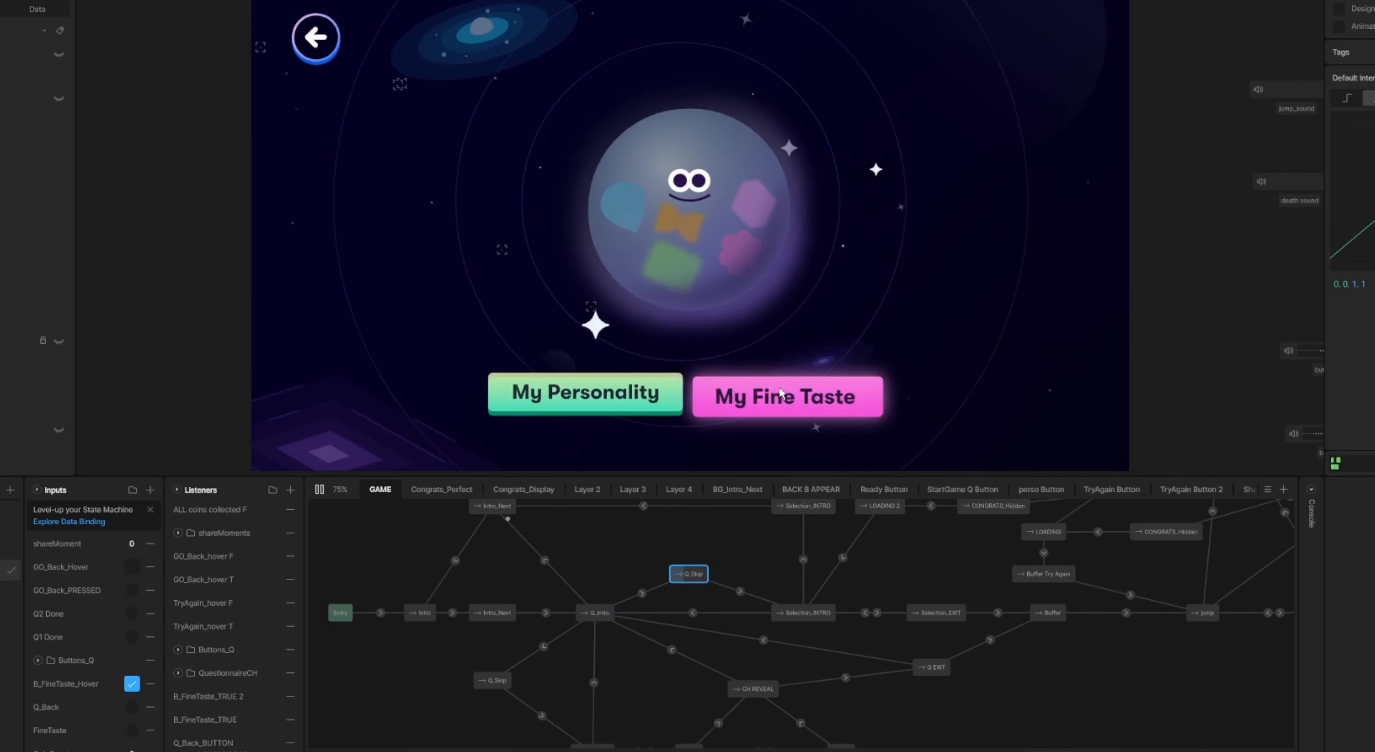
- Try out the running demo's My Fine Taste, Accept and Jump! buttons
left_click(779, 394)
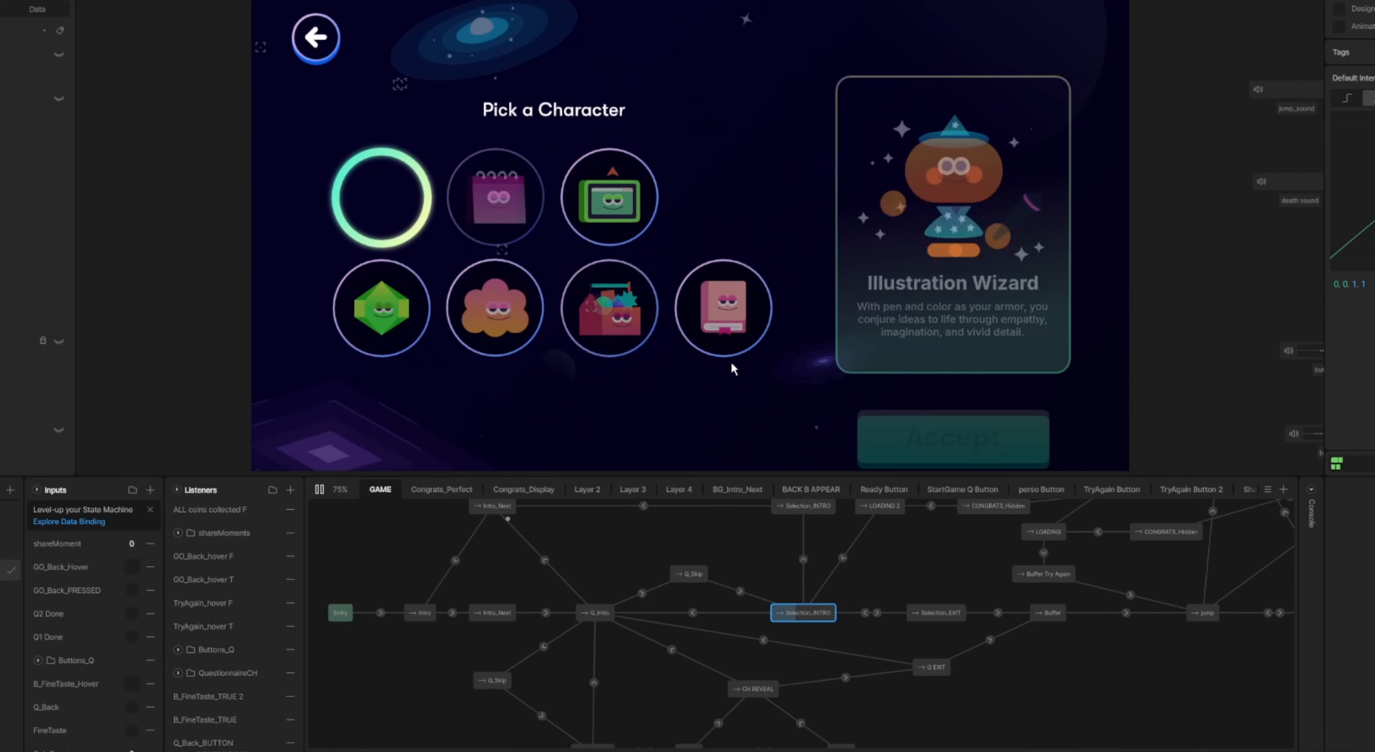
left_click(867, 388)
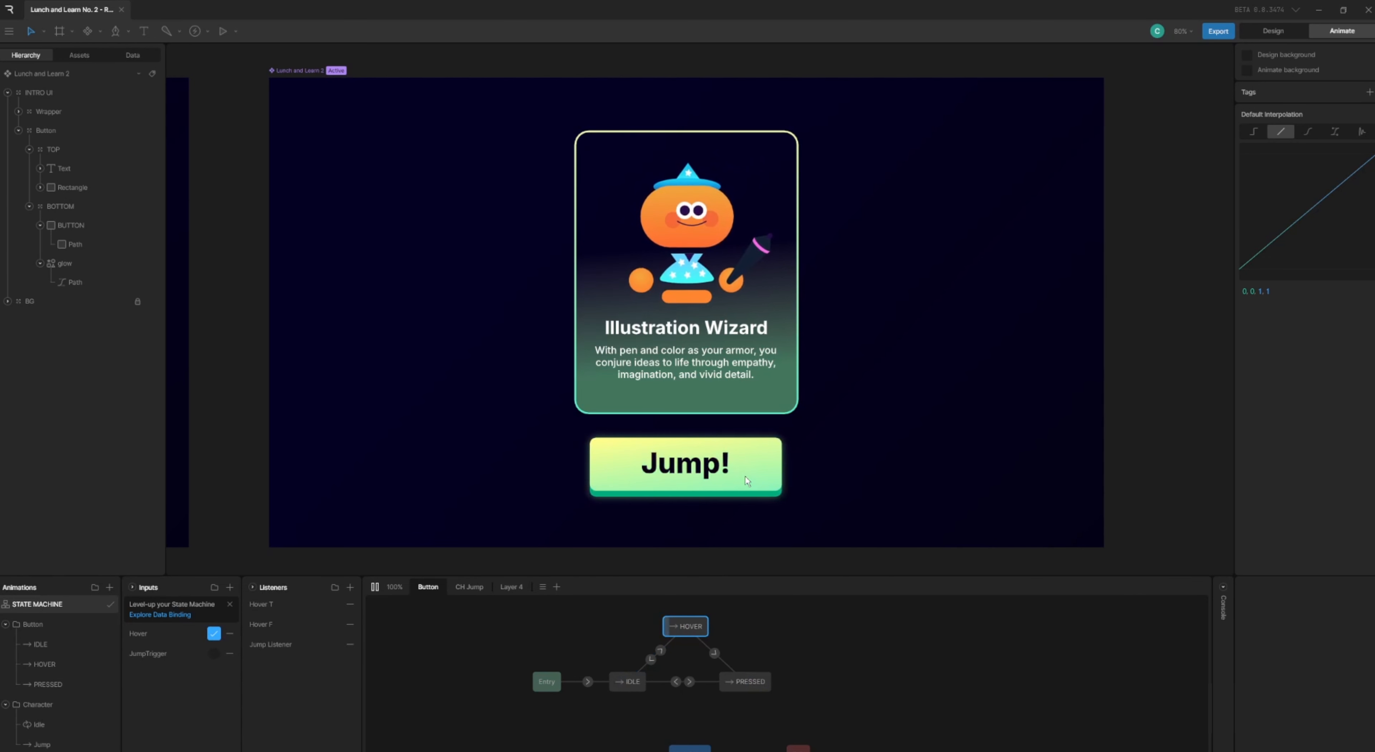
left_click(763, 486)
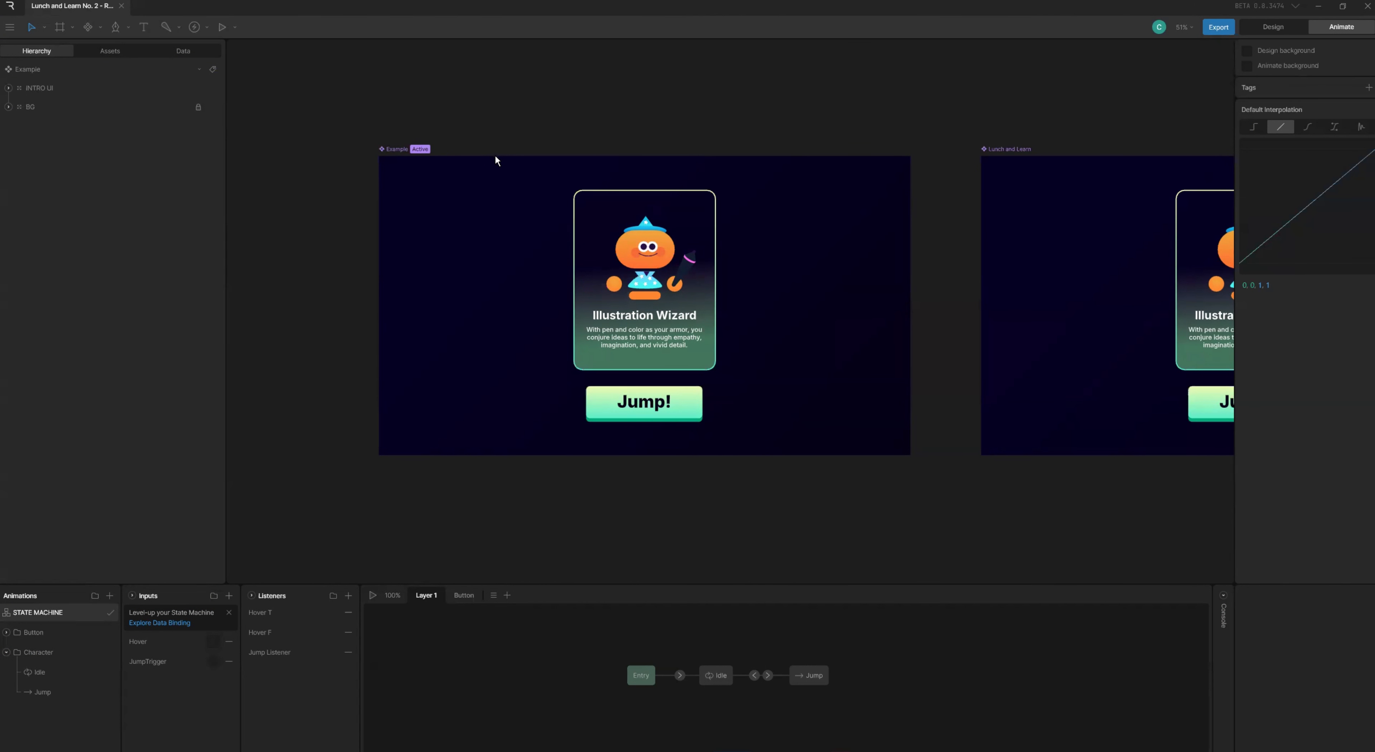
- Play the Example artboard's state machine and test the character's jump with the Jump! button
scroll(586, 294, "up", 2)
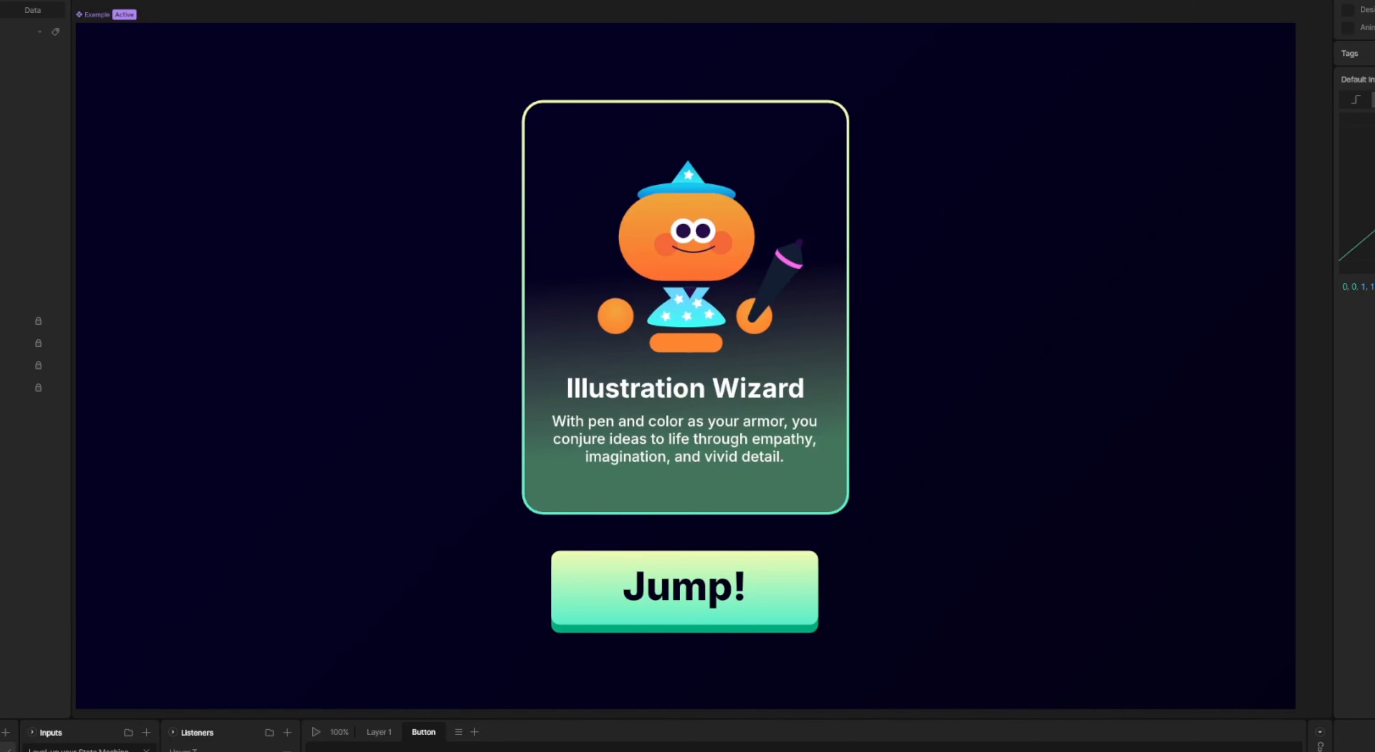
key("space")
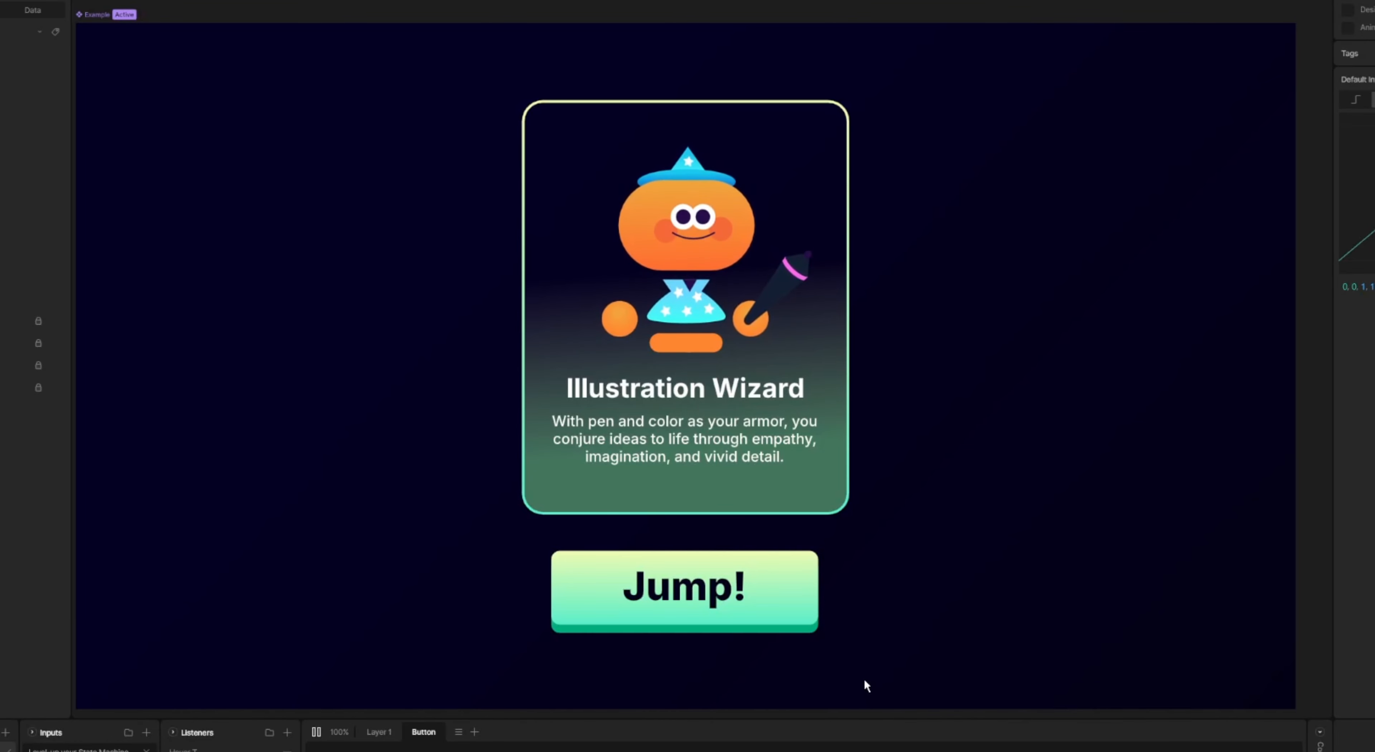
left_click(793, 594)
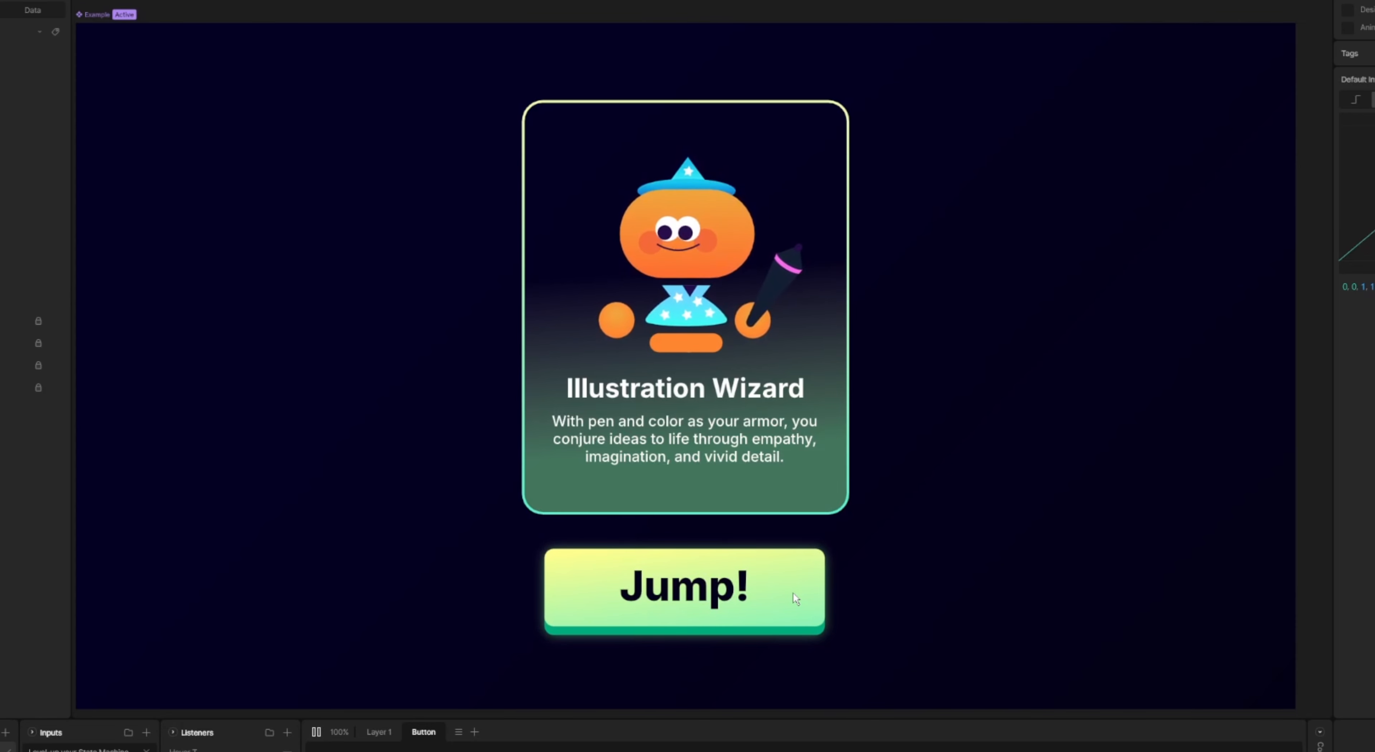
left_click(793, 592)
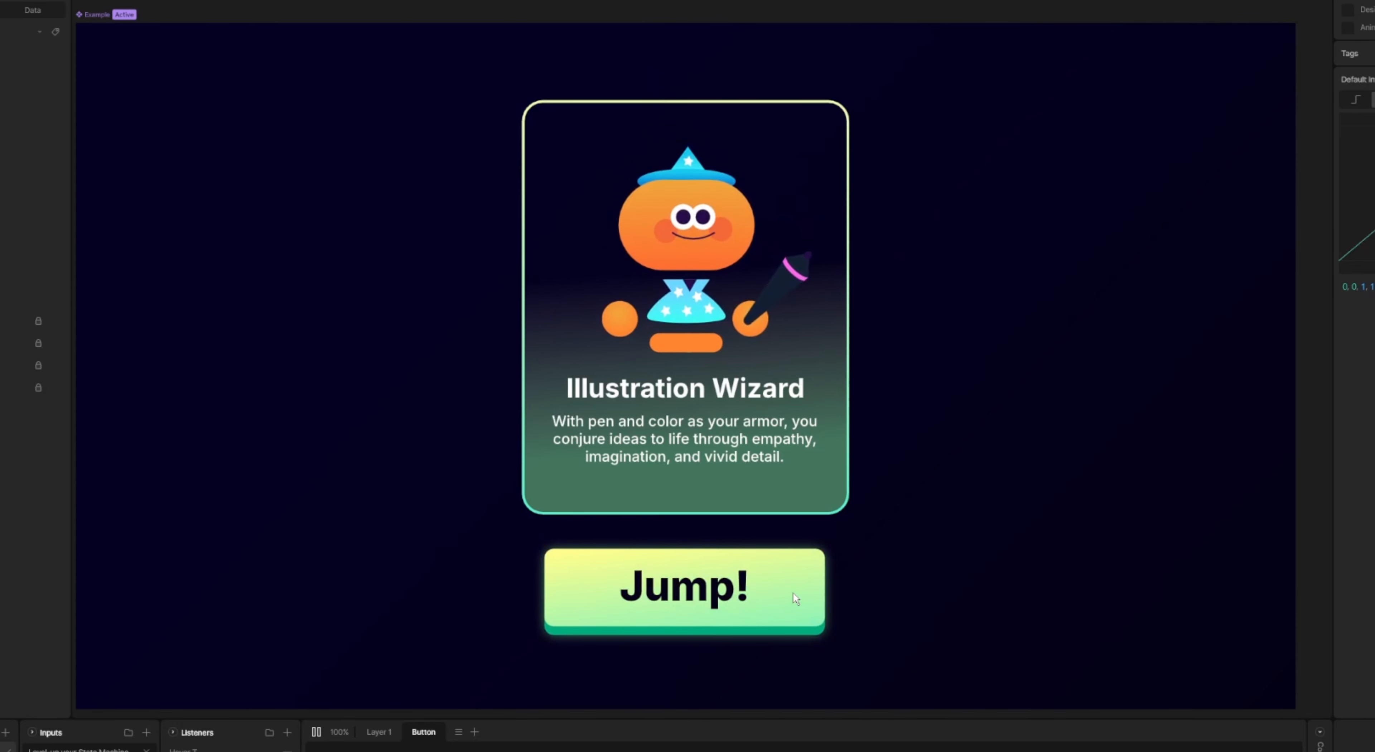
left_click(792, 592)
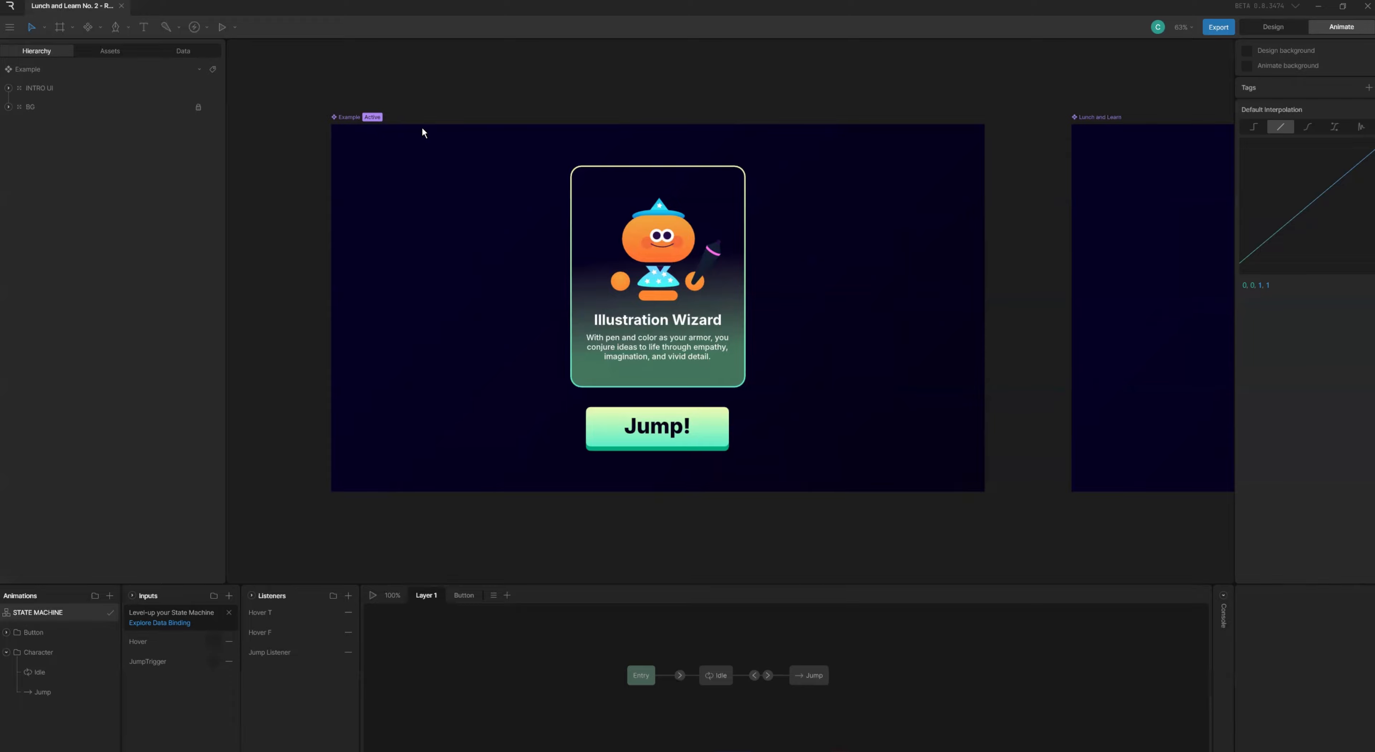
- Compare the Design and Animate modes for the Example artboard, finishing in Design mode
left_click(1265, 31)
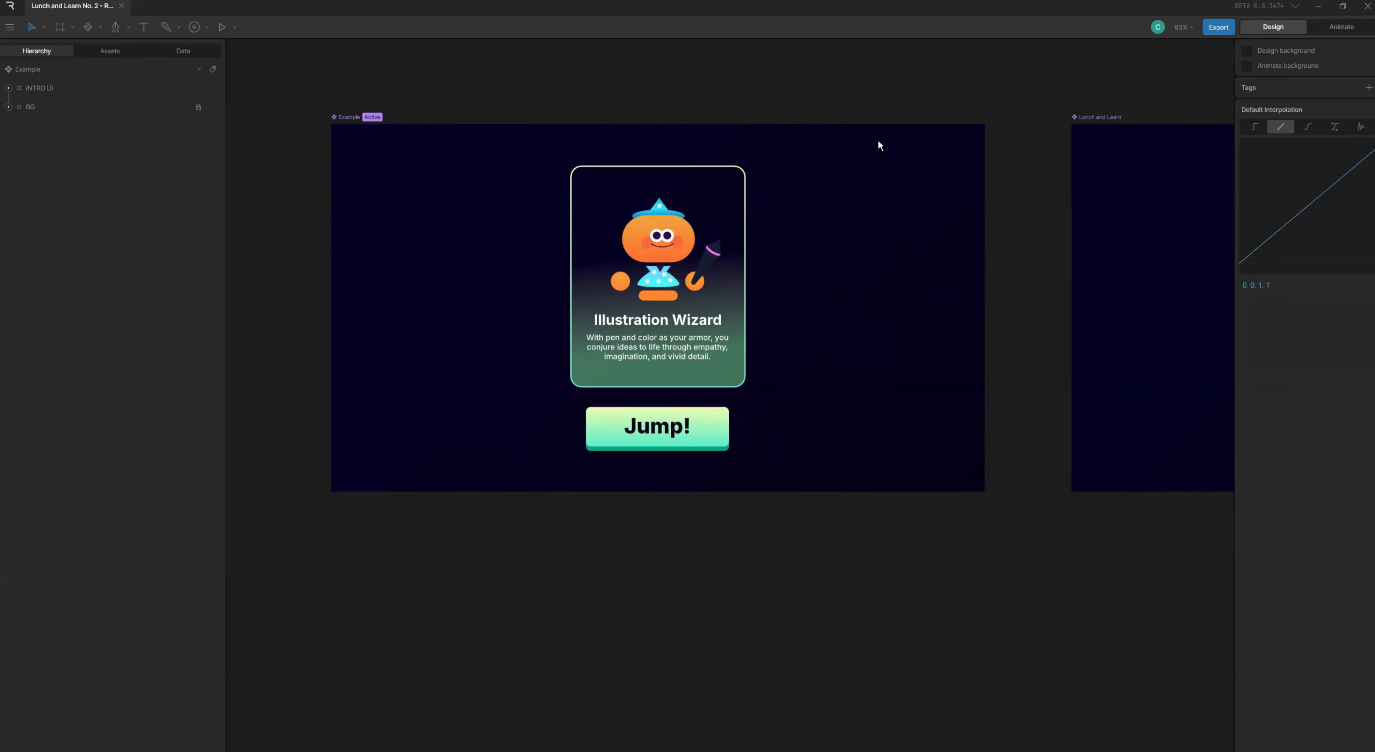
left_click(1336, 33)
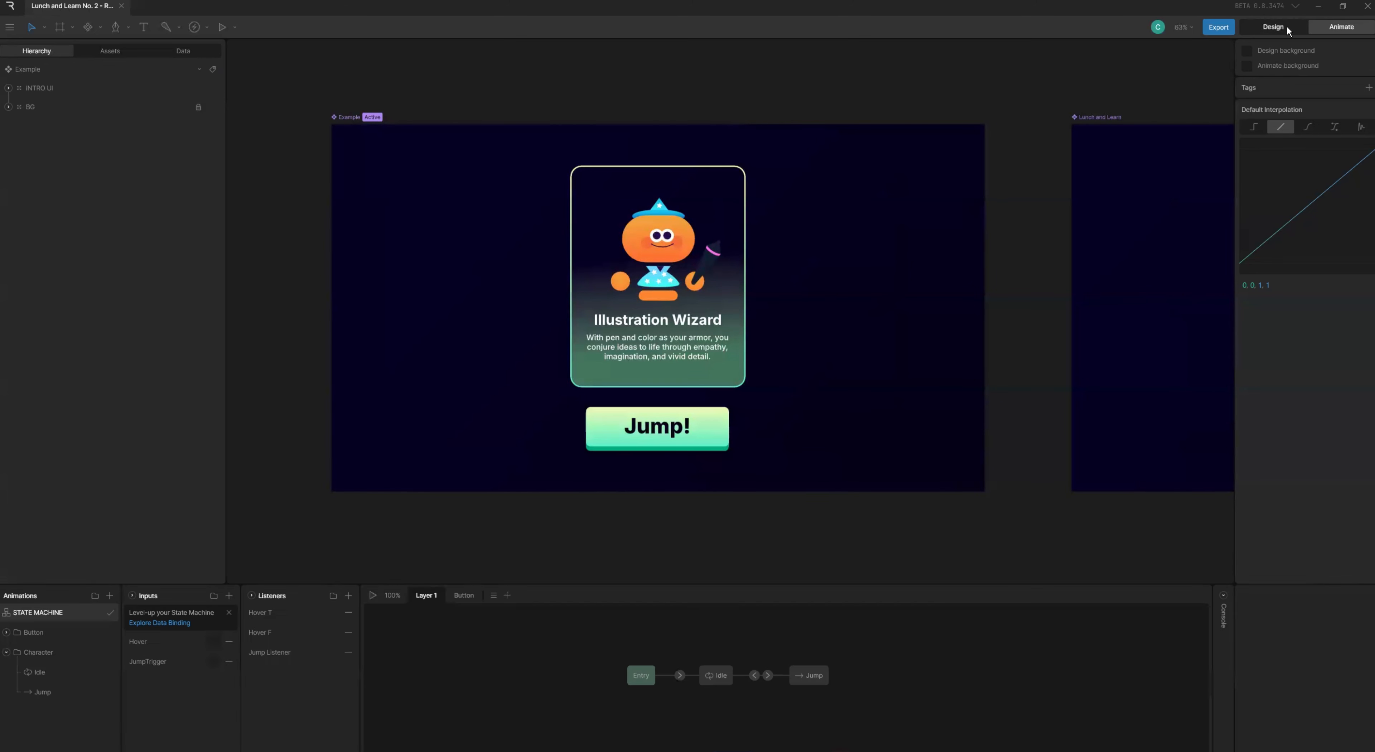
left_click(1333, 29)
left_click(1281, 30)
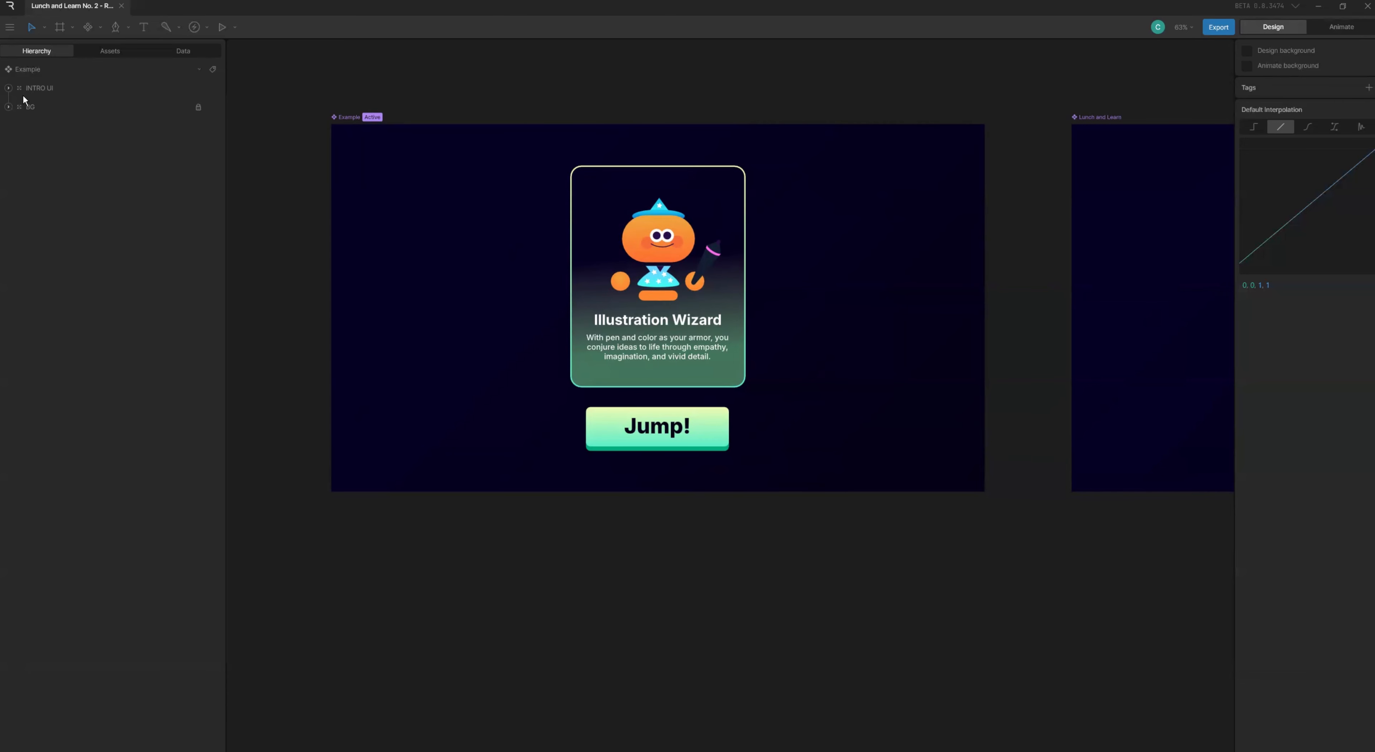
- Expand the INTRO UI and BG groups to inspect their contents, and collapse both again
left_click(8, 88)
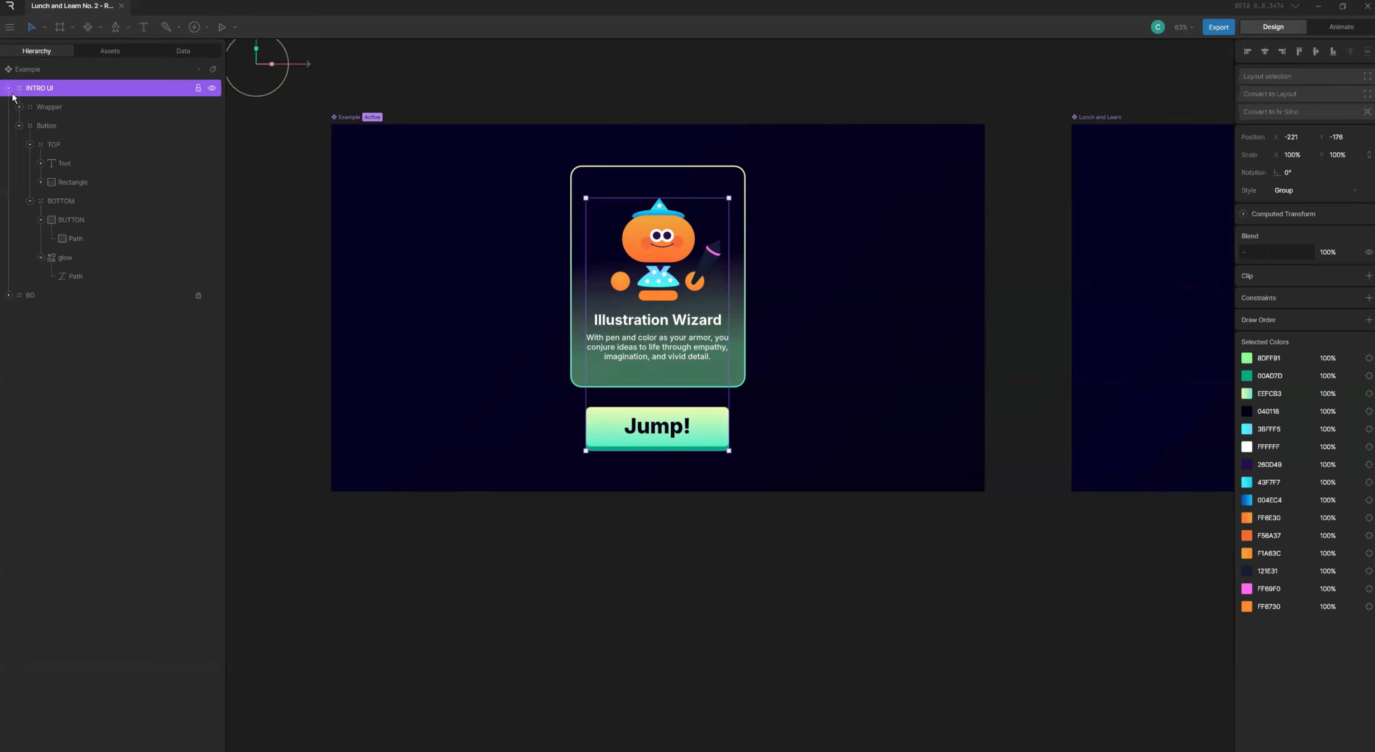
left_click(8, 296)
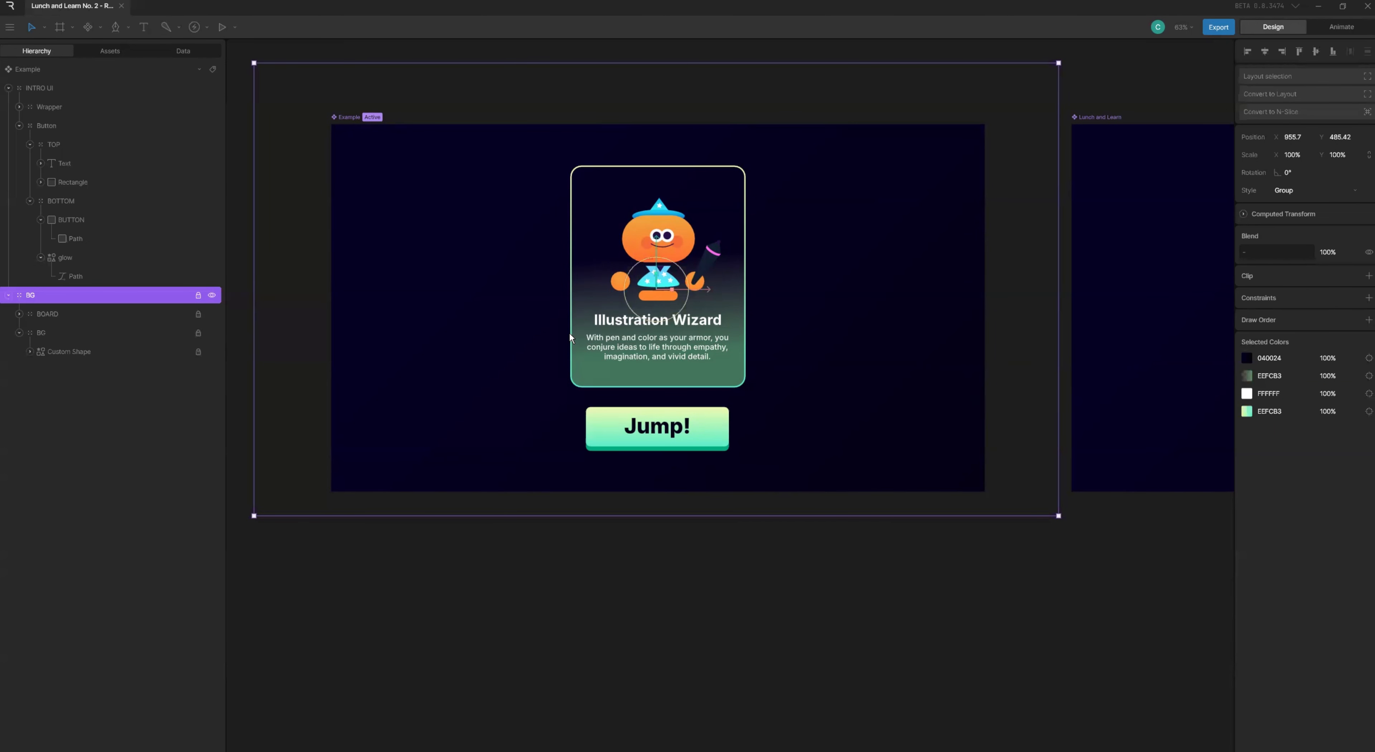
left_click(9, 88)
left_click(8, 106)
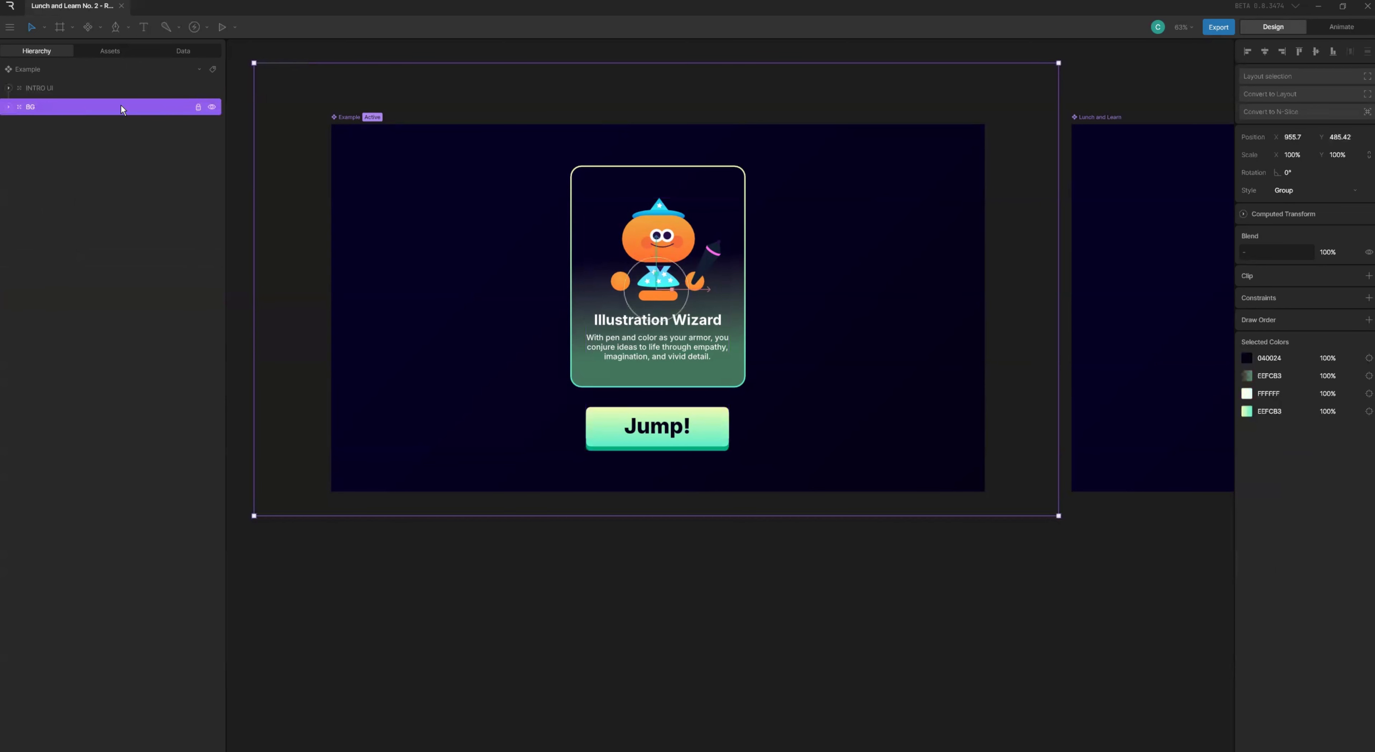
- Toggle the visibility of the BG and INTRO UI groups off and on to check which artwork each contains
left_click(212, 108)
left_click(213, 107)
left_click(212, 108)
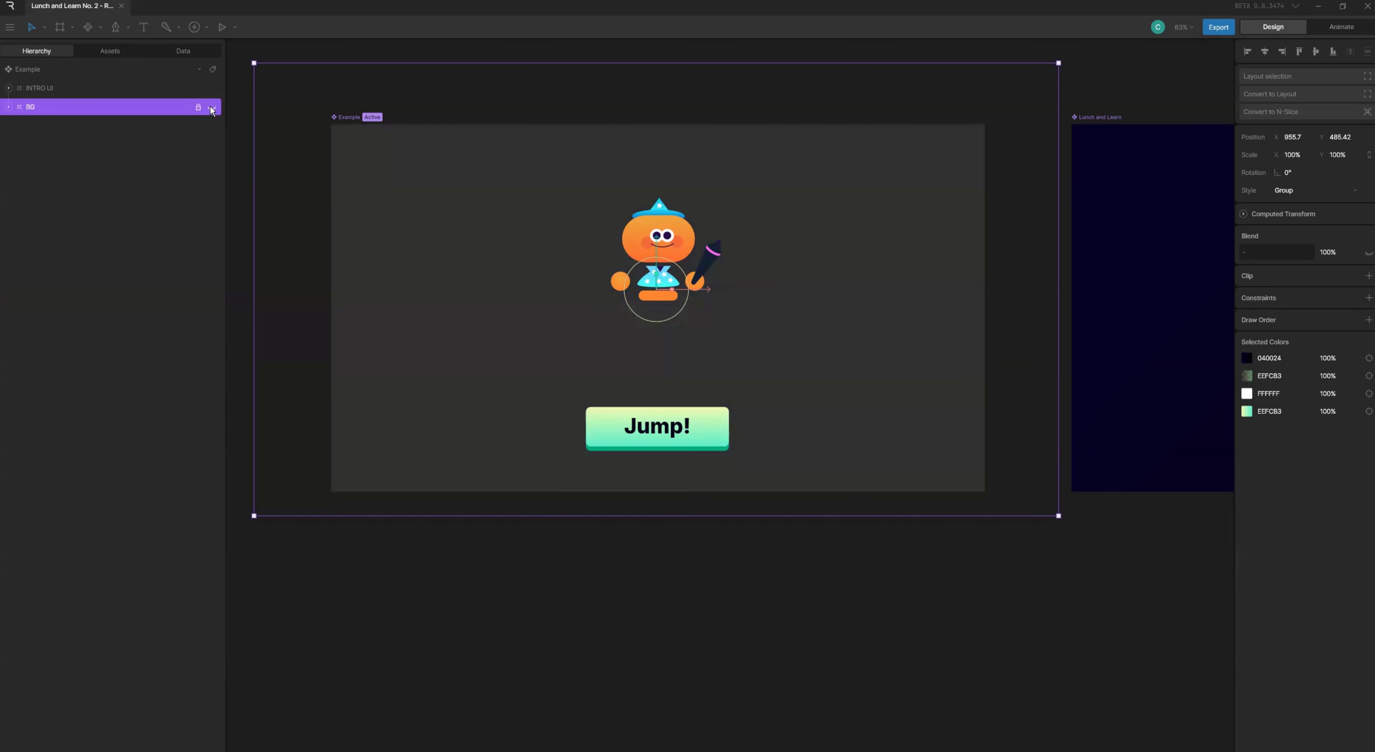
left_click(212, 107)
left_click(202, 88)
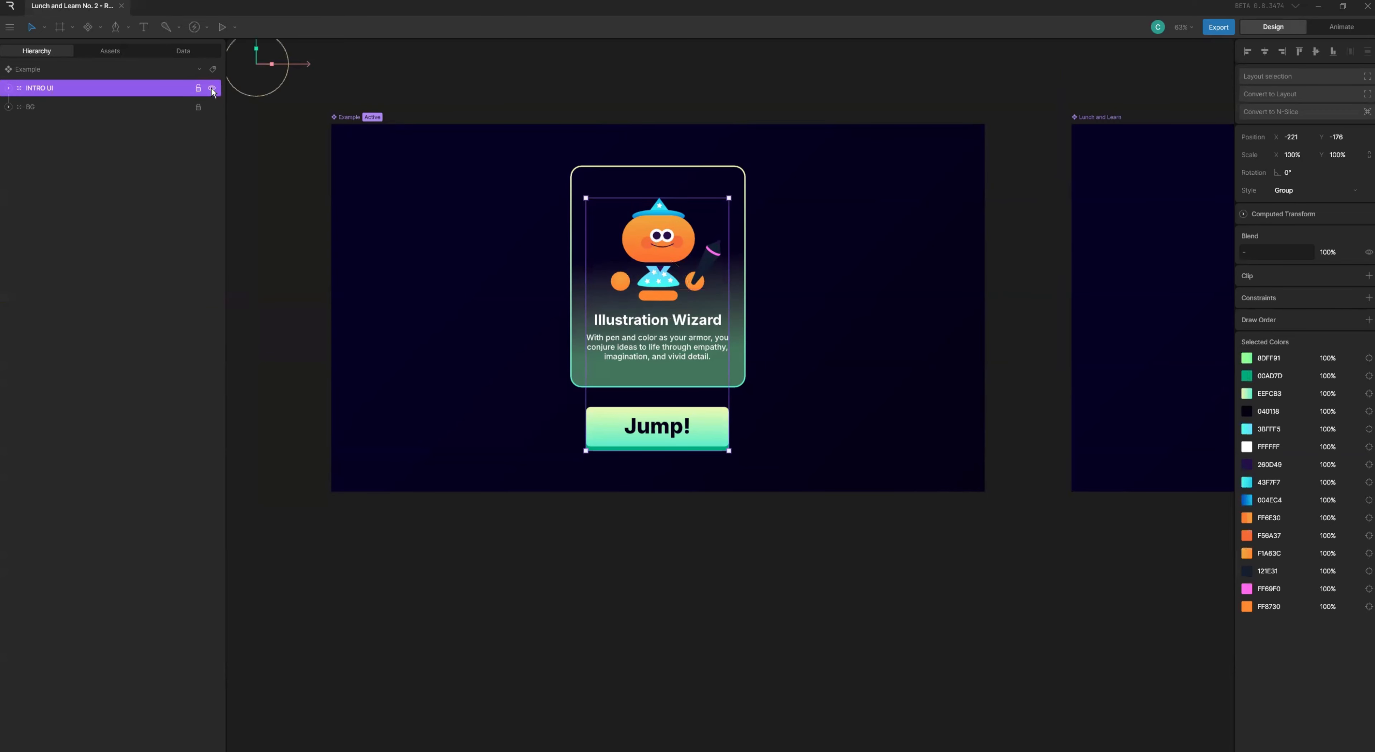
left_click(212, 89)
left_click(212, 89)
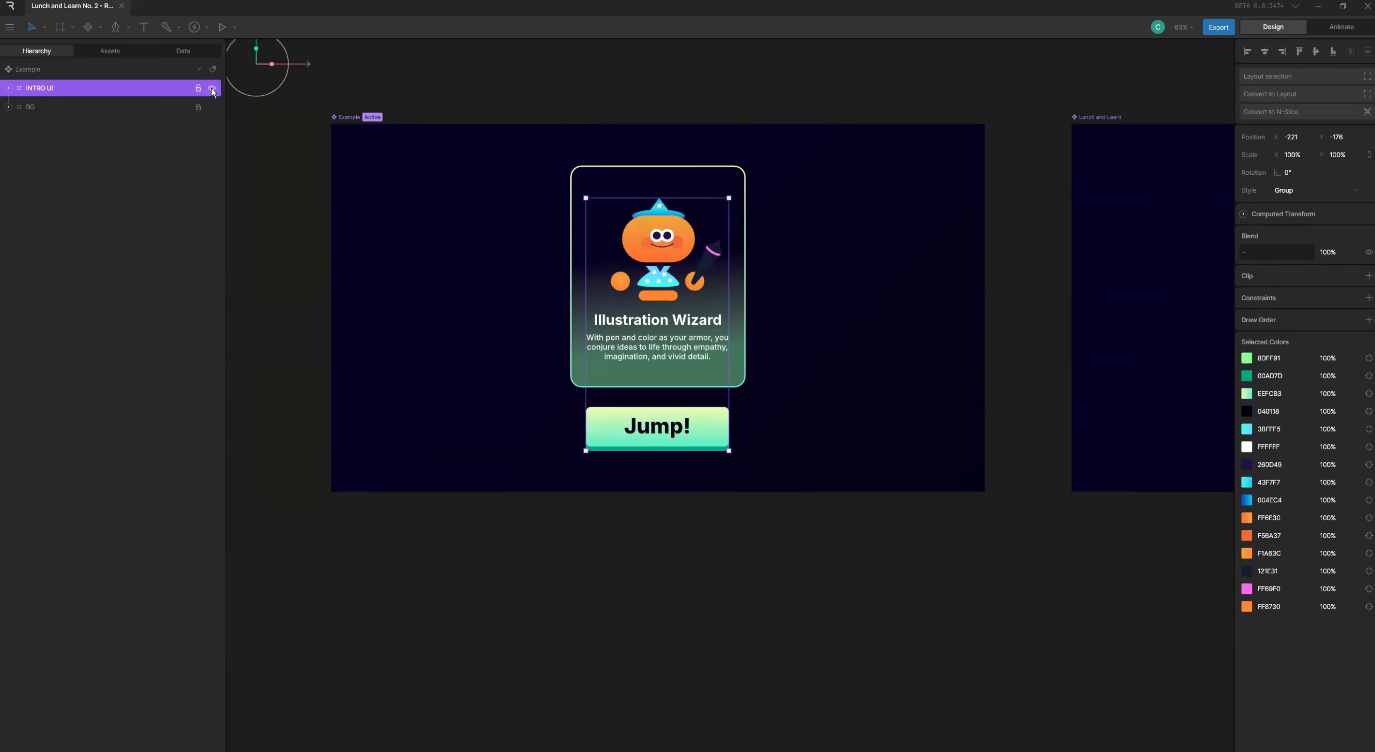
- Expand INTRO UI and inspect the character's Wrapper group down to the ALL subgroup, then collapse Wrapper
left_click(9, 88)
left_click(53, 125)
left_click(33, 107)
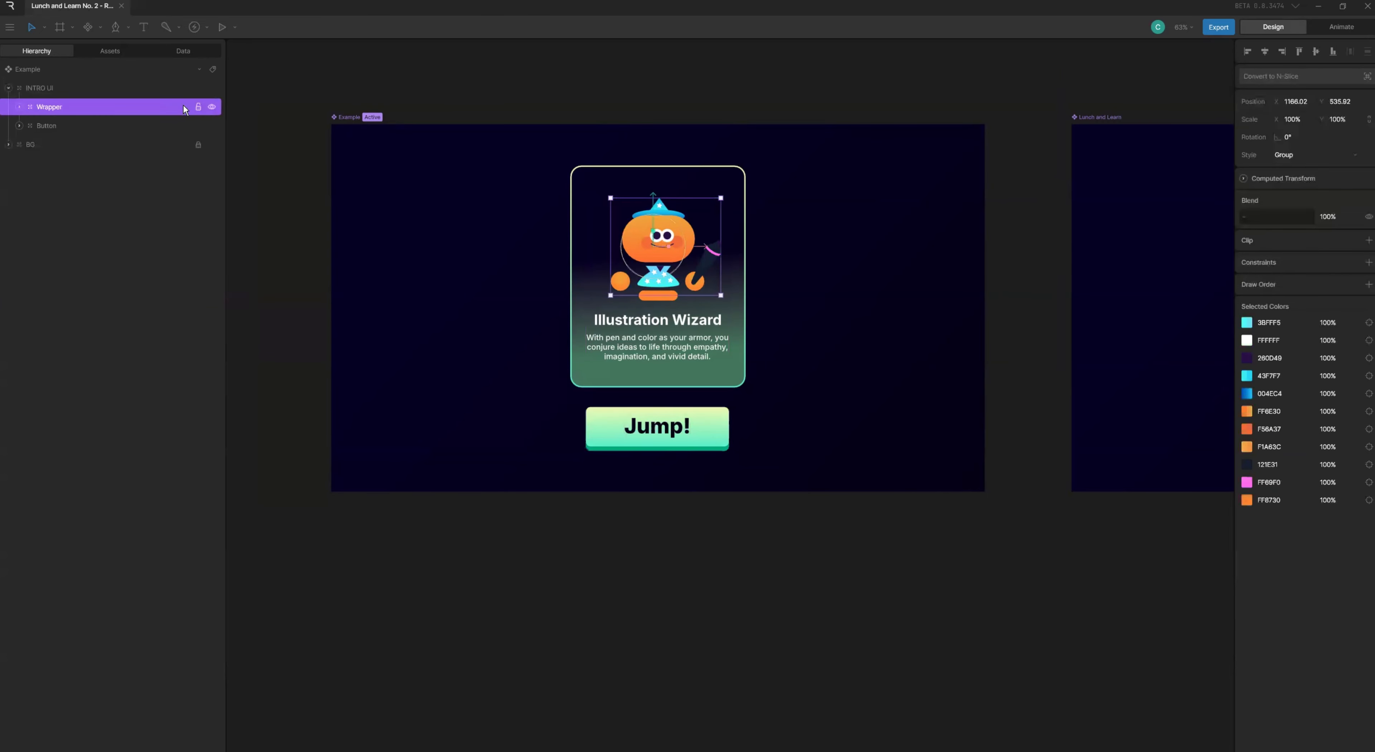
left_click(20, 106)
left_click(31, 127)
left_click(30, 125)
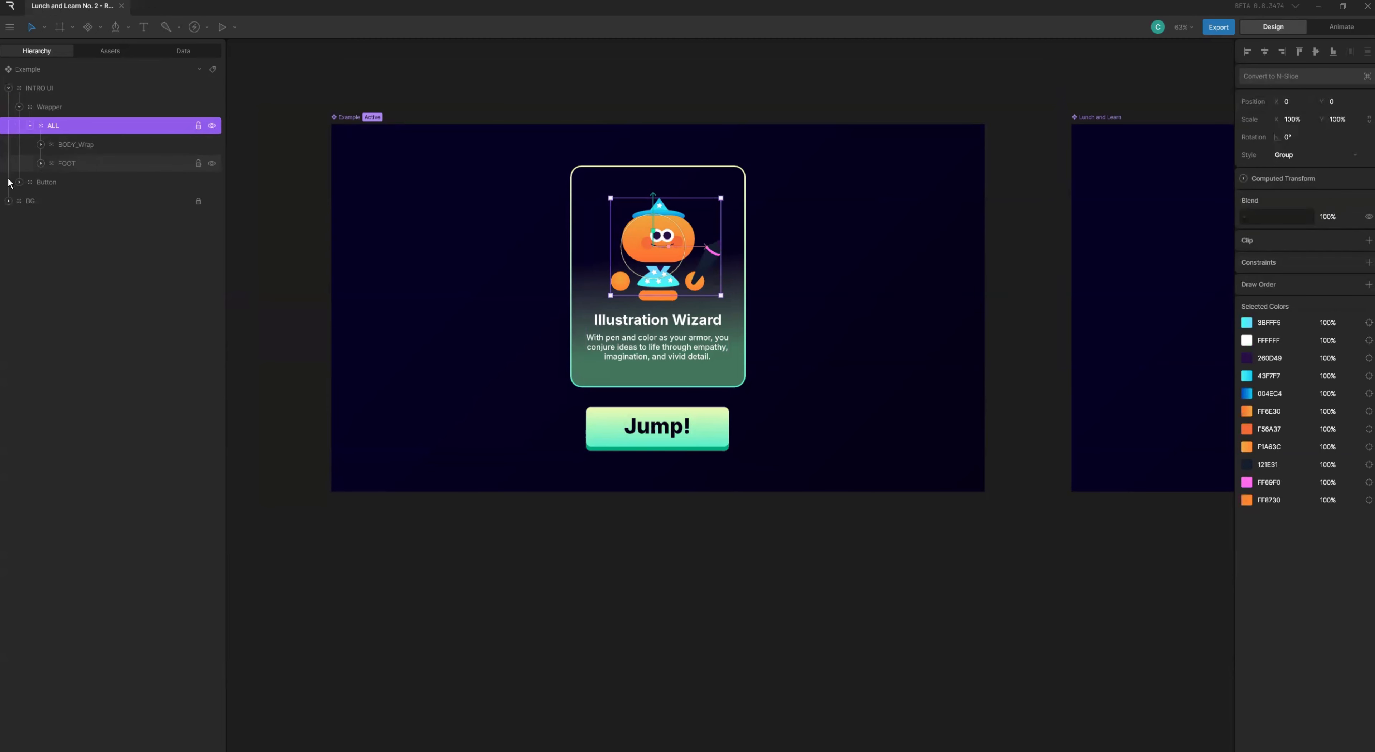
left_click(19, 107)
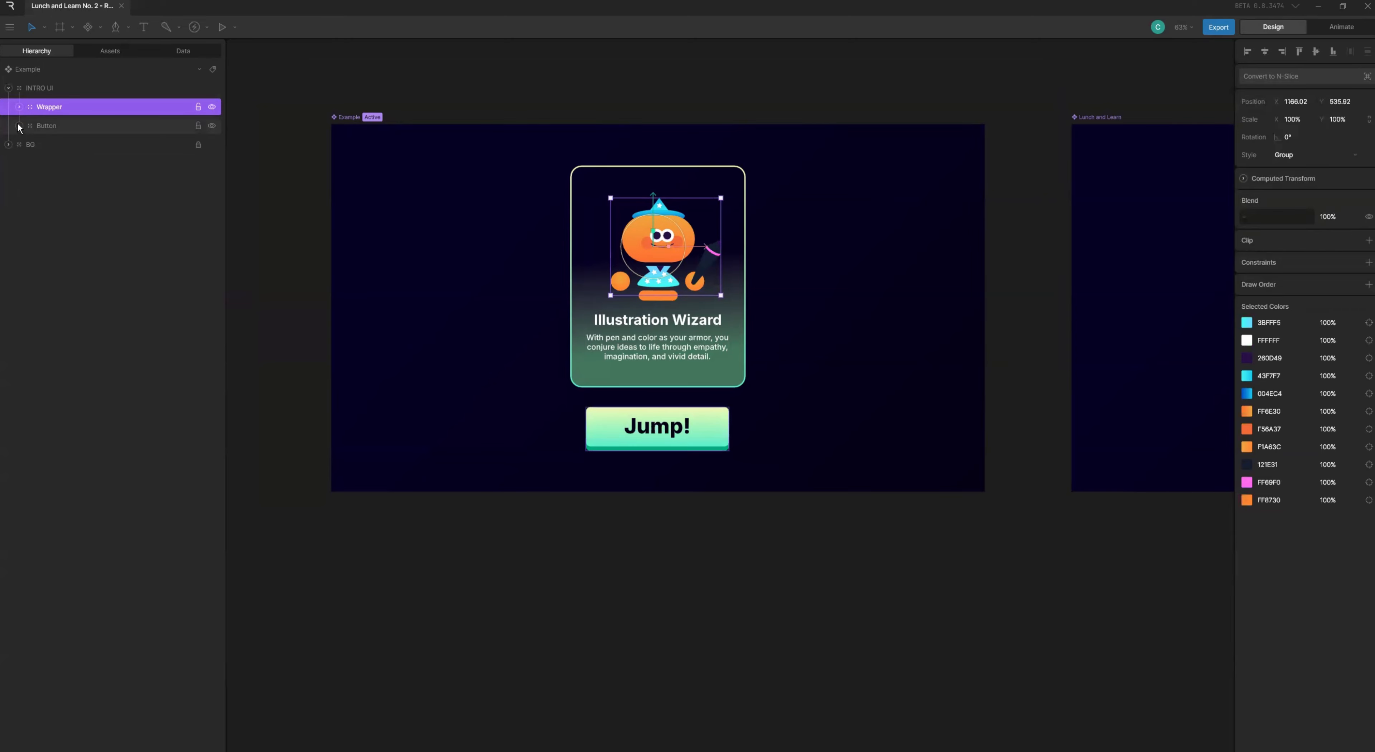
- Inspect the Button group's TOP and BOTTOM subgroups, collapse both subgroups, and select the parent INTRO UI group
left_click(129, 130)
left_click(20, 125)
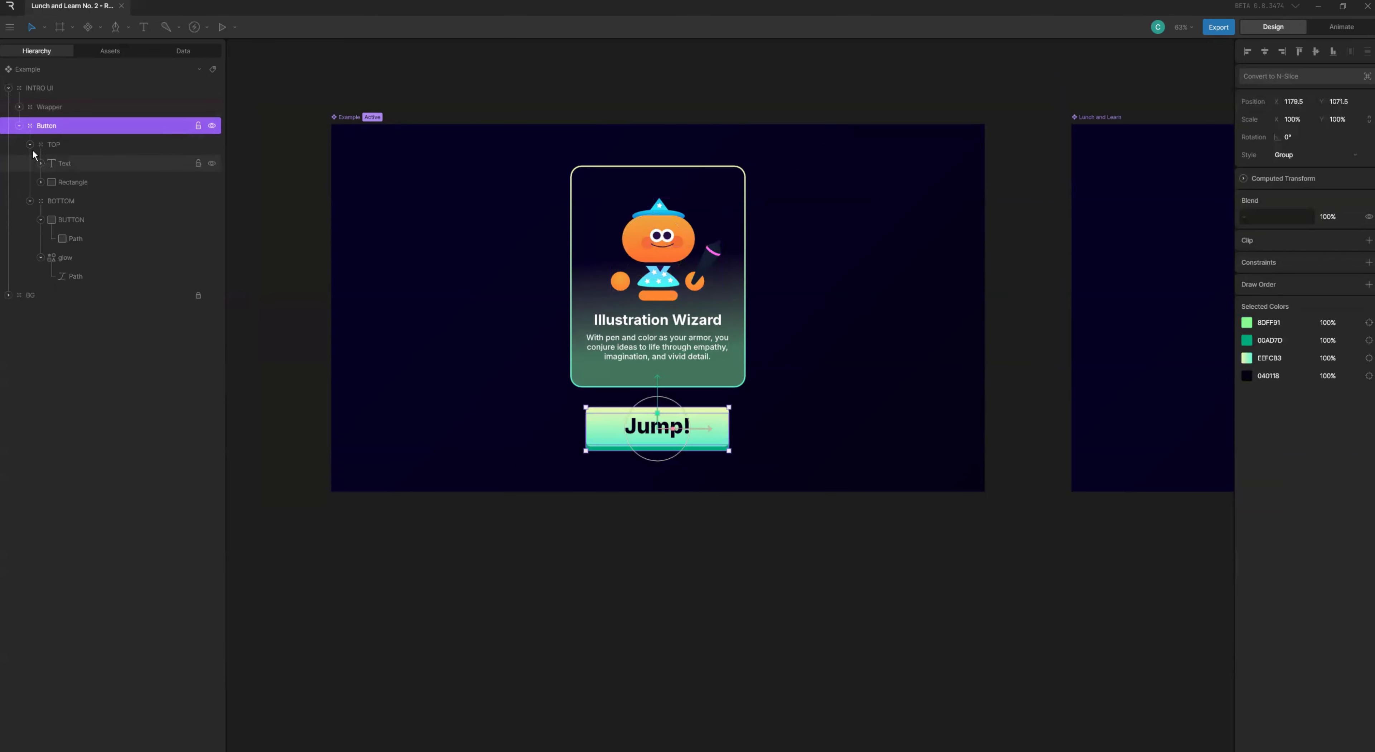
left_click(30, 144)
left_click(30, 164)
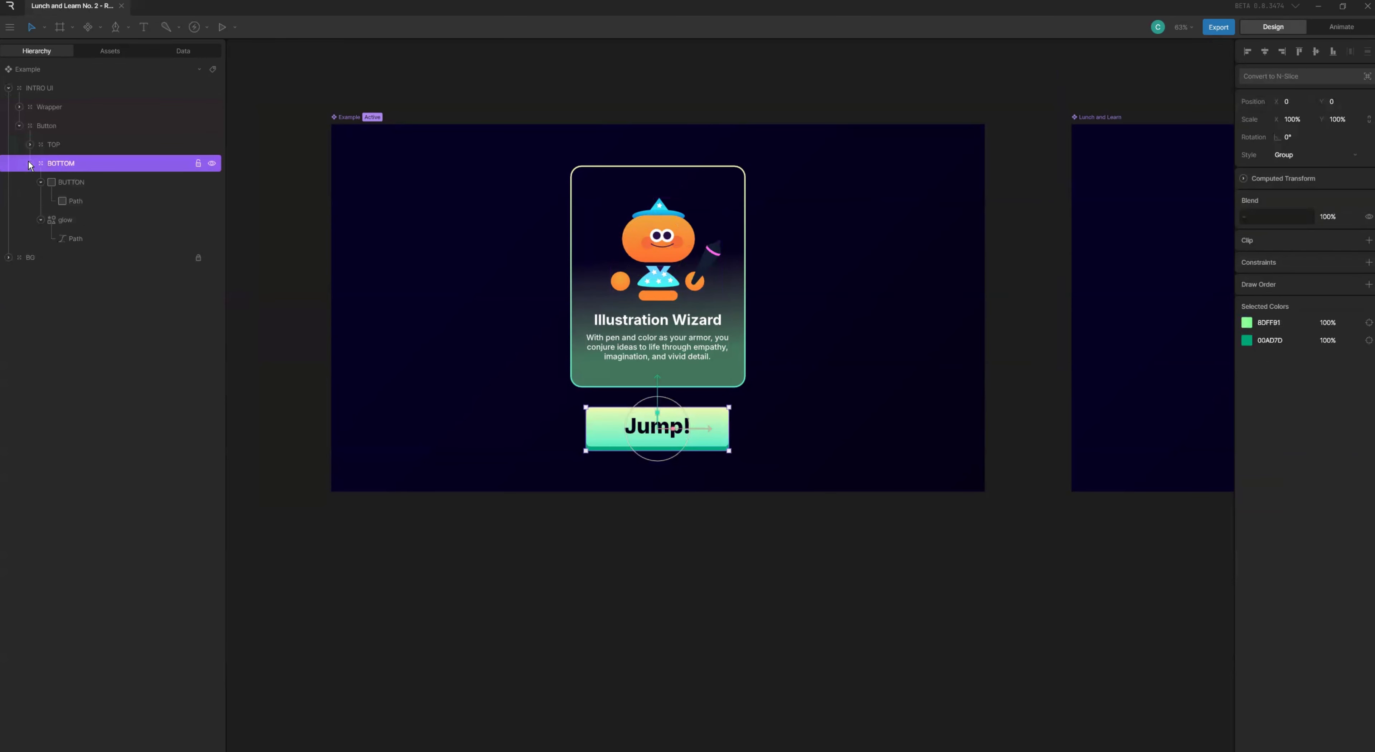
left_click(54, 152)
left_click(55, 155)
double_click(82, 143)
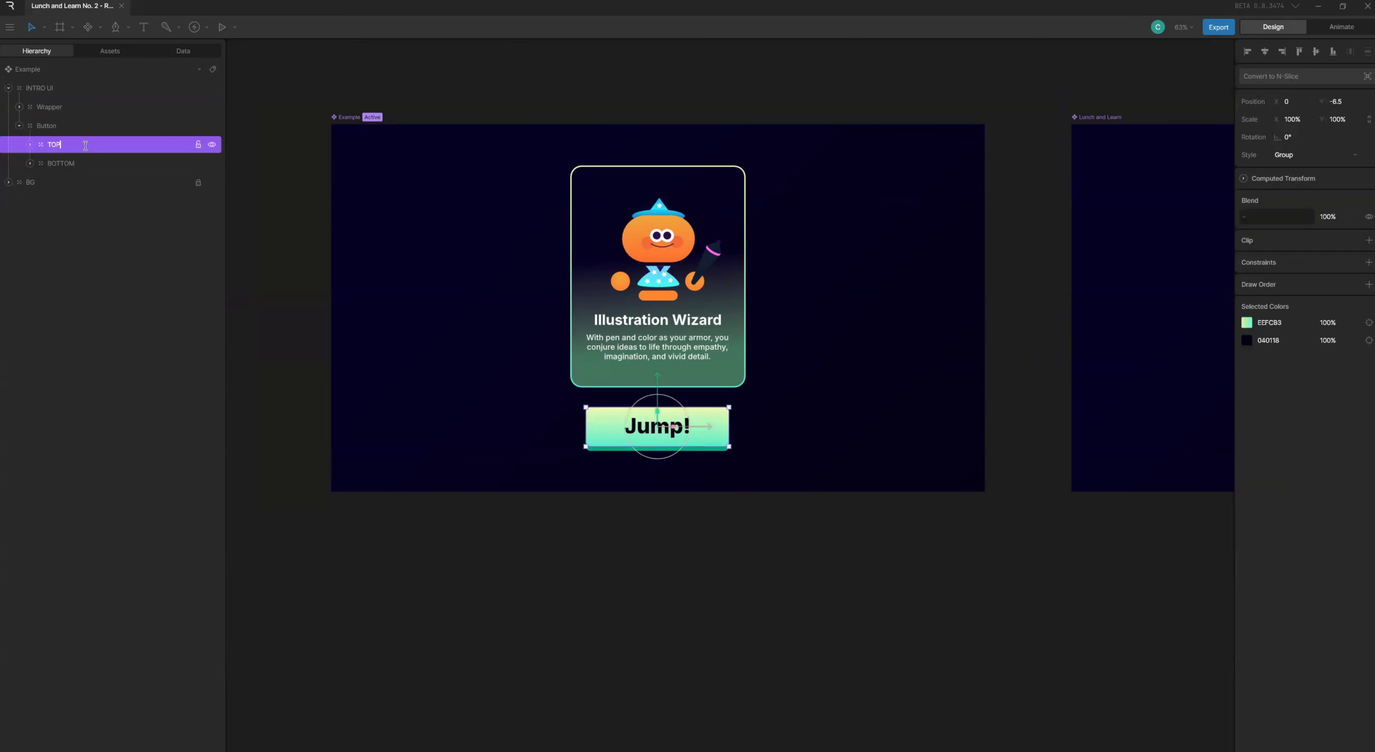
left_click(83, 106)
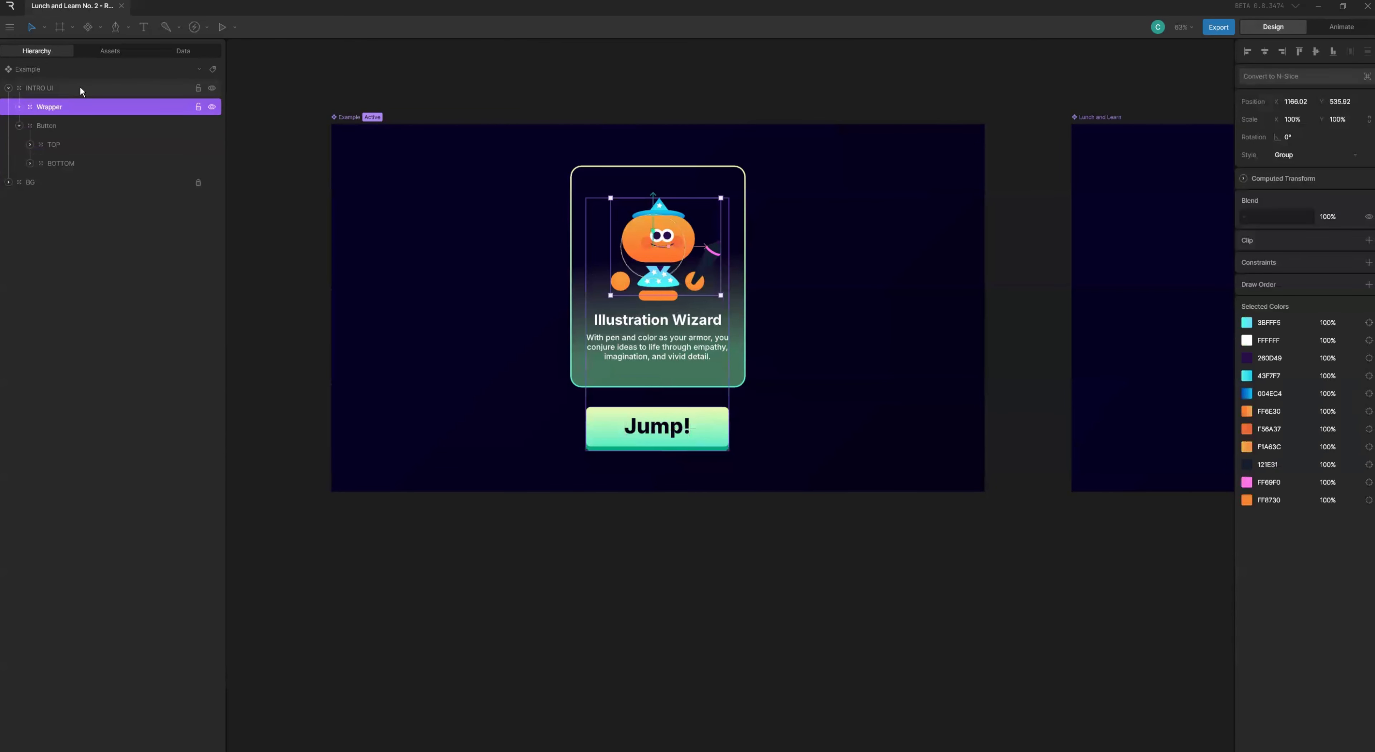
left_click(81, 89)
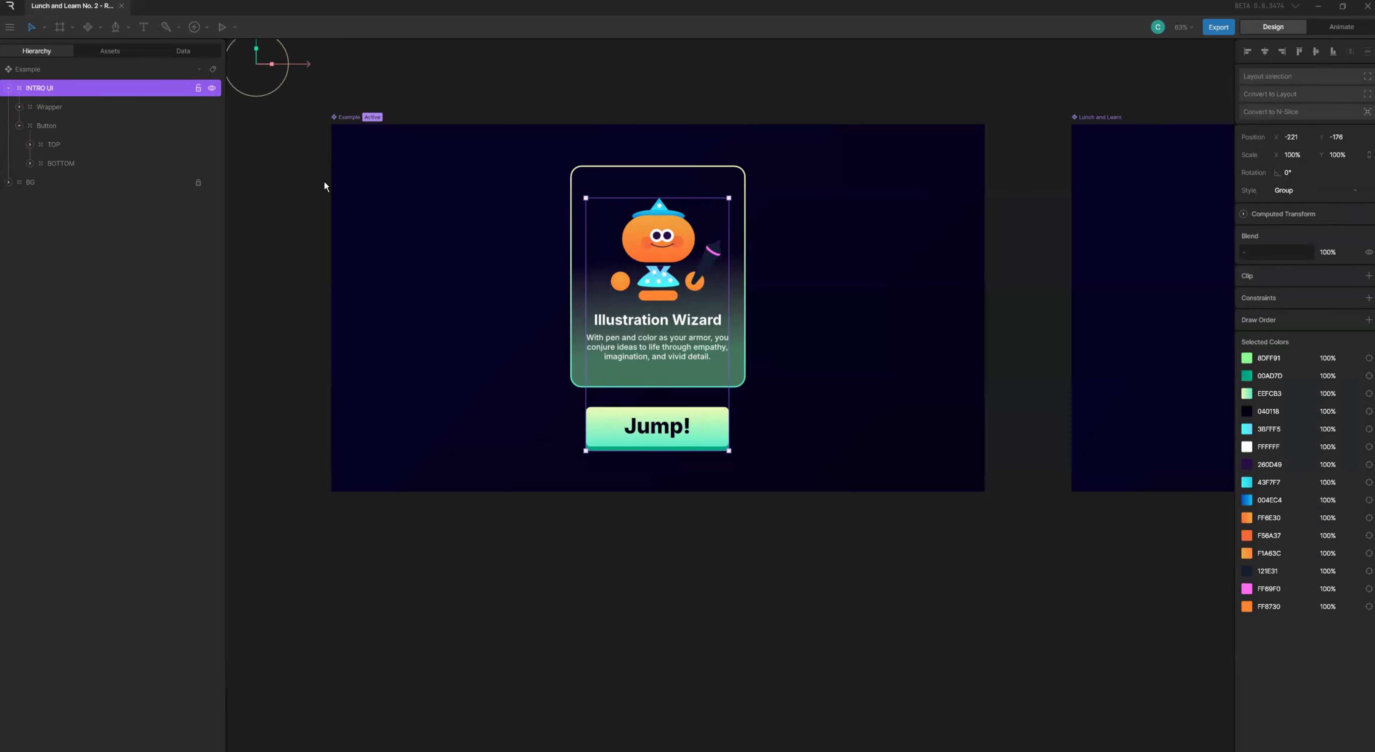
- Switch to Animate mode and play the Example artboard's state machine
left_click(1334, 32)
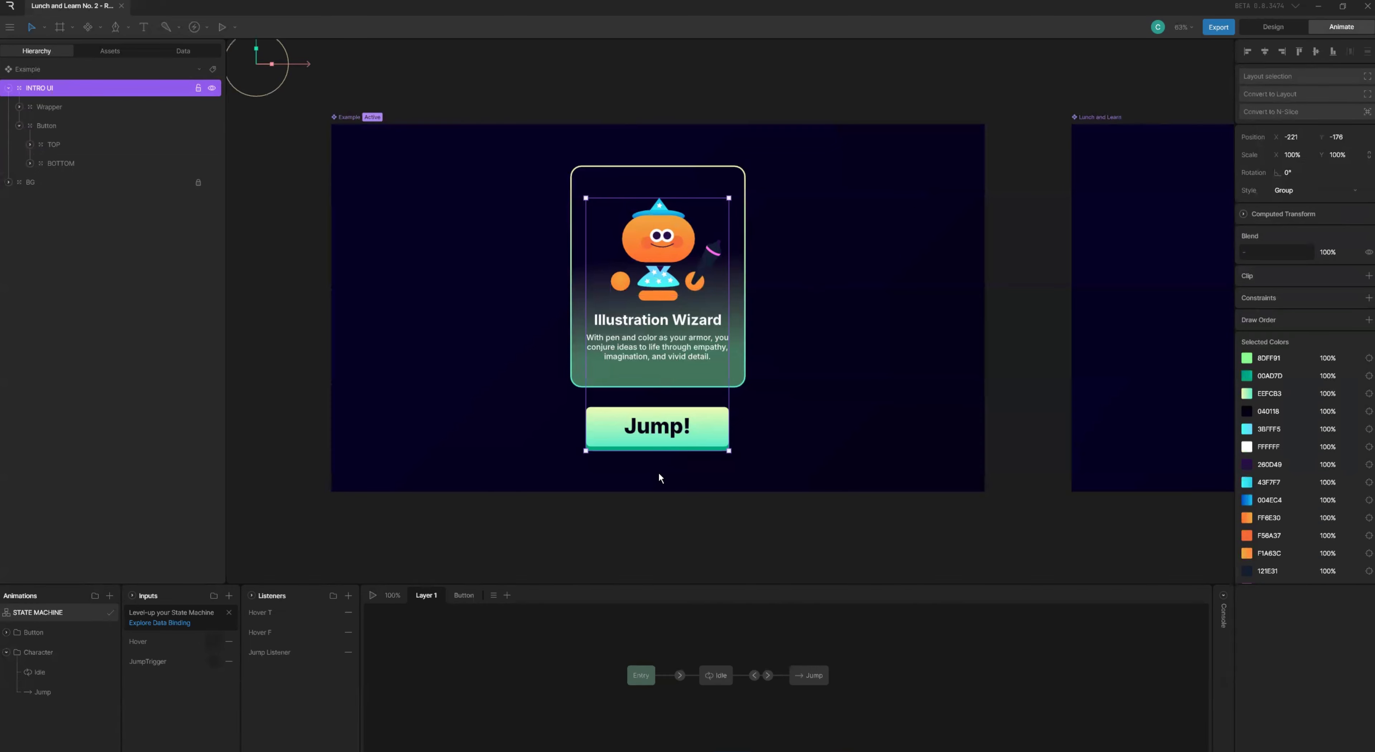
key("space")
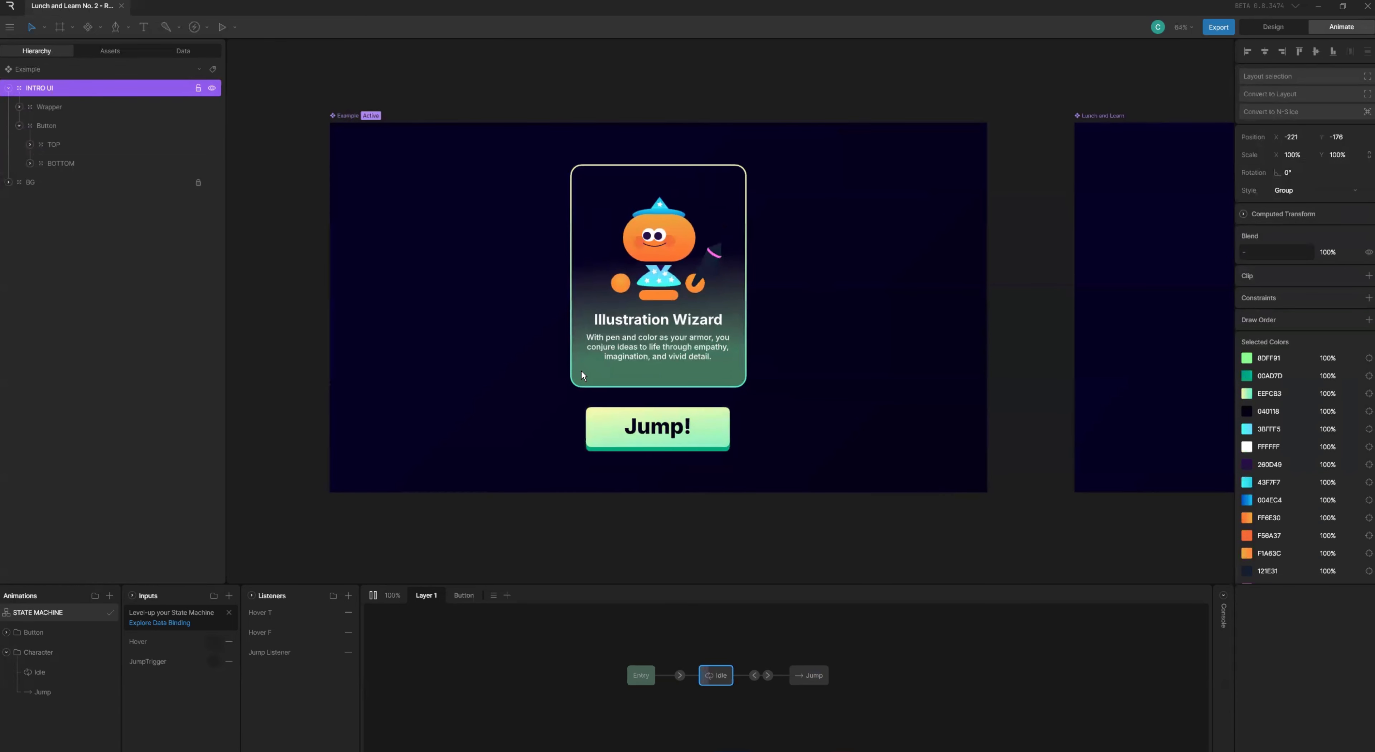
scroll(581, 371, "up", 3)
scroll(533, 371, "down", 2)
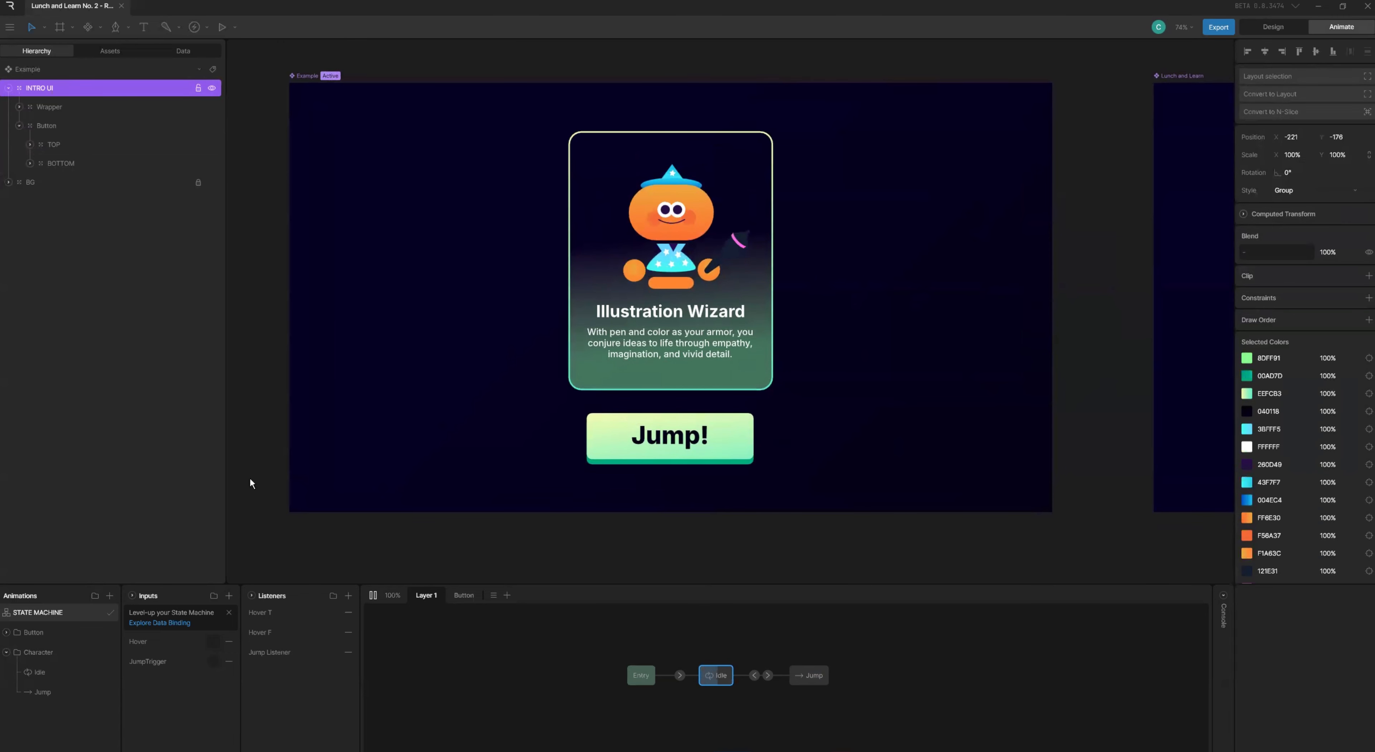
- Collapse the Character animation folder and enlarge the state machine area to show Layer 1's full graph
left_click(6, 653)
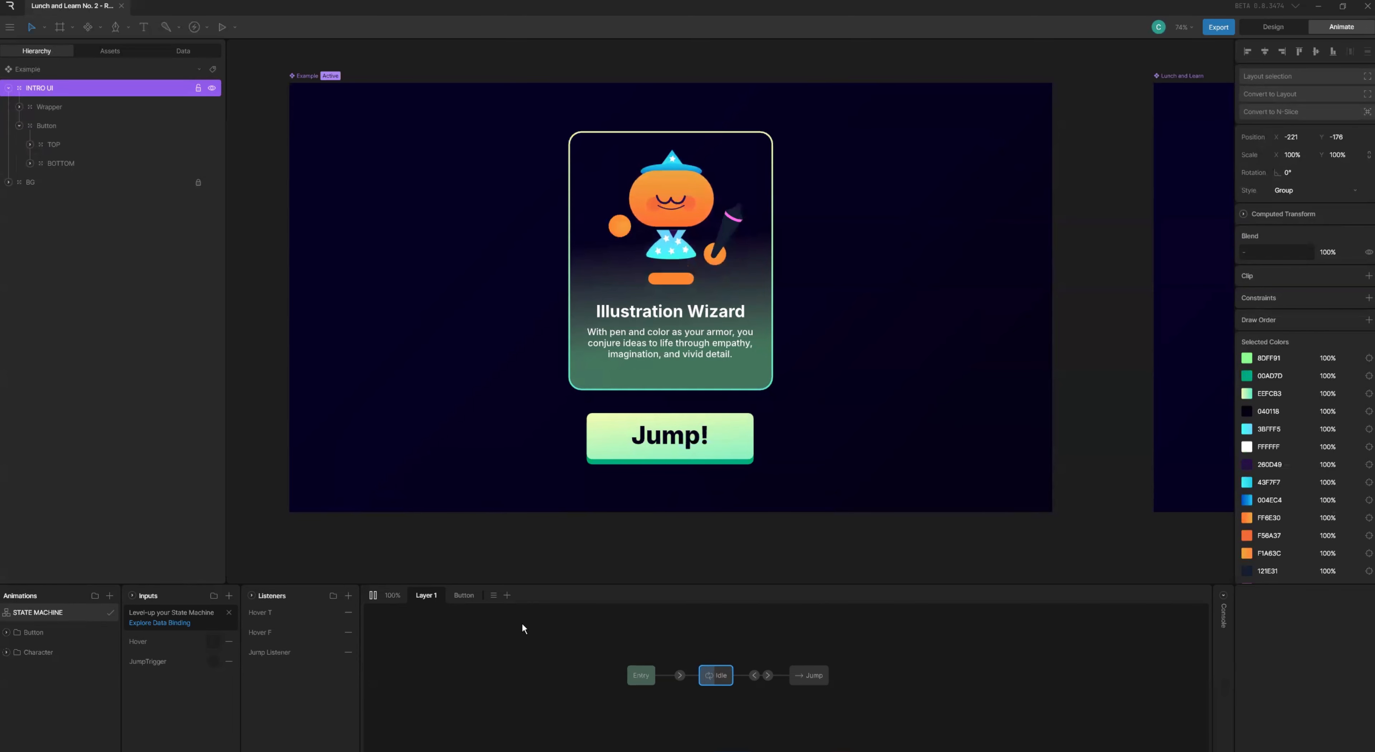
left_click_drag(584, 642, 854, 695)
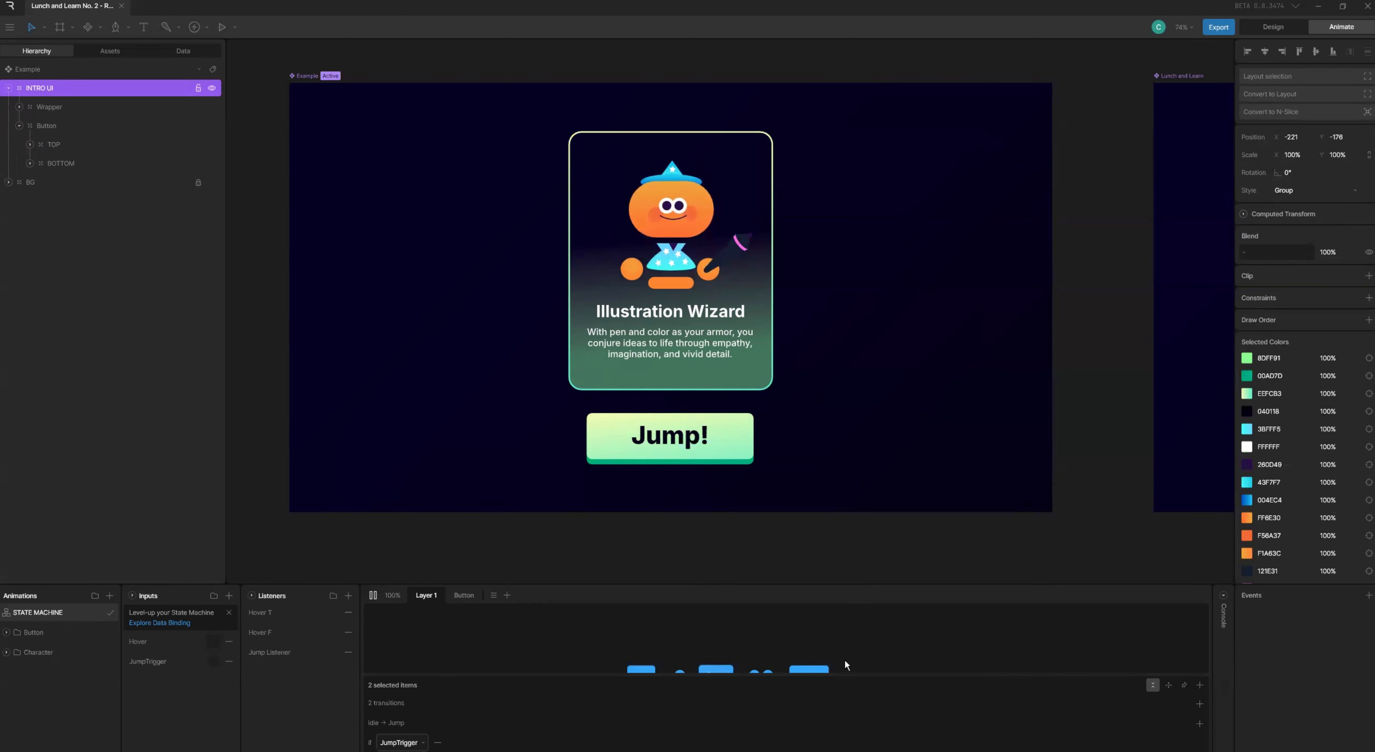
left_click_drag(827, 584, 827, 537)
left_click(738, 587)
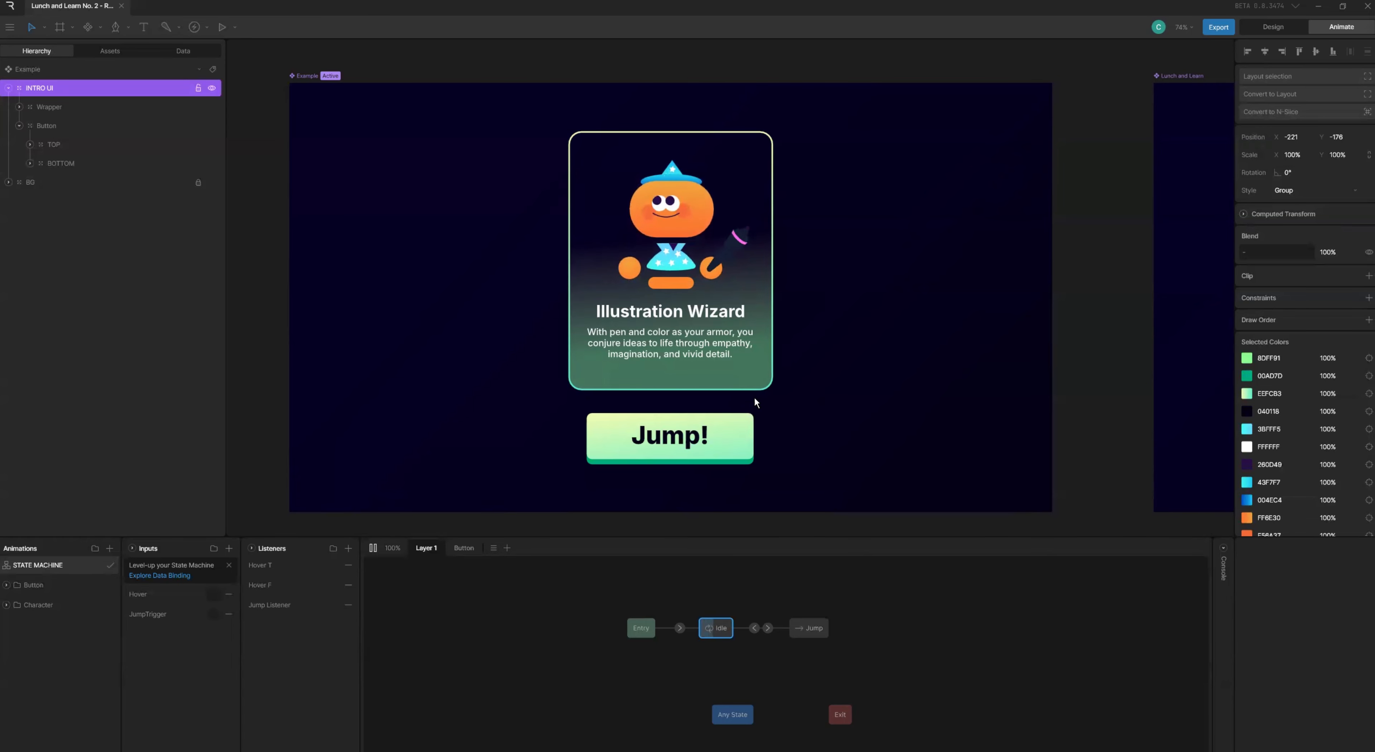
- Stop the state machine playback and make the Lunch and Learn artboard active
key("space")
scroll(764, 385, "right", 15)
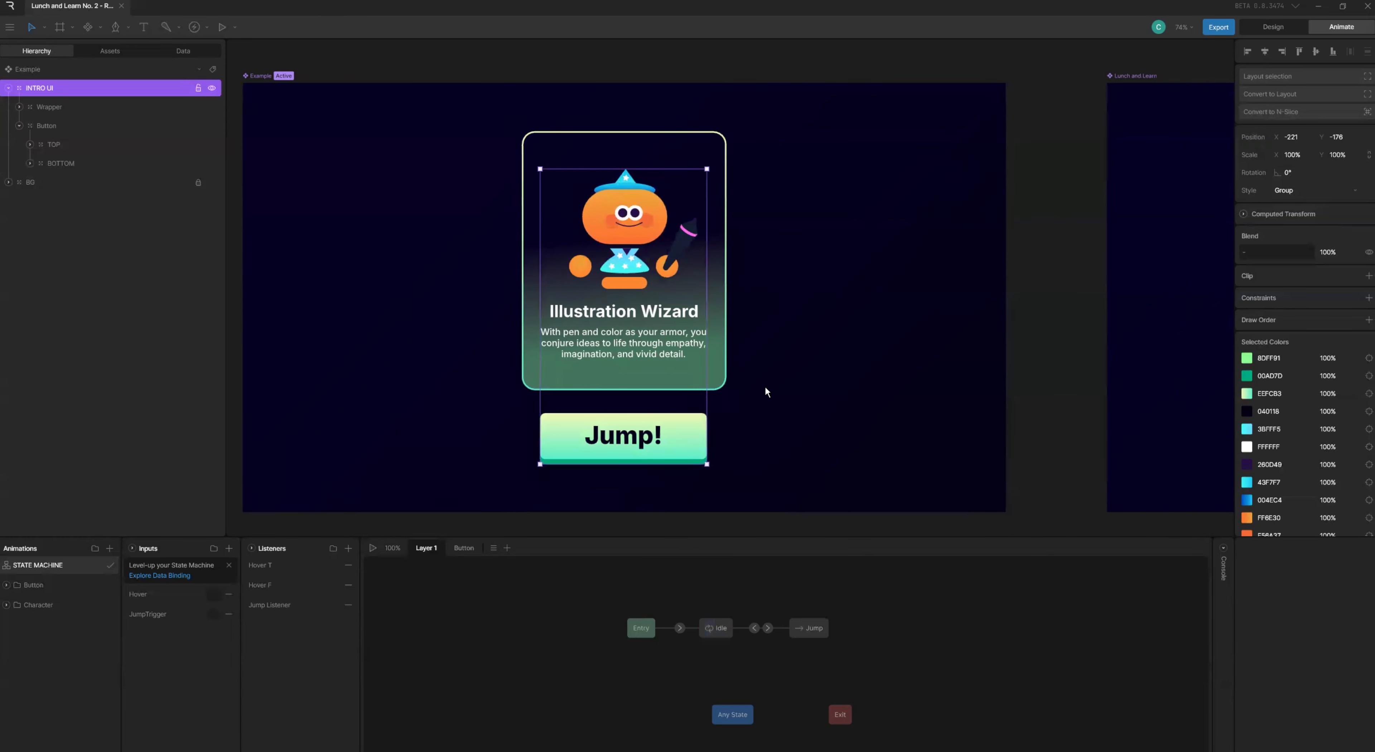
scroll(759, 387, "right", 1)
left_click(801, 394)
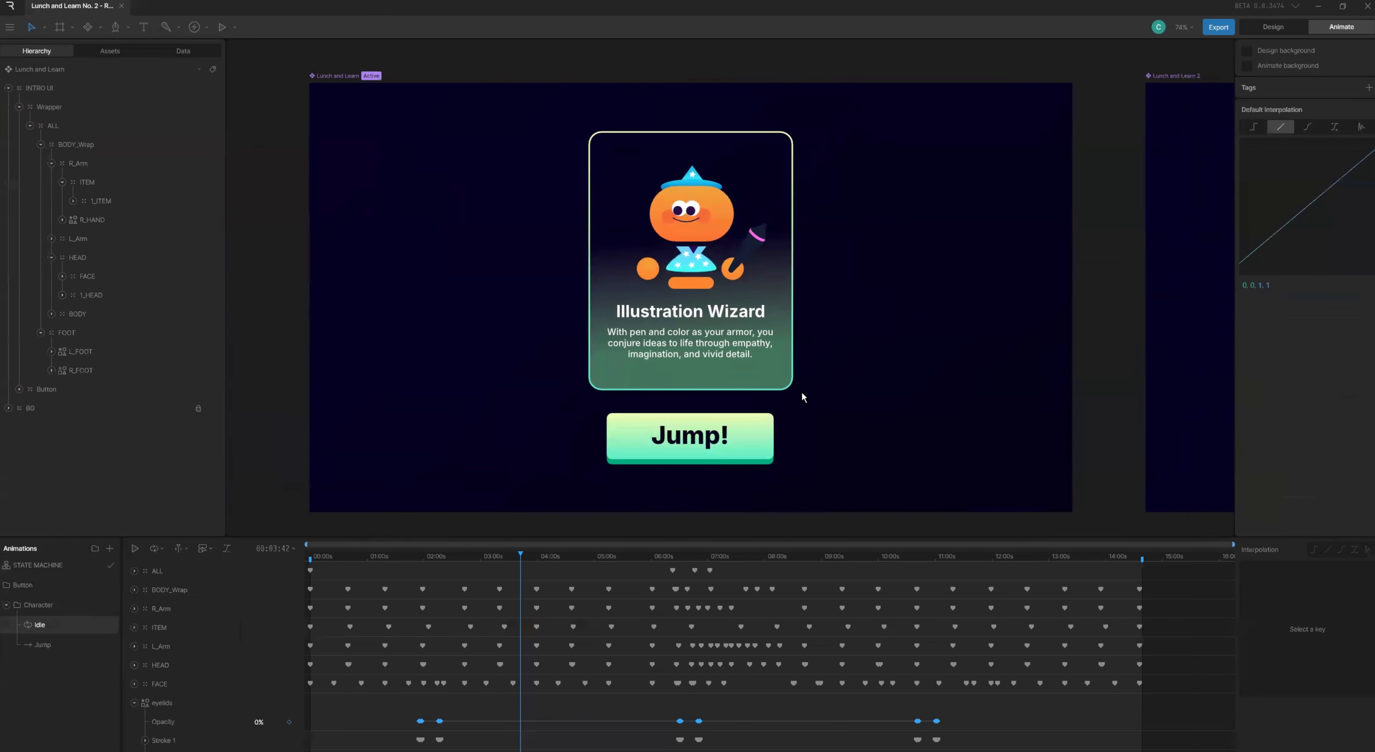
- Collapse the Lunch and Learn artboard's Character animation folder and select its Button folder
left_click(7, 605)
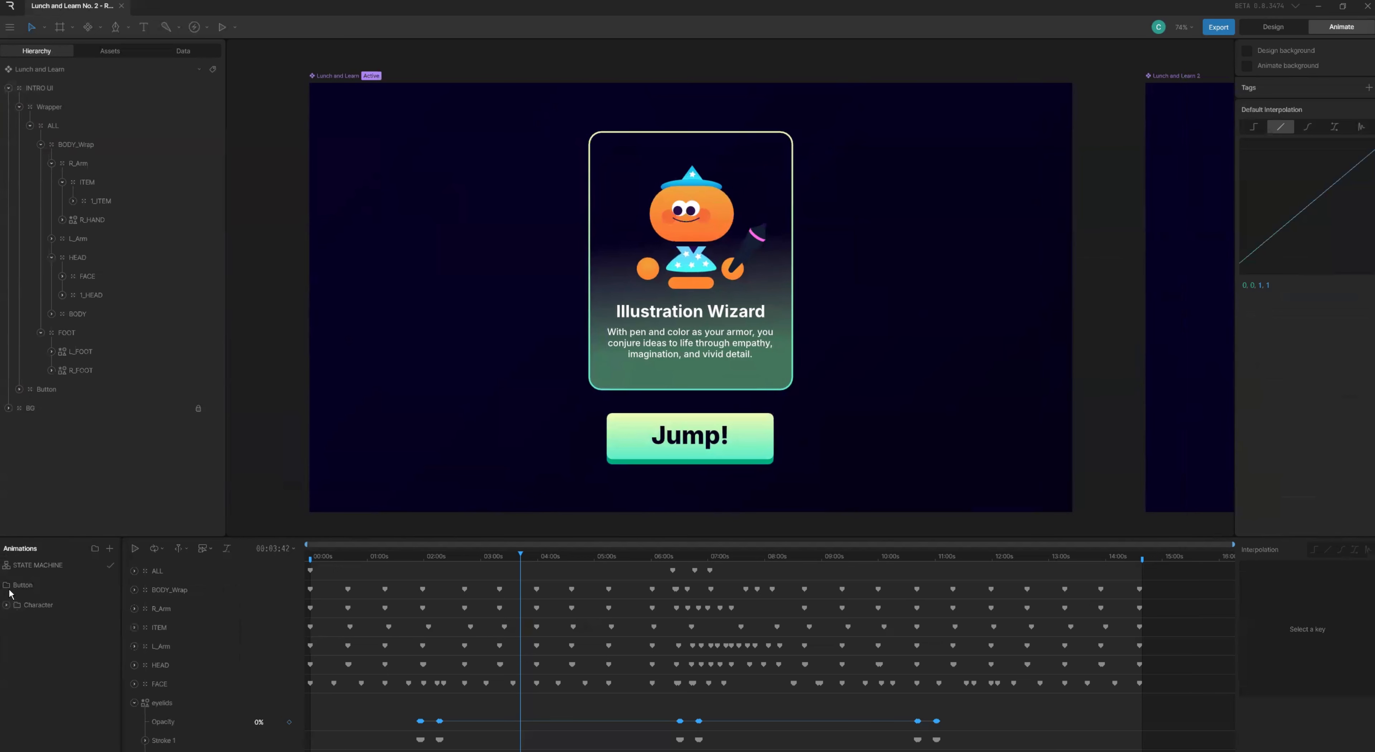
left_click(28, 589)
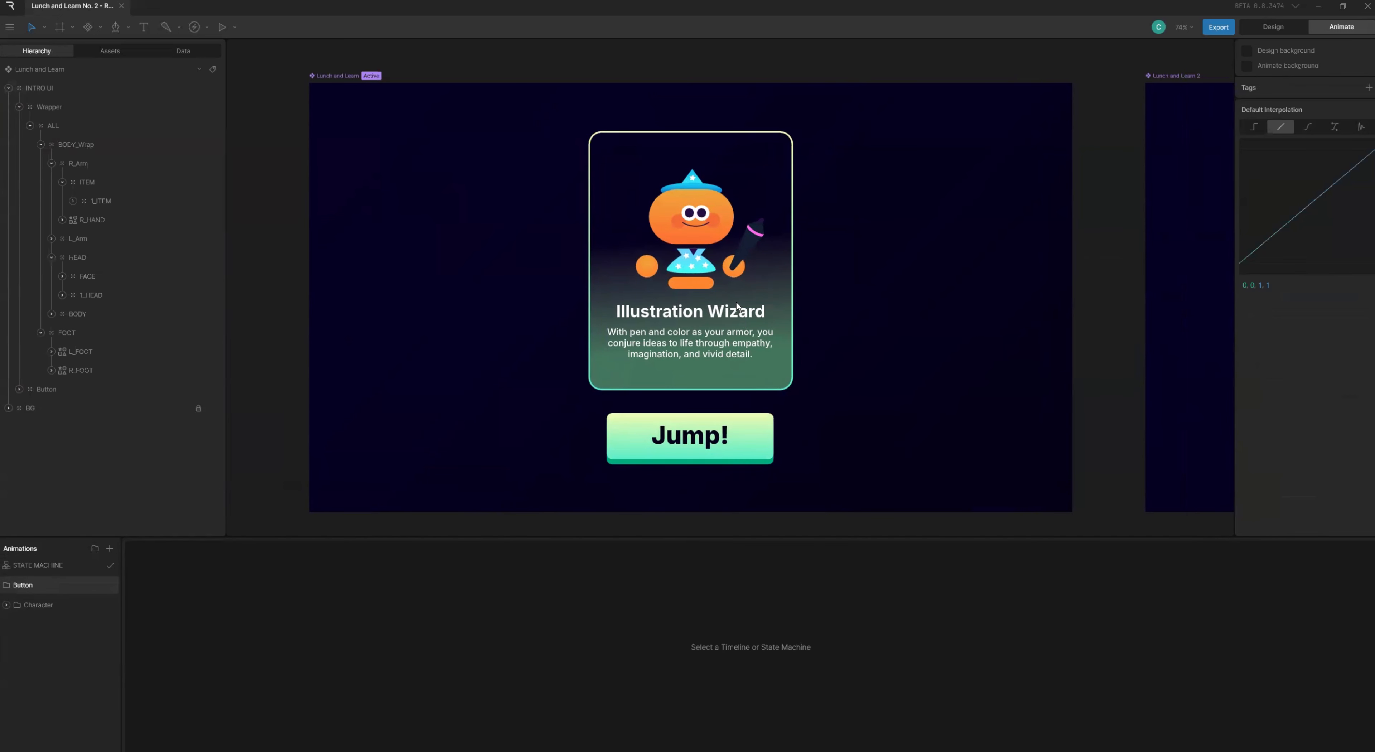
- Collapse the INTRO UI group and add a timeline named IDLE inside the Button animation folder
left_click(707, 426)
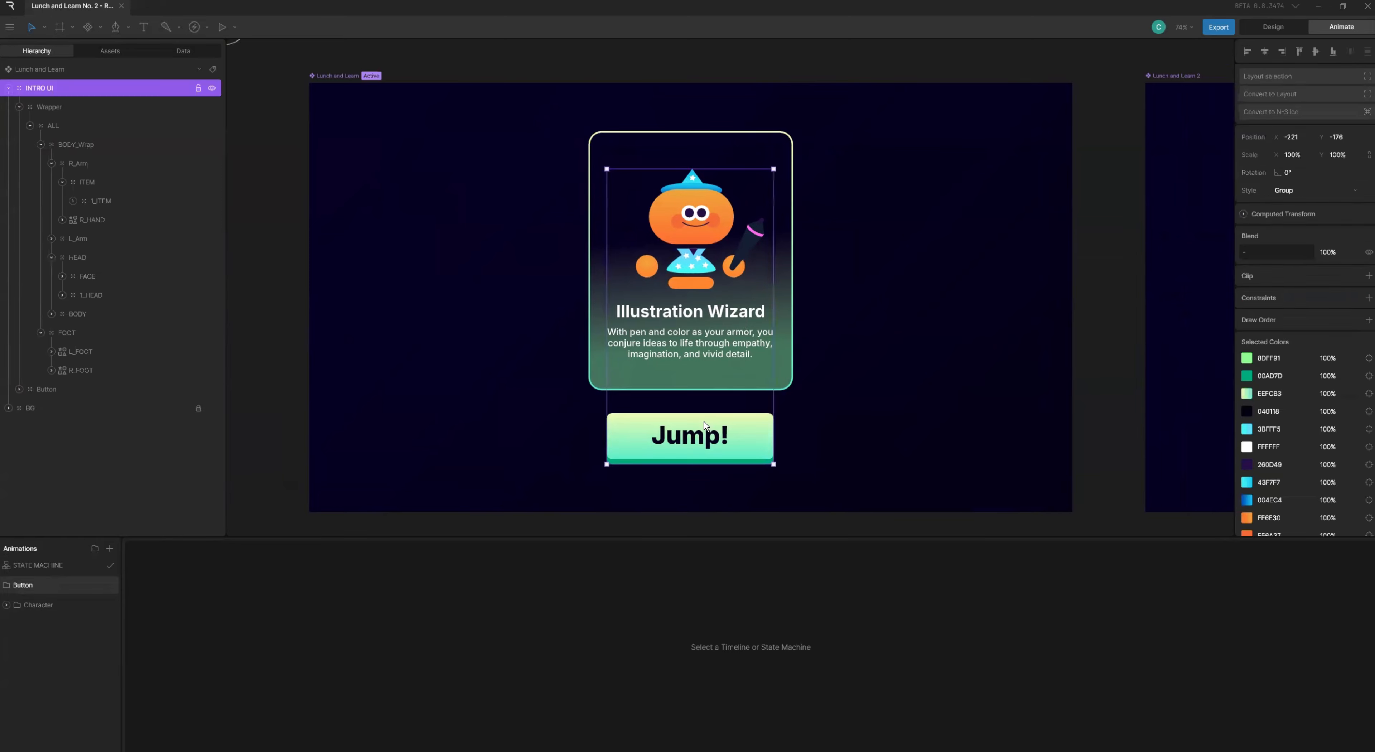
left_click(9, 89)
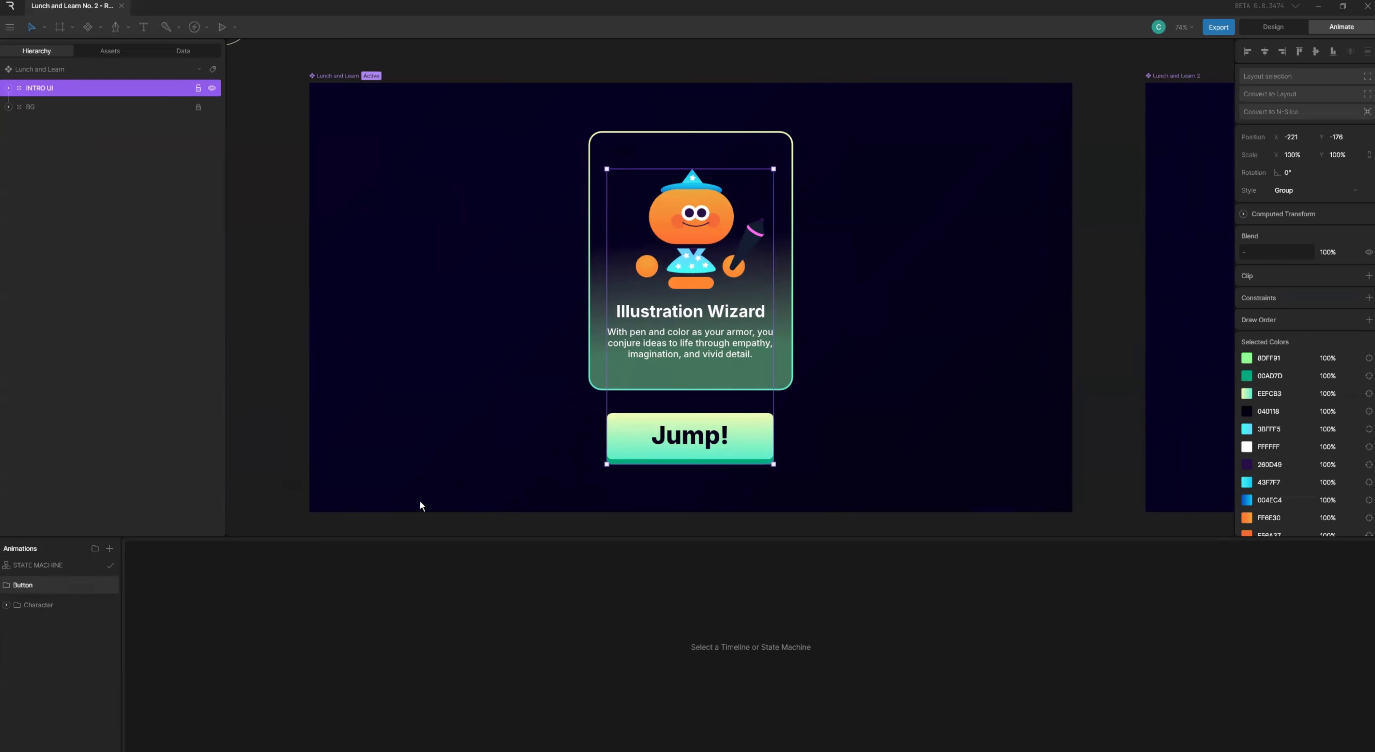
left_click(110, 549)
left_click(129, 577)
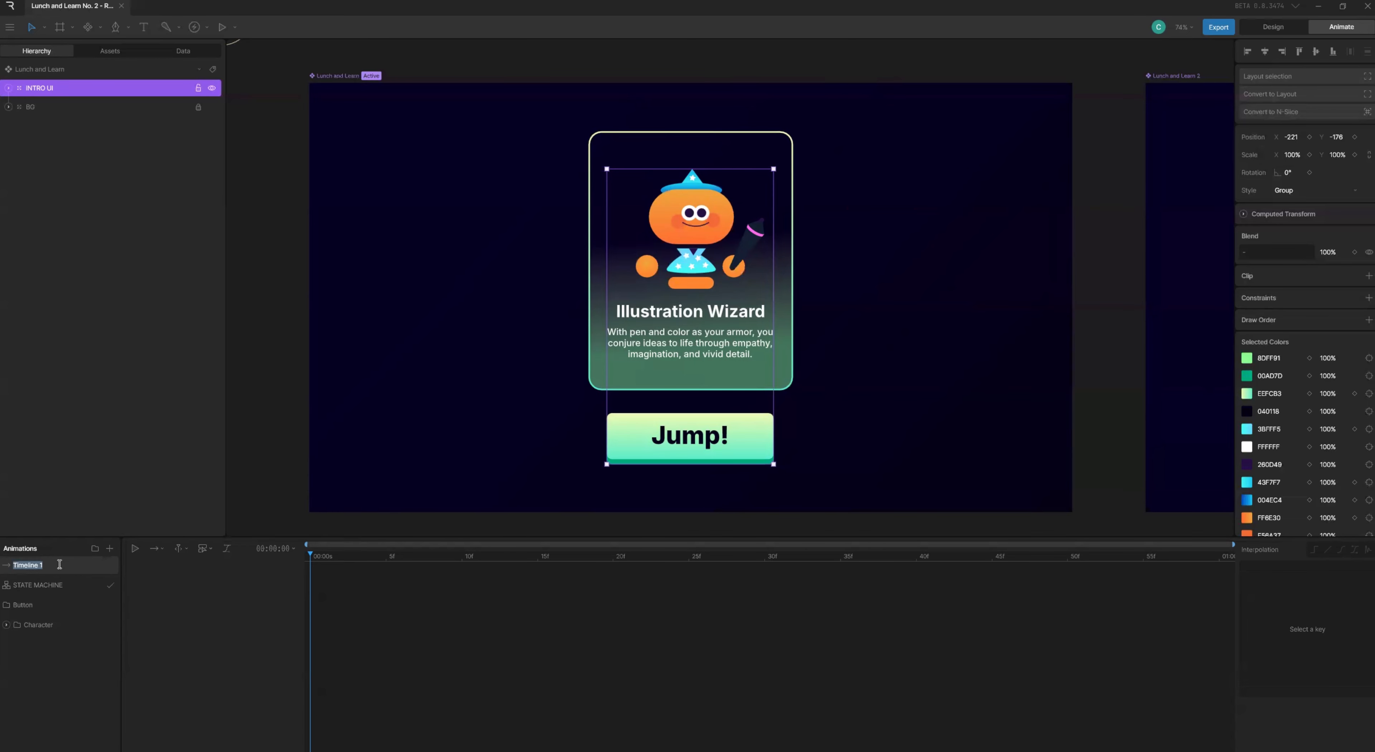
type("IDLE")
left_click_drag(45, 565, 30, 599)
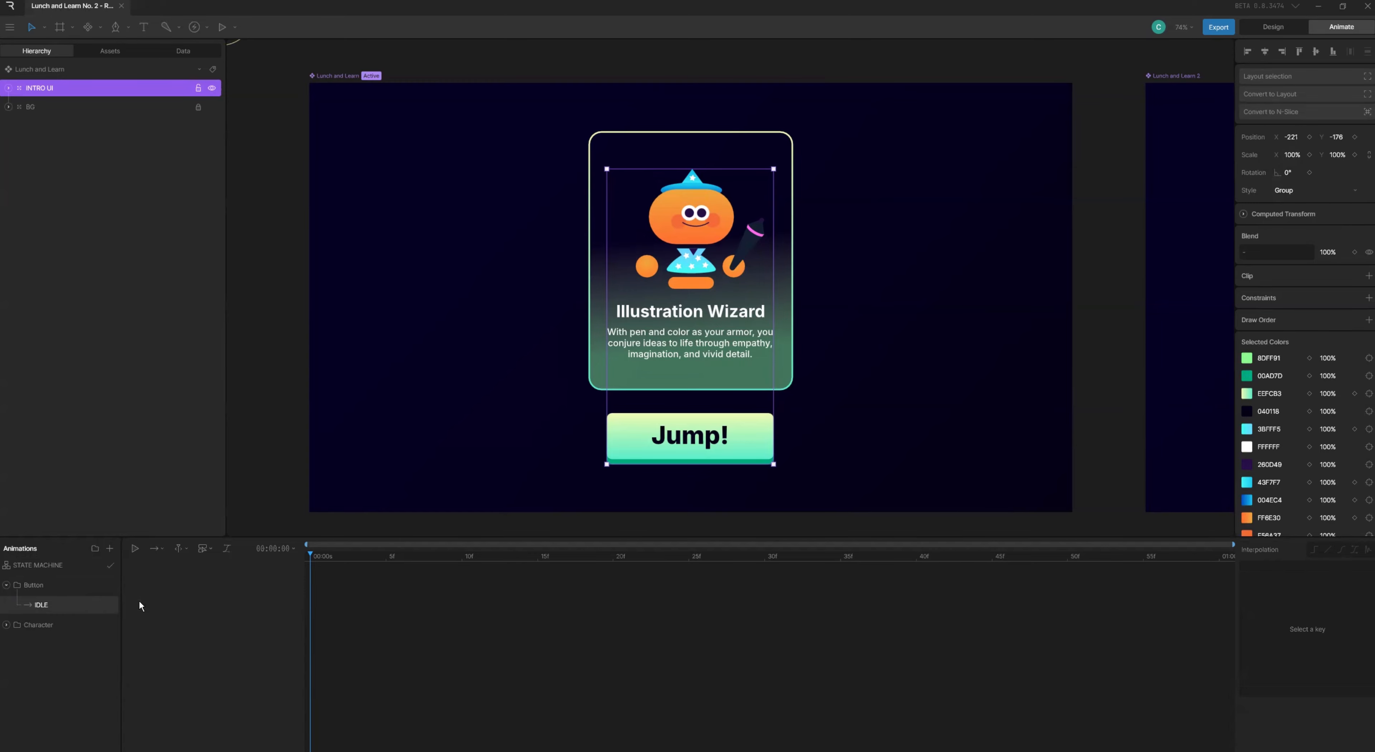
- Expand the INTRO UI group and collapse its nested ALL group in the Lunch and Learn artboard
left_click(8, 88)
left_click(29, 126)
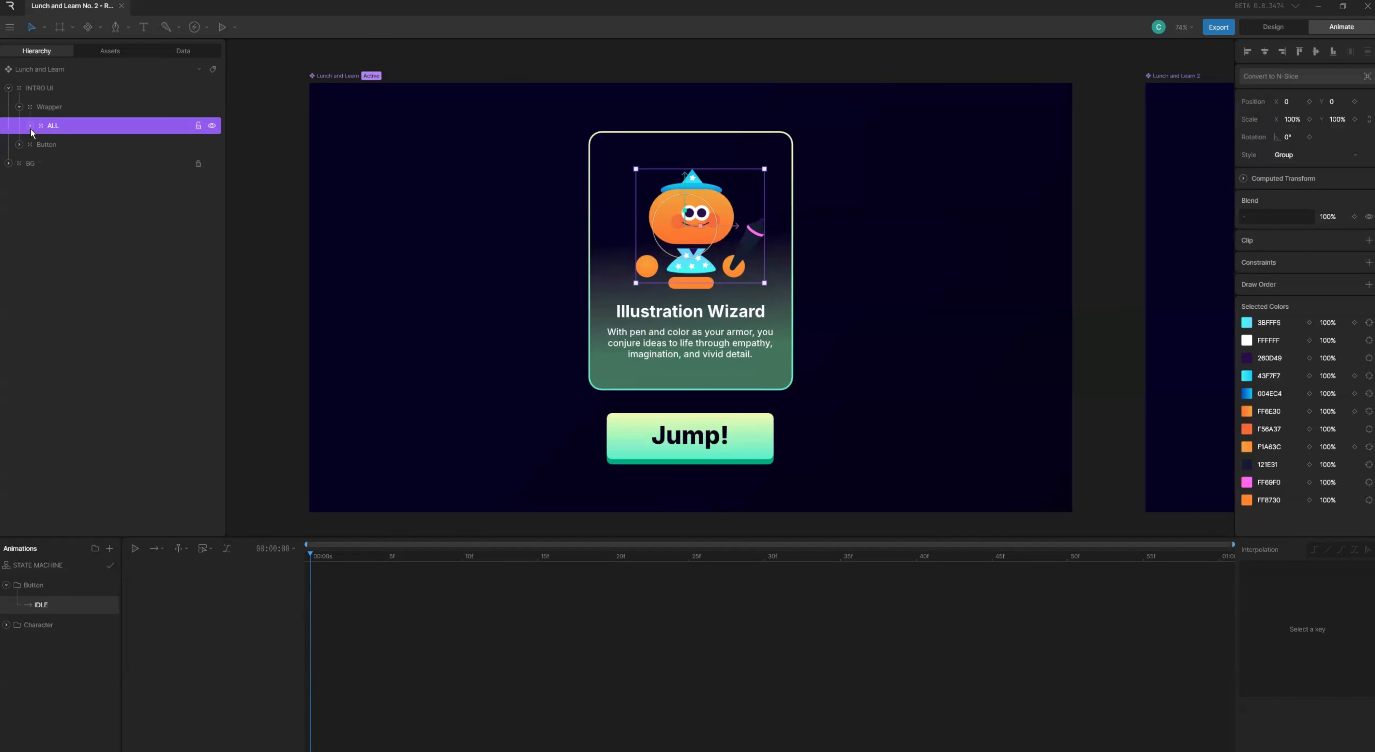
- Play the Example artboard's state machine and test how its Jump! button responds
scroll(491, 238, "left", 10)
key("space")
key("space")
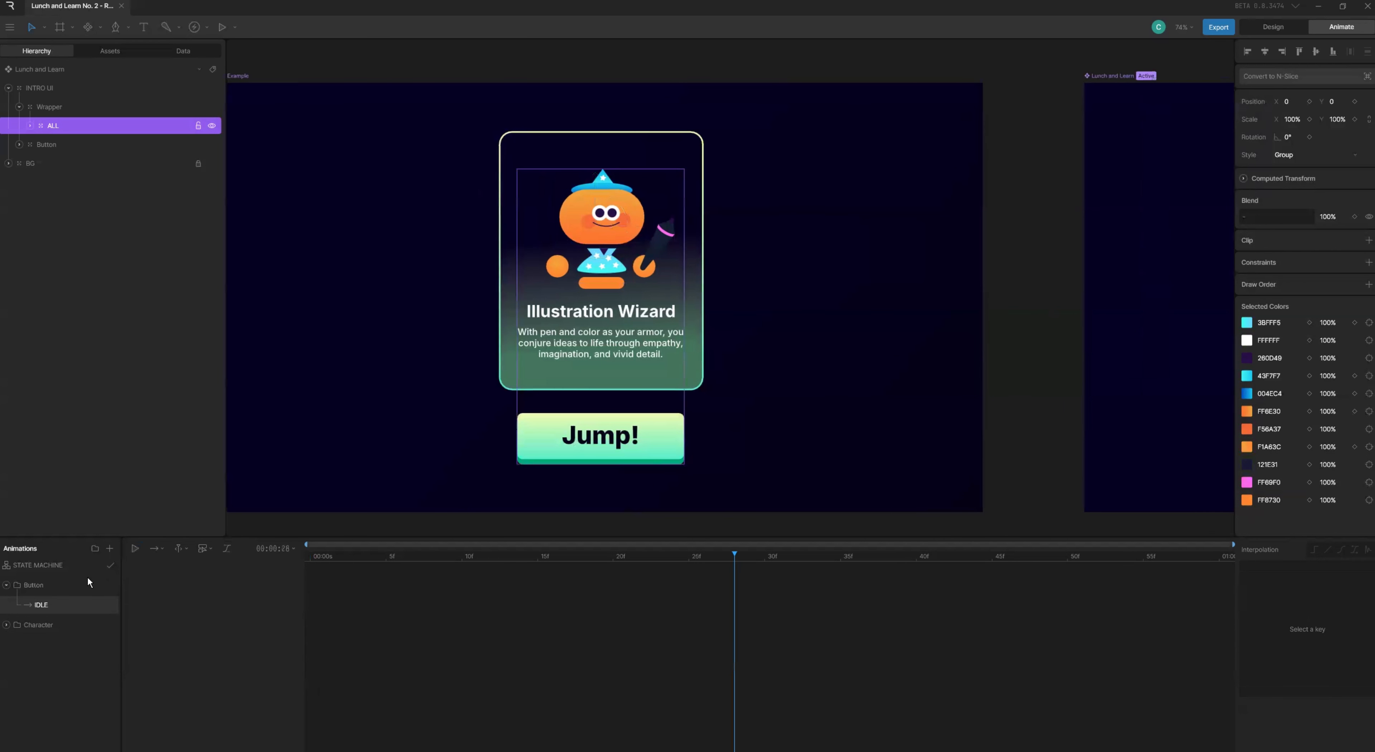
left_click(240, 76)
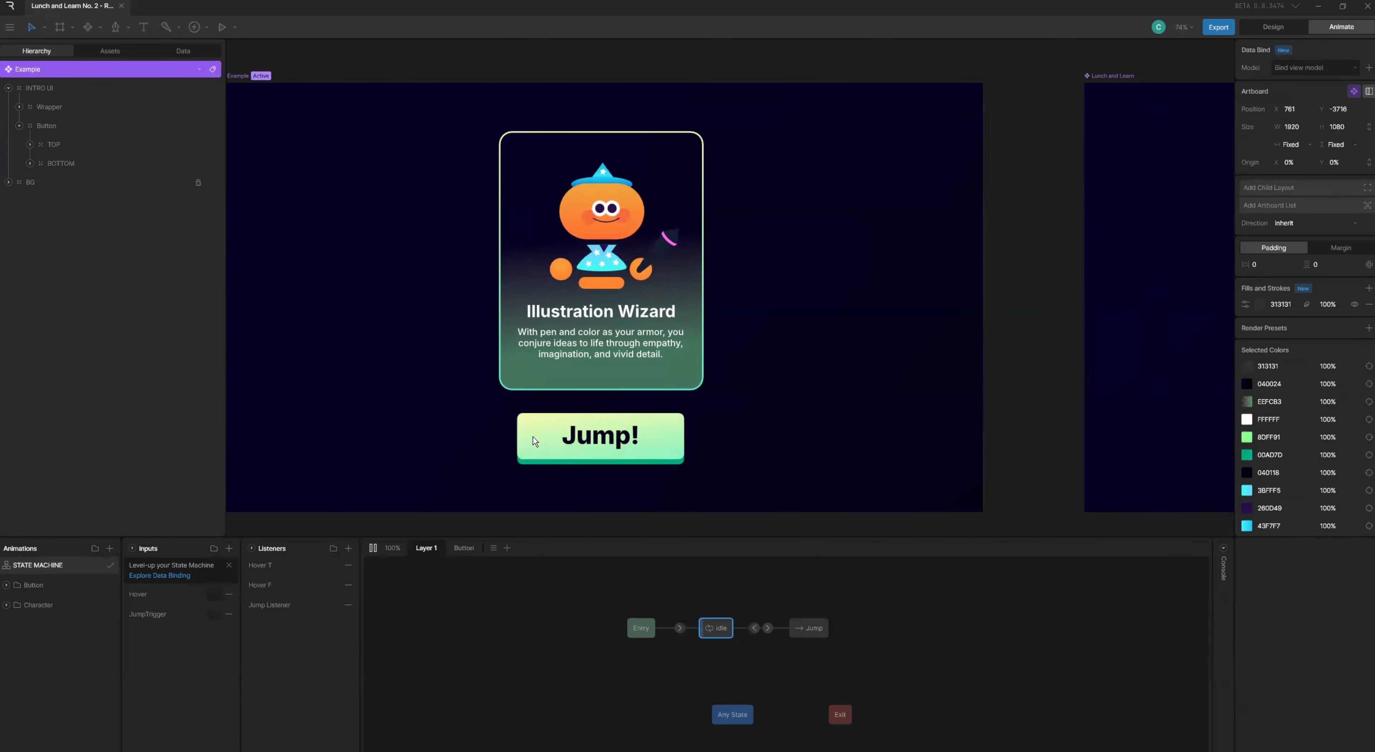
left_click(557, 442)
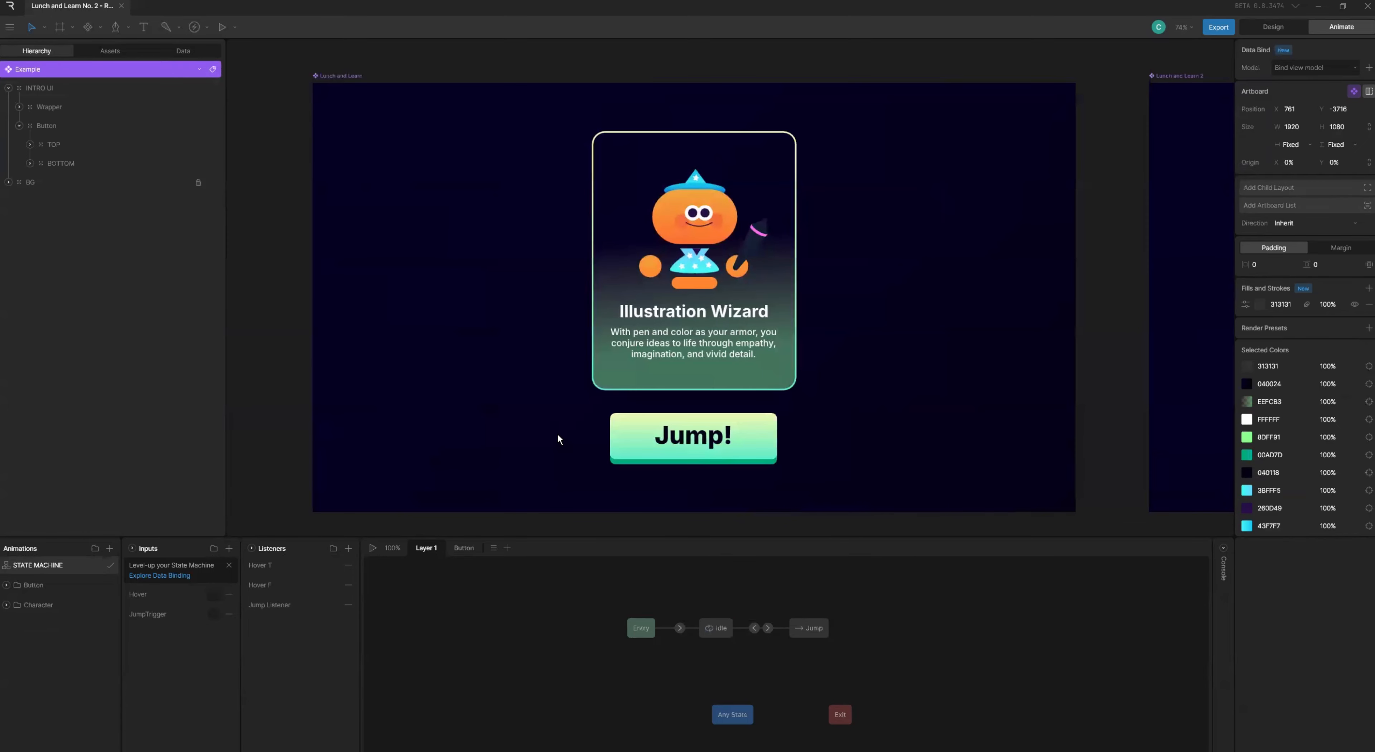
- Reopen Lunch and Learn's IDLE timeline at frame 0, collapse Wrapper, expand the Button group and select its TOP group
left_click(319, 557)
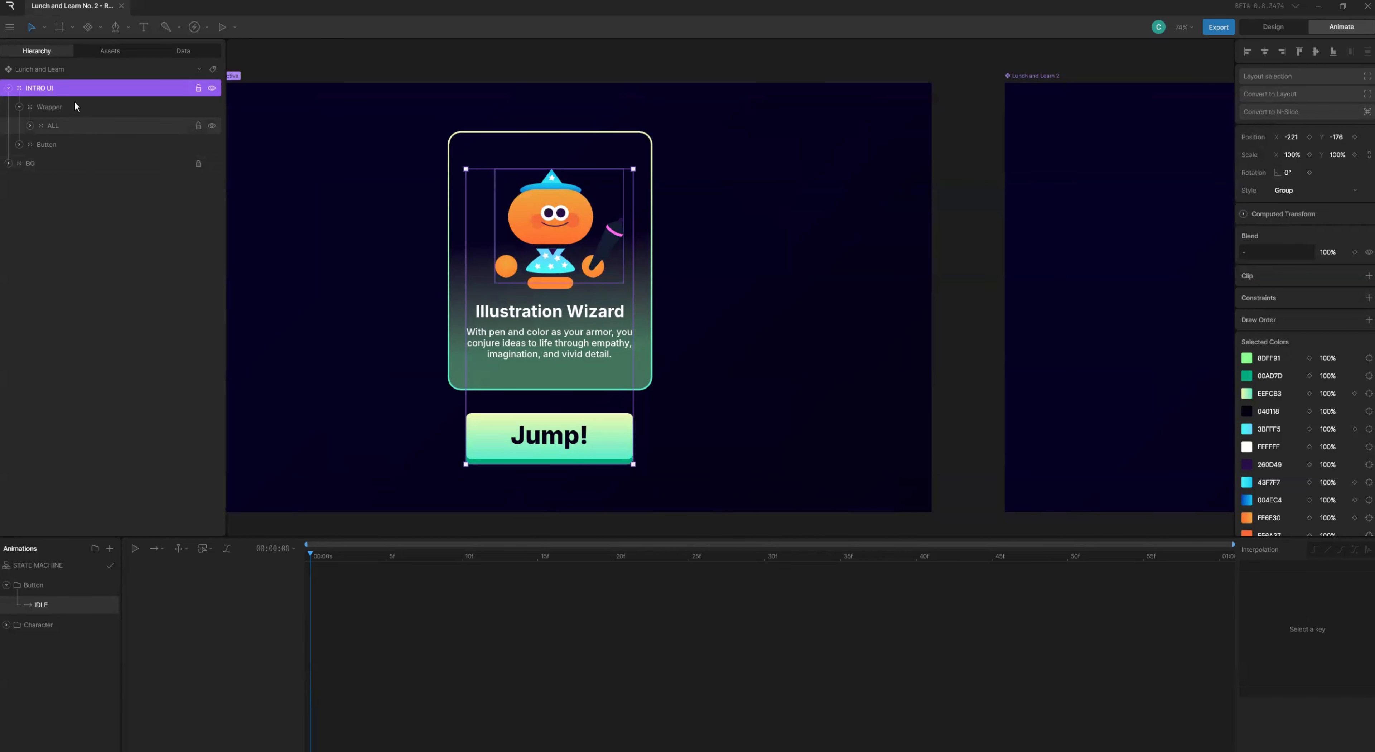
left_click(18, 109)
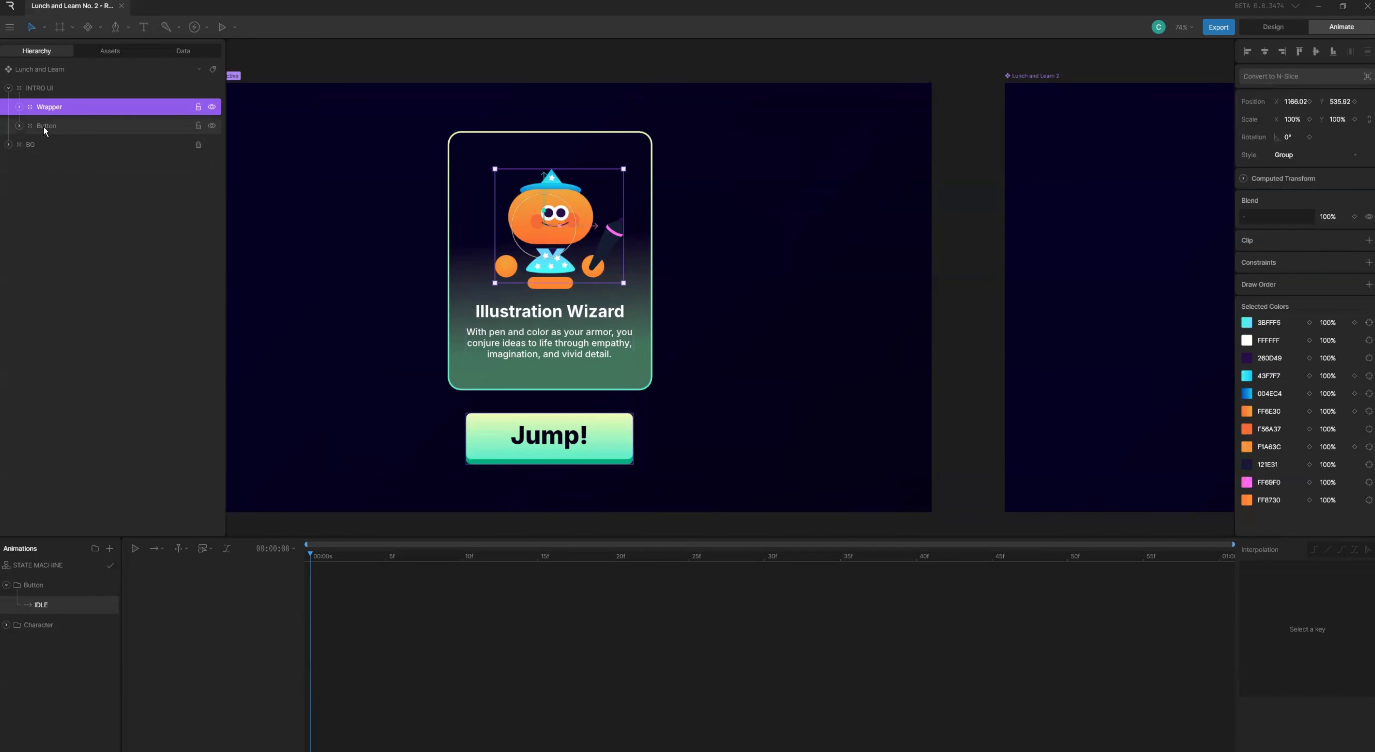
left_click(18, 127)
left_click(32, 145)
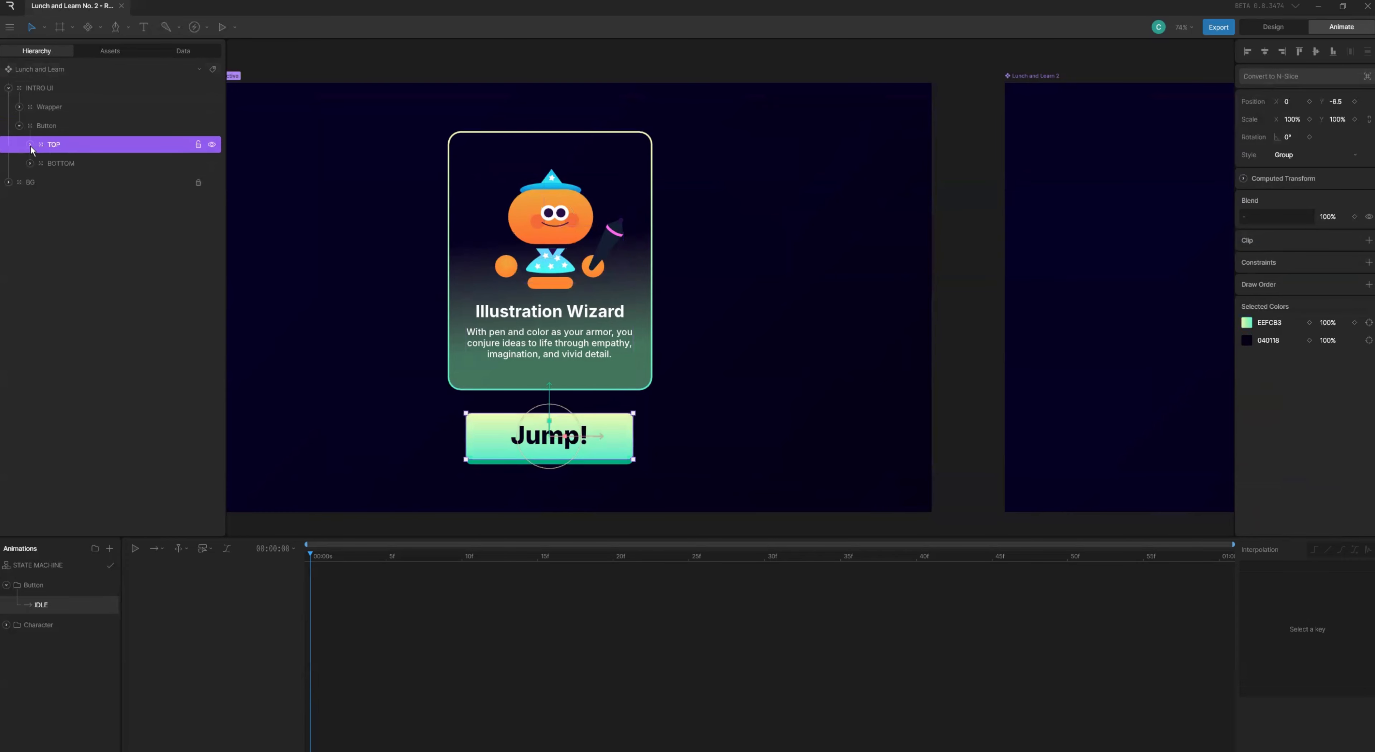
left_click(31, 145)
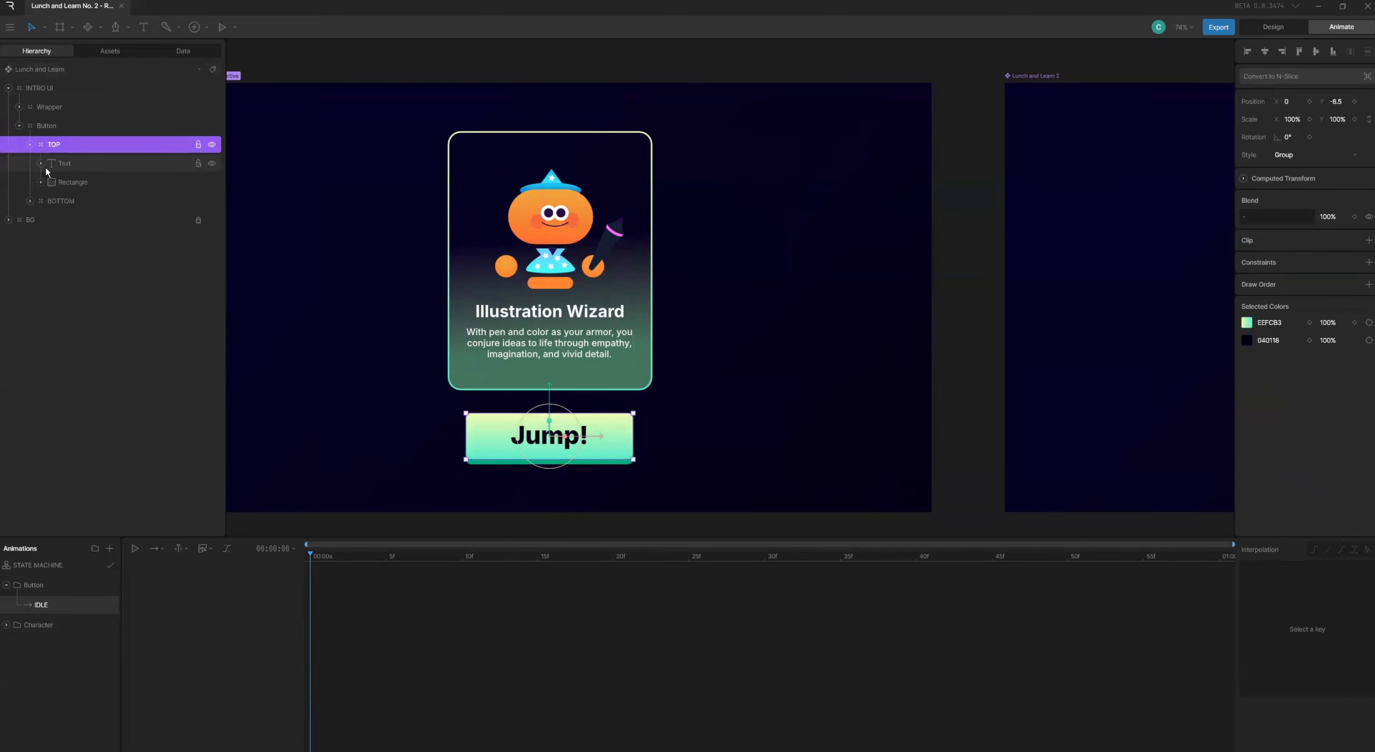
left_click(31, 147)
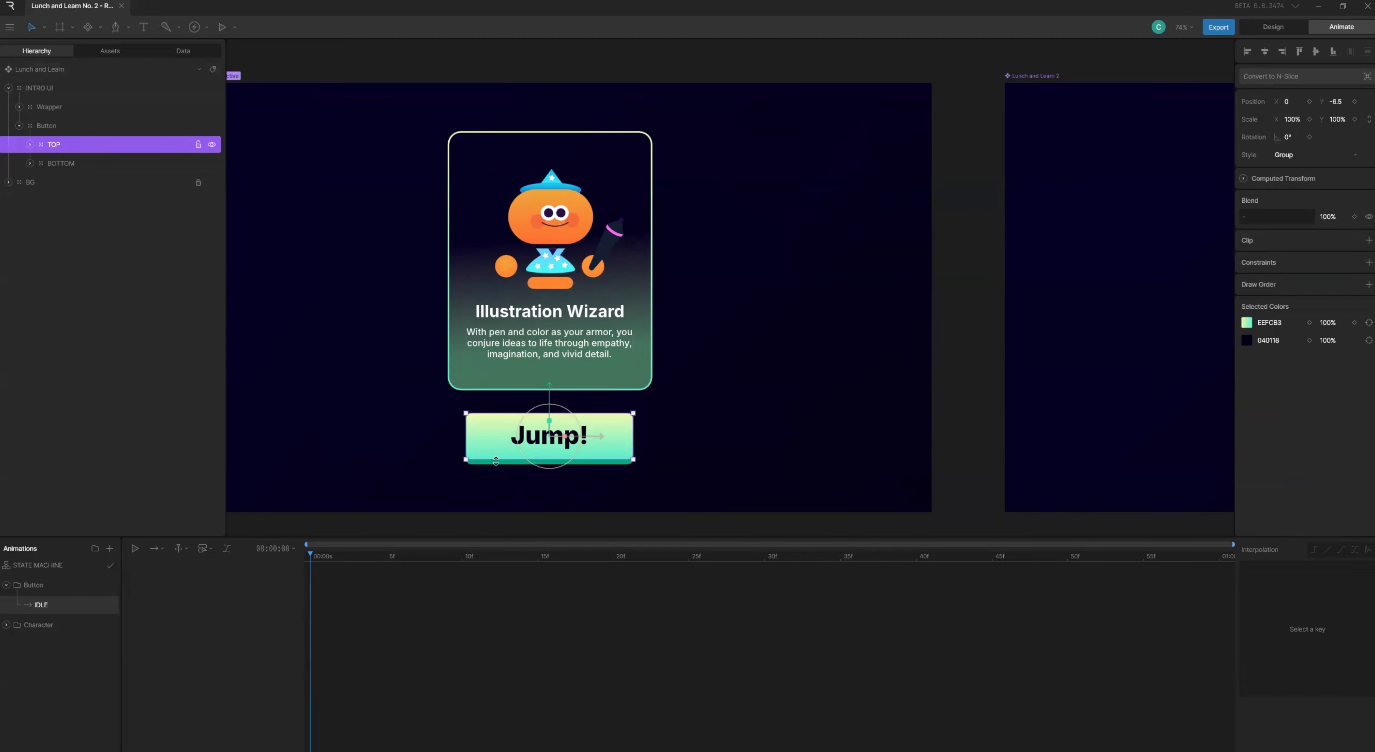
- Hide the BOTTOM group and show it again to identify its part of the Jump! button
scroll(496, 461, "up", 3)
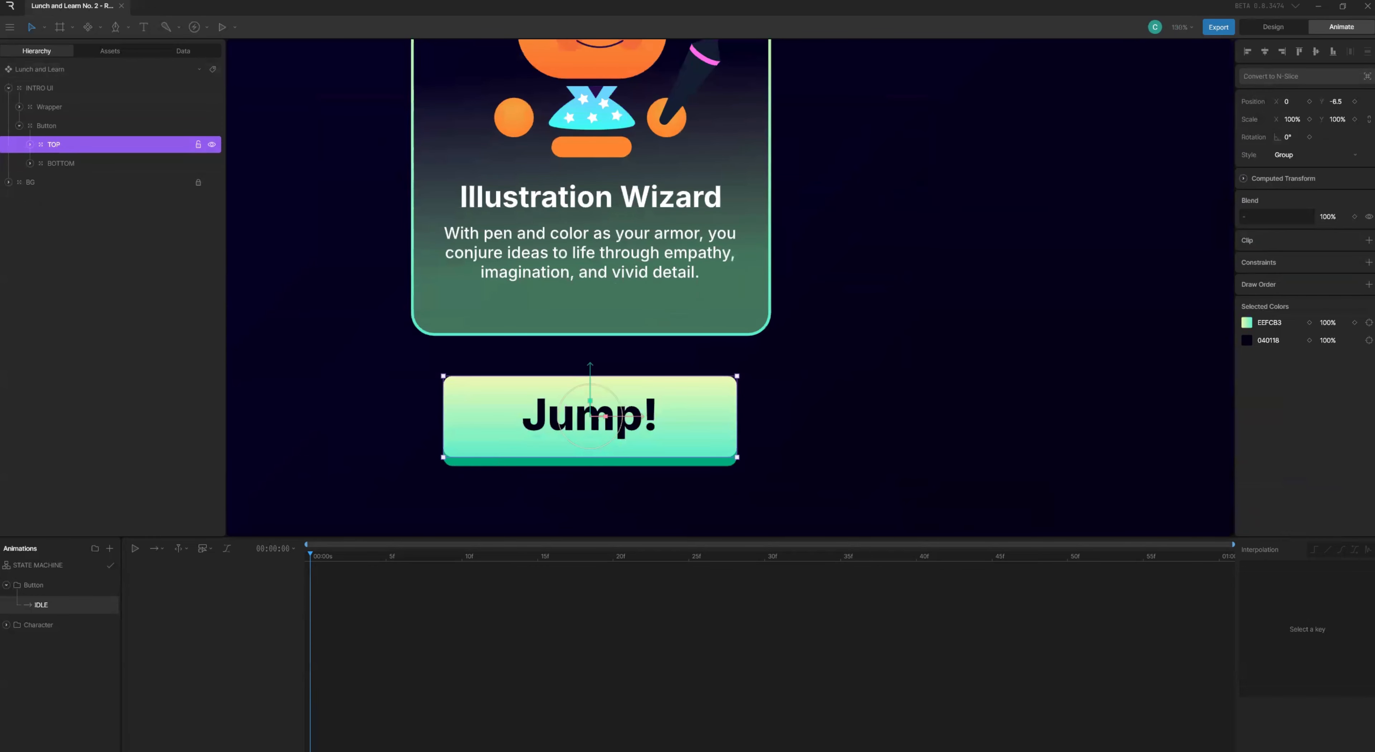
left_click(211, 163)
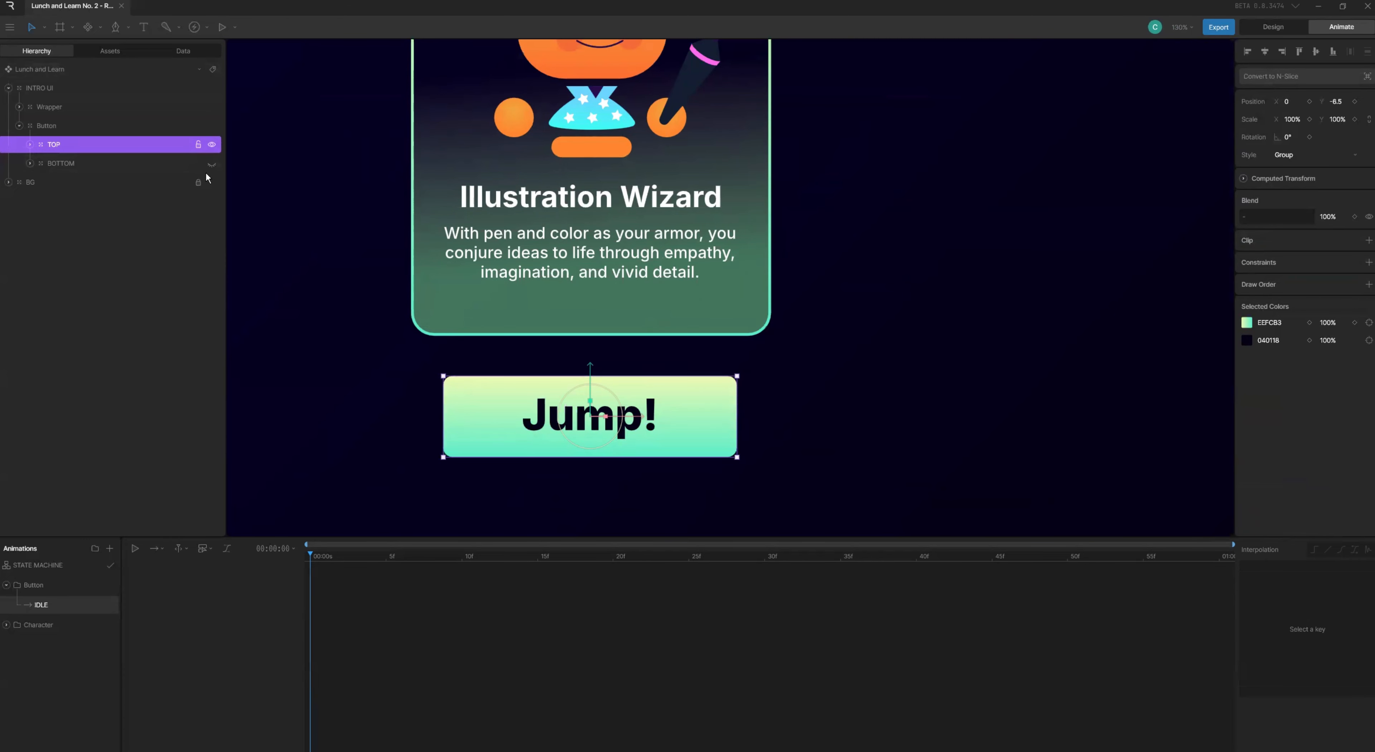
left_click(211, 163)
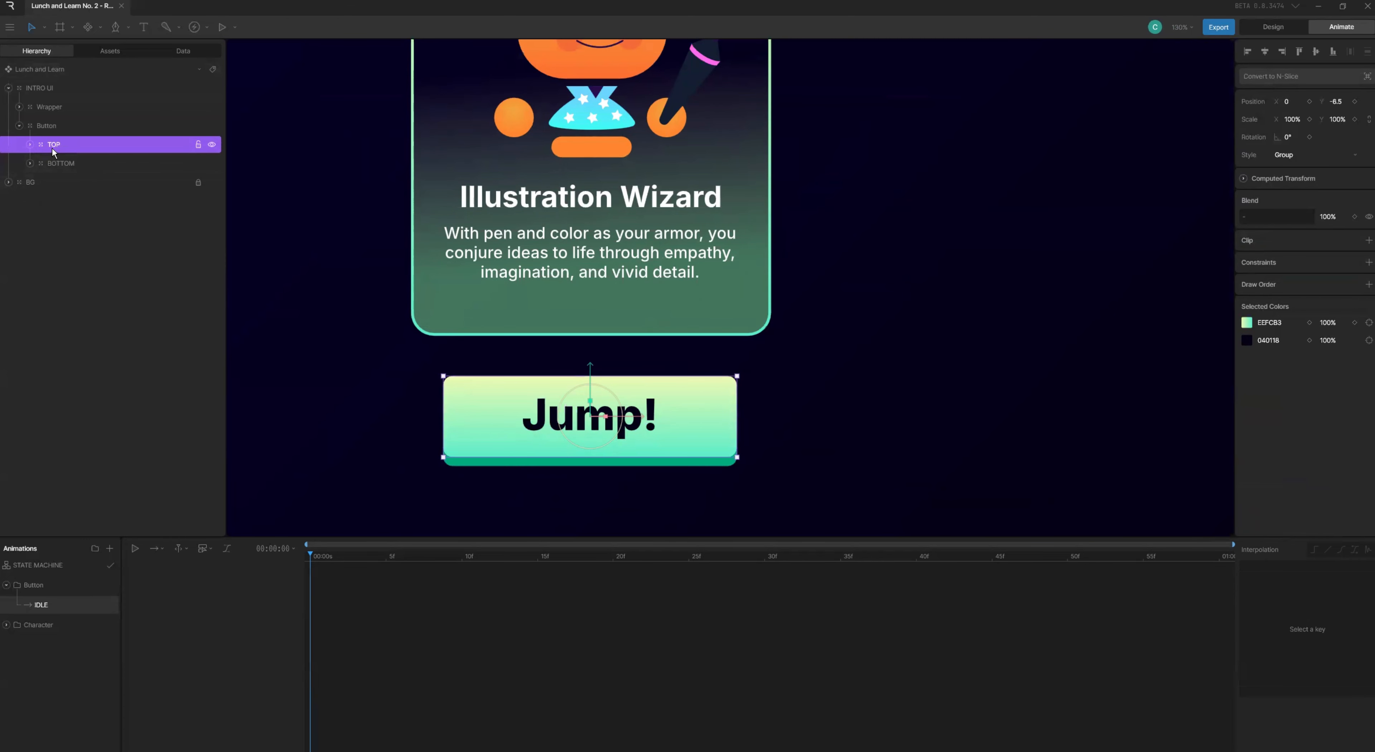
- Key the TOP group's Y position at -6.5 and the Button group's X and Y scale at 100% at frame 0 of IDLE
left_click(1354, 102)
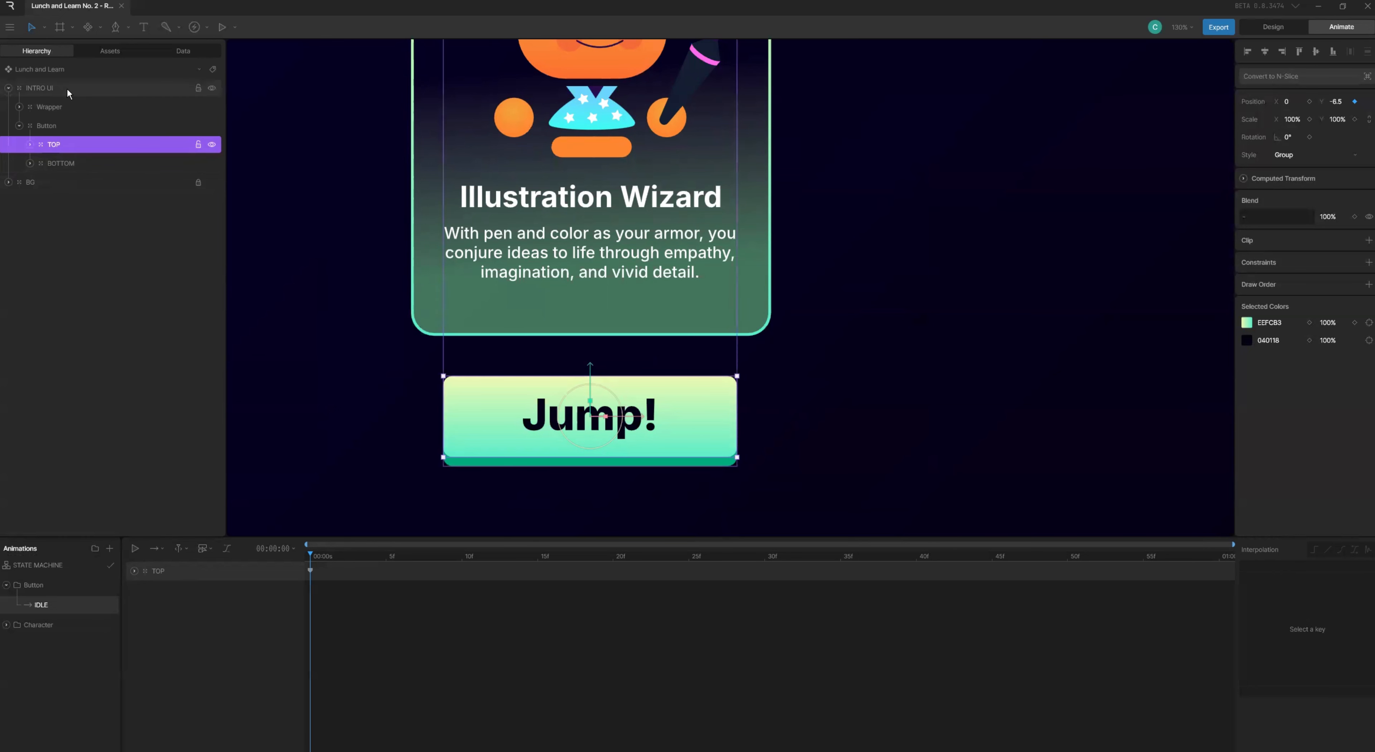
left_click(37, 129)
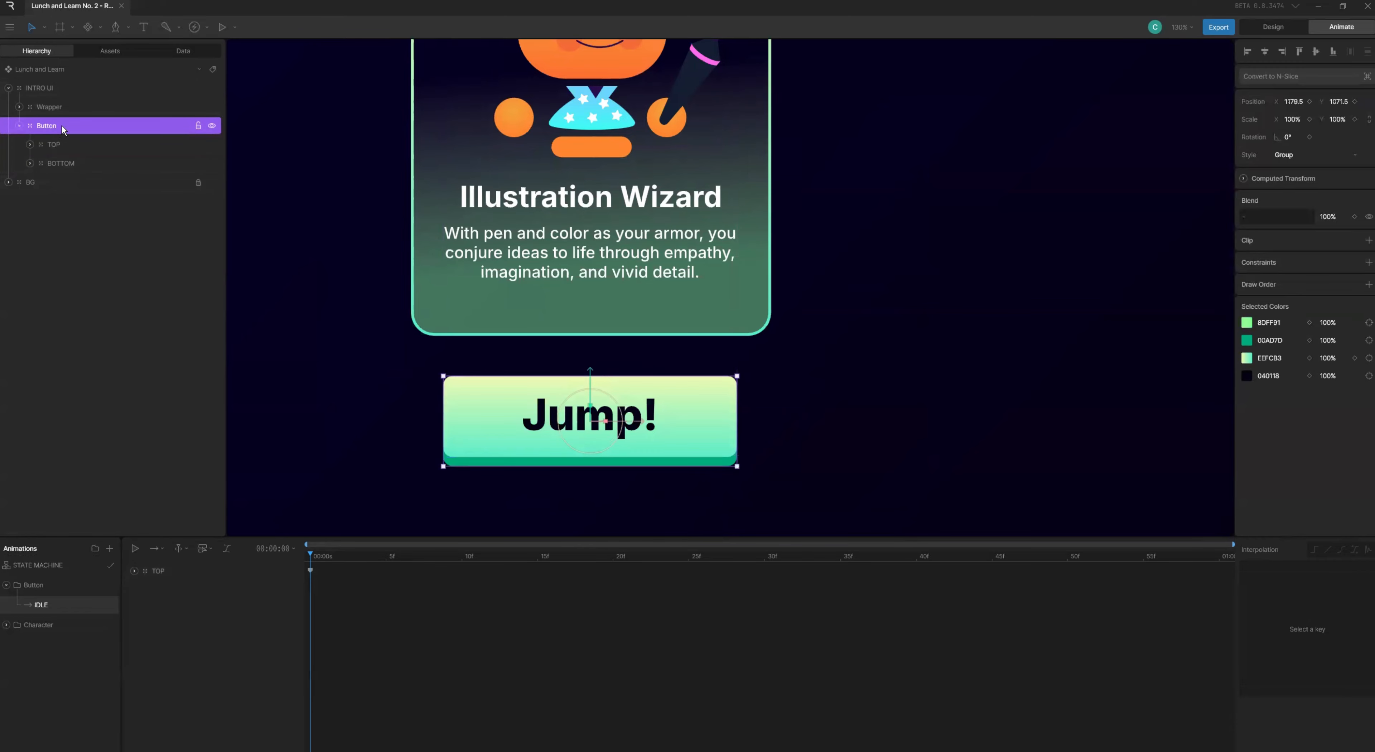
left_click(1354, 119)
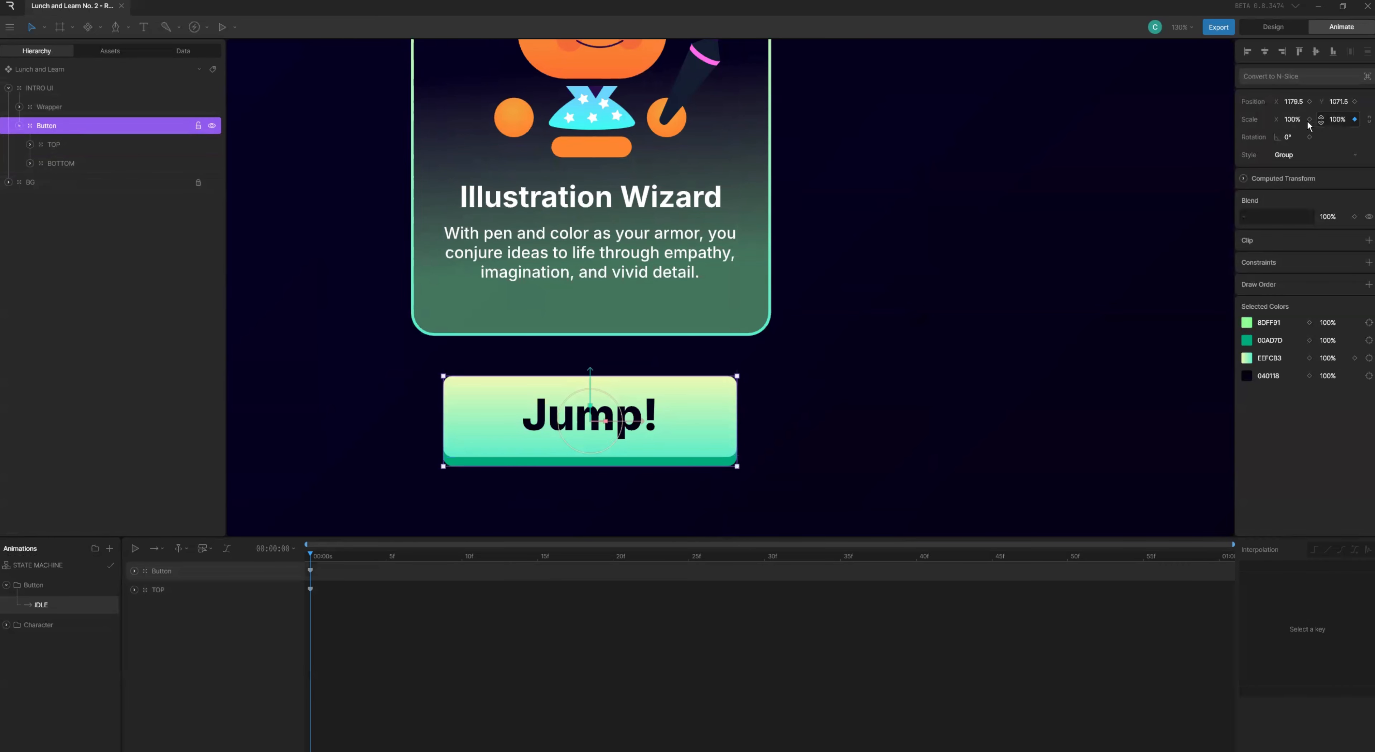
left_click(233, 591)
left_click(230, 574)
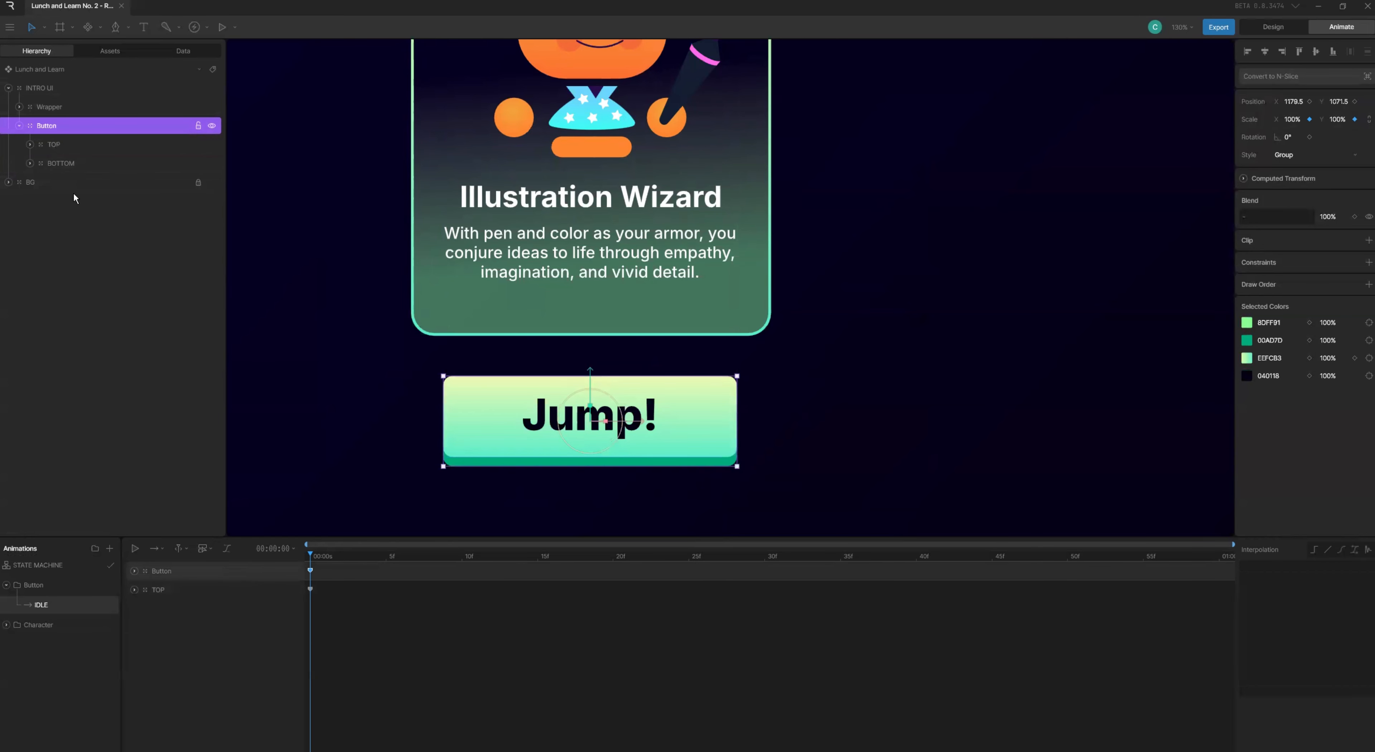
- Expand the BOTTOM group and key its glow shape's opacity at 0% on frame 0
left_click(30, 163)
left_click(60, 163)
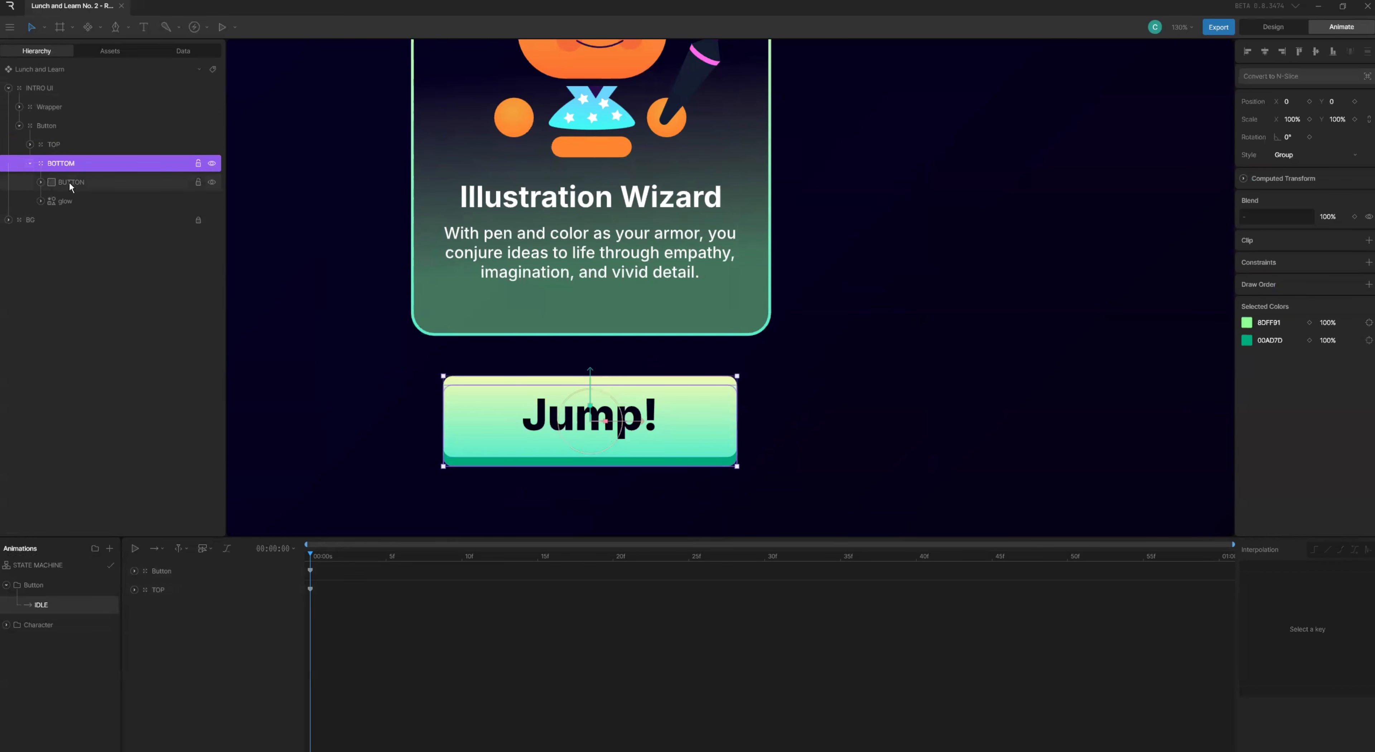
left_click(69, 202)
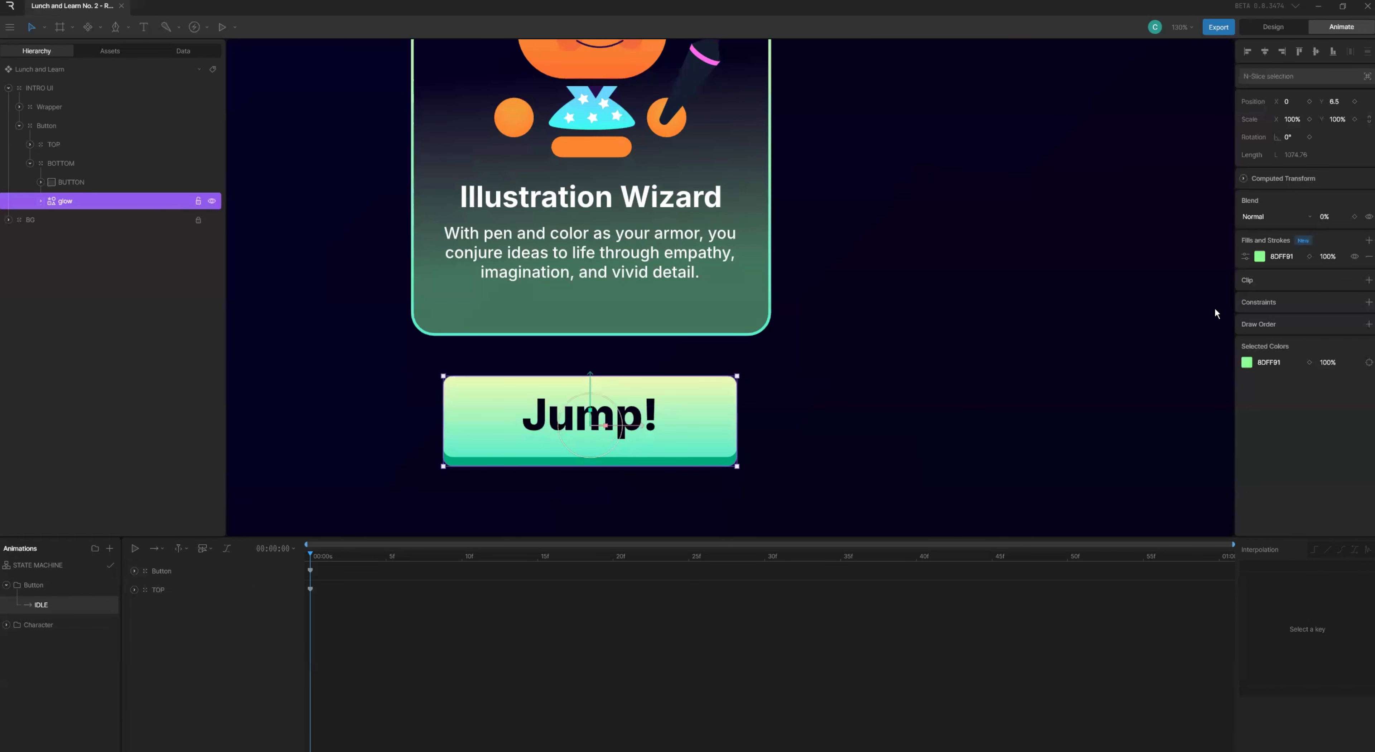
left_click(1355, 217)
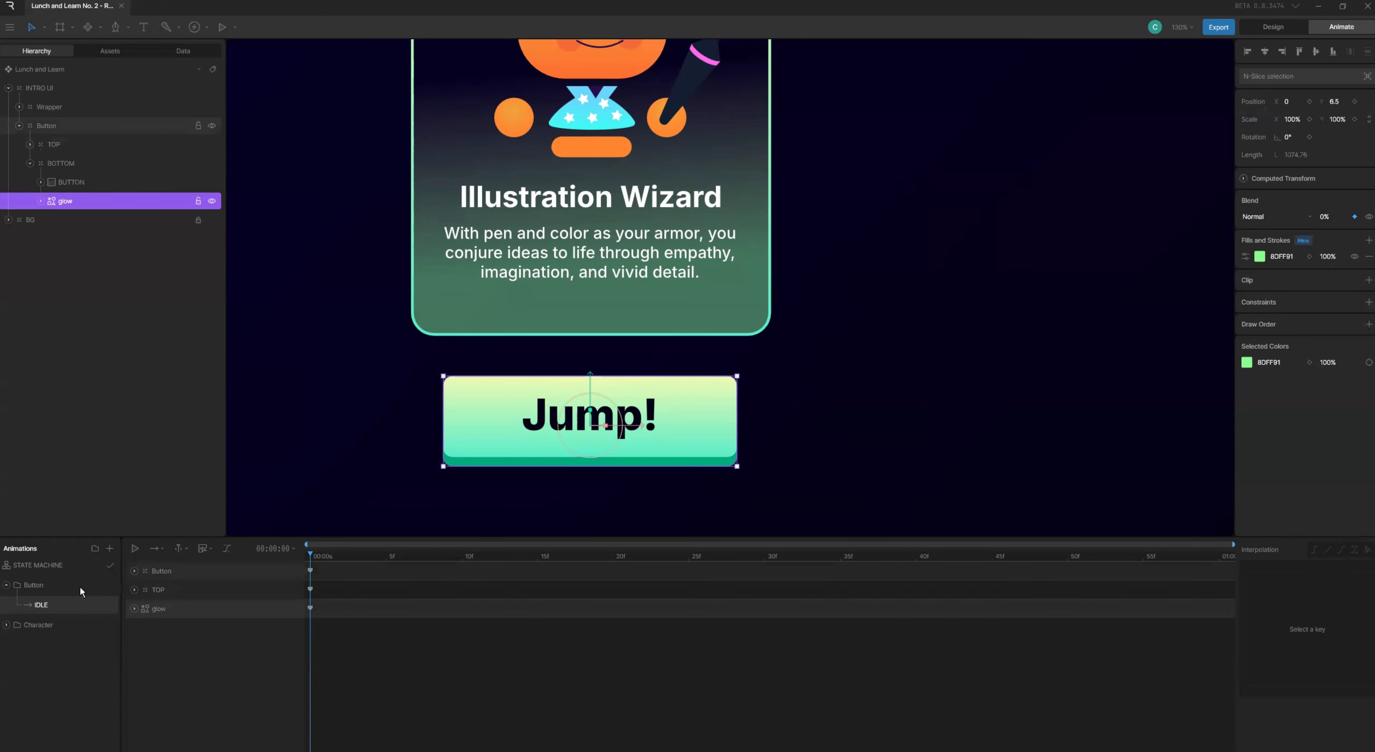
- Open the glow shape's Path for vertex editing and key all its vertices at frame 0
left_click(181, 570)
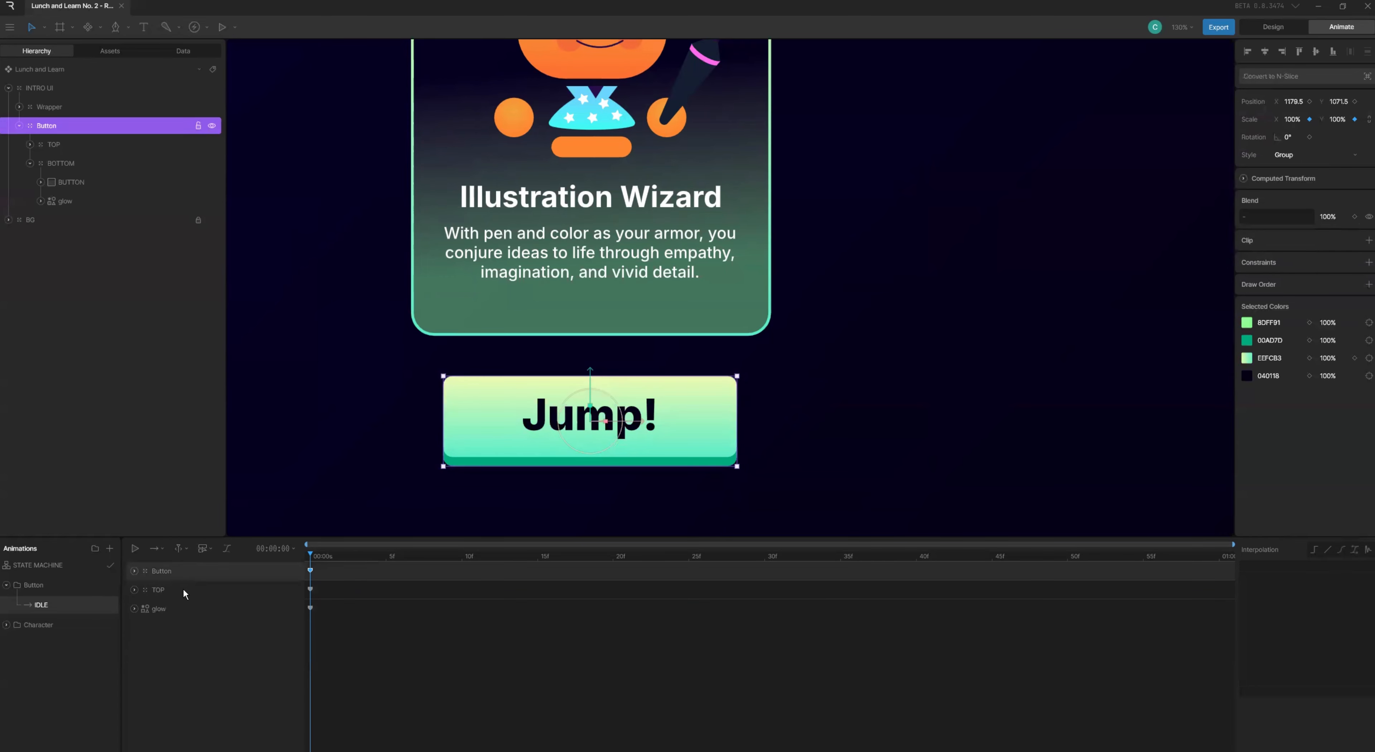
left_click(182, 589)
left_click(178, 606)
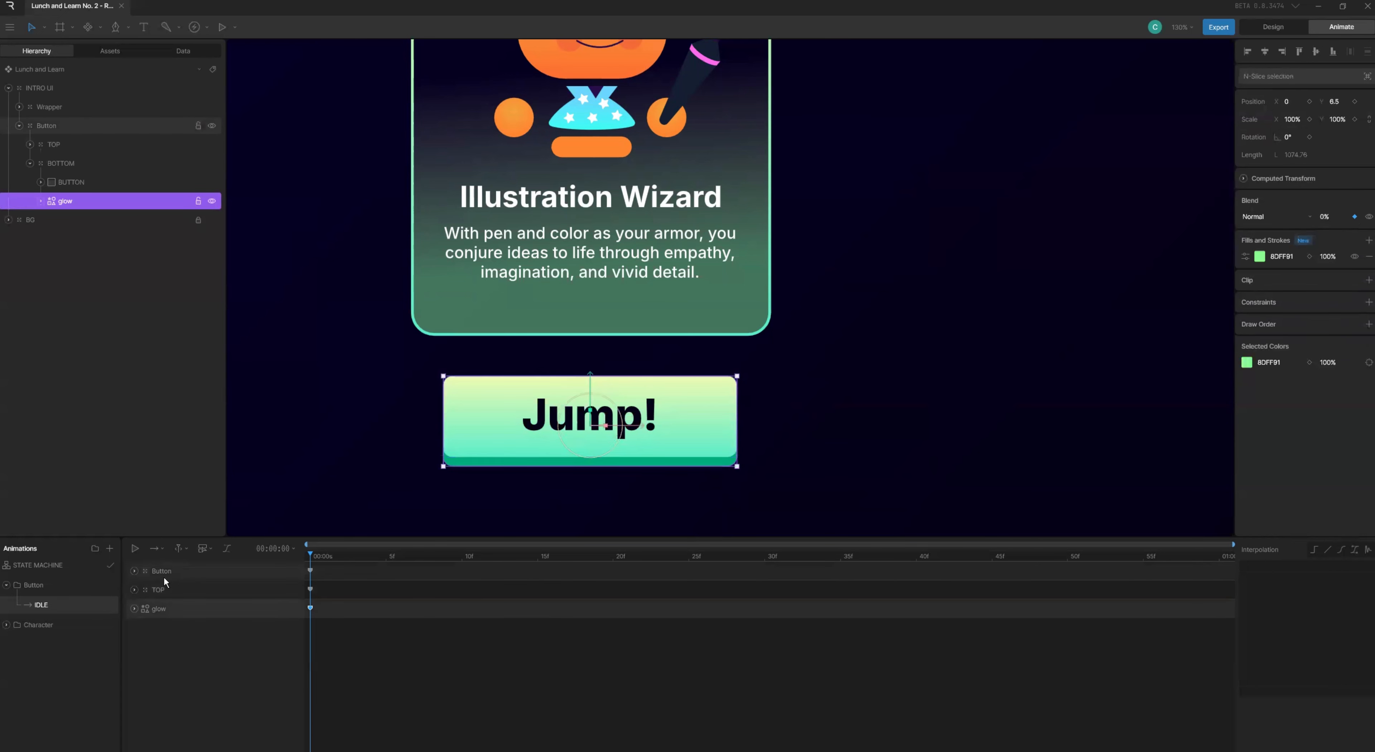
left_click(40, 201)
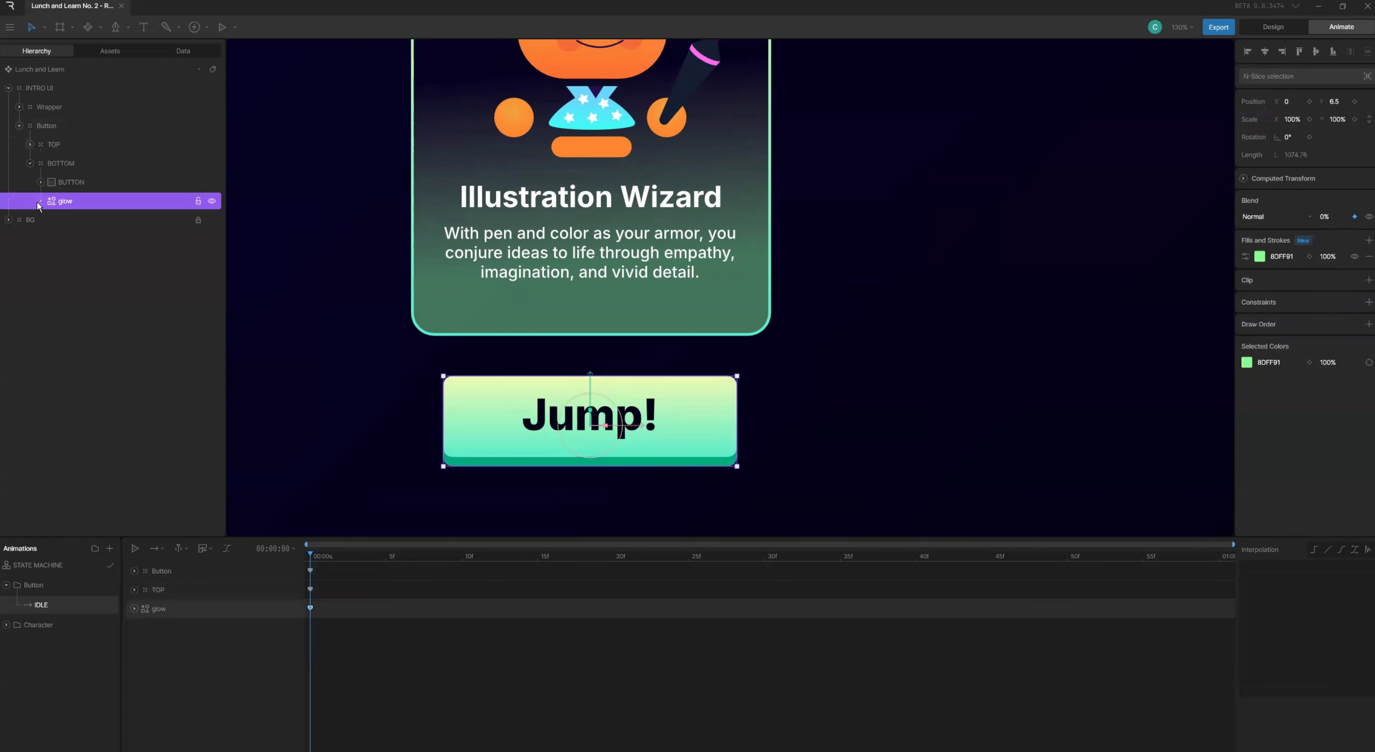
left_click(77, 220)
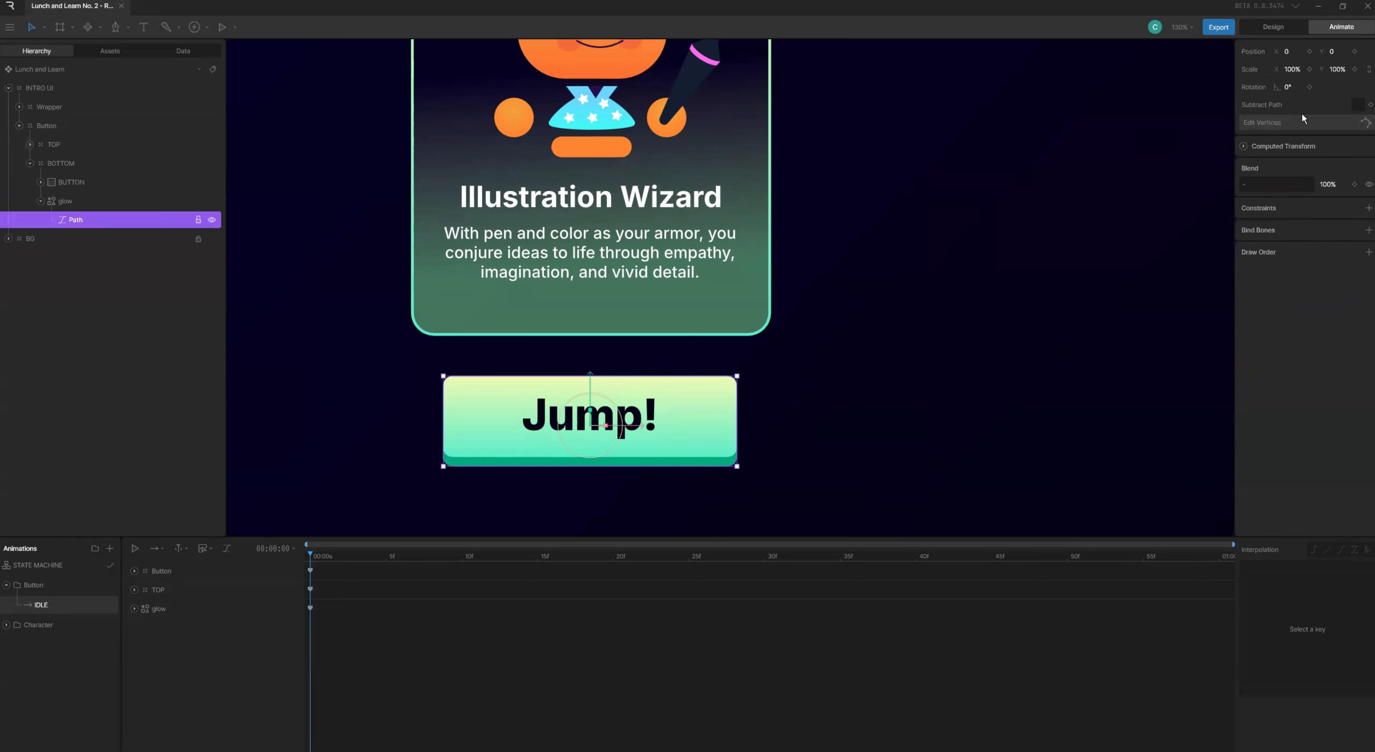
left_click(1314, 124)
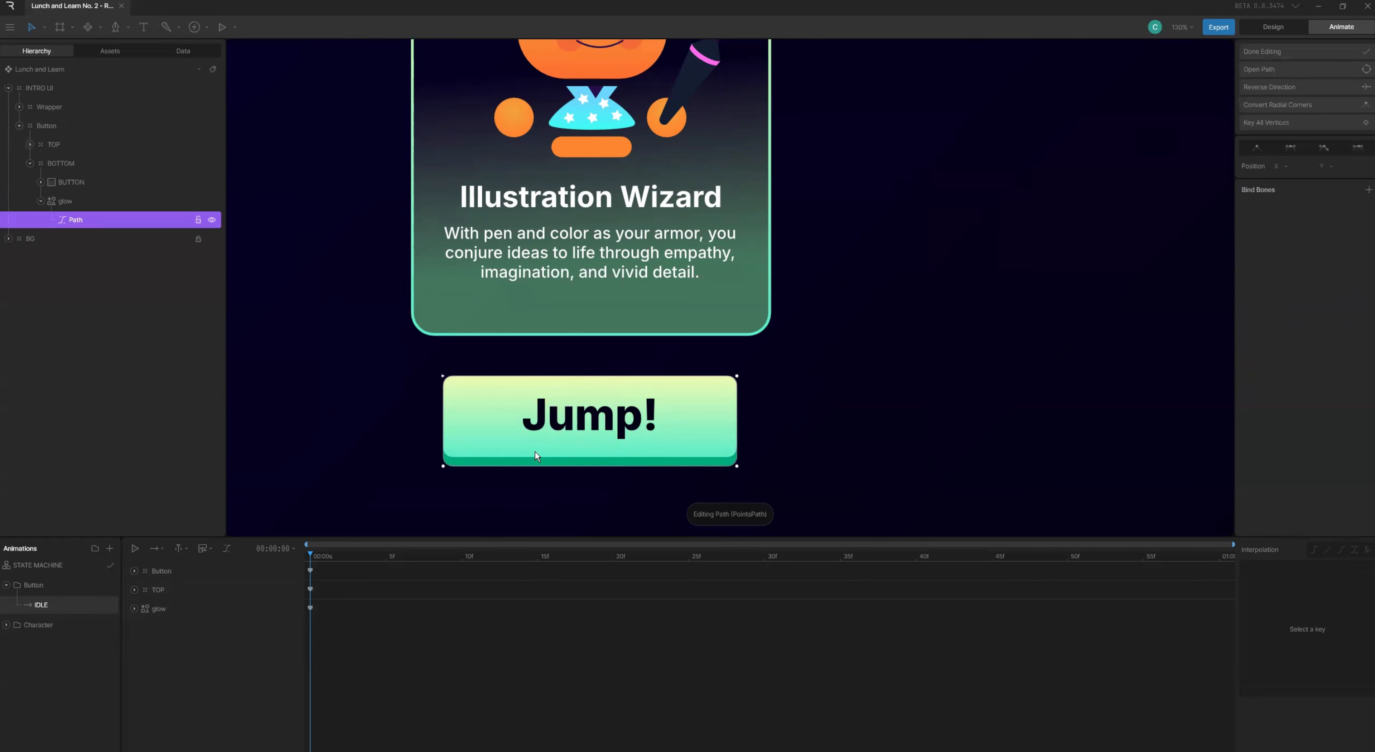
- Review the keyed properties of the Button, TOP and glow objects in the IDLE timeline
left_click(136, 608)
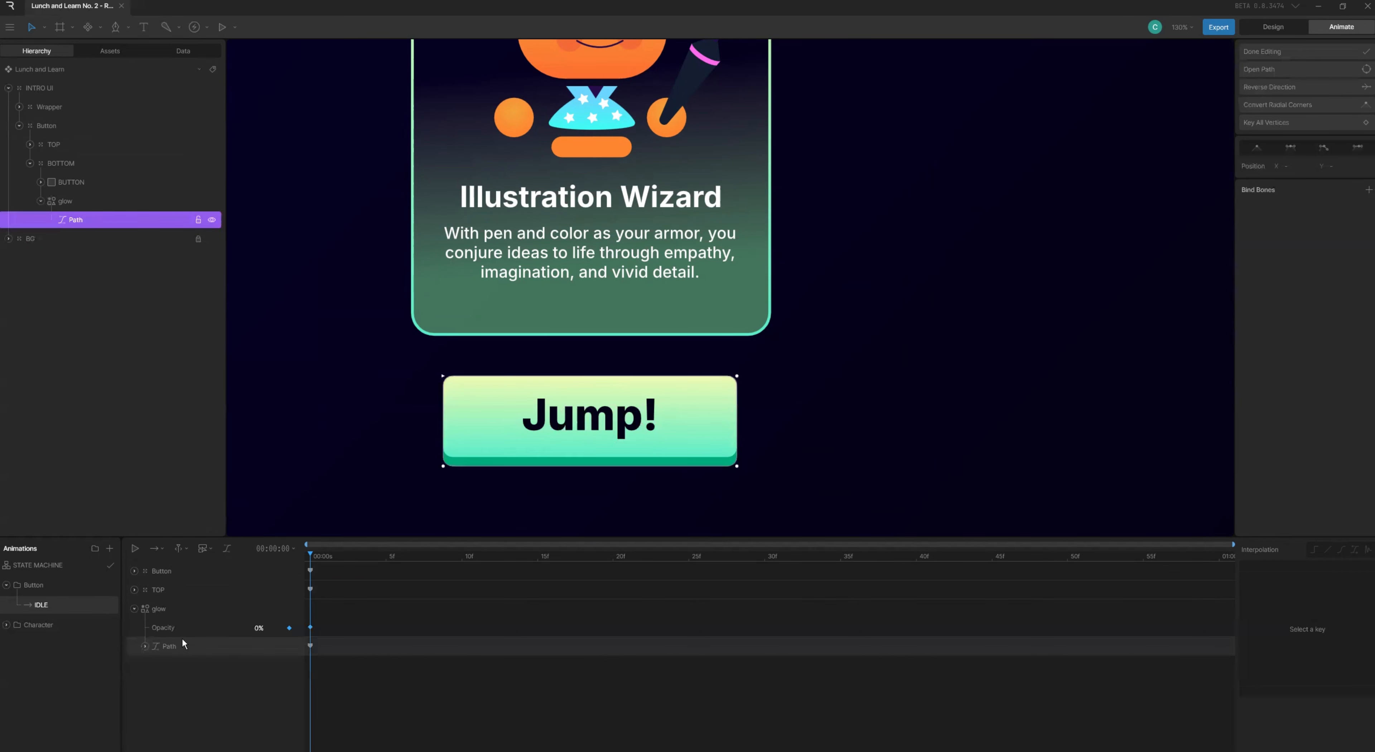
left_click(134, 609)
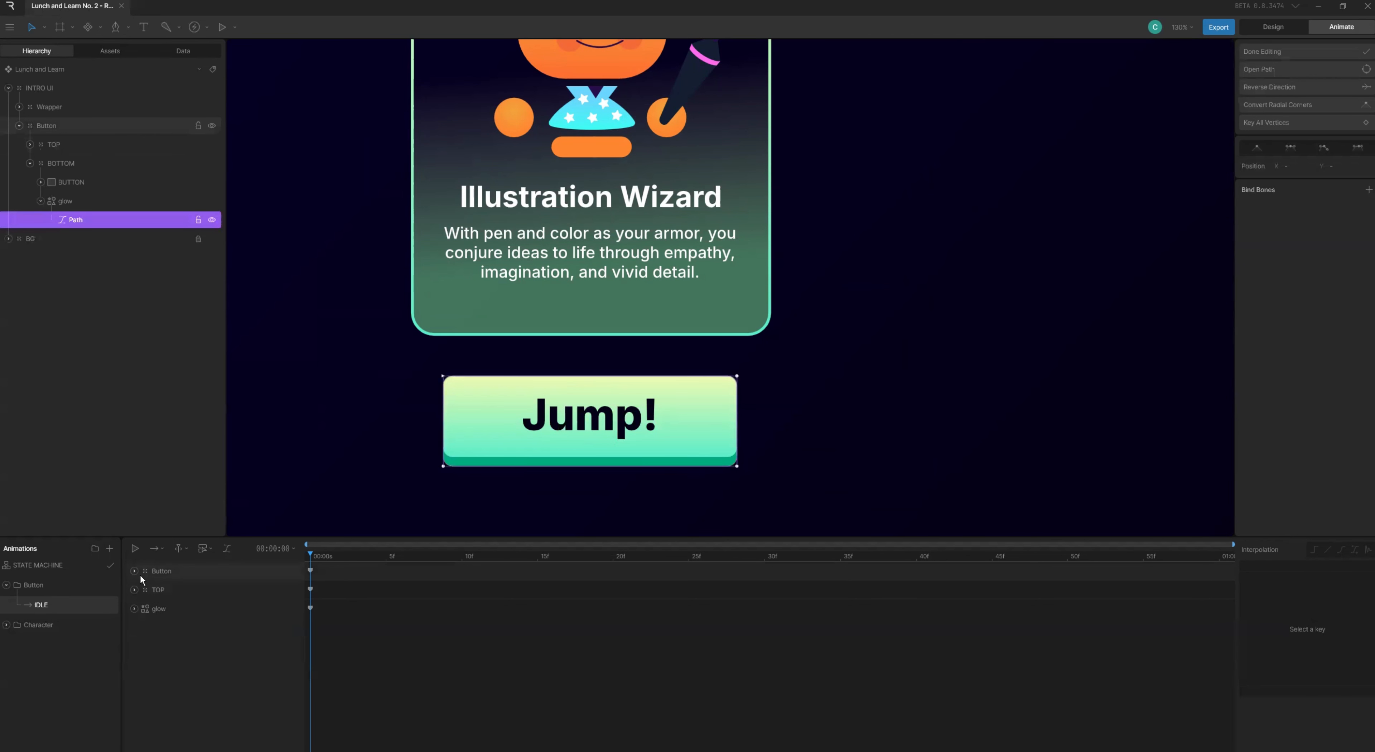
left_click(133, 572)
left_click(134, 571)
left_click(134, 589)
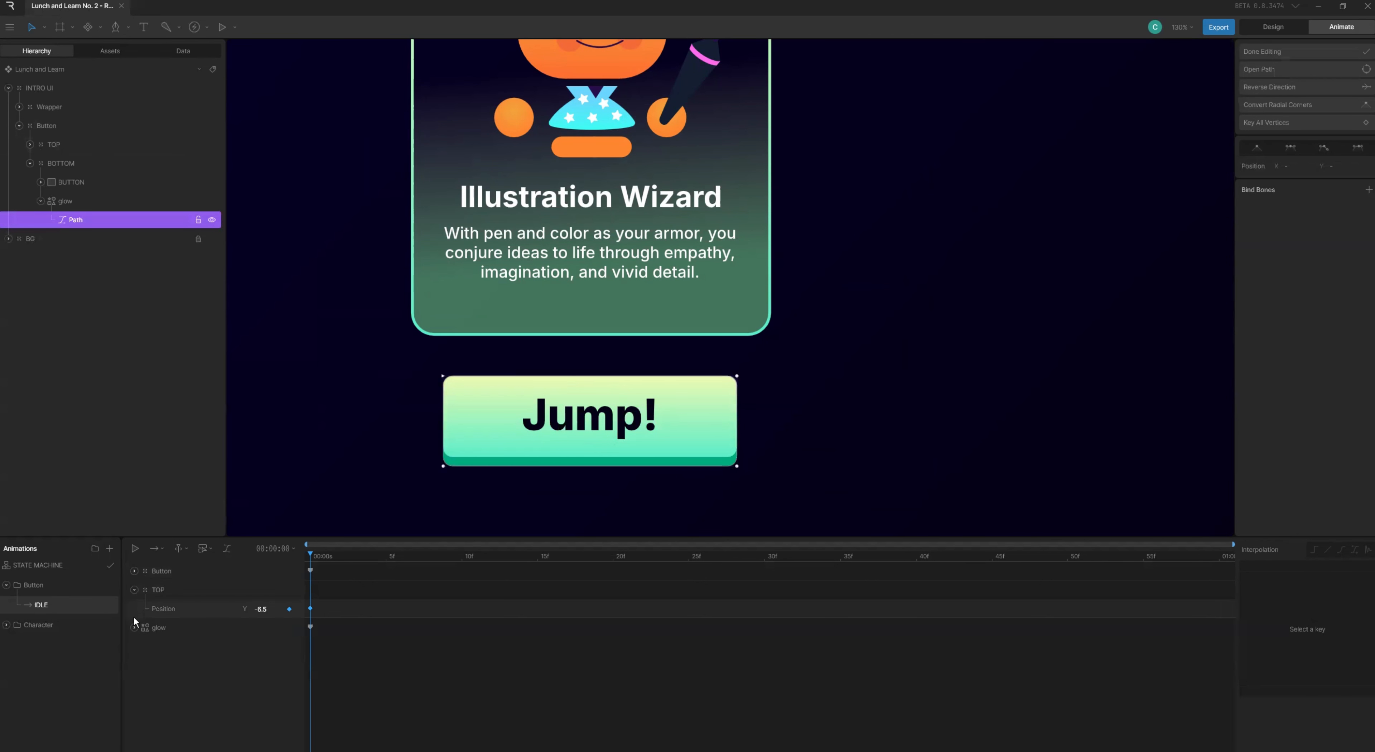
left_click(134, 627)
left_click(134, 590)
left_click(134, 571)
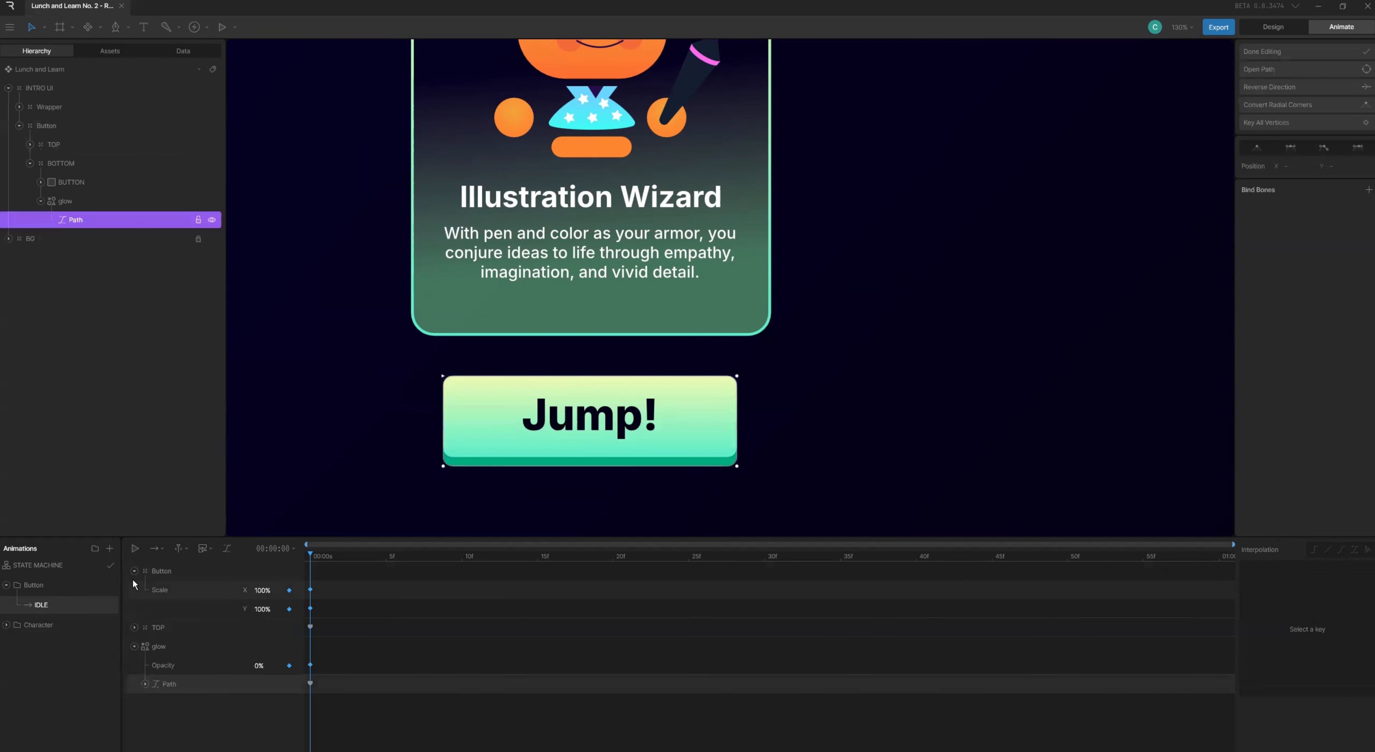
left_click(134, 572)
left_click(135, 609)
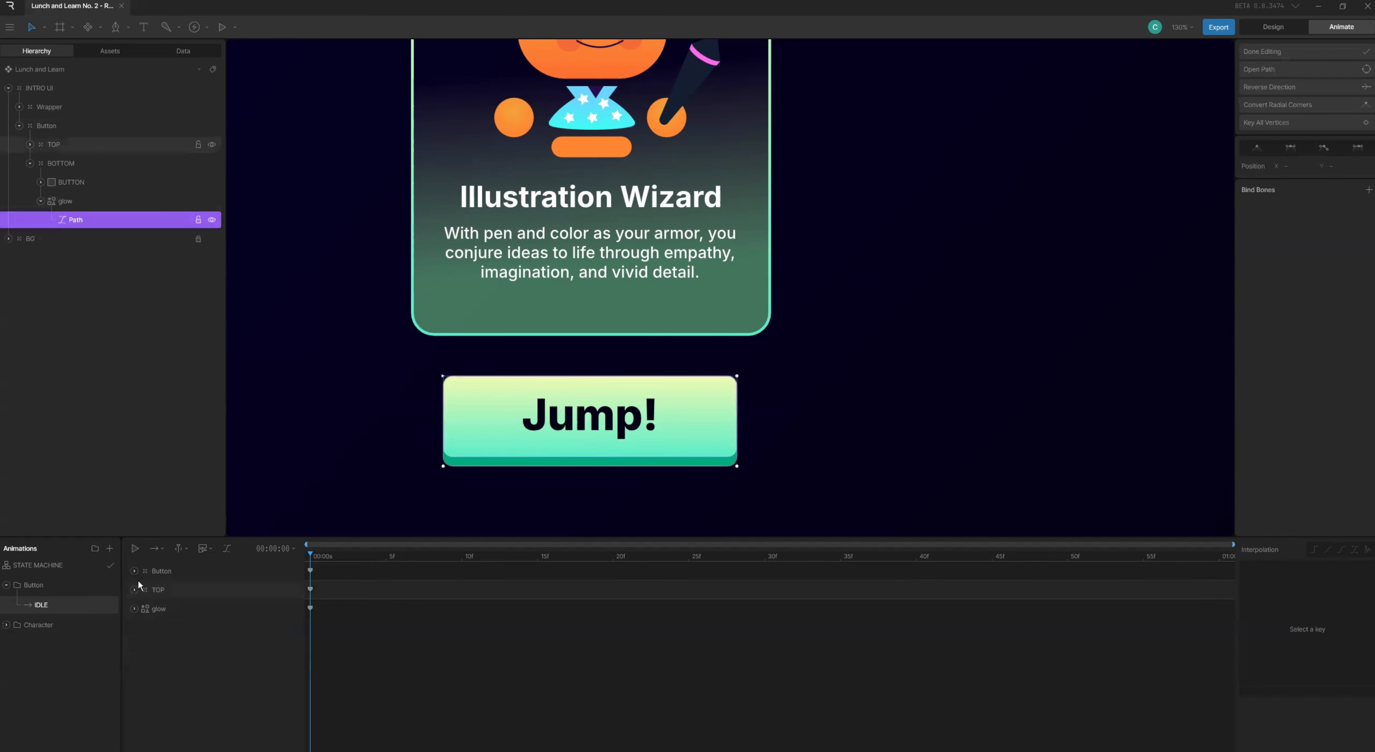
- Duplicate the IDLE timeline and rename the copy PRESSED
right_click(75, 605)
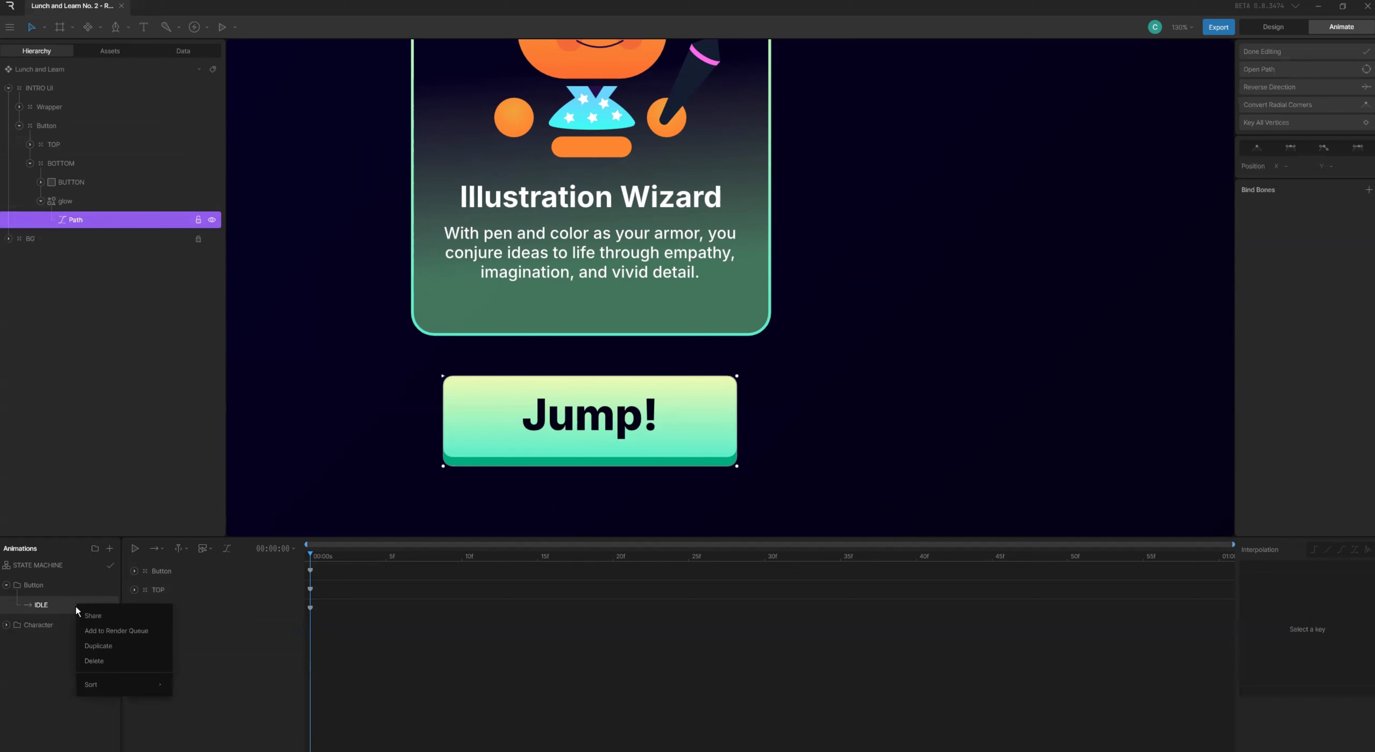
left_click(98, 646)
double_click(42, 605)
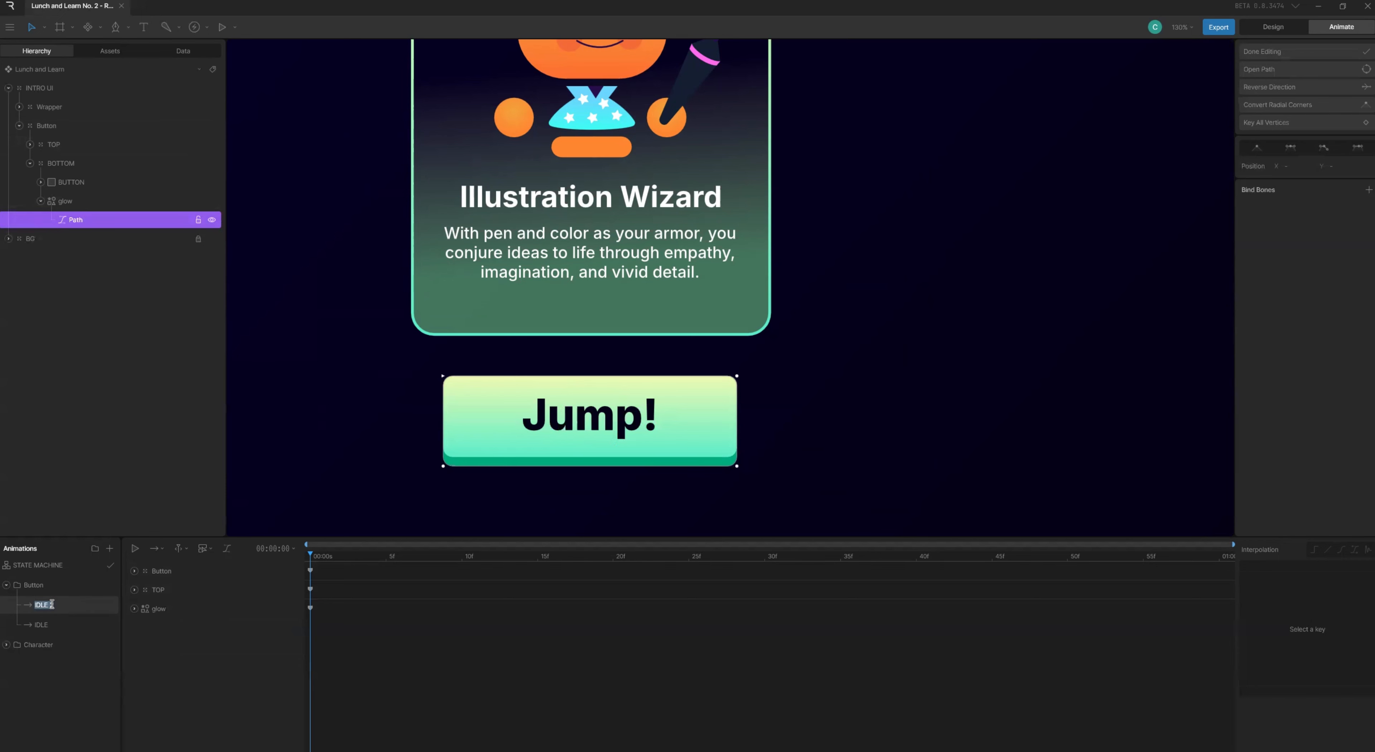
type("PRESSED")
key("Return")
key("Escape")
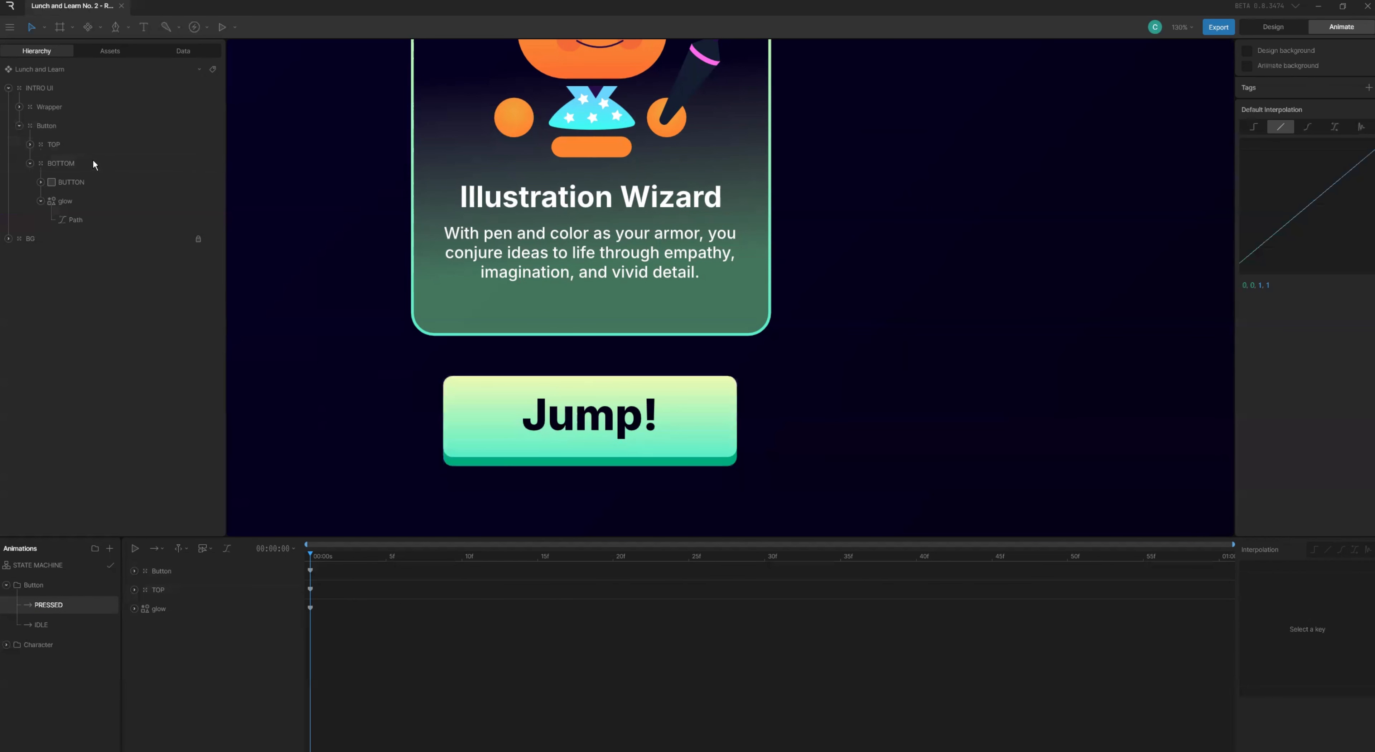
- Lower the TOP group to Y position 6.5 at frame 0 of PRESSED so it covers the button's base
left_click(89, 147)
scroll(533, 419, "up", 2)
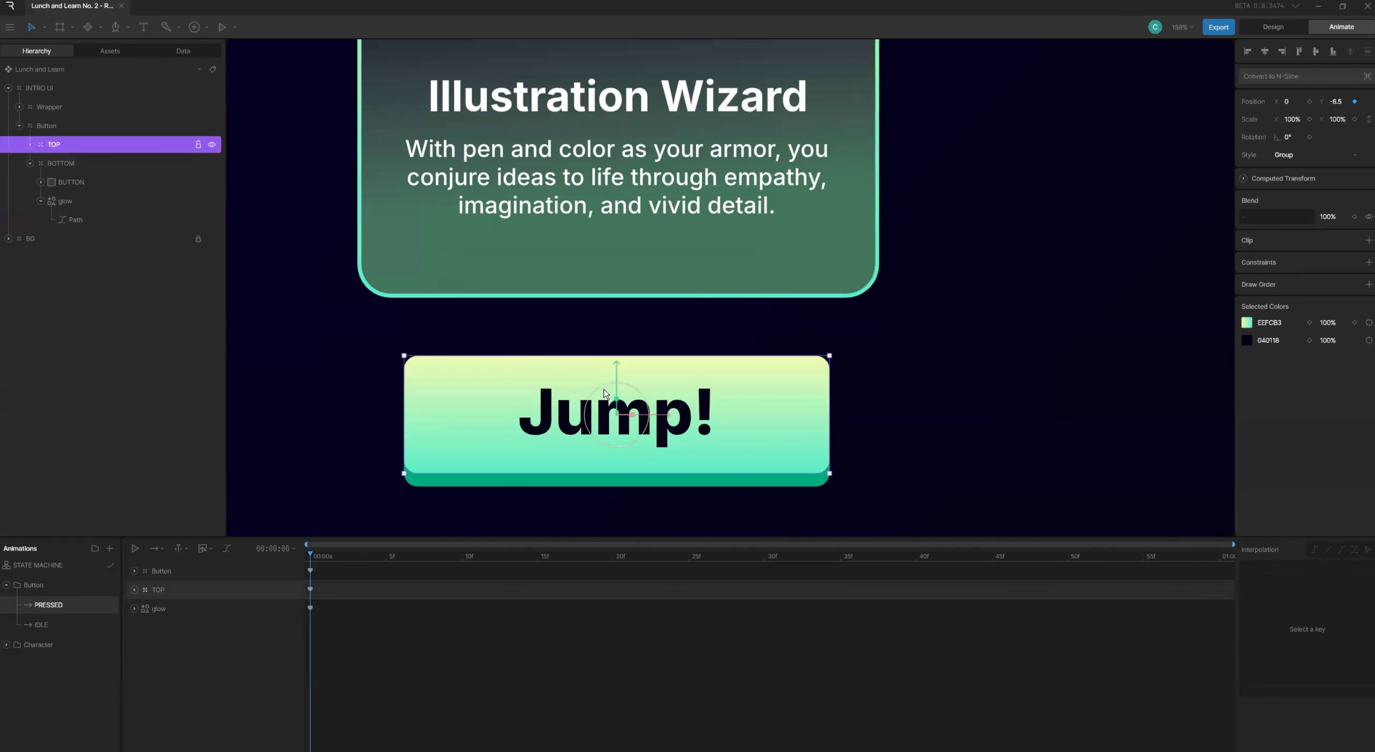
left_click_drag(577, 387, 625, 327)
- Set the Button group's X and Y scale to 90% at frame 0 of PRESSED
left_click(183, 572)
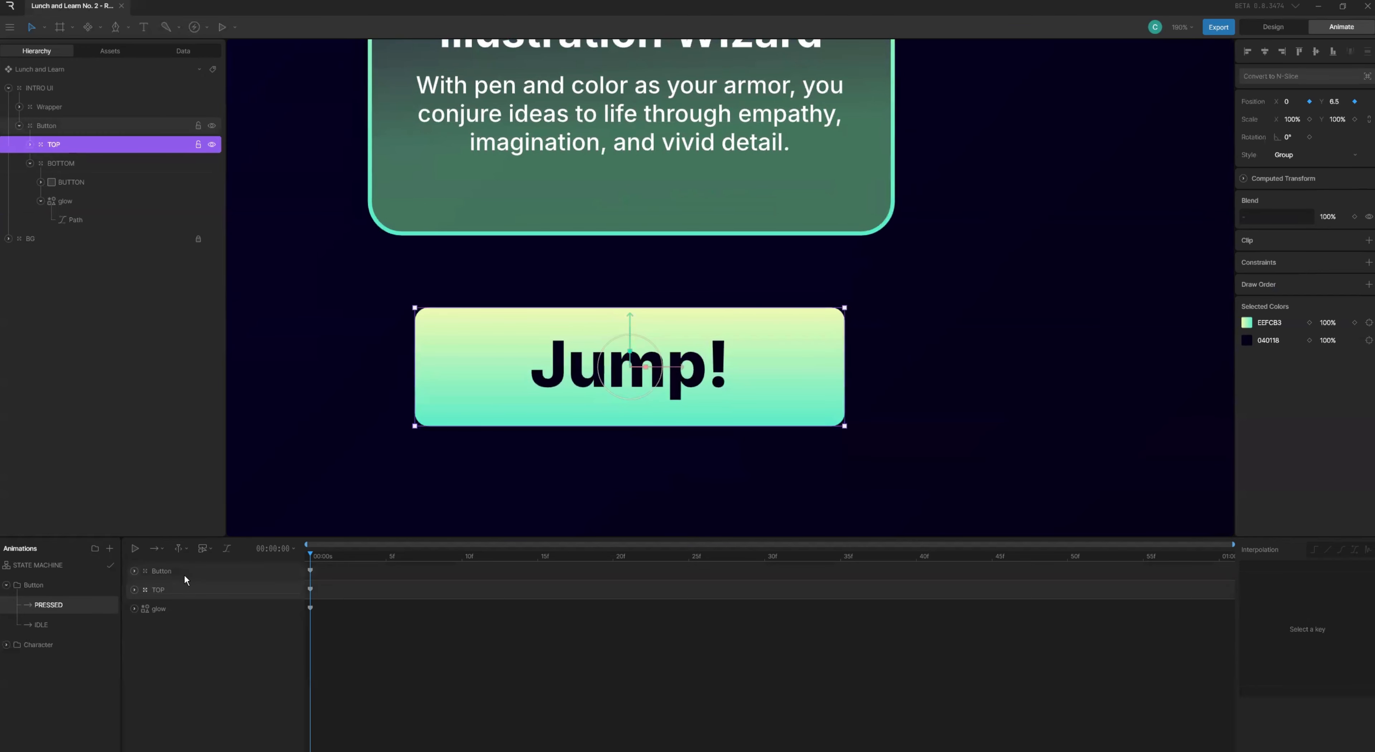
left_click(1338, 120)
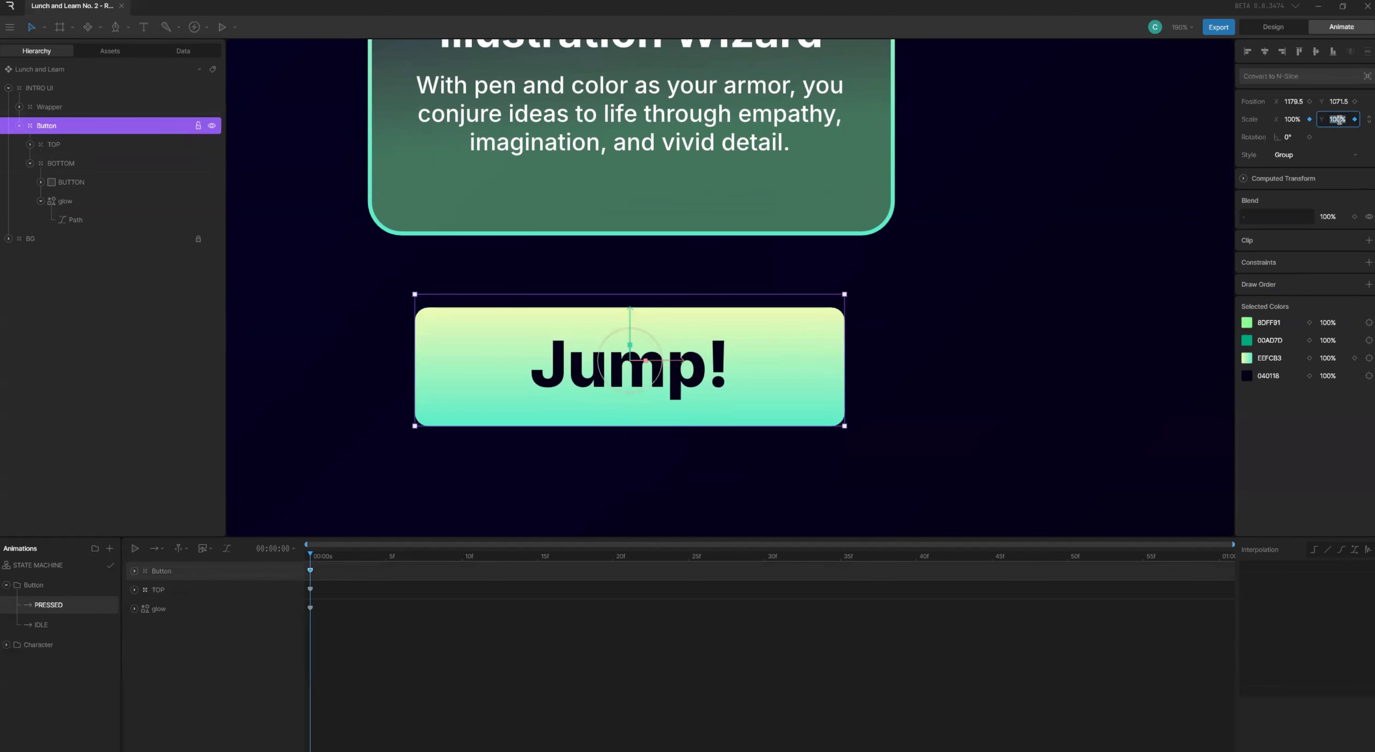
type("90")
key("Return")
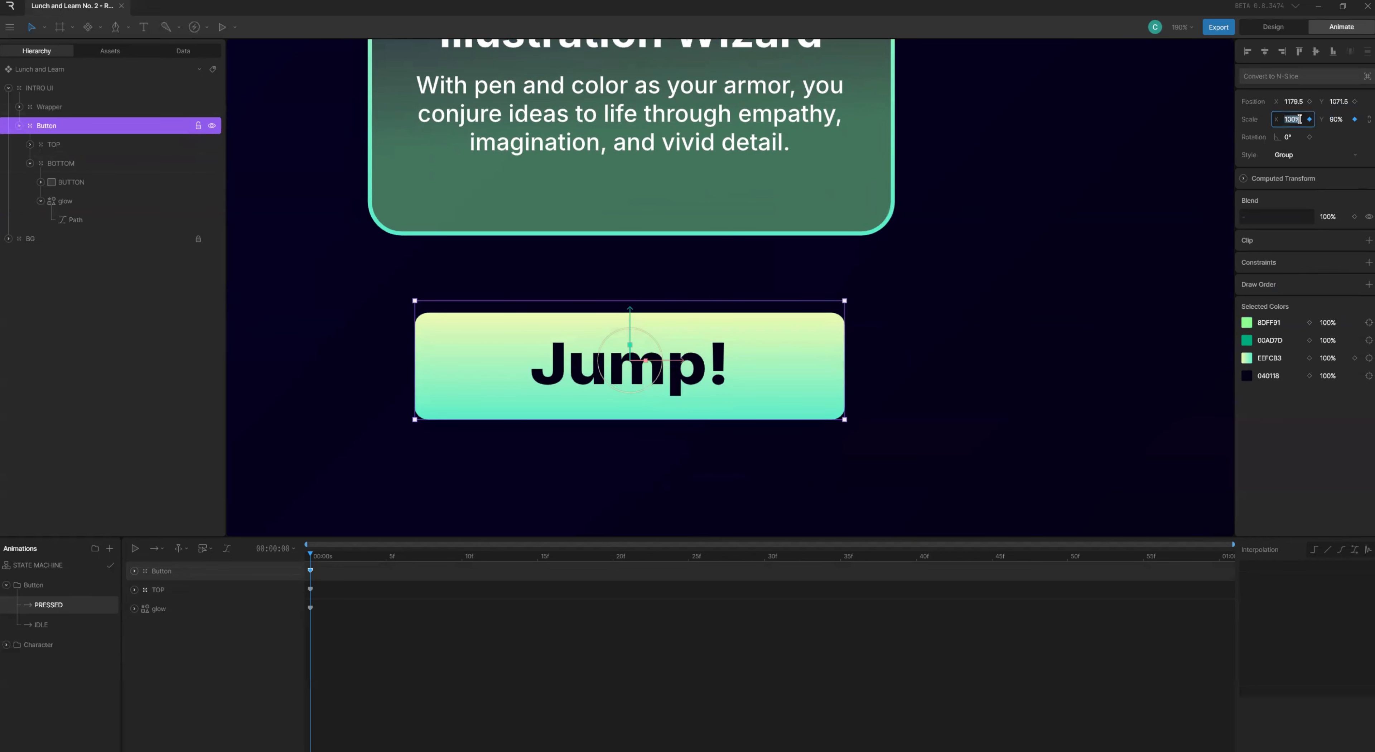
left_click(1298, 118)
type("90")
key("Return")
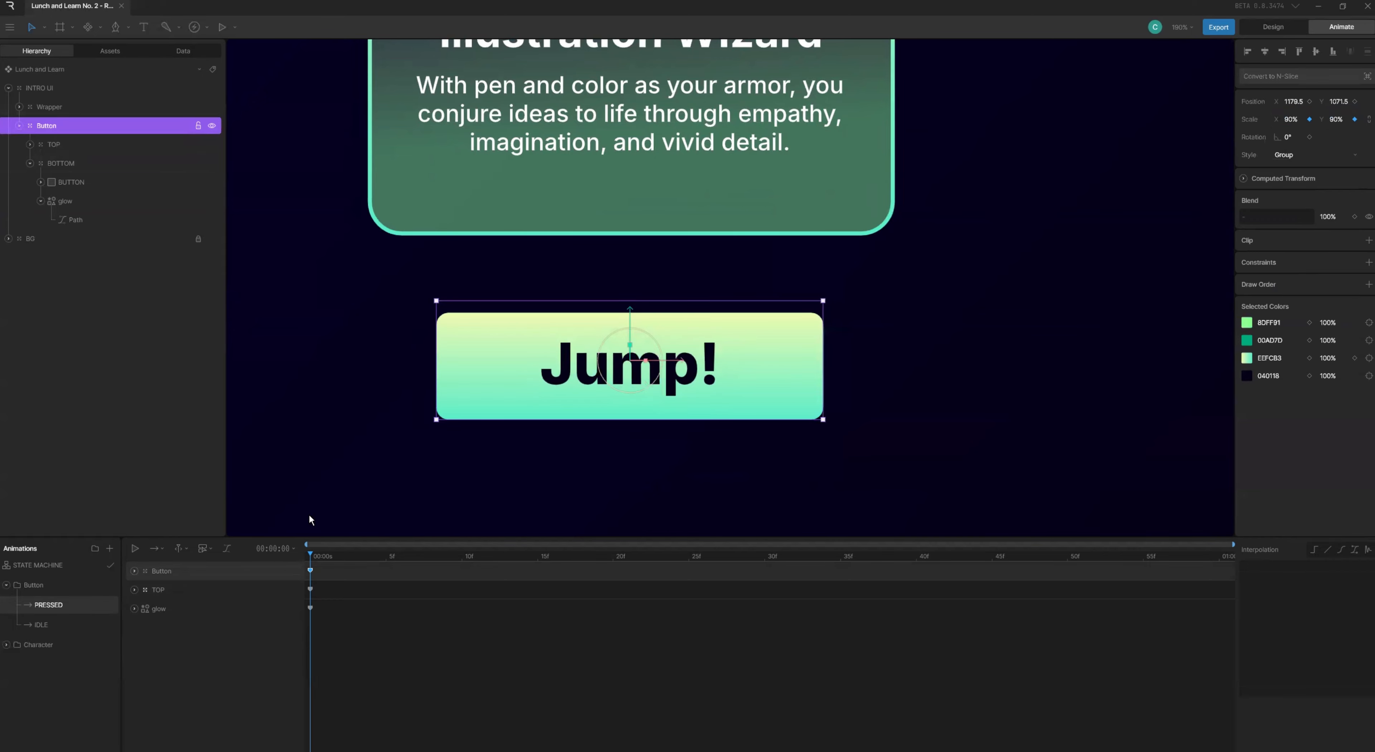
- Compare the button's appearance in the IDLE and PRESSED timelines by alternating between them
left_click(78, 623)
left_click(77, 607)
left_click(78, 620)
left_click(72, 621)
left_click(68, 607)
left_click(71, 623)
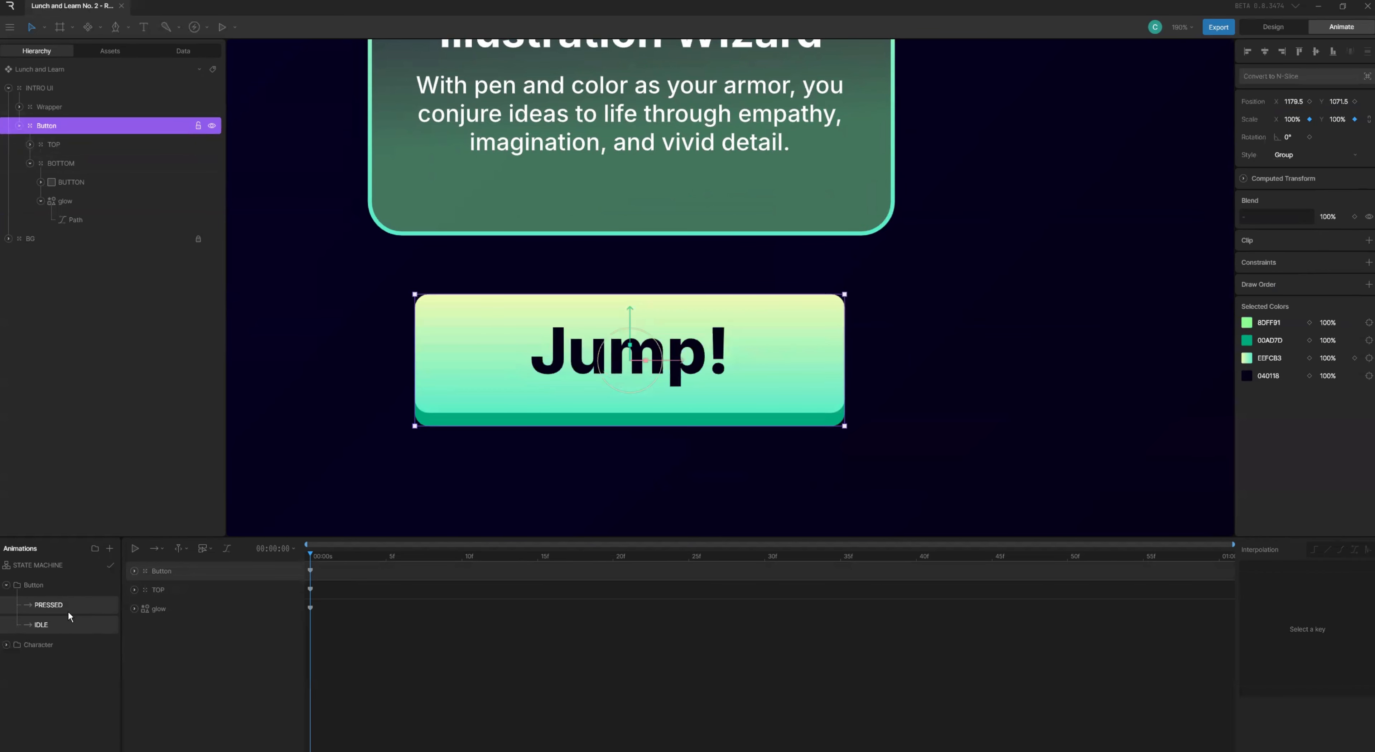
left_click(67, 610)
left_click(72, 621)
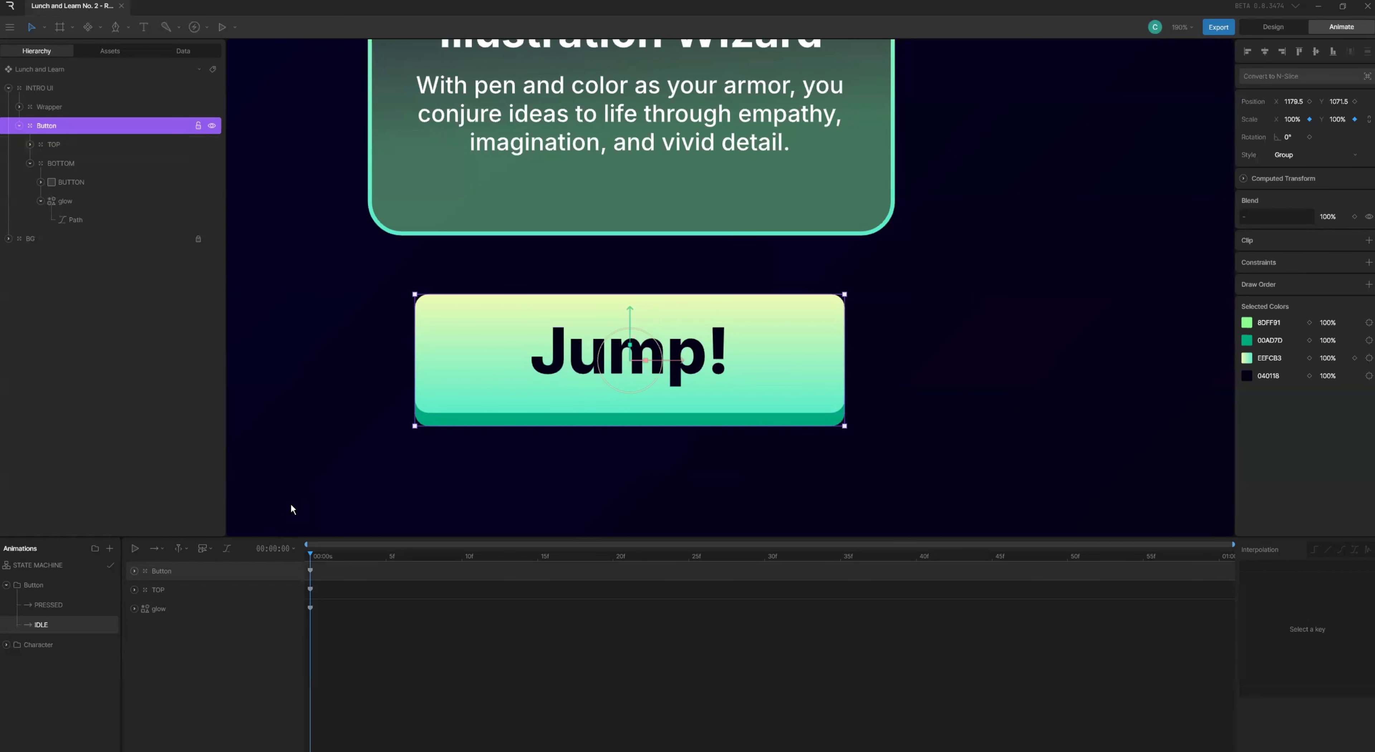
- Preview the Example artboard's state machine and try its Jump! button to examine the hover and pressed looks
scroll(423, 419, "left", 1)
scroll(425, 420, "right", 10)
scroll(425, 420, "left", 8)
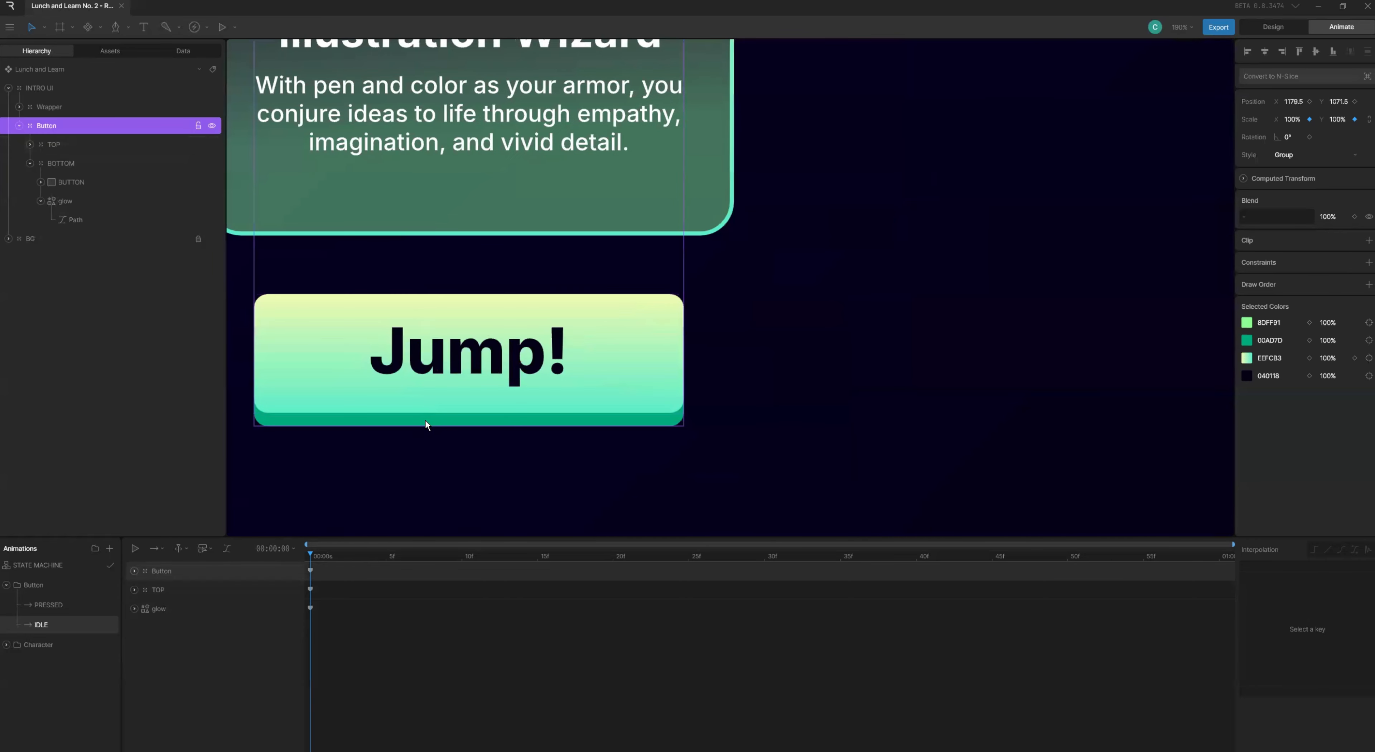
scroll(425, 420, "left", 10)
left_click(551, 396)
scroll(547, 397, "right", 5)
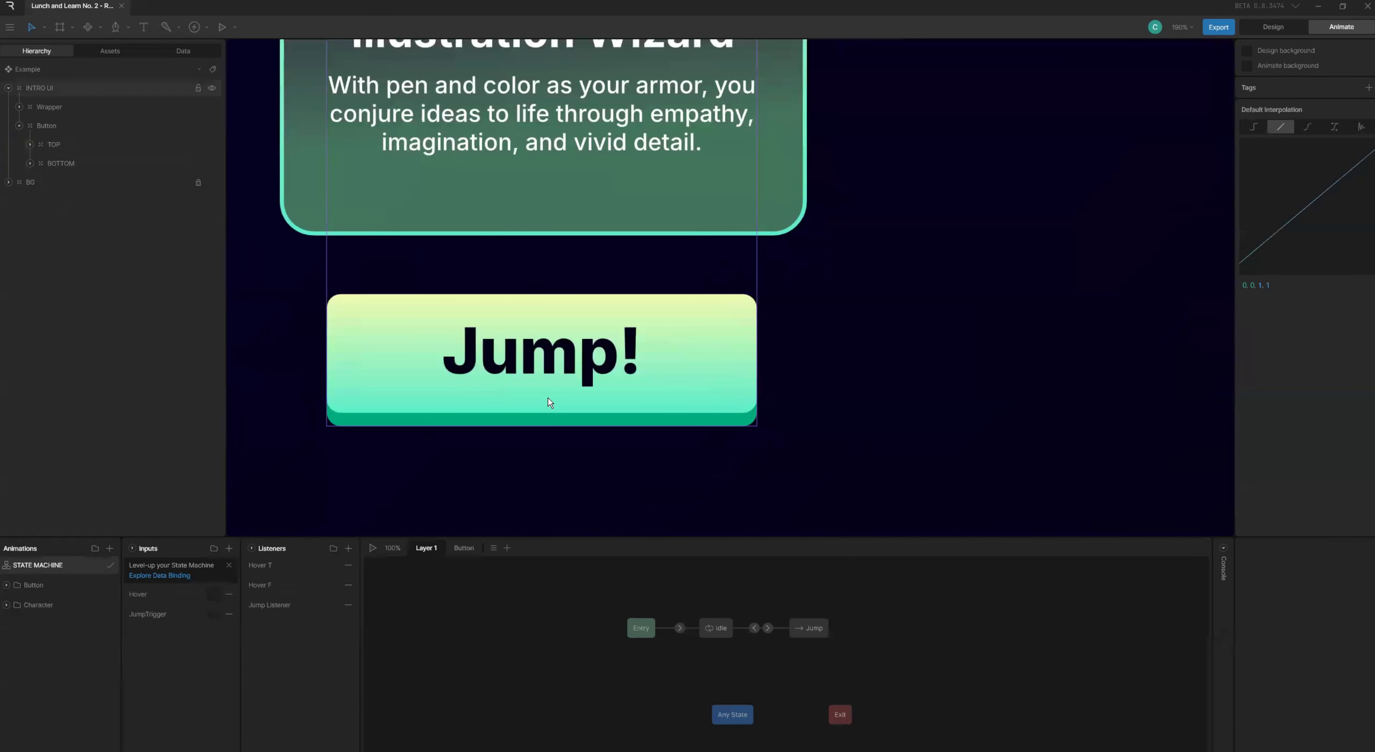
key("space")
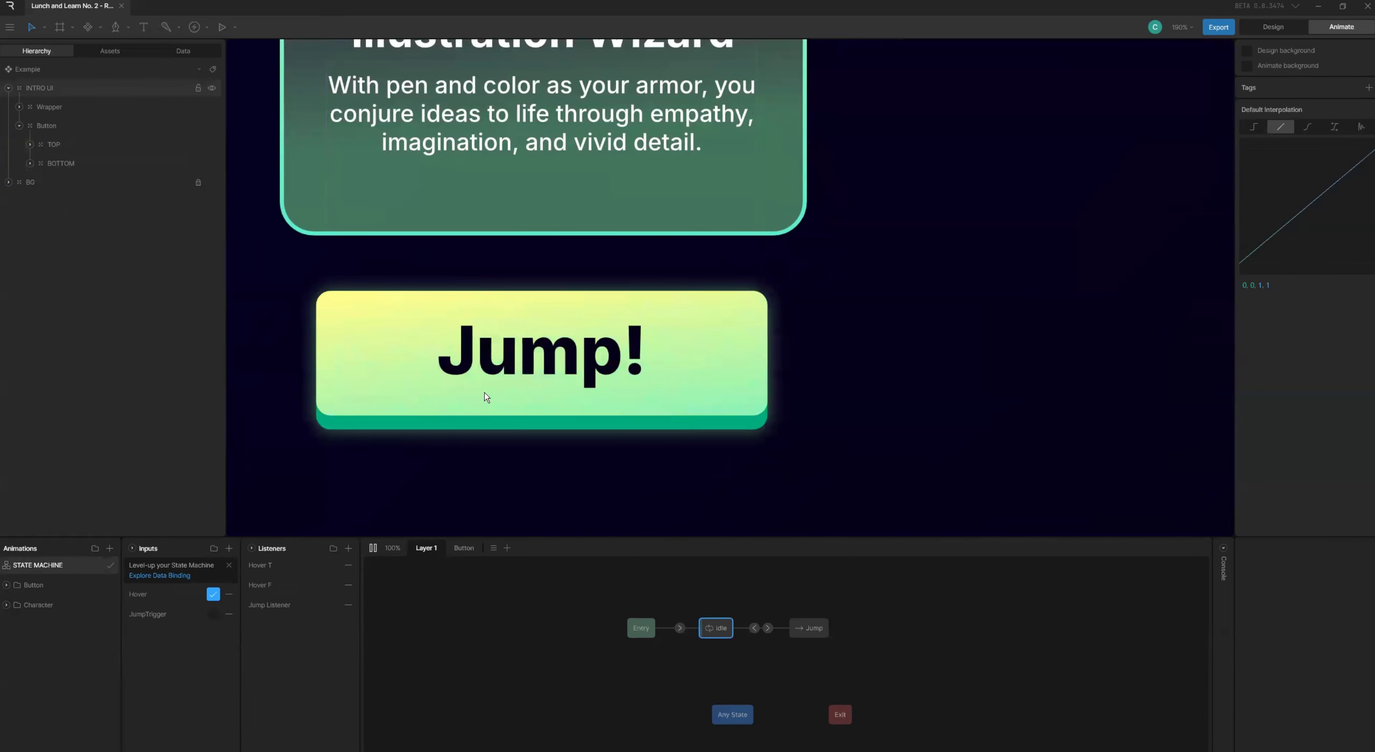
left_click(487, 389)
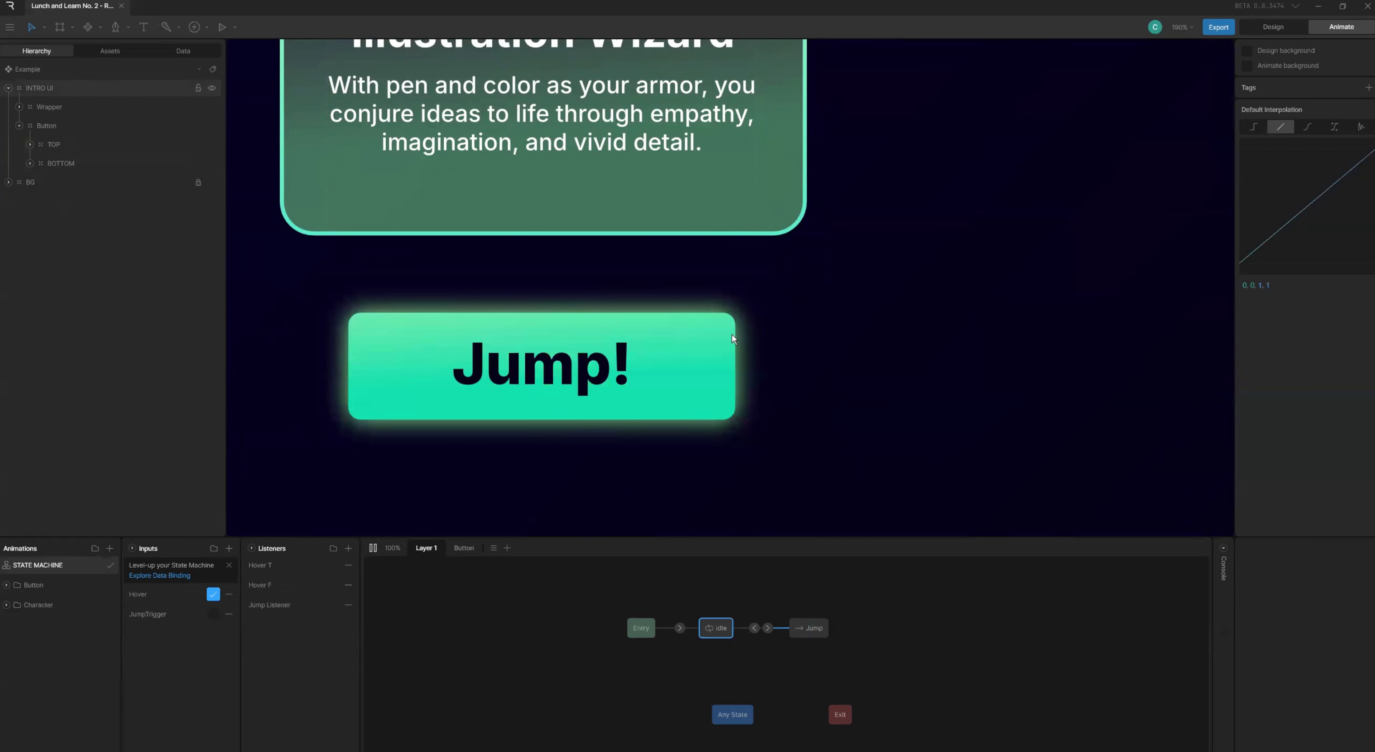
left_click(652, 368)
key("space")
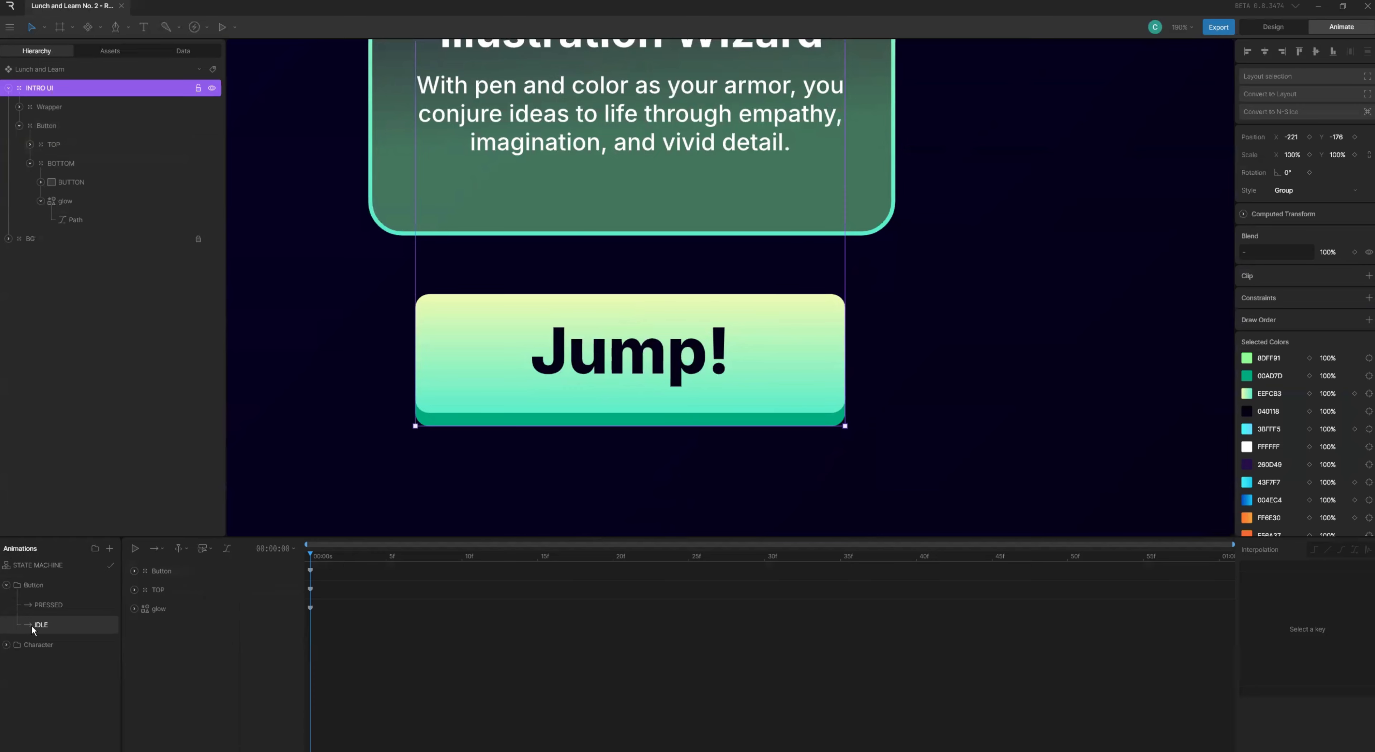
- Key the fill color of the TOP group's Rectangle at frame 0 of IDLE
left_click(126, 184)
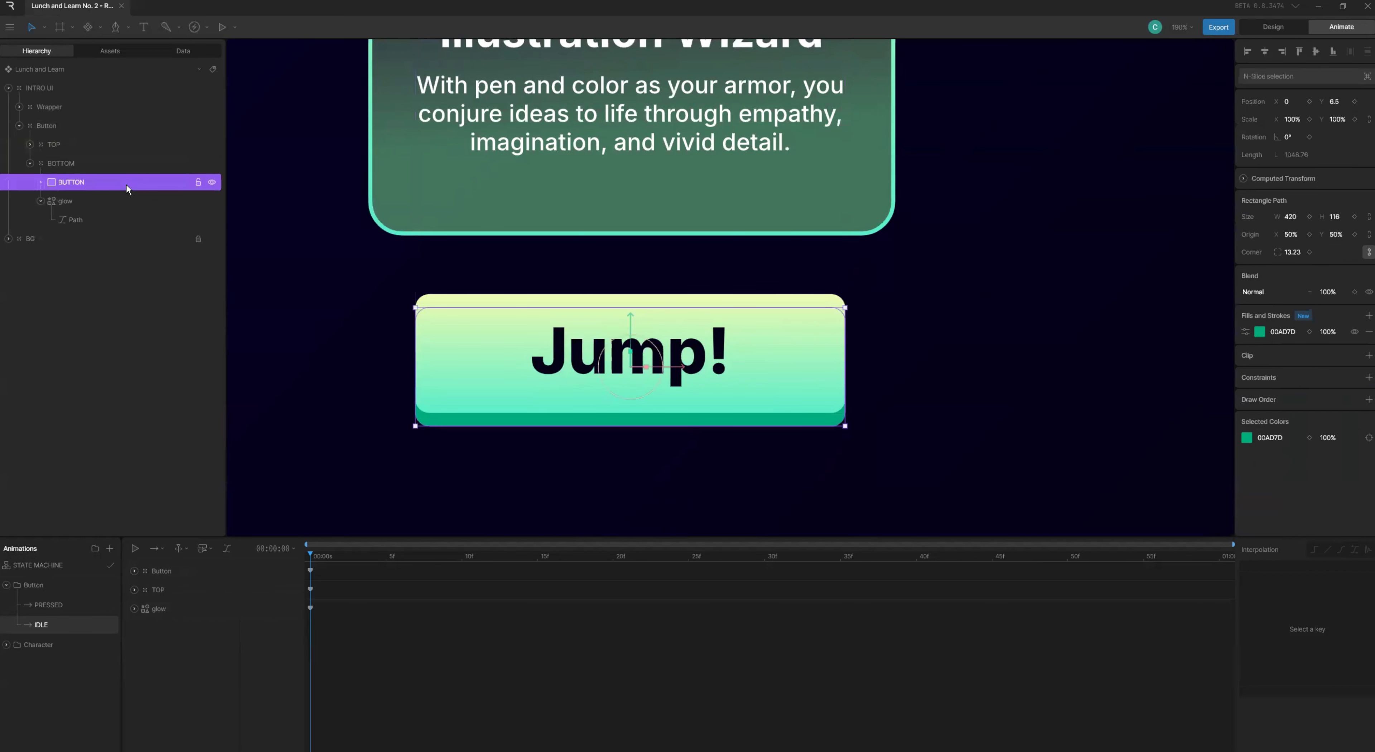
left_click(30, 163)
left_click(31, 145)
left_click(78, 182)
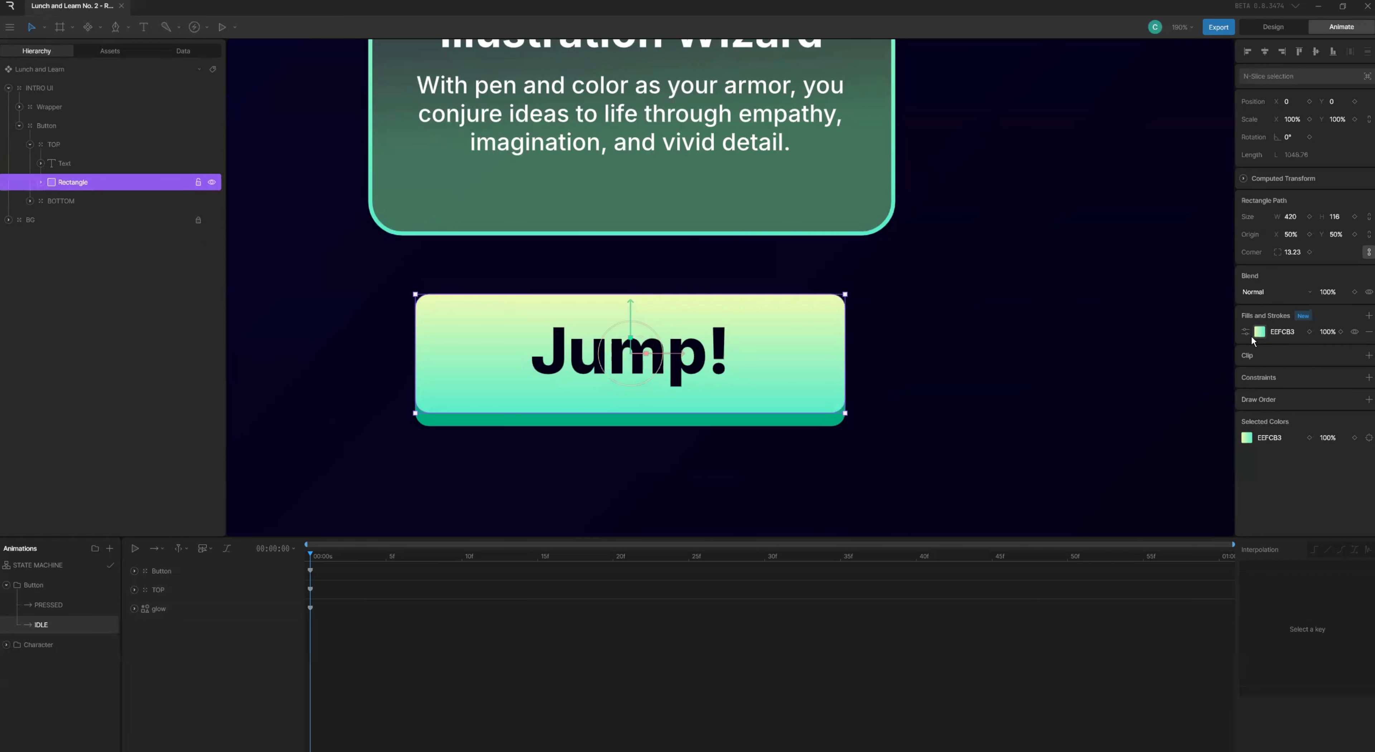
left_click(1309, 332)
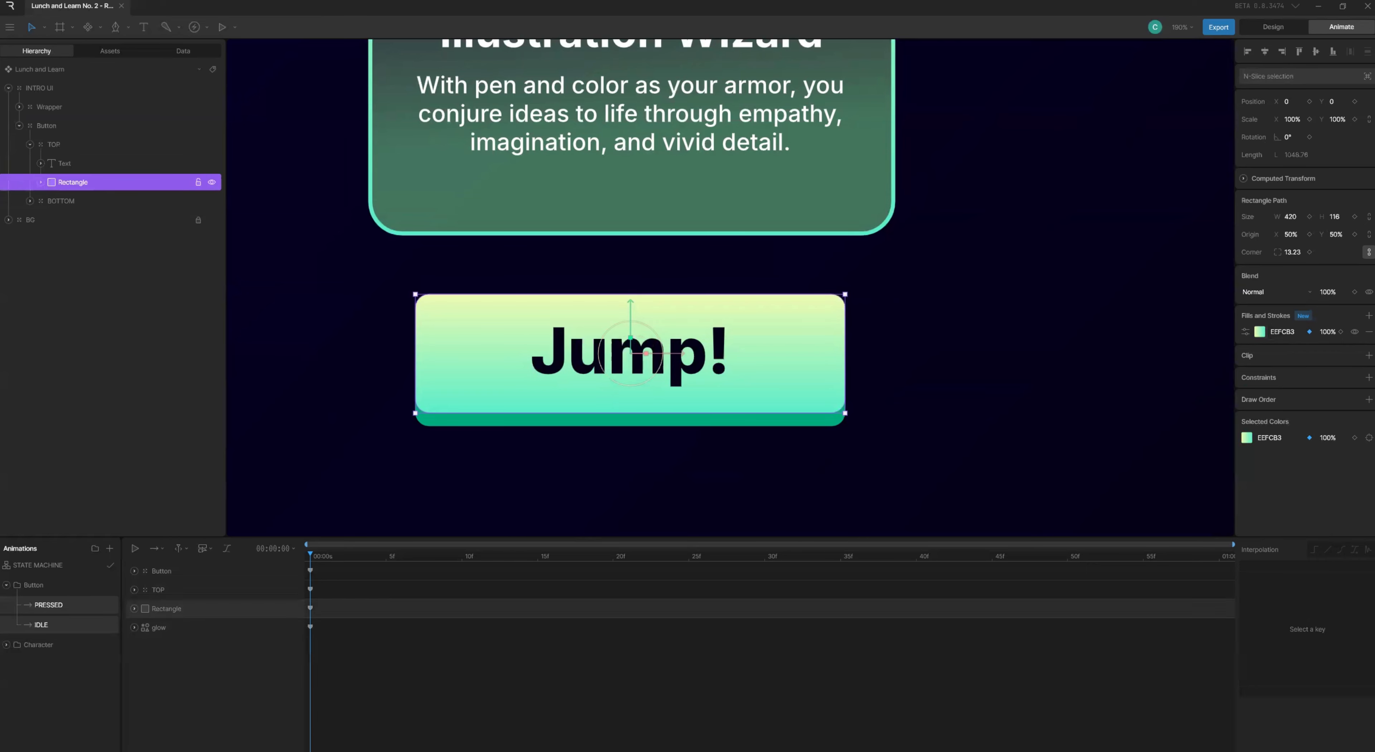
- Key the Rectangle's fill in PRESSED and shift its gradient upward, with the start point above the button
left_click(54, 606)
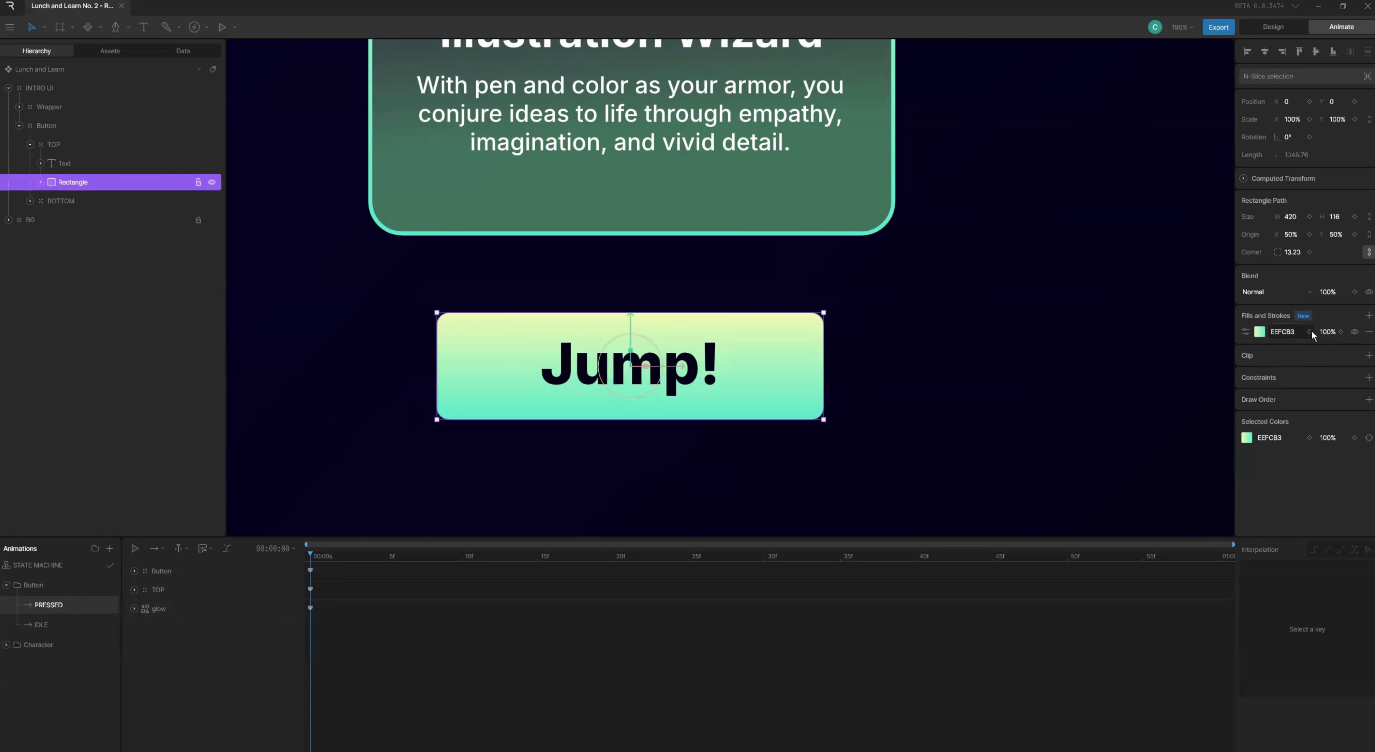
left_click(1309, 331)
left_click(1259, 332)
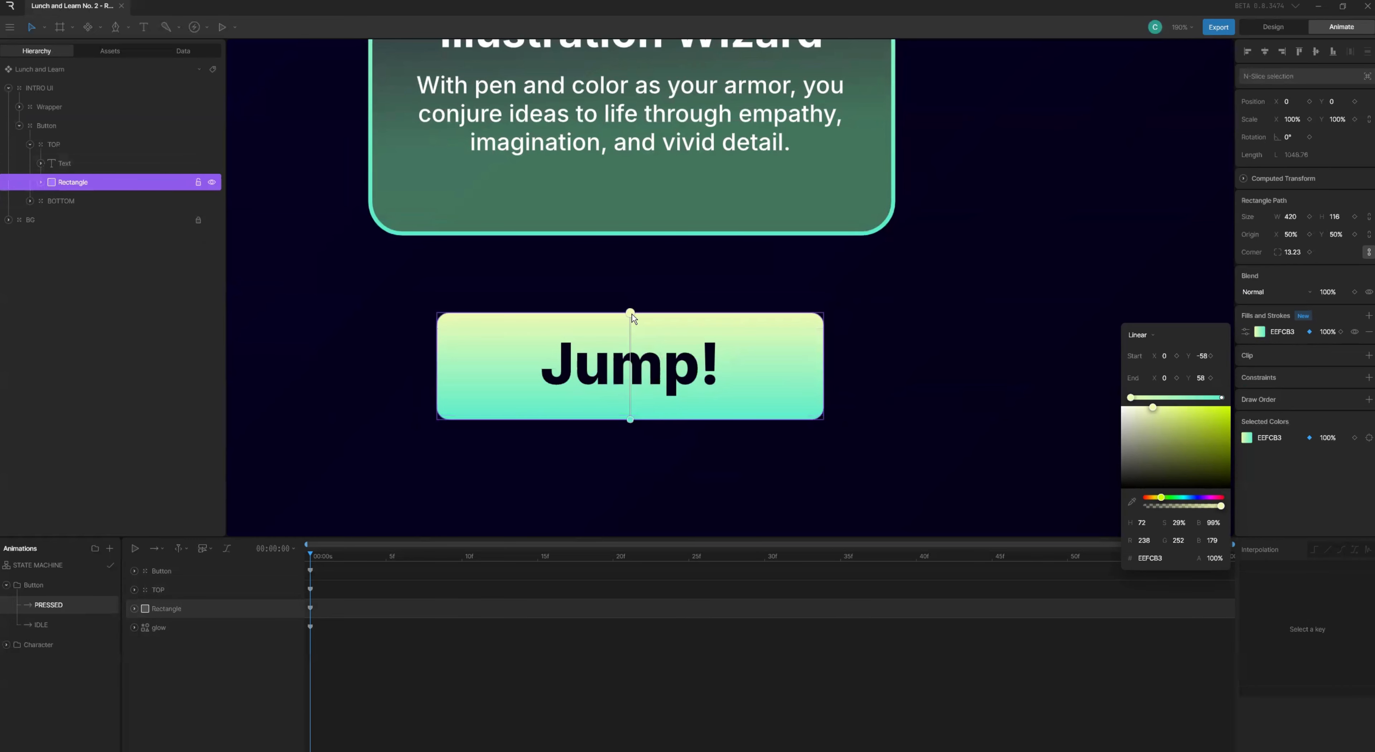
left_click_drag(631, 313, 632, 275)
mouse_move(630, 419)
left_mouse_down()
mouse_move(630, 441)
mouse_move(628, 406)
left_mouse_up()
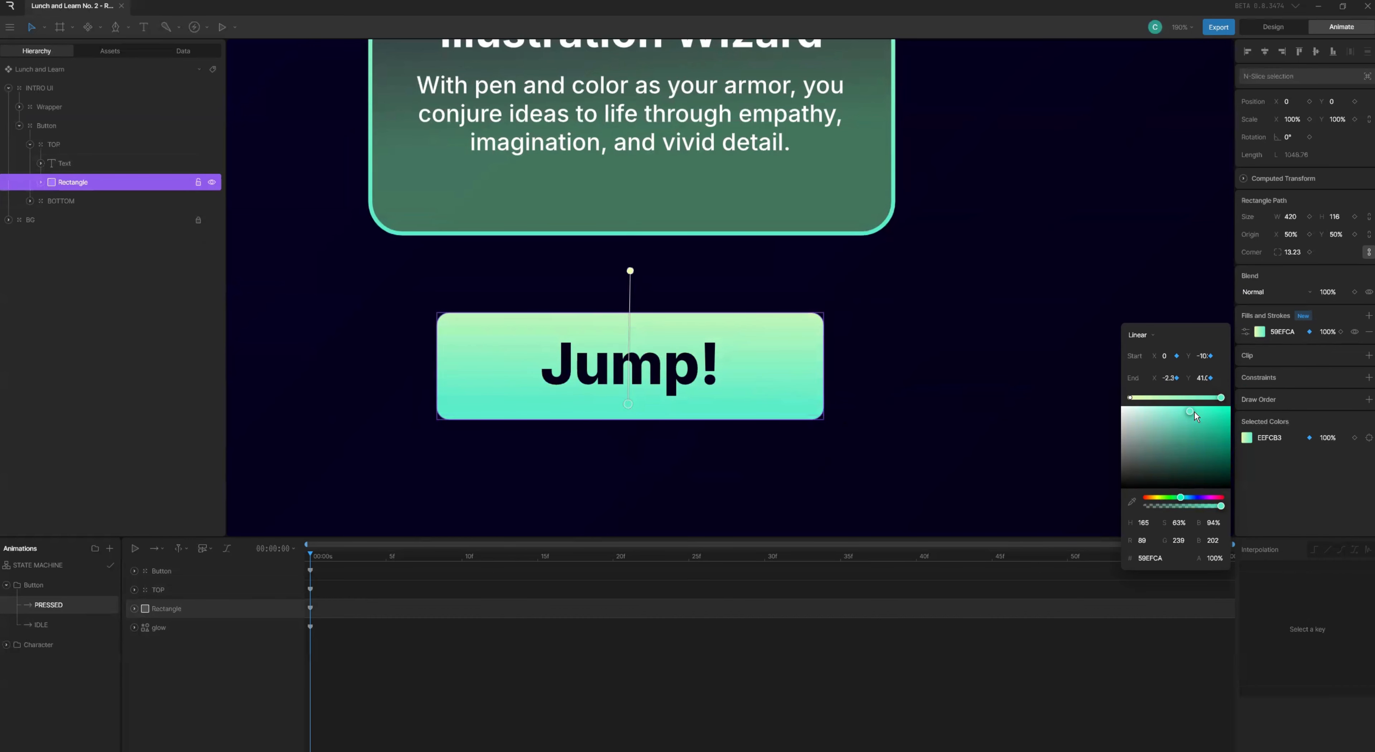
- Saturate the PRESSED gradient, with end color 00F5C5 and start color E1F394
left_click(1216, 416)
left_click(1130, 398)
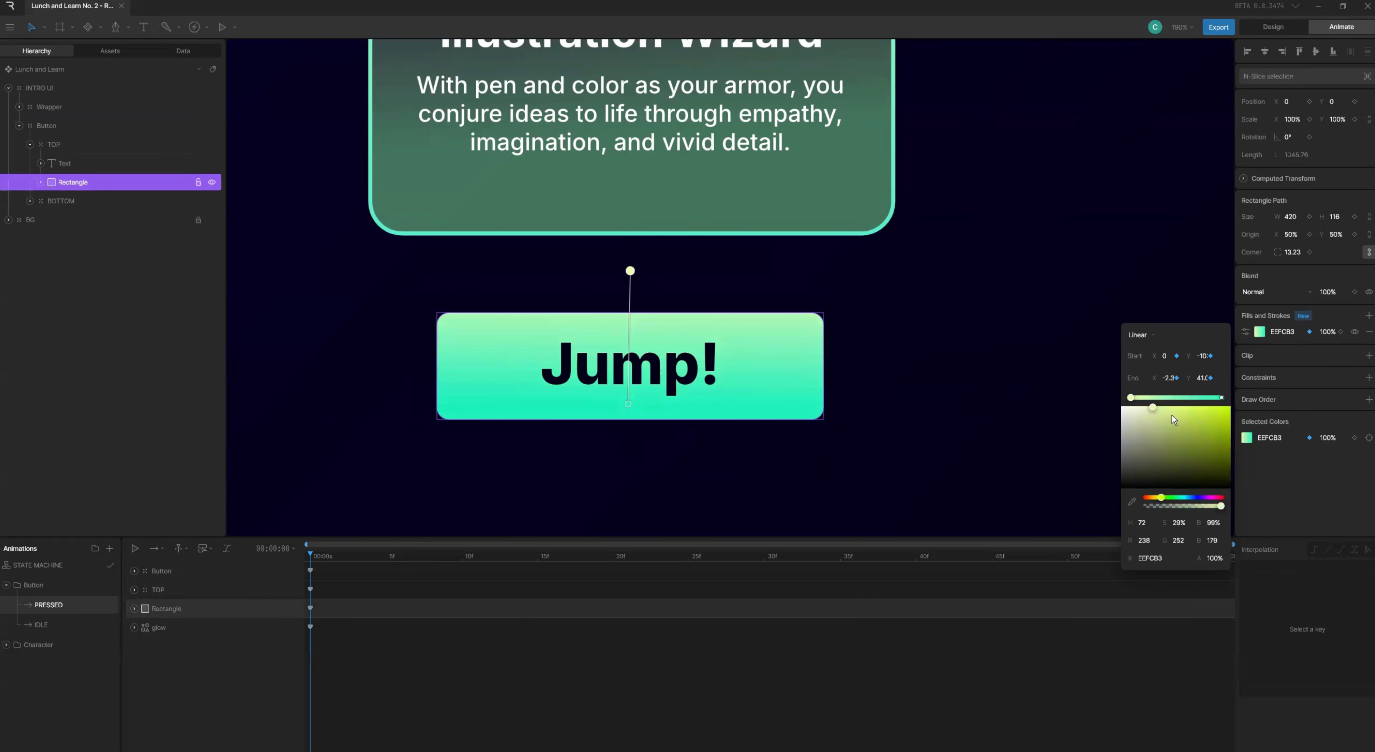
left_click(1221, 397)
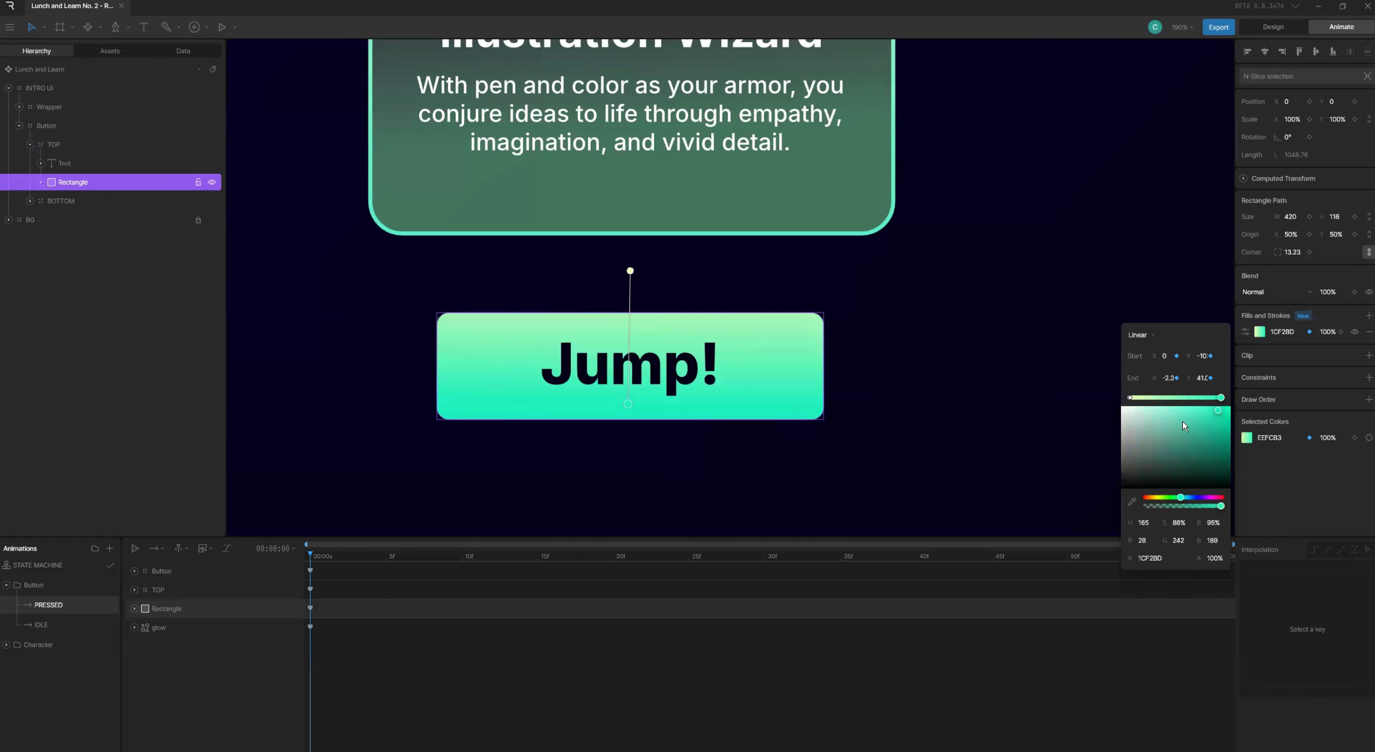
left_click_drag(1183, 498, 1180, 497)
left_click_drag(1223, 424, 1233, 414)
left_click_drag(1178, 498, 1181, 498)
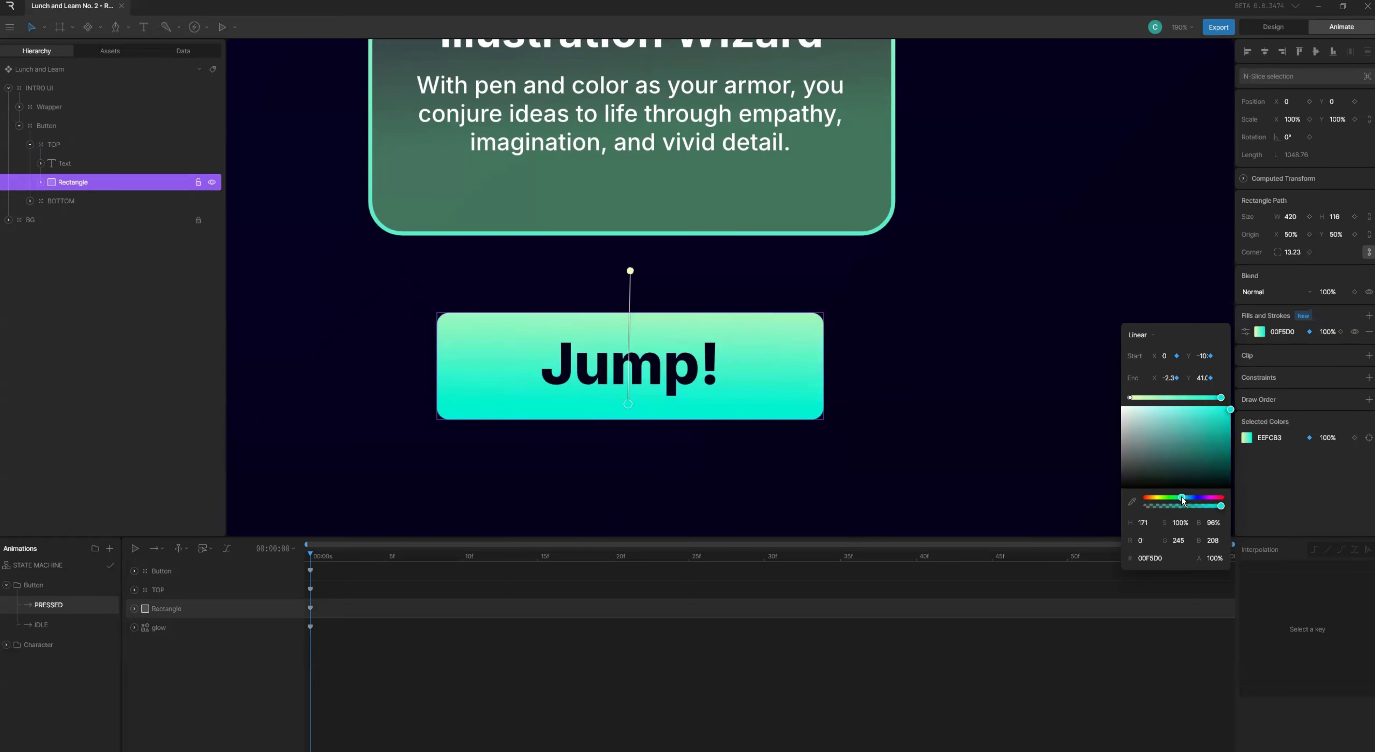
left_click(1130, 397)
left_click_drag(1175, 411, 1164, 410)
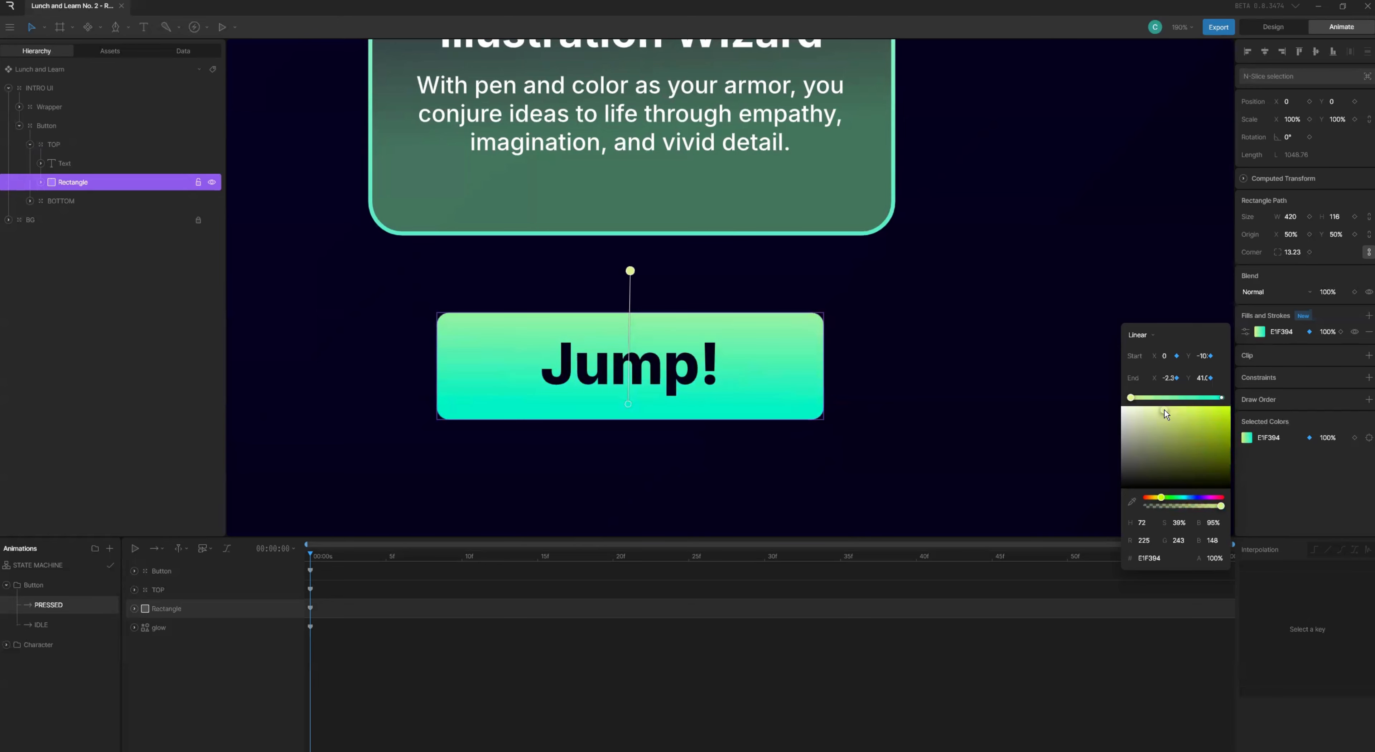
- Raise the gradient's end point toward the button's center and darken its end color to 09CAA4, checking PRESSED against IDLE
left_click_drag(628, 405, 635, 381)
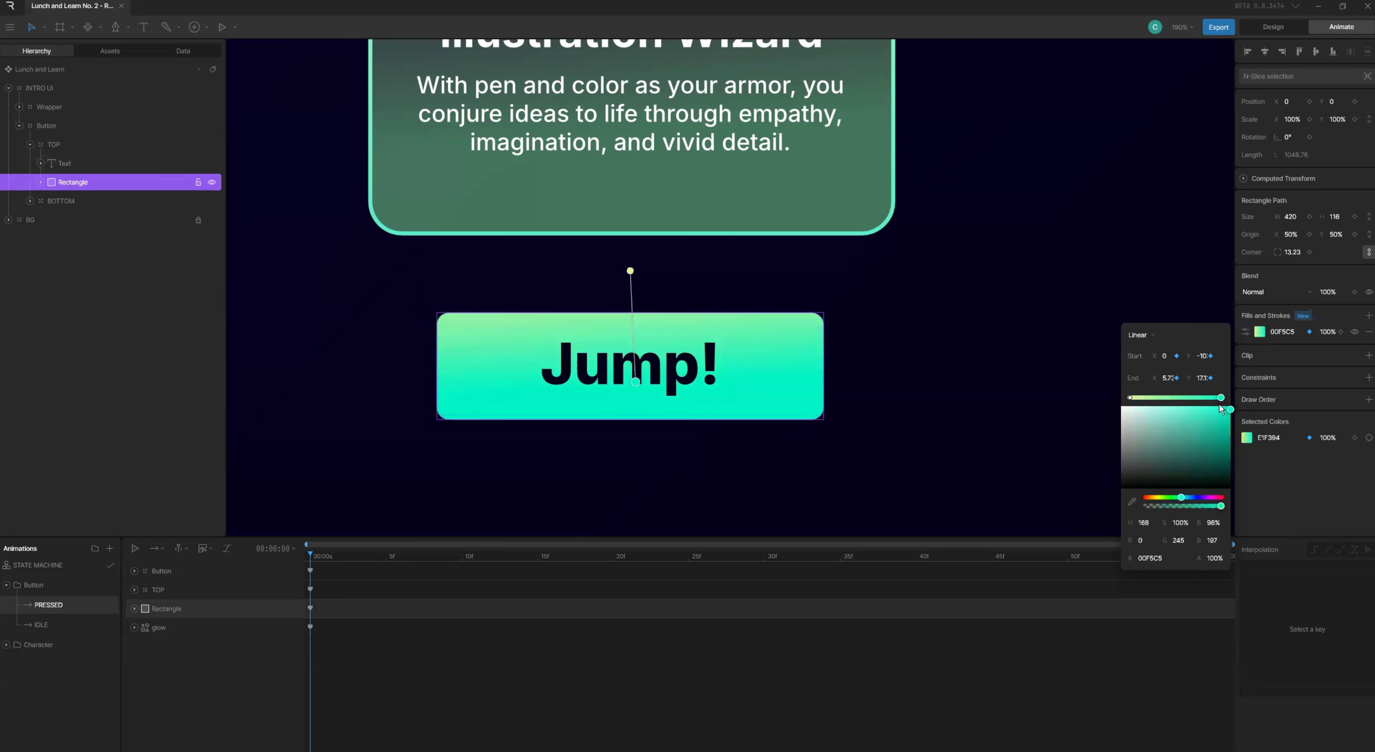
left_click_drag(1217, 427, 1227, 435)
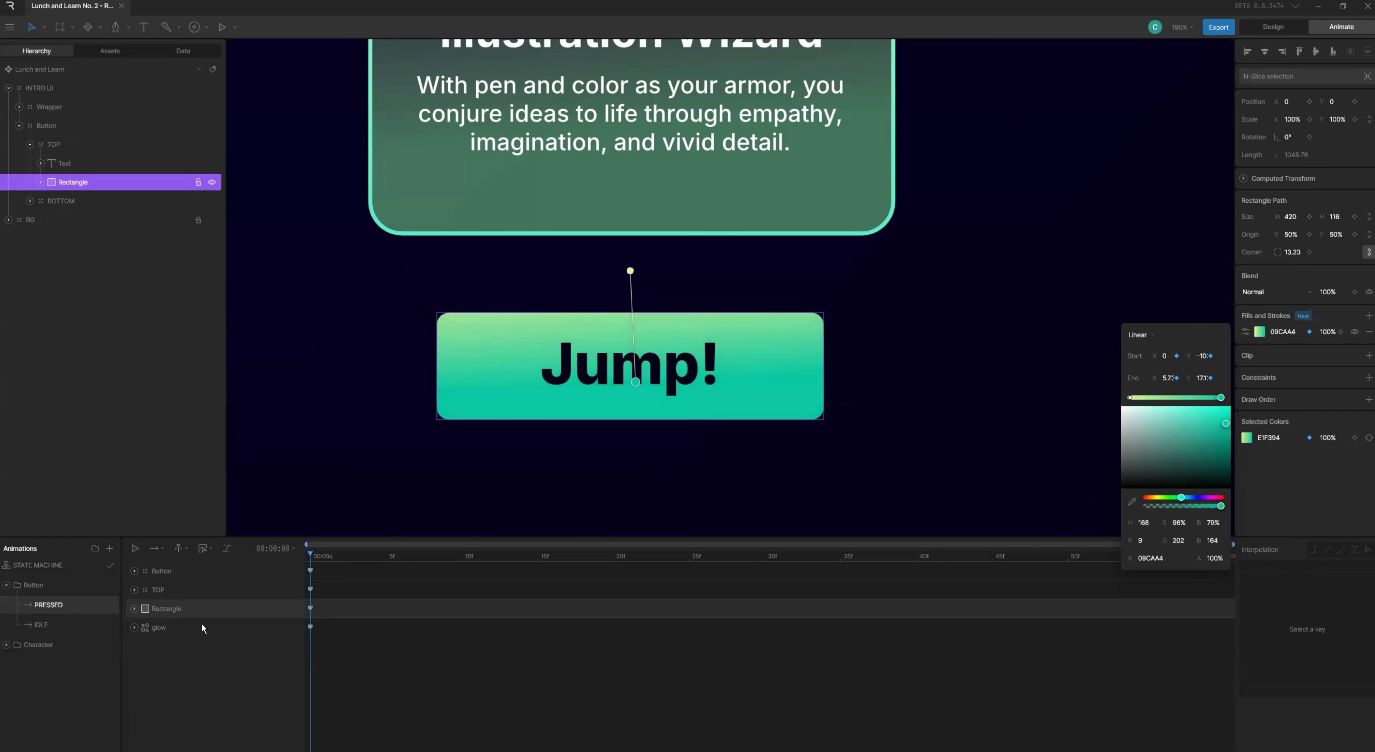
left_click(58, 624)
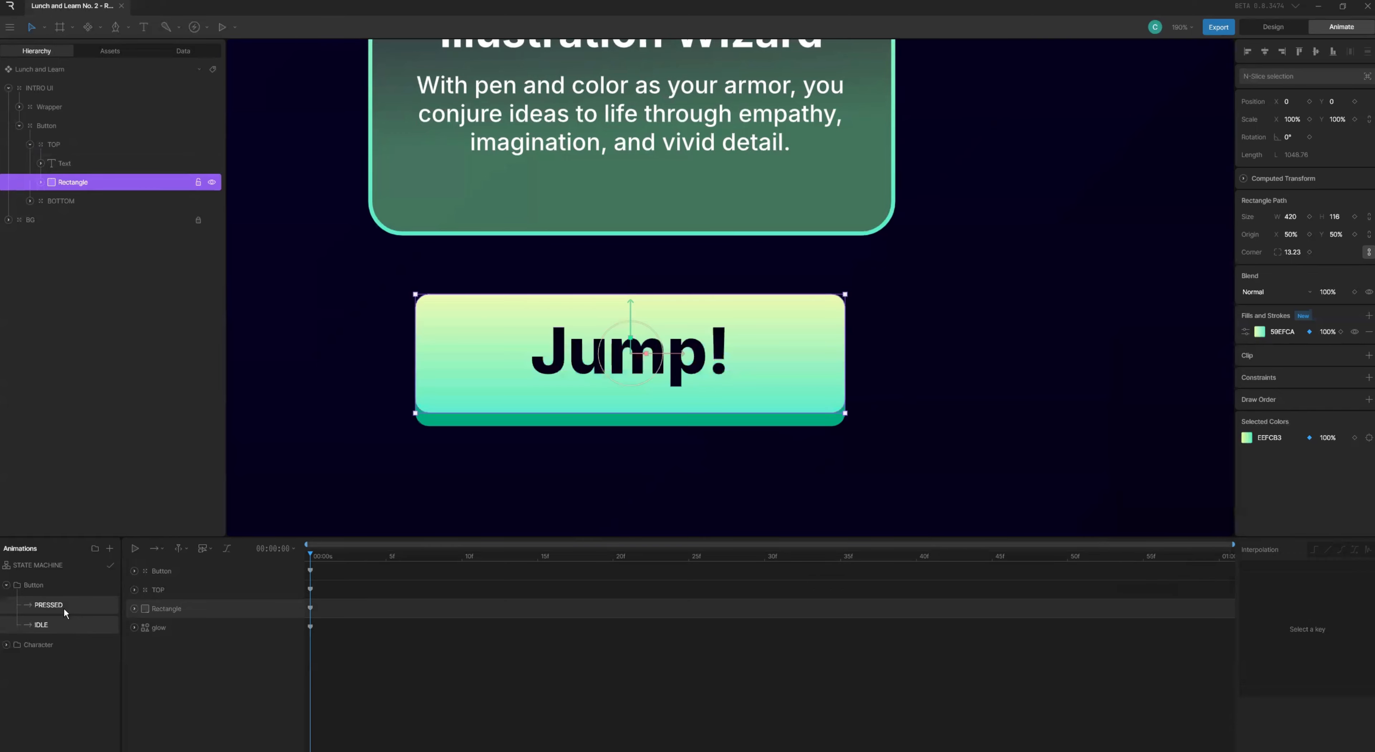
left_click(64, 606)
left_click(65, 620)
left_click(66, 609)
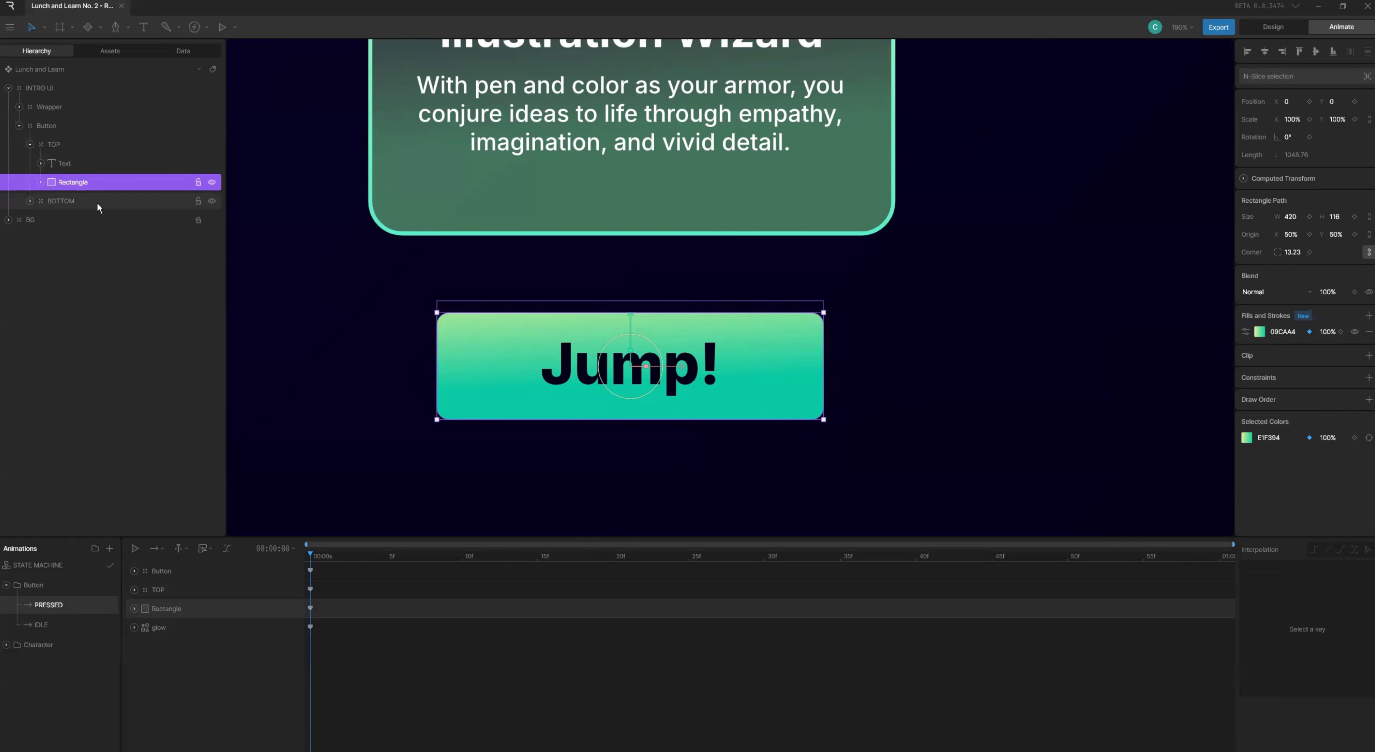
- Set the glow shape's opacity to 100% at frame 0 of PRESSED and inspect the glow around the button closely
left_click(74, 203)
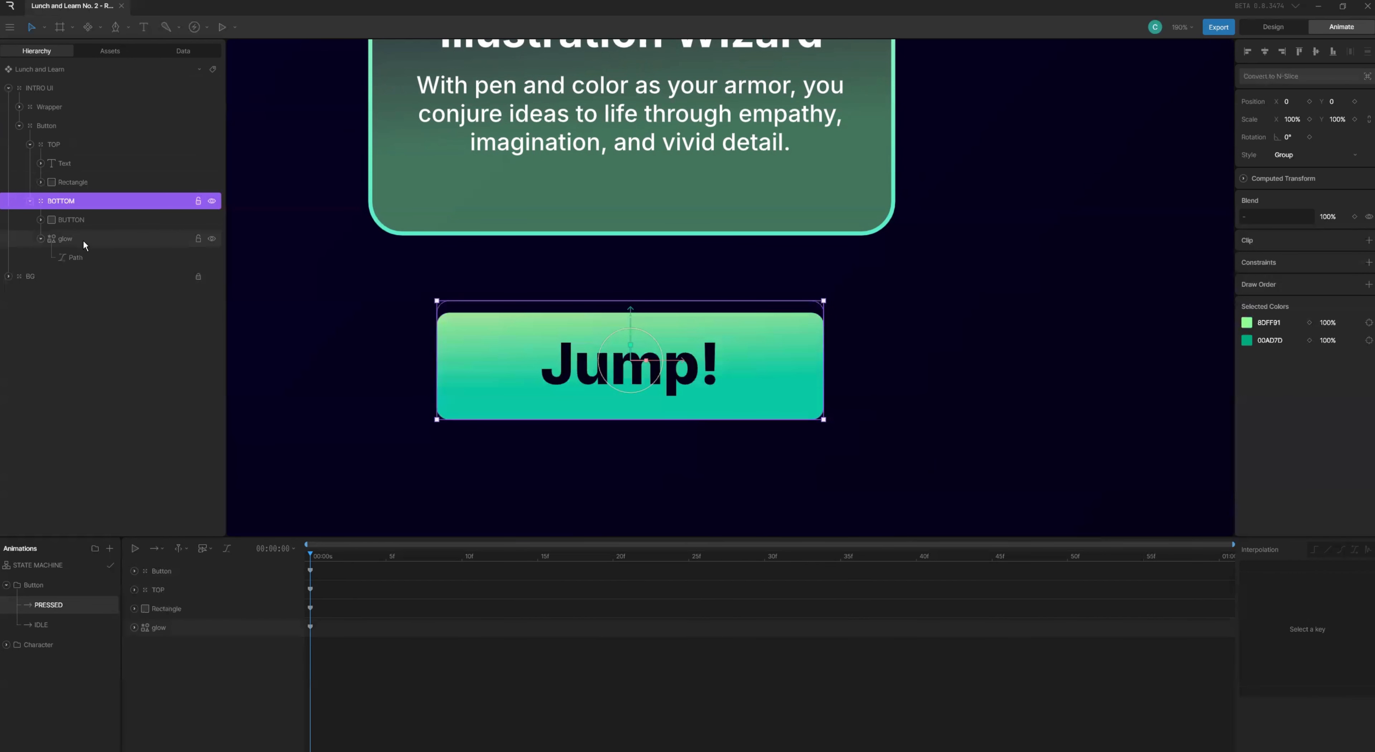
left_click(83, 238)
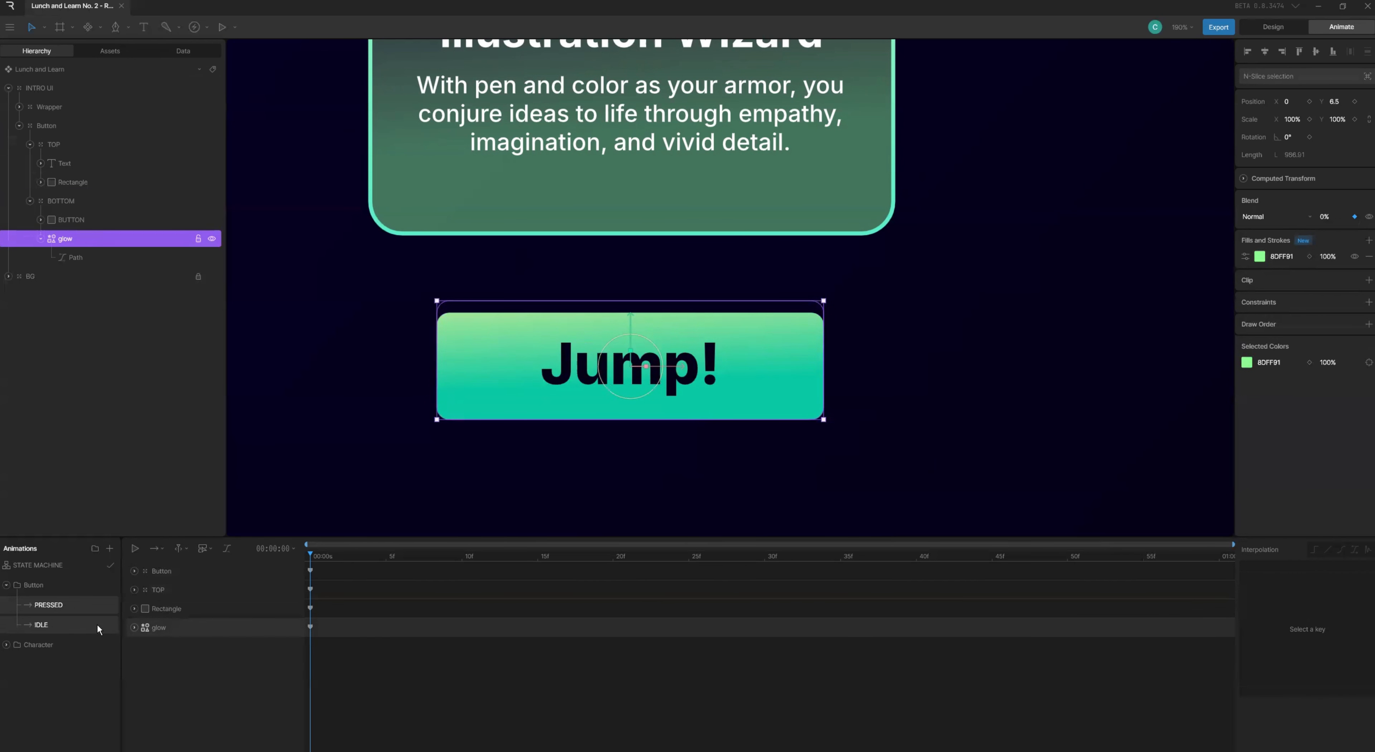
left_click(1326, 216)
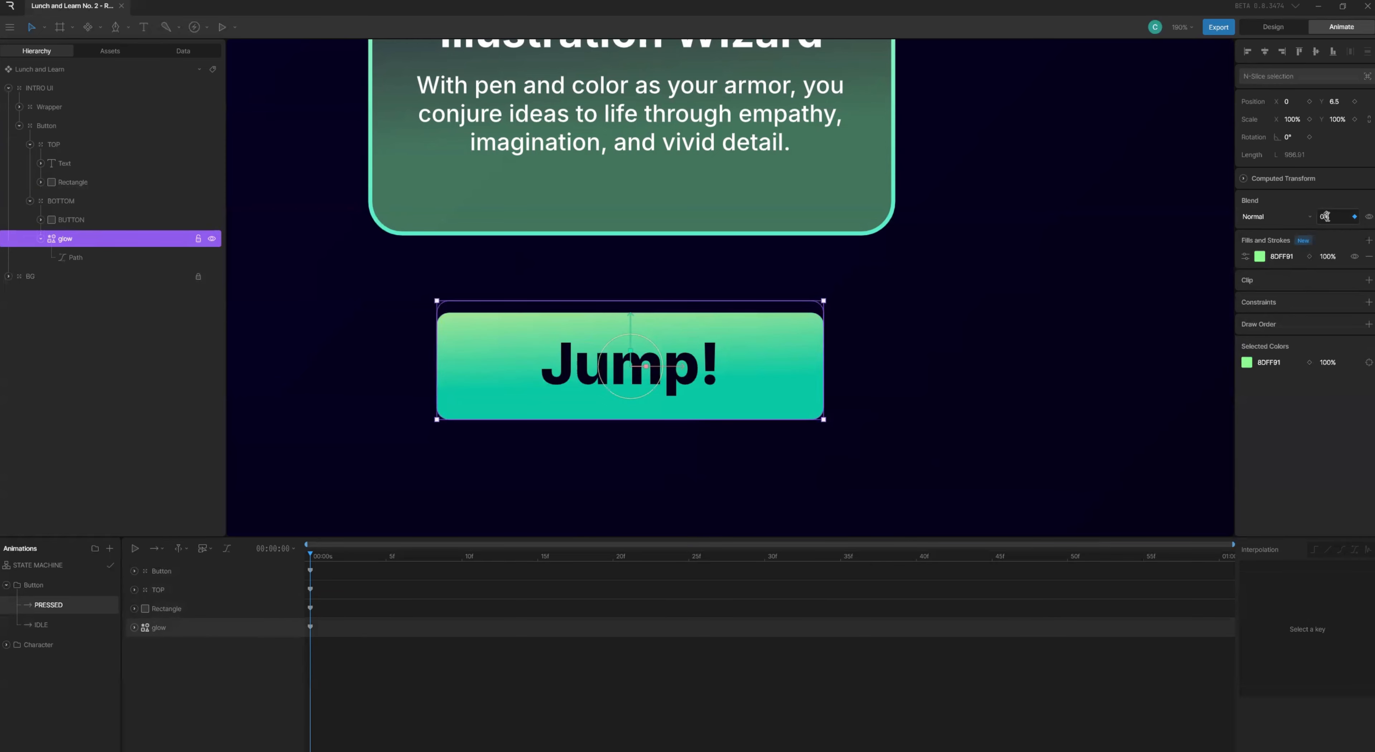
type("100")
key("Return")
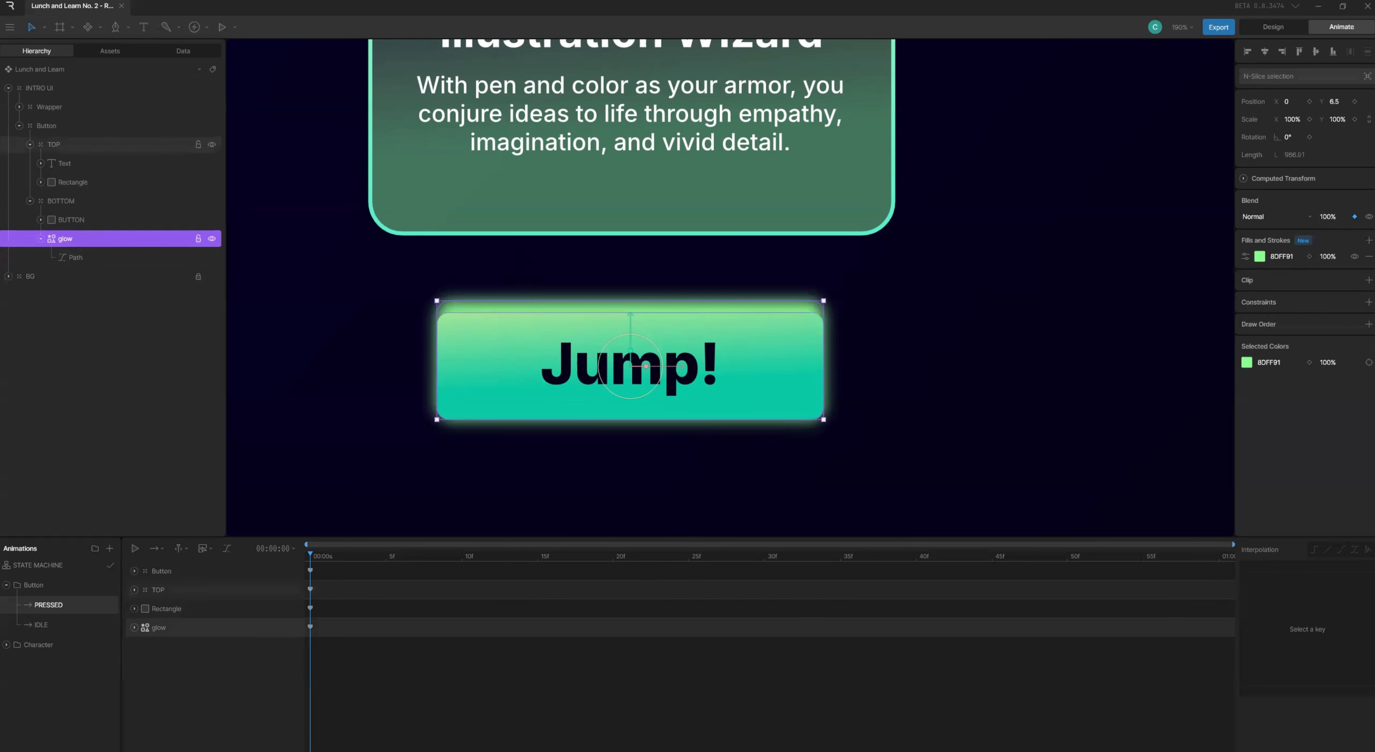
scroll(446, 322, "up", 5)
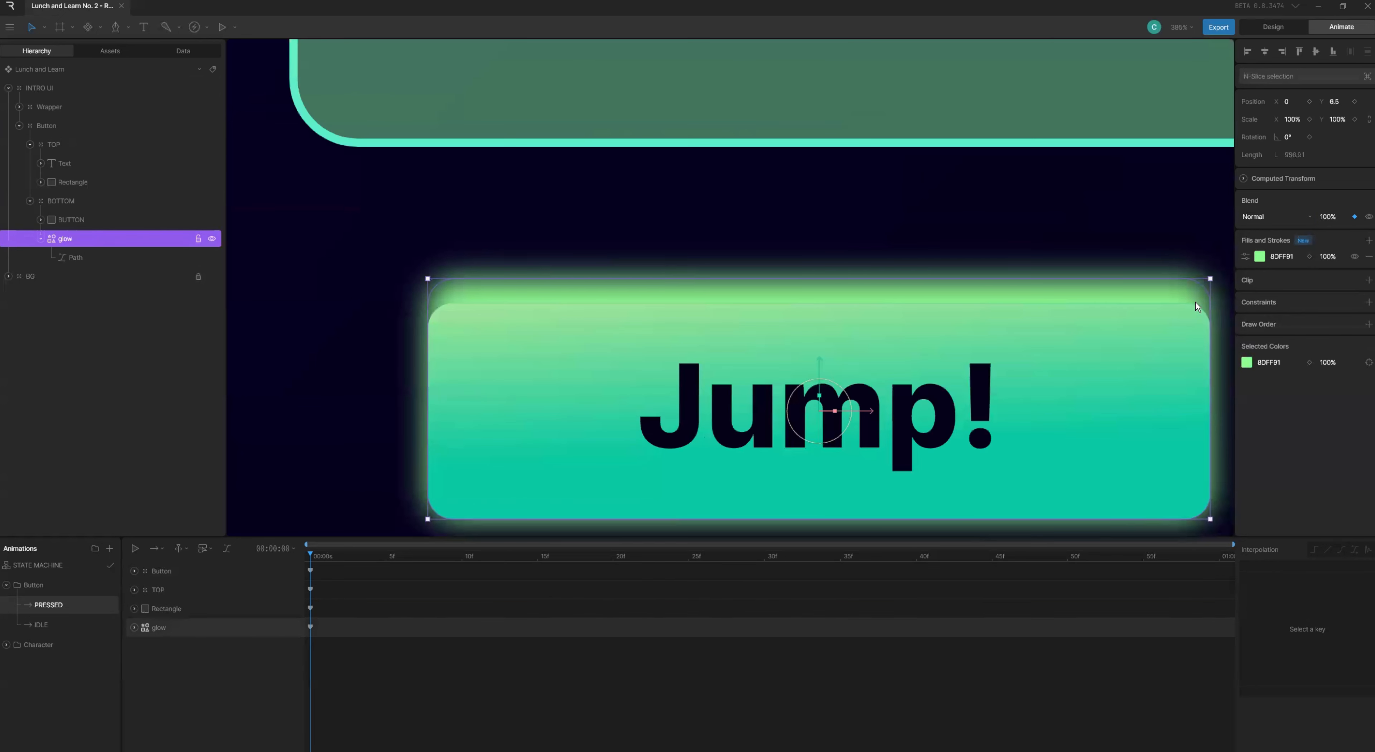
scroll(1201, 315, "down", 2)
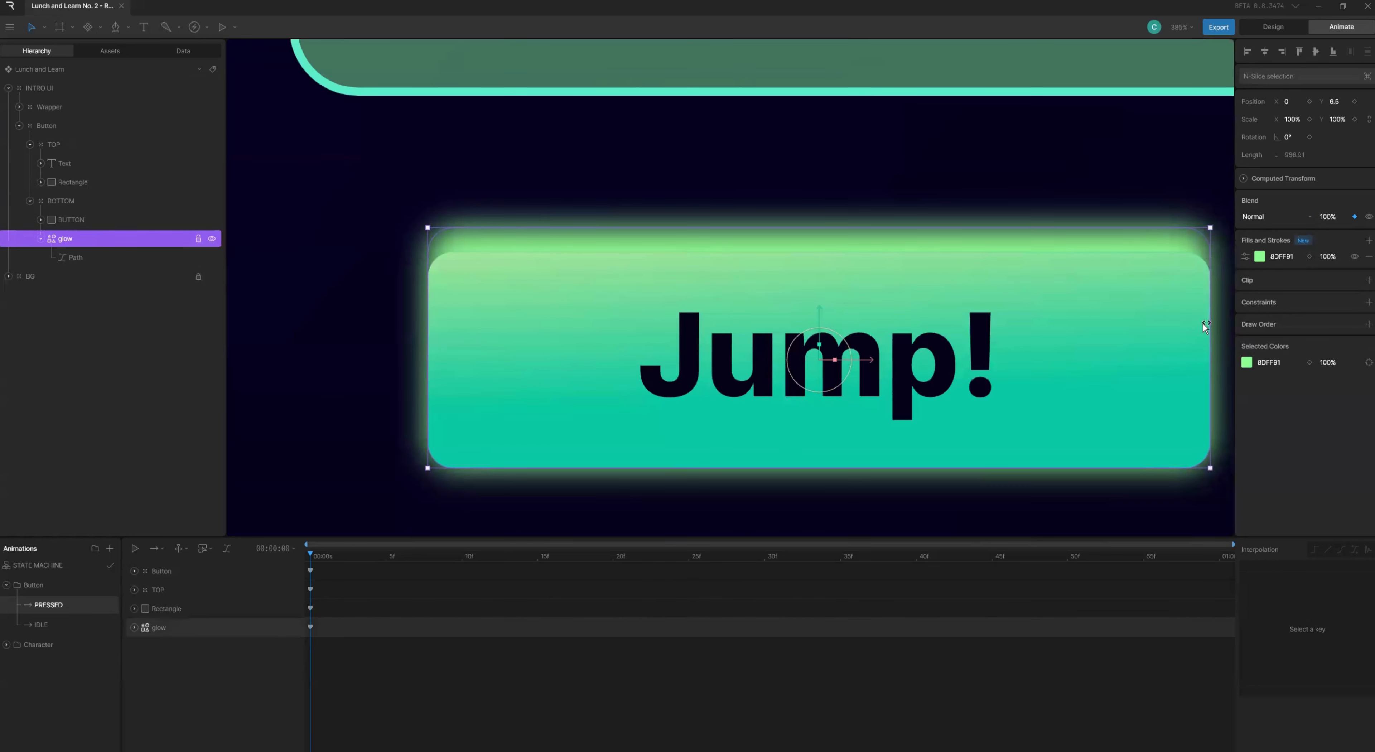
- Key all vertices of the glow's Path in PRESSED and lower its two top vertices to Y -58
left_click(114, 258)
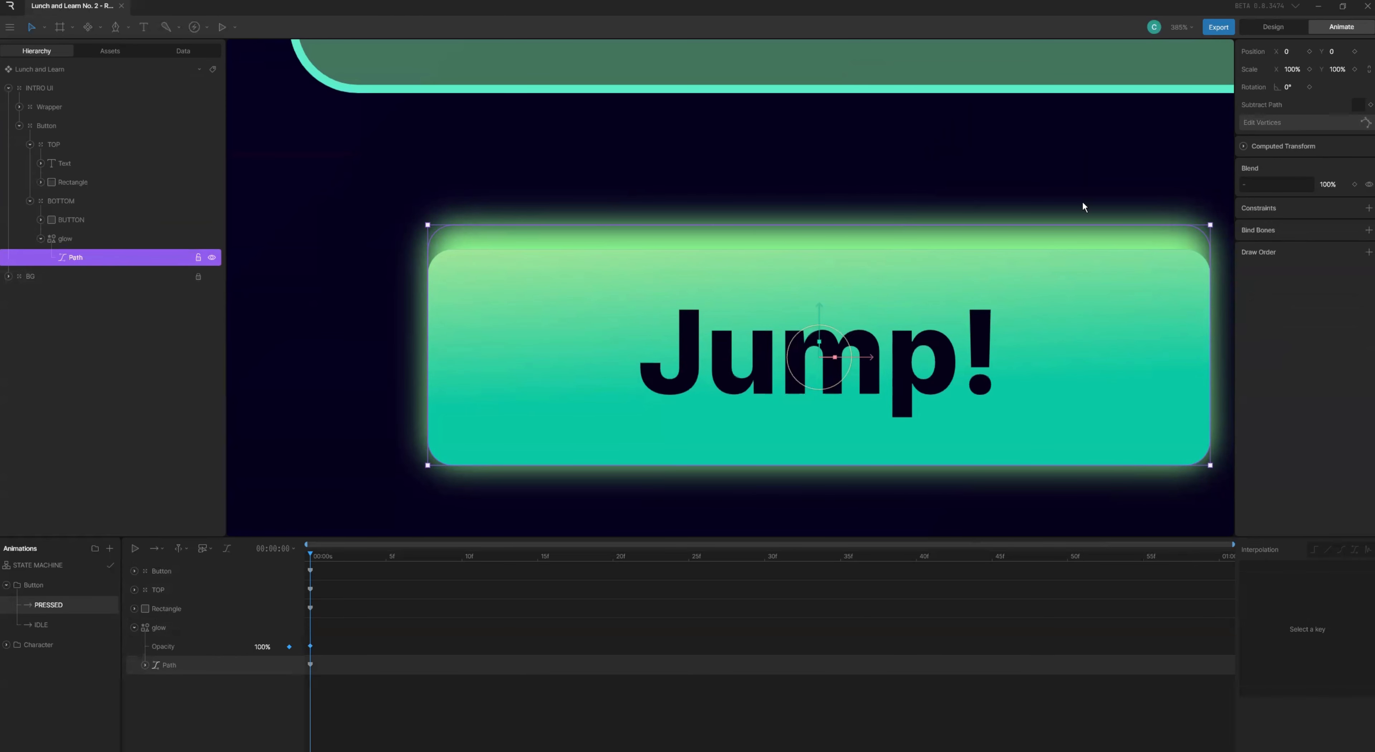
left_click(1297, 123)
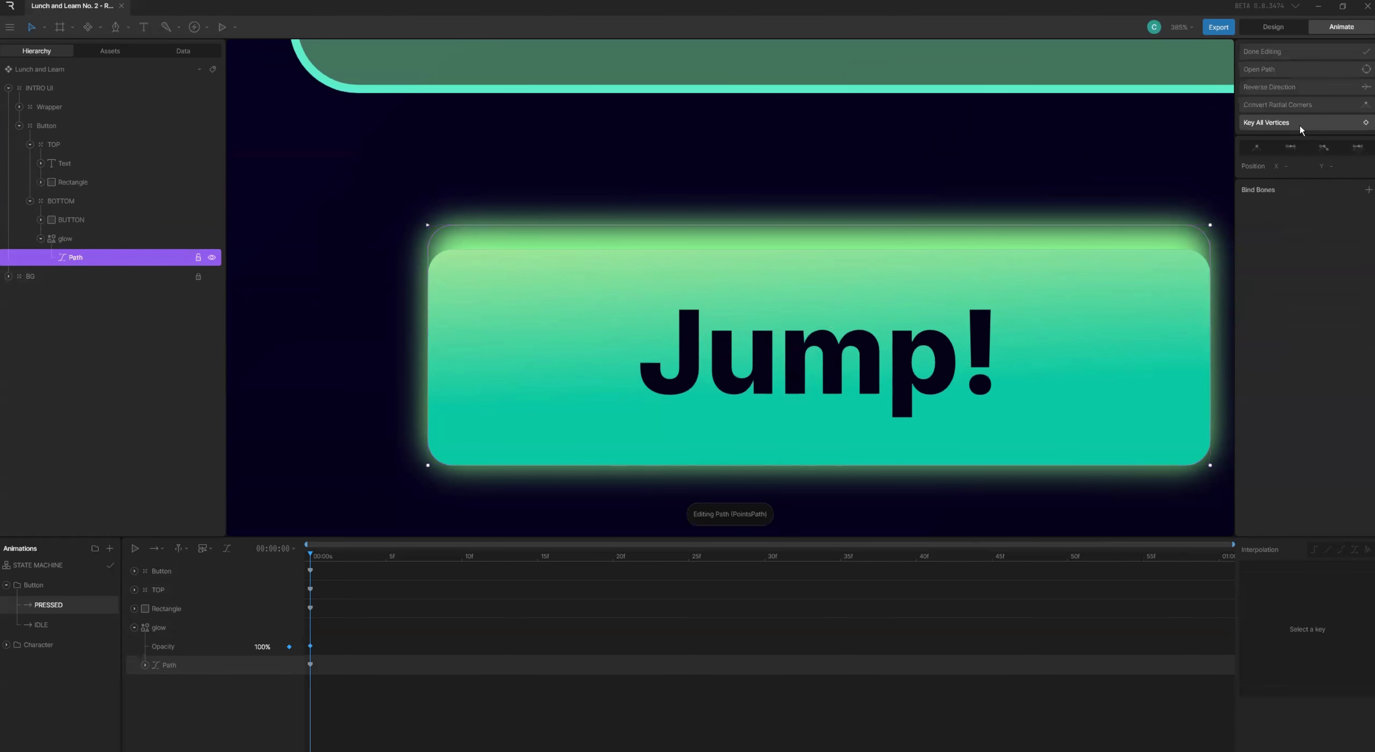
scroll(481, 219, "right", 2)
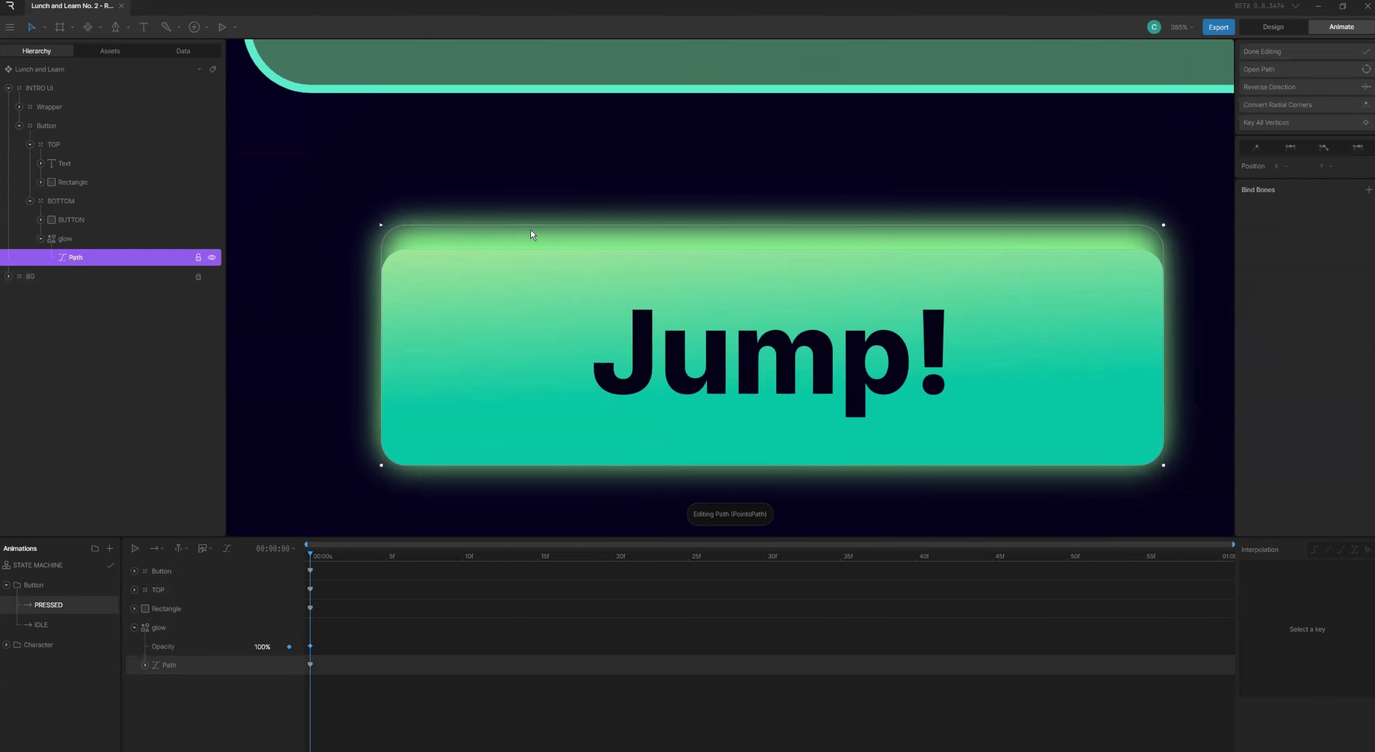
scroll(531, 234, "down", 3)
left_click_drag(390, 203, 1020, 279)
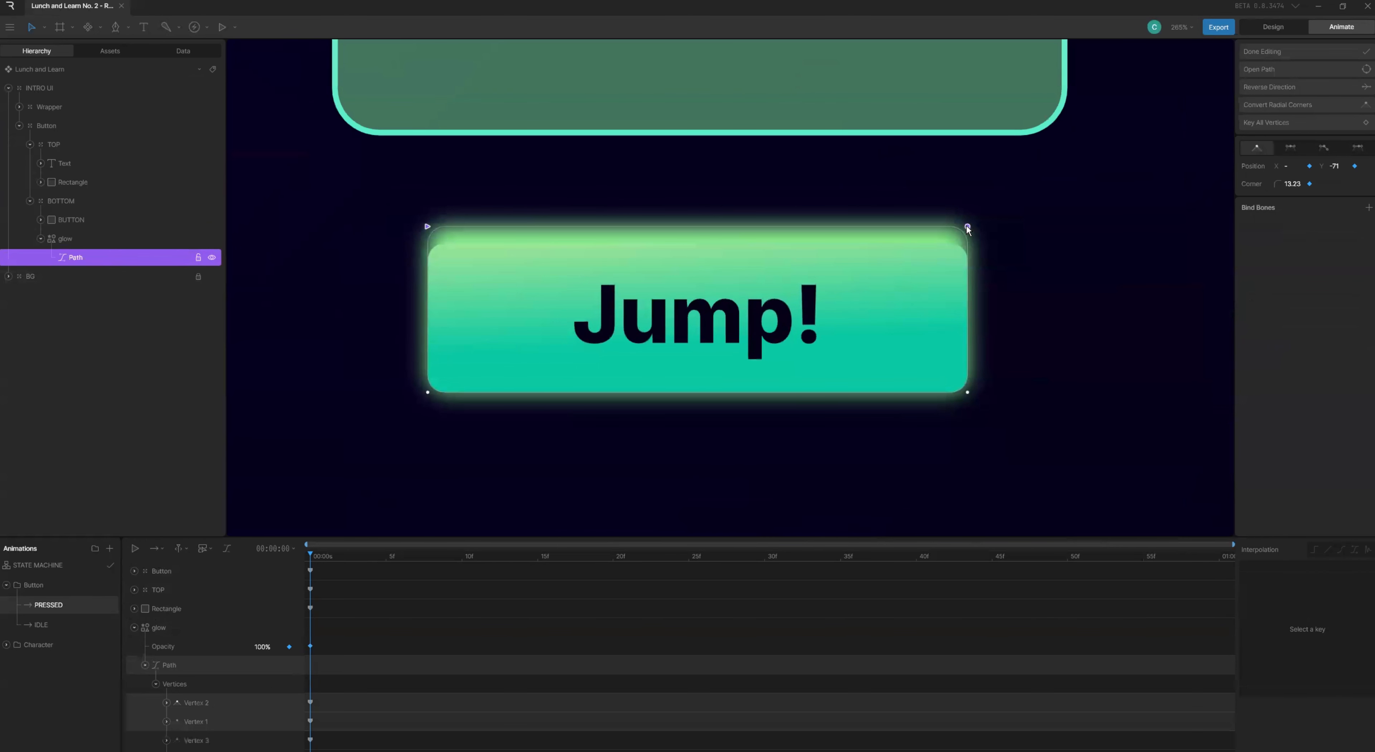
left_click_drag(966, 229, 967, 251)
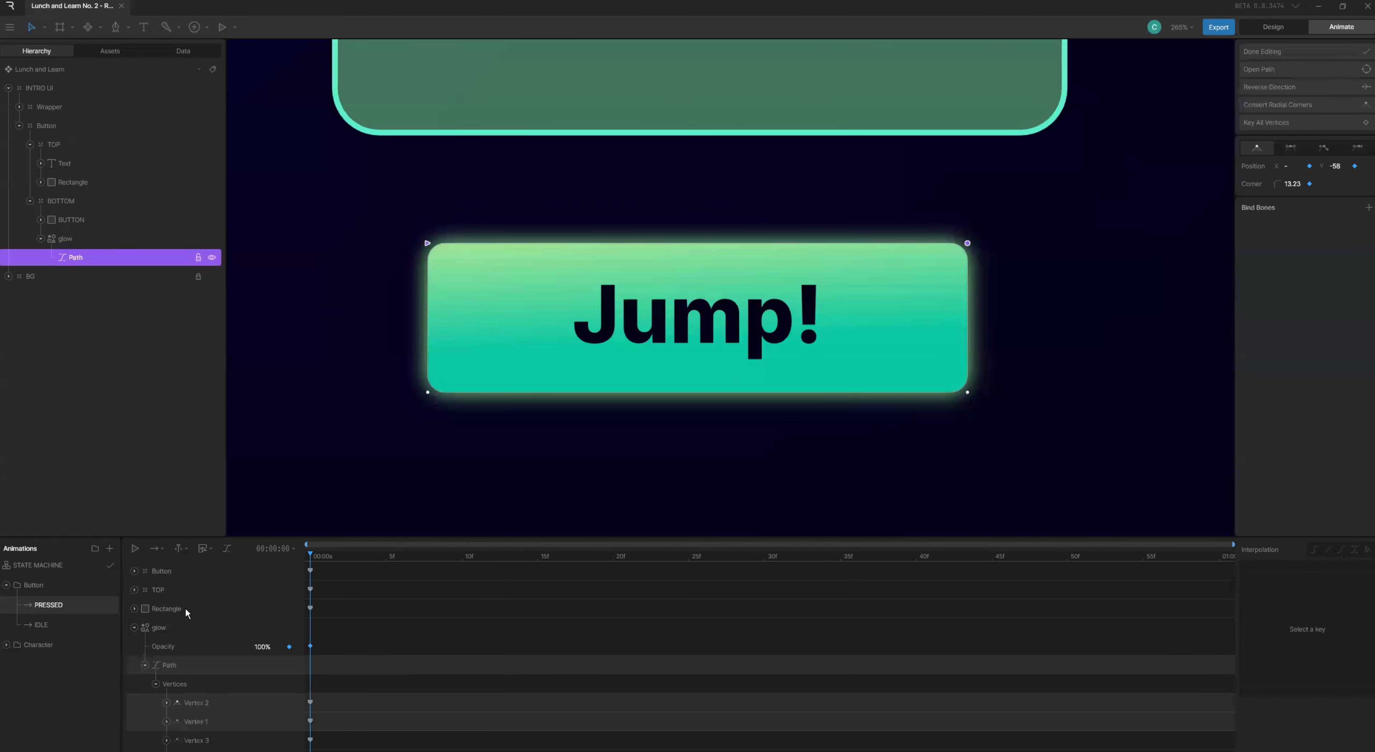
left_click(134, 626)
key("Escape")
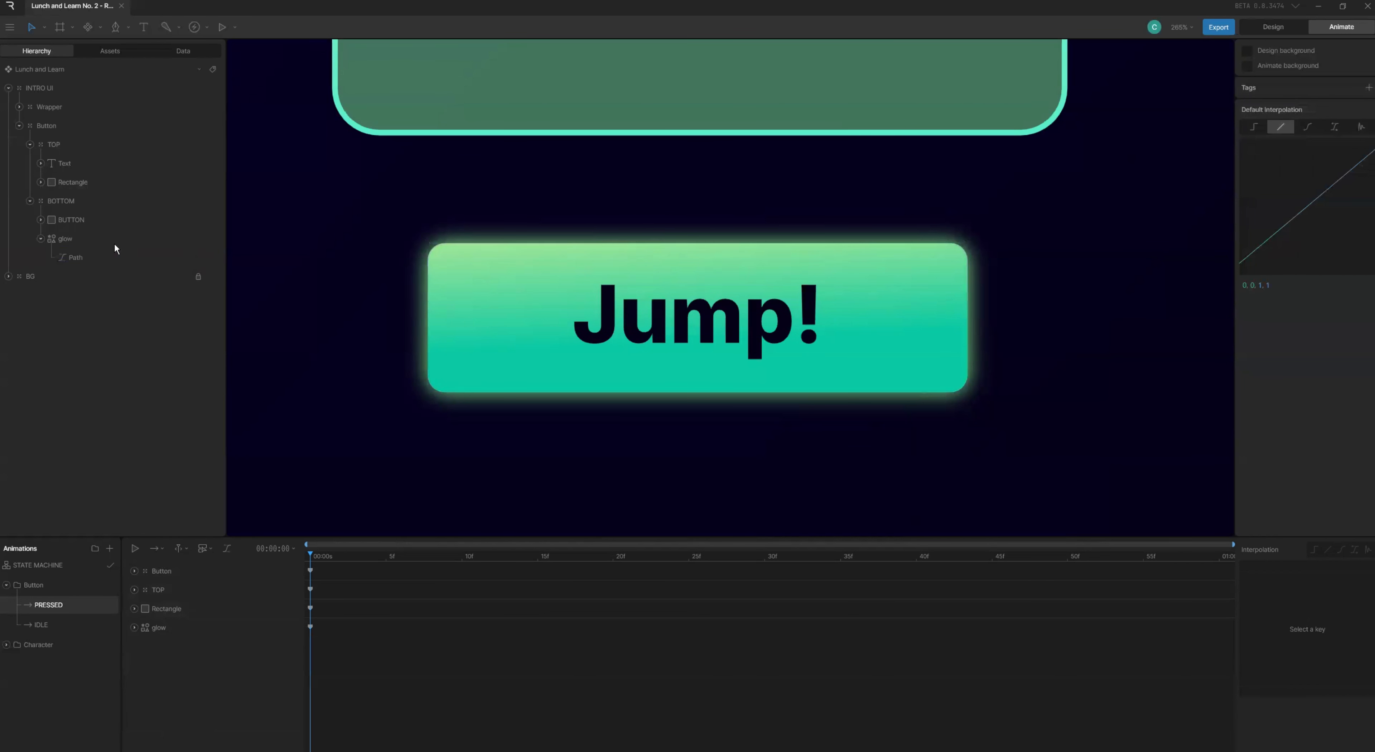
- Set the feather amount of the glow's fill to 42 in PRESSED
left_click(115, 242)
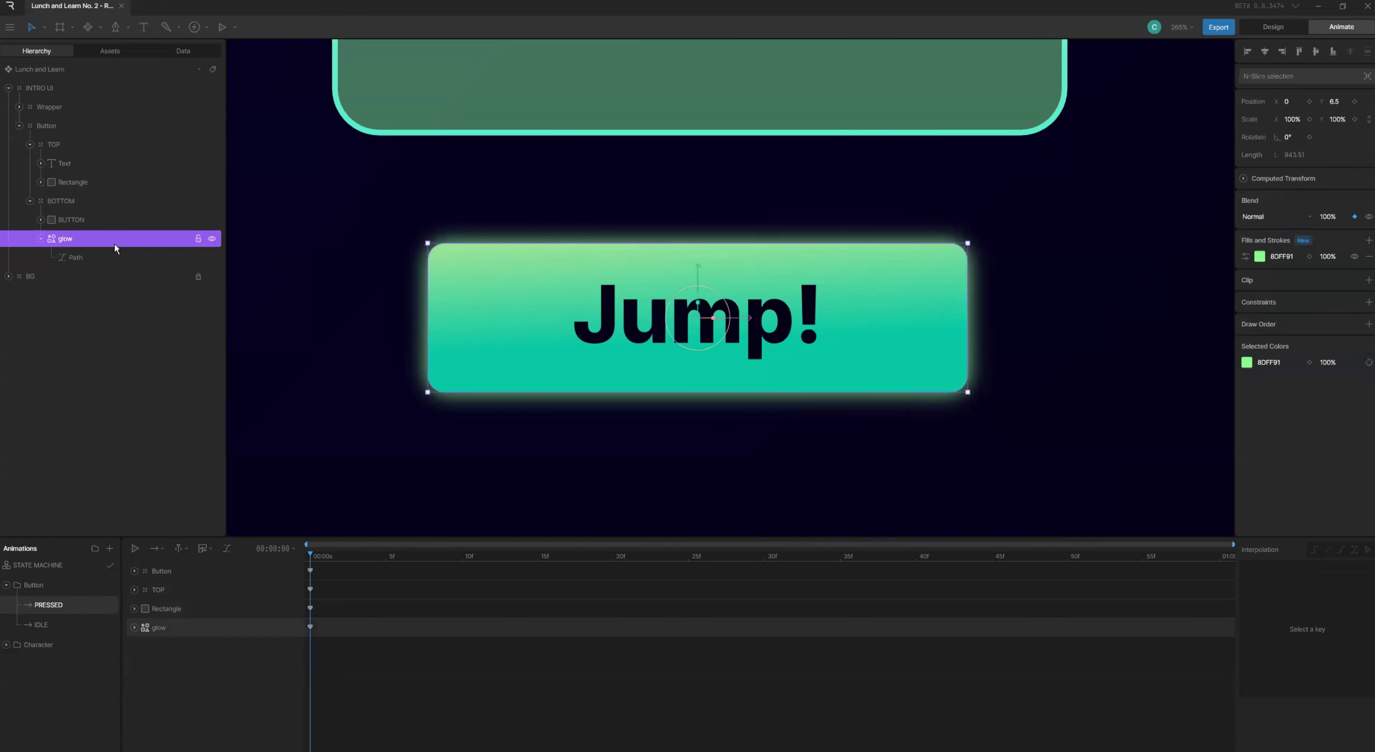
left_click(1246, 256)
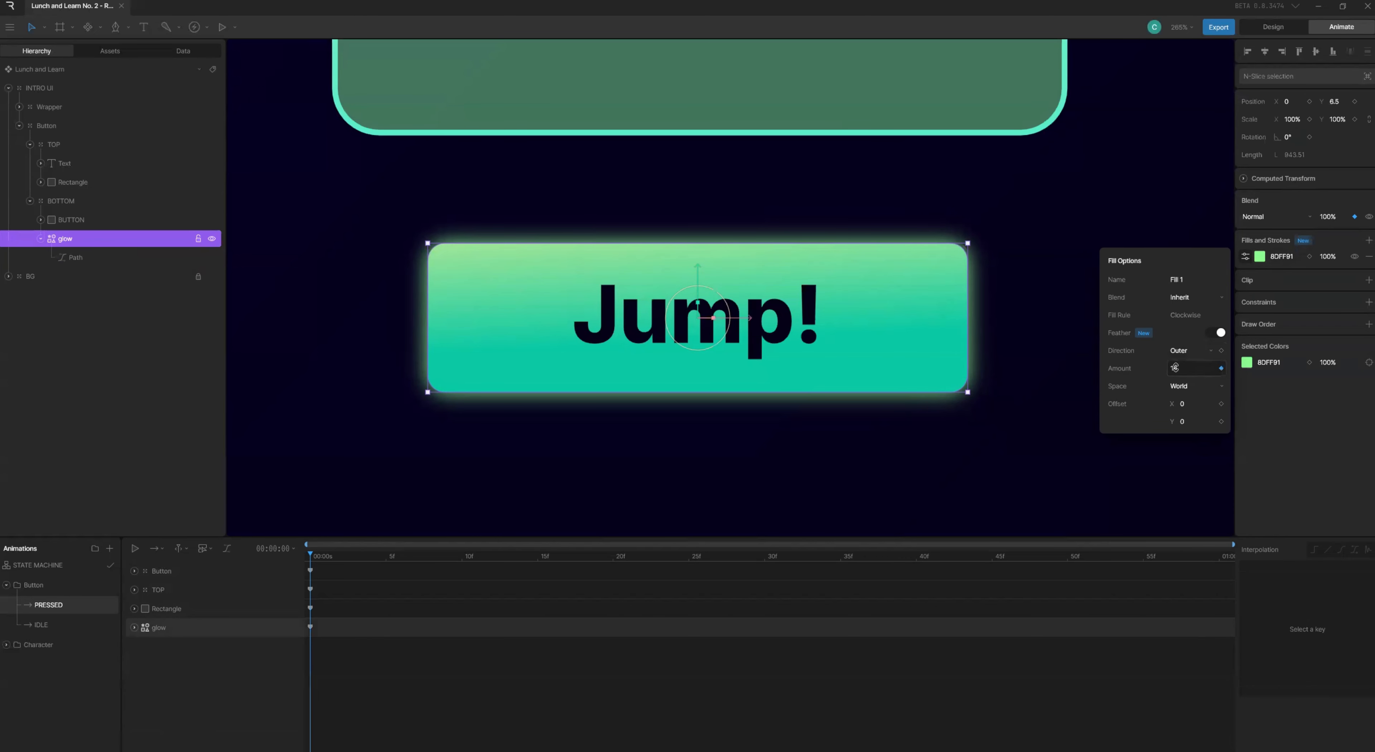
left_click_drag(1178, 369, 1179, 359)
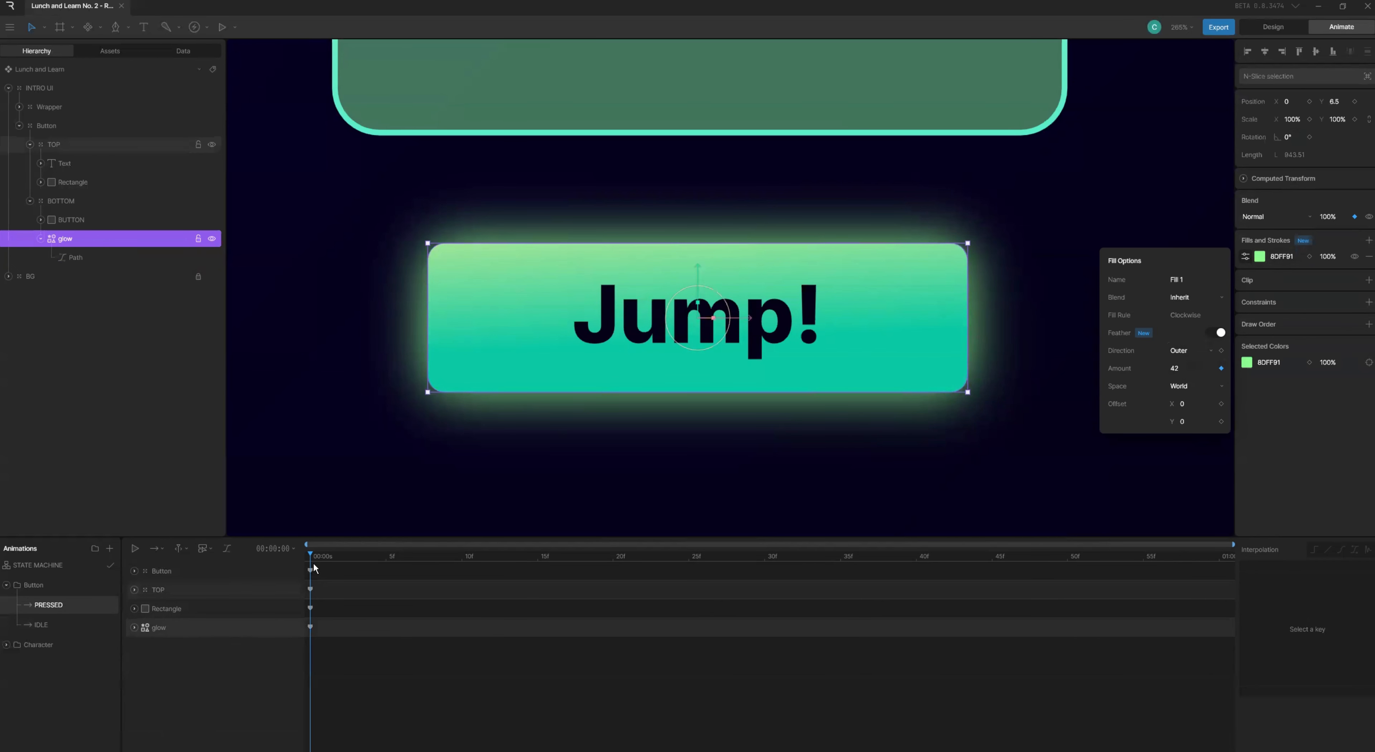
- Key the feather amount of the glow's fill in the IDLE timeline and set it to 0
left_click(67, 623)
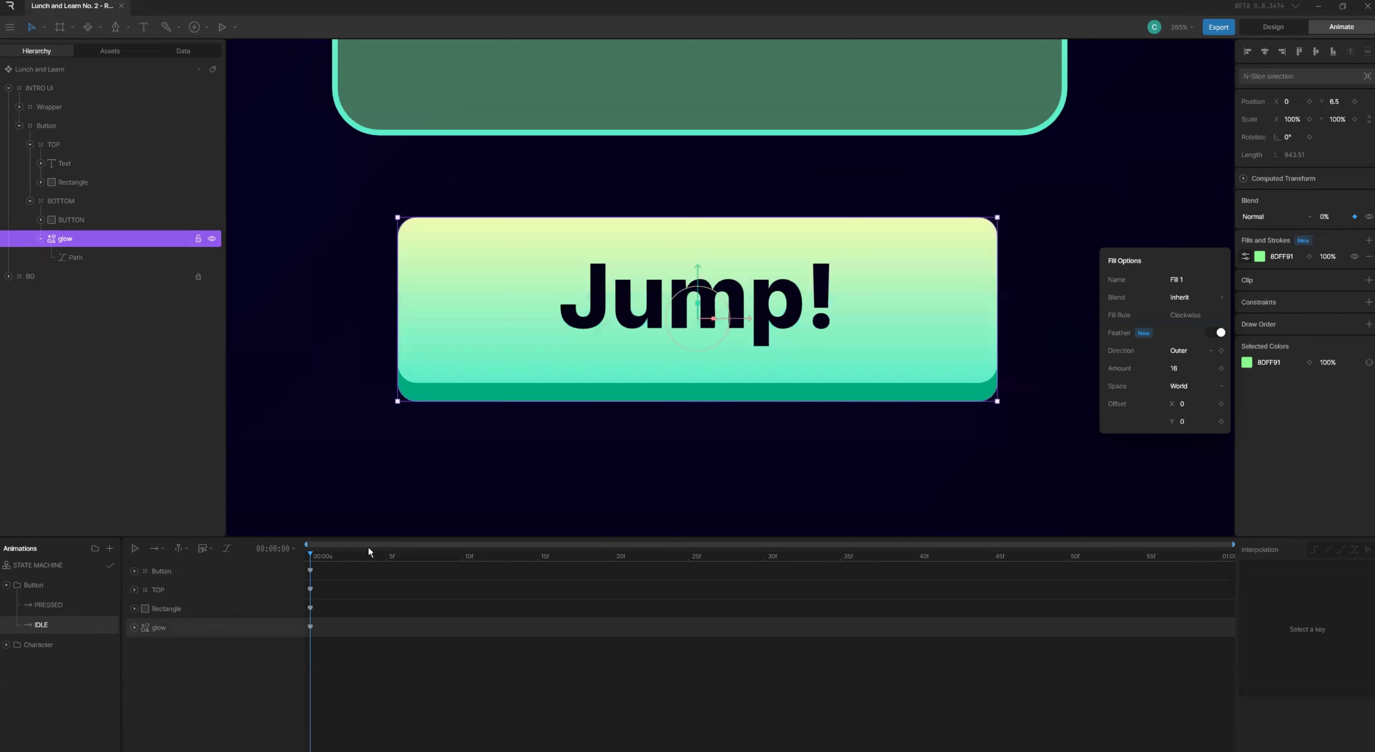
left_click(1221, 368)
left_click(1180, 368)
type("2")
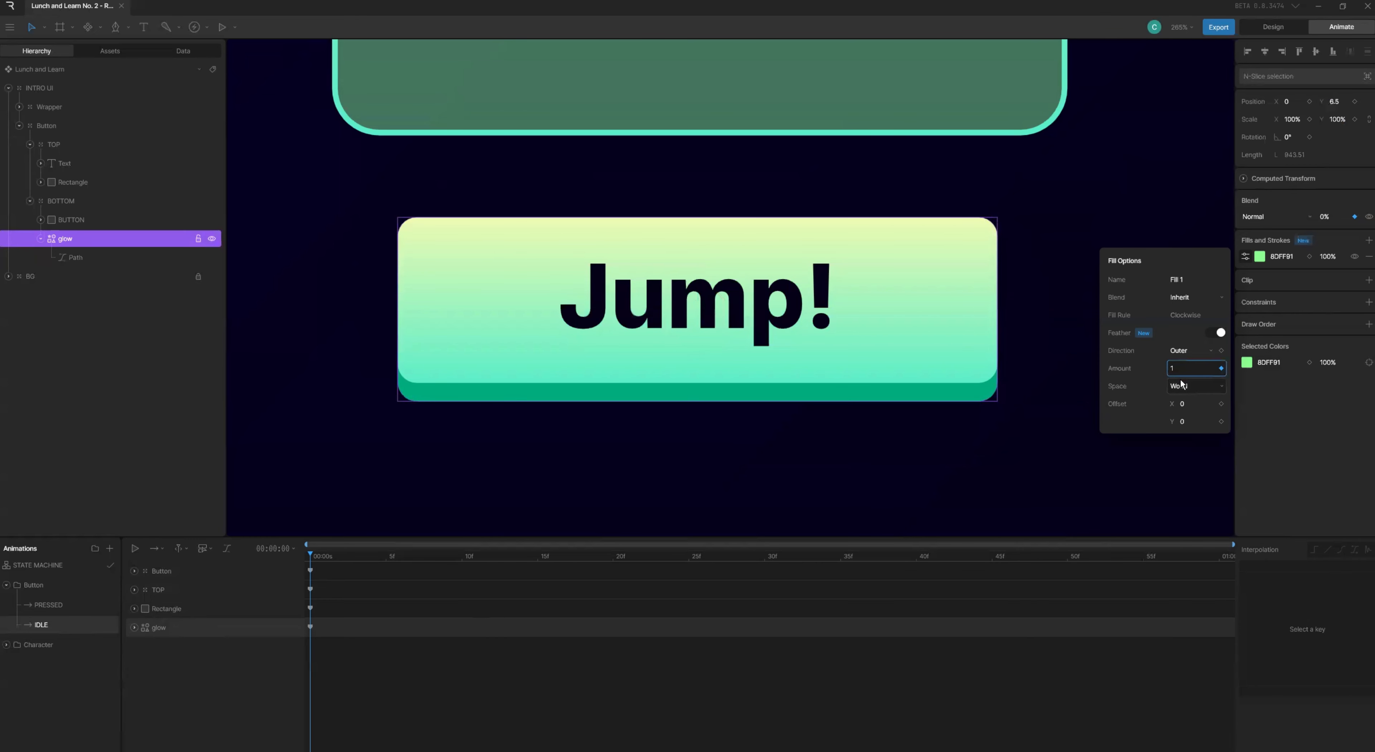
key("Return")
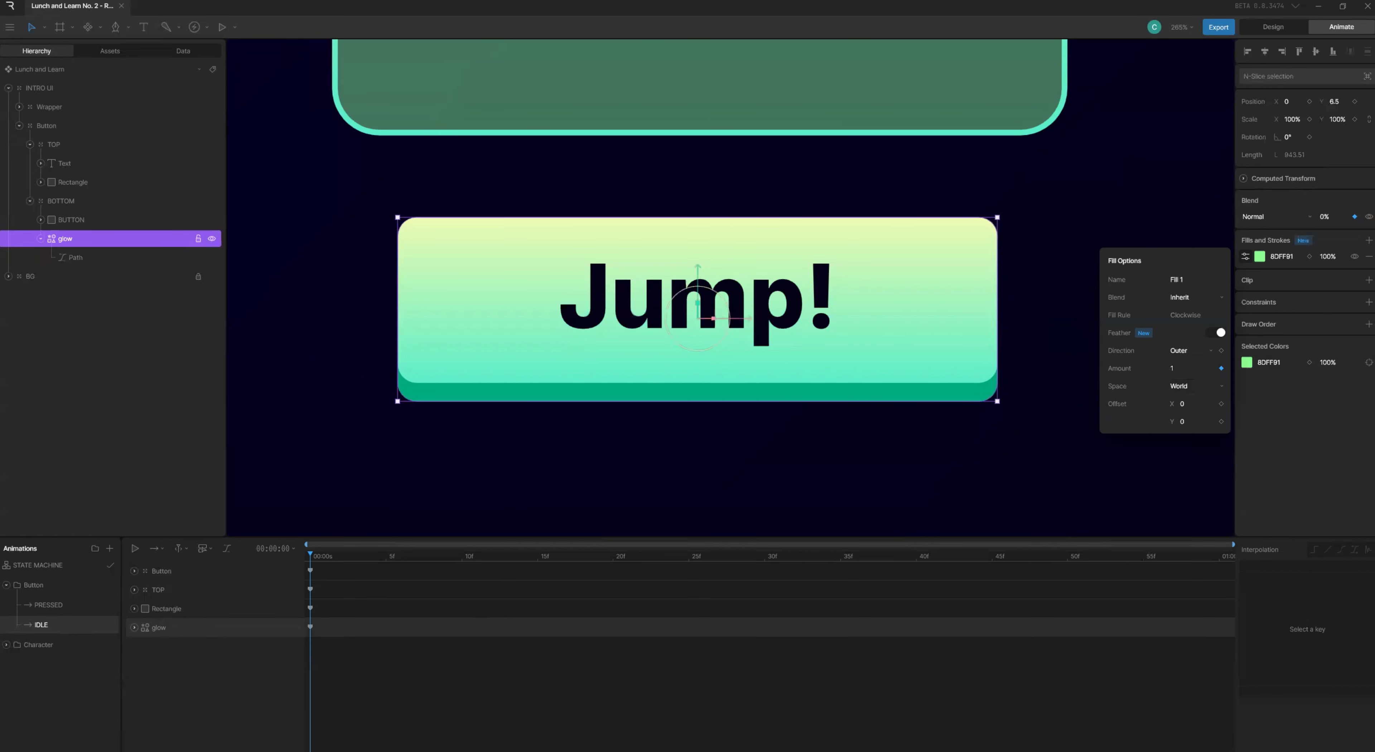
left_click(1180, 368)
type("0")
key("Return")
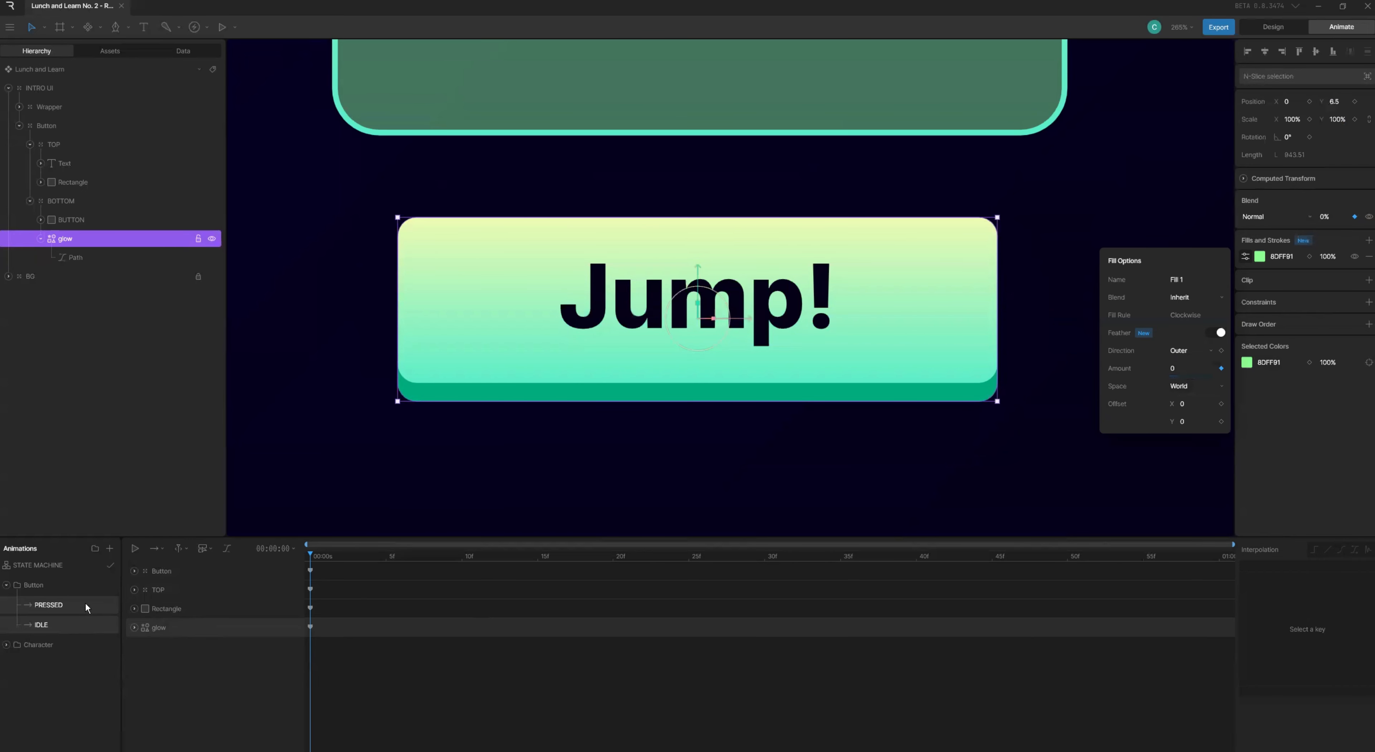
- Compare the button's glow between the PRESSED and IDLE timelines
left_click(83, 564)
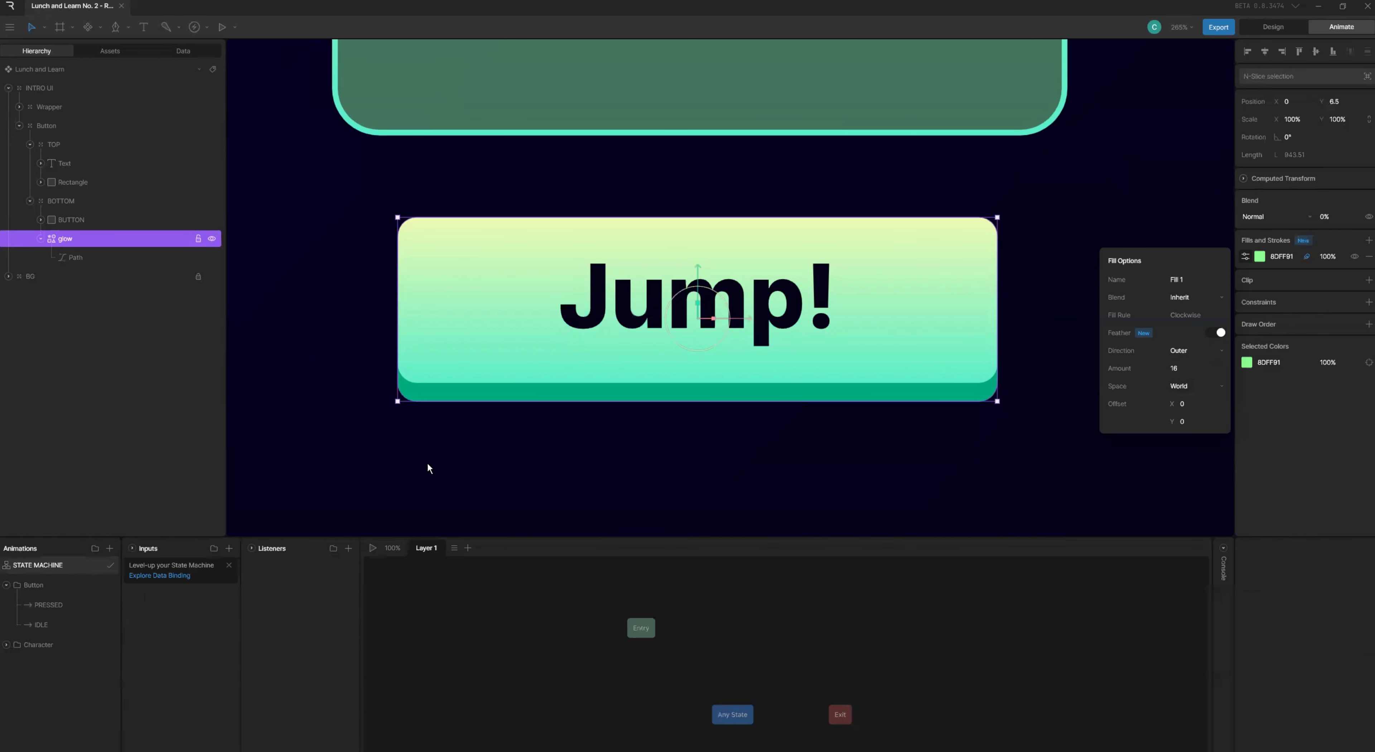
left_click(82, 606)
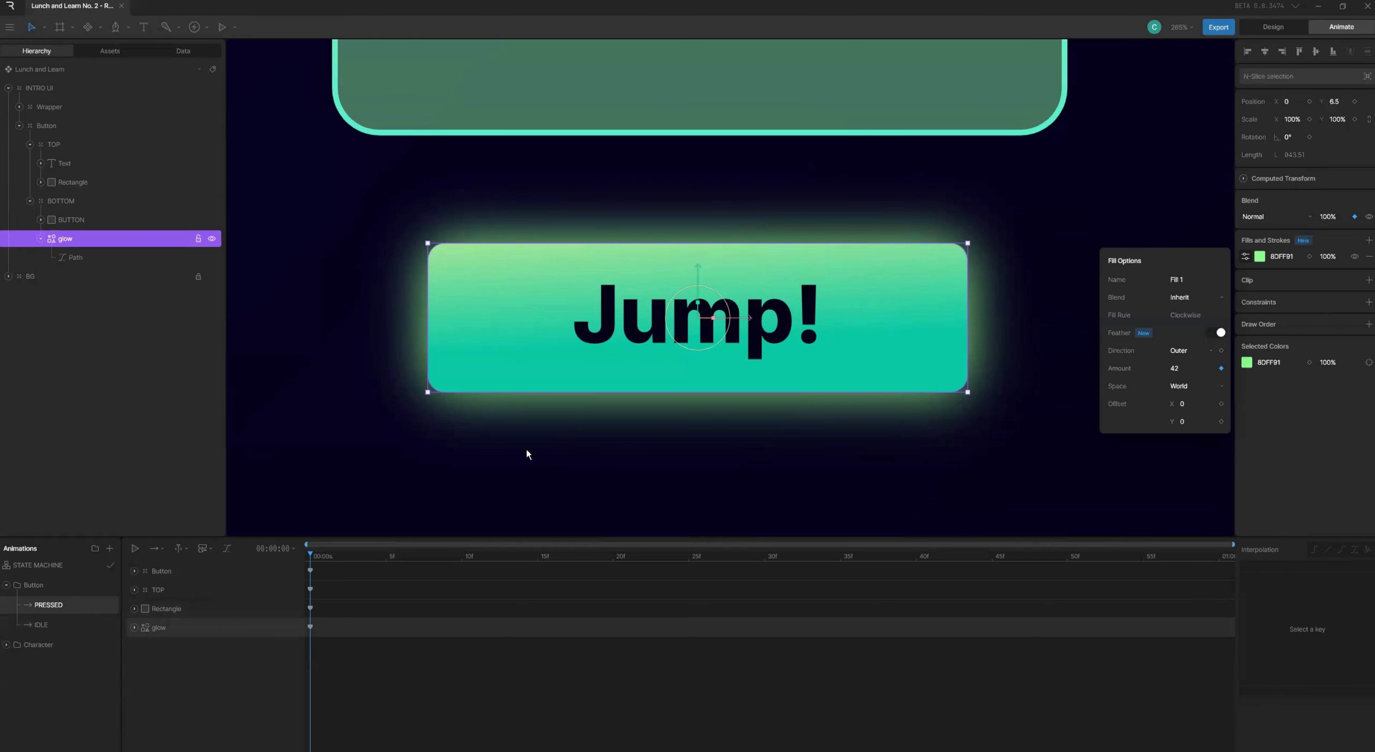
left_click(40, 624)
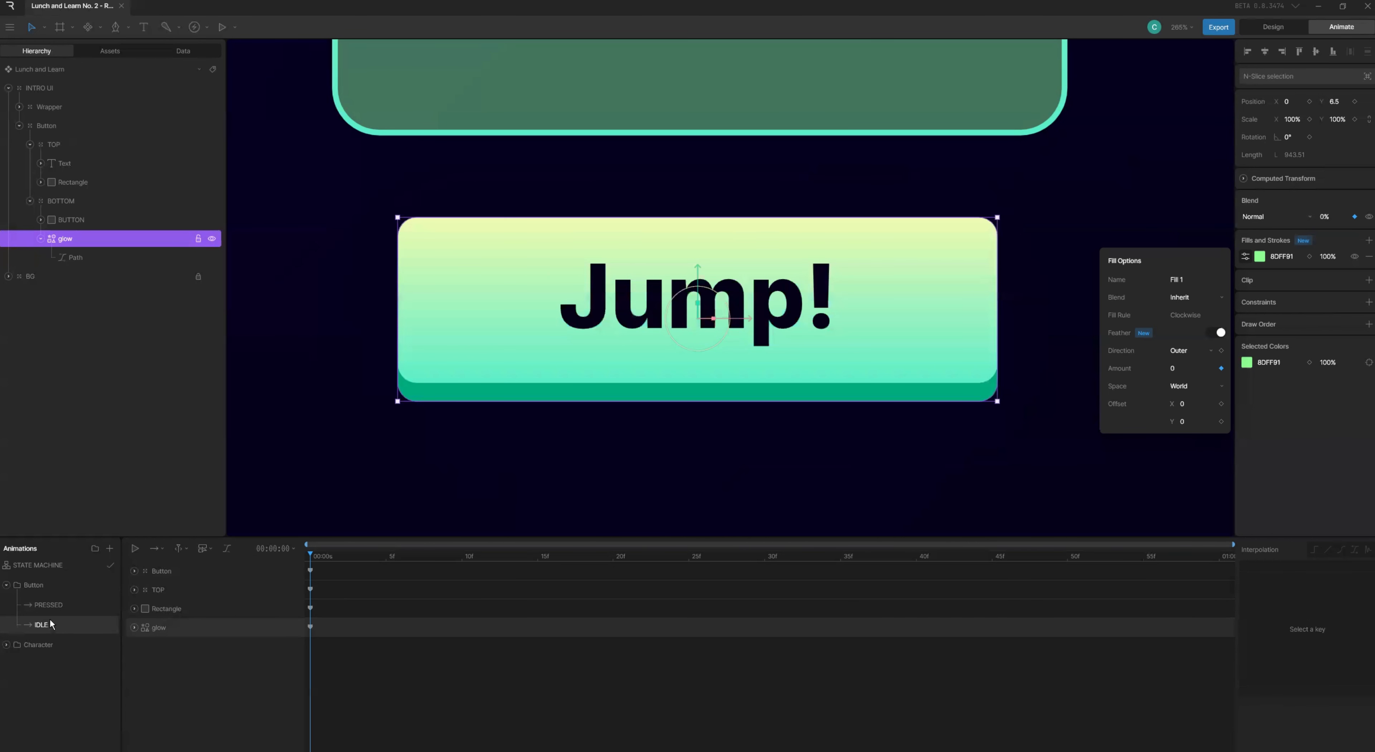
left_click(55, 610)
left_click(57, 619)
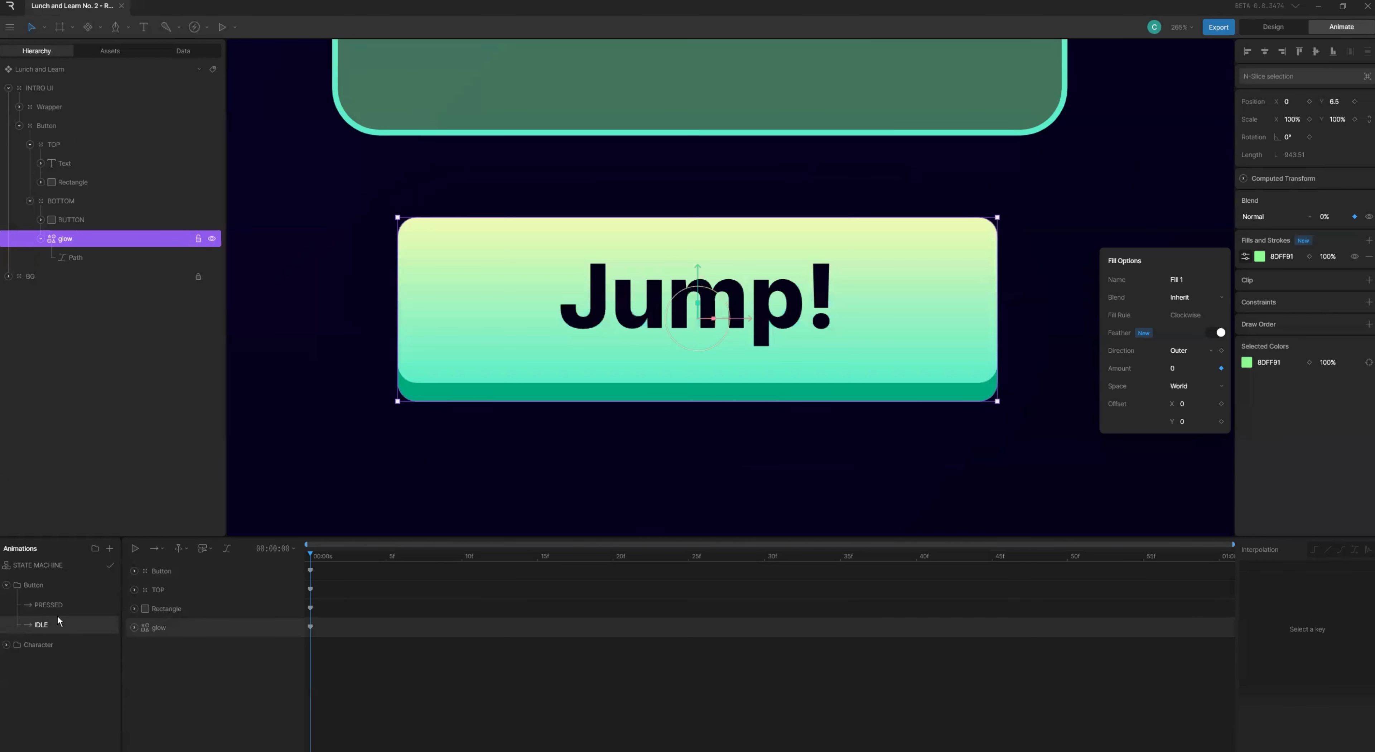
- Add the IDLE timeline to the state machine as a state connected from Entry, and preview it
left_click(69, 569)
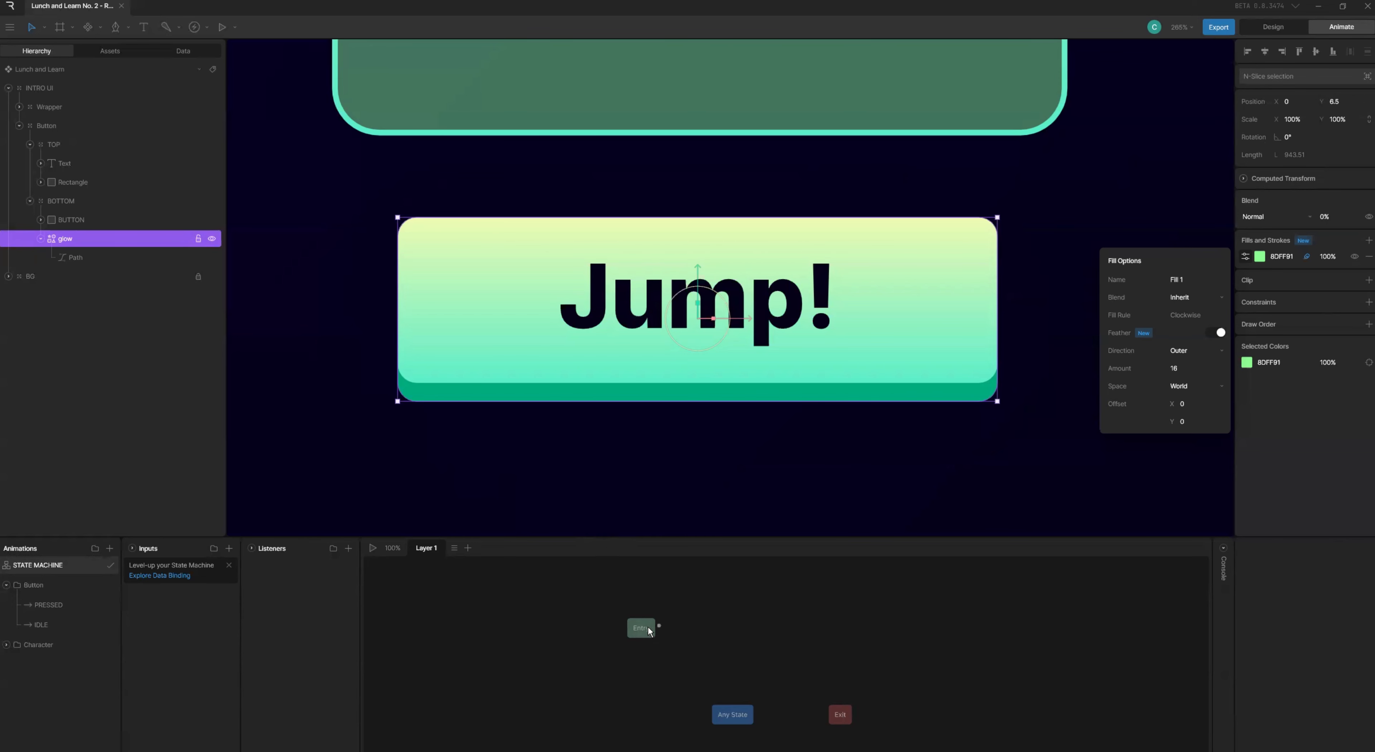
left_click_drag(648, 626, 618, 622)
left_click_drag(31, 625, 684, 622)
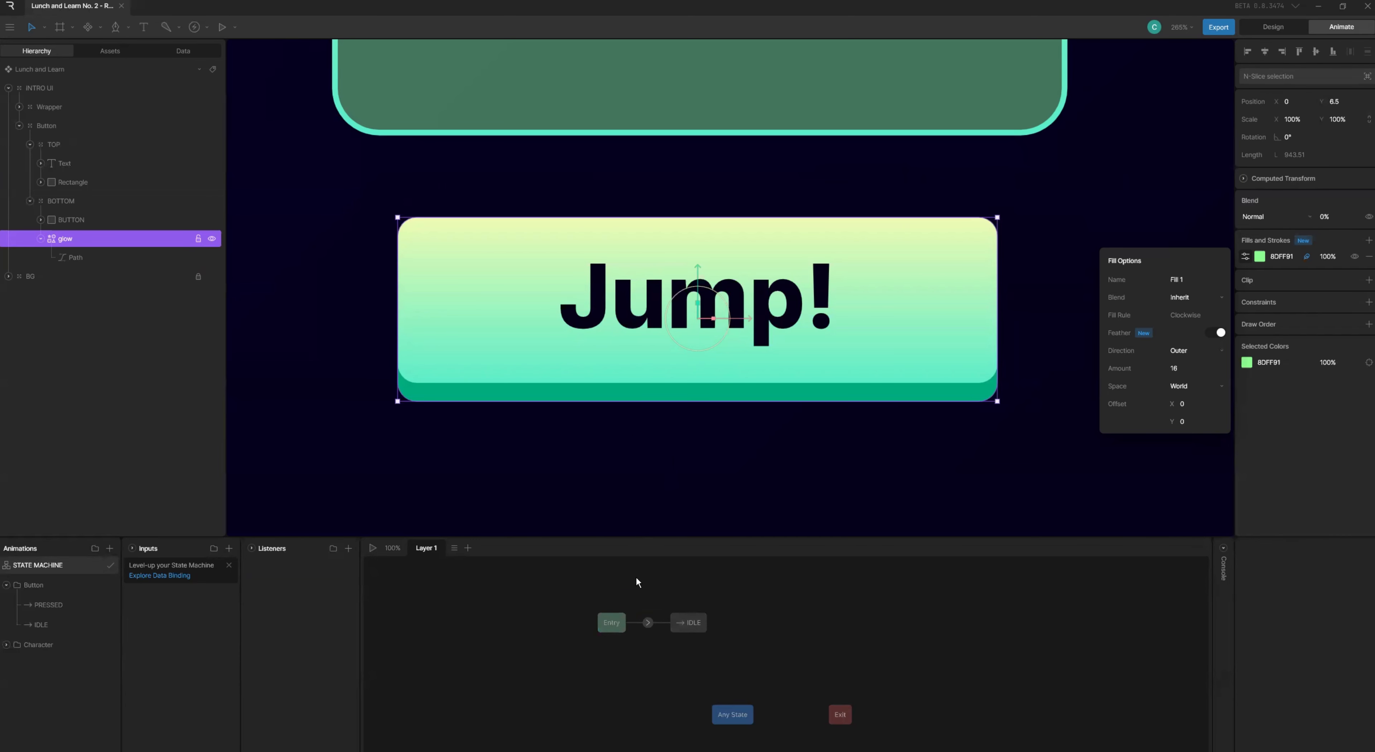
key("space")
scroll(659, 413, "down", 2)
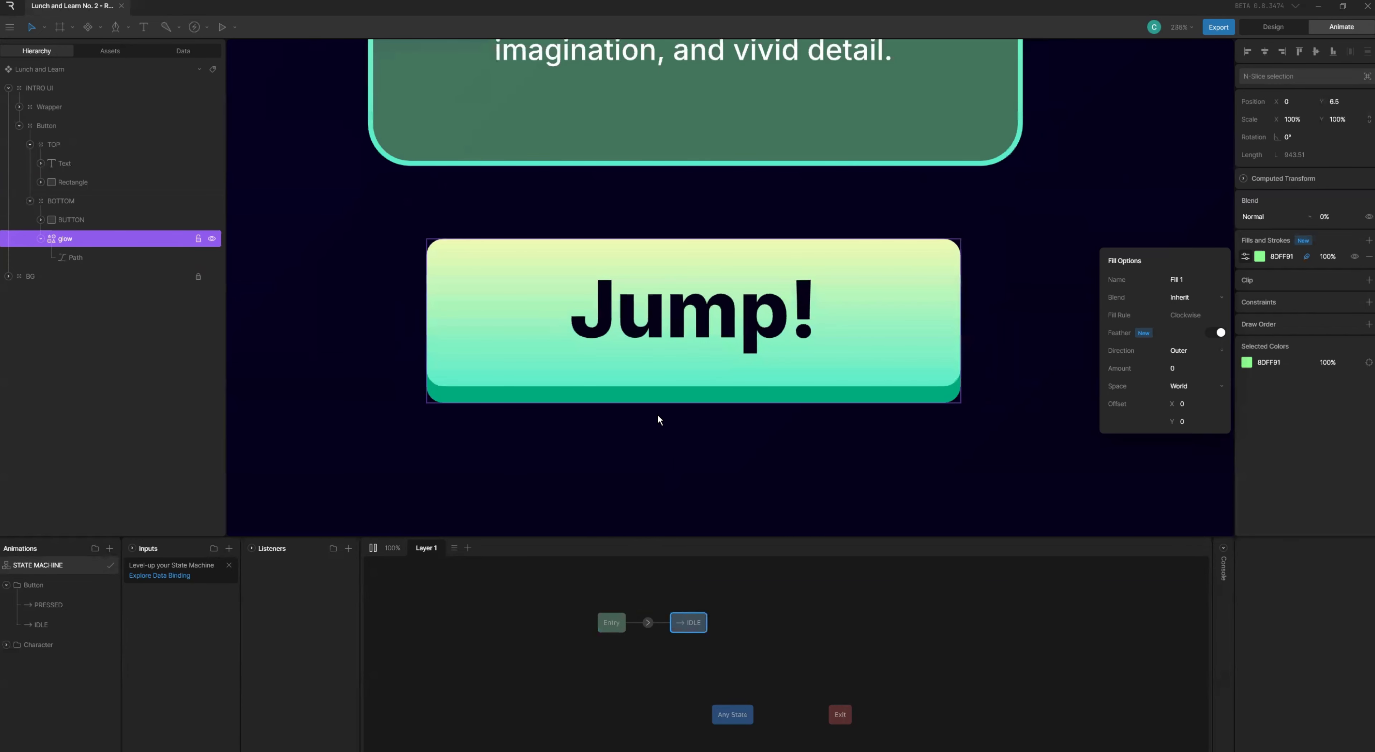
key("space")
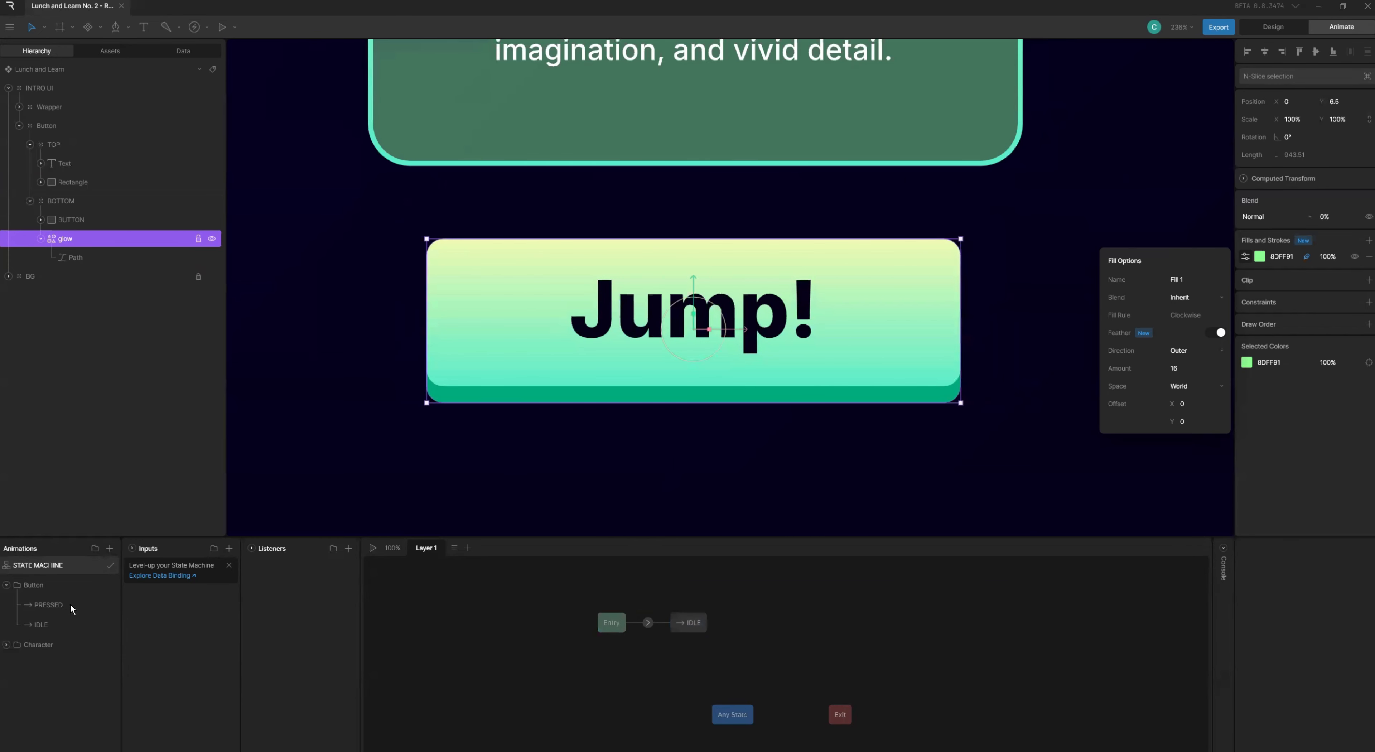
- Add the PRESSED timeline as a state connected from IDLE and play the state machine several times to check the change
left_click_drag(62, 610, 766, 623)
left_click(760, 621)
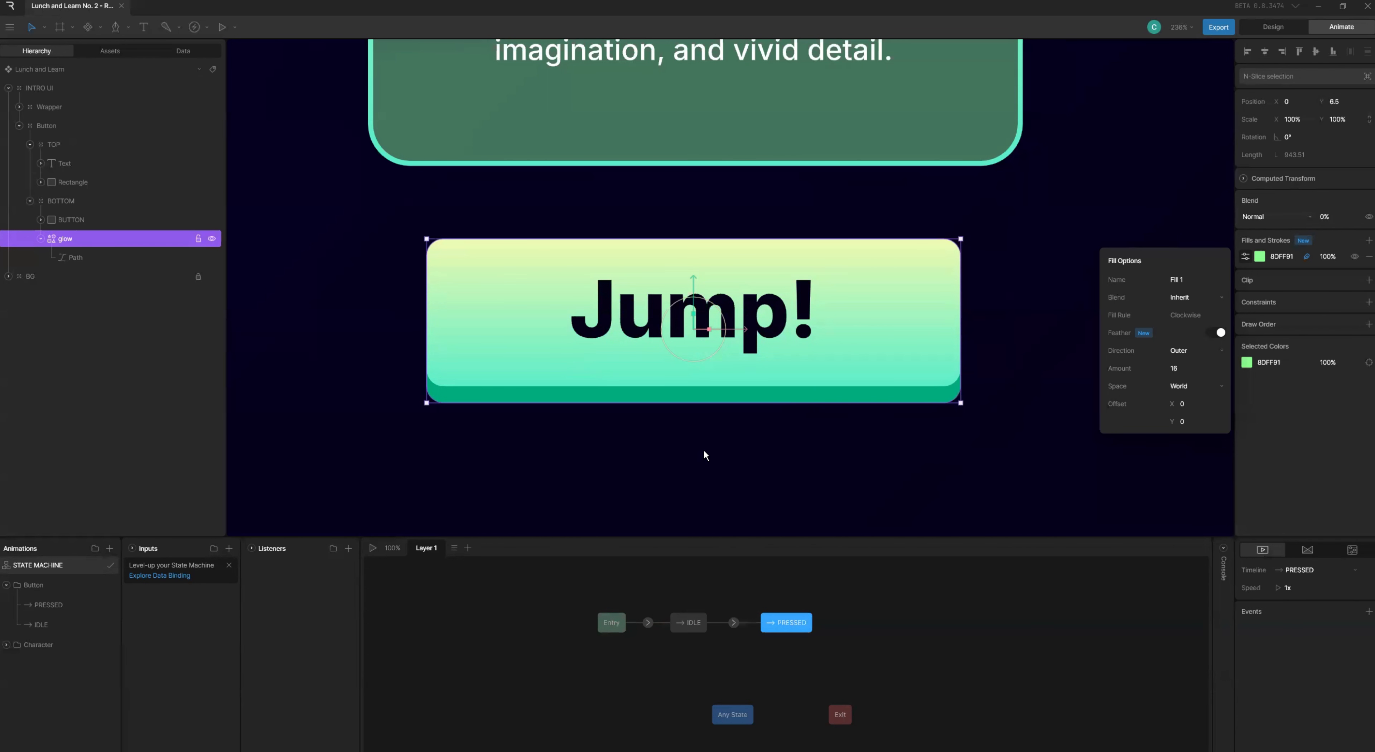
scroll(704, 452, "down", 3)
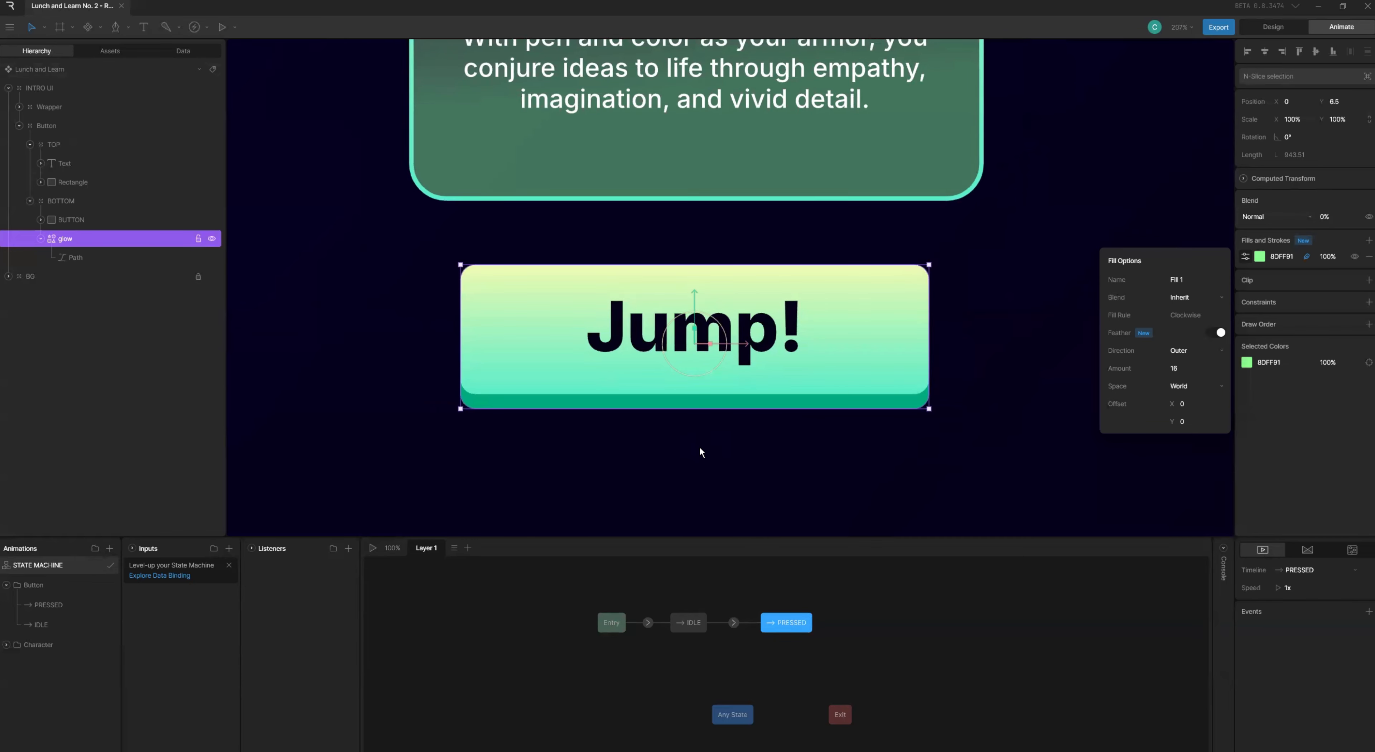
key("space")
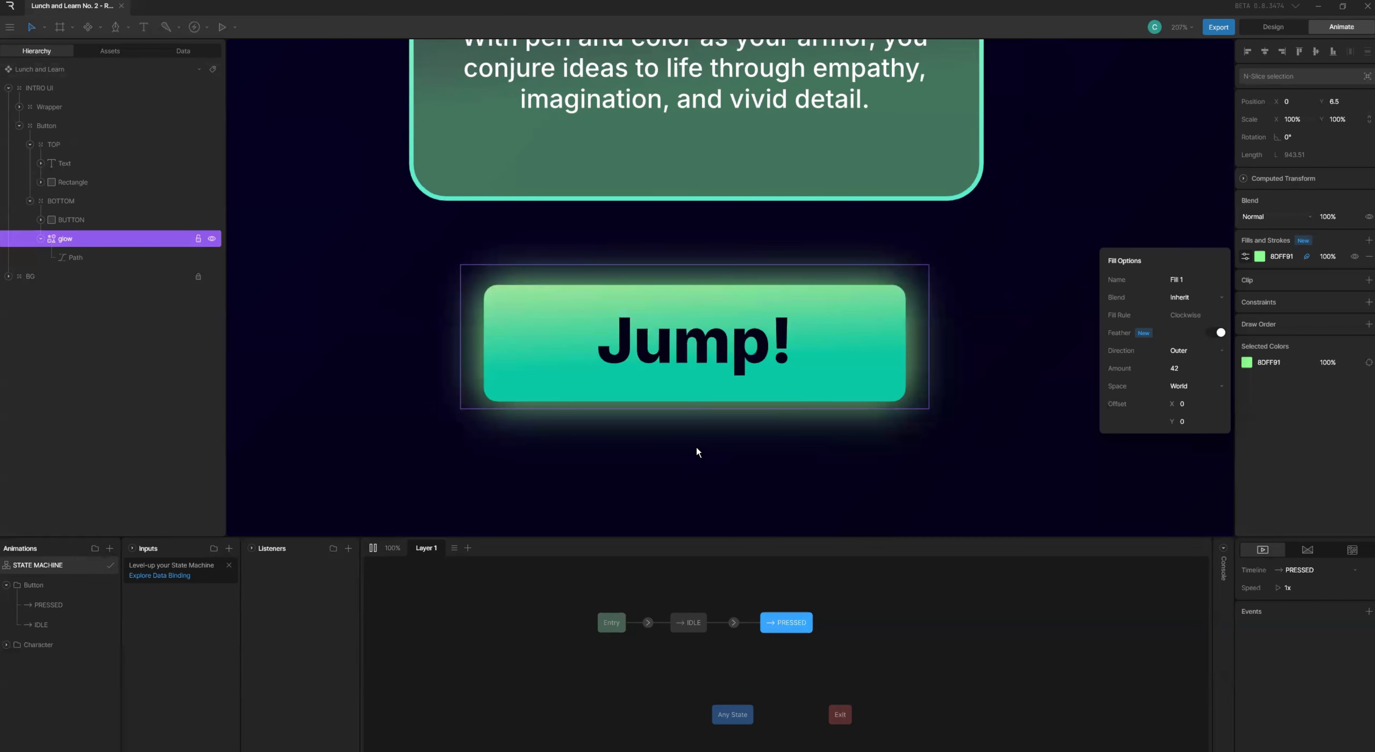
key("space")
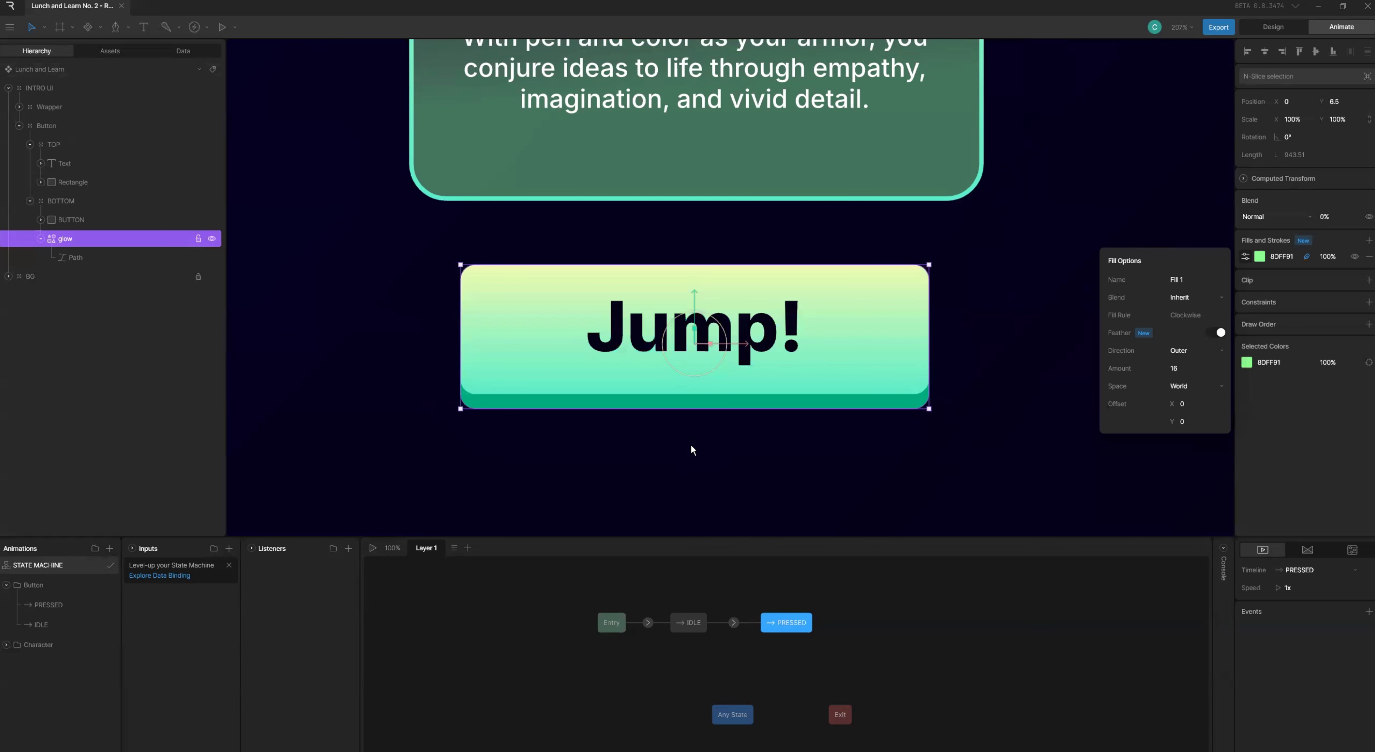
key("space")
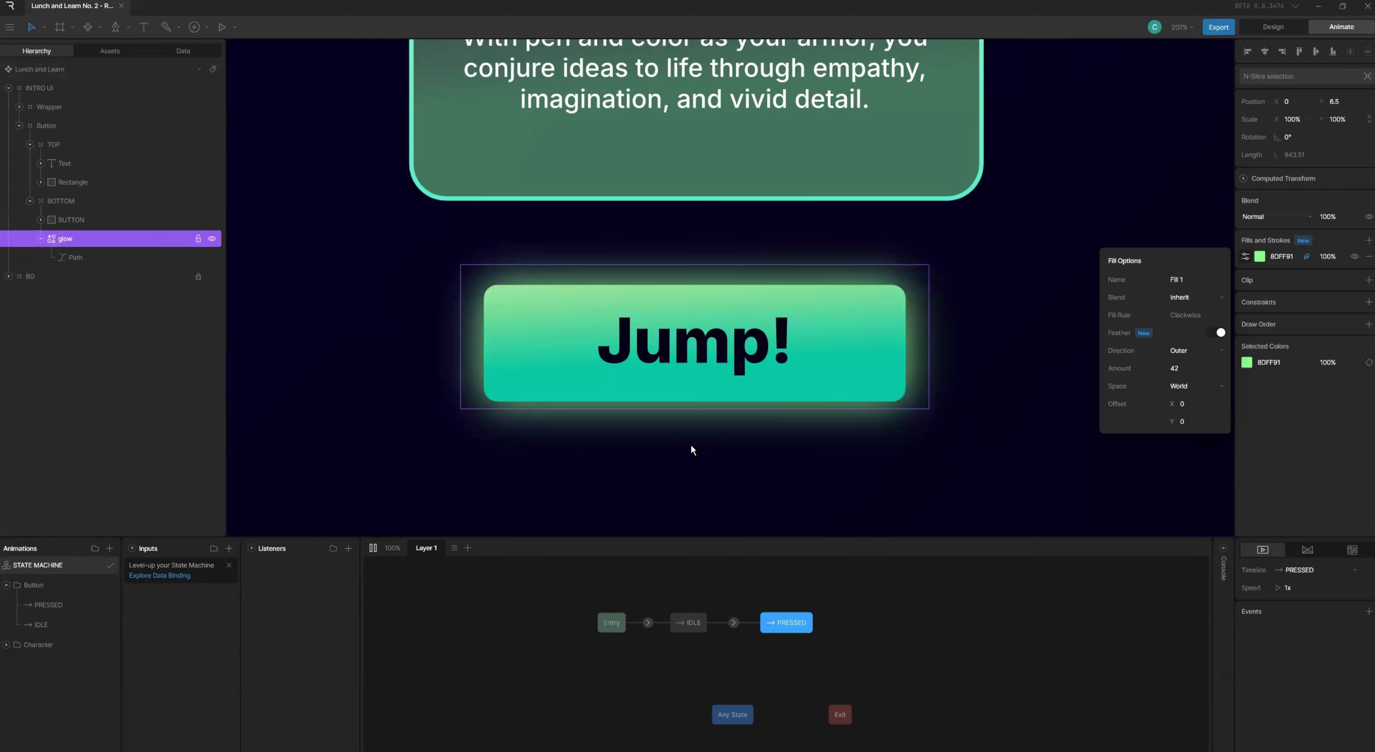
key("space")
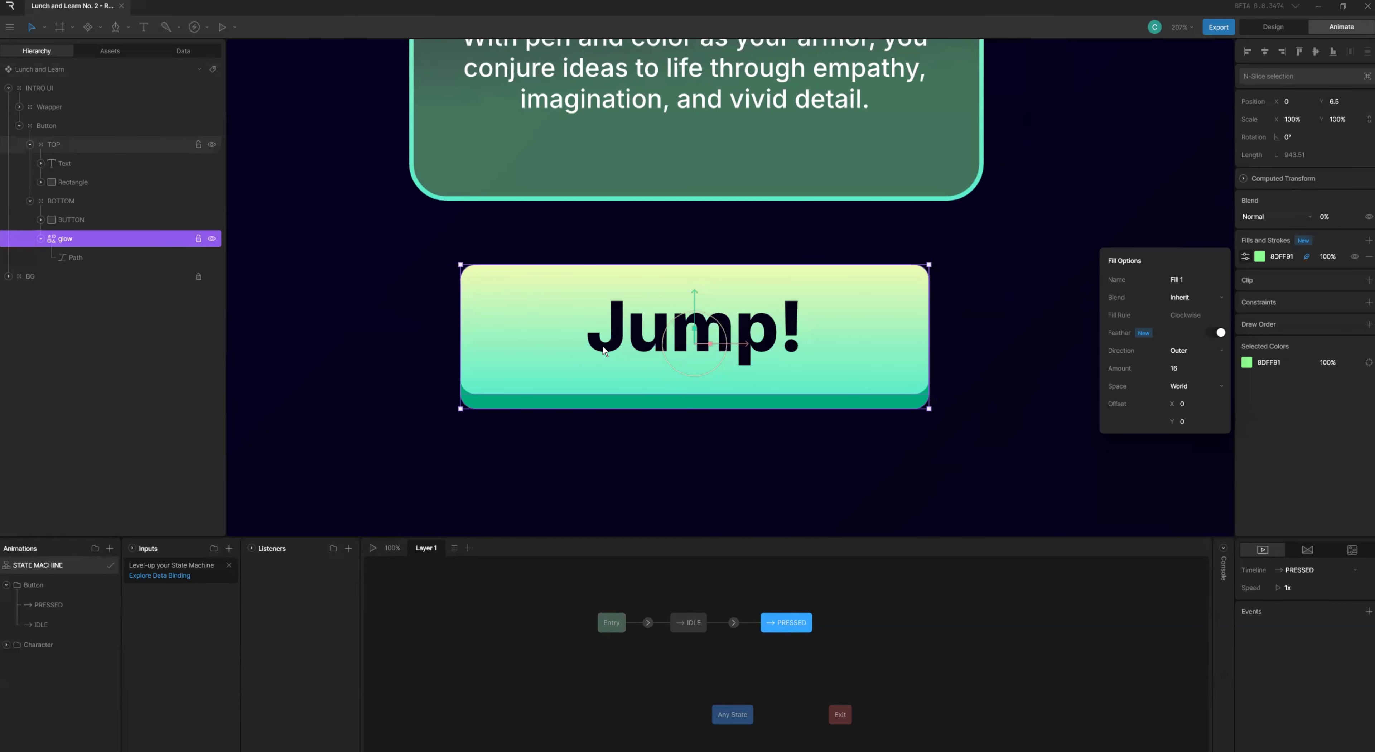
key("space")
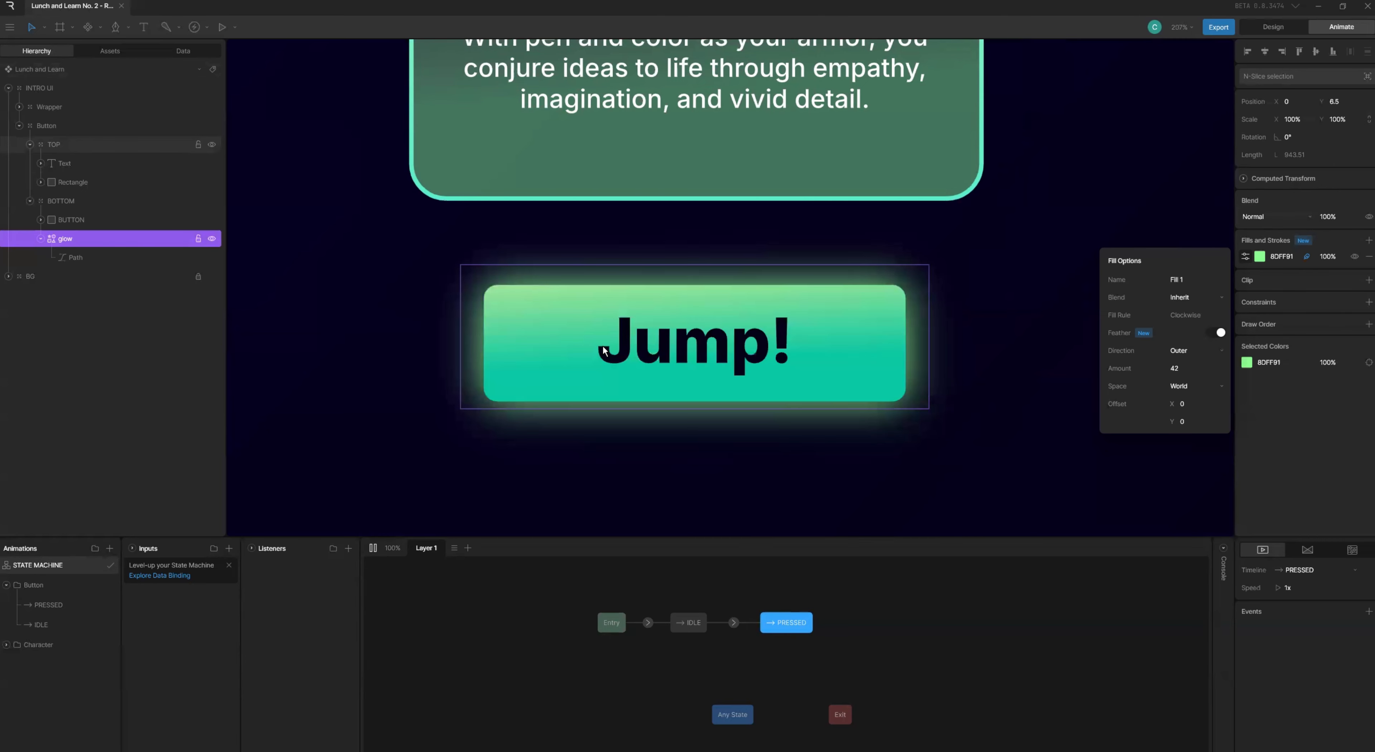
key("space")
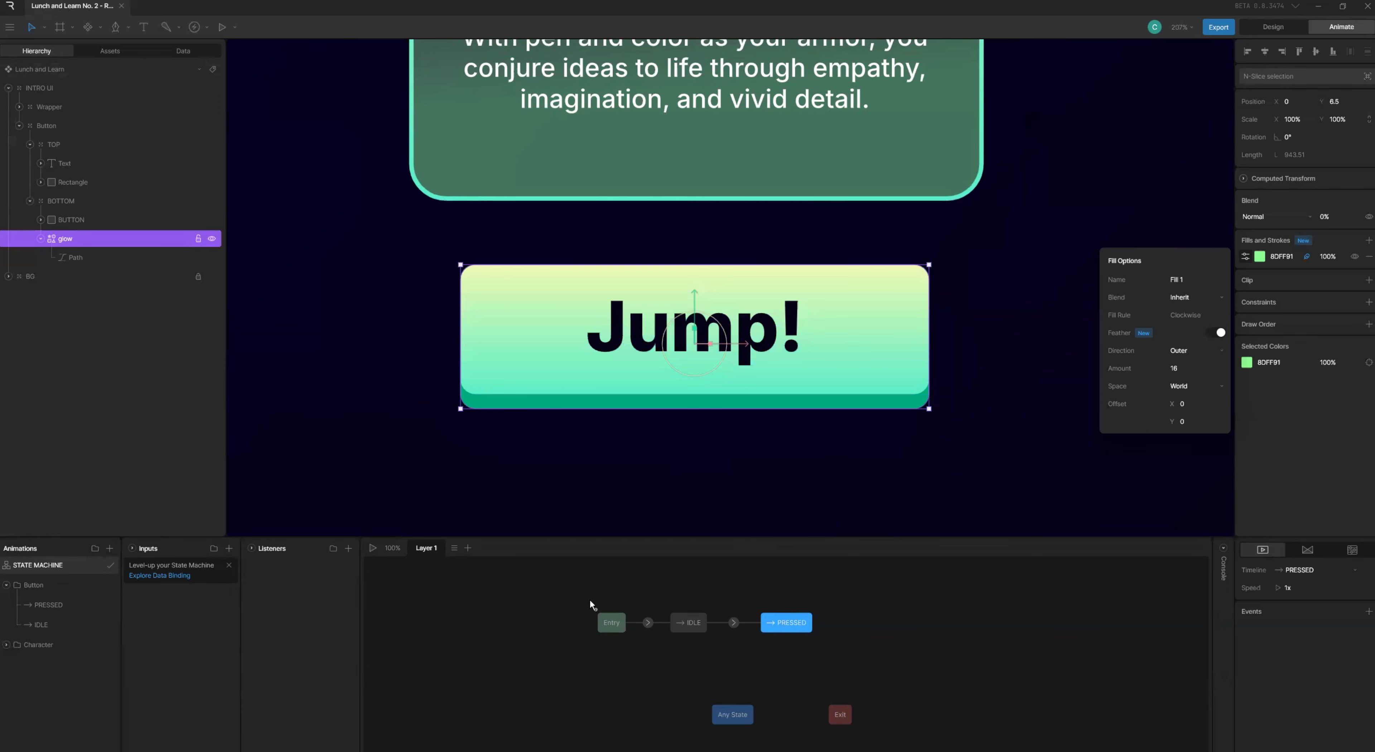
- Create a condition on the IDLE to PRESSED transition
left_click(700, 590)
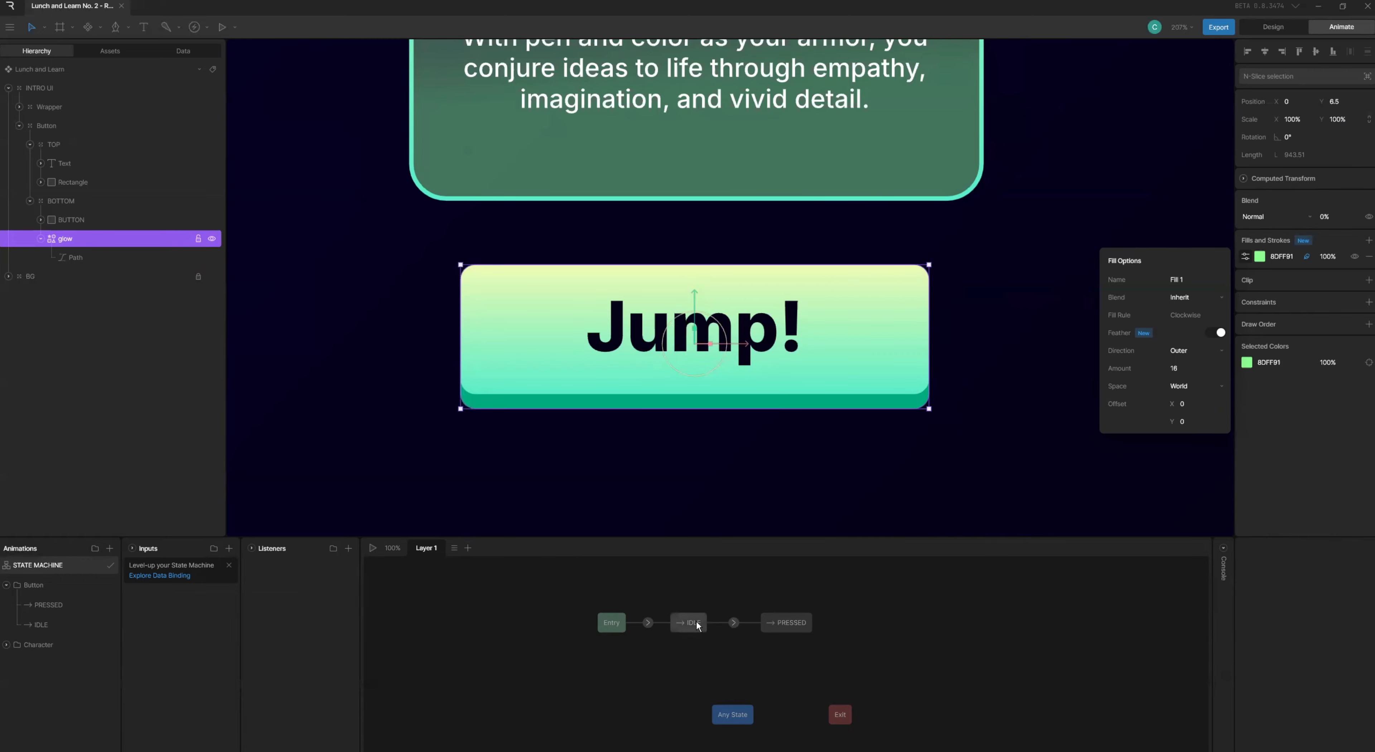
left_click(734, 622)
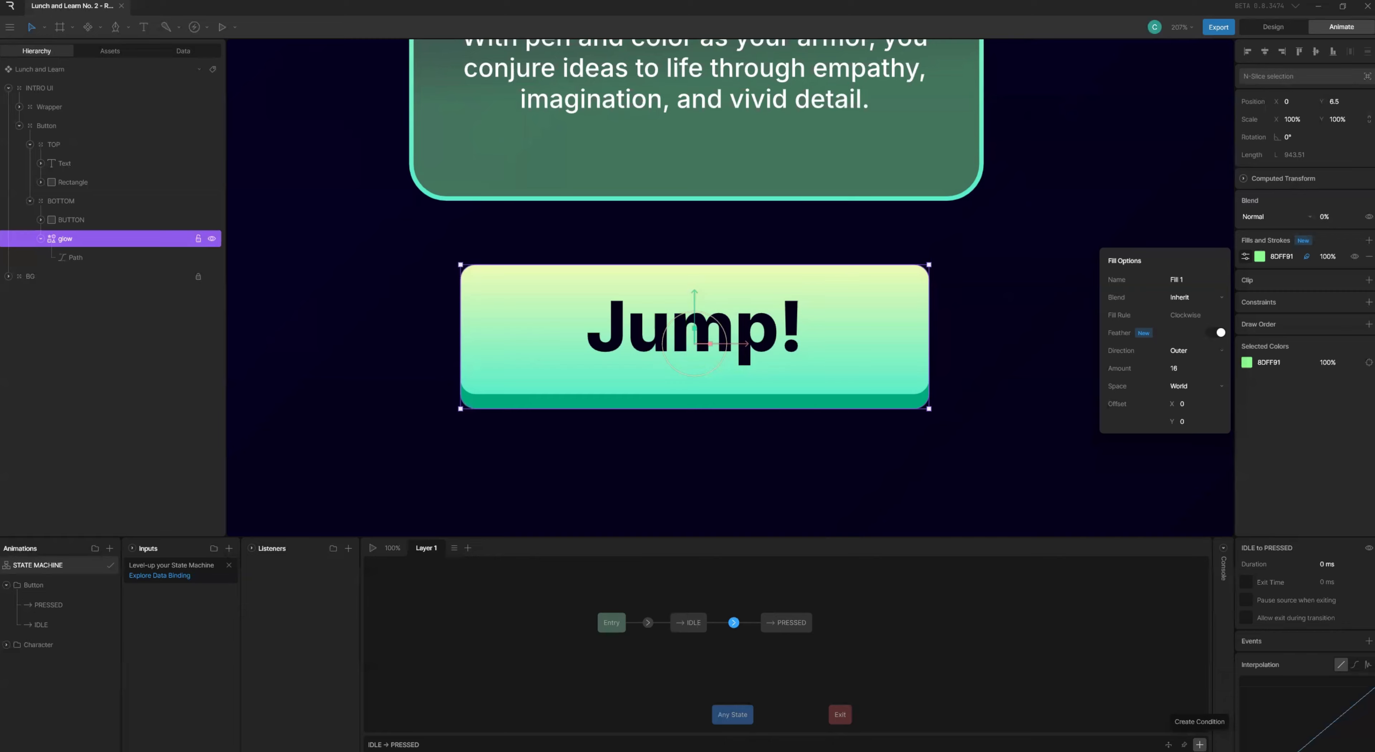
left_click(1200, 744)
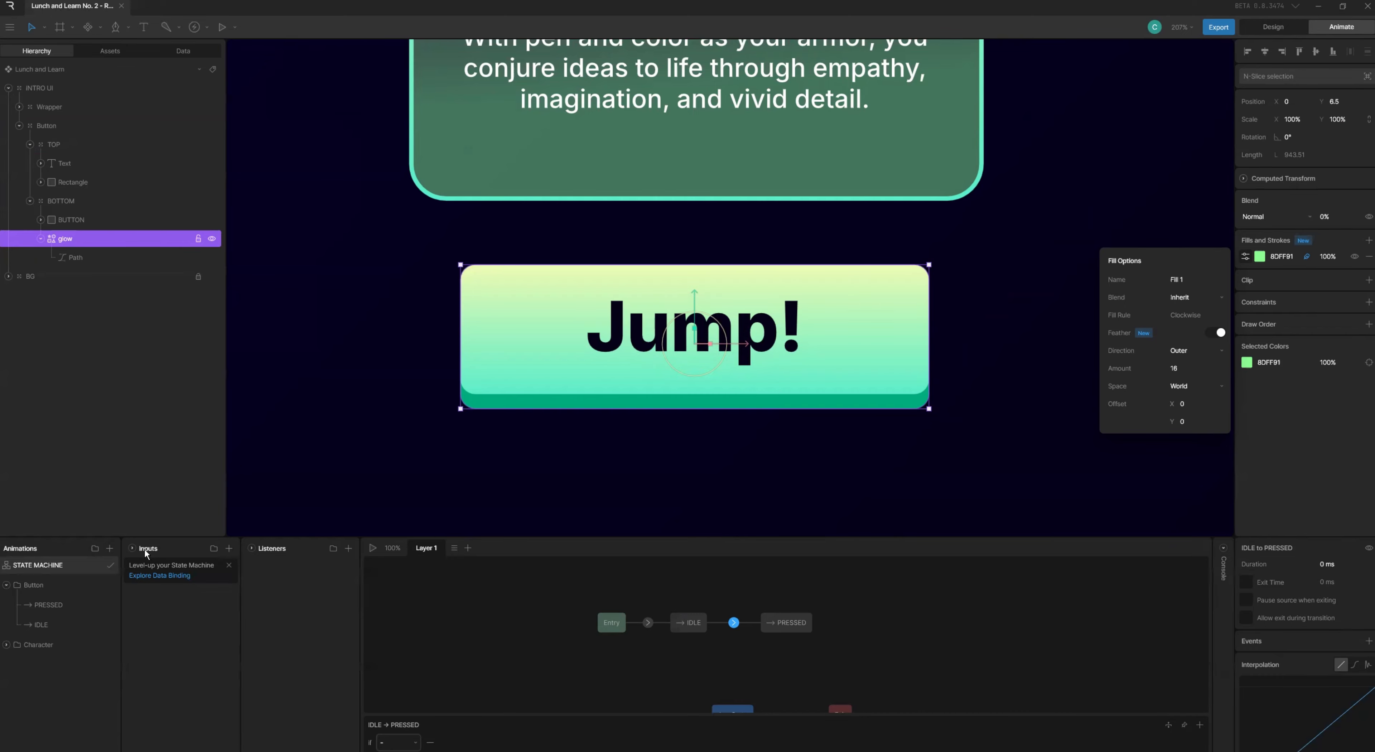
- Add a Number input to the state machine, try changing its value, and delete the input
left_click(230, 548)
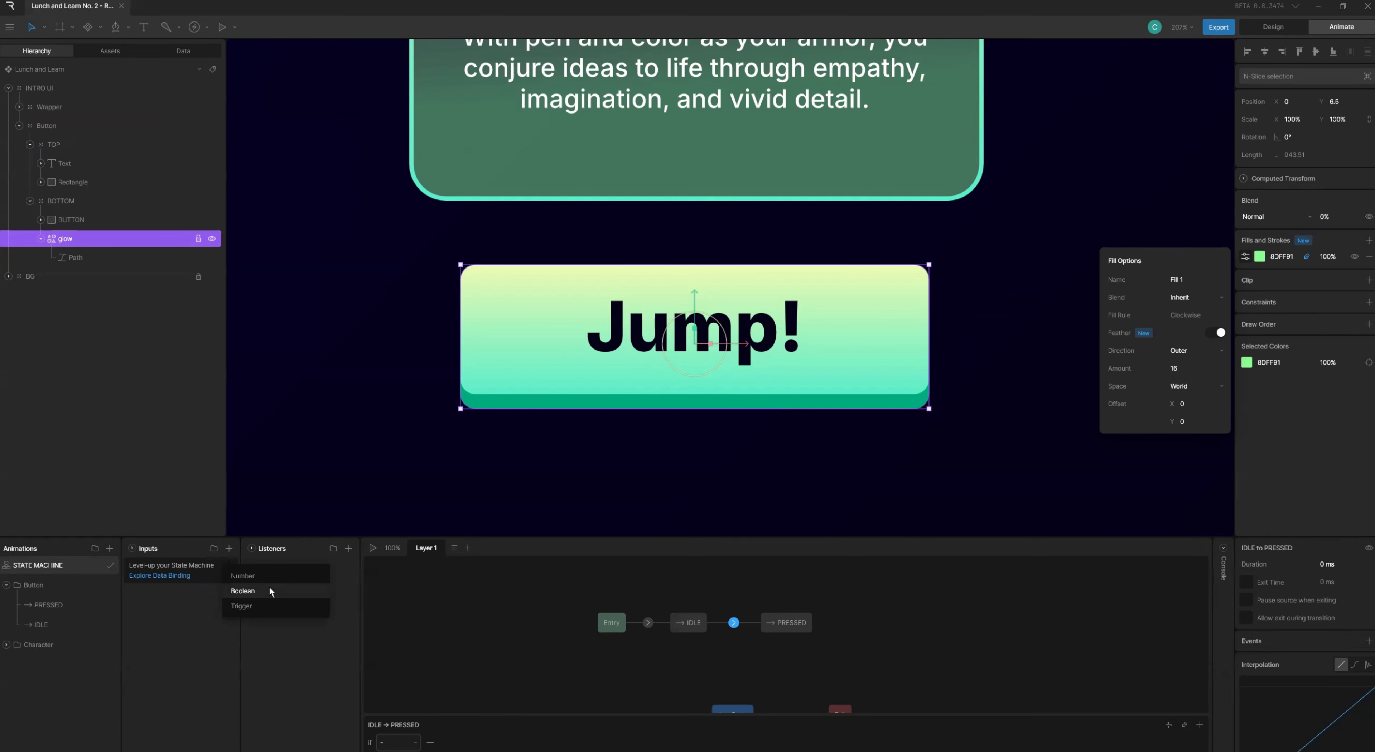
left_click(266, 575)
left_click(208, 594)
type("33")
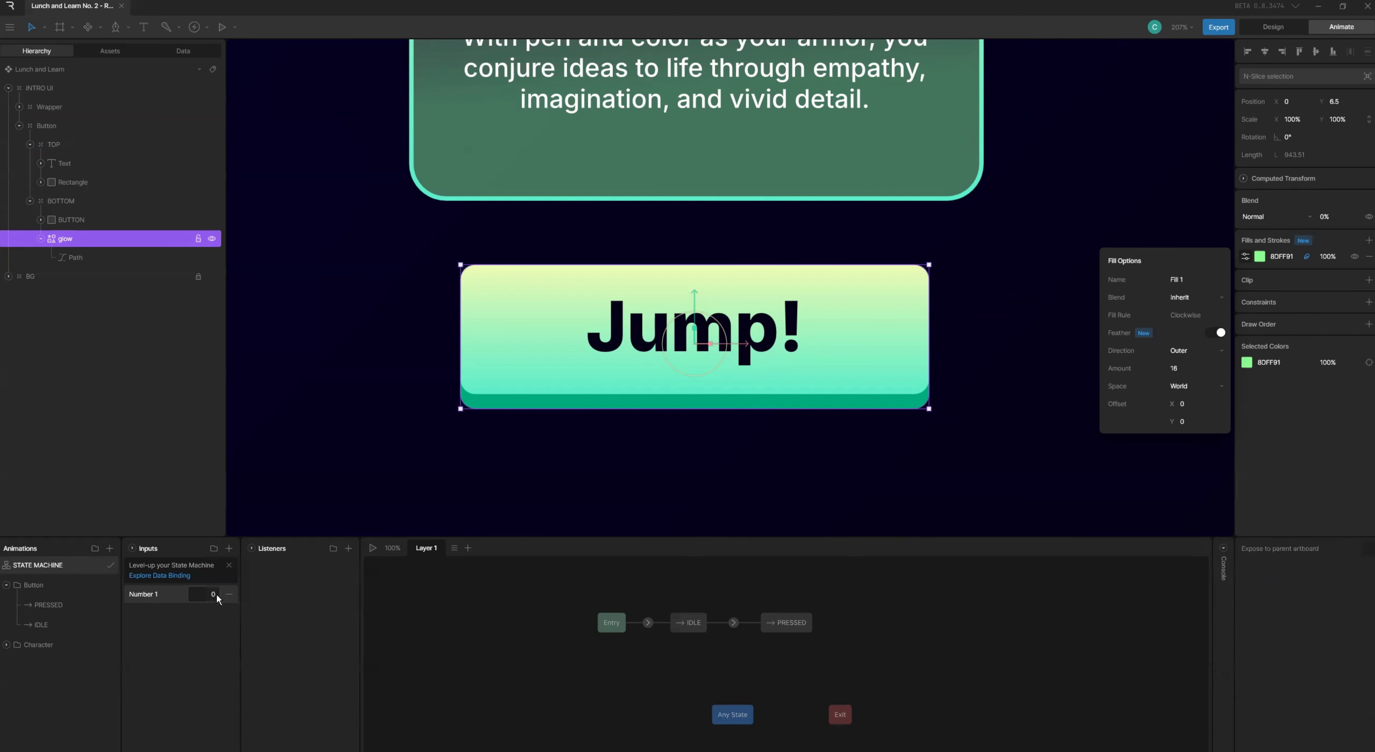
left_click_drag(230, 533, 235, 503)
left_click_drag(219, 596, 219, 638)
left_click(229, 594)
- Add a Boolean input to the state machine and delete it
left_click(229, 548)
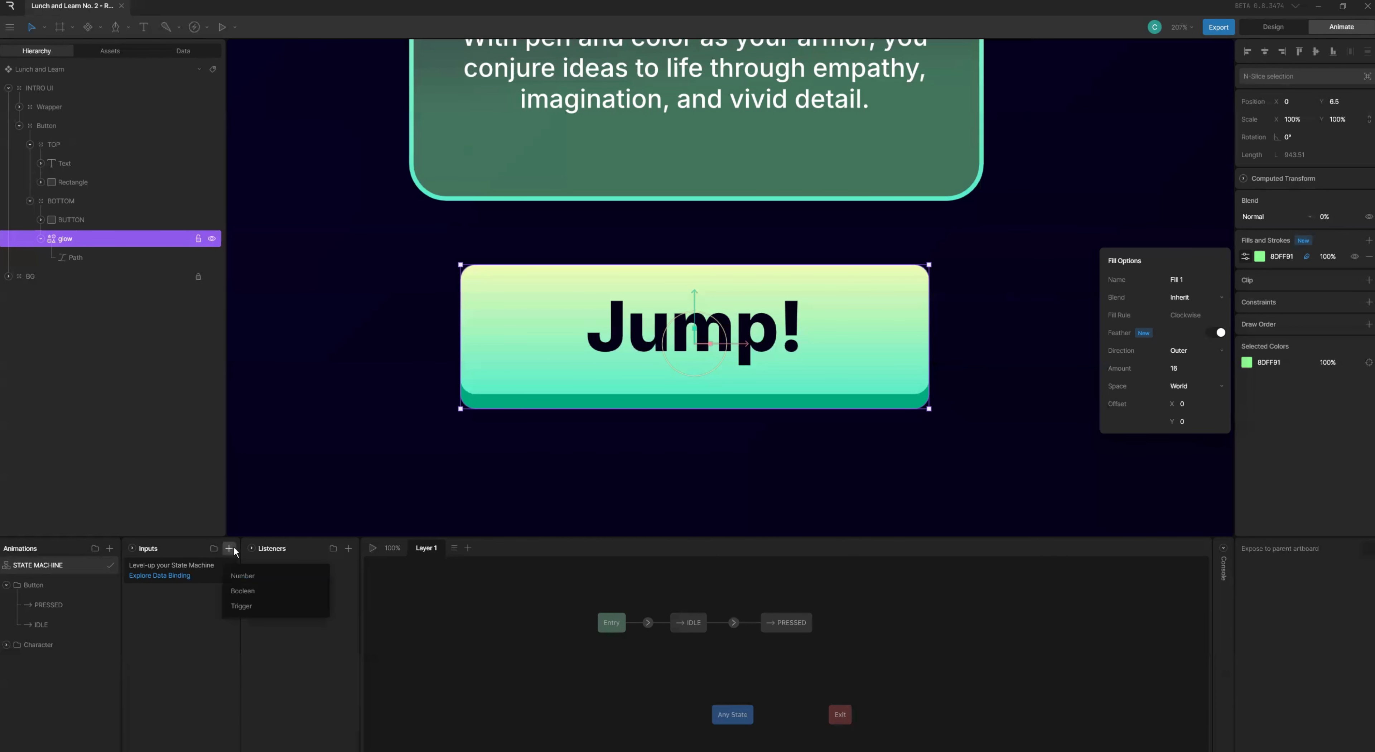
left_click(254, 591)
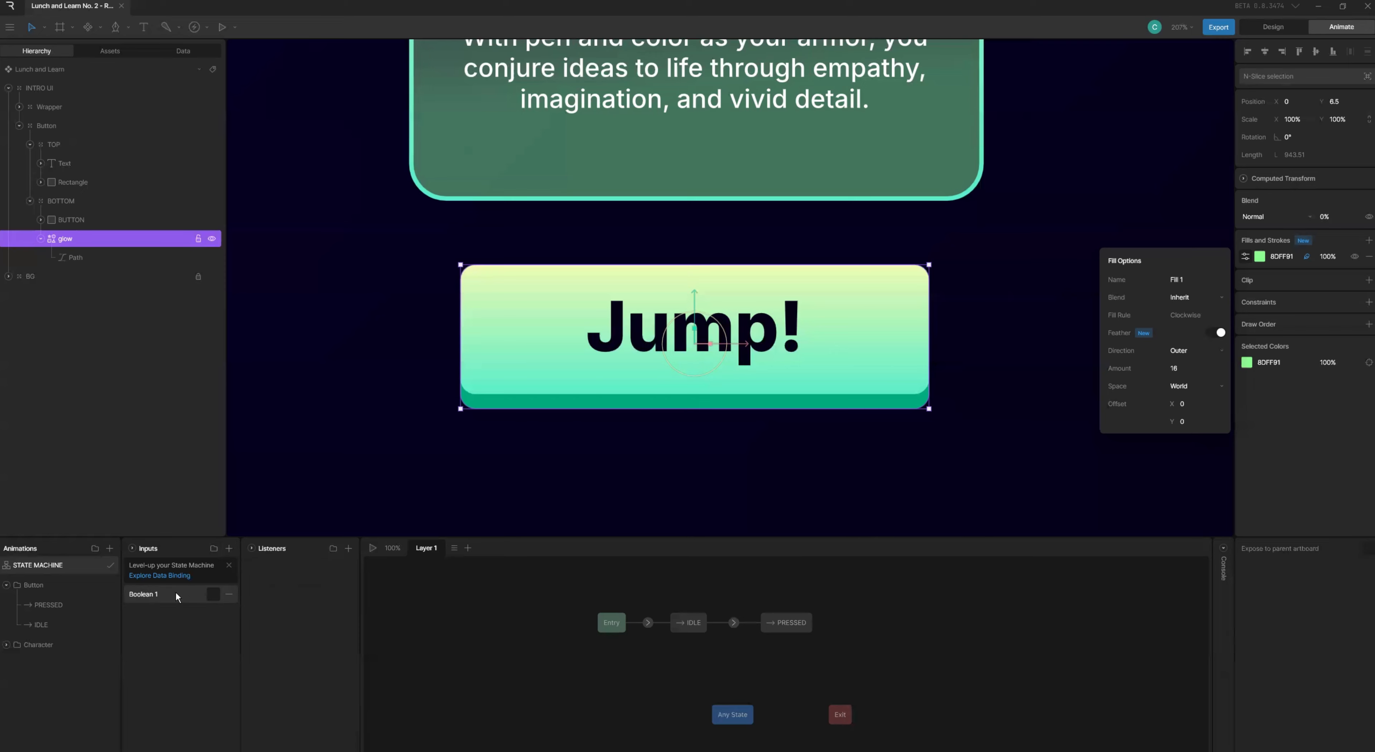
left_click(233, 591)
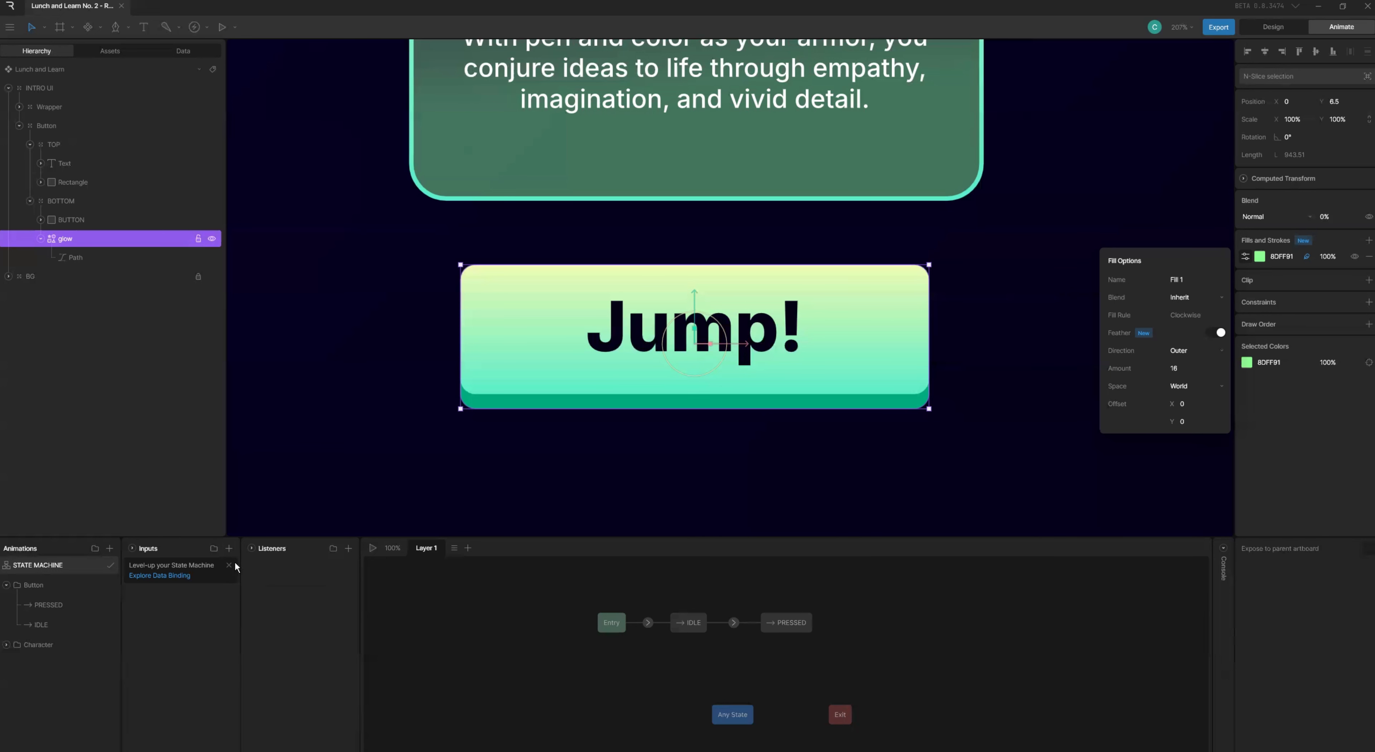
- Add a Trigger input to the state machine and name it Jump
left_click(229, 548)
left_click(253, 605)
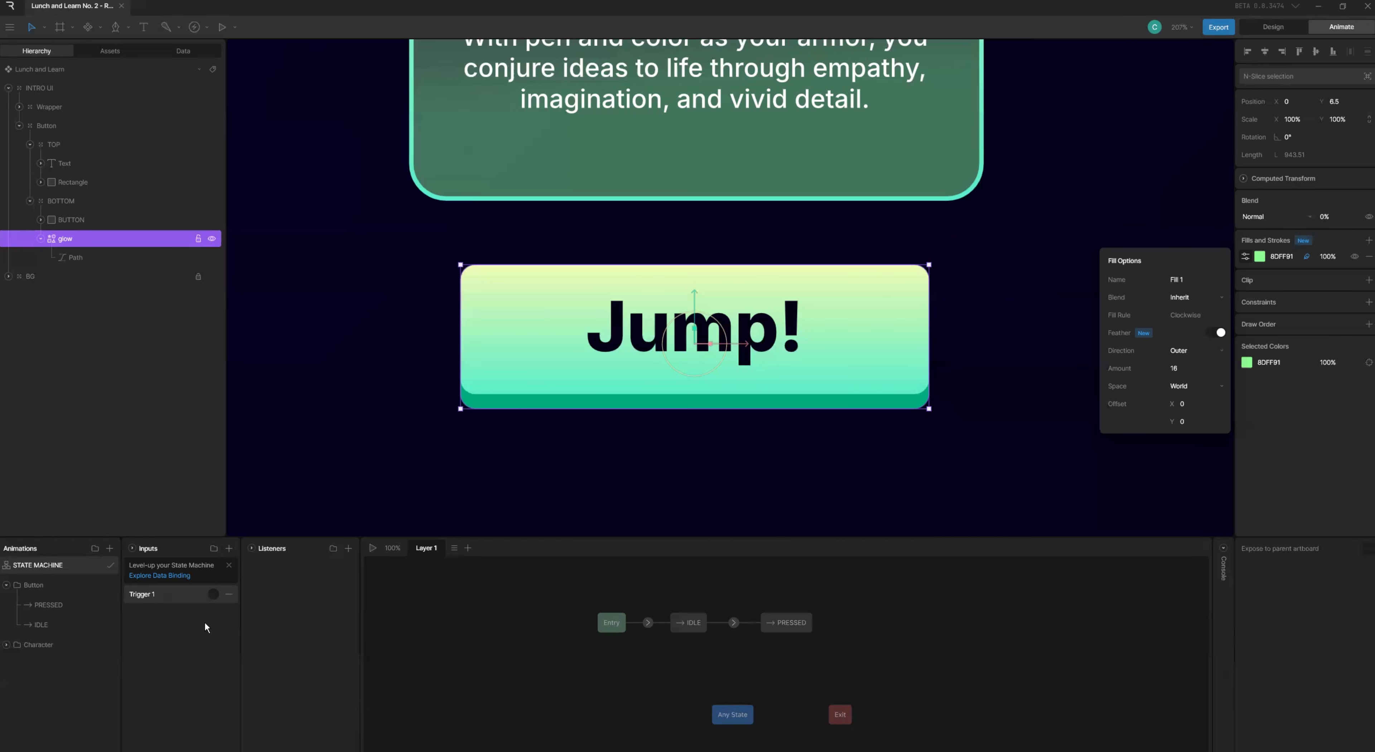
double_click(156, 597)
type("Jump")
- Add a condition to the IDLE to PRESSED transition that uses the Jump trigger
left_click(734, 622)
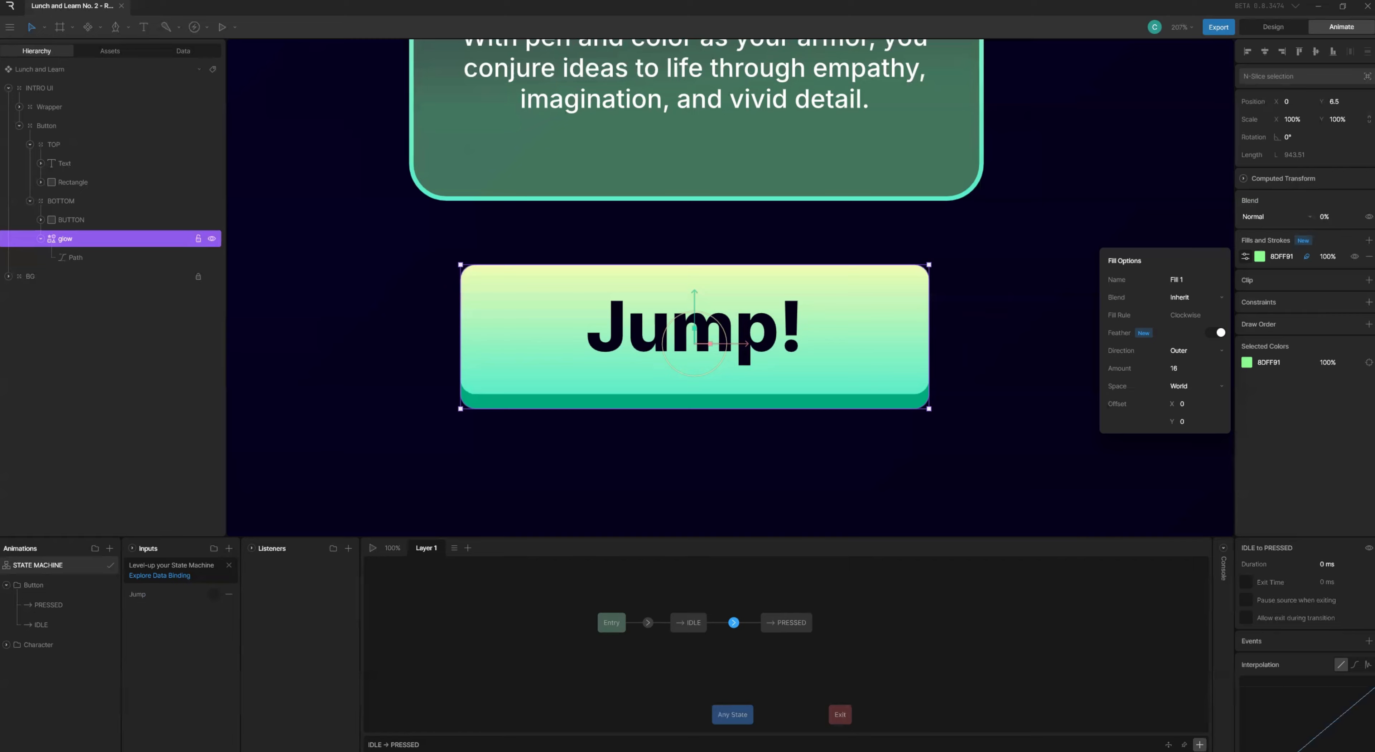
left_click(1200, 744)
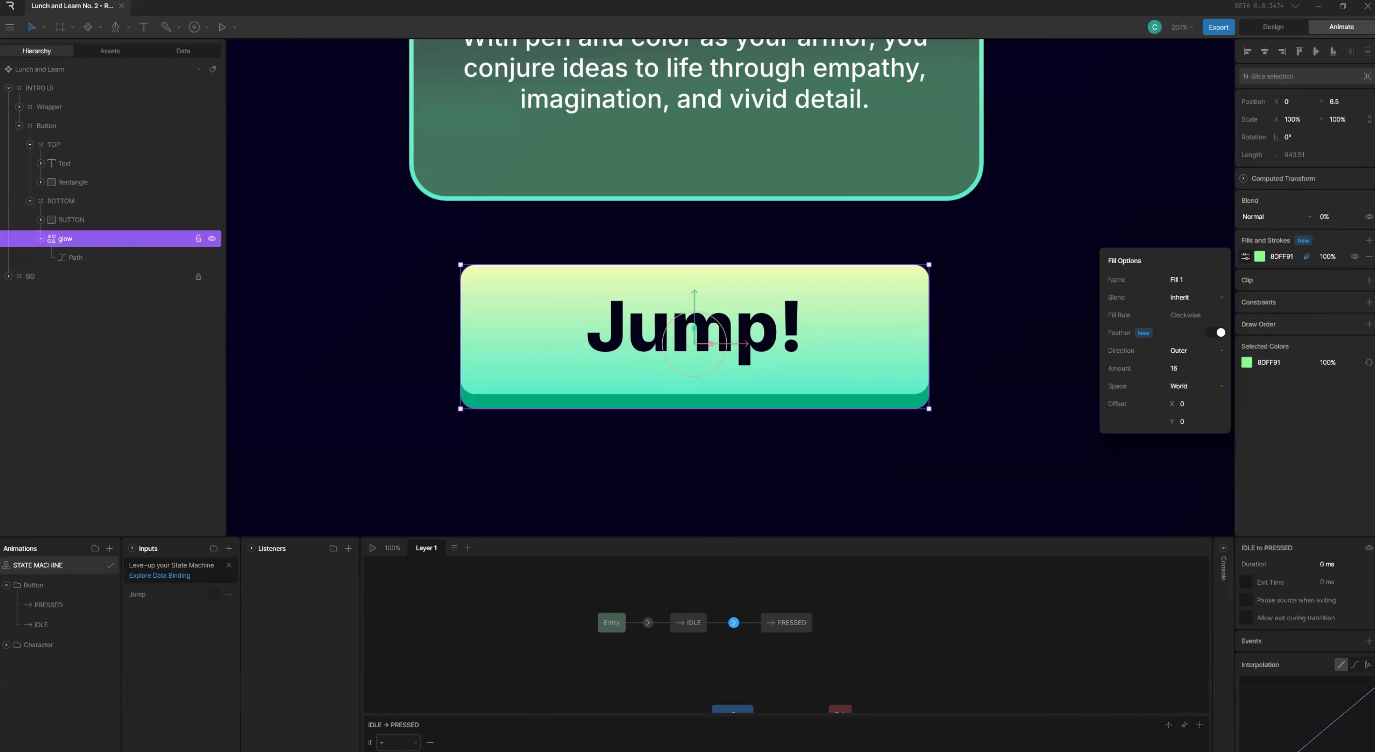
left_click(397, 742)
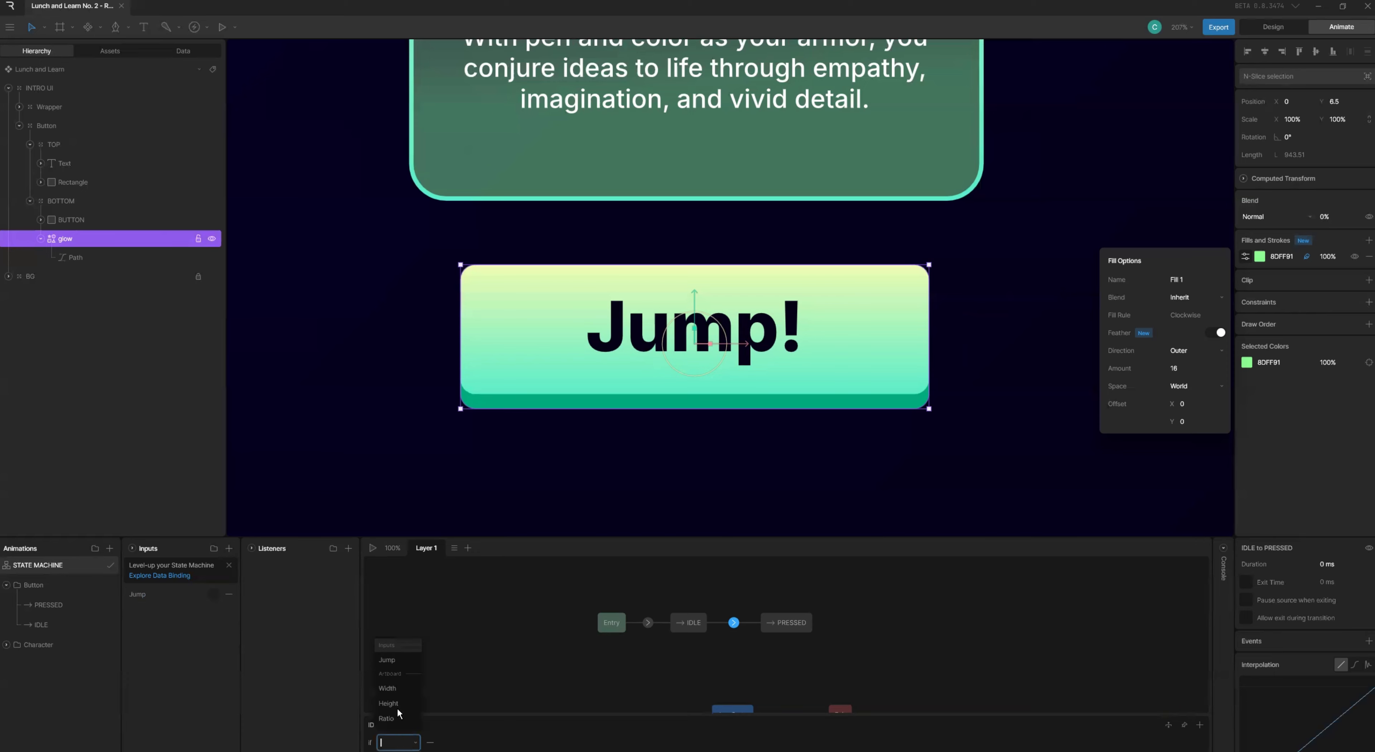
left_click(402, 661)
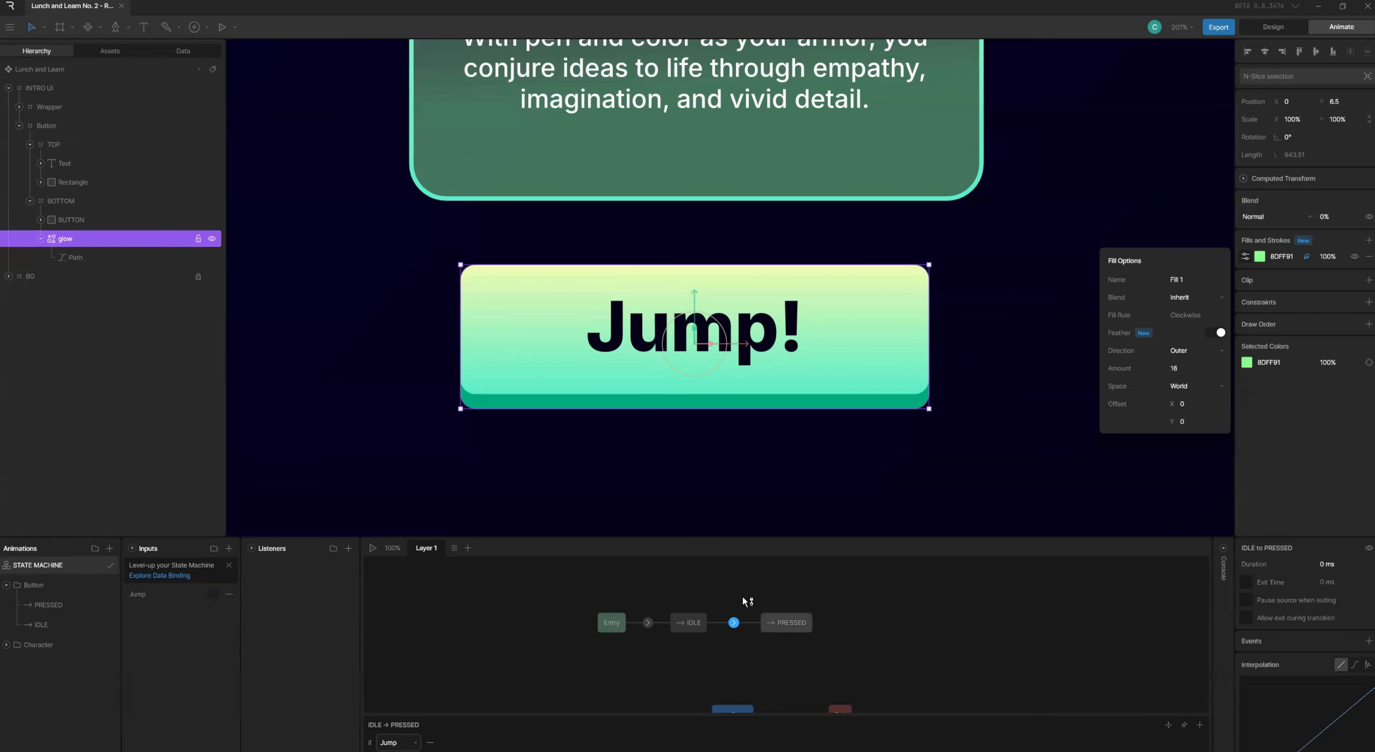
- Play the state machine to check the IDLE to PRESSED transition, and deselect the transition
left_click(671, 485)
scroll(671, 484, "down", 2)
key("space")
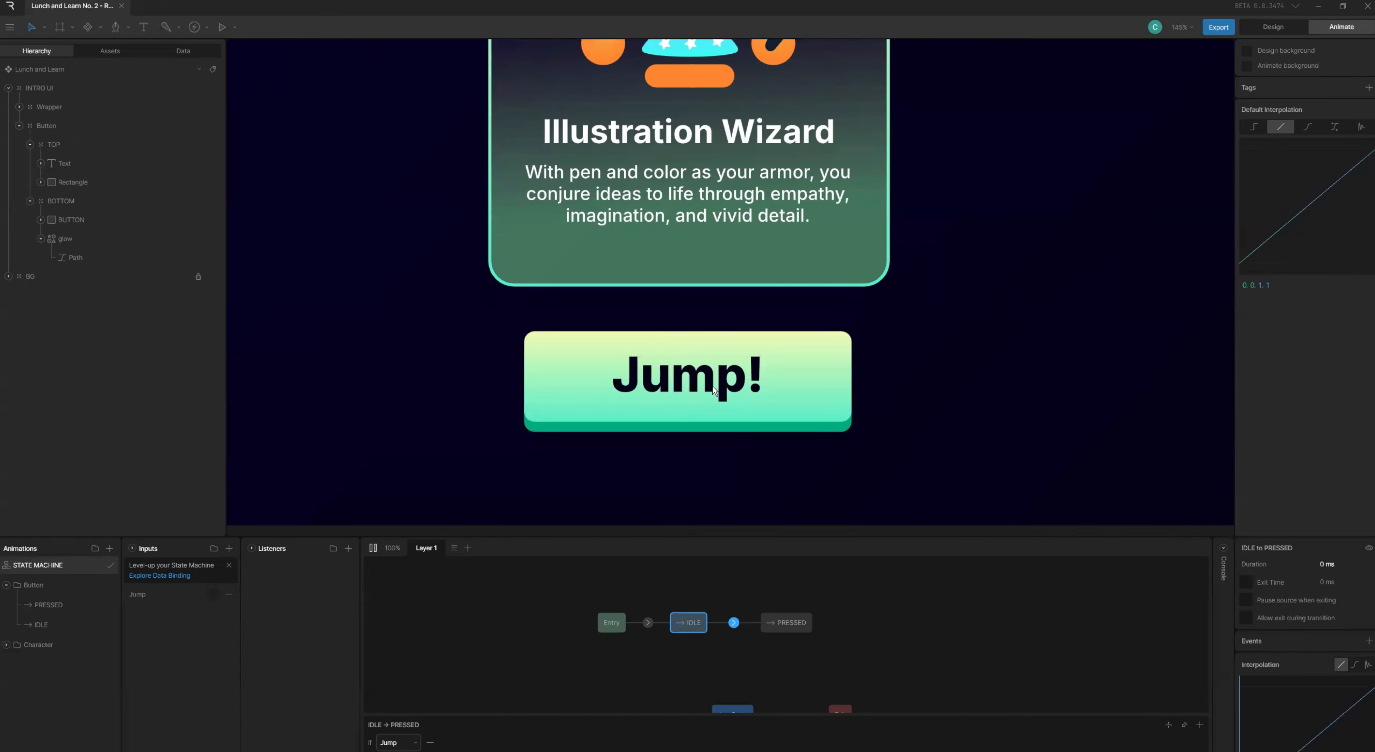
left_click(573, 623)
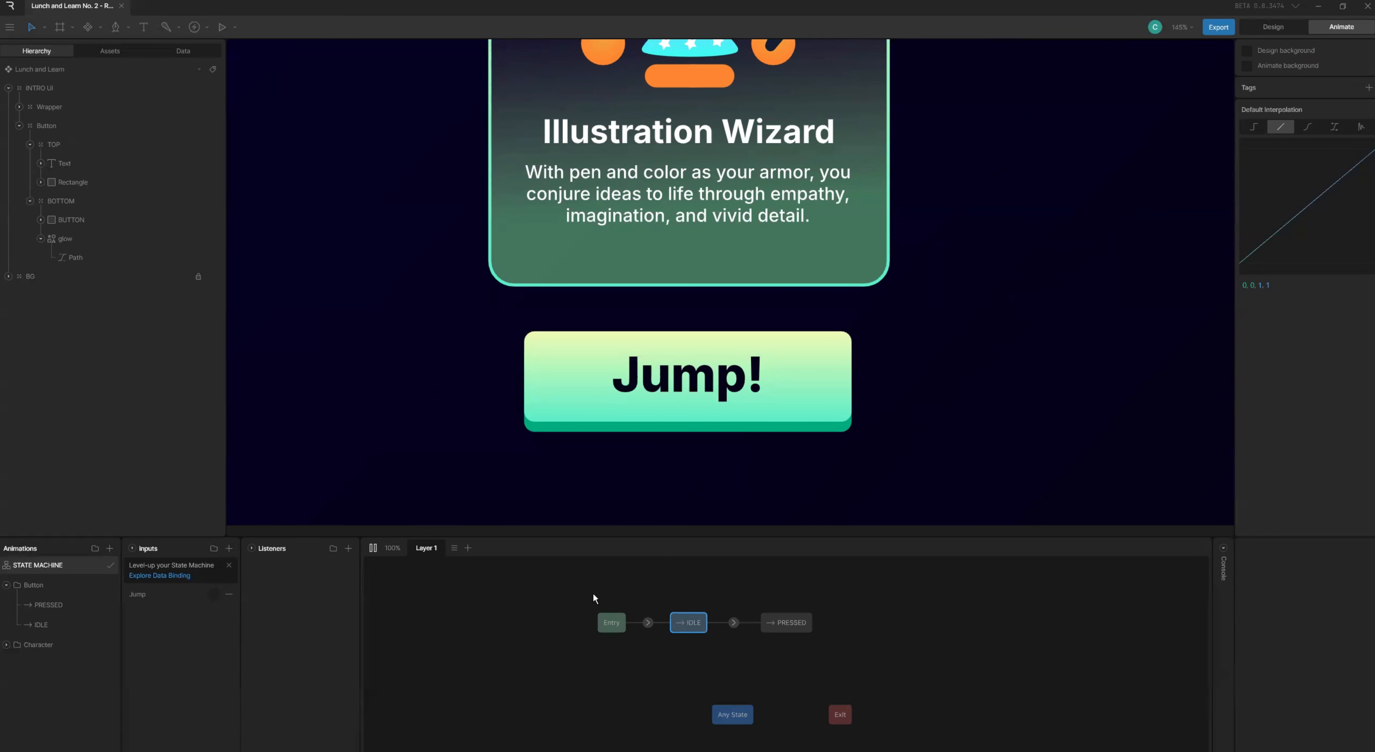
left_click(348, 549)
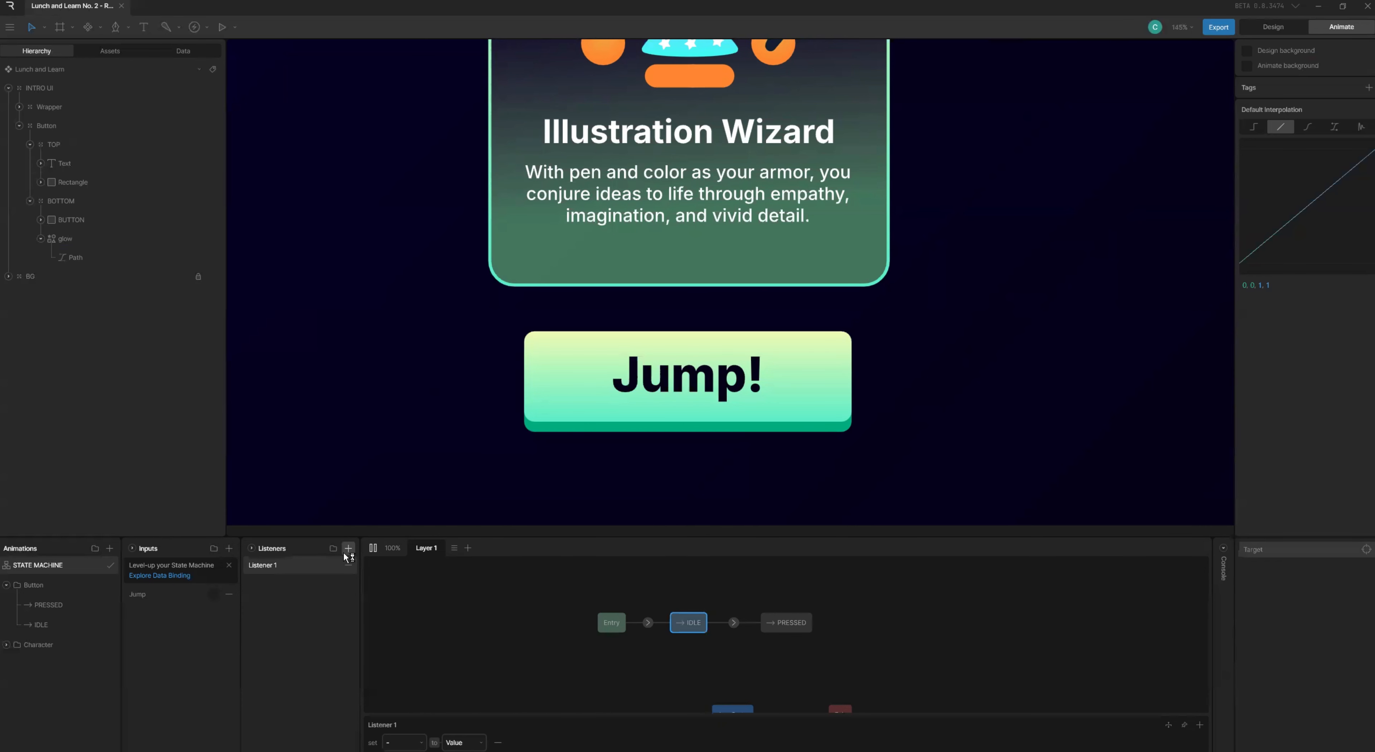
left_click(346, 567)
left_click(251, 548)
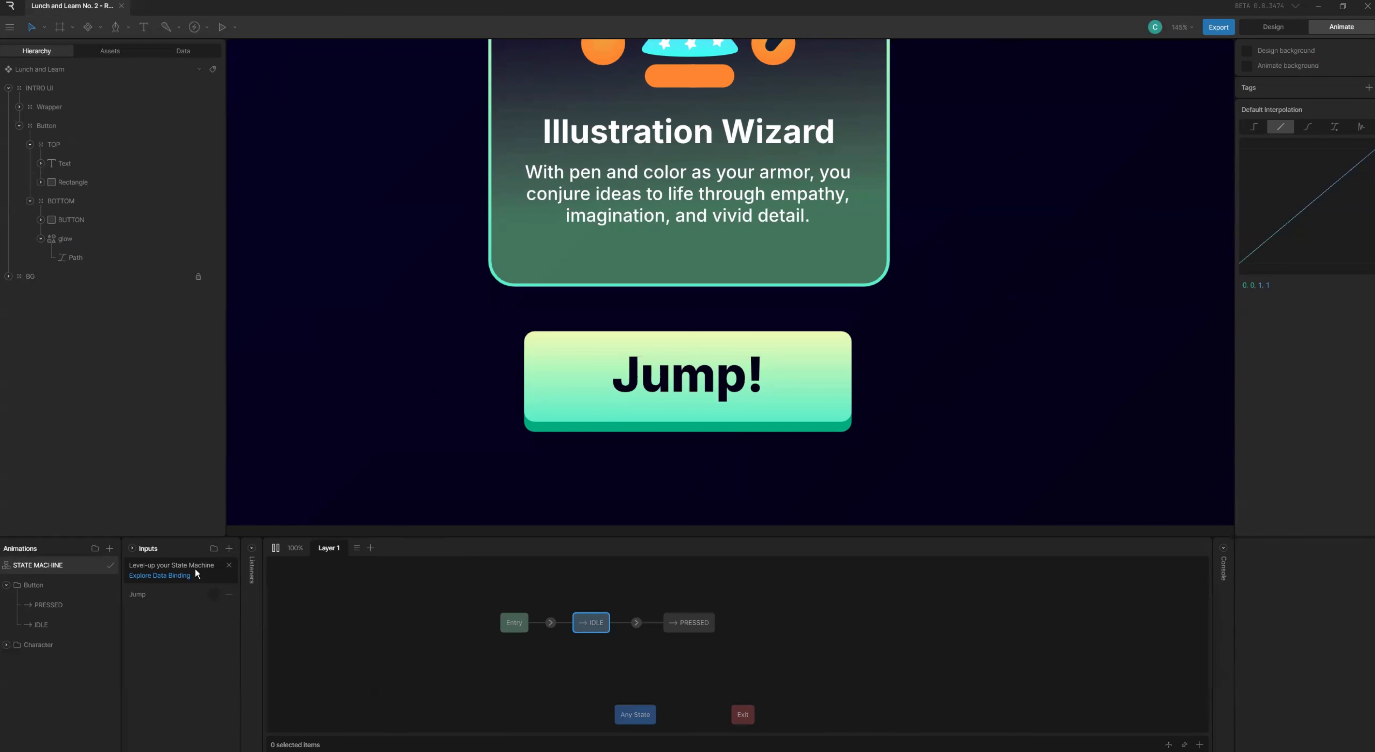
left_click(251, 547)
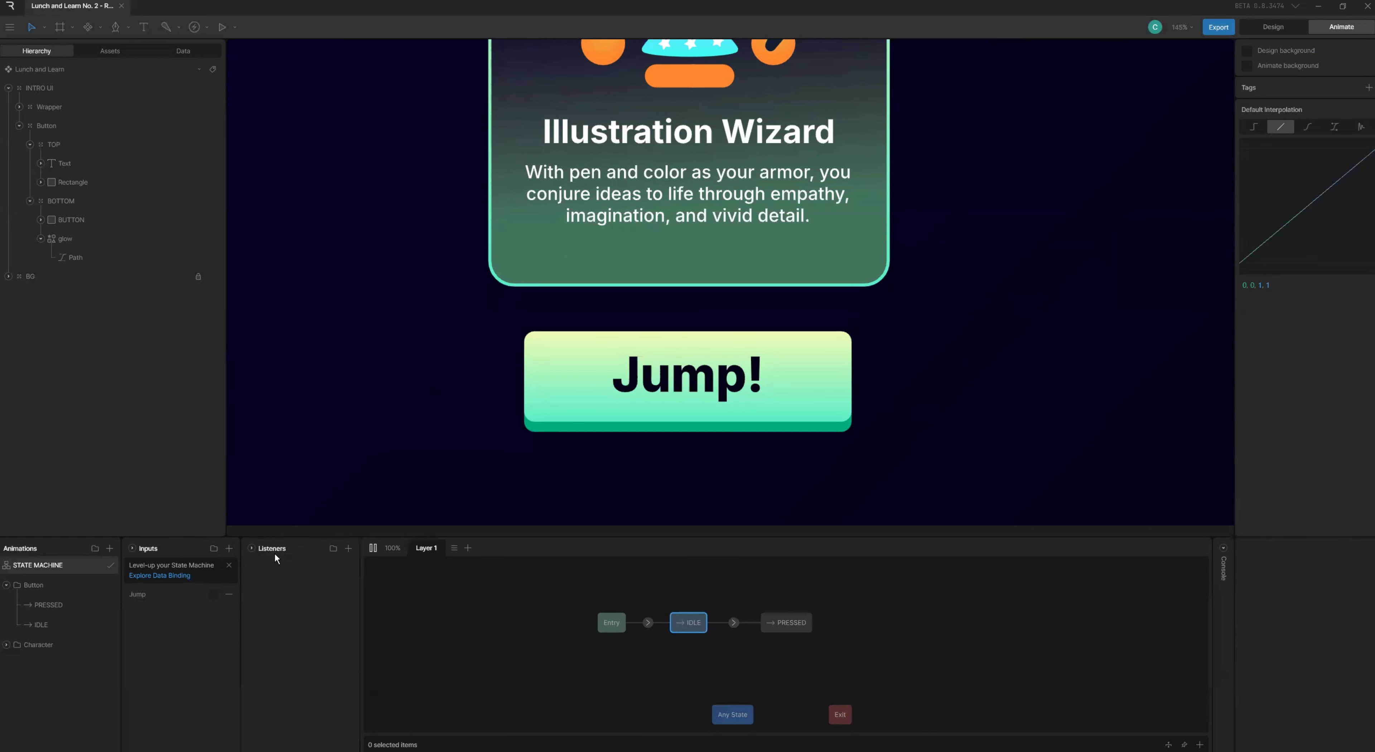
left_click(253, 548)
left_click(253, 548)
- Add a listener named Jump Listener and target it at the BOTTOM group
left_click(349, 549)
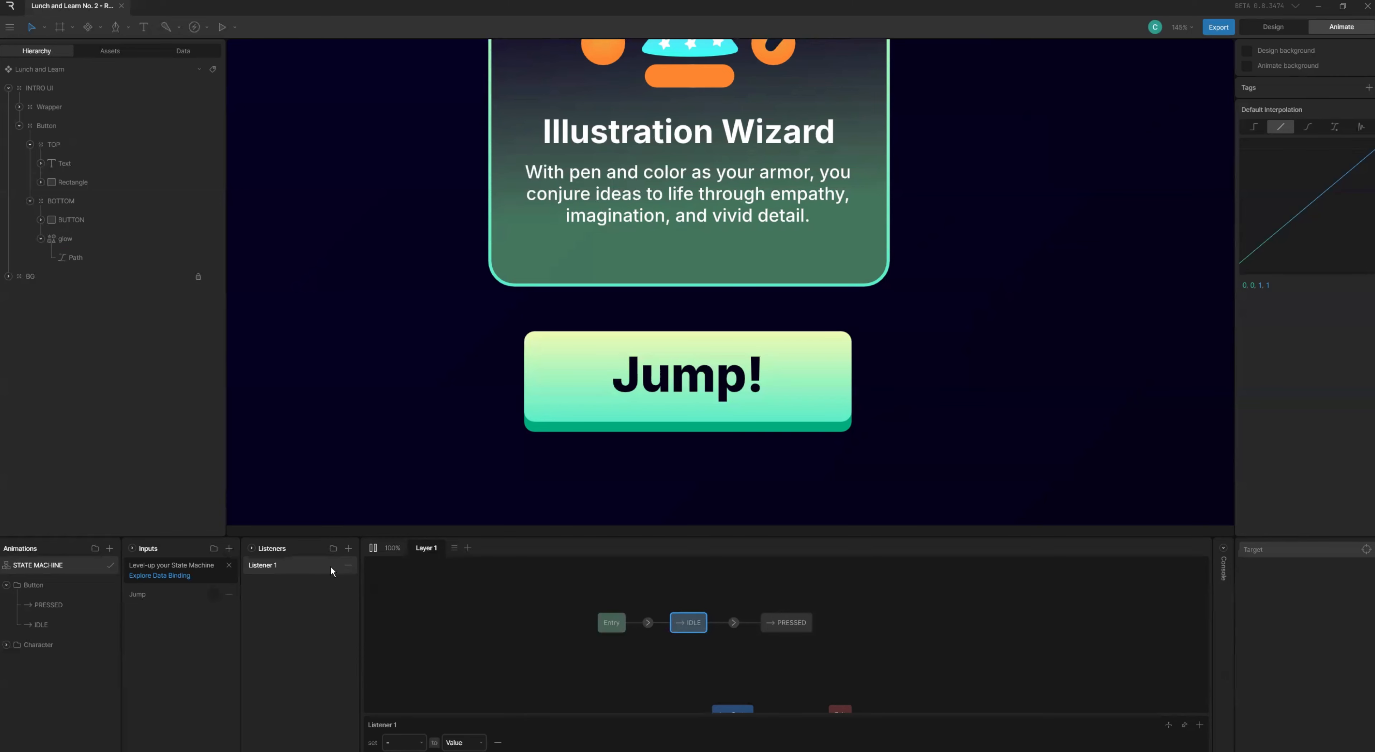
double_click(279, 564)
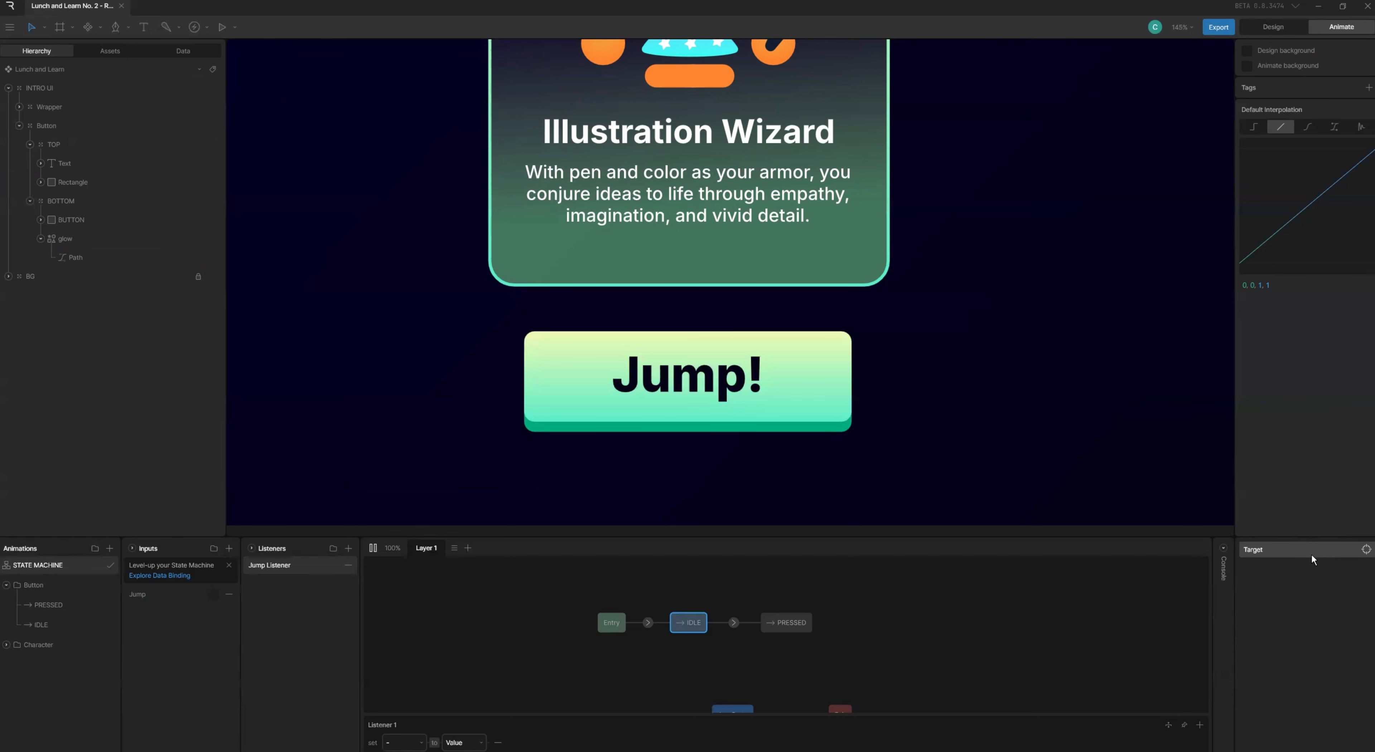
left_click(1287, 550)
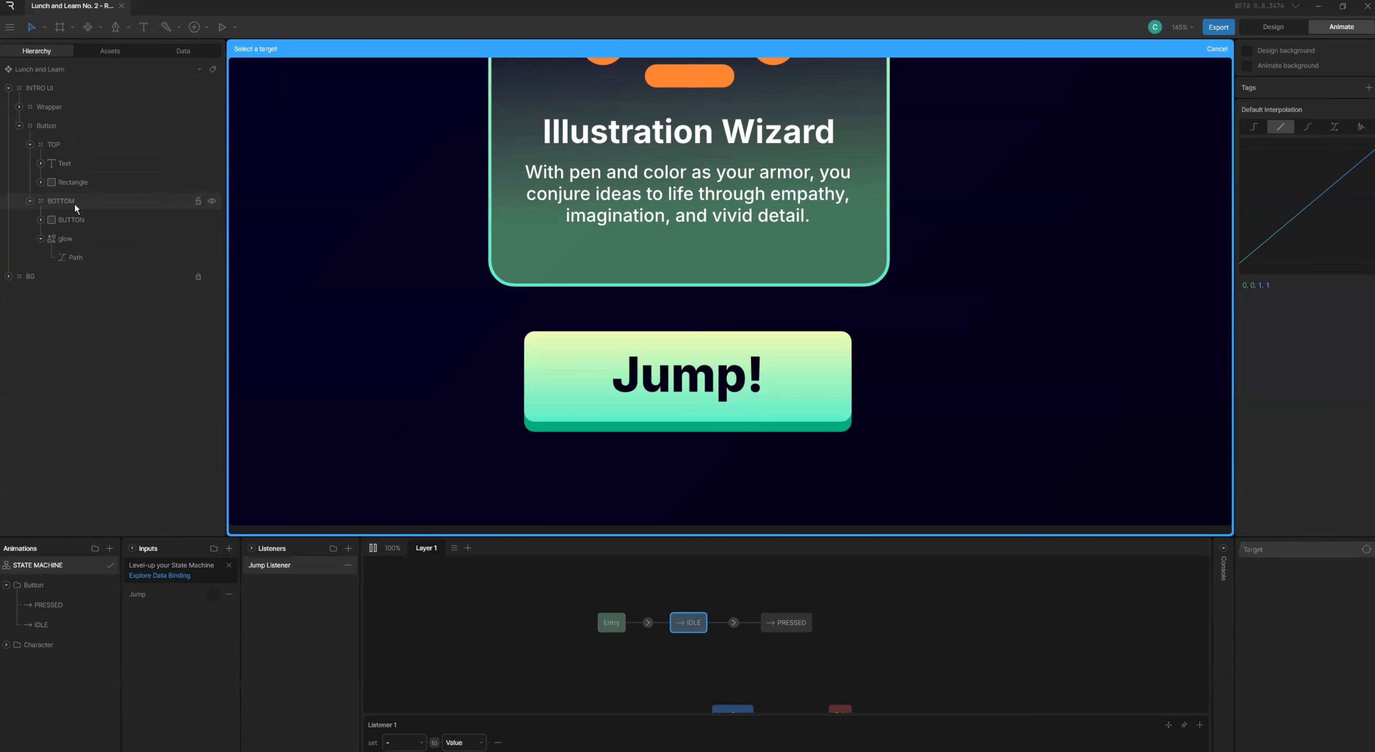
left_click(60, 202)
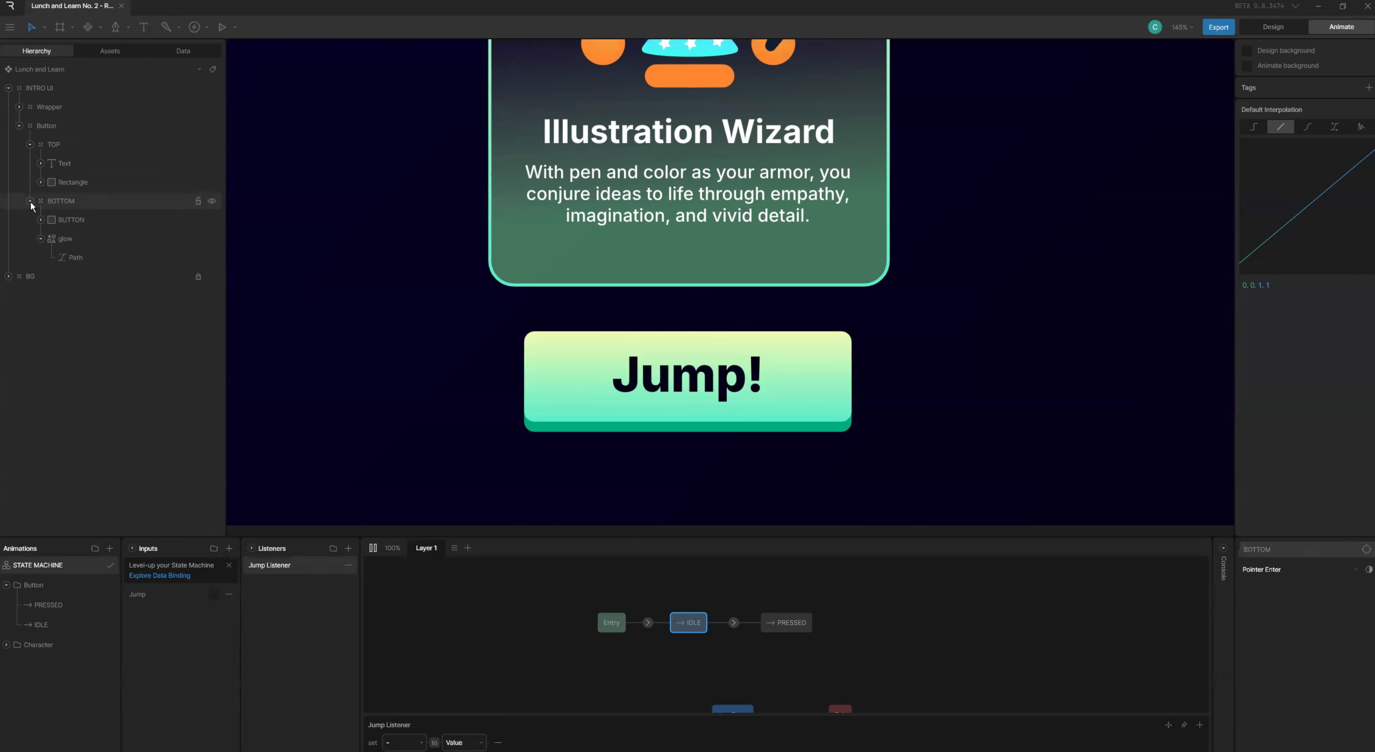
- Inspect the BOTTOM group and its glow and BUTTON shapes, and try the Text layer as the Jump Listener's target
left_click(30, 201)
left_click(49, 202)
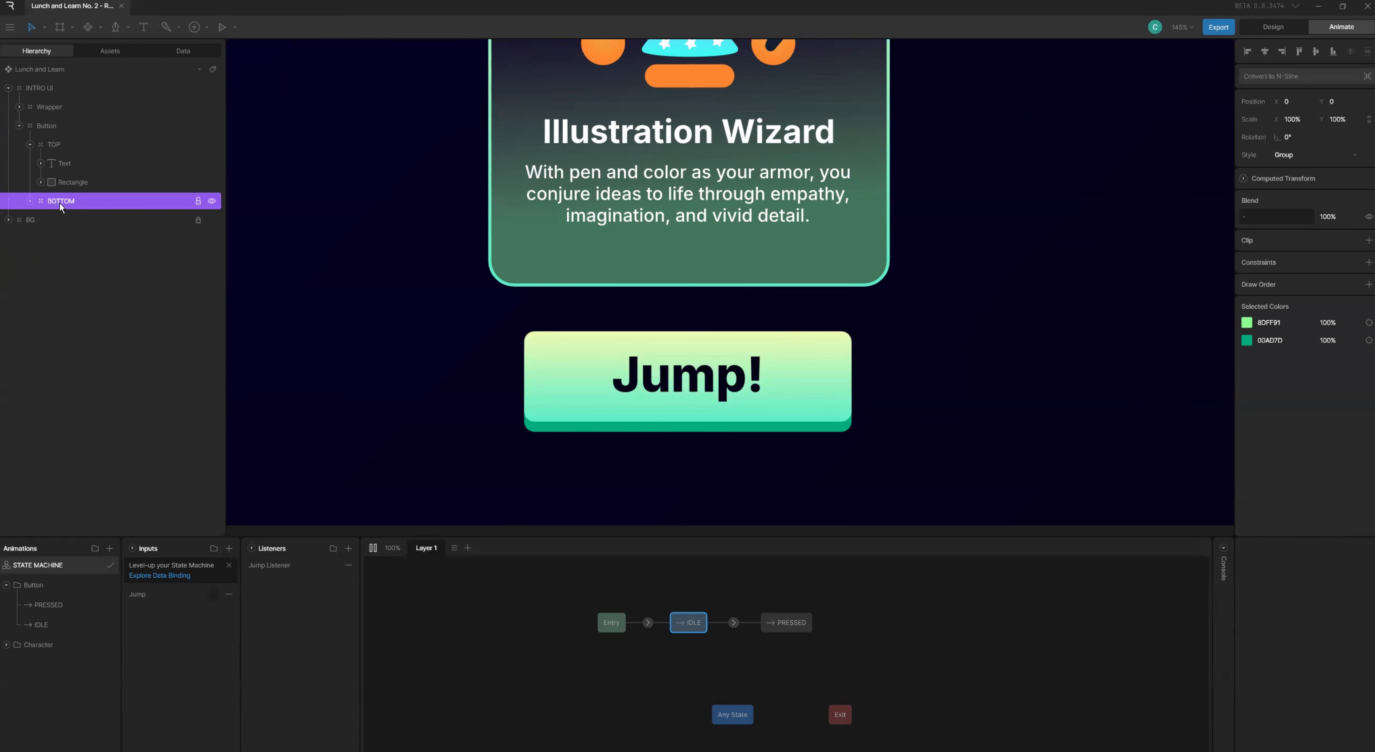
left_click(320, 565)
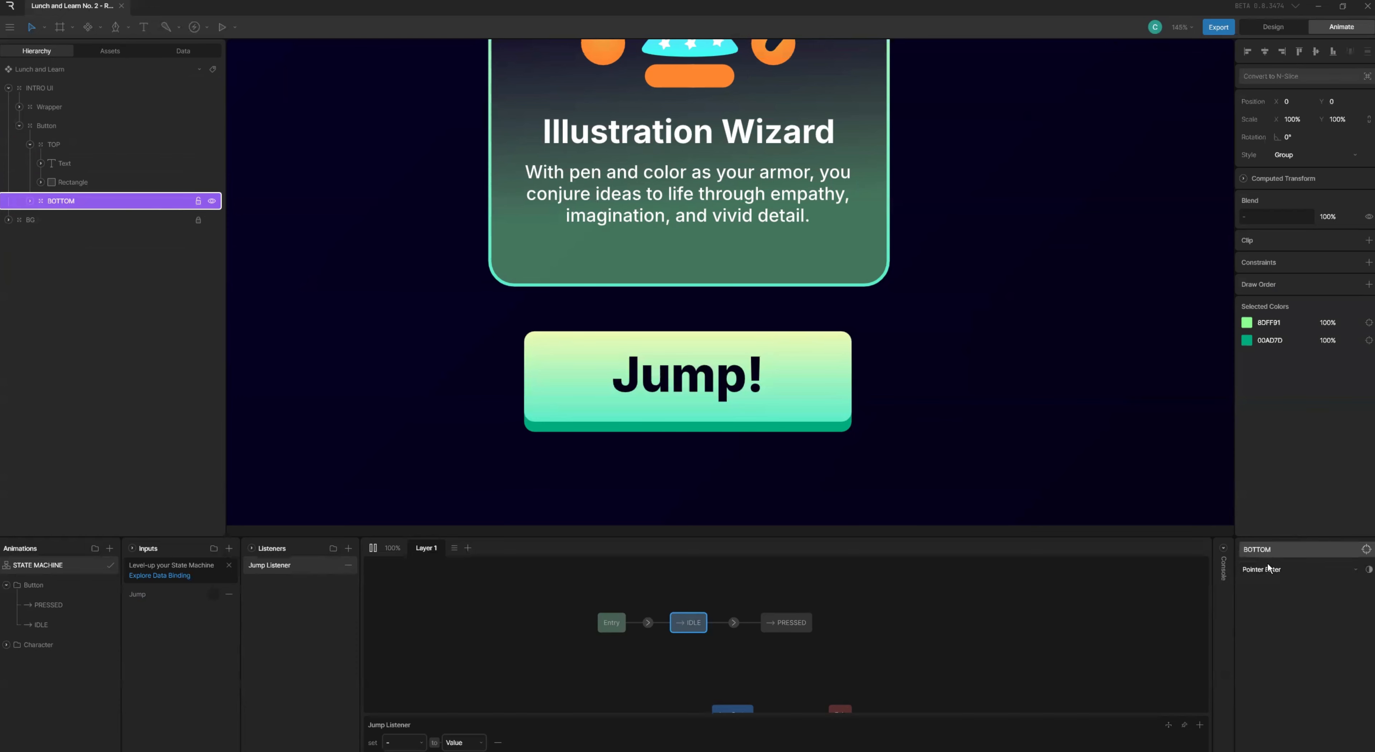
left_click(31, 200)
left_click(43, 238)
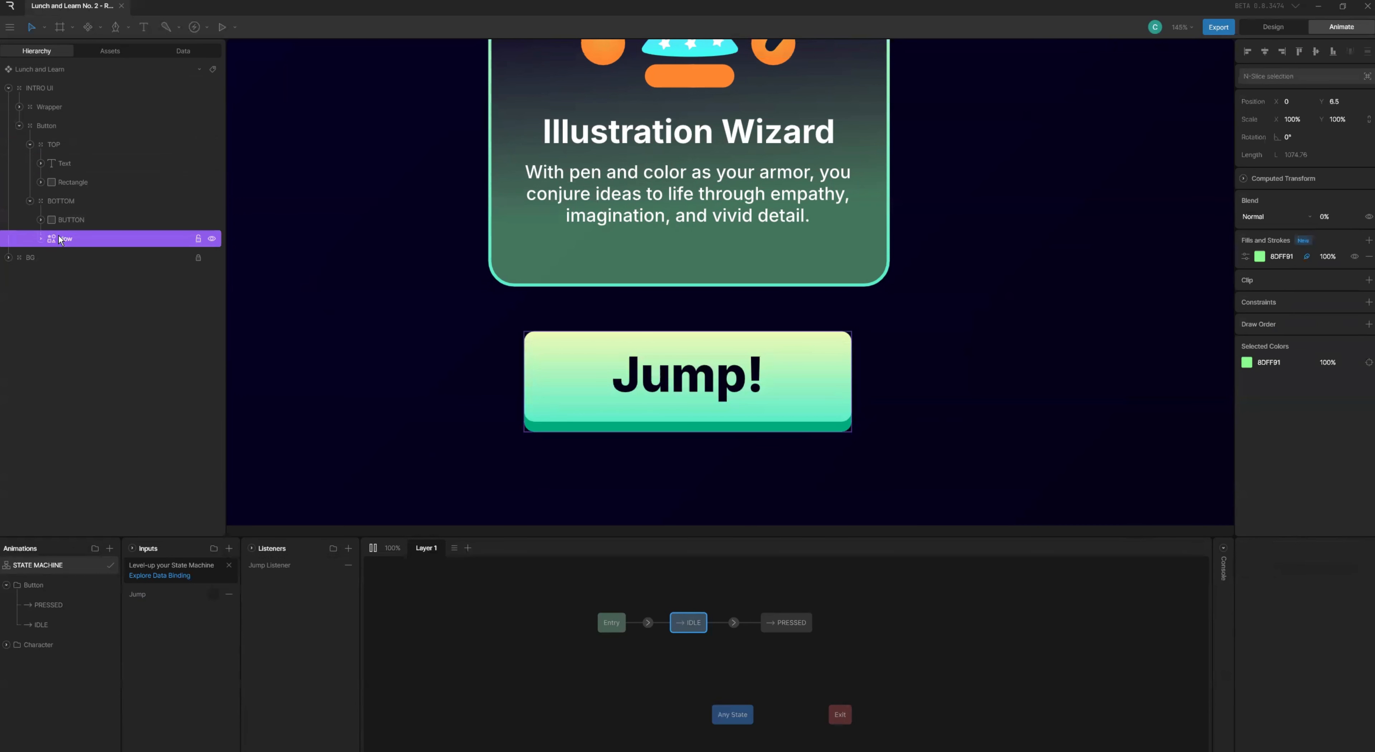
left_click(37, 219)
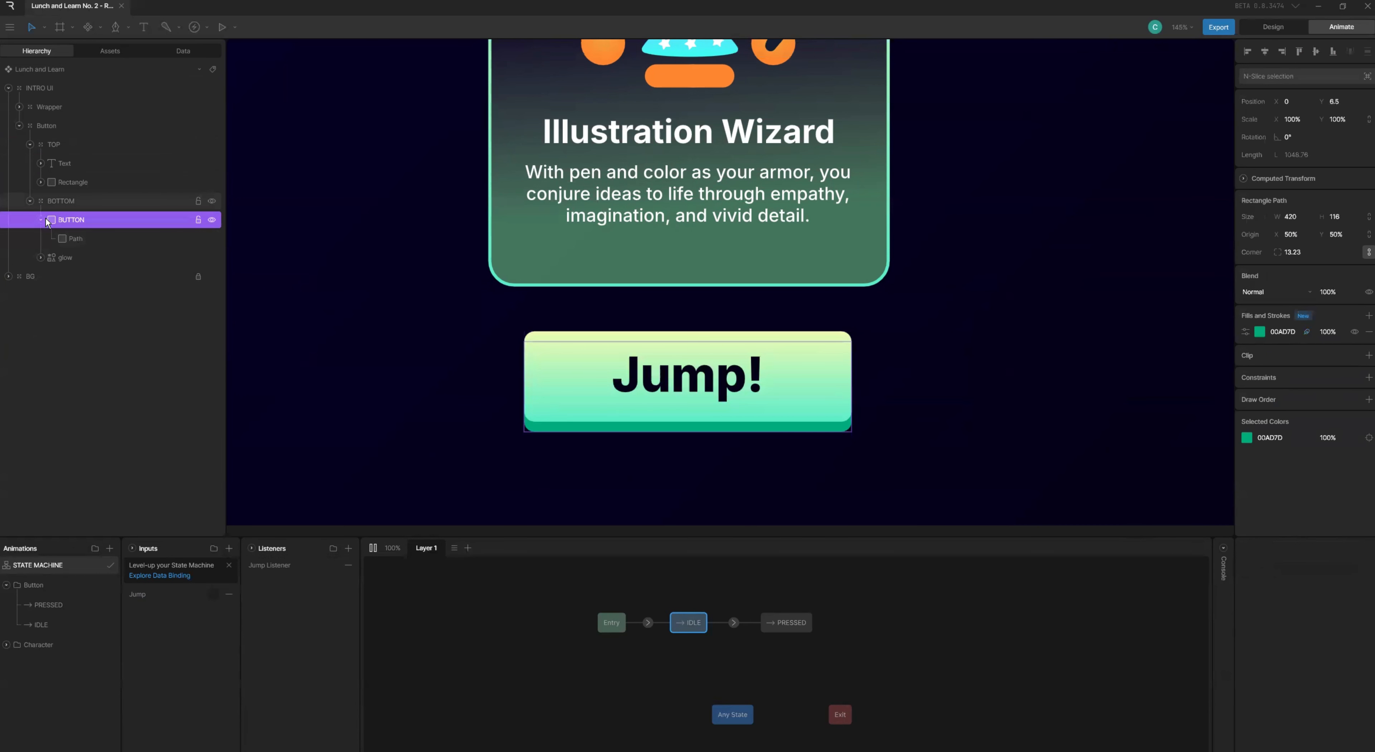
left_click(320, 564)
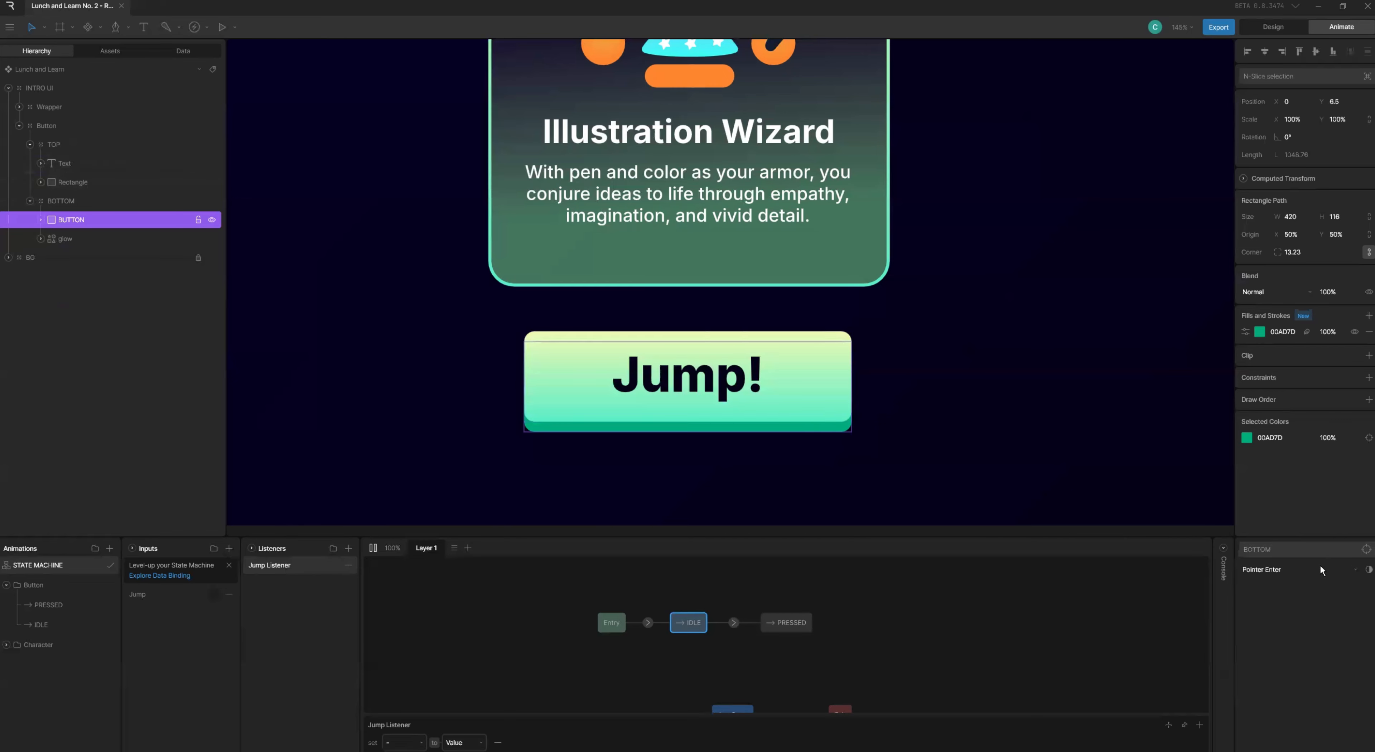
left_click(1343, 550)
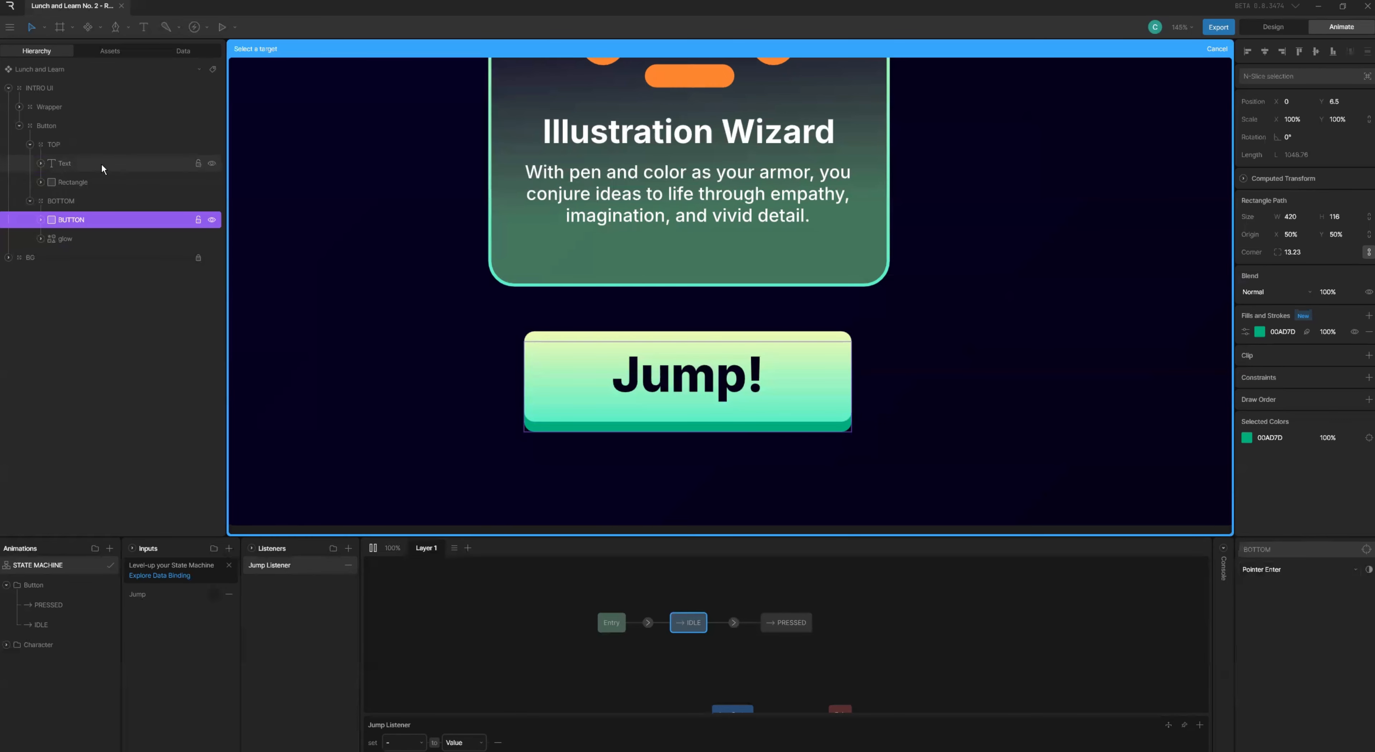
left_click(102, 163)
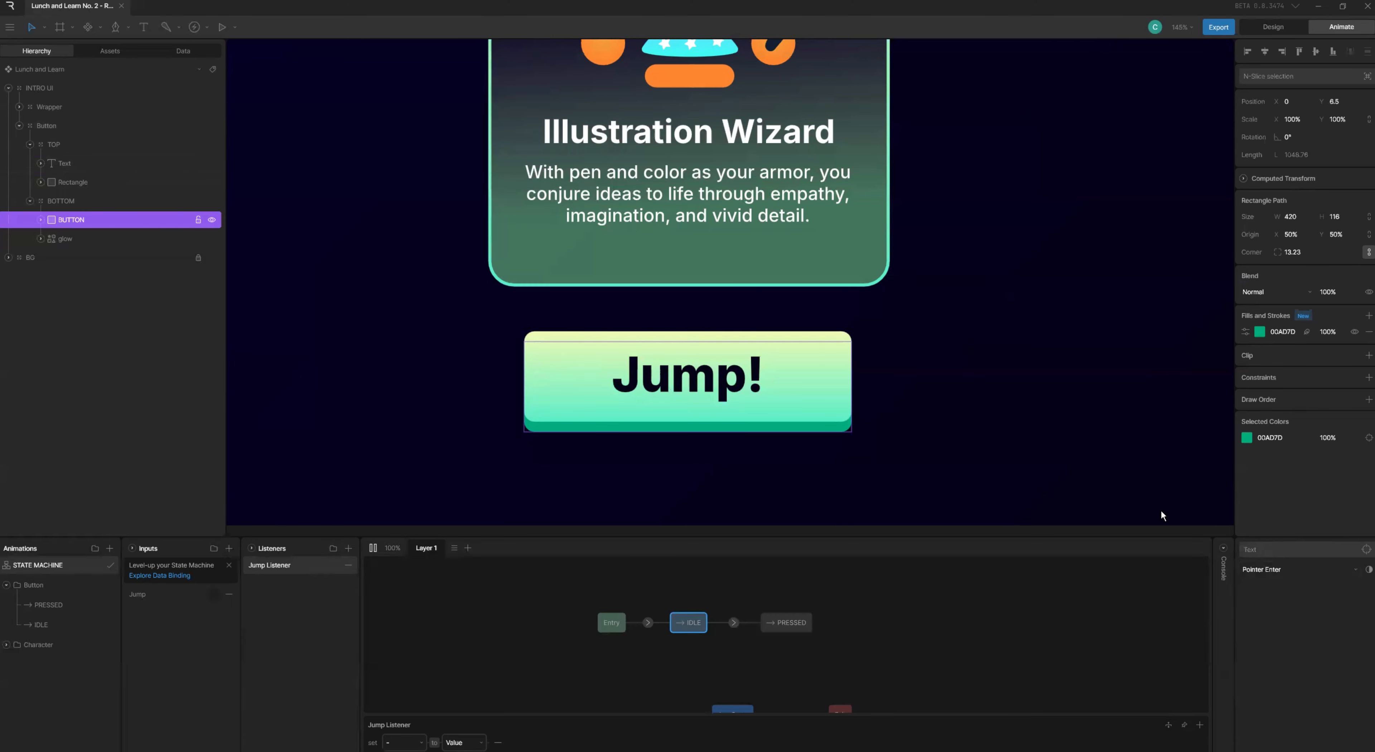
- Set the Jump Listener's target to the whole Button group
left_click(1263, 548)
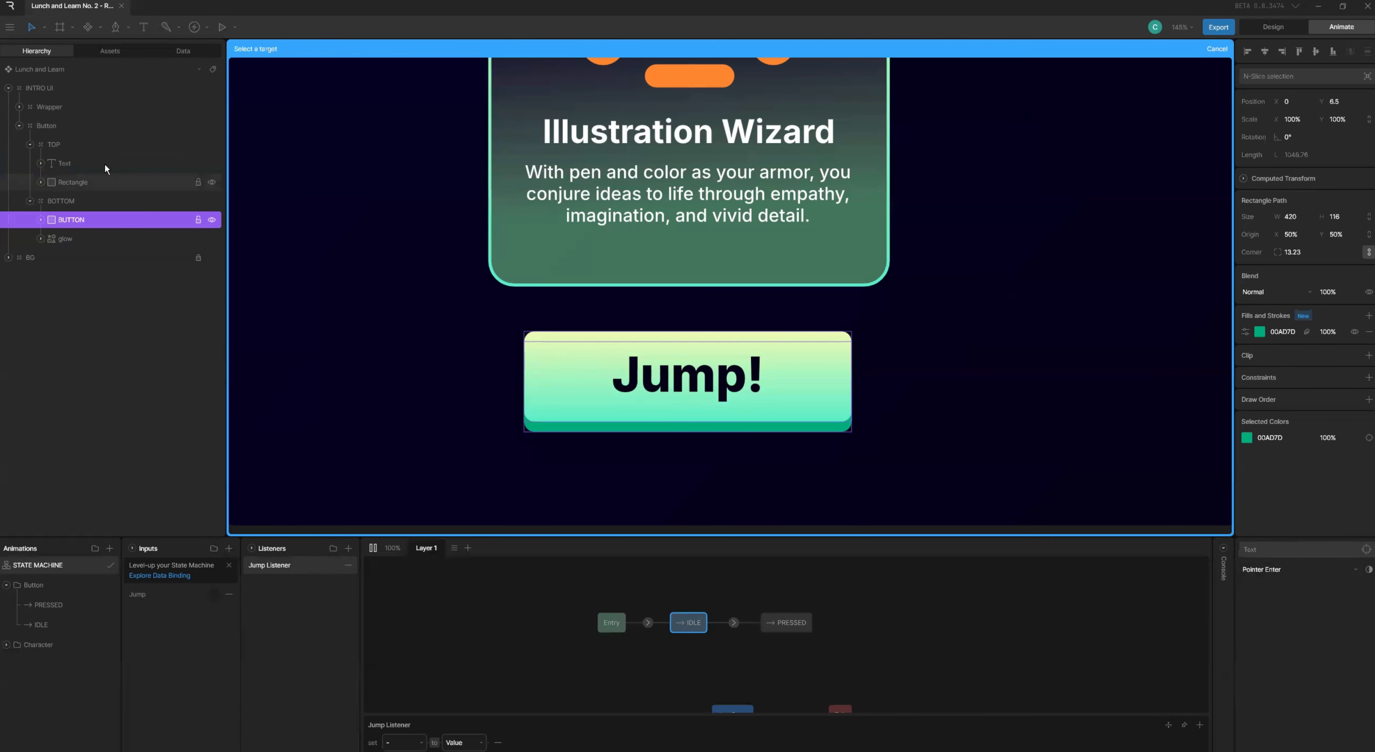
left_click(19, 126)
left_click(51, 127)
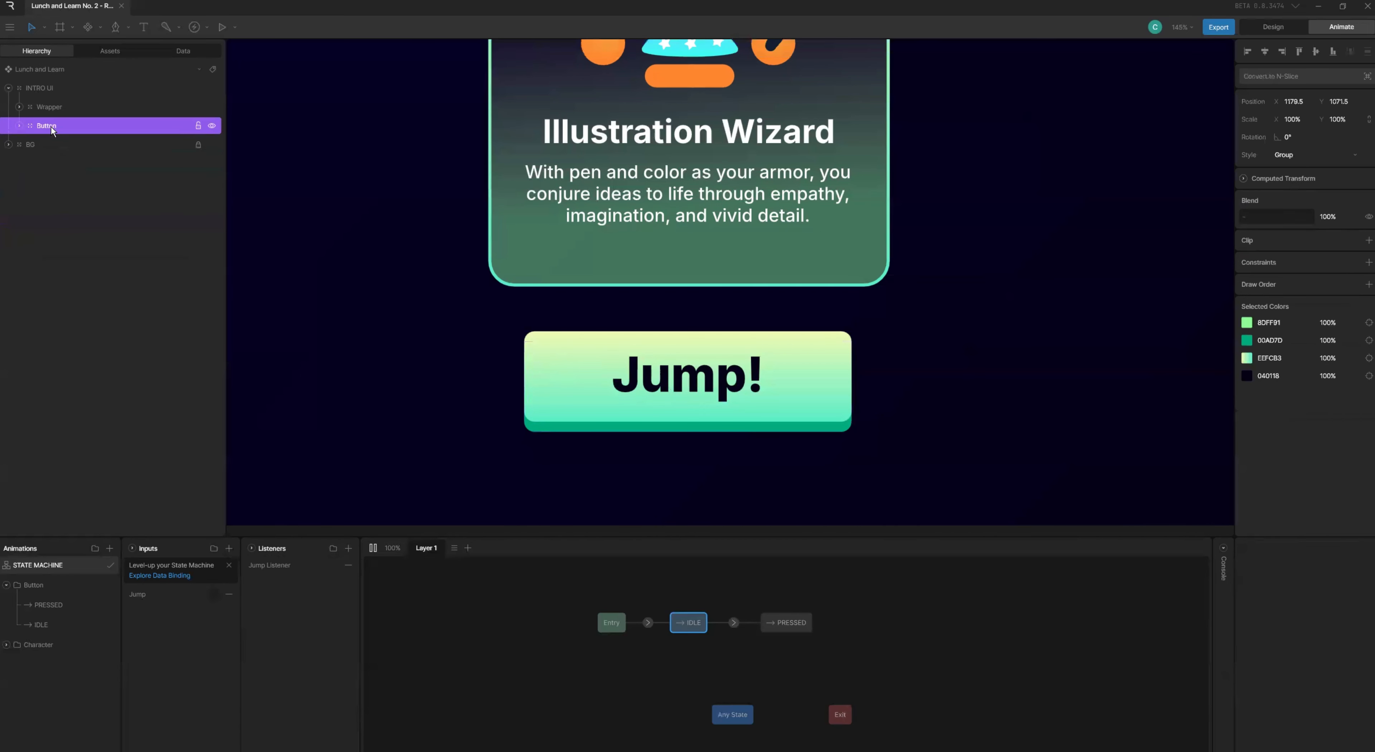
left_click(298, 567)
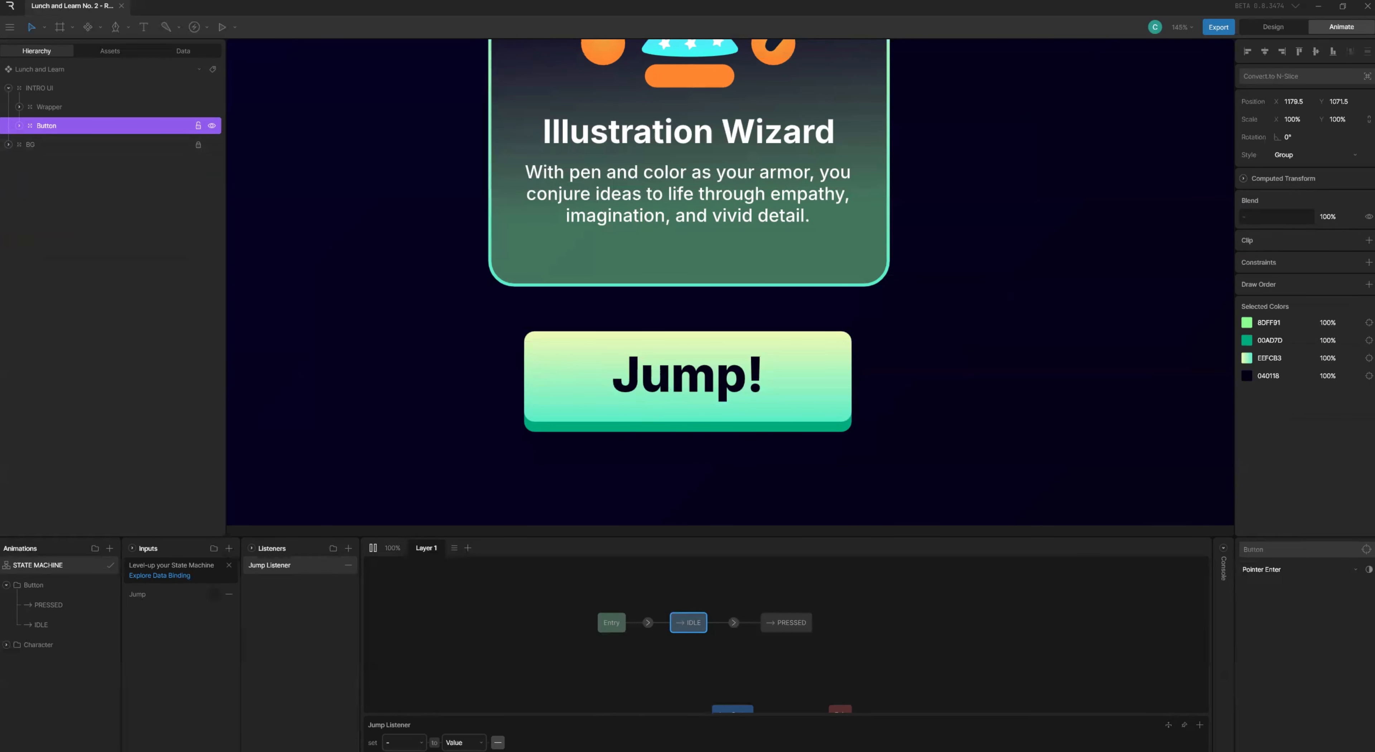
- Replace the Jump Listener's default set-value action with one that fires the Jump trigger
left_click(498, 742)
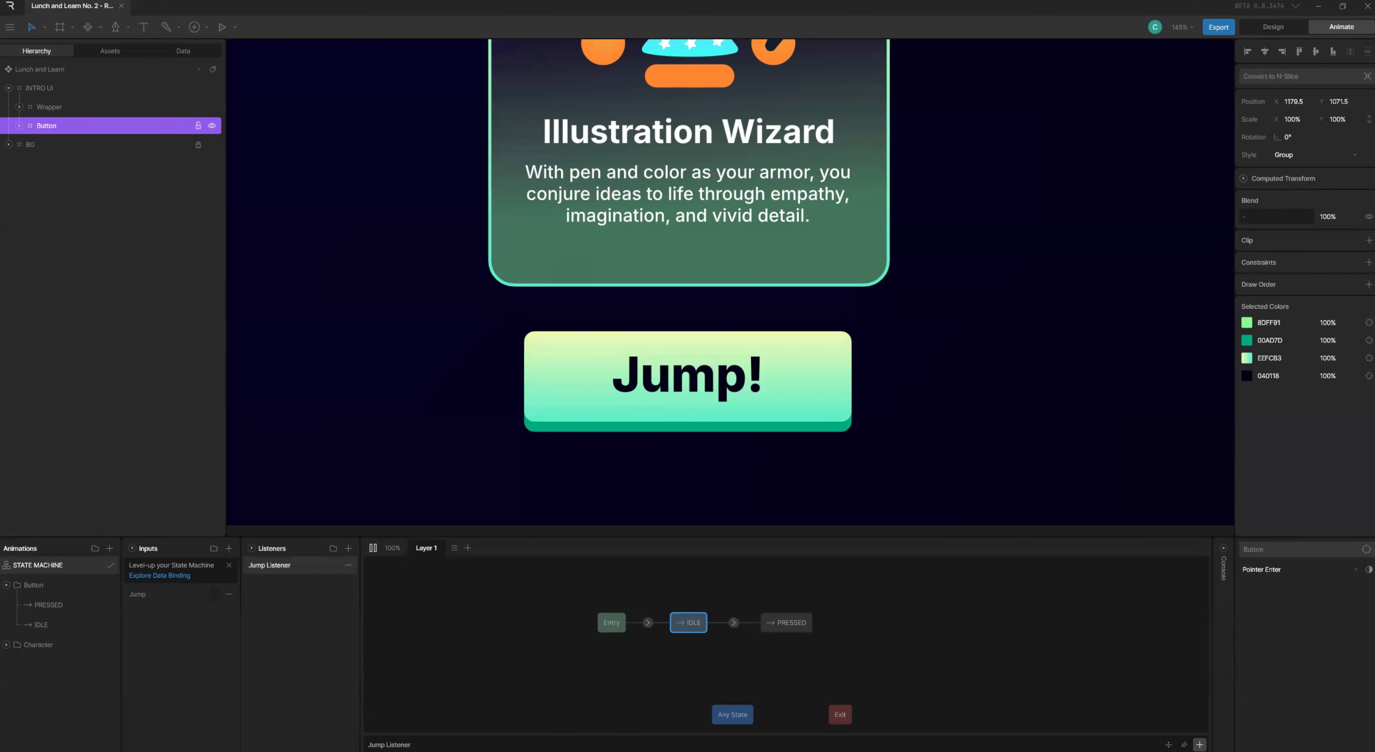
left_click(1199, 744)
left_click(1135, 672)
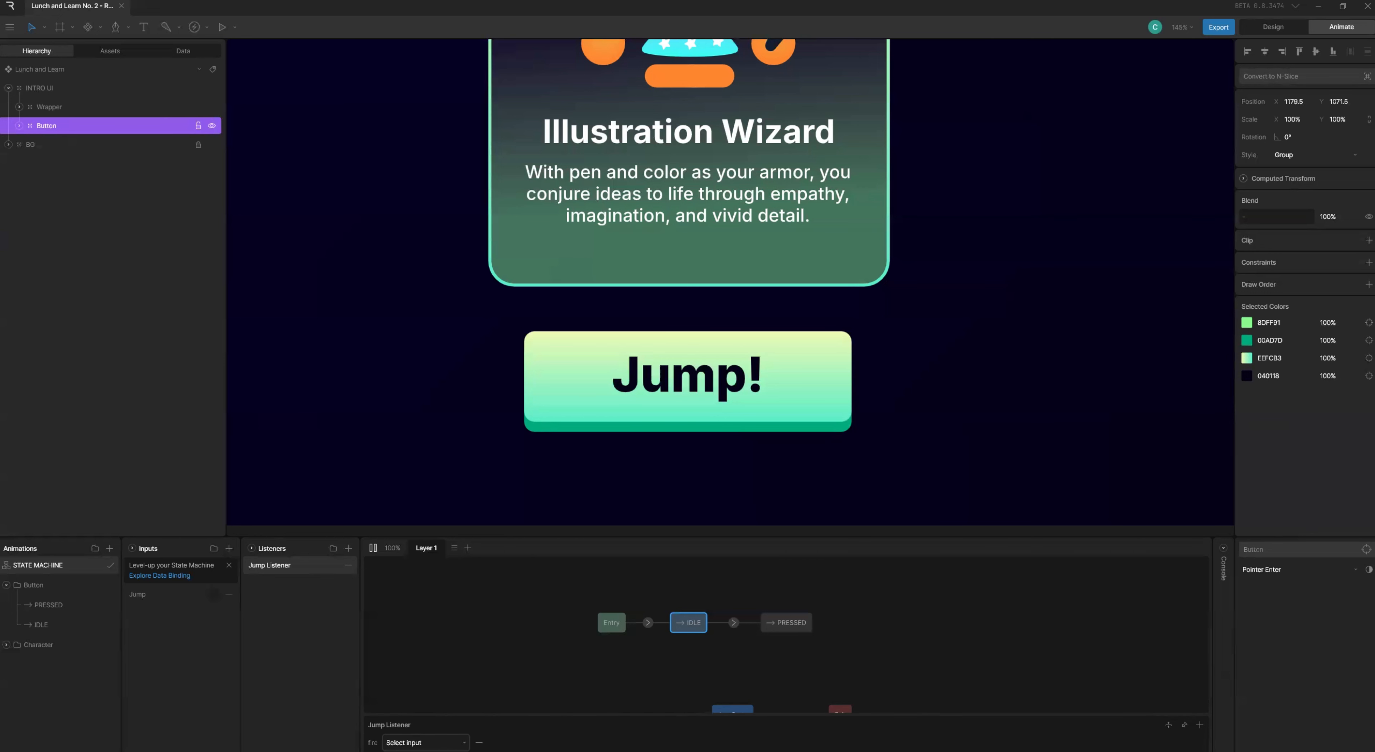
left_click(458, 742)
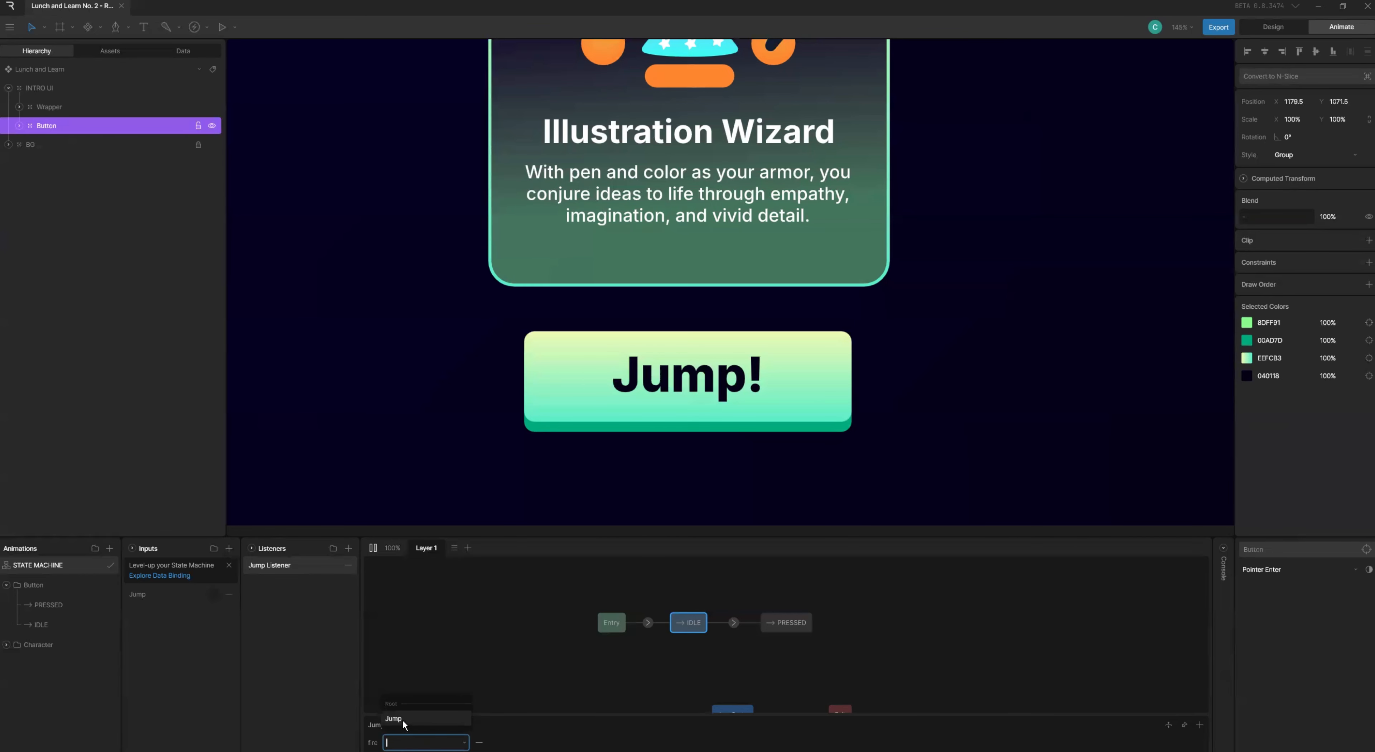
left_click(418, 719)
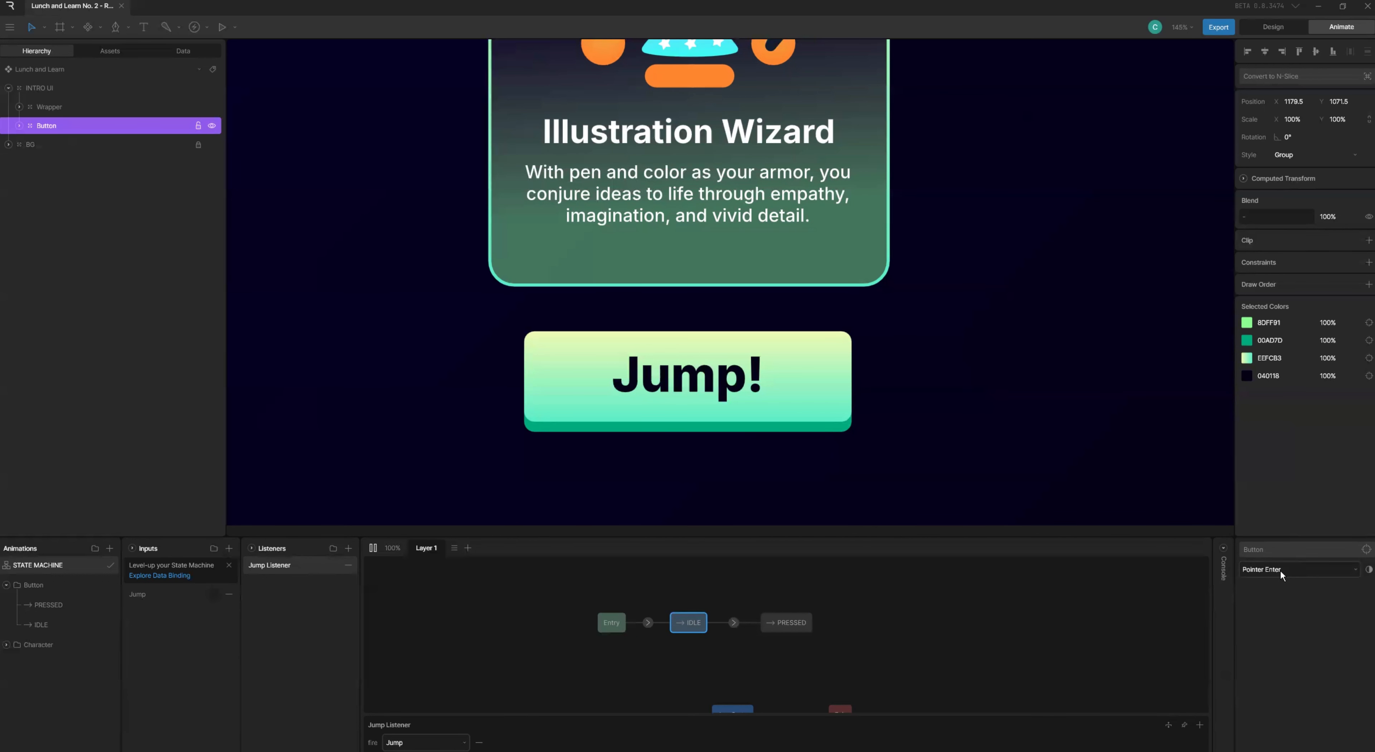
- Set the event that activates the Jump Listener to Pointer Down
left_click(1268, 568)
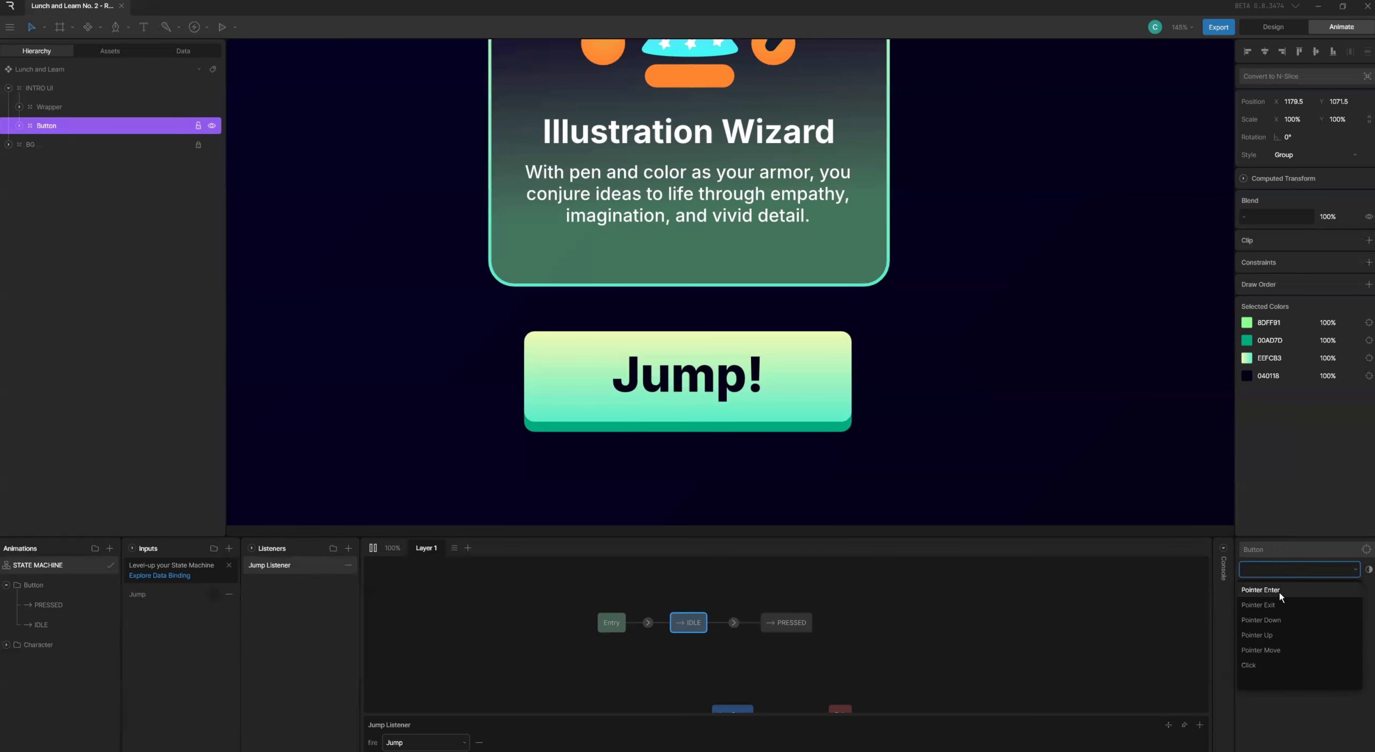
left_click(1279, 589)
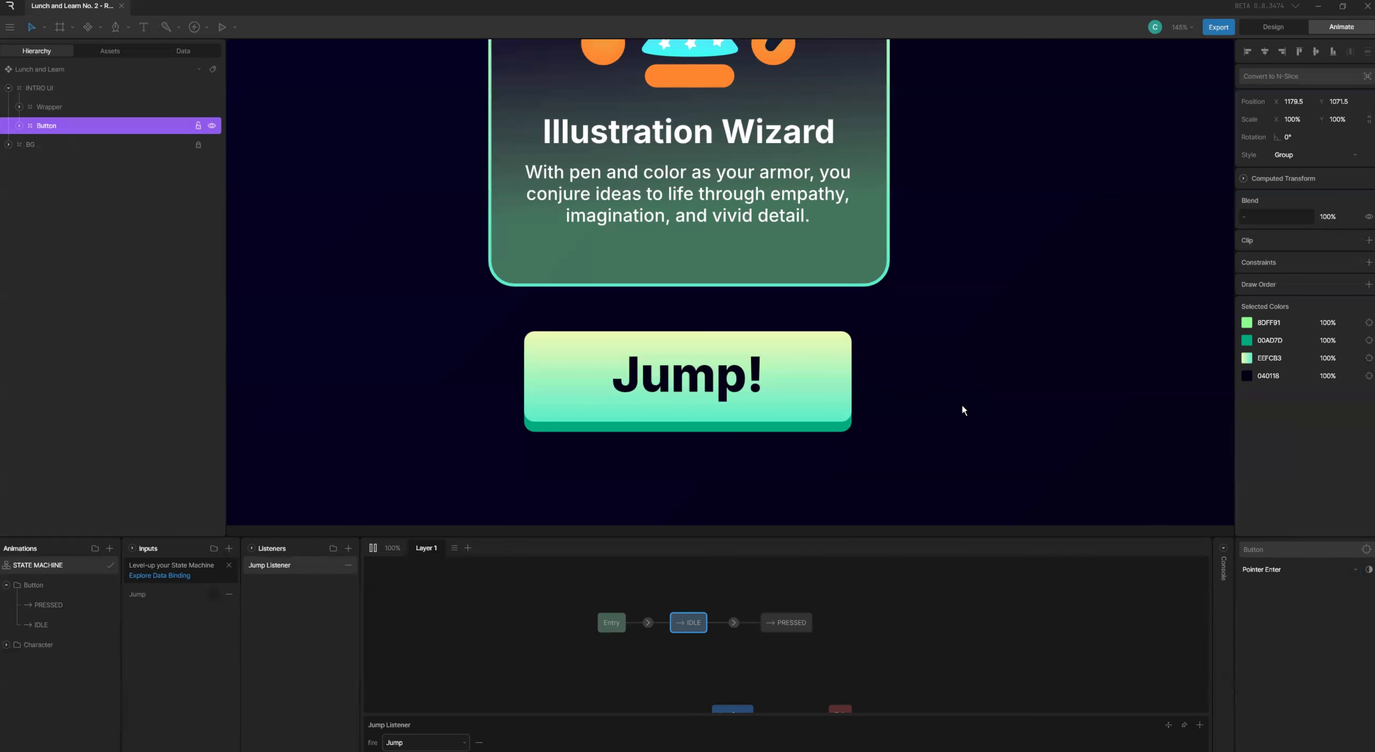
left_click(1293, 574)
left_click(1289, 603)
left_click(1291, 570)
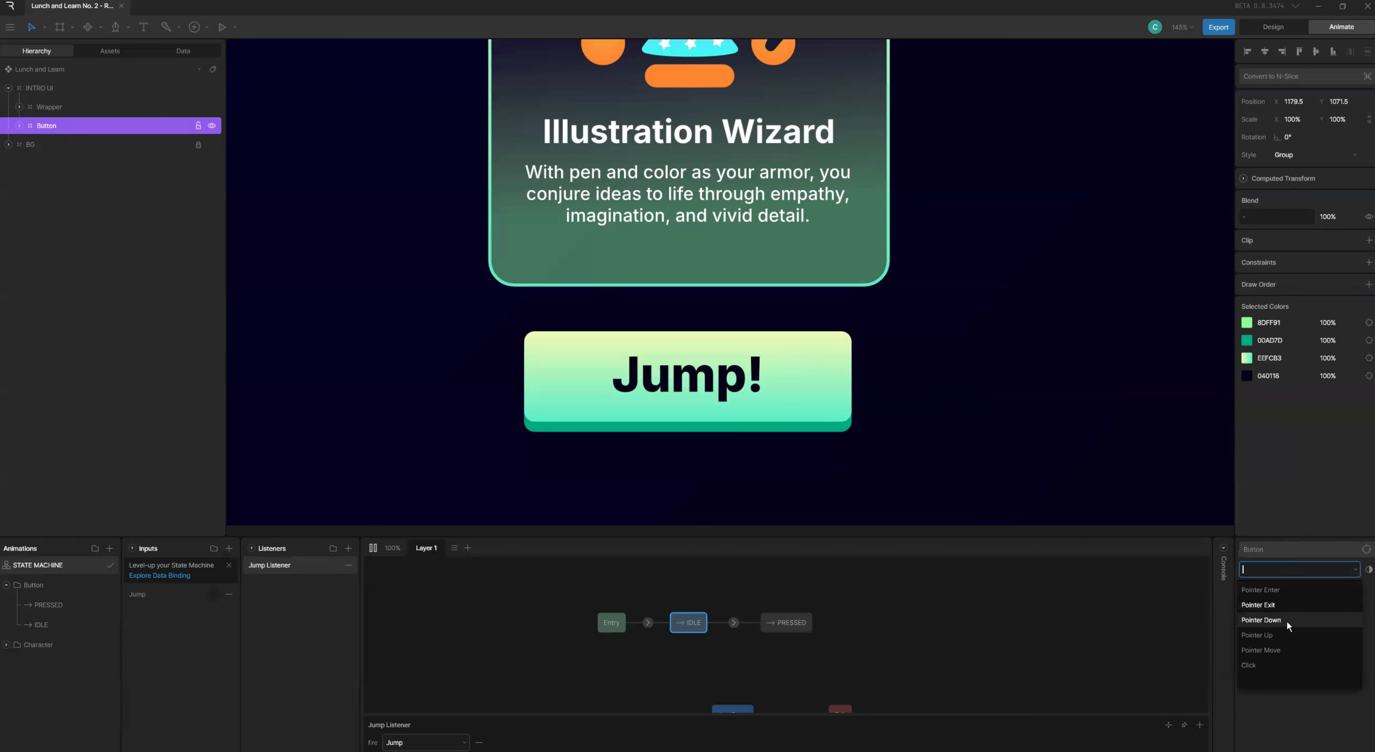
left_click(1286, 620)
left_click(1276, 567)
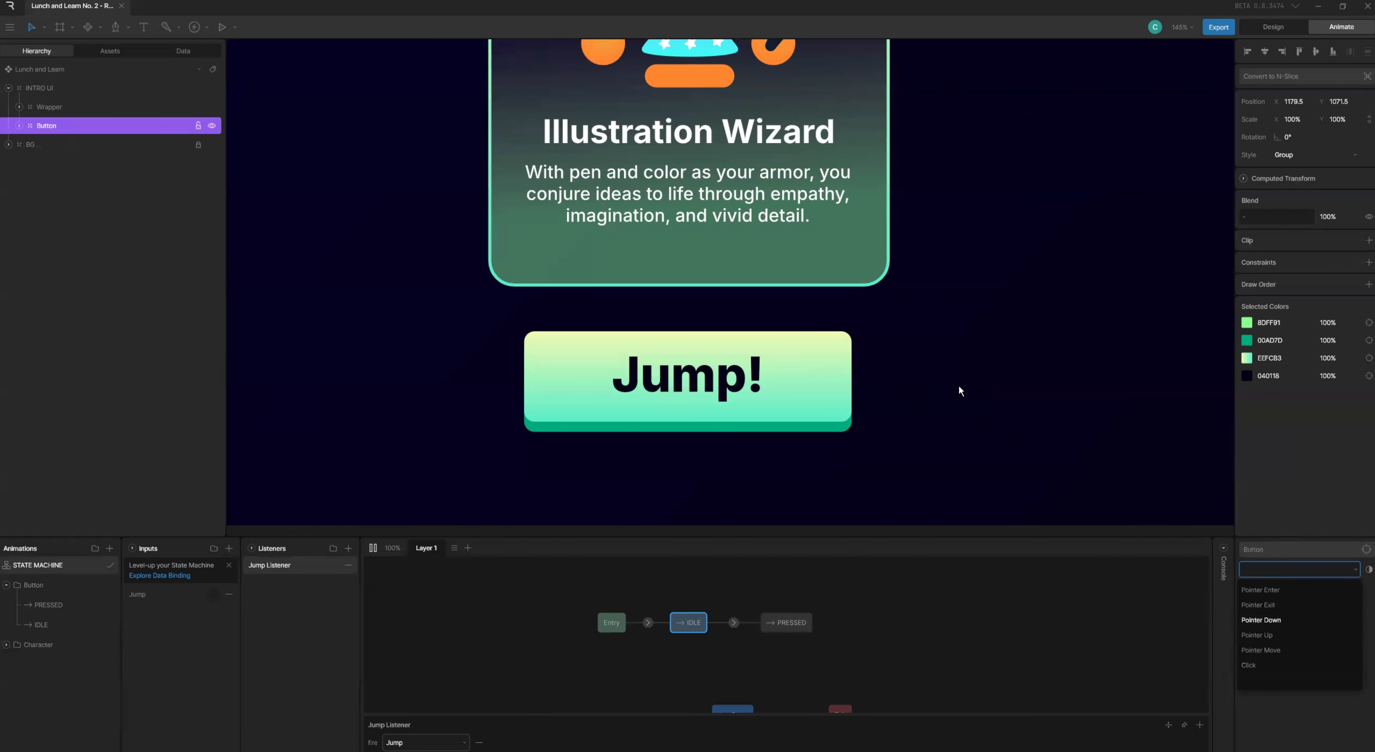
left_click(1271, 621)
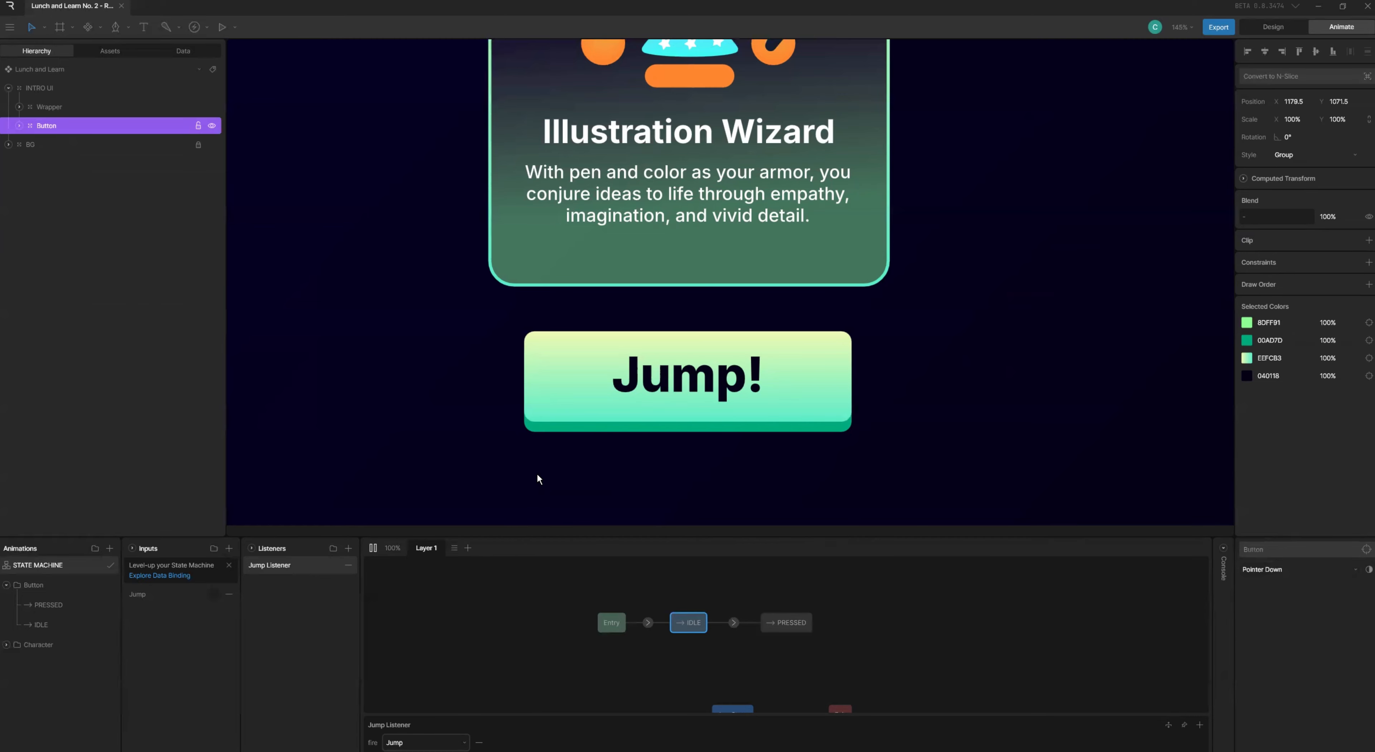
- Run the state machine twice from its start and test pressing the Jump! button each time
key("space")
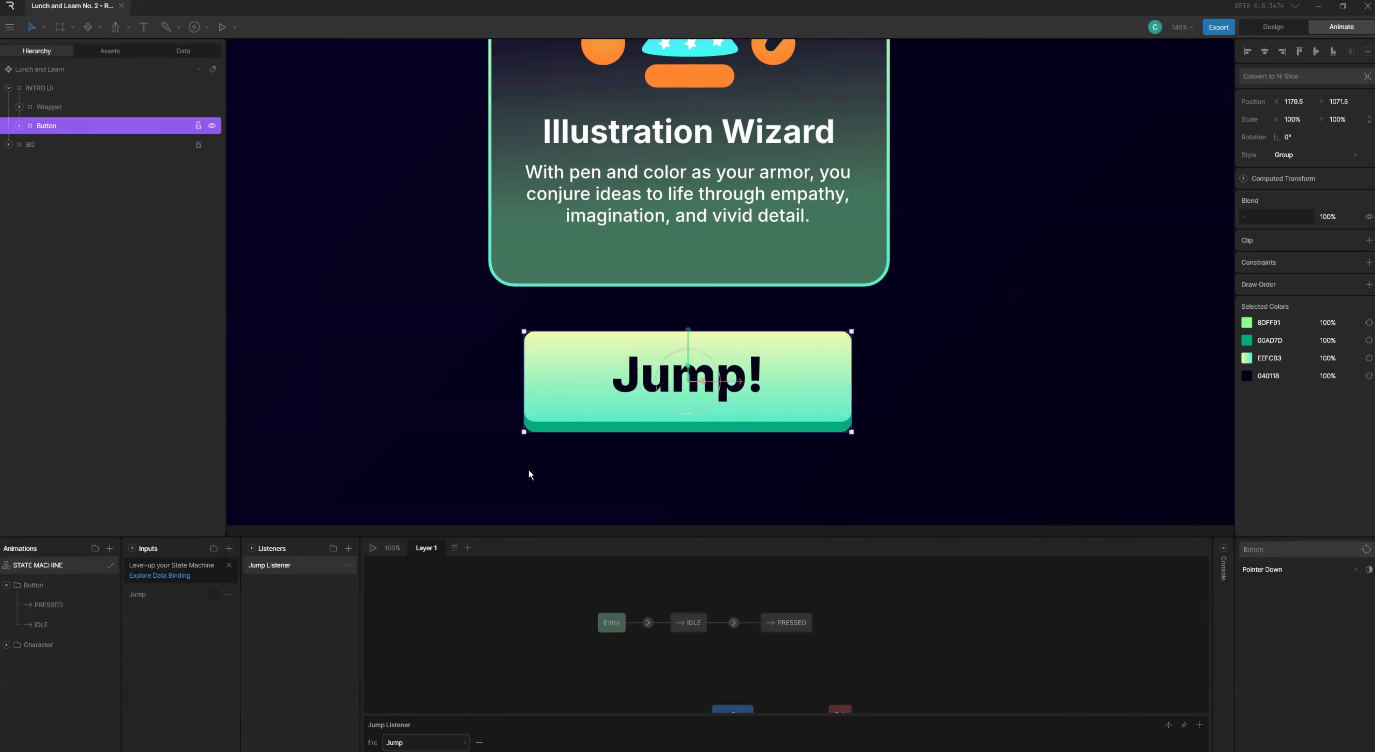
key("space")
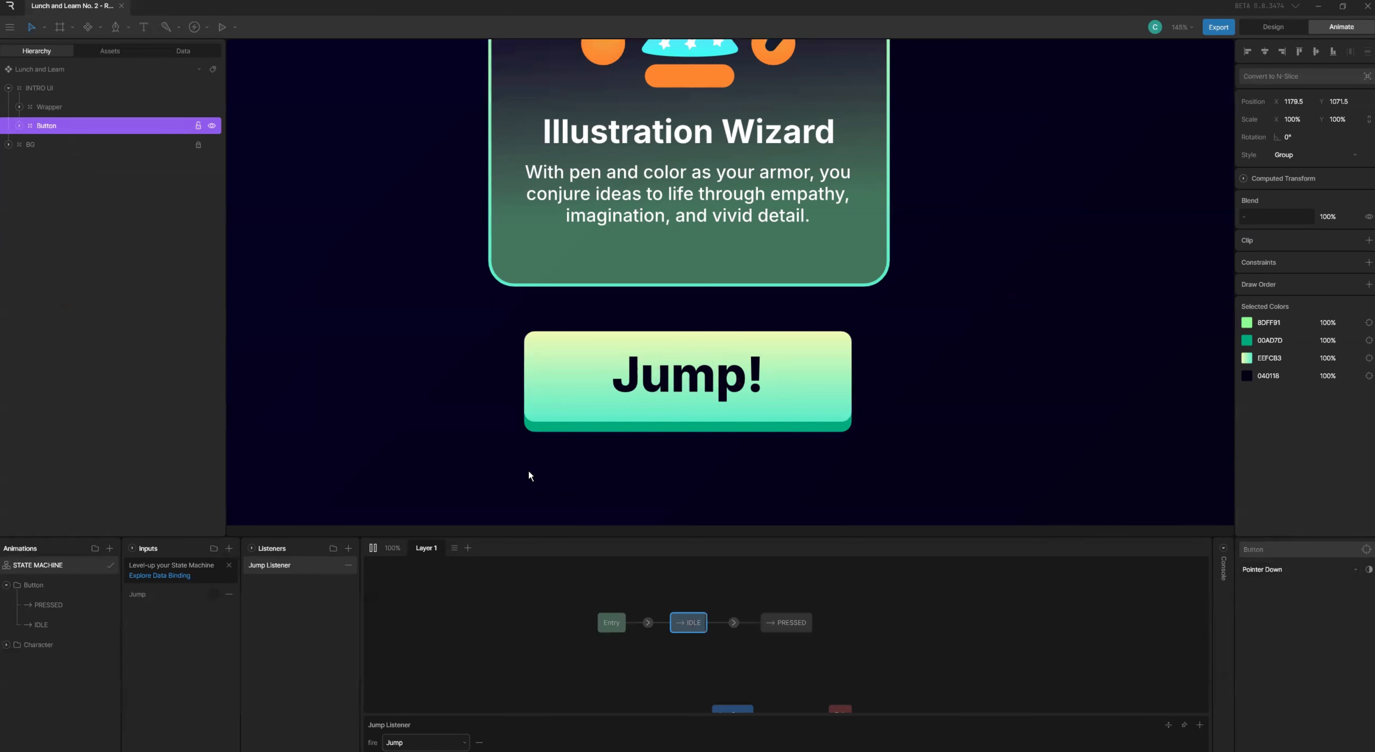
left_click(619, 387)
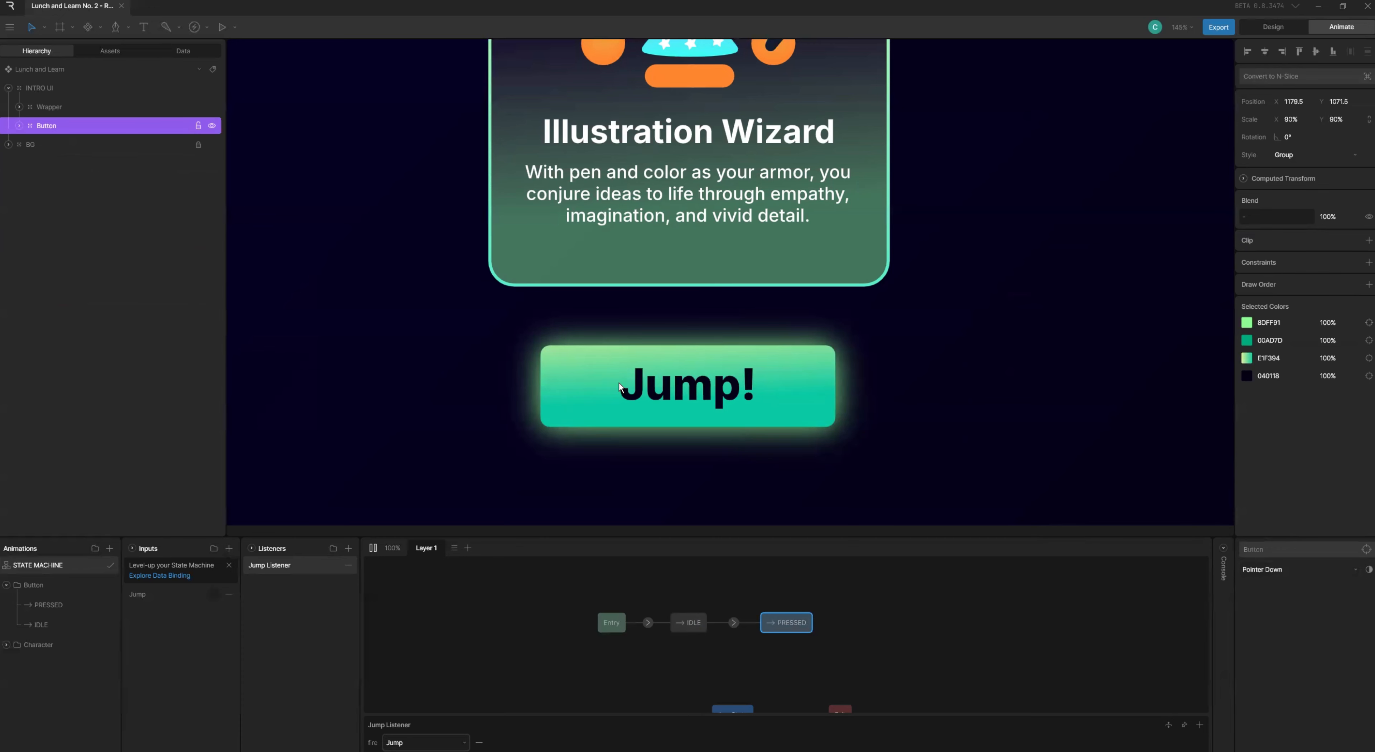
key("space")
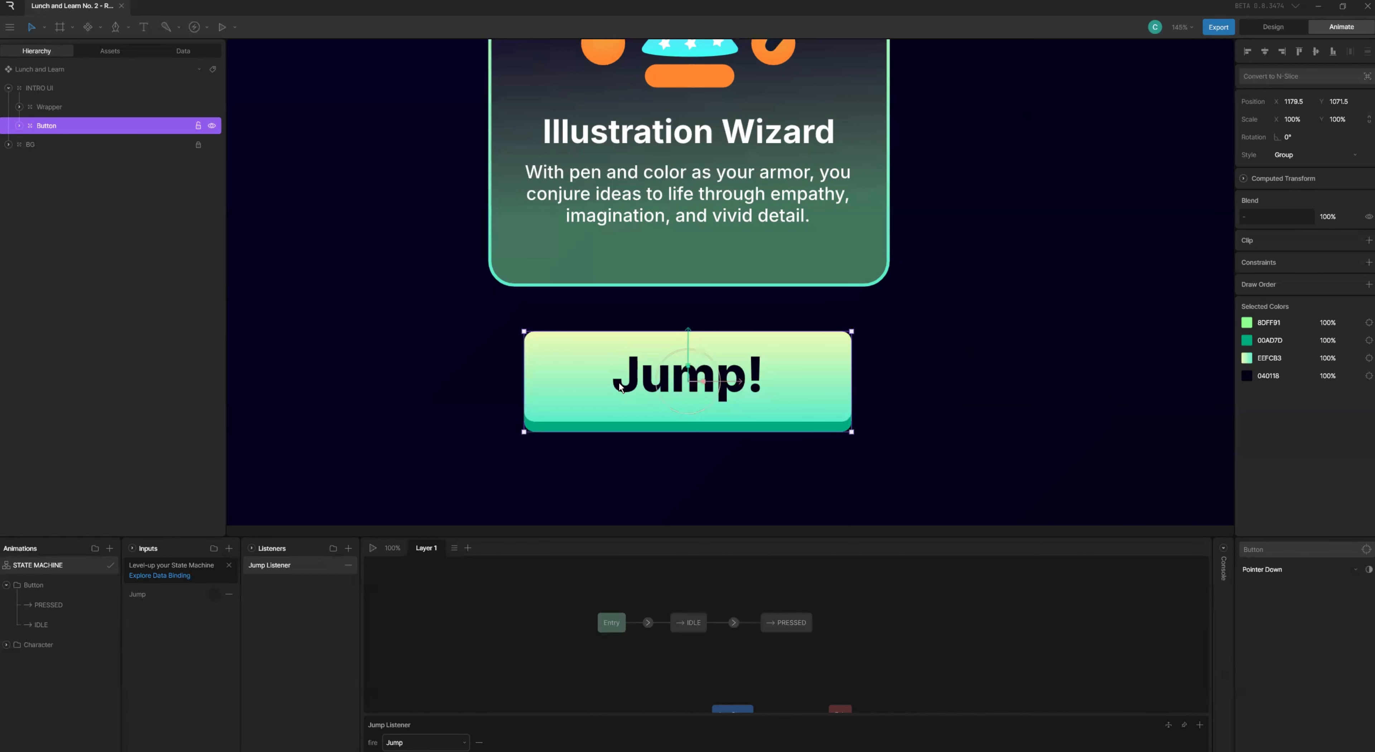
key("space")
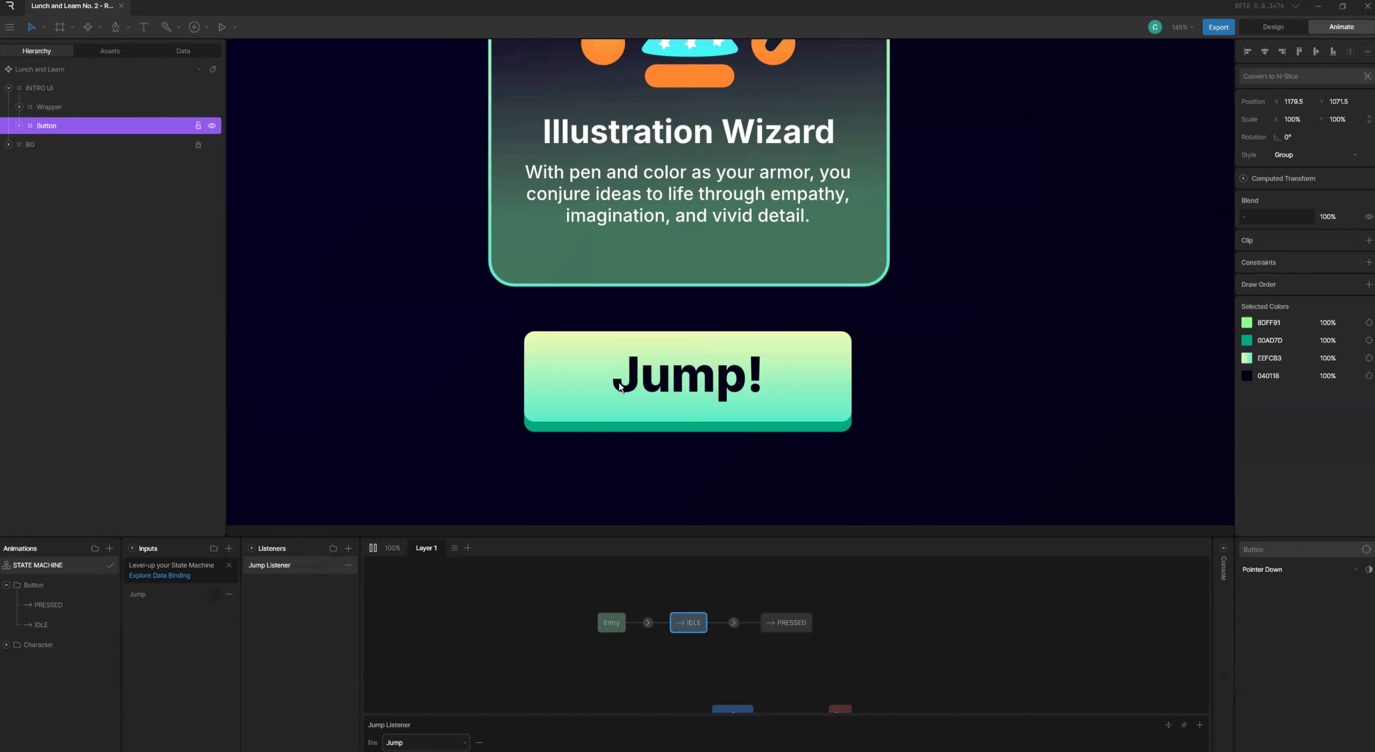
left_click(619, 387)
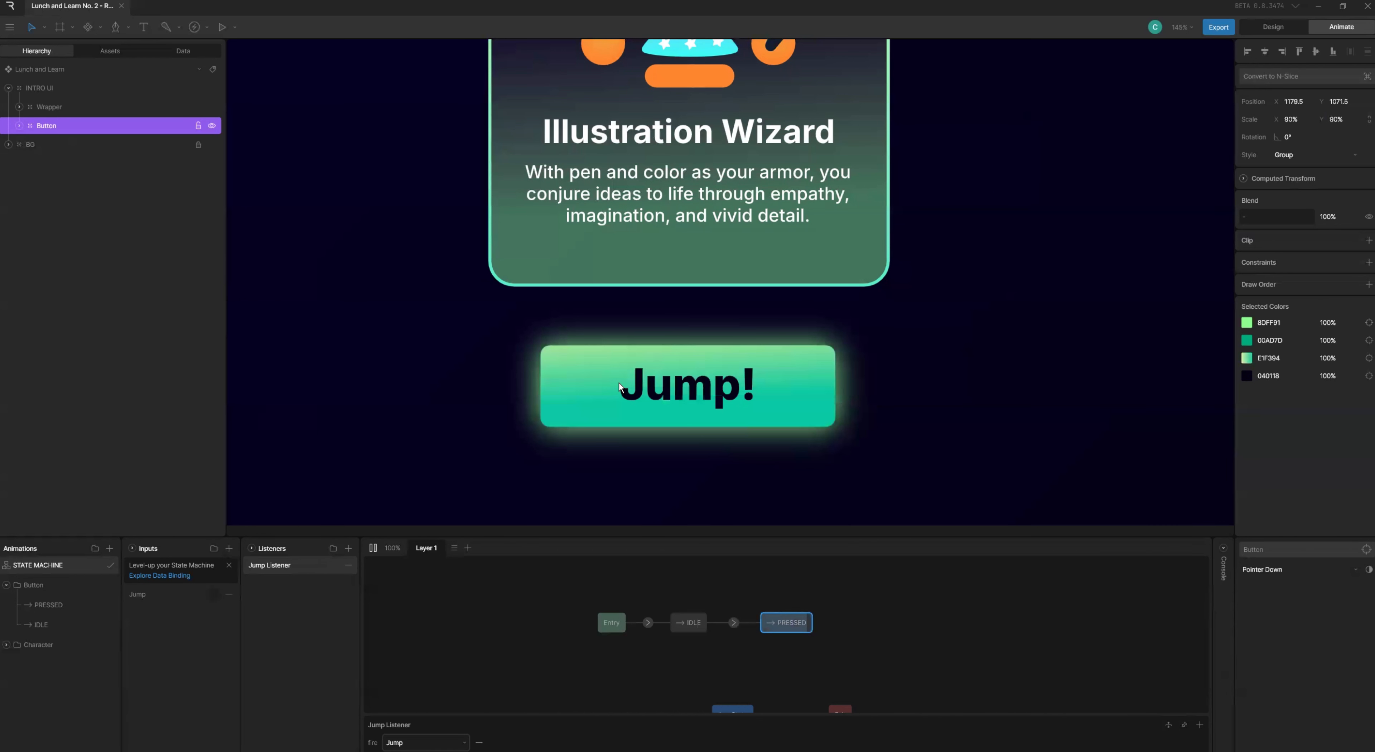
key("space")
- Set the IDLE to PRESSED transition's duration to 150 ms and test the button press in playback
left_click(734, 624)
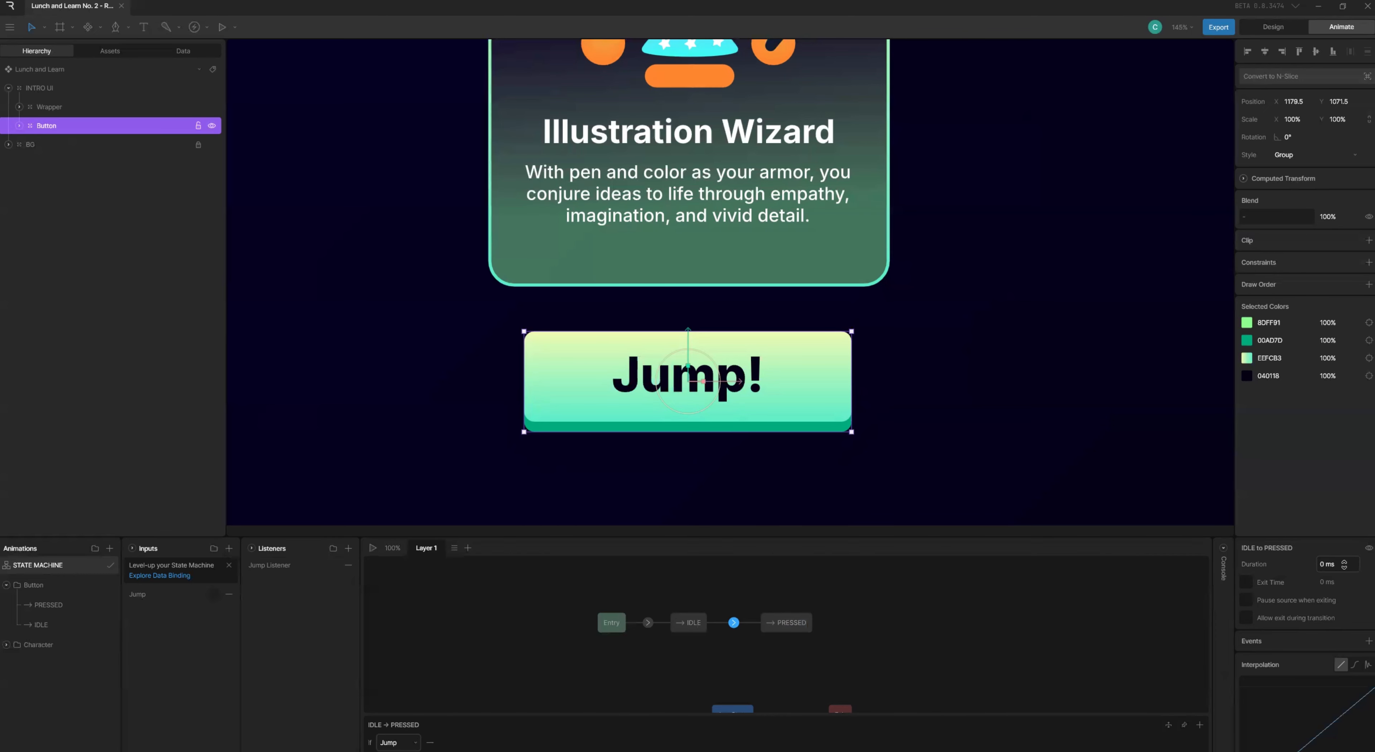
left_click(1344, 565)
type("150")
key("Return")
key("space")
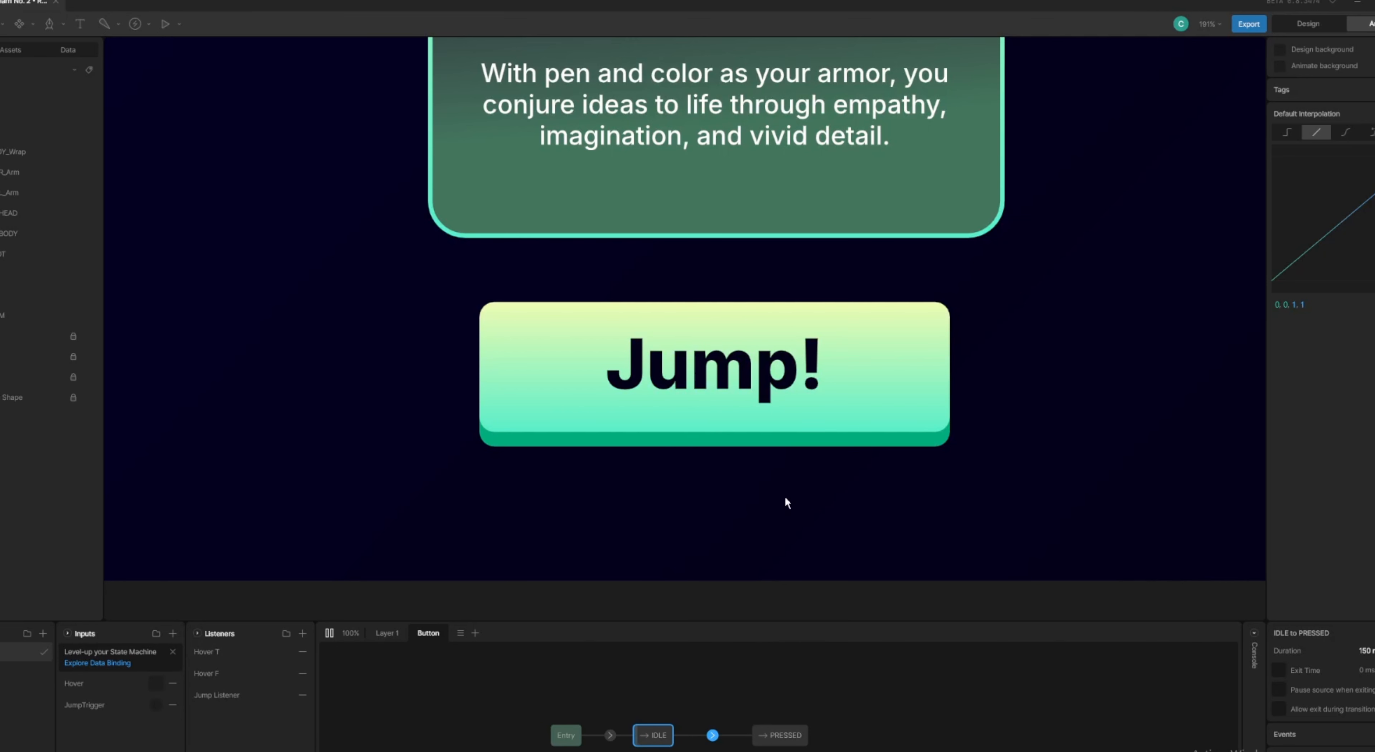
left_click(820, 421)
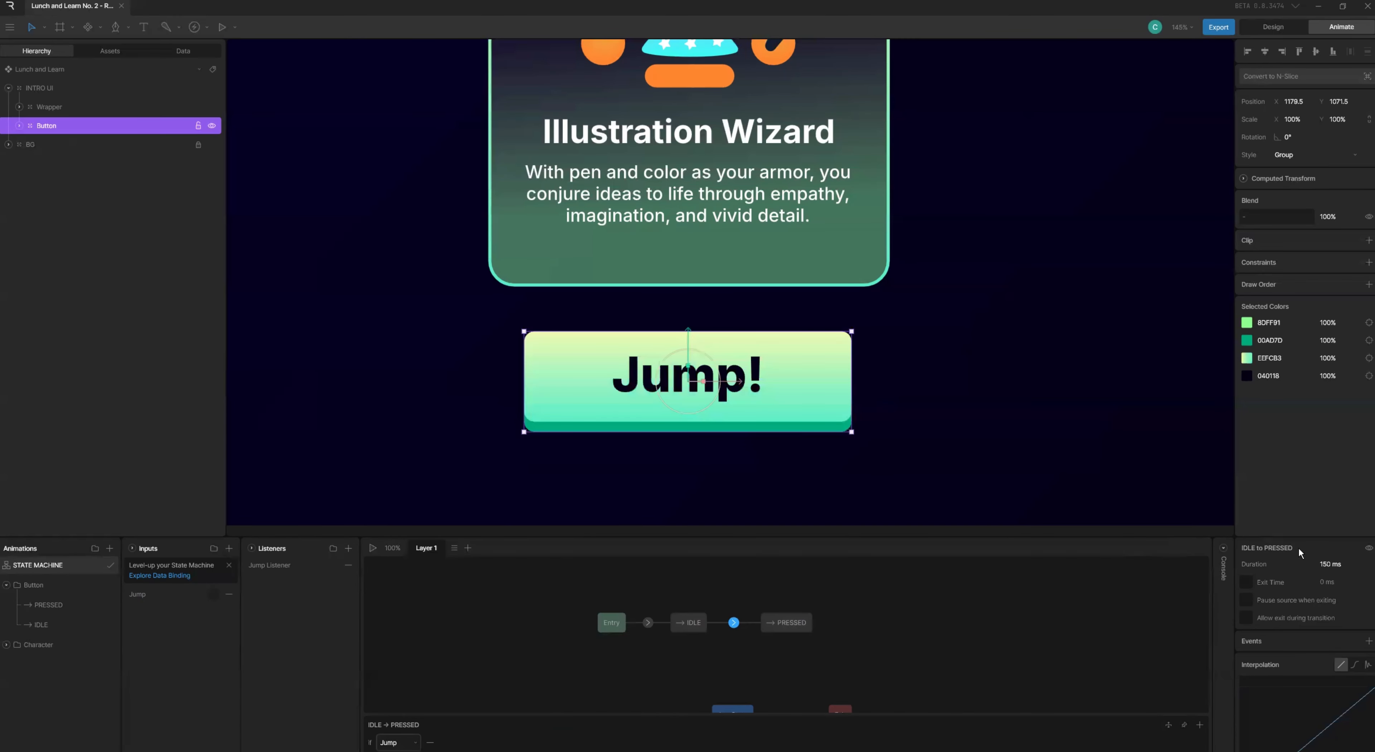
- Try a 50 ms duration on the IDLE to PRESSED transition and test the button press
left_click(1337, 564)
type("50")
key("Return")
key("space")
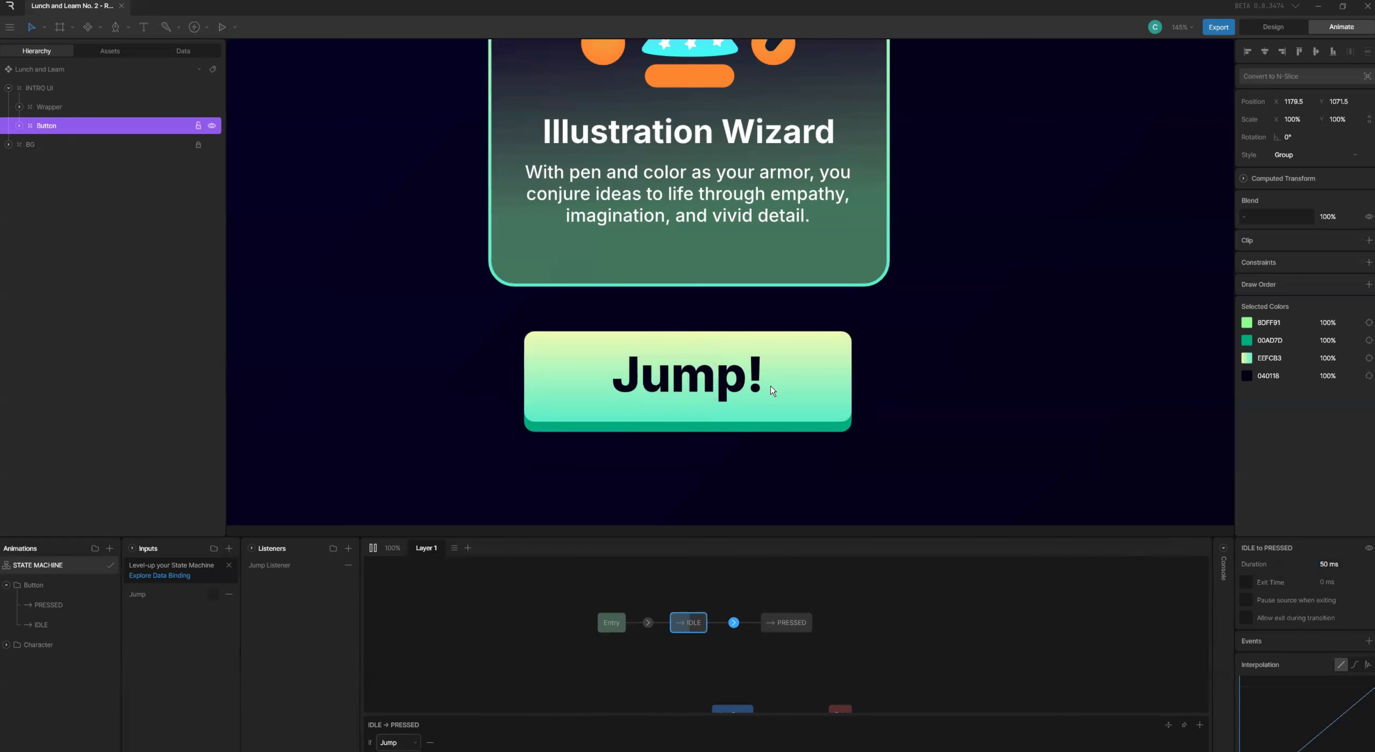
left_click(770, 387)
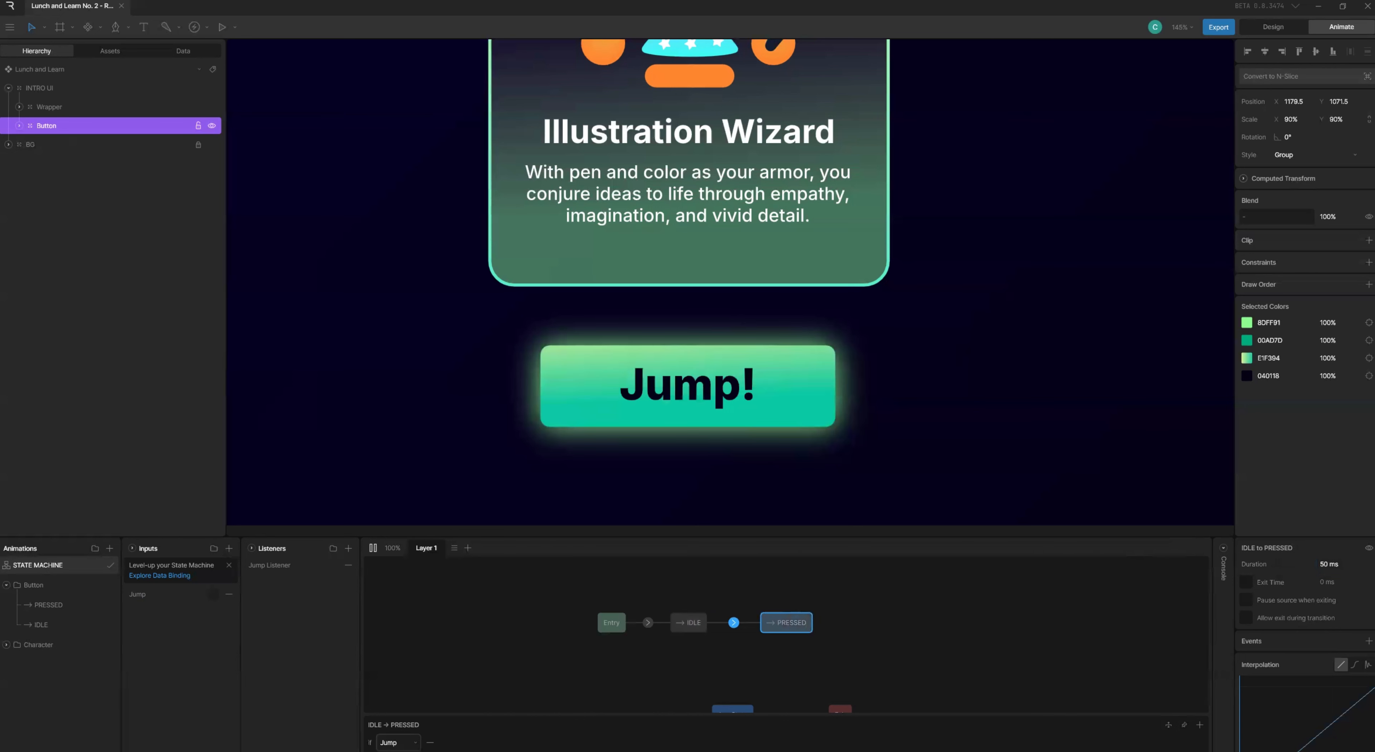
- Try a slower 500 ms duration on the IDLE to PRESSED transition and test the button press
left_click(1333, 562)
type("500")
key("Return")
key("space")
key("space")
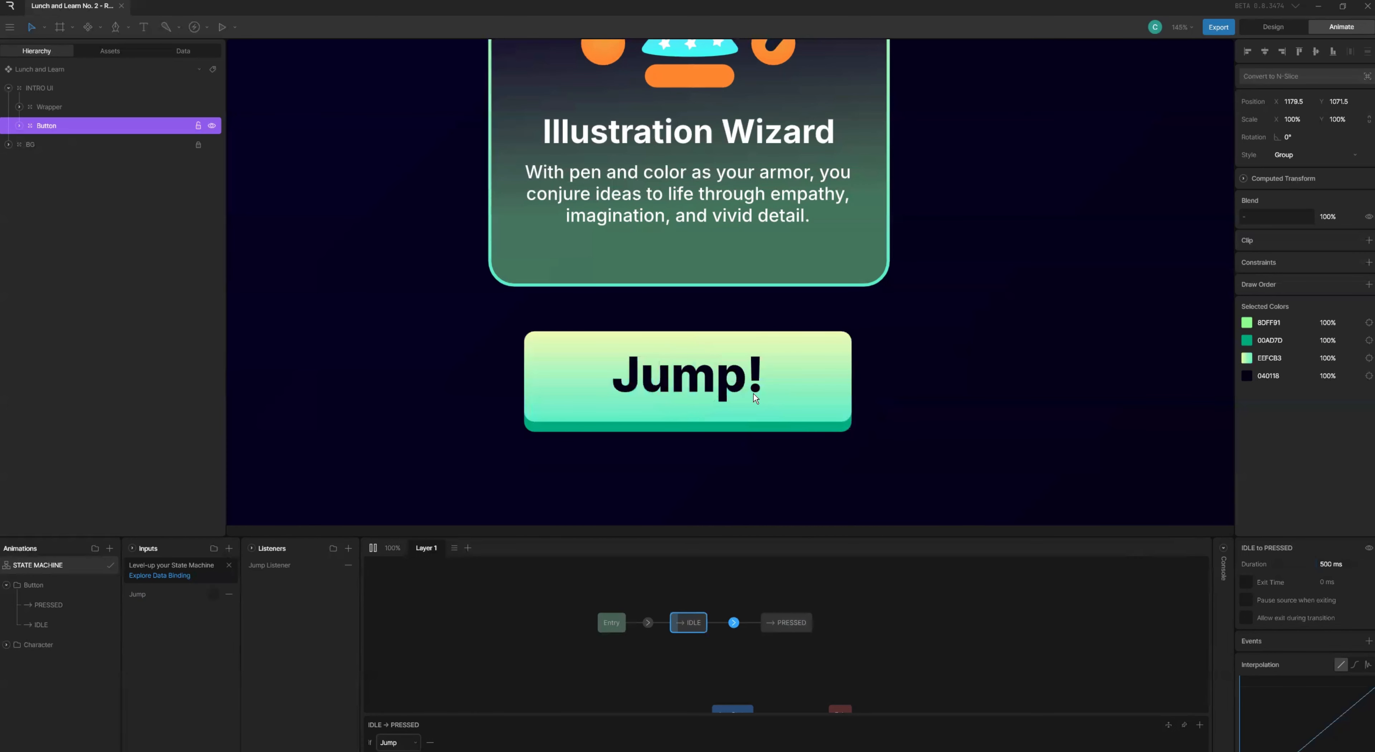
left_click(752, 393)
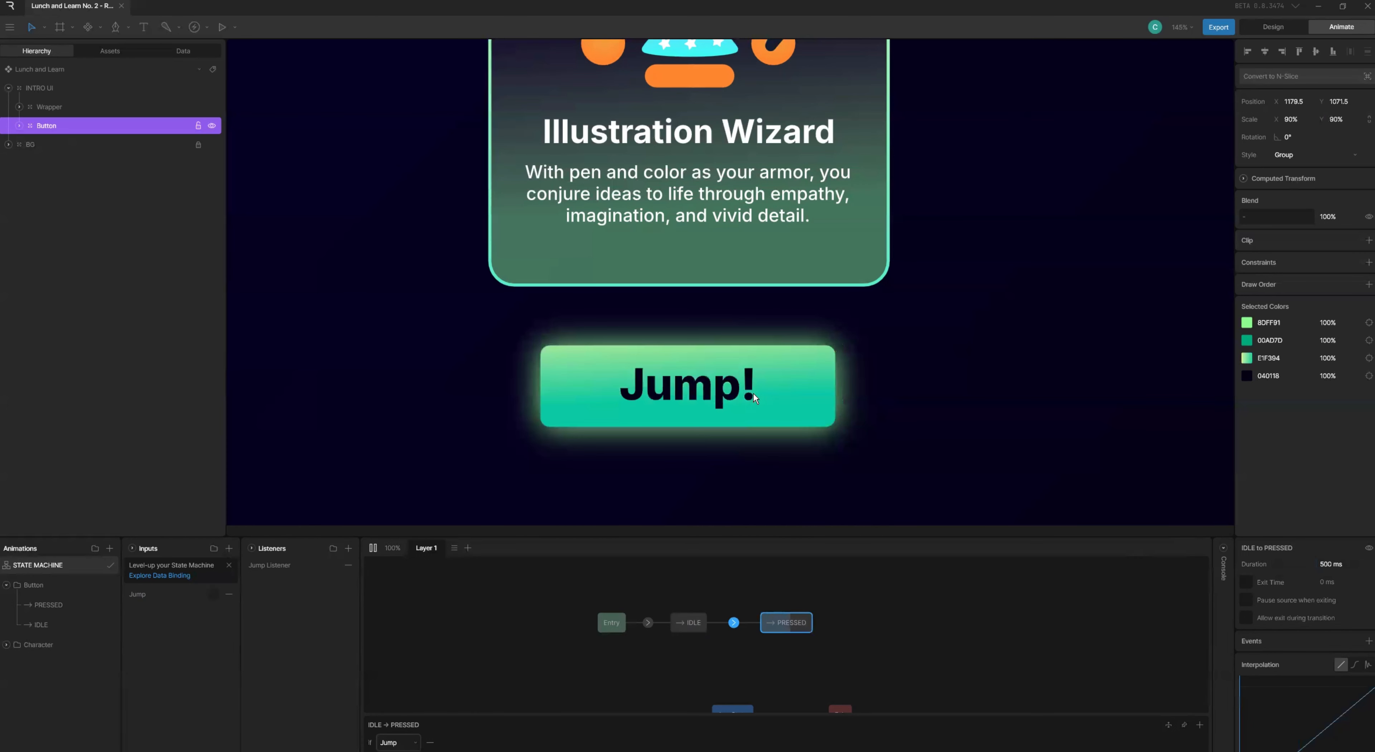
- Return the IDLE to PRESSED transition's duration to 150 ms and restart playback
left_click(1337, 564)
type("10")
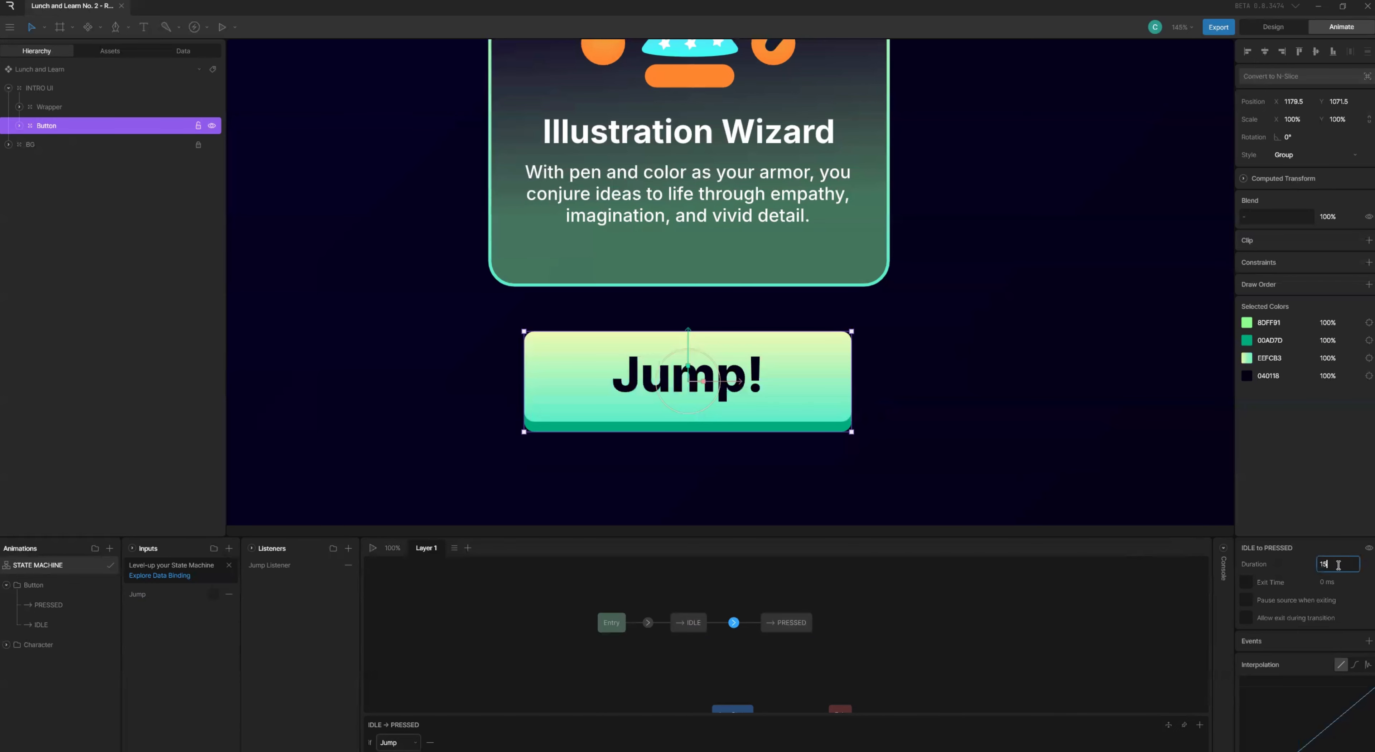
type("0ms")
key("Return")
key("space")
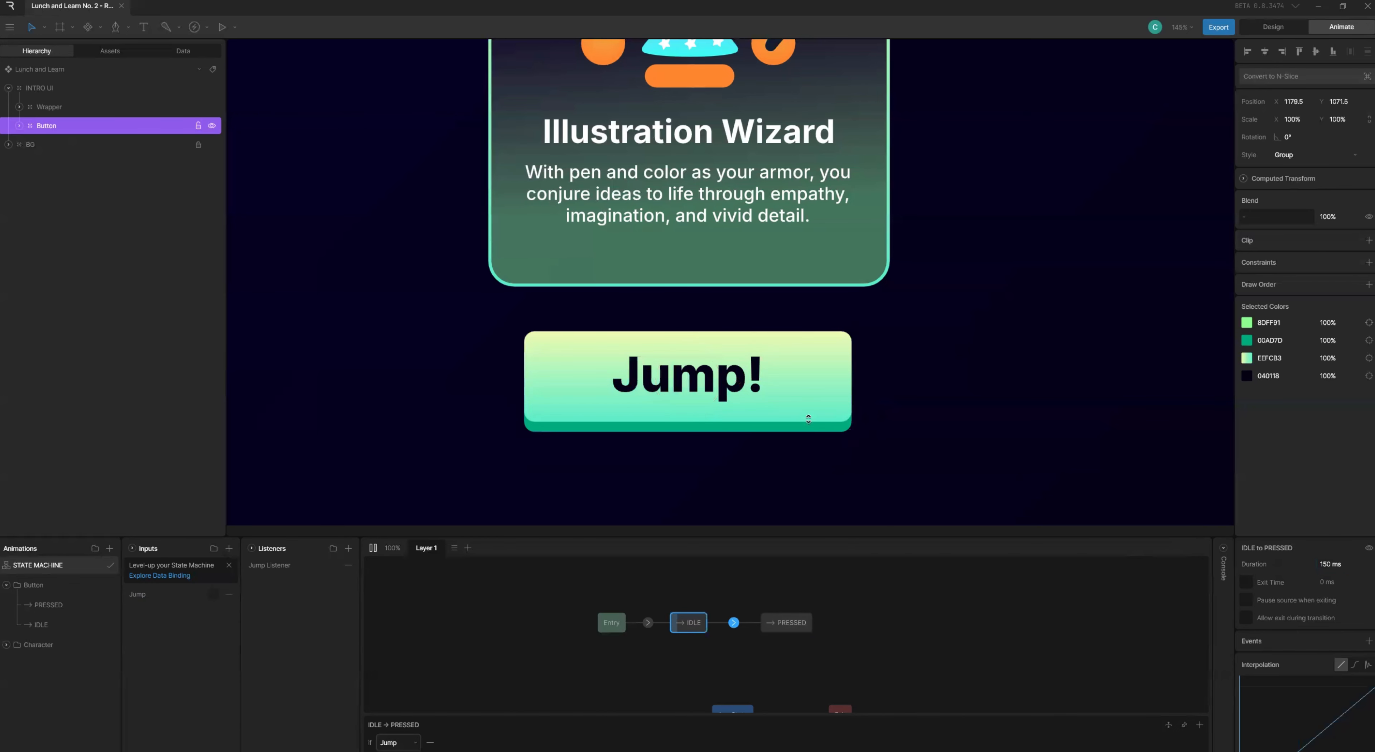
- Replay the state machine several times, pressing the Jump! button to check the 150 ms transition into PRESSED
key("space")
key("space")
left_click(781, 385)
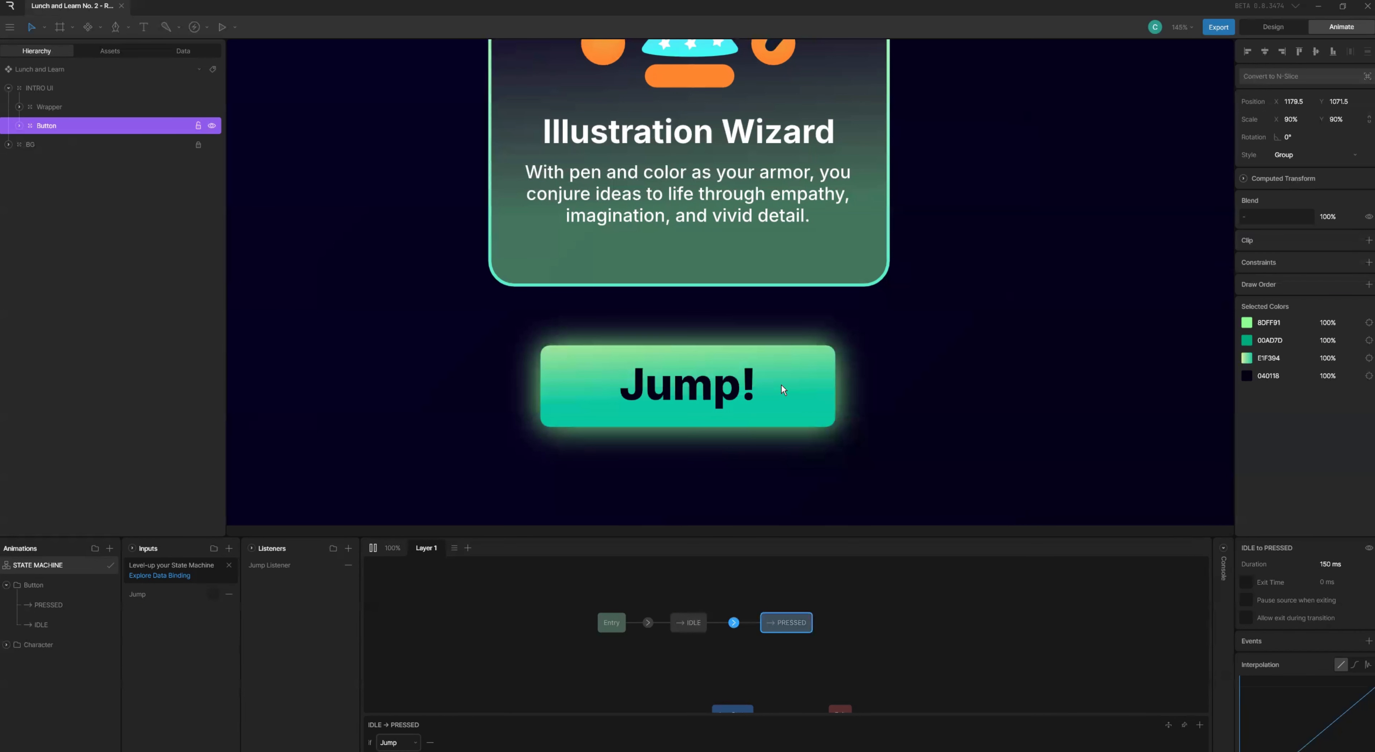
key("space")
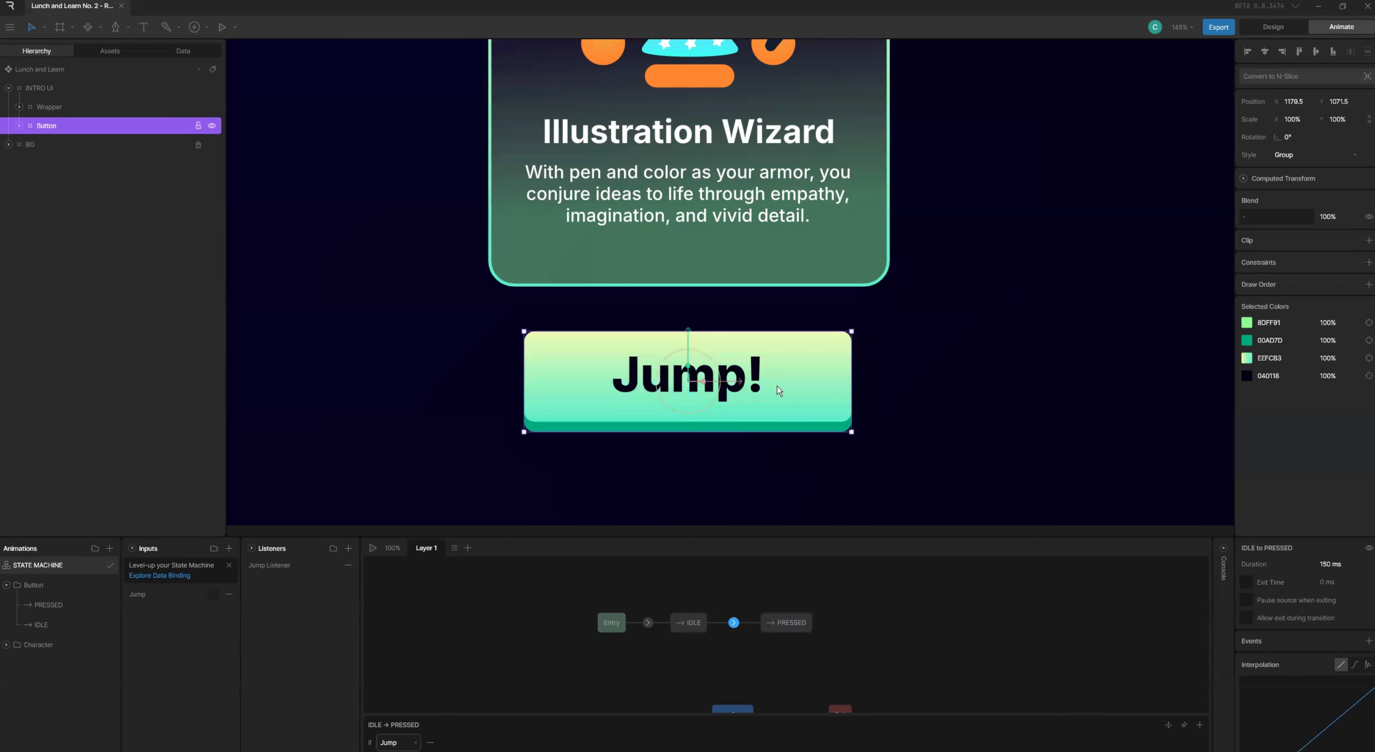
key("space")
left_click(767, 395)
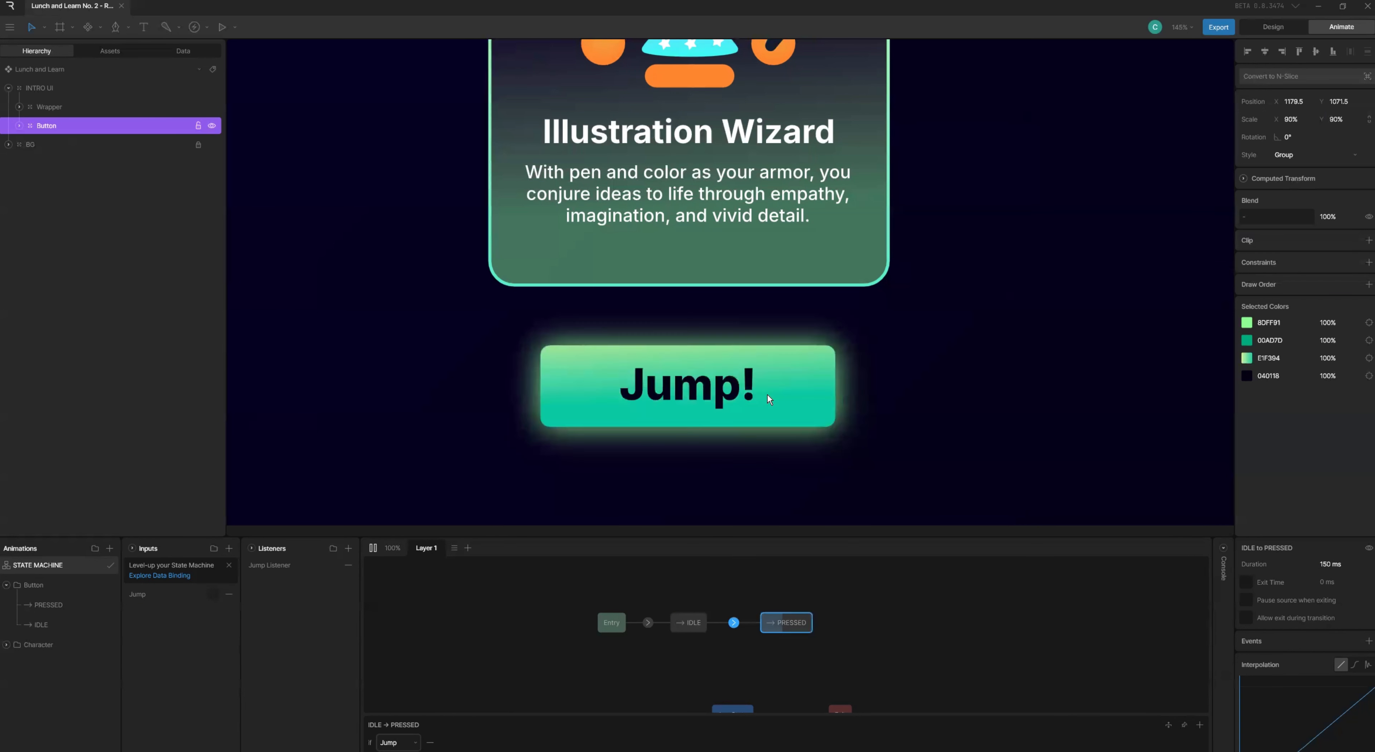
key("space")
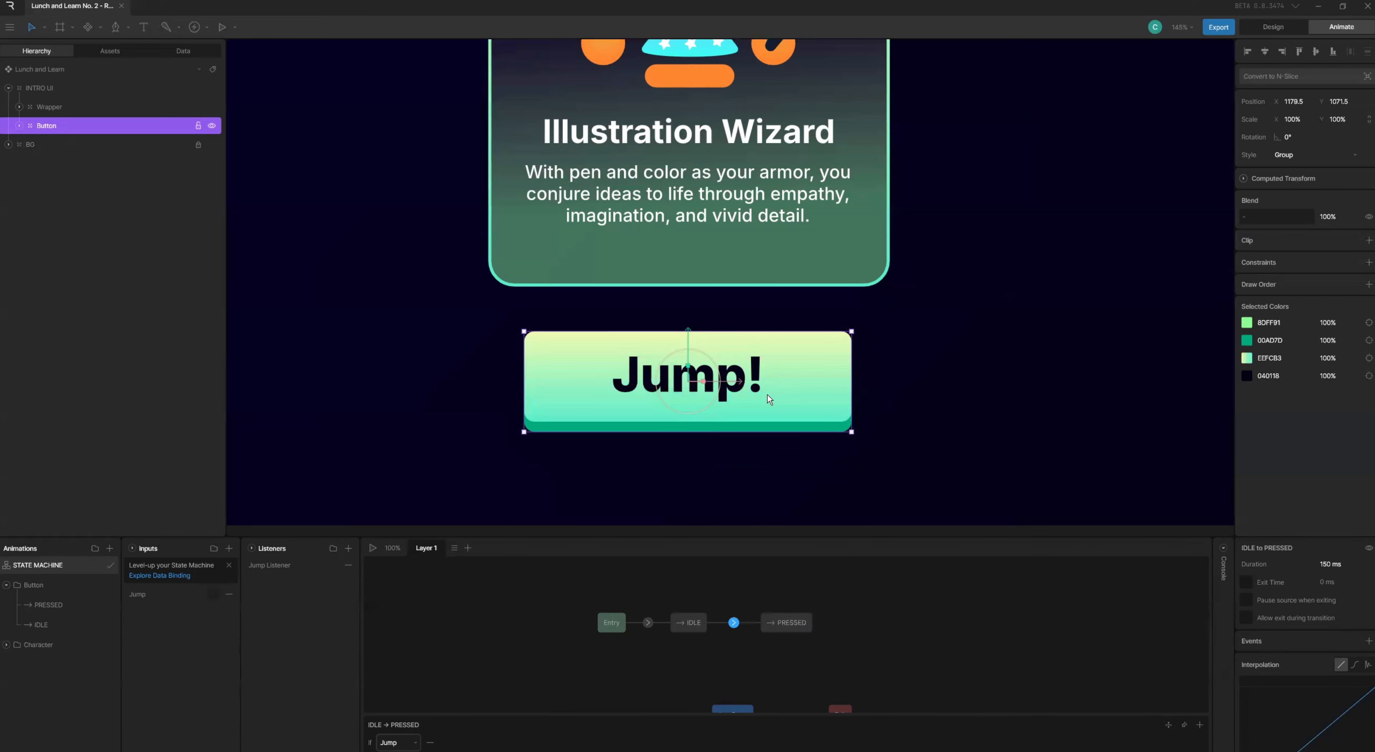
key("space")
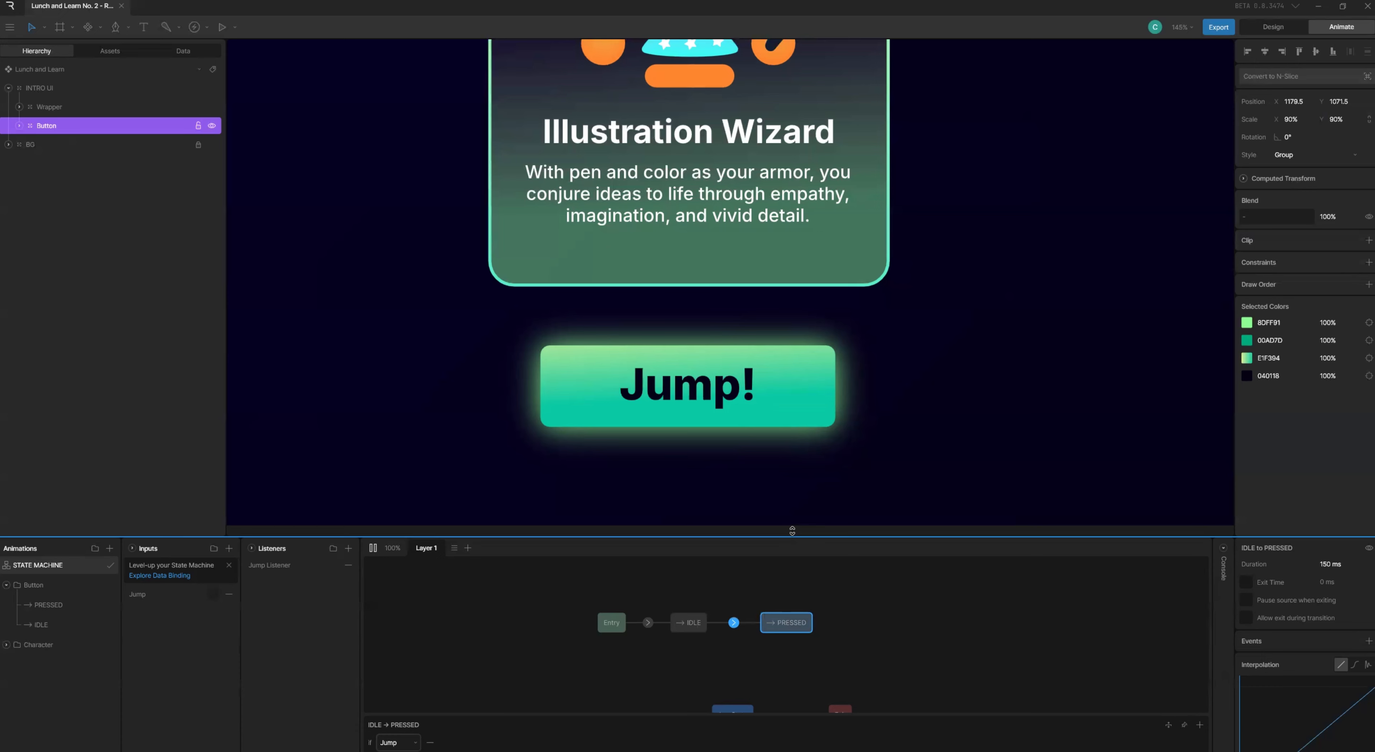
- Move the PRESSED state farther from IDLE and add a return transition from PRESSED to IDLE
left_click_drag(810, 614, 845, 615)
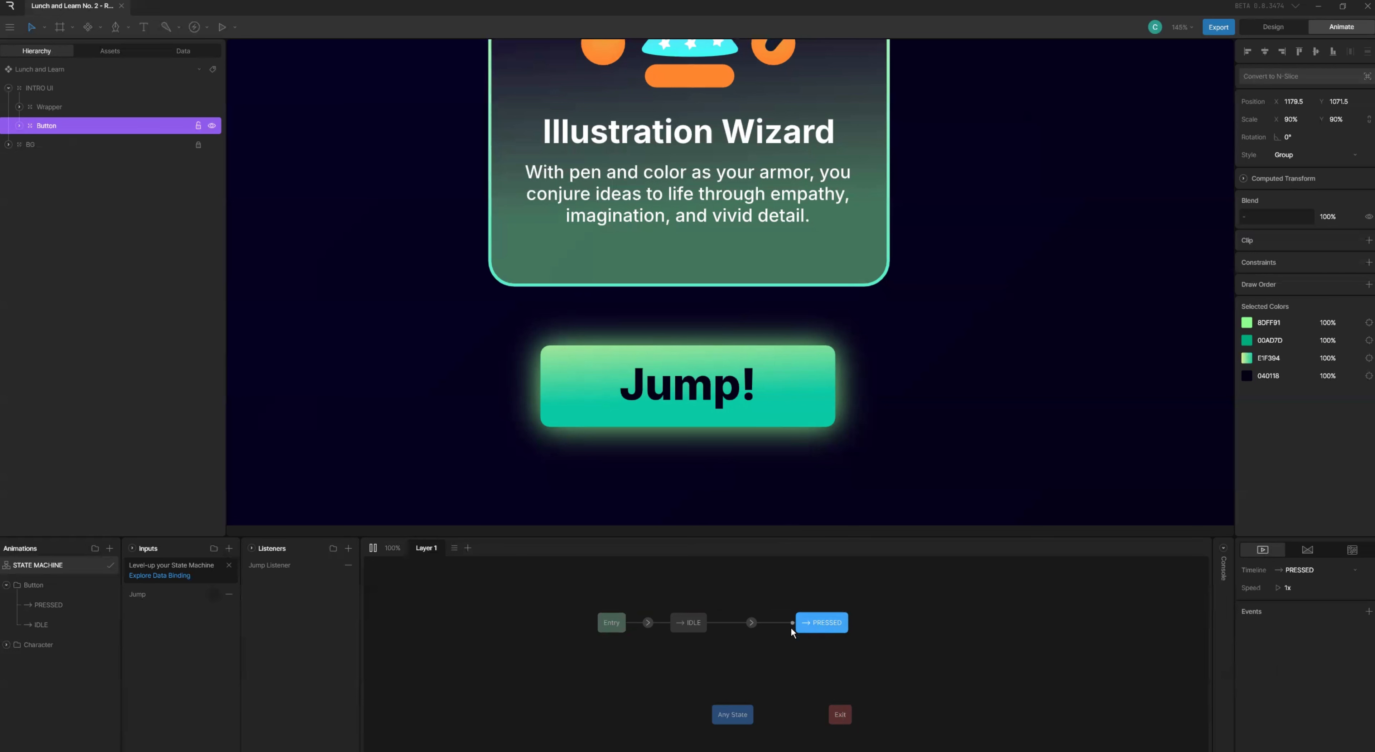
left_click_drag(792, 624, 713, 630)
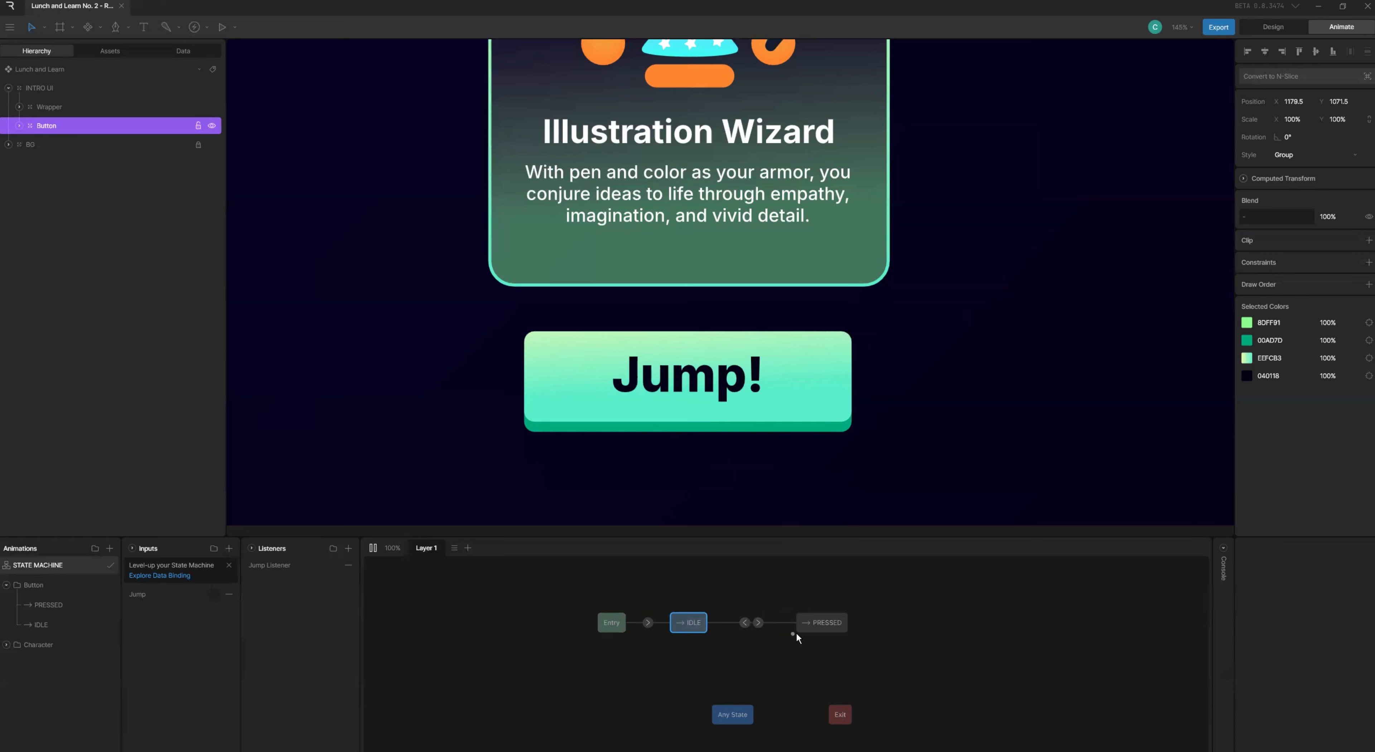
left_click(758, 622)
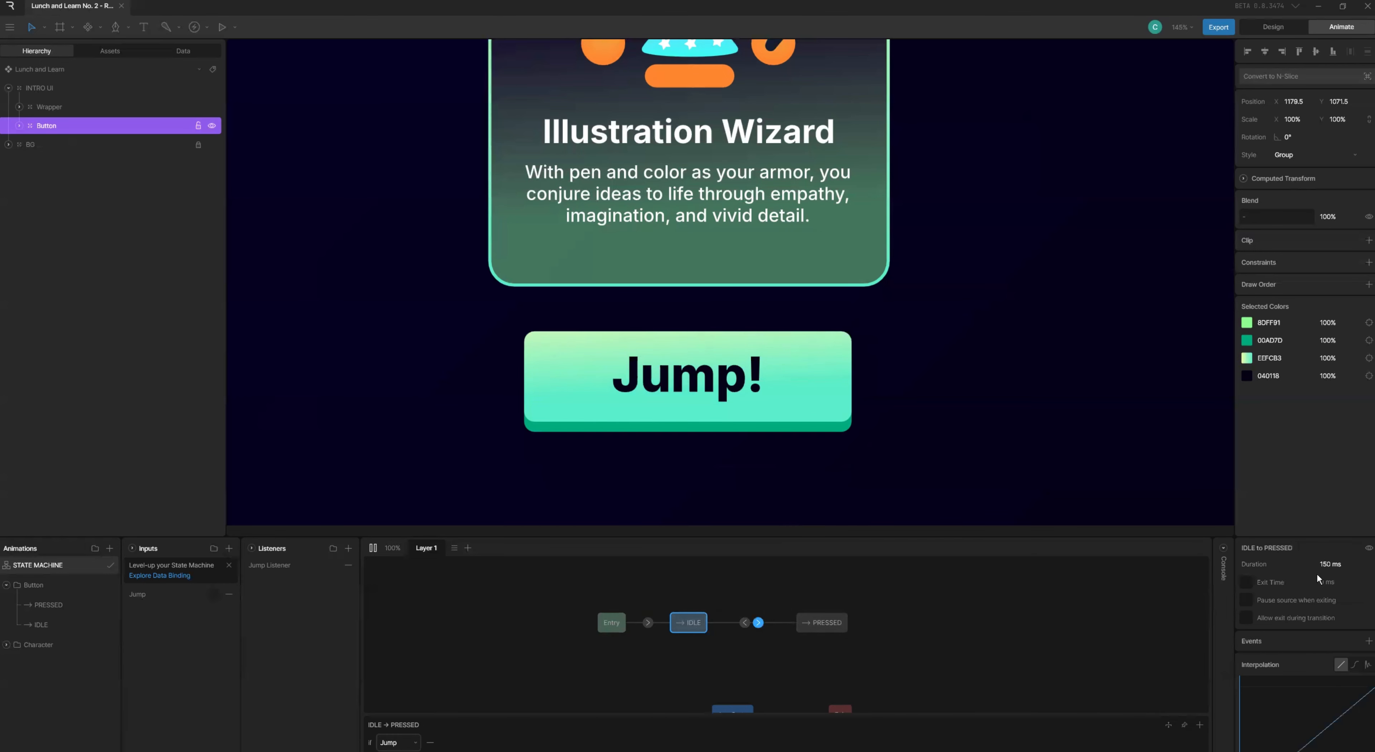
left_click(745, 622)
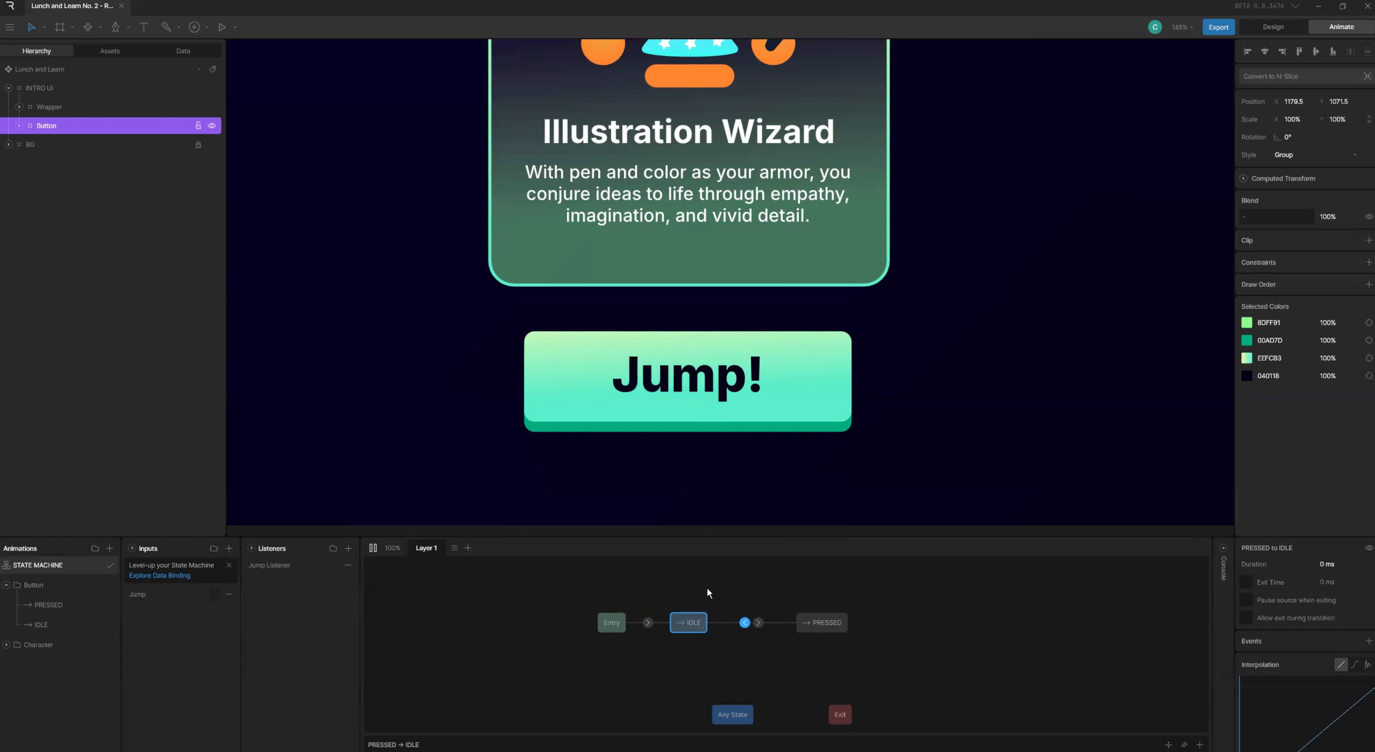
left_click(689, 593)
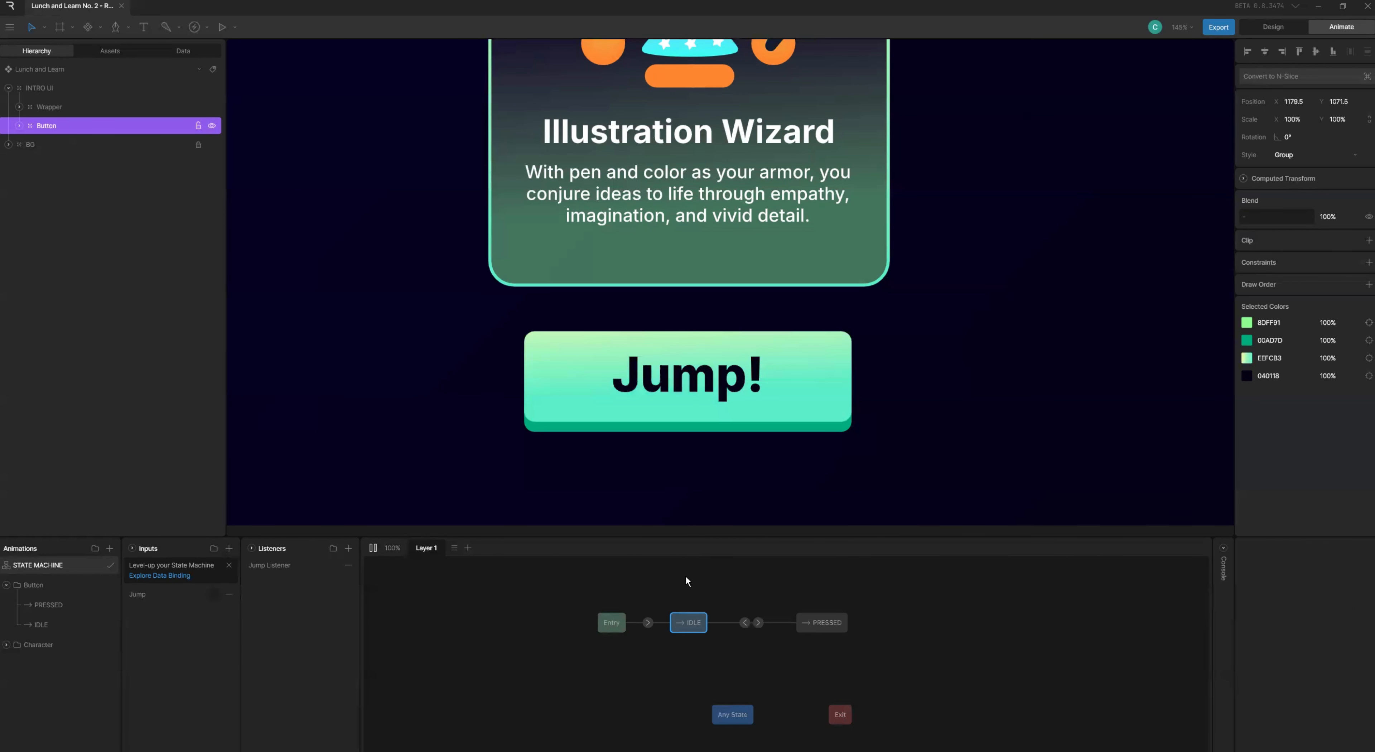
- Restart the state machine and press the Jump! button repeatedly to test the return transition to IDLE
key("space")
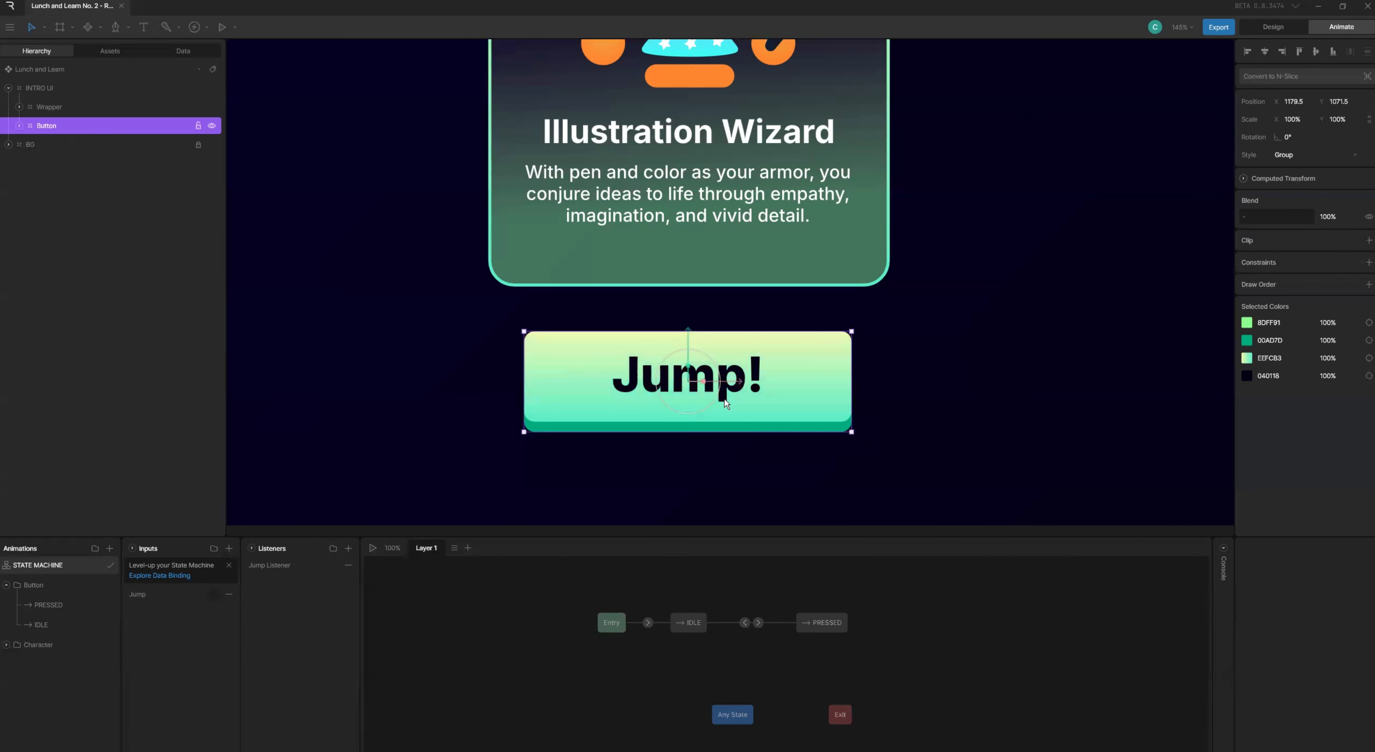
key("space")
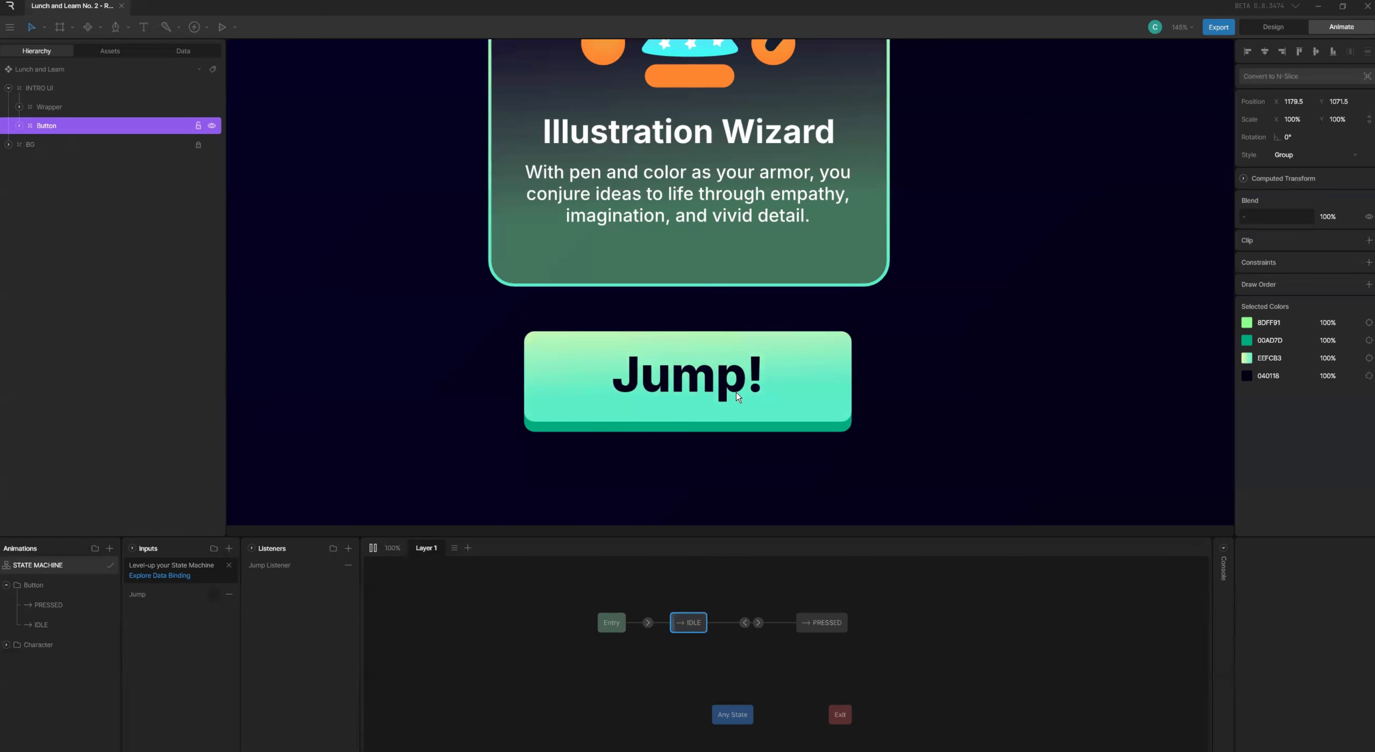
left_click(736, 392)
left_click(736, 393)
left_click(736, 392)
left_click(736, 393)
key("space")
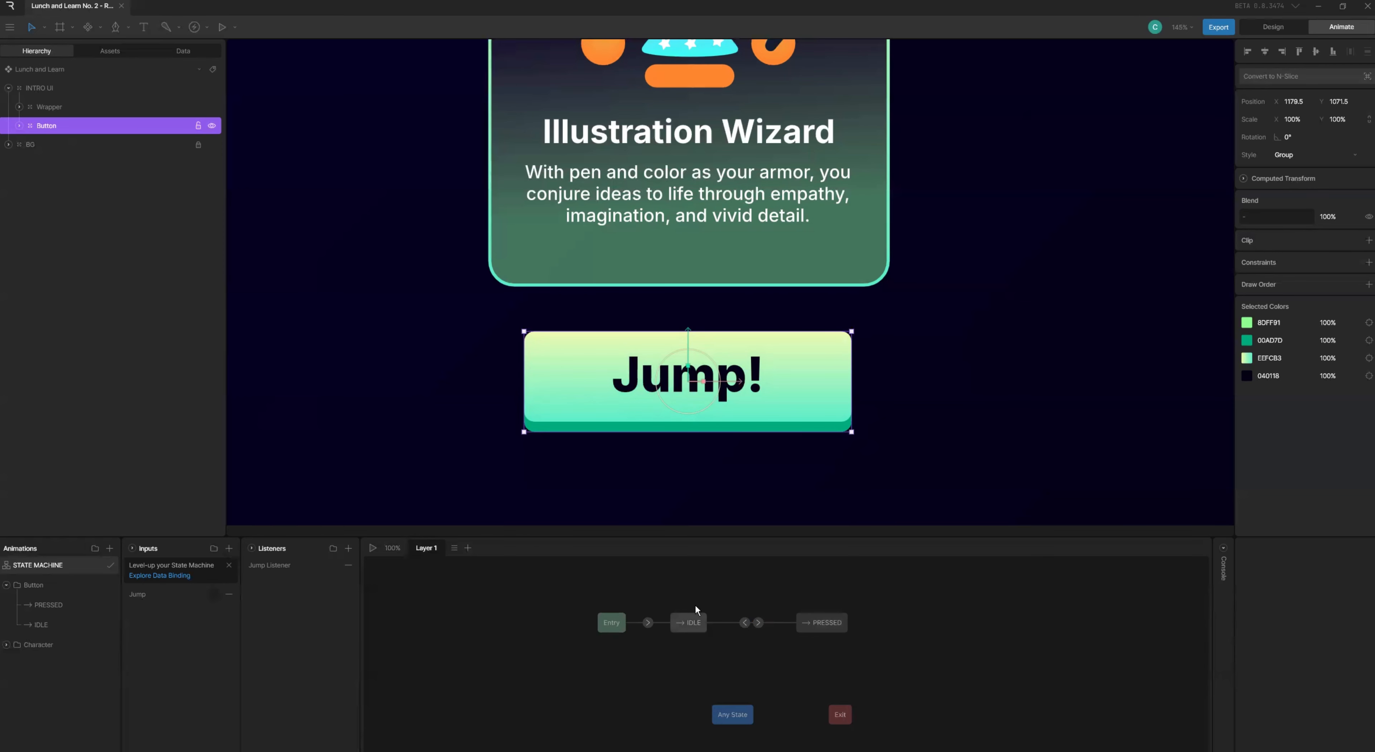
- Set the PRESSED to IDLE transition's duration to 100 ms and enable its Exit Time option
left_click(745, 623)
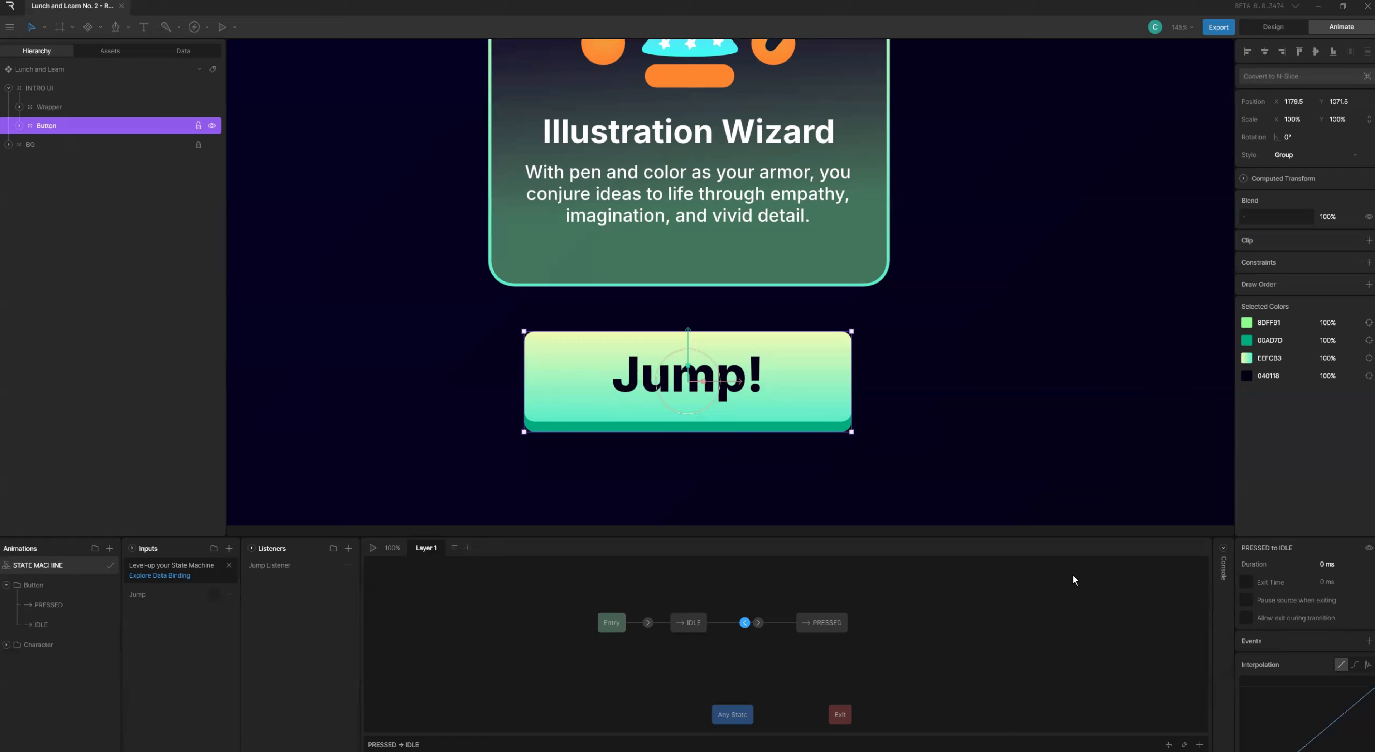
left_click(1329, 563)
type("8")
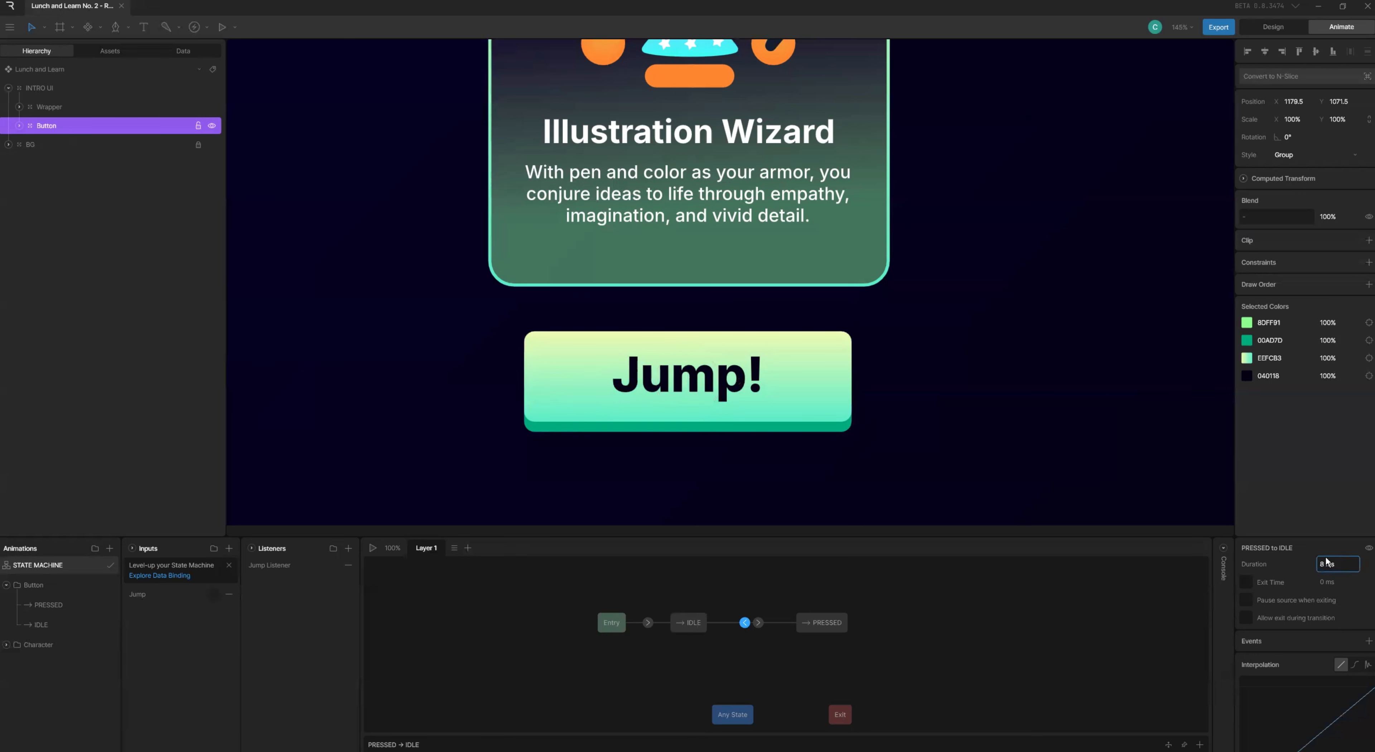
key("Return")
left_click(1327, 564)
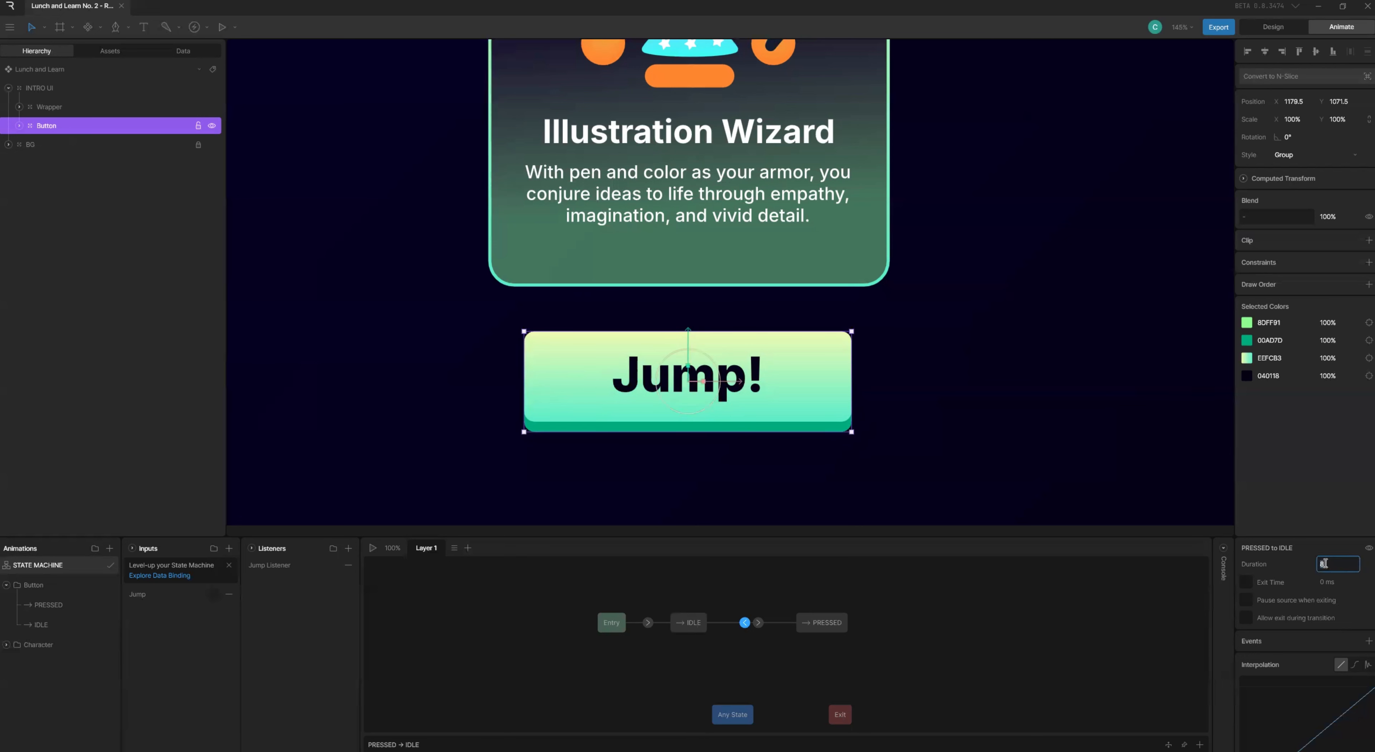
key("BackSpace")
key("Return")
left_click(1331, 559)
type("100m")
key("Return")
left_click(1249, 583)
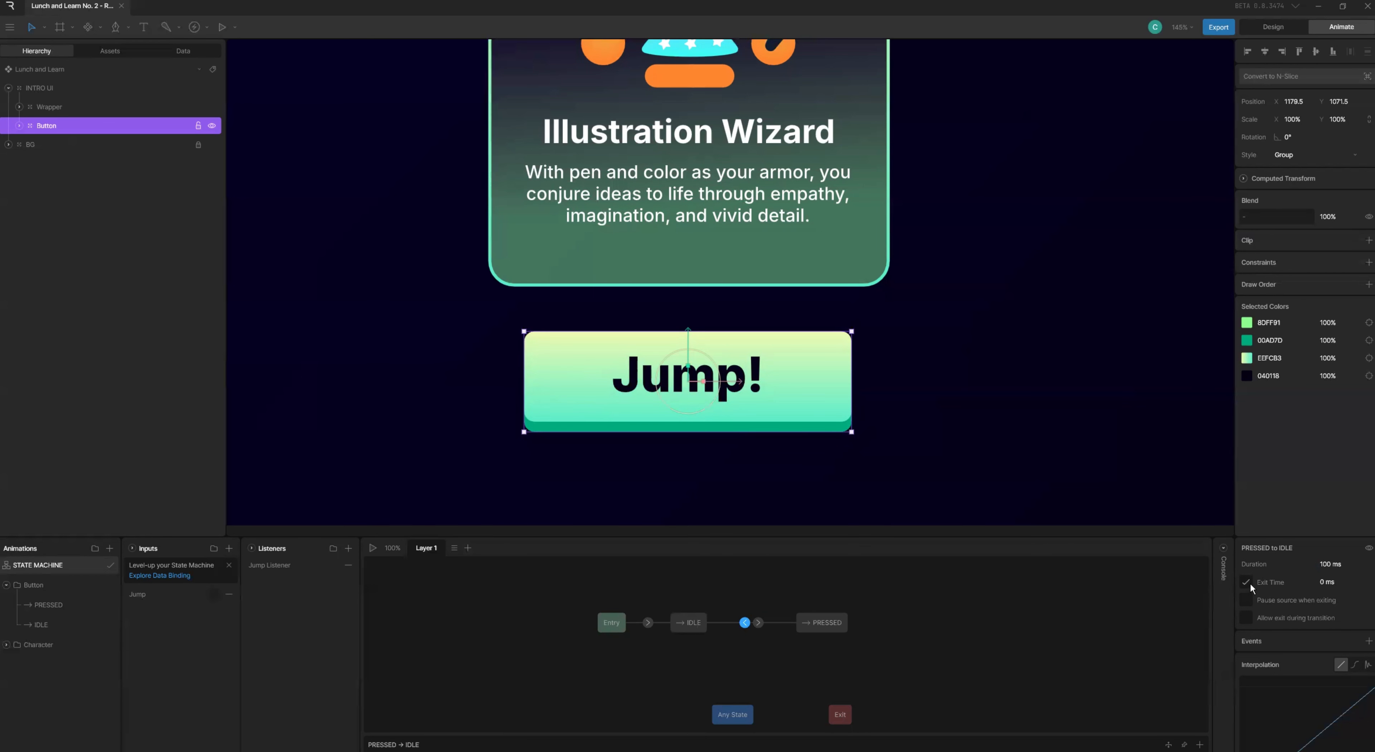
- Scrub through the PRESSED timeline to examine its length, and return to the state machine
double_click(834, 627)
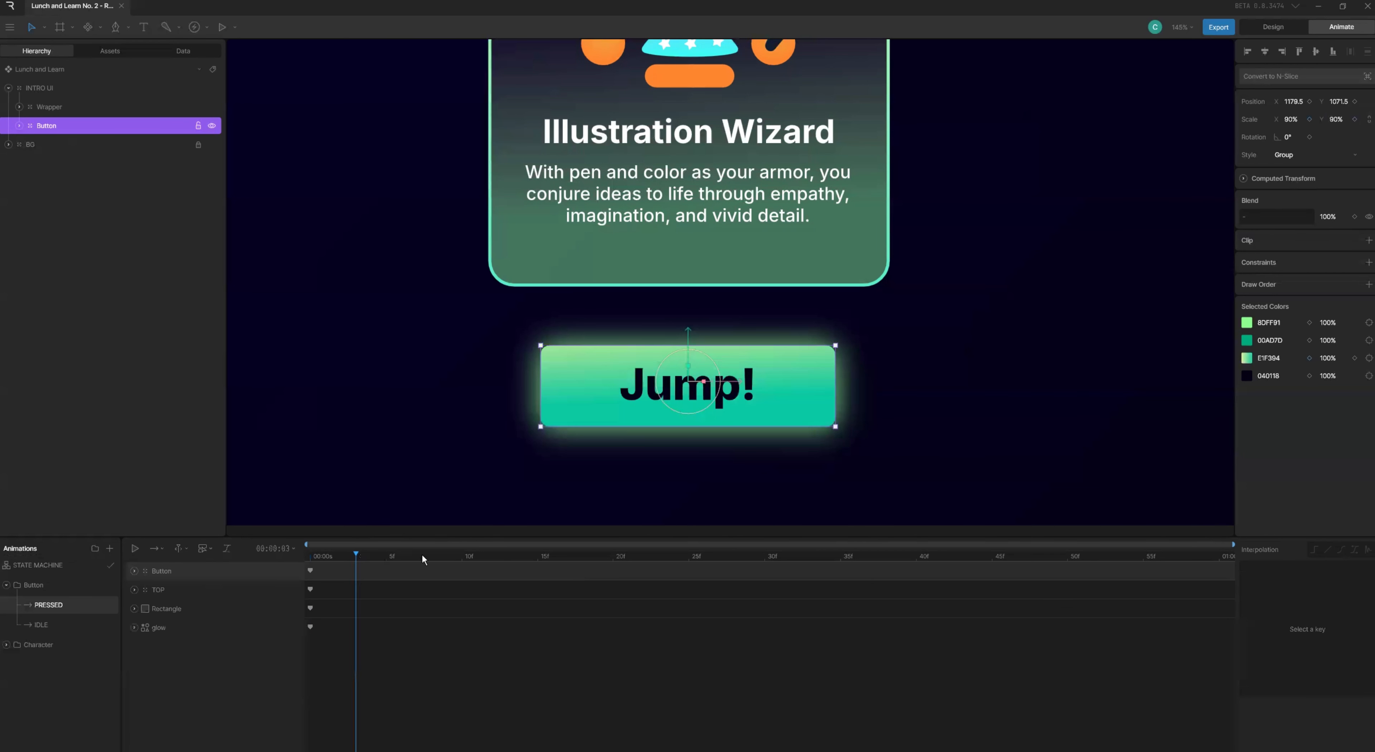
left_click_drag(422, 555, 1172, 555)
double_click(61, 563)
left_click(826, 624)
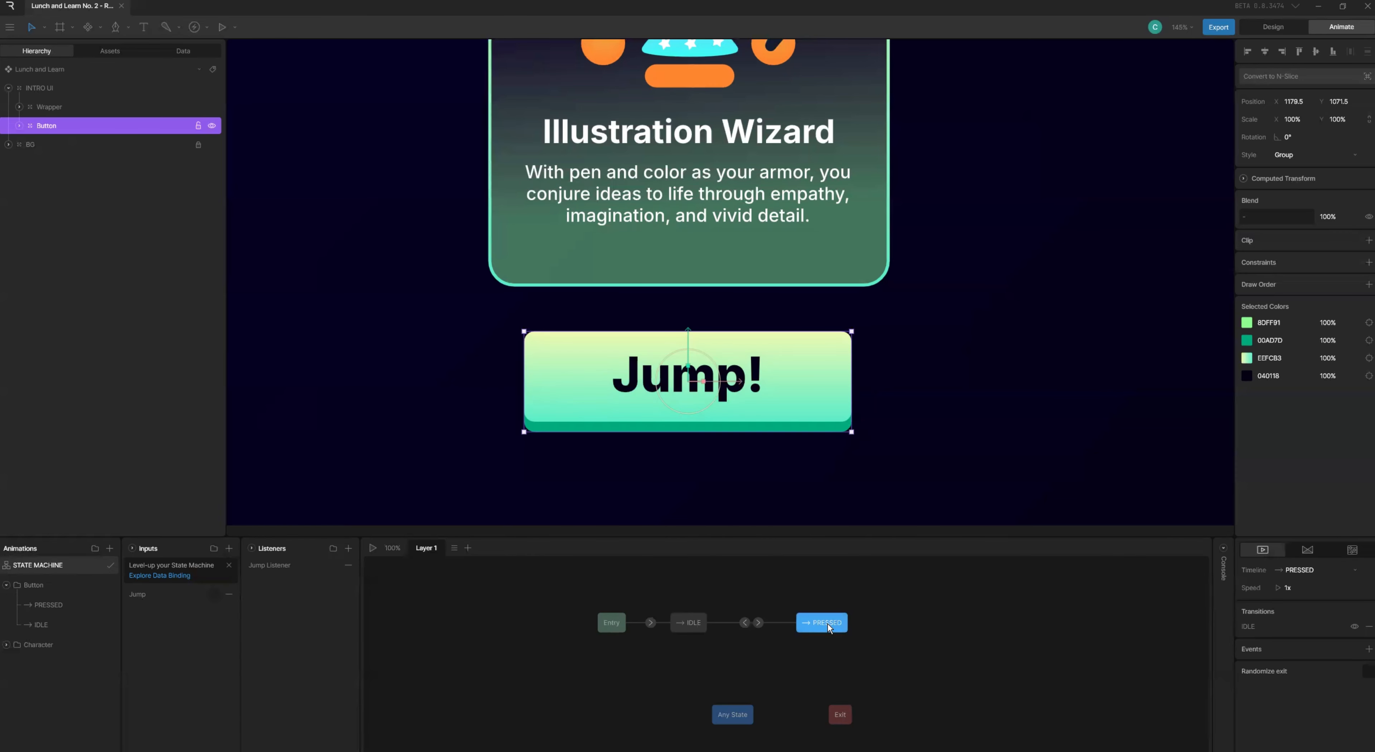
- Set the exit time of the PRESSED to IDLE transition to 100%
left_click(743, 623)
left_click(1327, 583)
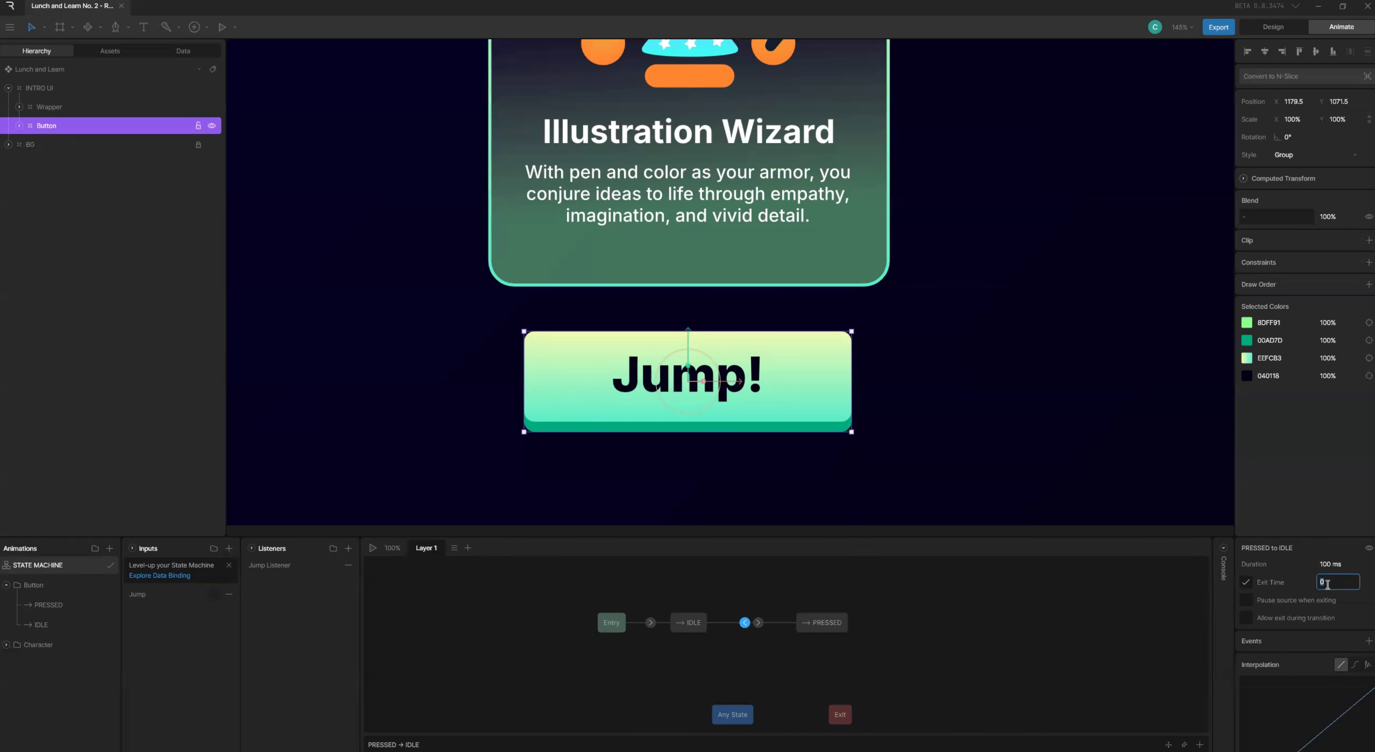
type("100")
key("Return")
left_click(817, 619)
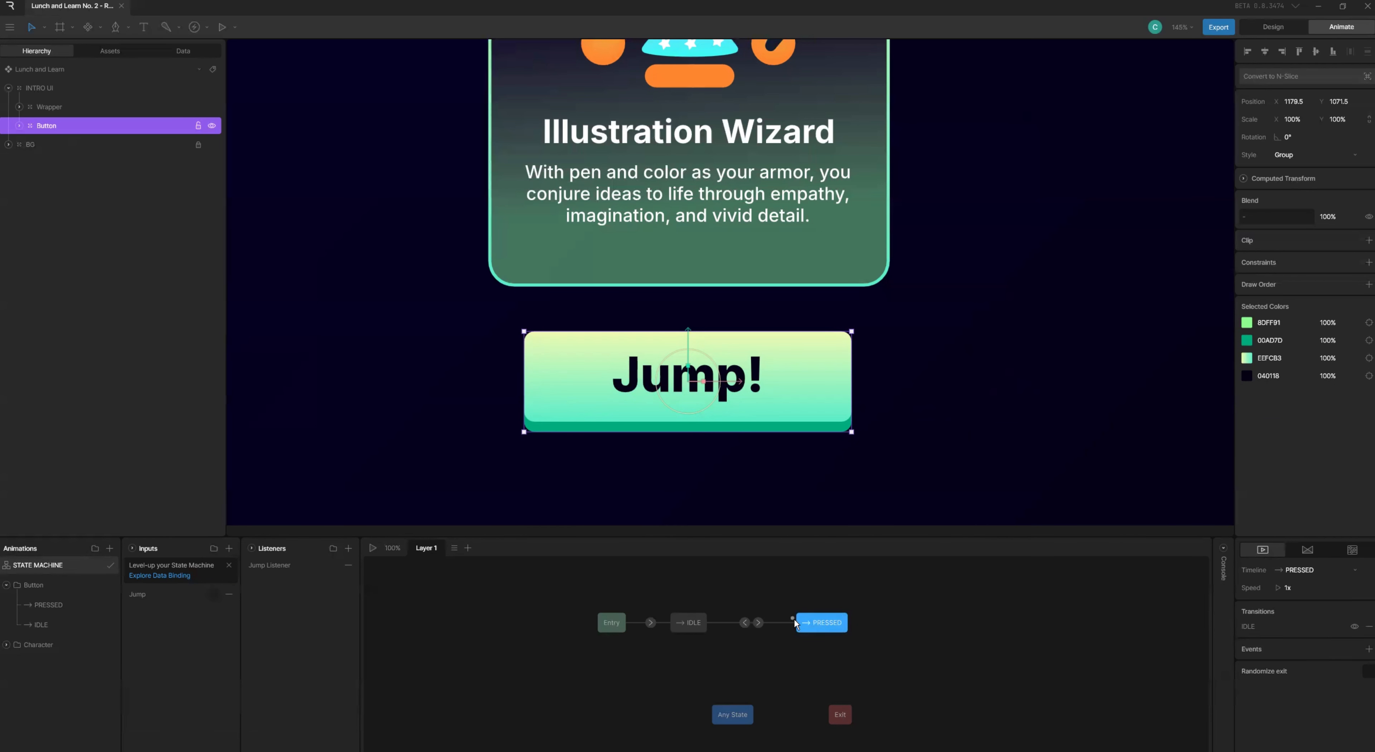
left_click(745, 622)
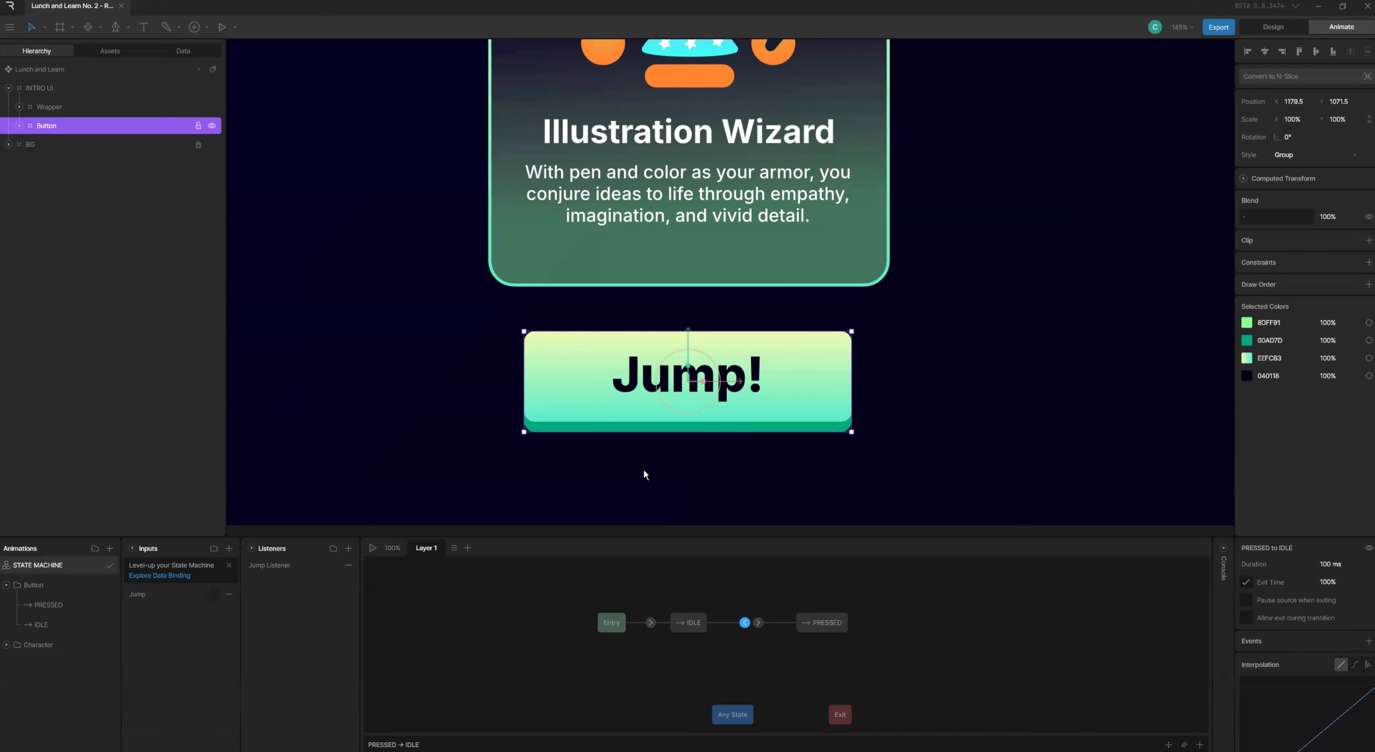
- Play the state machine and trigger the Jump! button to test the 100% exit time
key("space")
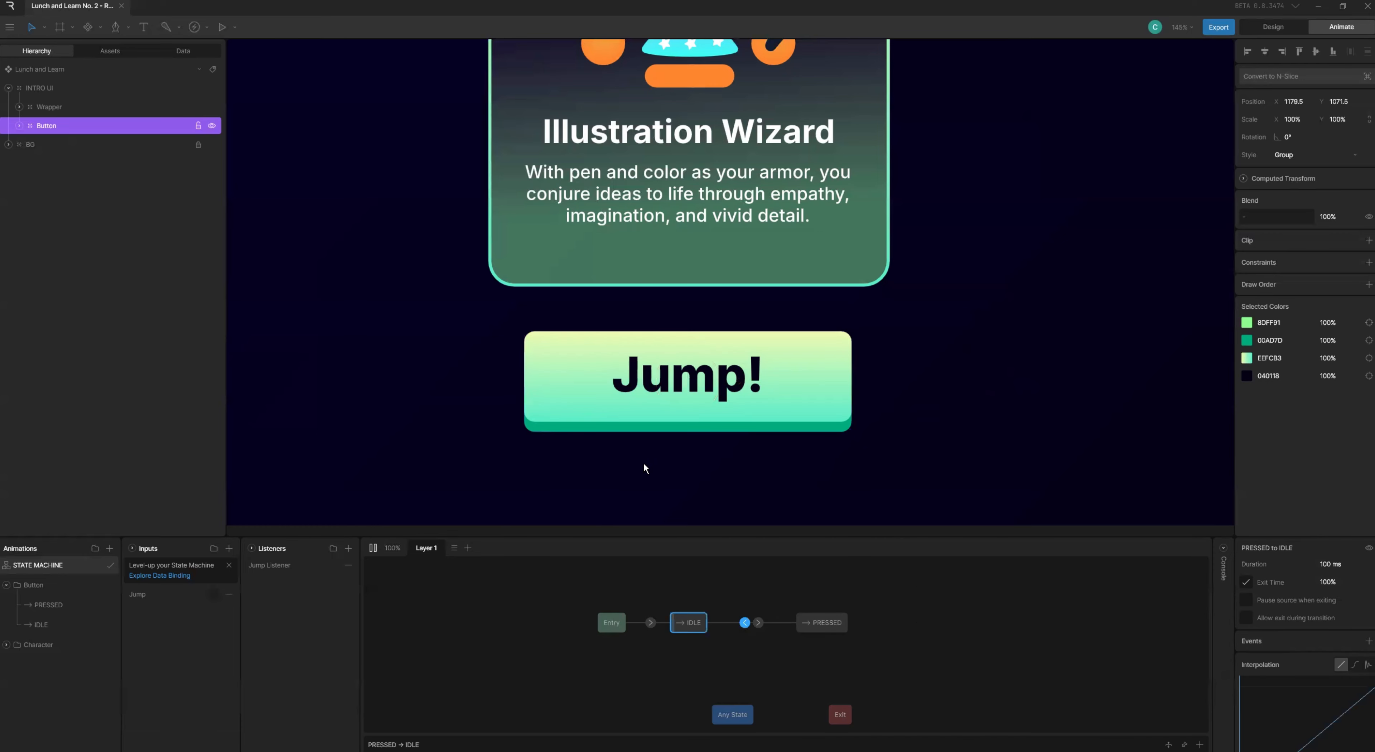
left_click(678, 398)
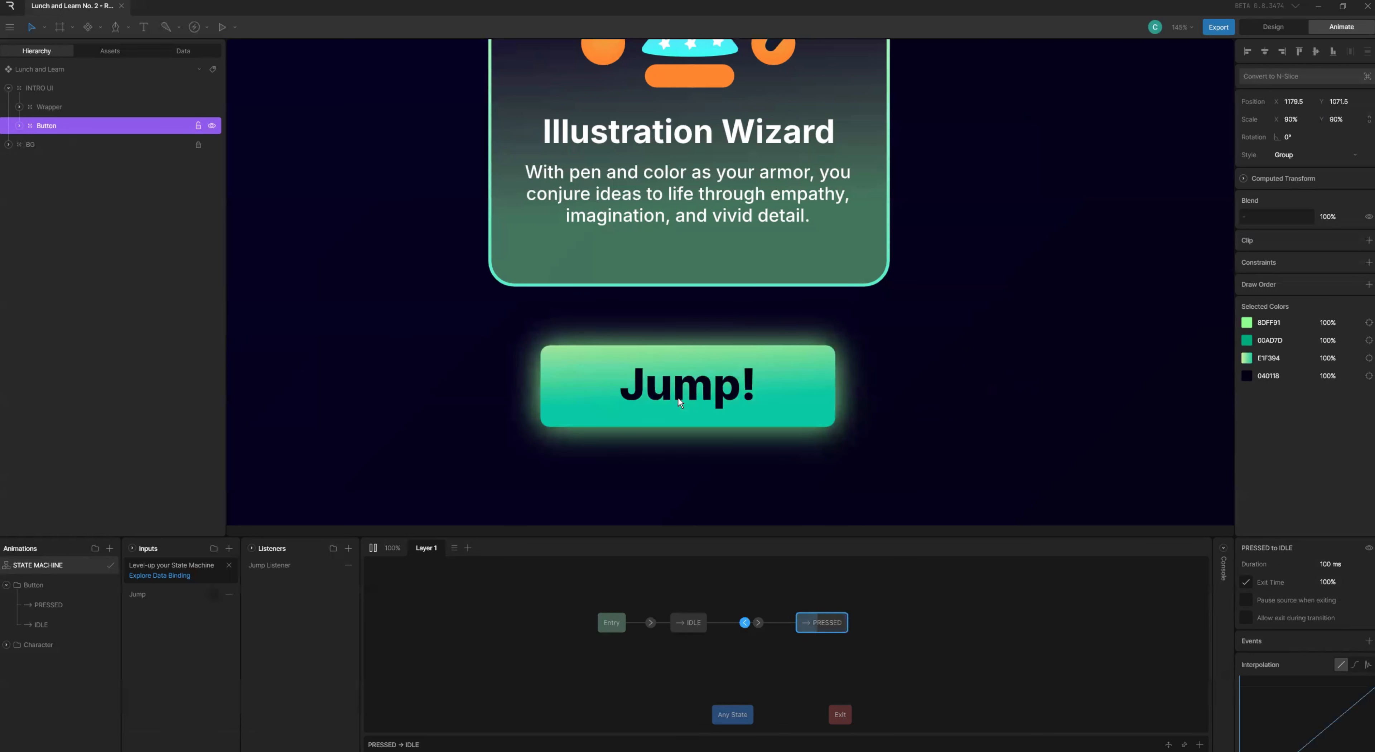
left_click(677, 398)
left_click(705, 395)
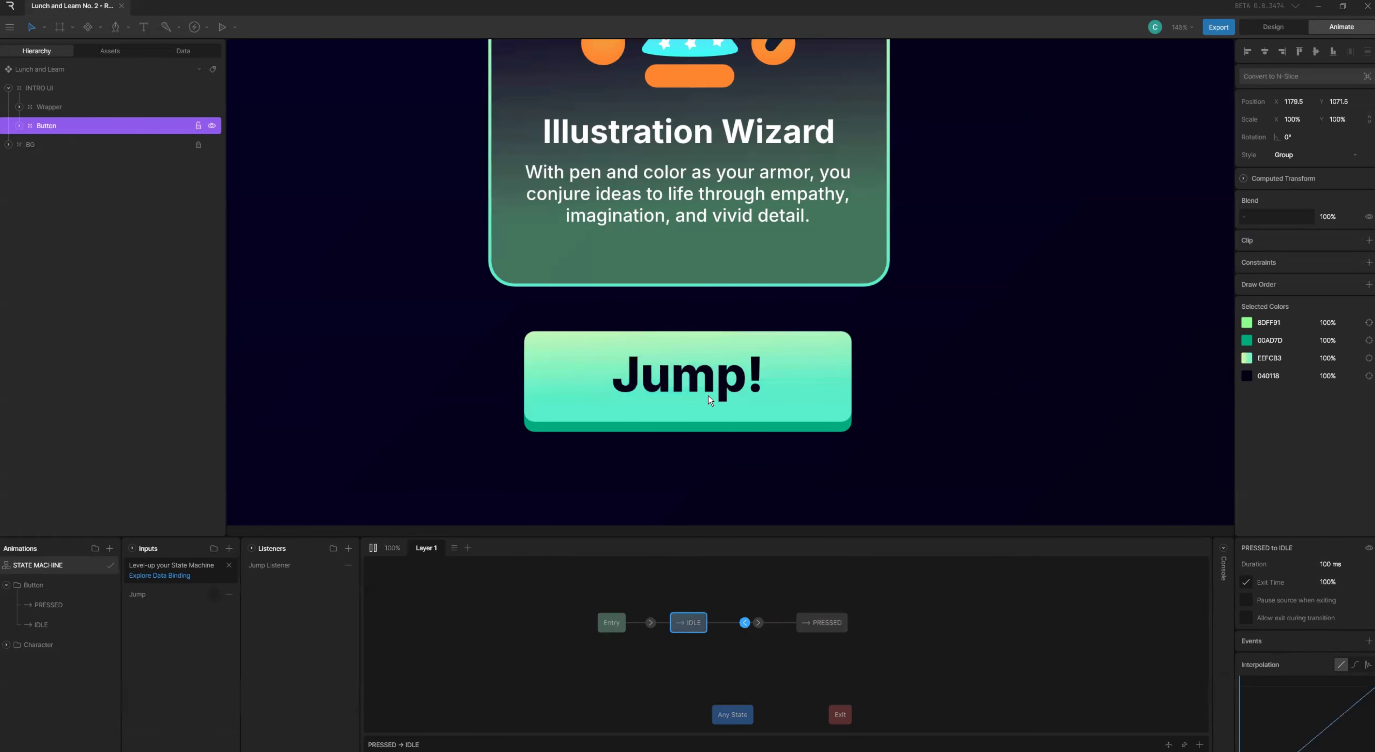
- Reduce the PRESSED to IDLE transition's exit time to 30%
left_click(820, 623)
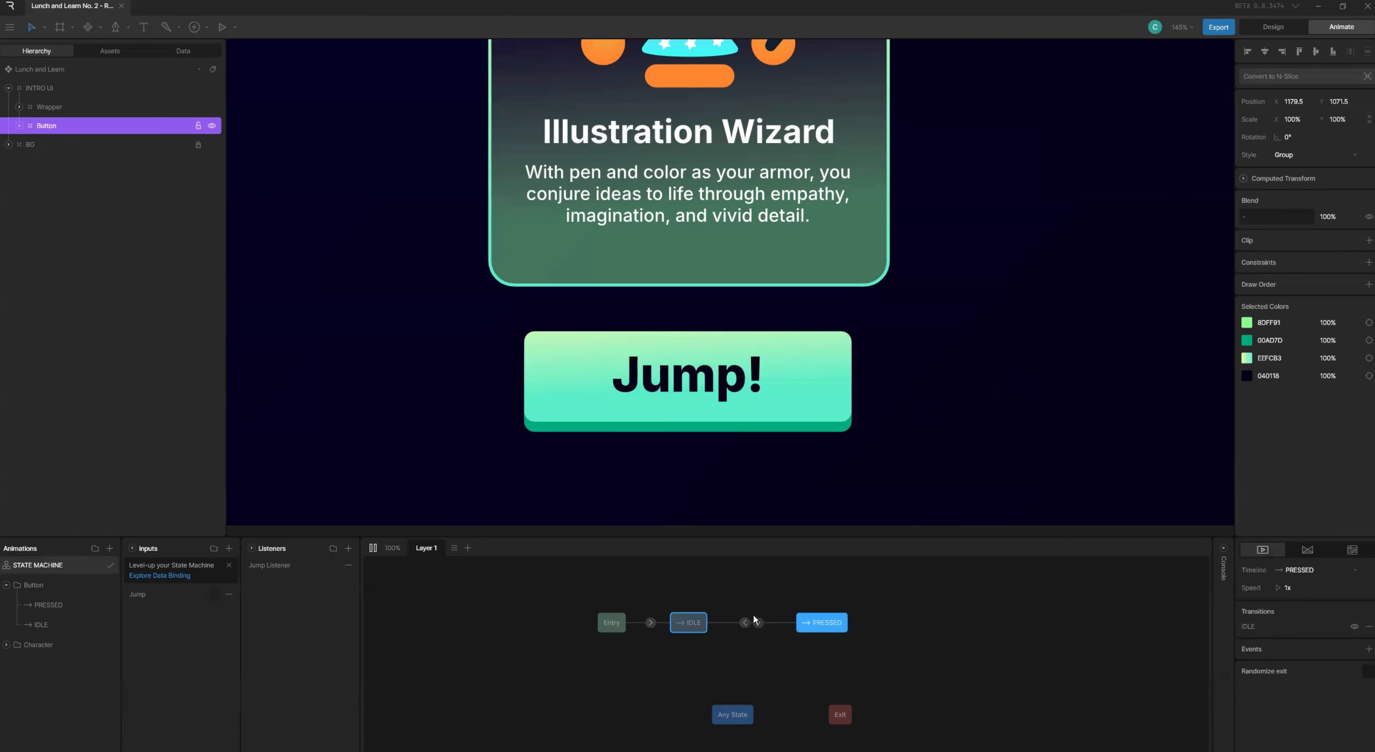
left_click(744, 622)
left_click(1326, 581)
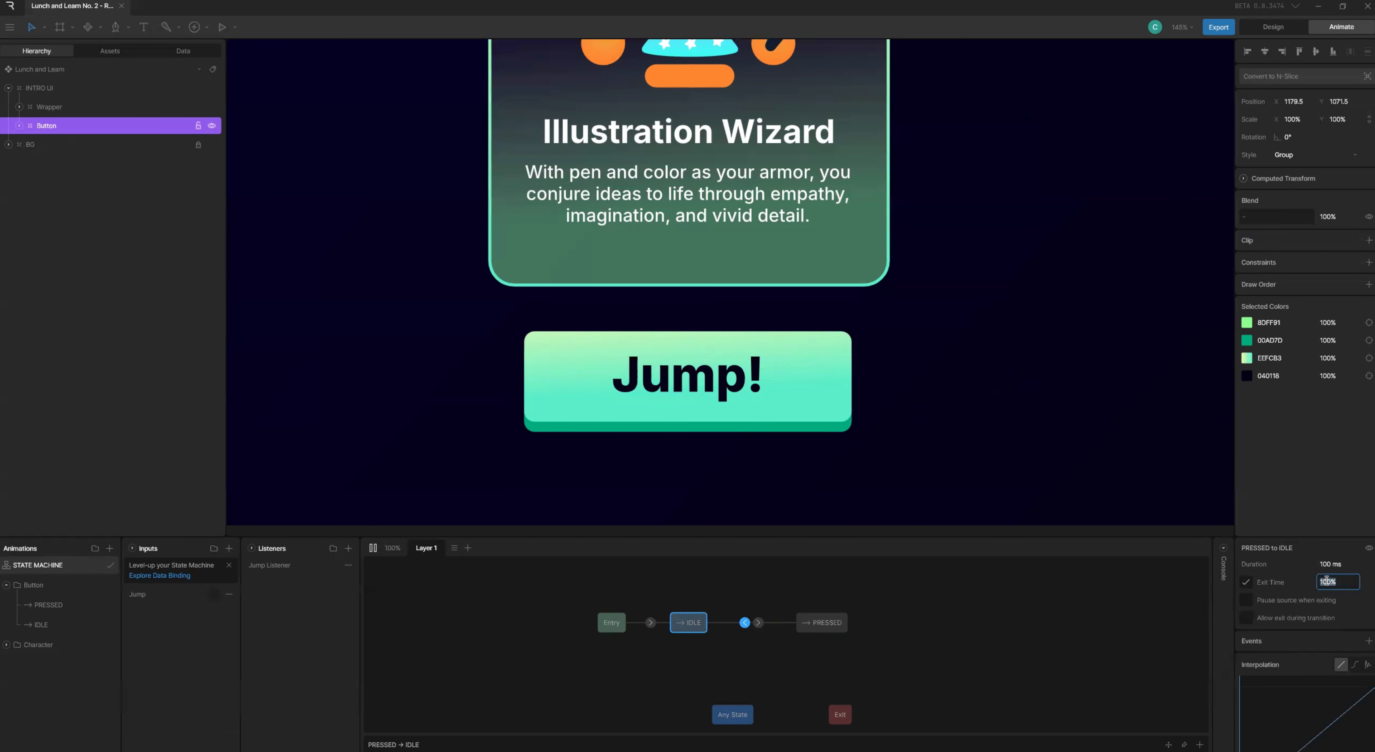
type("30")
key("BackSpace")
key("Return")
- Restart the state machine and trigger the Jump! button to test the 30% exit time
left_click(691, 393)
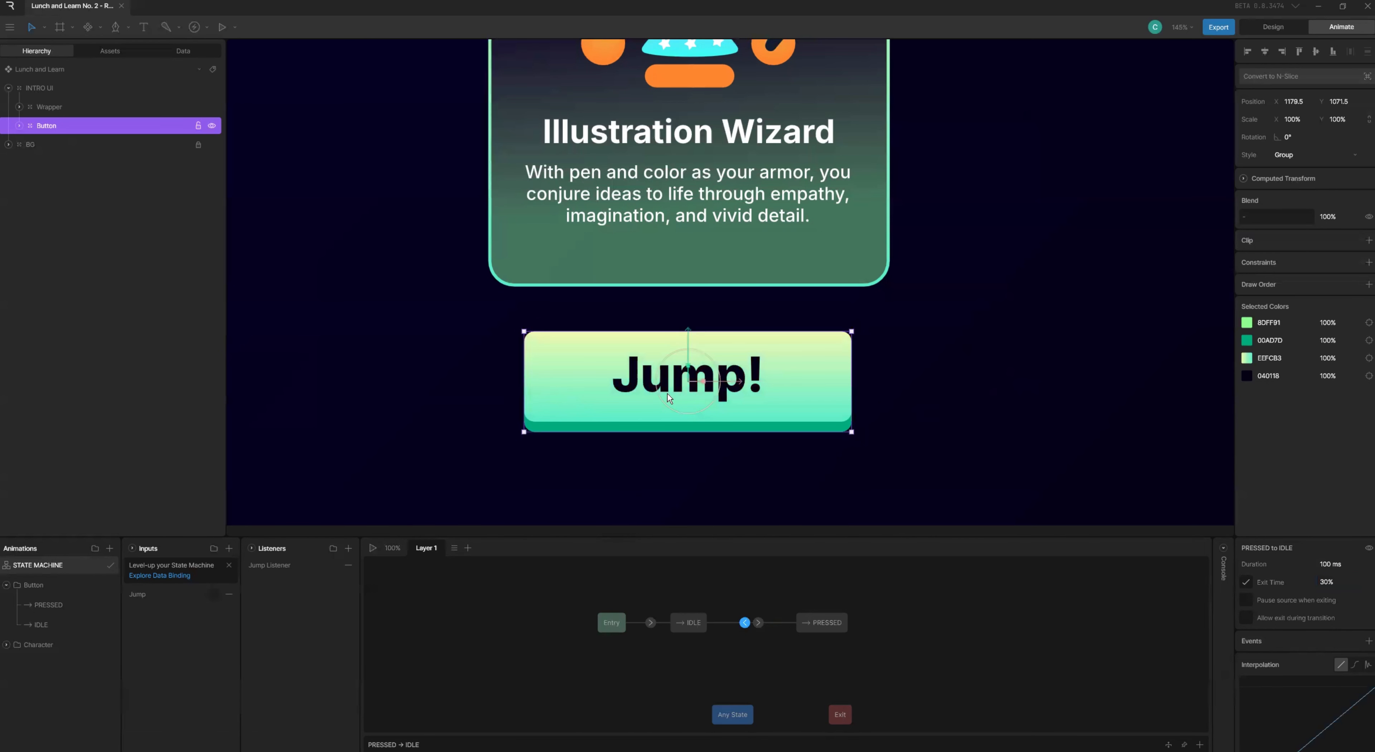
key("space")
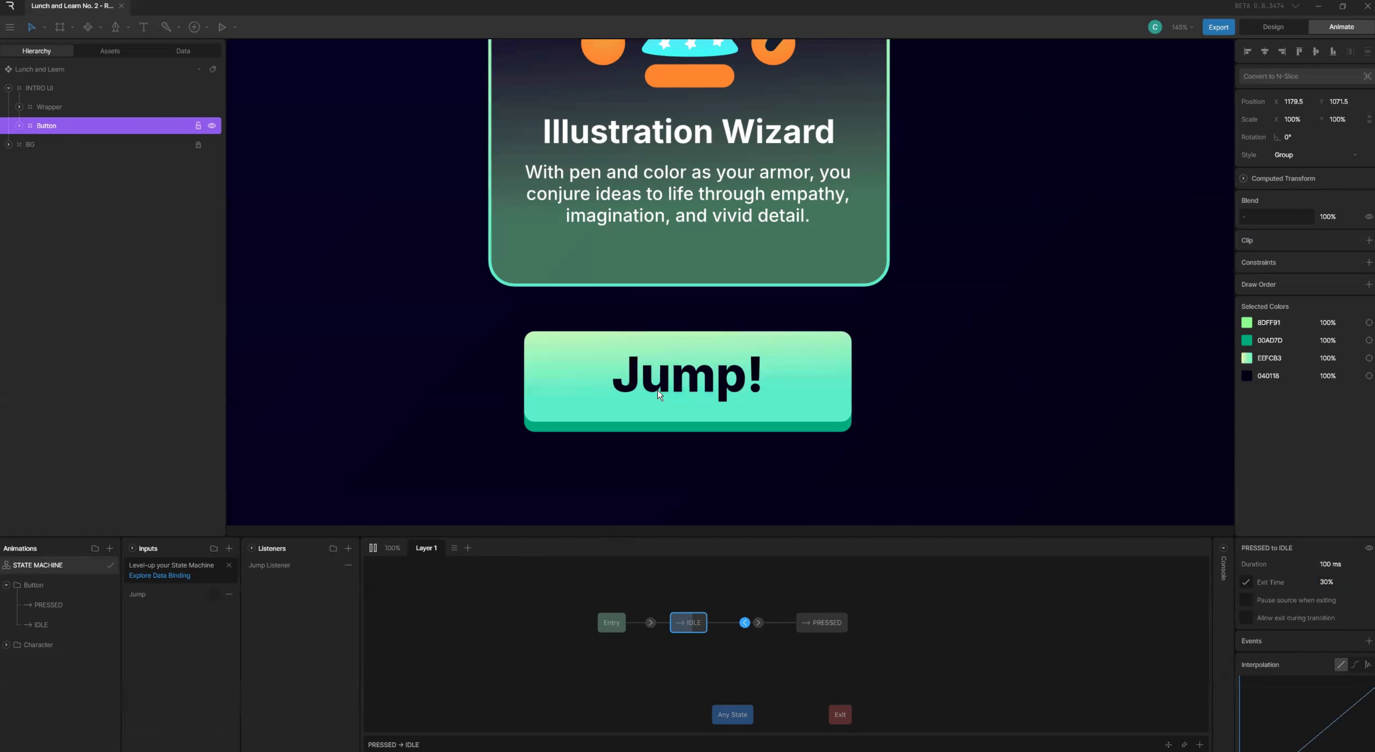
left_click(658, 390)
left_click(658, 390)
- Open the PRESSED timeline and set its duration to 00:05:00
double_click(826, 622)
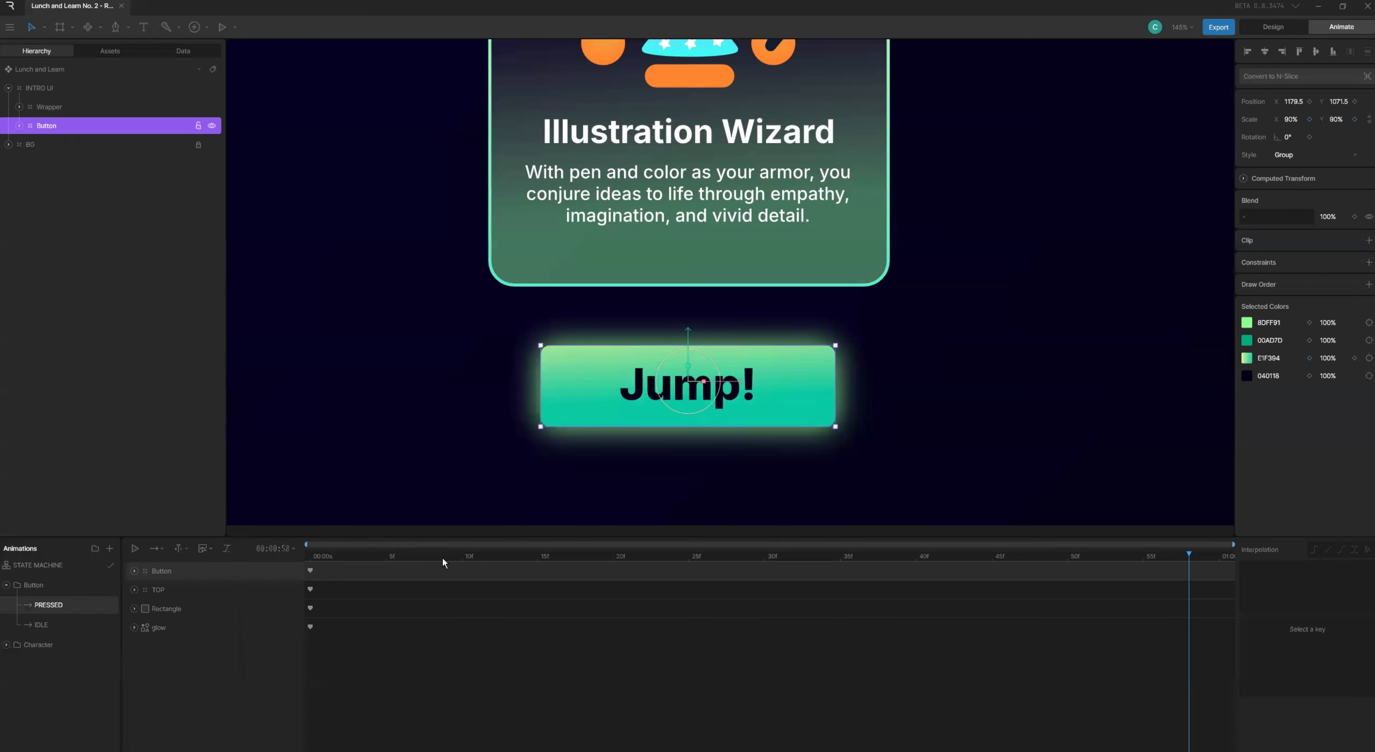
left_click_drag(443, 558, 270, 561)
left_click_drag(453, 585, 298, 591)
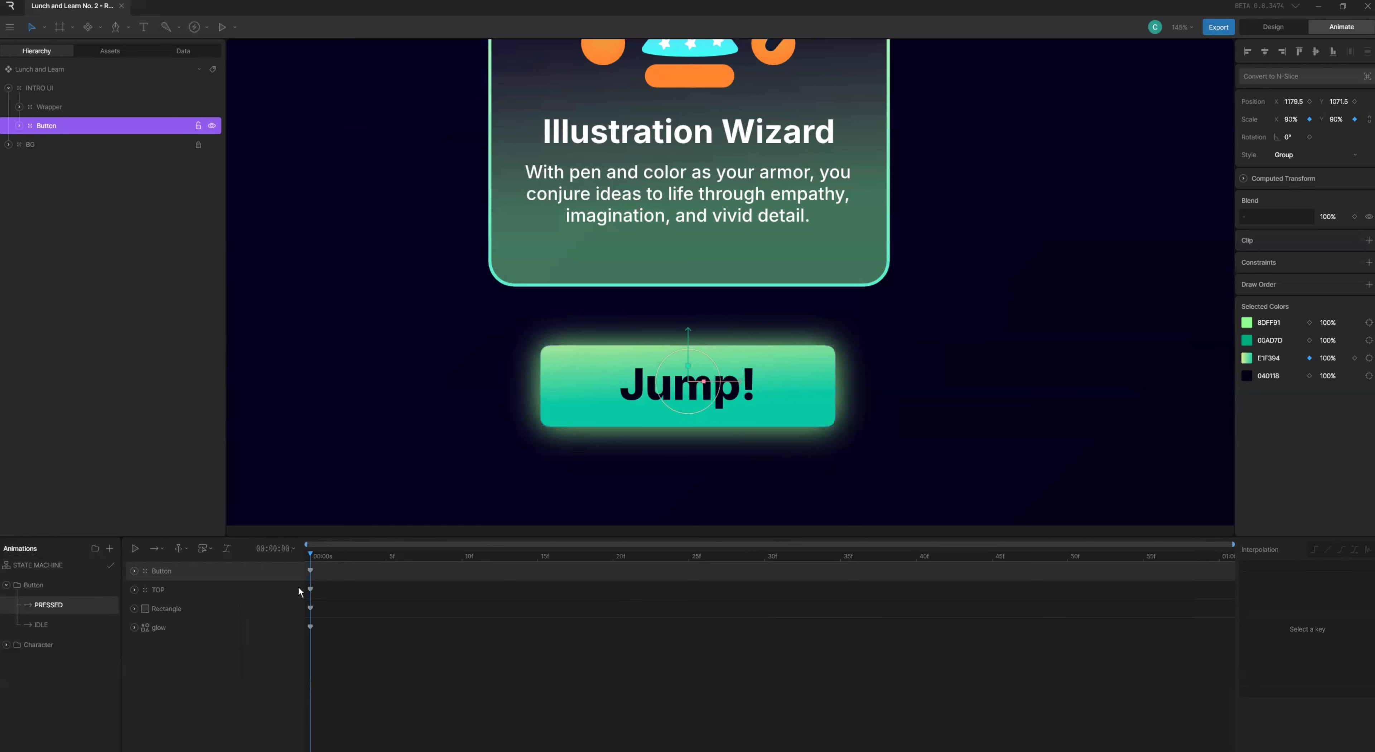
left_click(288, 548)
left_click(336, 590)
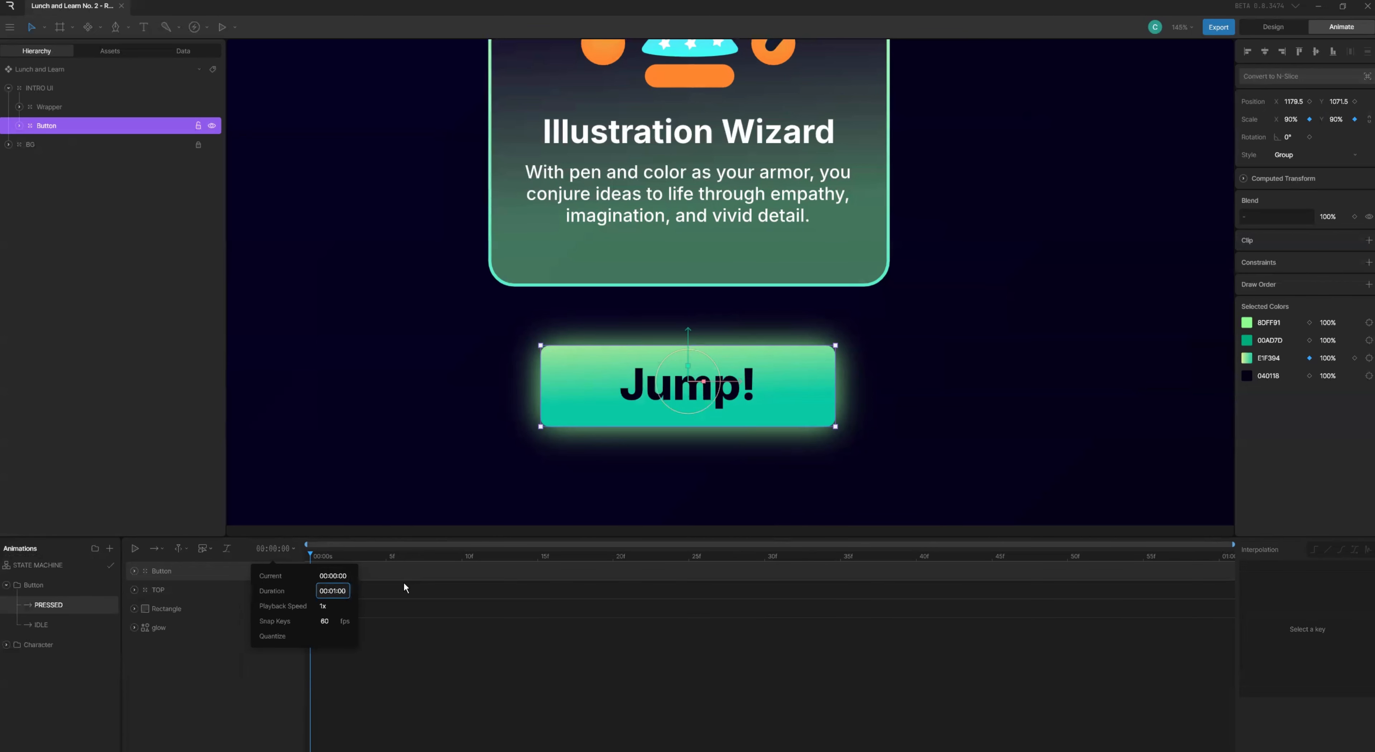
key("BackSpace")
type("5")
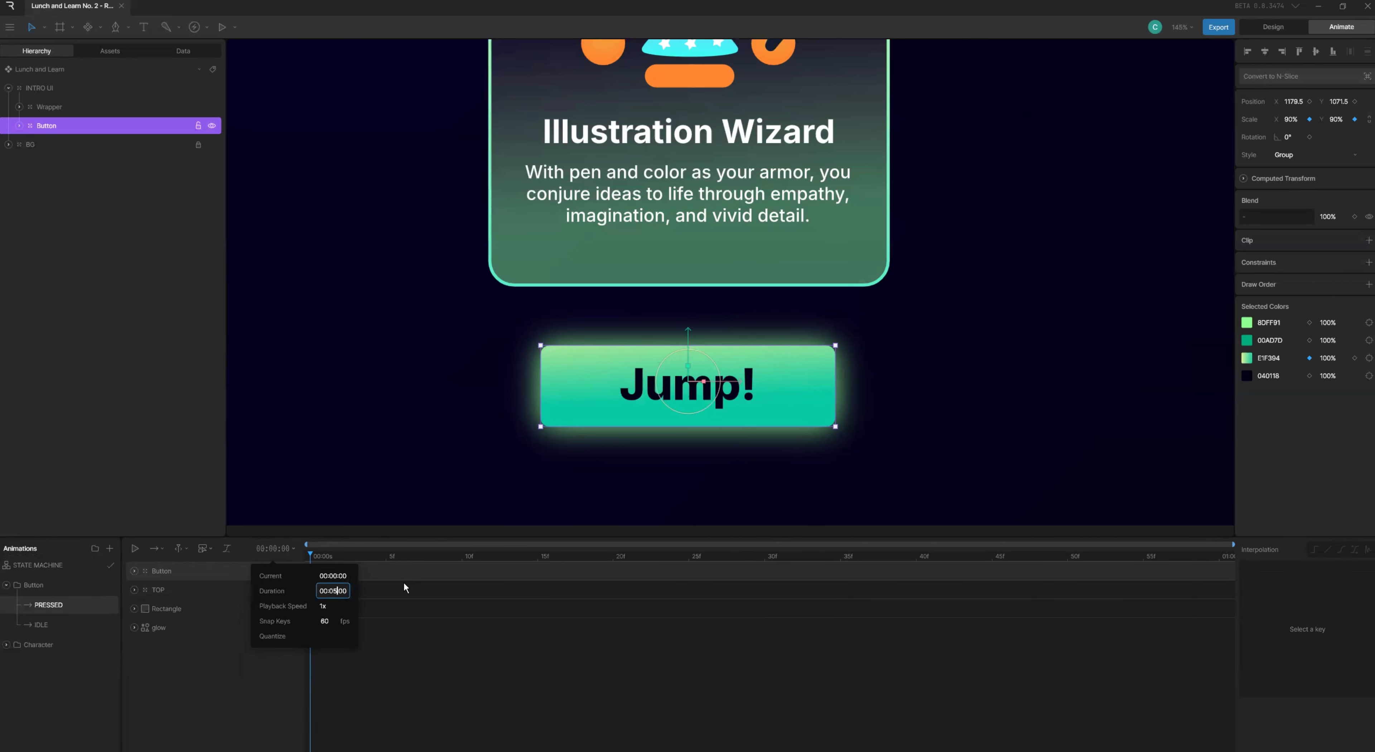
- Back in the state machine, set the PRESSED to IDLE transition's exit time to 100%
left_click(64, 564)
left_click(742, 621)
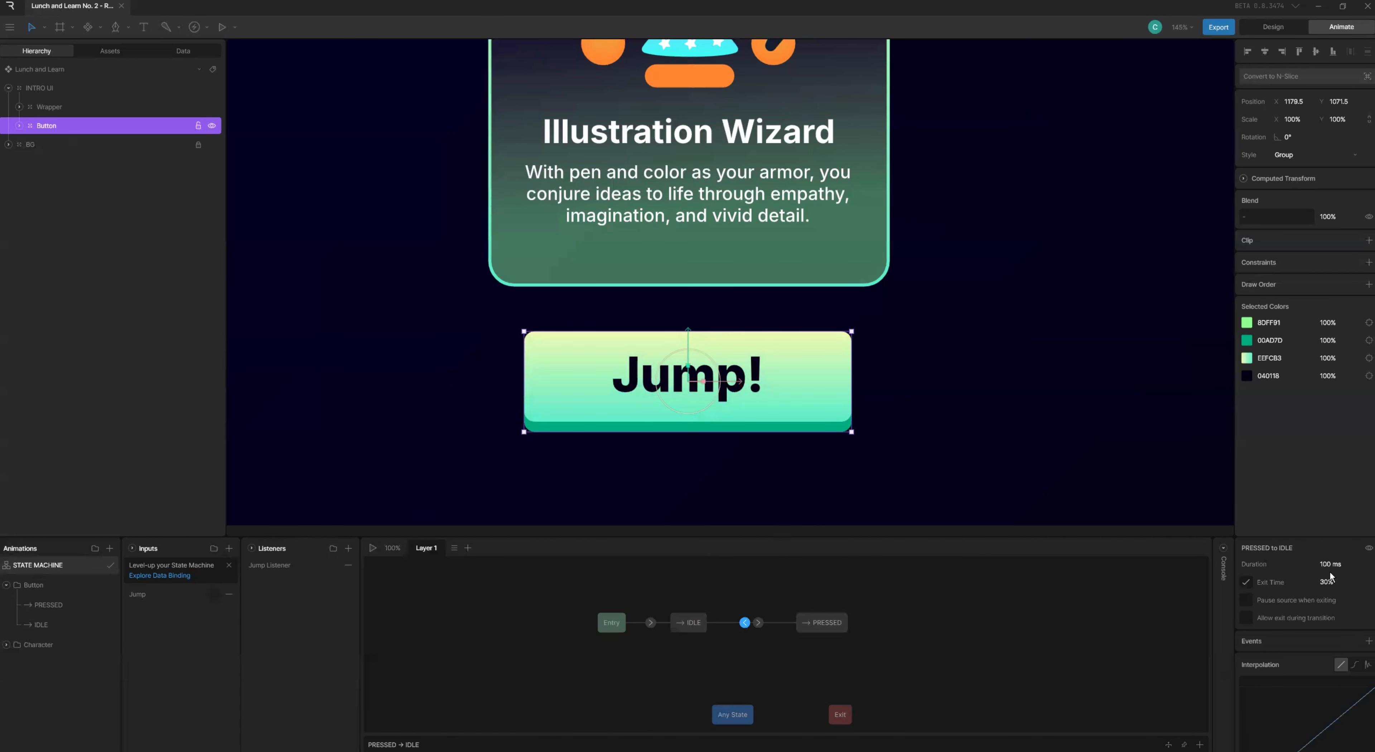
left_click(1336, 582)
key("Return")
- Play the state machine and trigger the Jump! button to test the return from the five-second PRESSED timeline
left_click(806, 468)
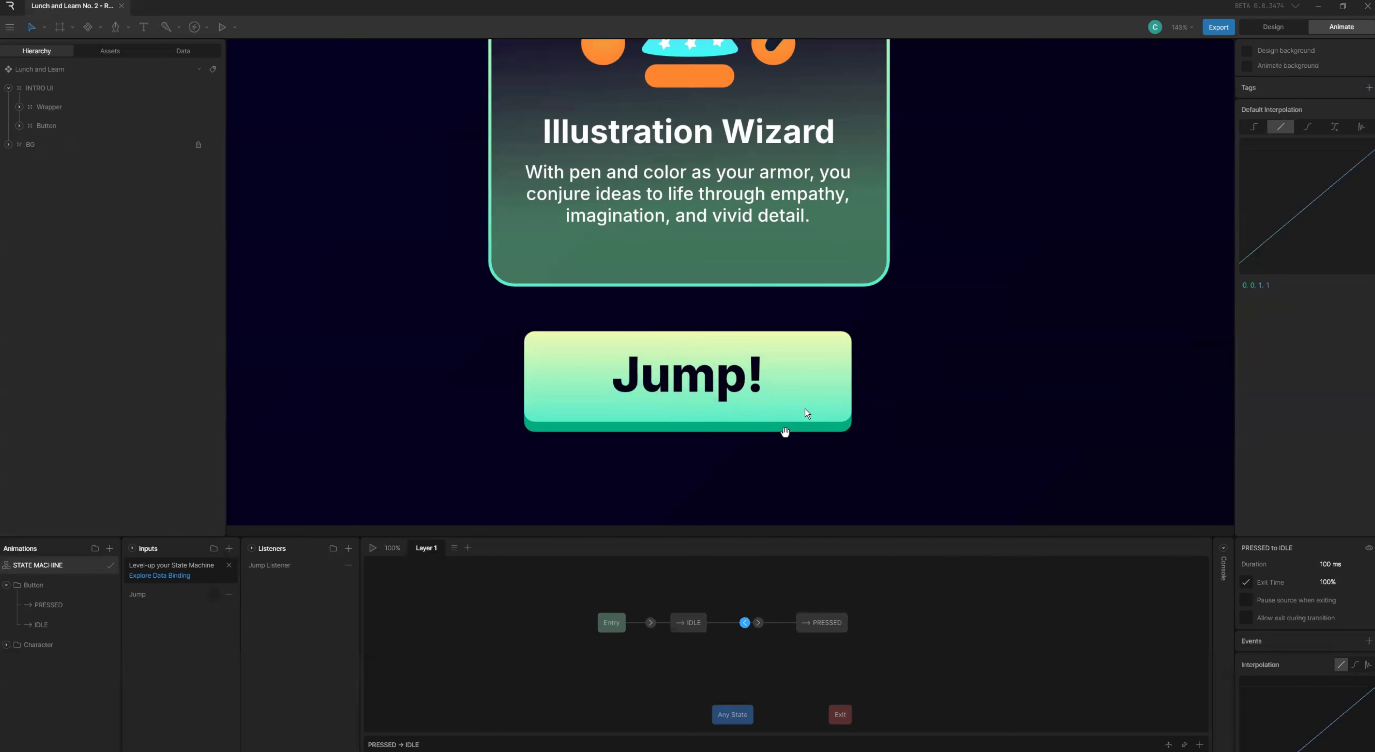
key("space")
left_click(814, 398)
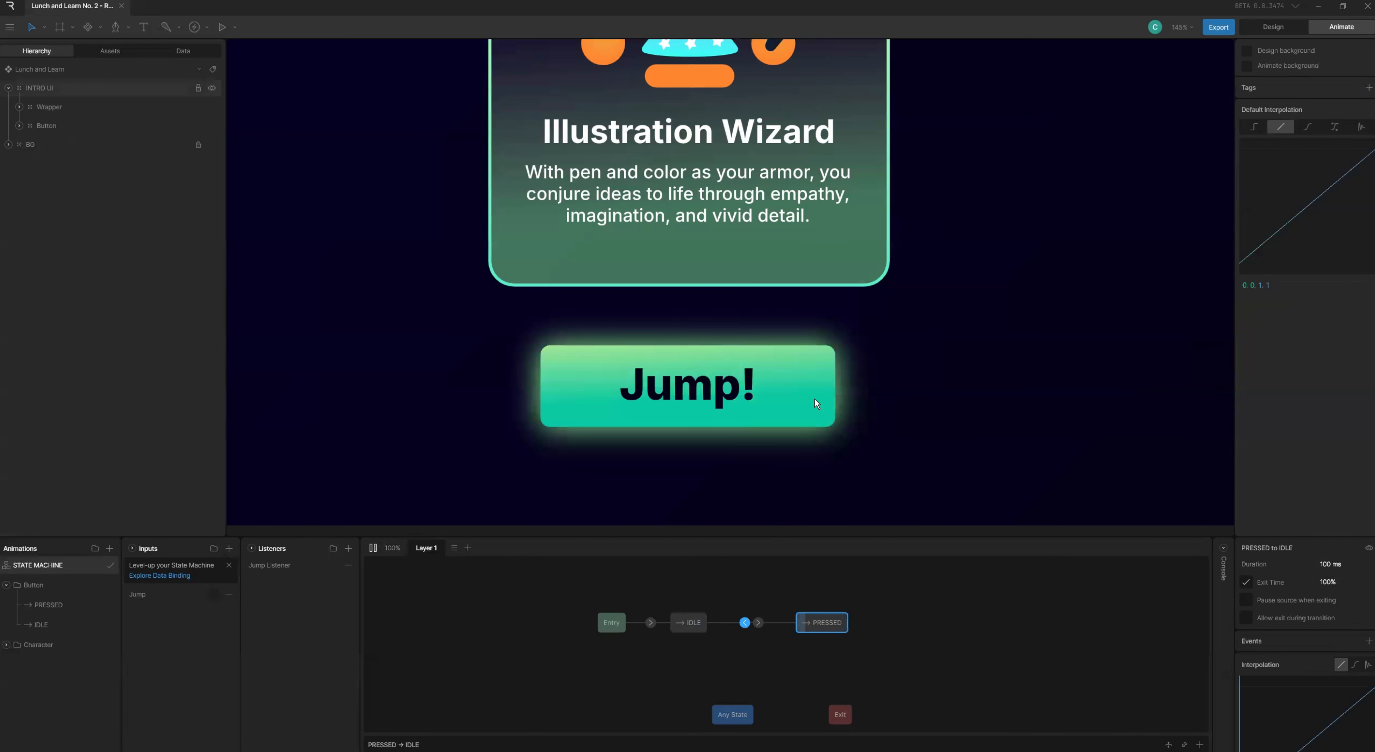
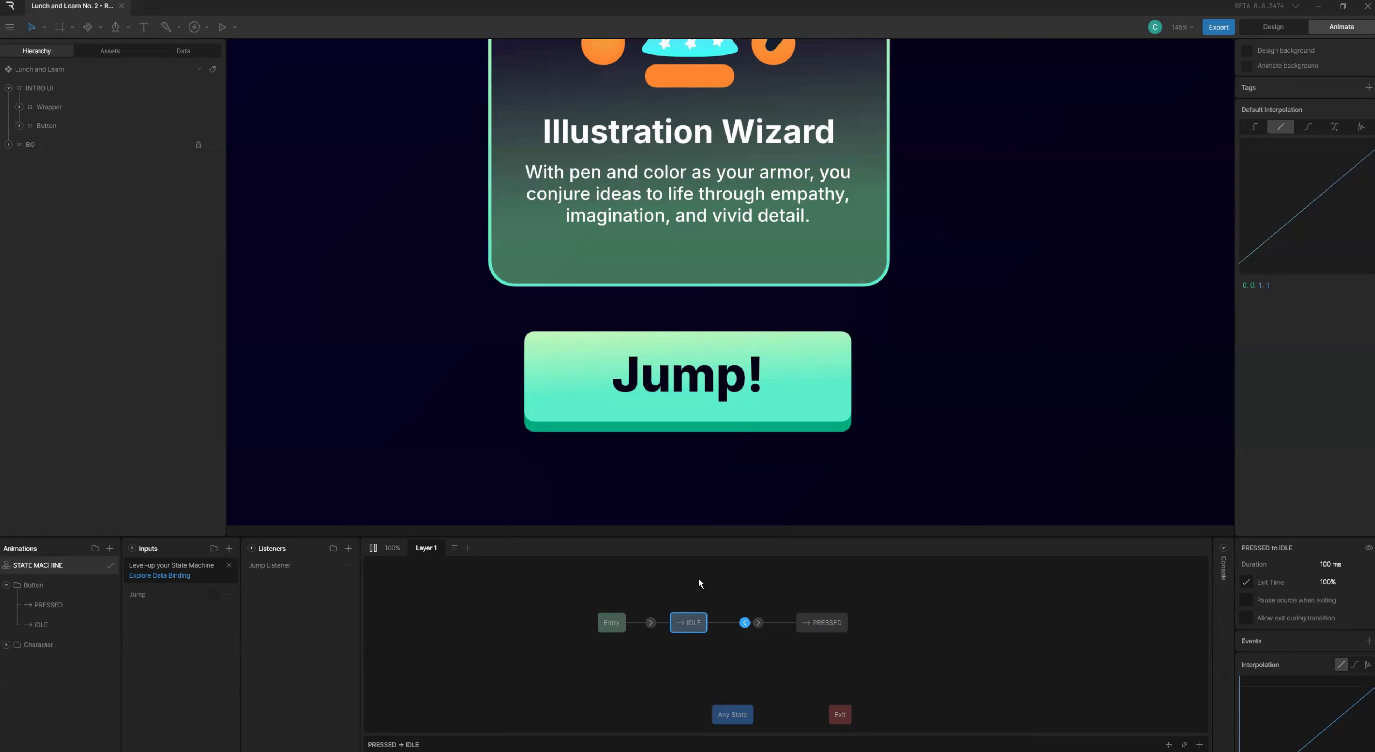
- Return the PRESSED timeline's duration to one second
left_click(67, 605)
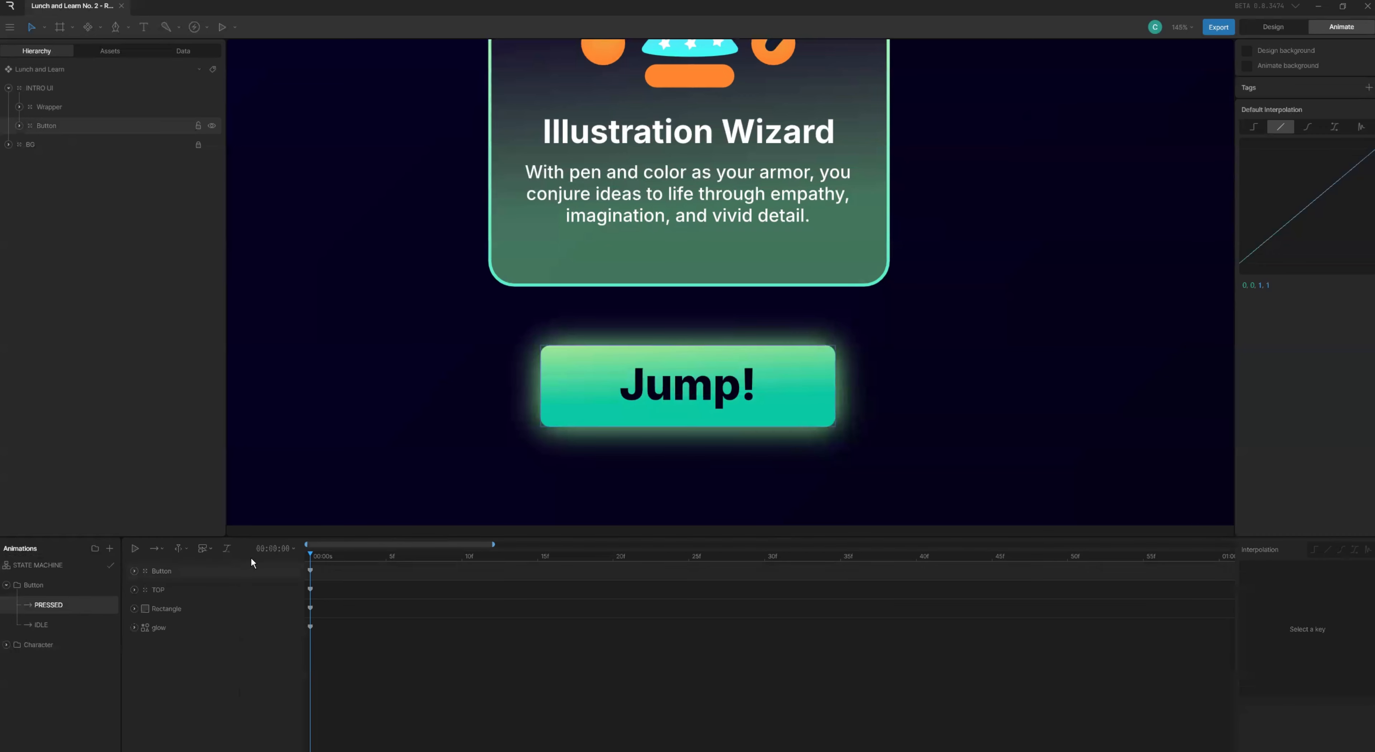
left_click(269, 548)
left_click(337, 590)
left_click(338, 590)
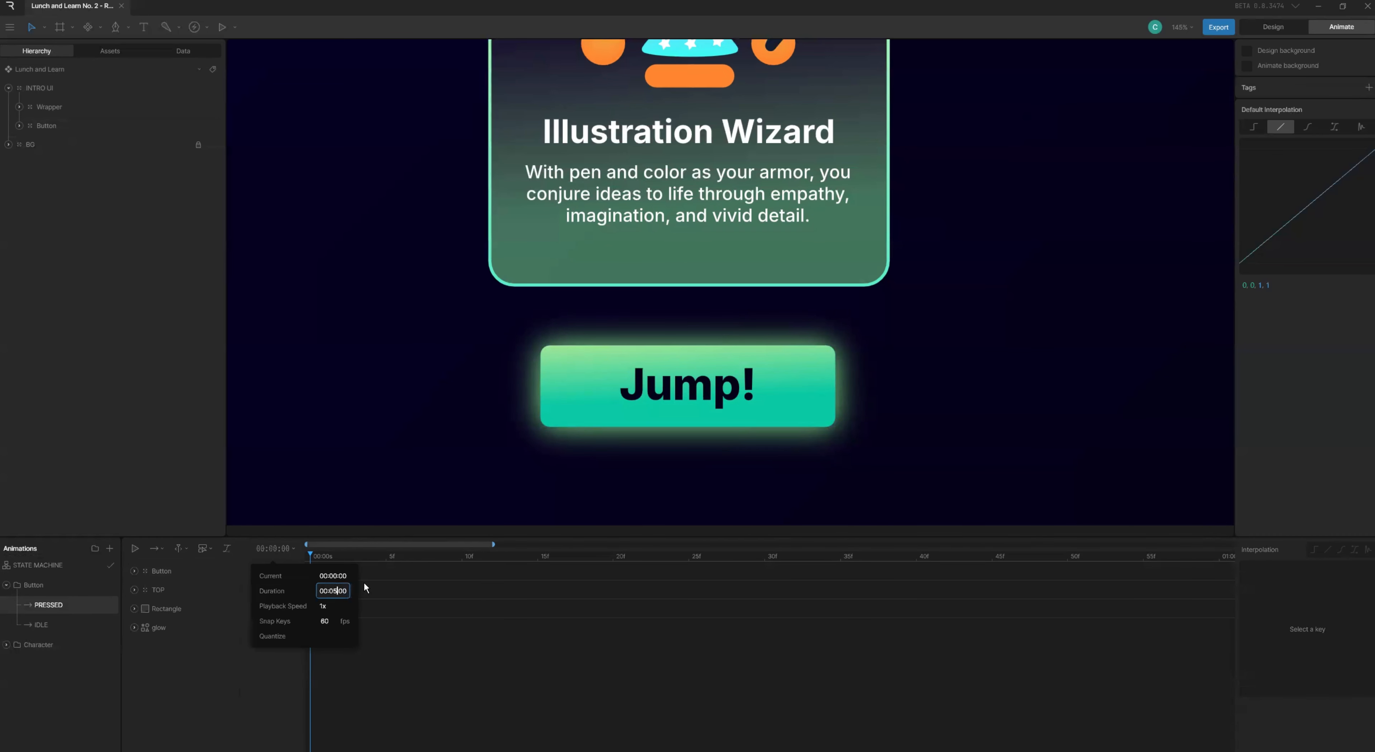
key("Return")
- Set the PRESSED to IDLE transition's exit time back to 30% in the state machine
left_click(85, 565)
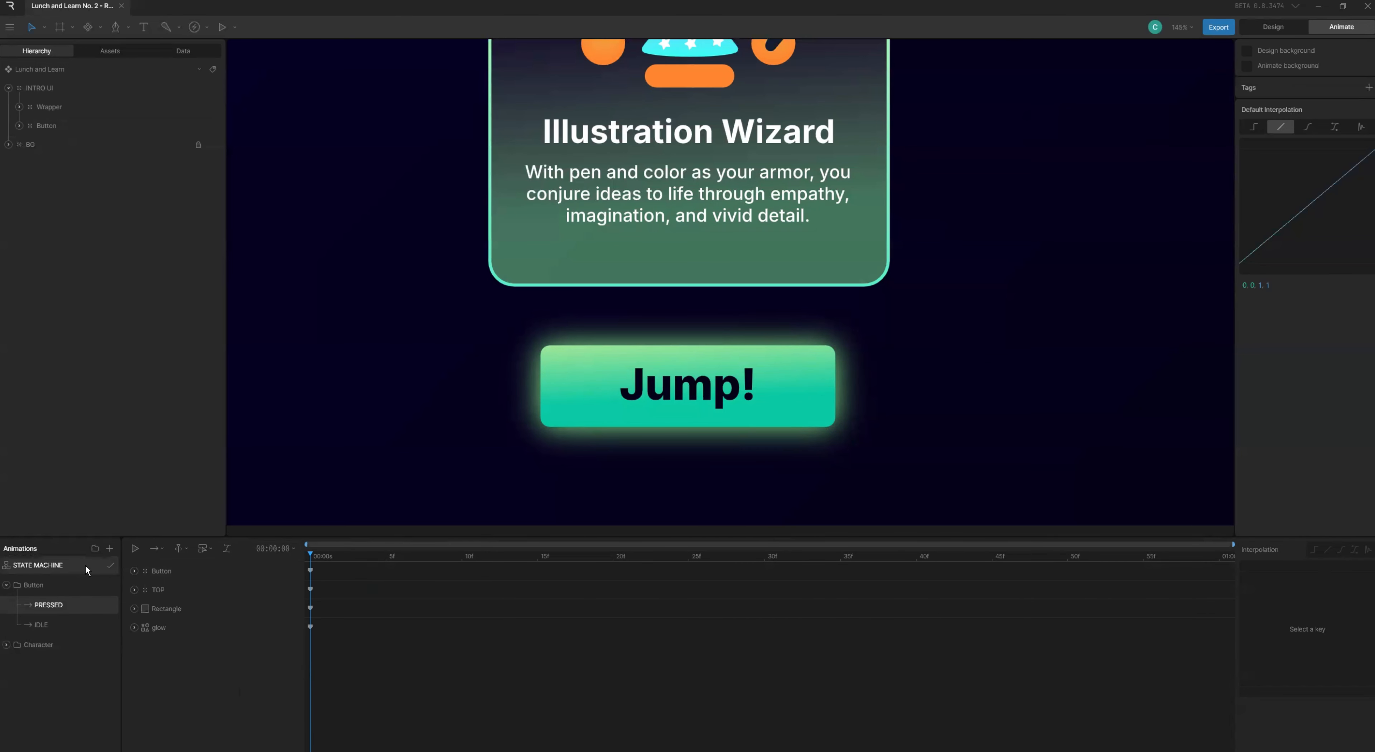
left_click(744, 622)
left_click(1328, 581)
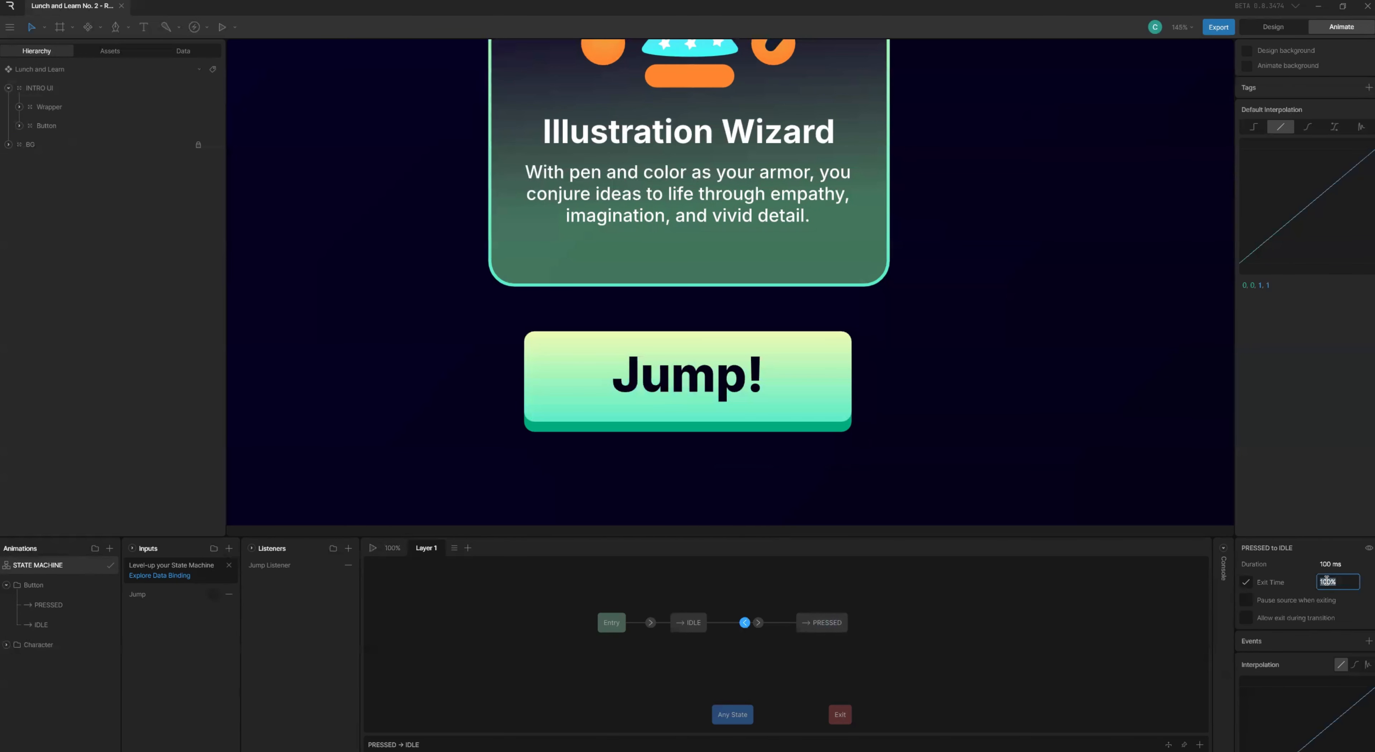
key("BackSpace")
key("BackSpace")
key("BackSpace")
type("30")
key("Return")
- Play the state machine and trigger the Jump! button several times to check the restored return timing
key("space")
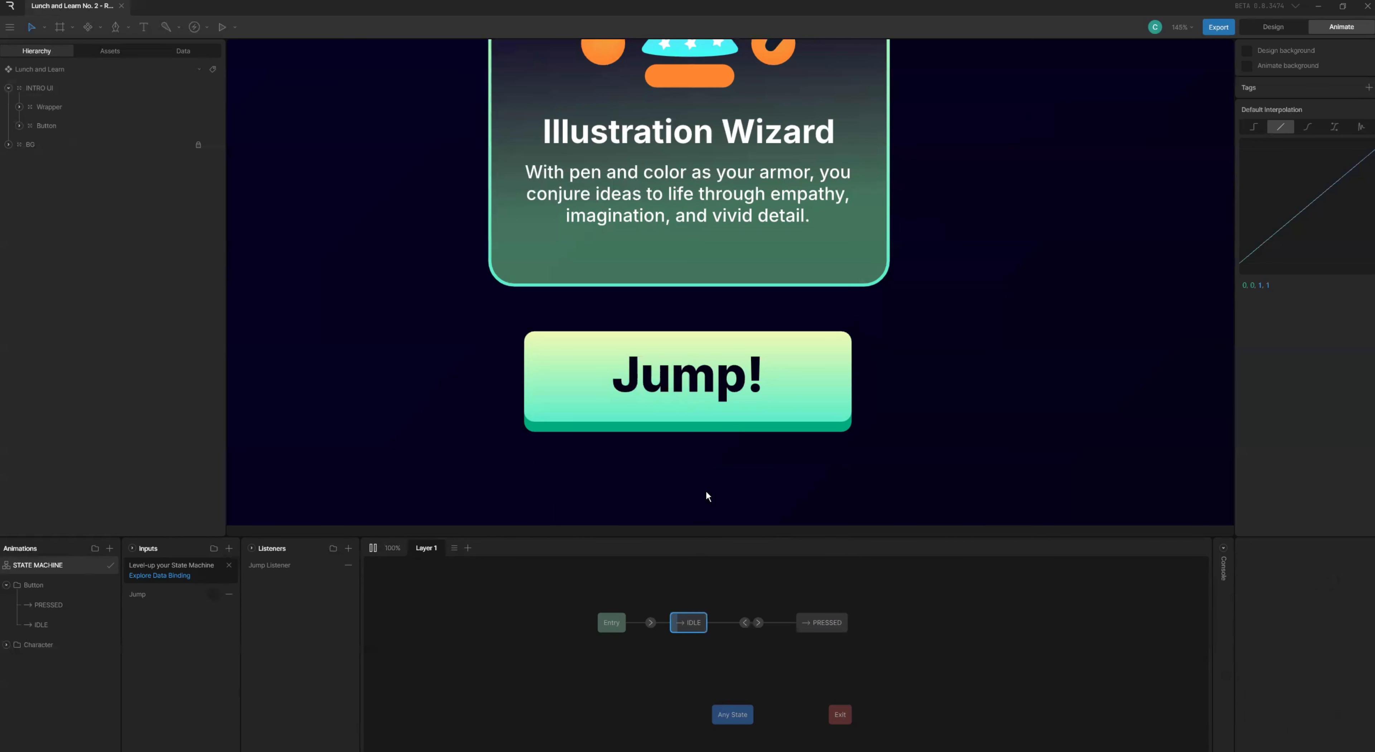
left_click(706, 398)
left_click(711, 407)
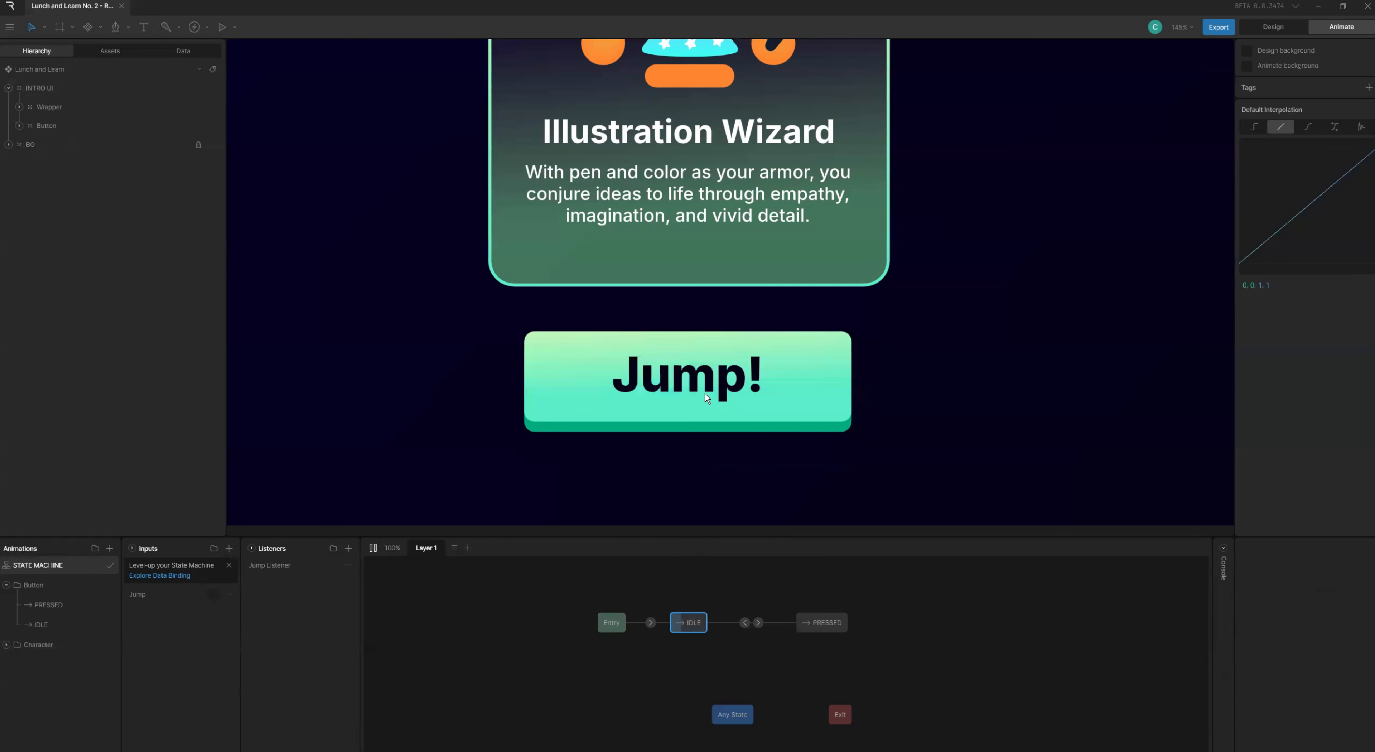
left_click(718, 419)
- Move the Entry, IDLE and PRESSED states together slightly lower in the state machine graph
left_click_drag(576, 600, 835, 642)
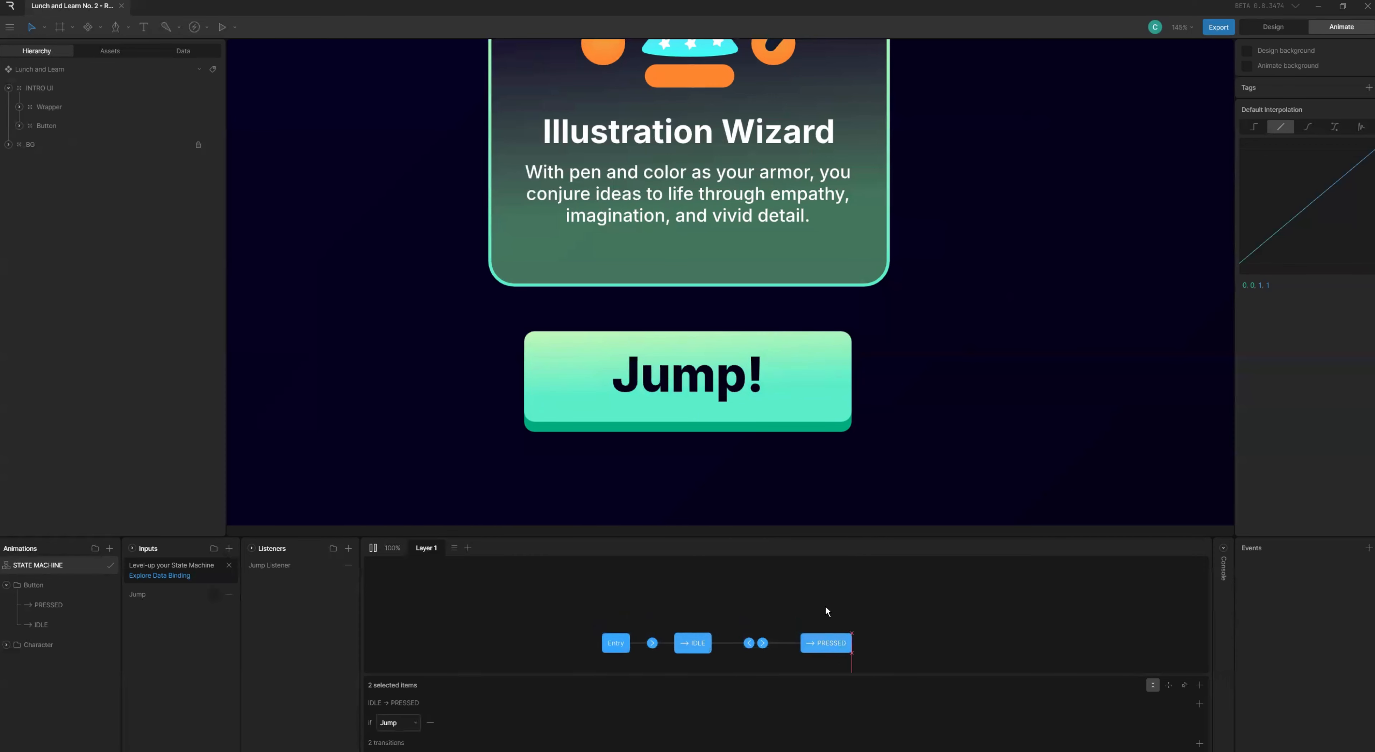
left_click(820, 607)
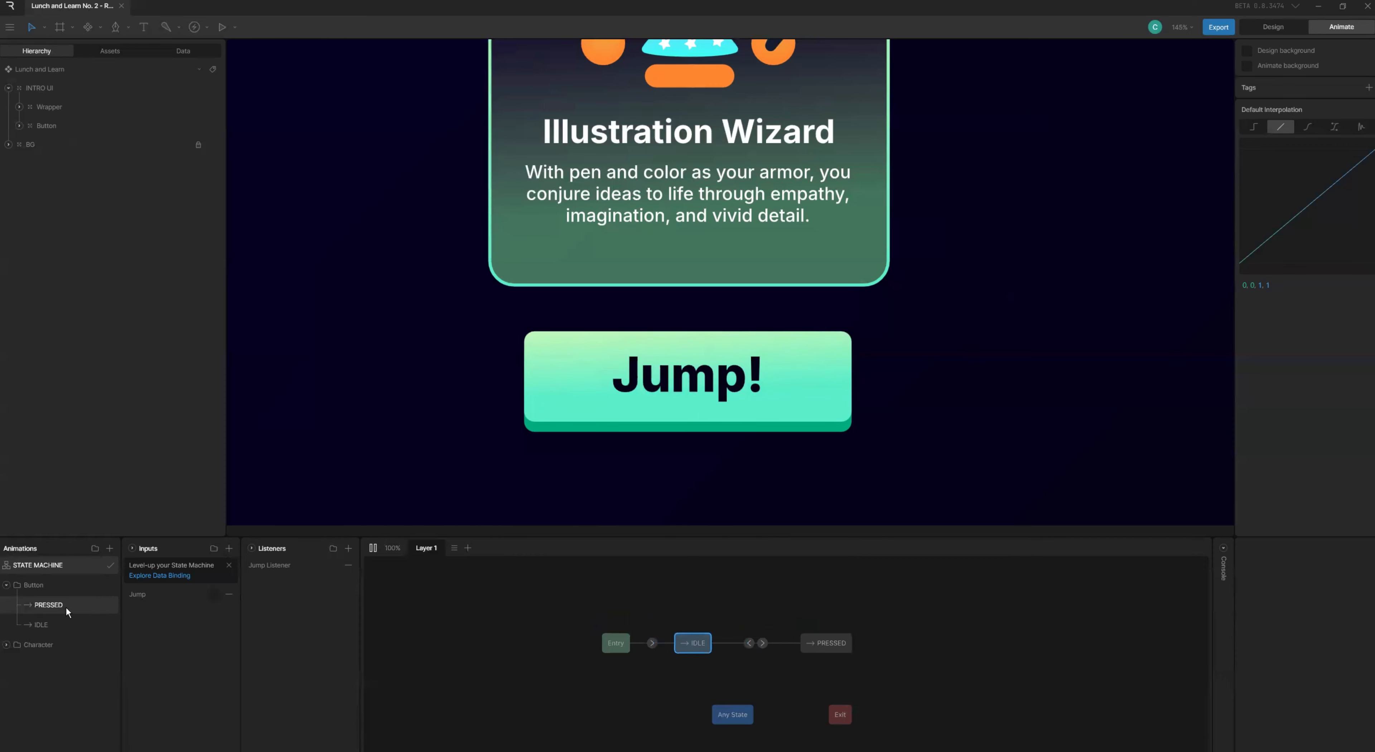
- Duplicate the IDLE timeline in the Button animation folder
left_click(71, 626)
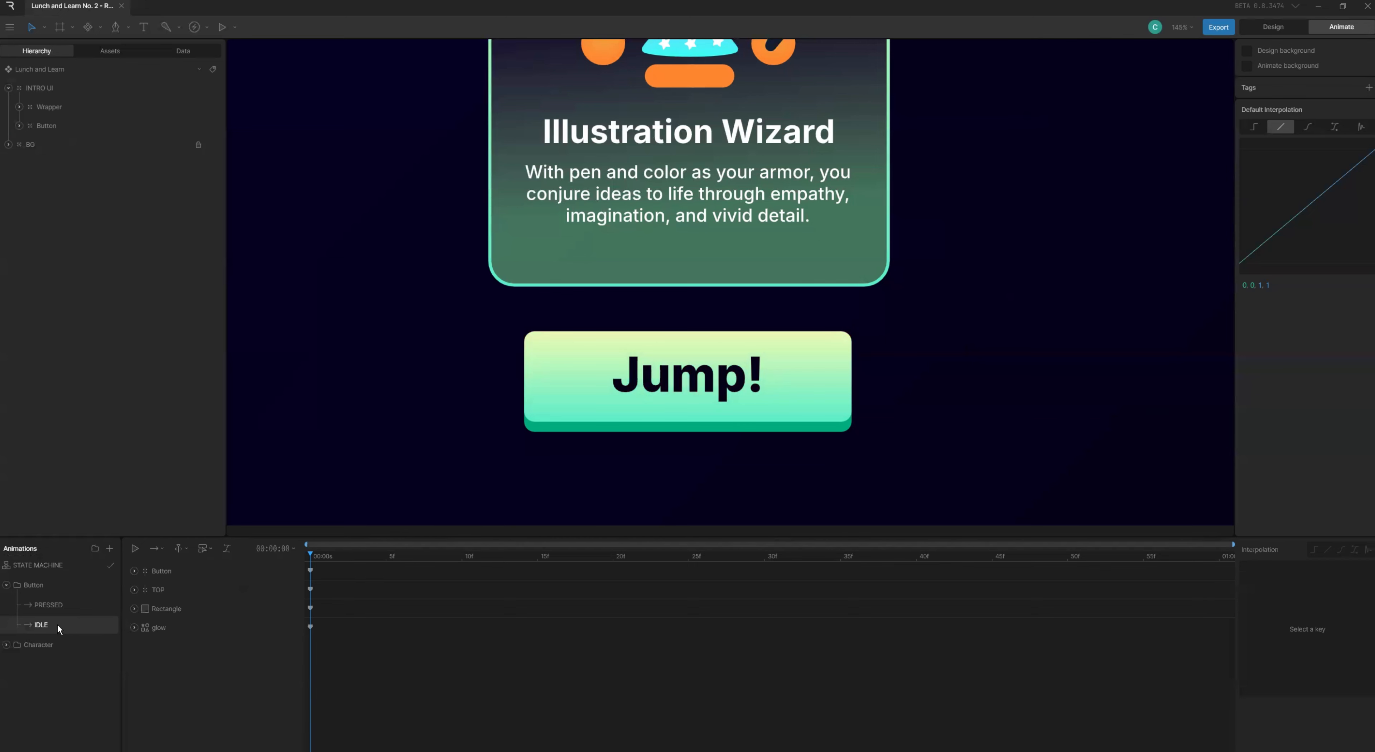
right_click(57, 623)
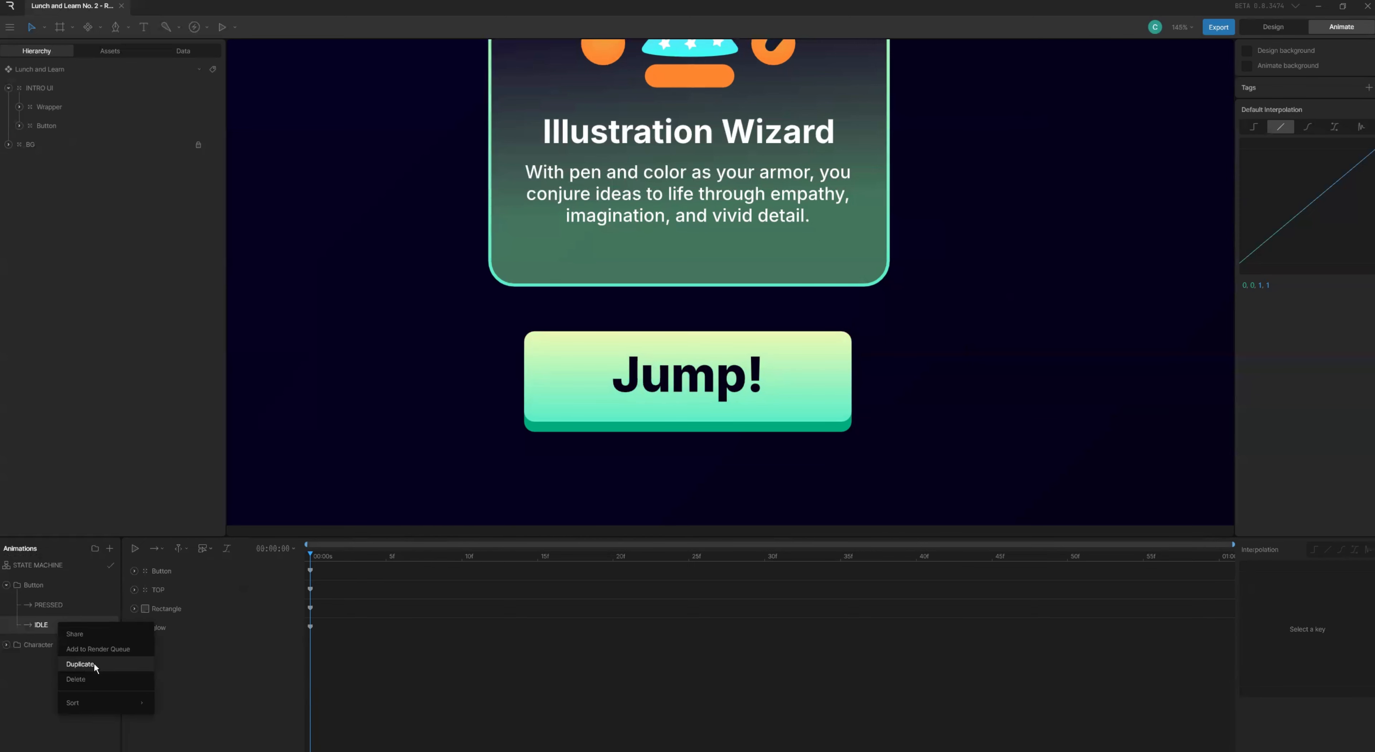
left_click(80, 664)
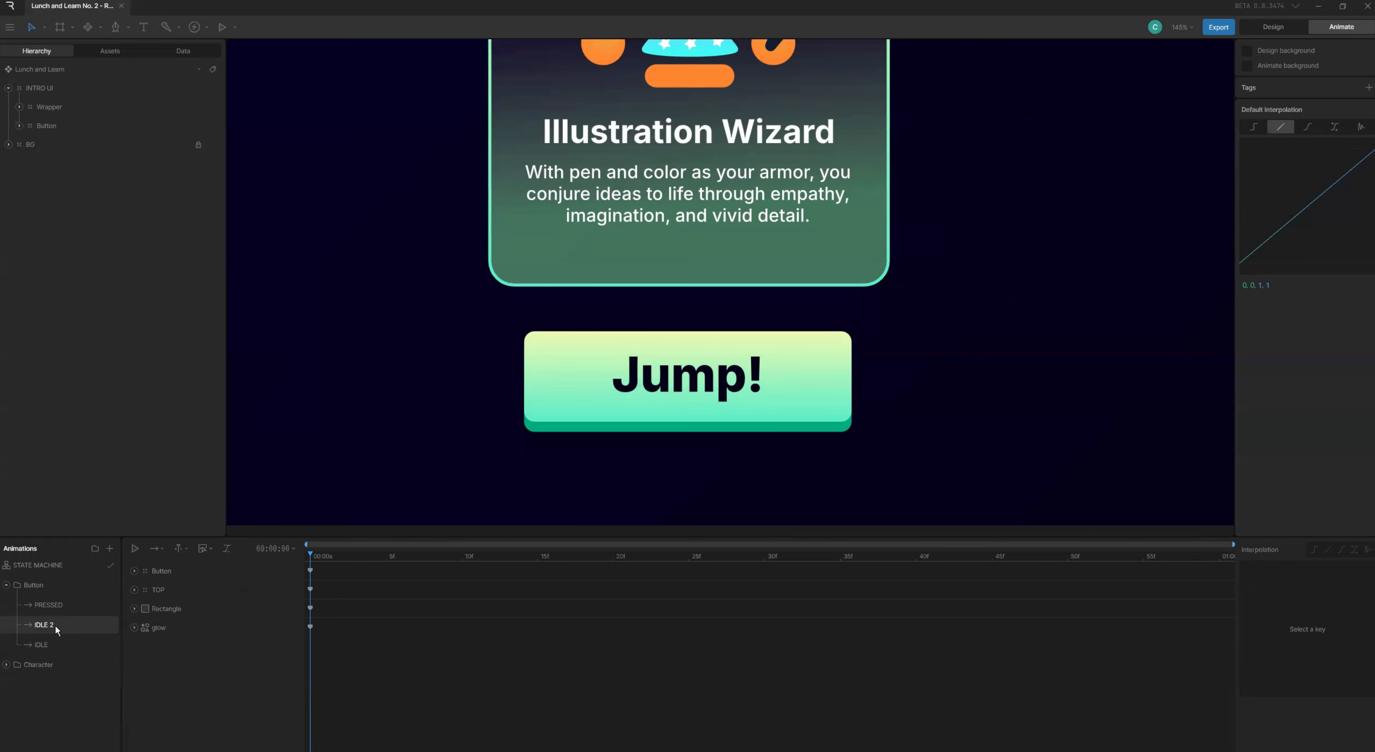
- Rename the duplicated IDLE timeline in the Button folder as HOVER
double_click(56, 625)
type("HOVER")
key("Return")
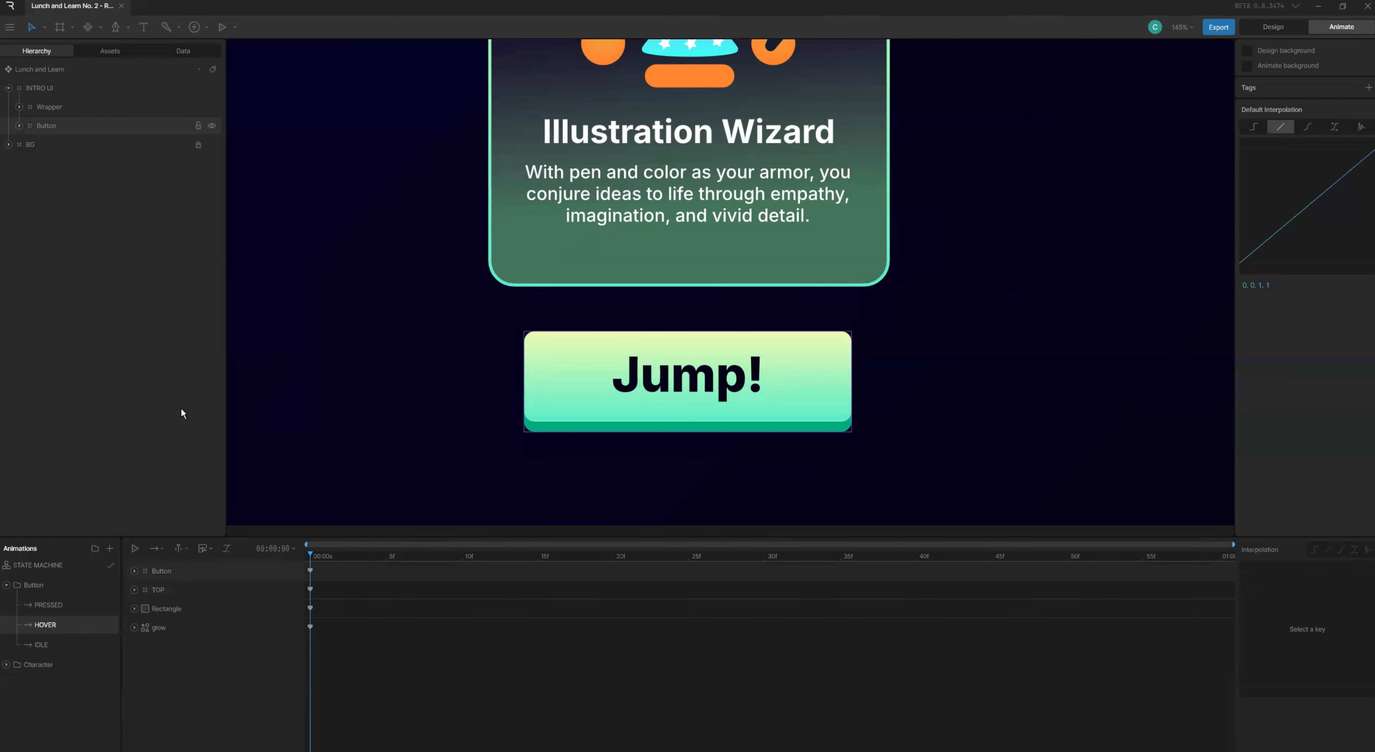
- Scale the Button group to 110% in X and Y at the start of the HOVER timeline
left_click(66, 126)
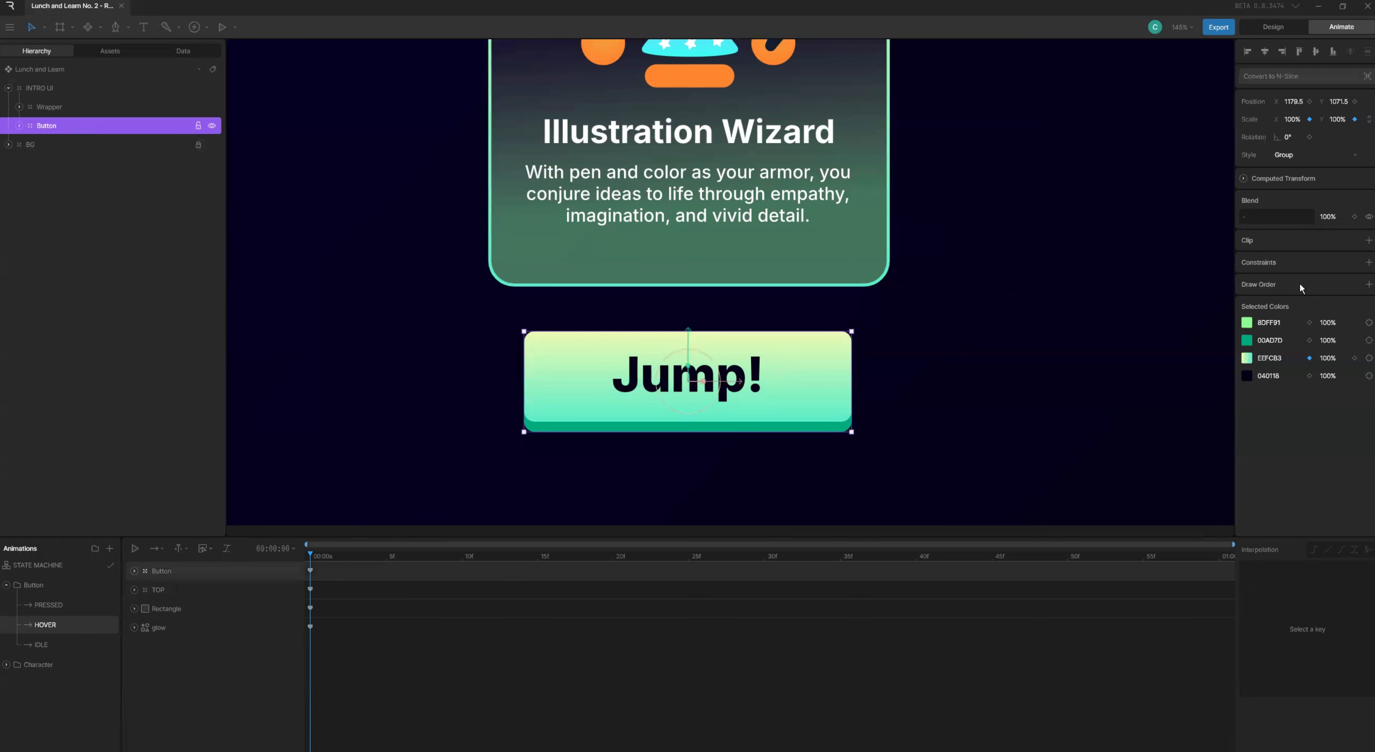
left_click(1337, 119)
type("110")
left_click(1305, 118)
type("110")
key("Return")
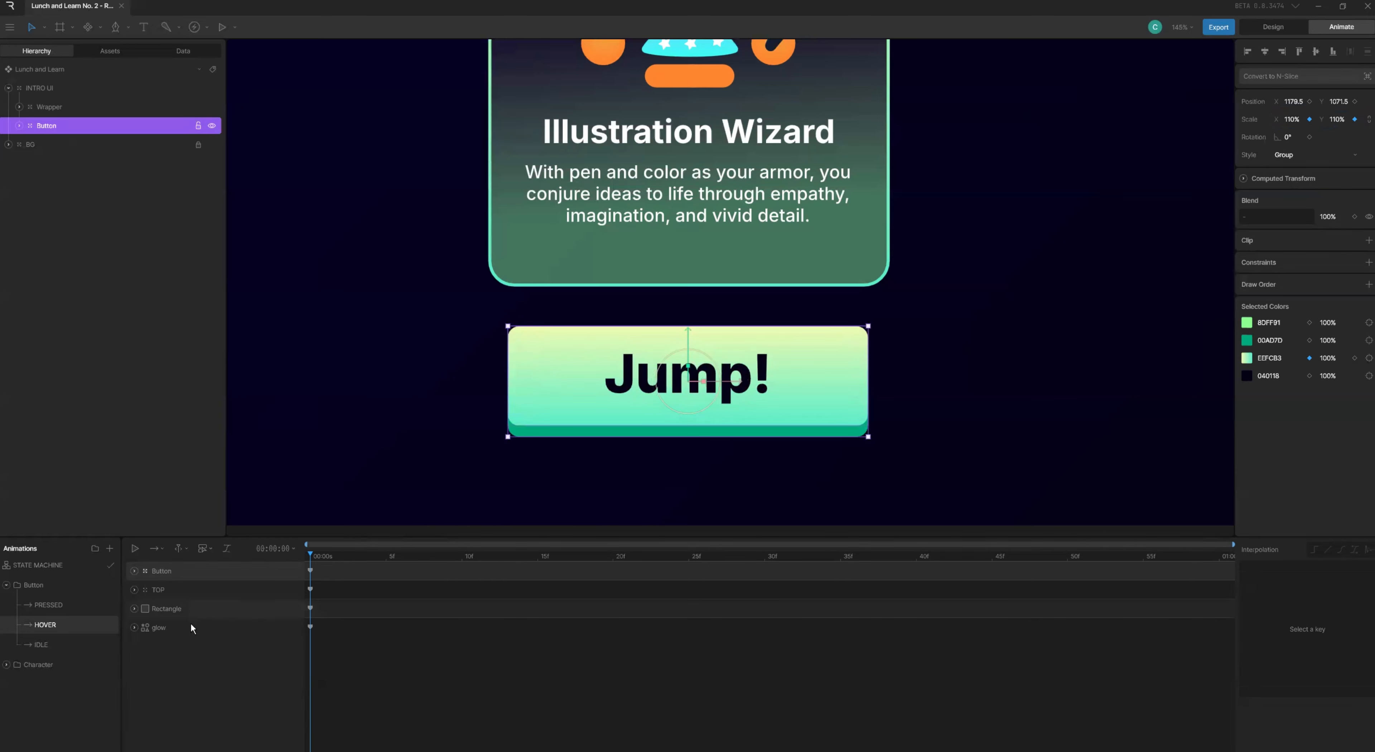
- Set the button glow's opacity to 50% and its fill's feather amount to 20 in the HOVER timeline
left_click(143, 627)
left_click(133, 627)
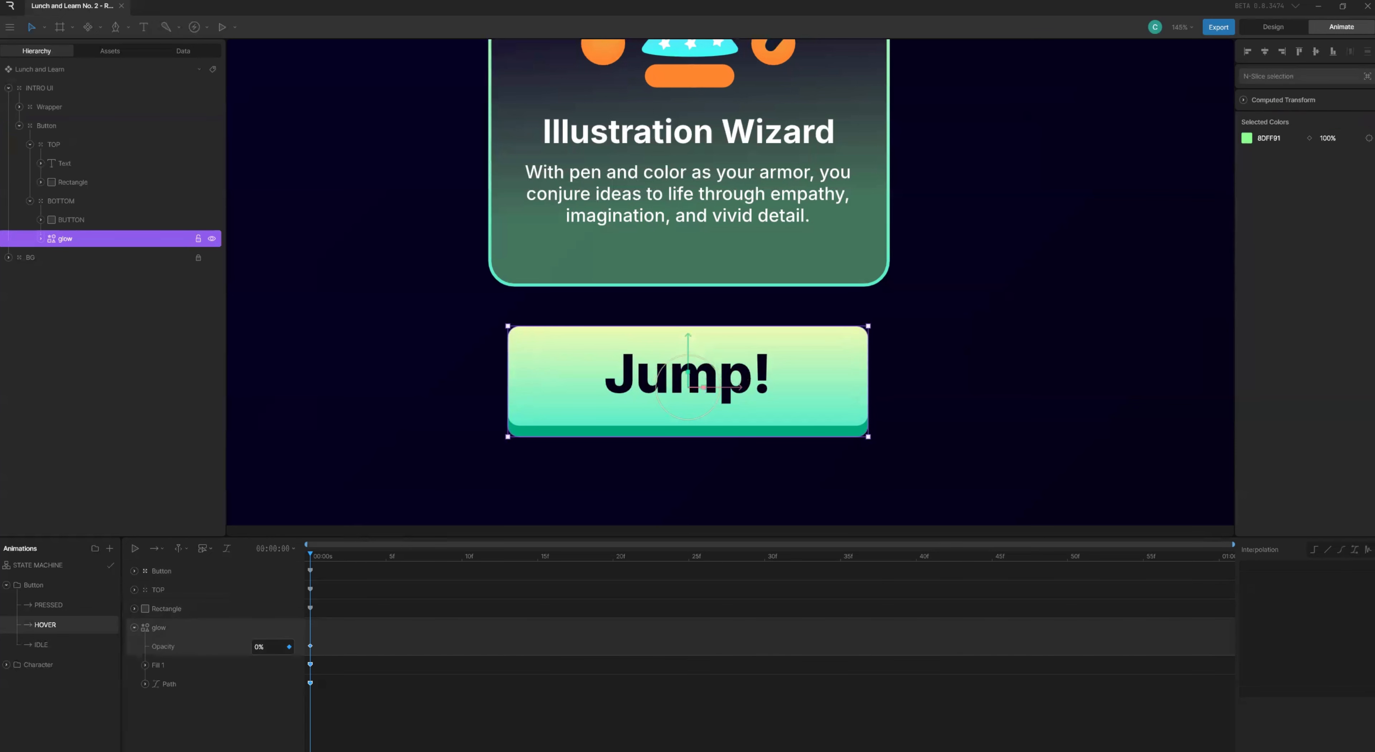
left_click(261, 646)
left_click(118, 240)
left_click(1244, 256)
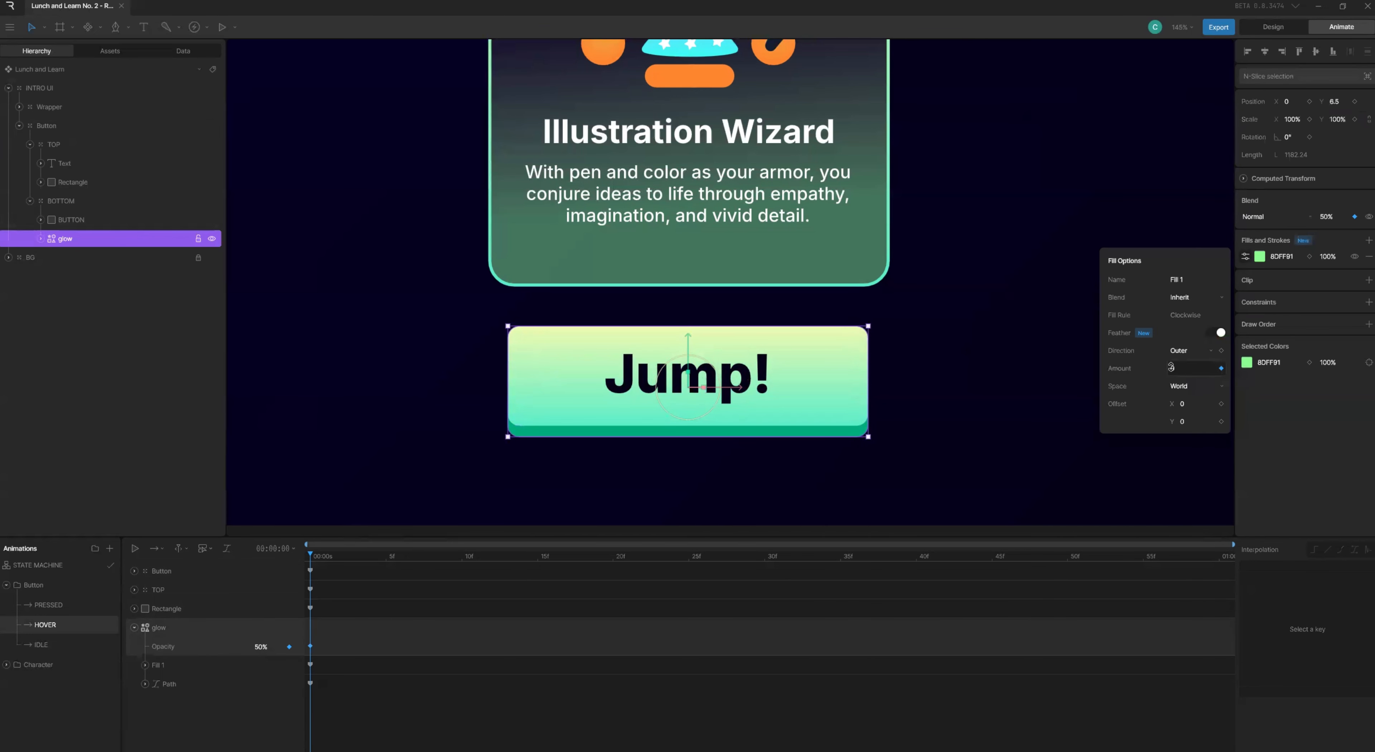
left_click_drag(1177, 366, 1178, 358)
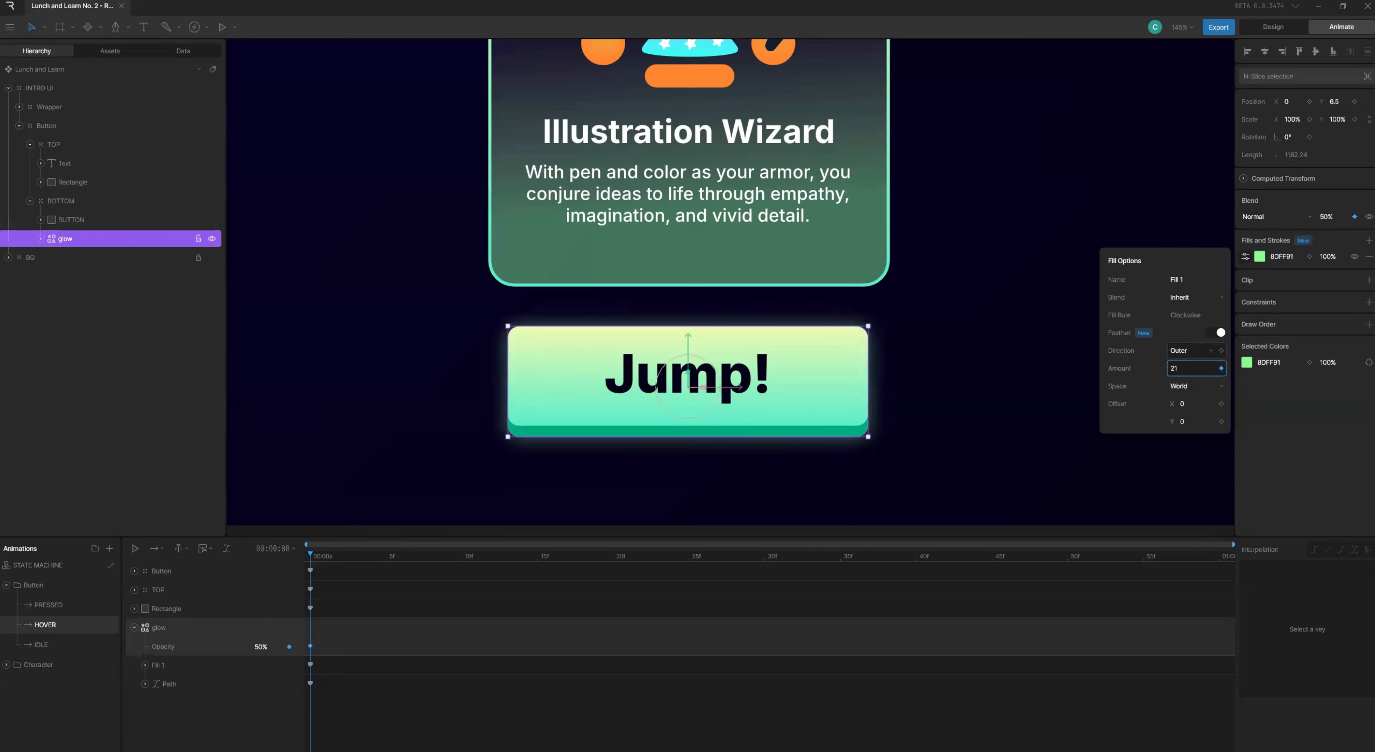
left_click(1176, 366)
type("20")
key("Return")
left_click(134, 626)
- Stretch the linear gradient of the TOP group's rectangle below the button, placing its end at about X 10.7, Y 150
left_click(167, 609)
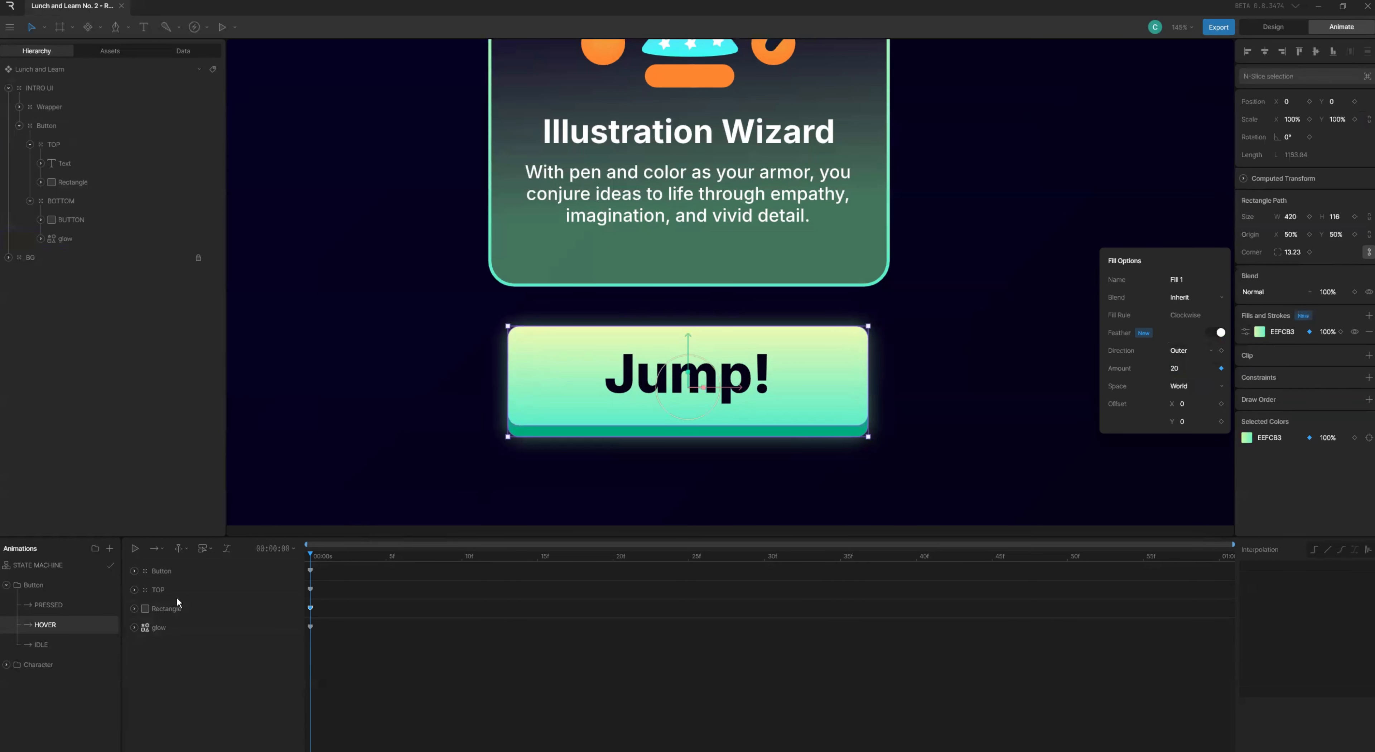
left_click(182, 576)
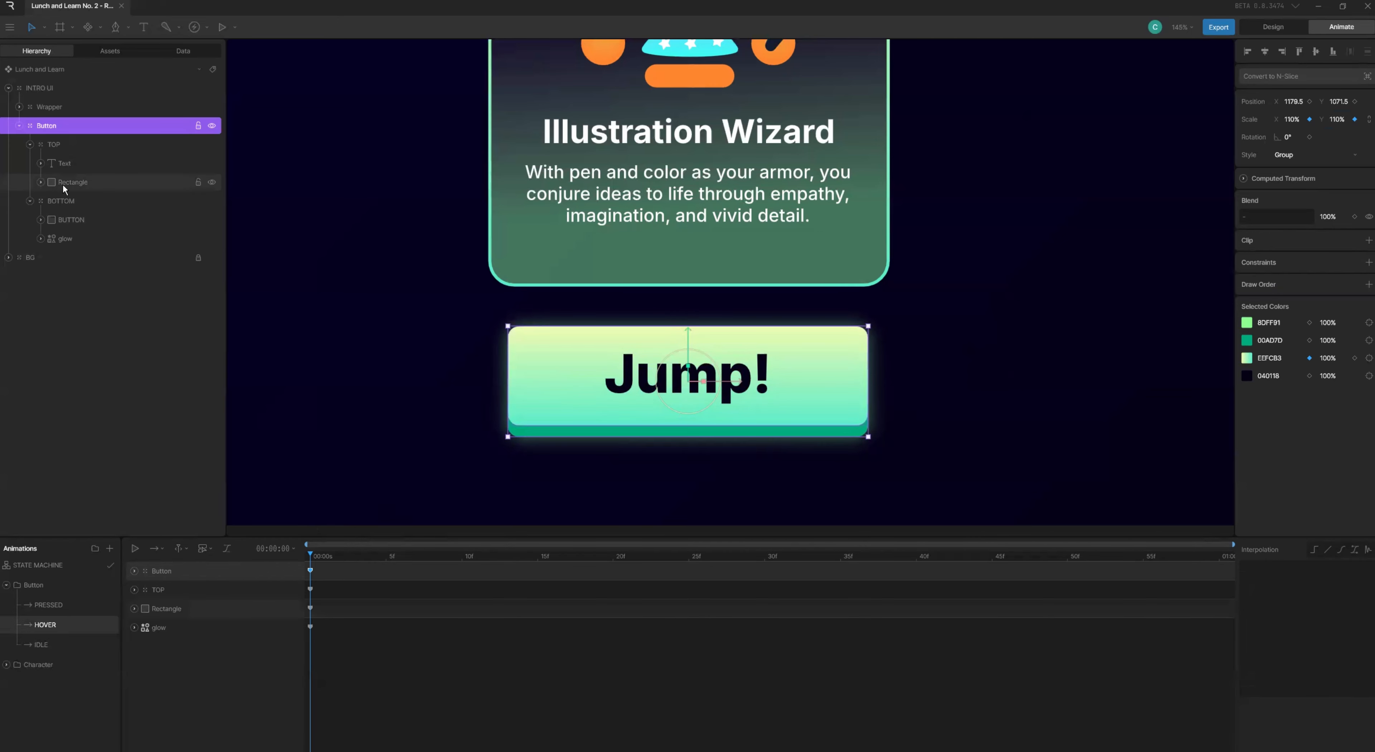
left_click(85, 184)
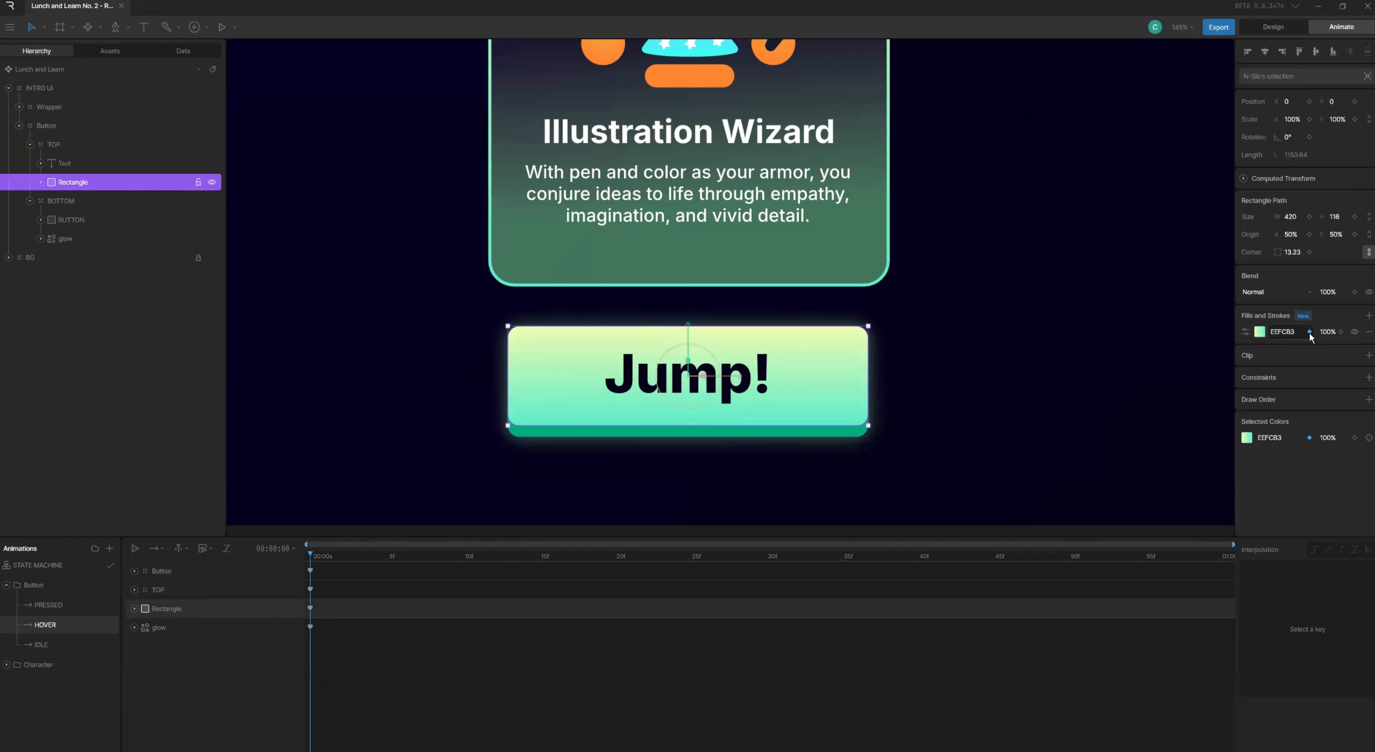
left_click(1259, 333)
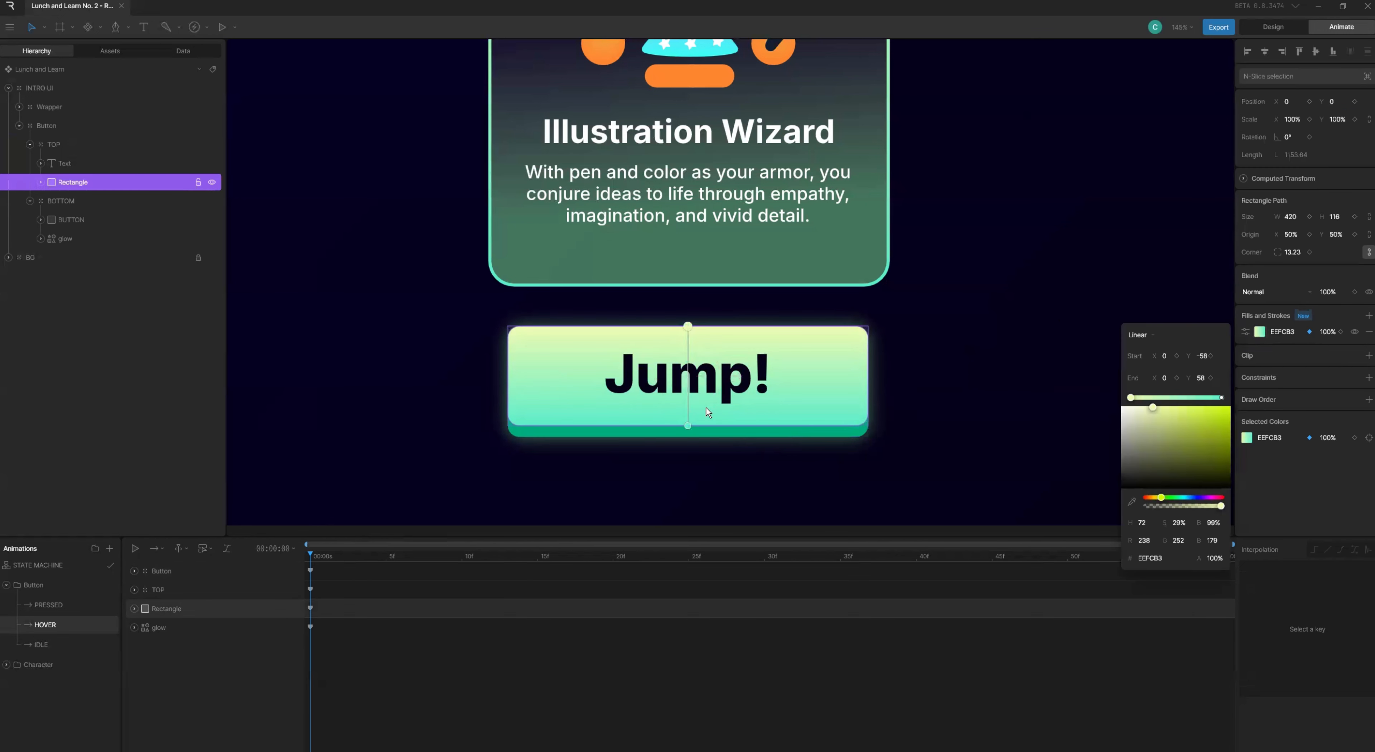
left_click_drag(687, 426, 697, 504)
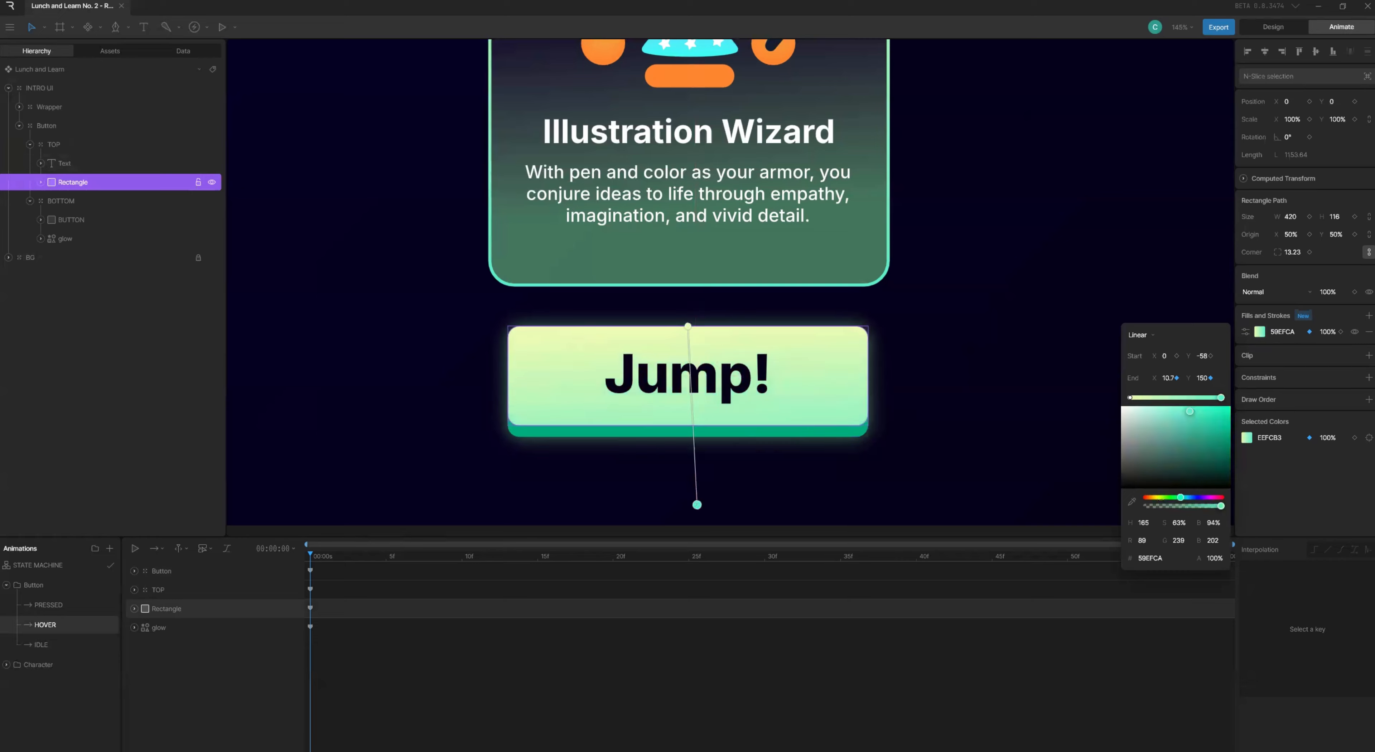
- Make the rectangle gradient's start color a more saturated yellow-green, E8FF8A
left_click(1130, 397)
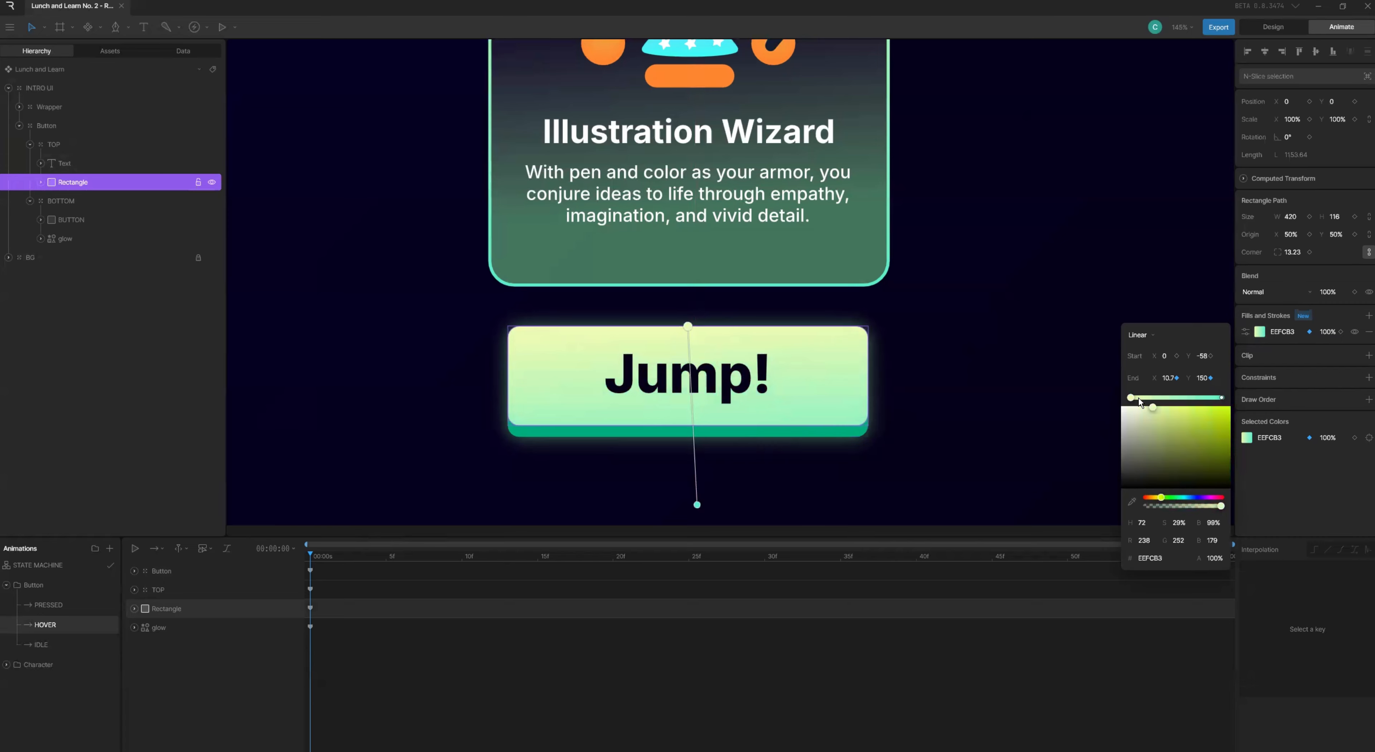
left_click_drag(1155, 407, 1173, 405)
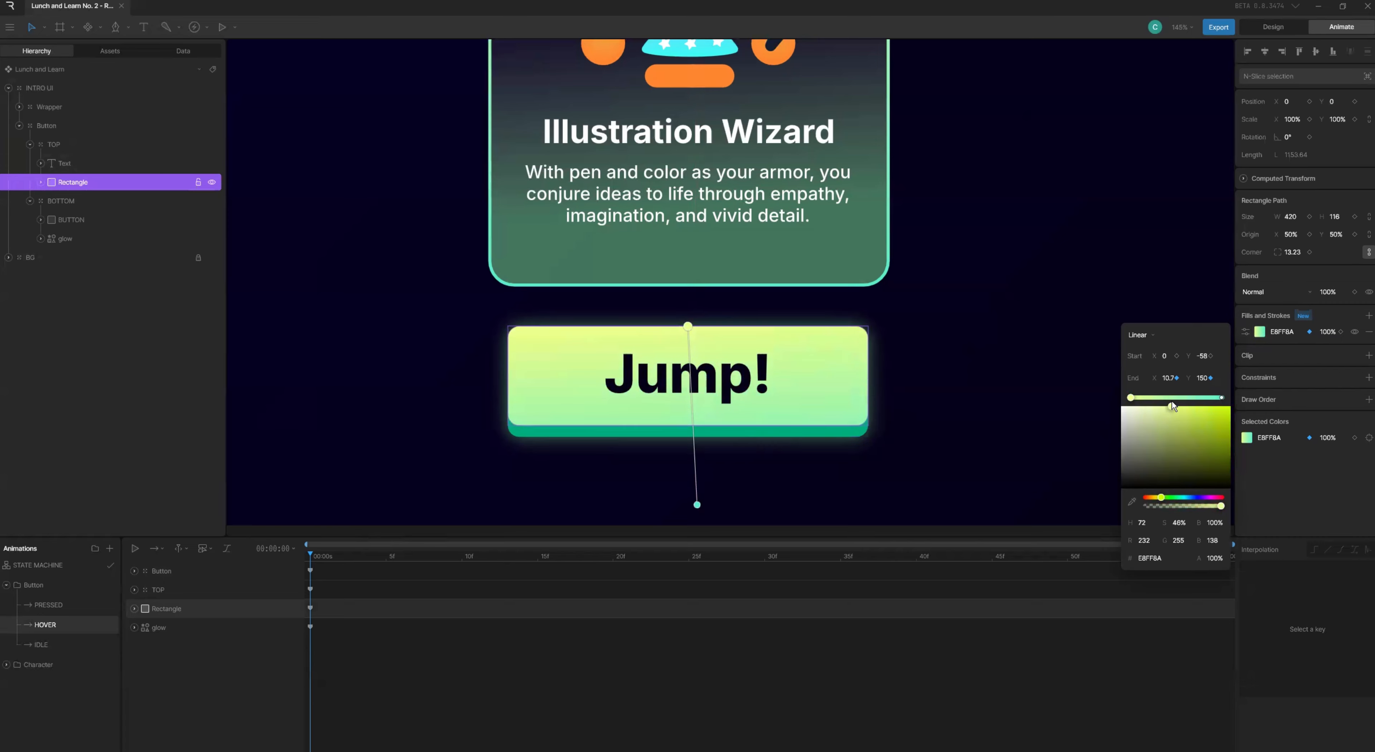
left_click(176, 644)
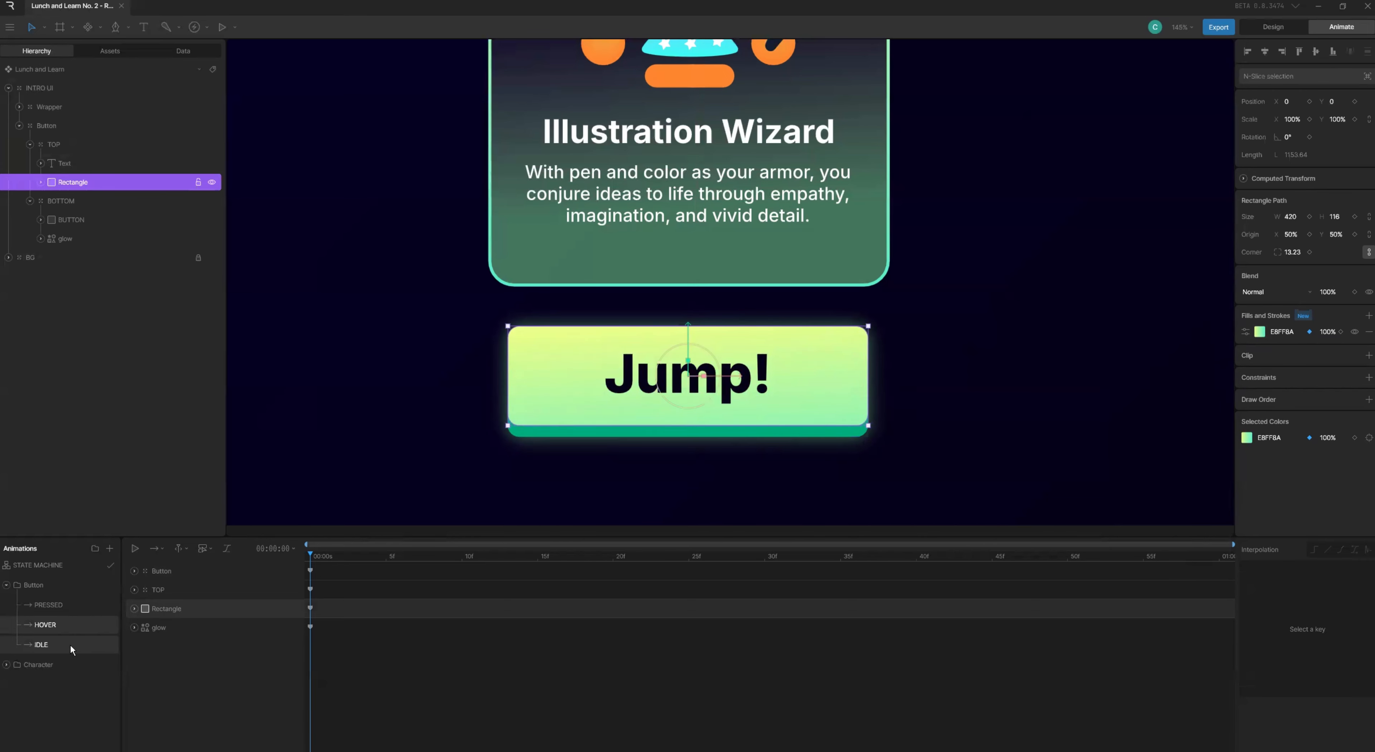
- In the state machine graph, add the HOVER animation as a state above IDLE and create a transition from IDLE to HOVER
left_click(68, 606)
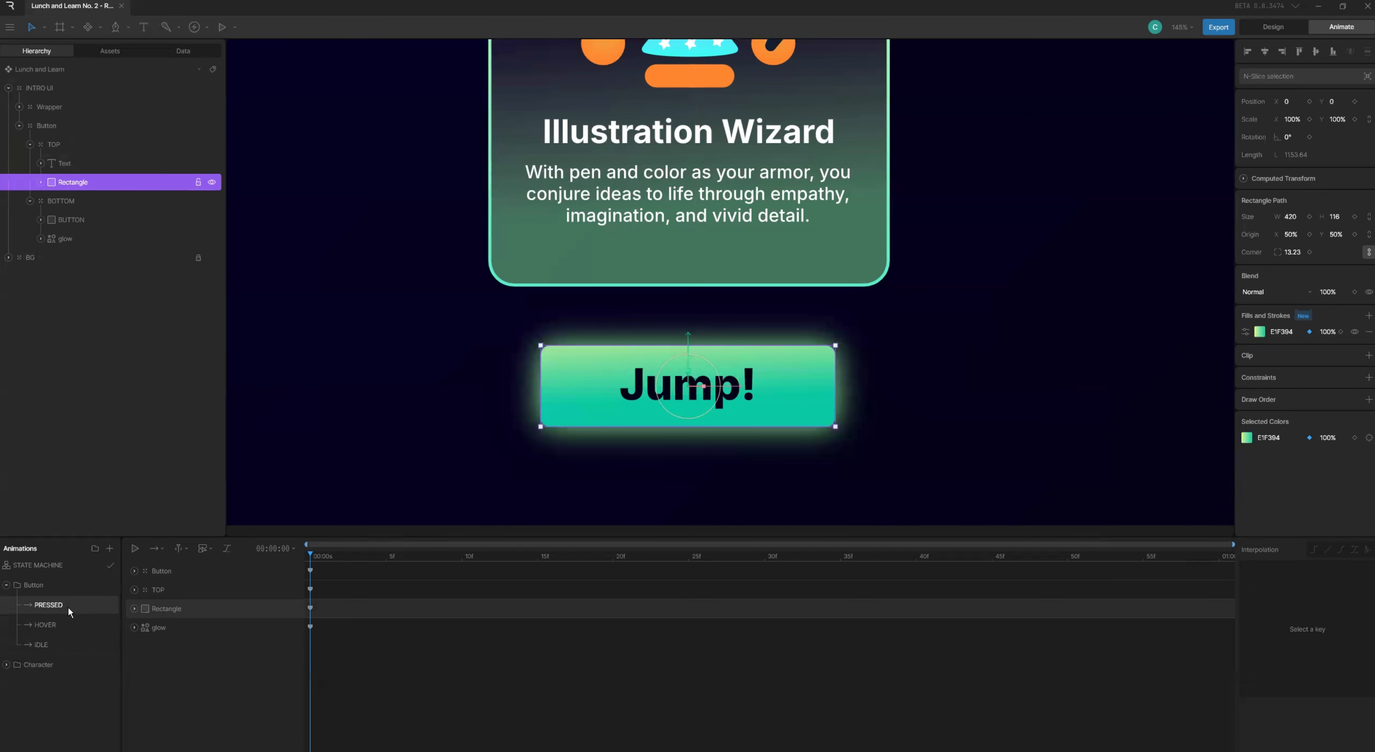
left_click(80, 564)
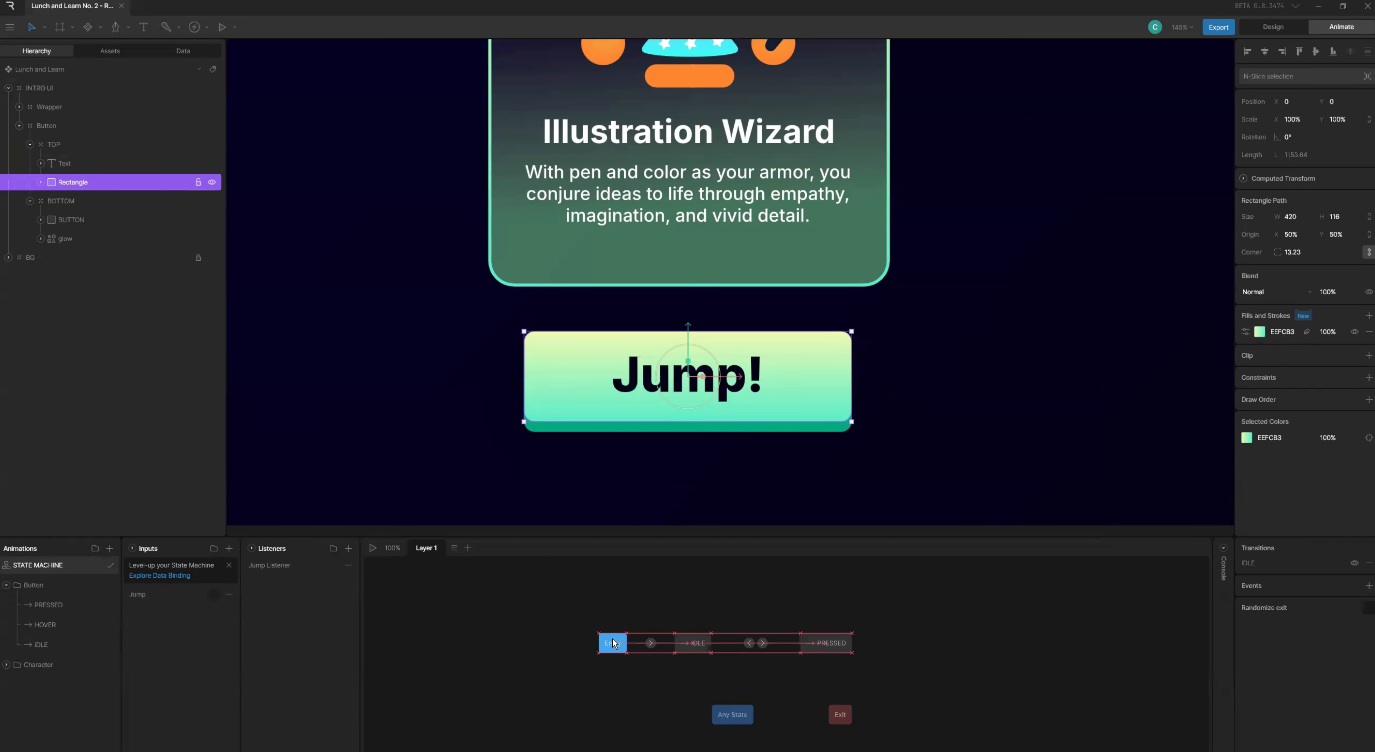
left_click_drag(612, 638, 591, 627)
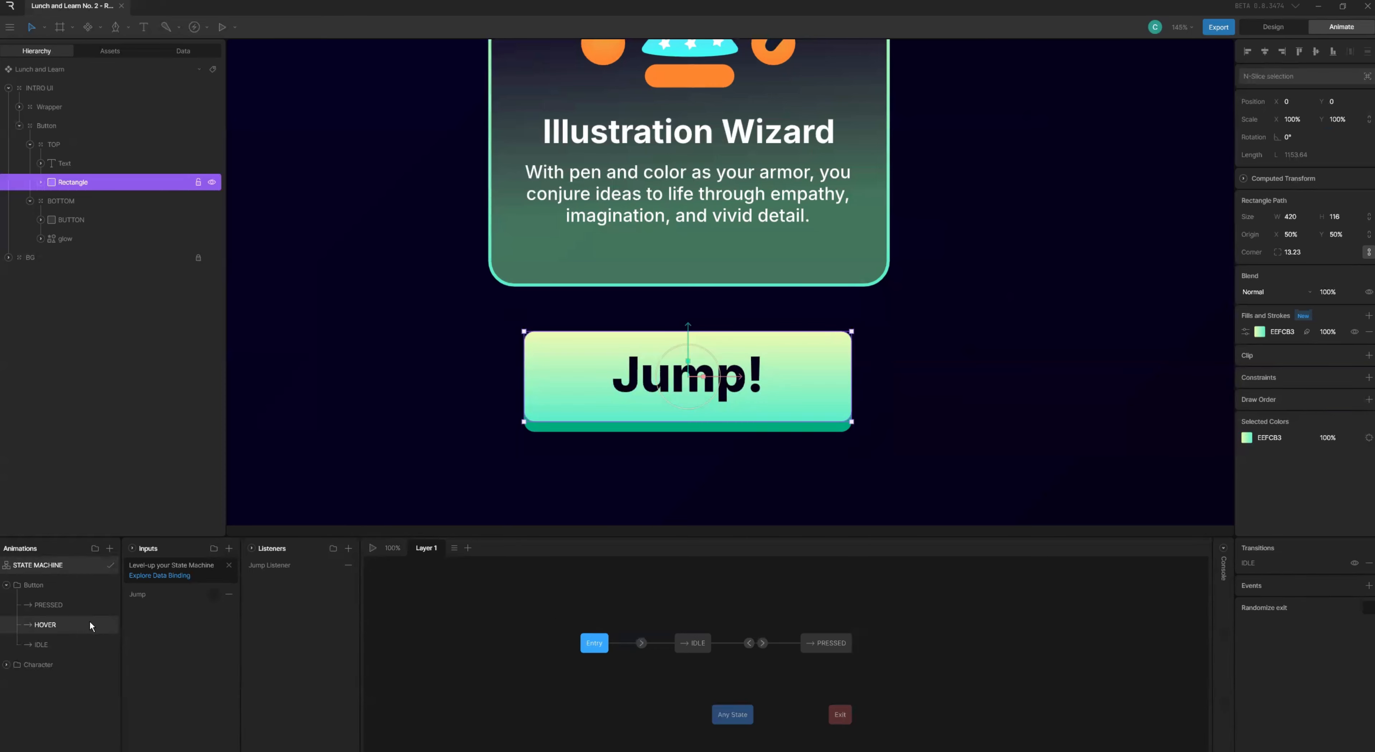
left_click_drag(71, 625, 763, 591)
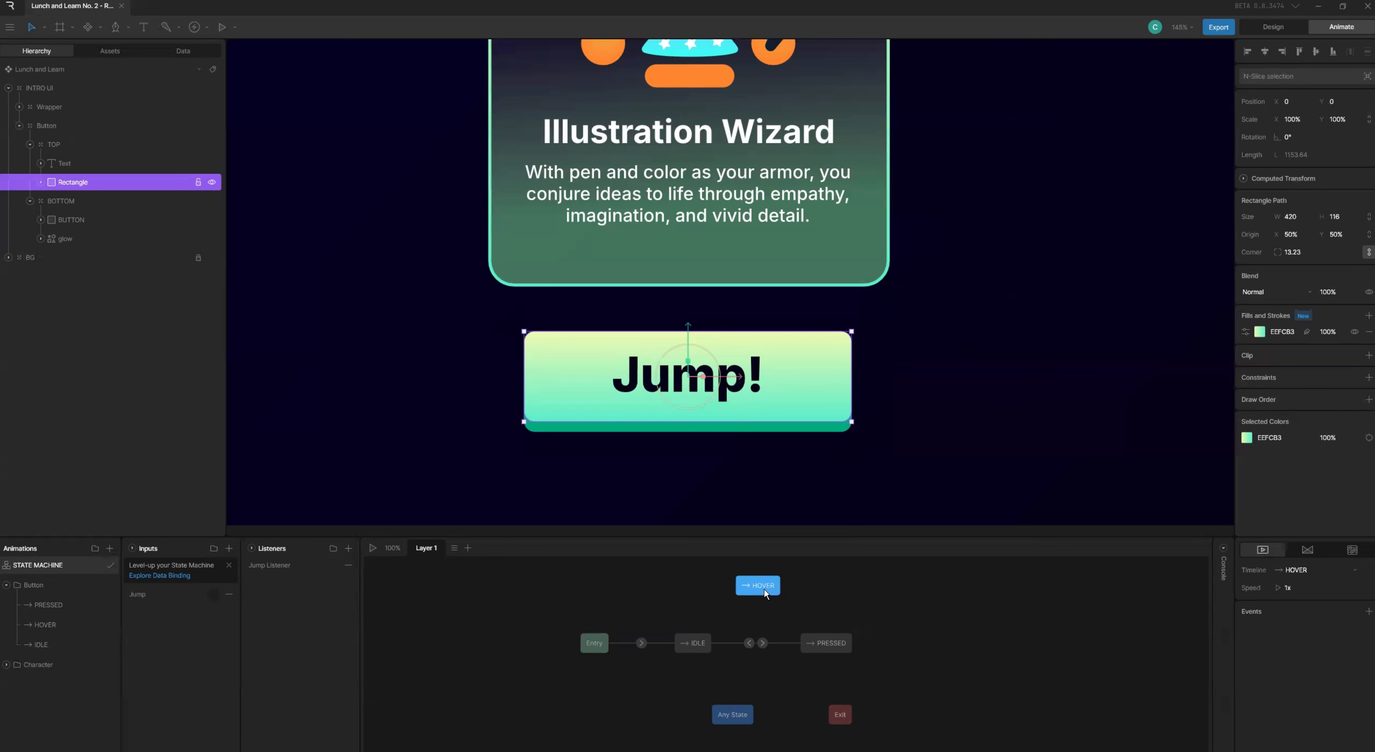
left_click_drag(703, 638, 743, 606)
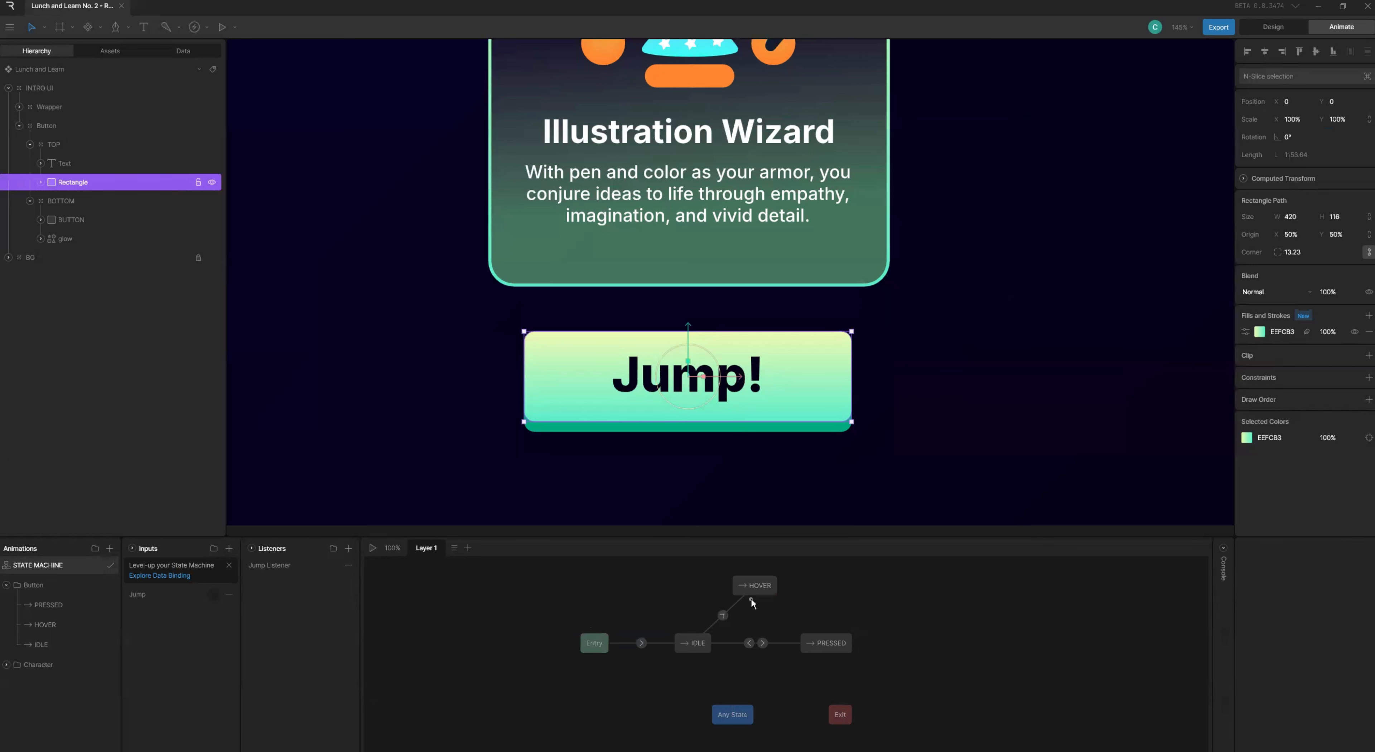
- Play the state machine to preview the button's hover state and inspect the settings of the IDLE to HOVER transition
key("space")
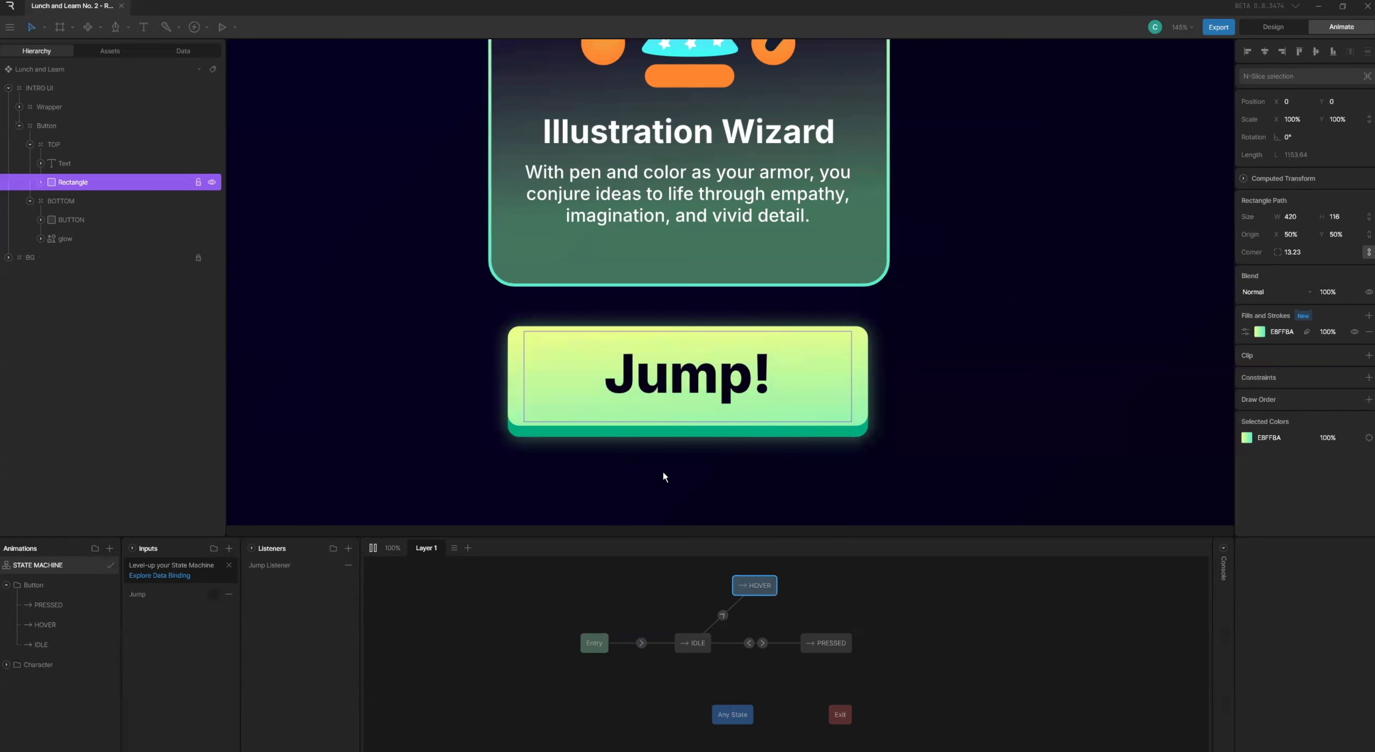
key("space")
key("space")
left_click(725, 614)
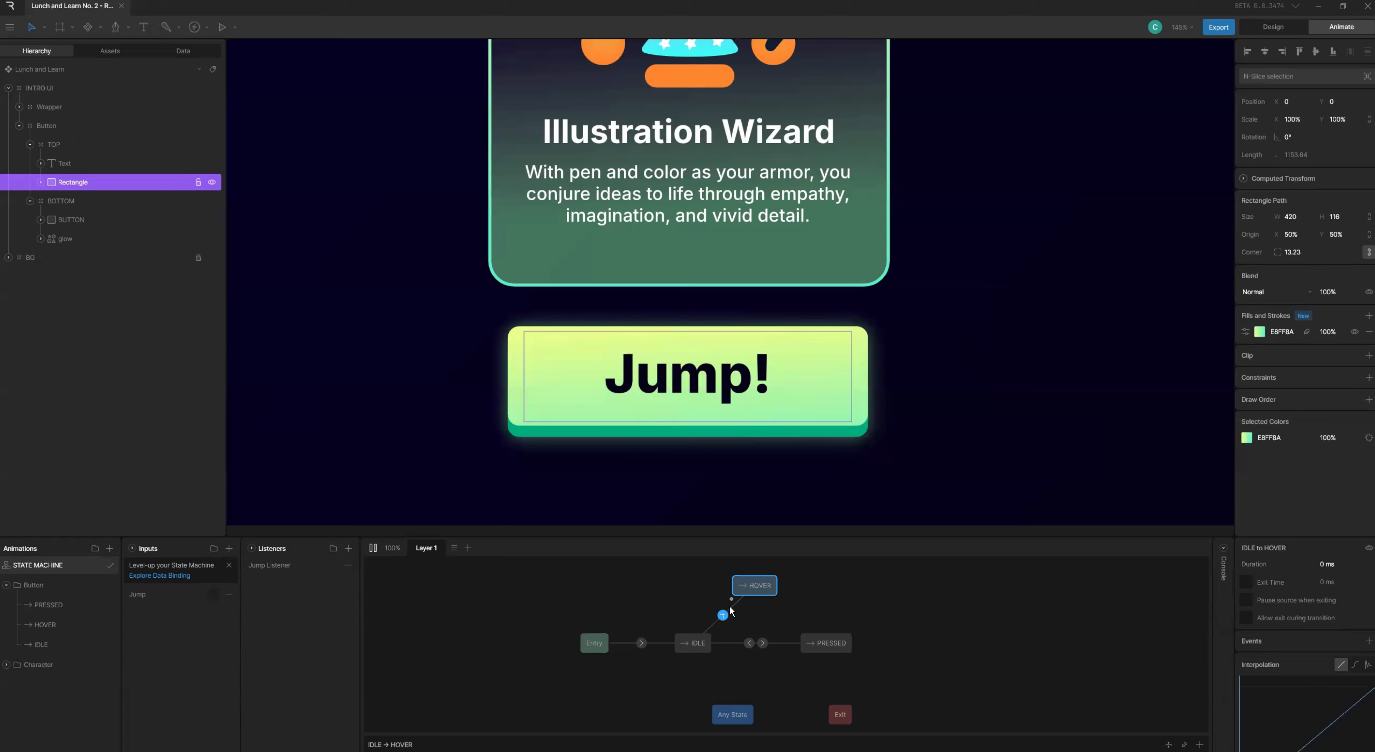
left_click(699, 585)
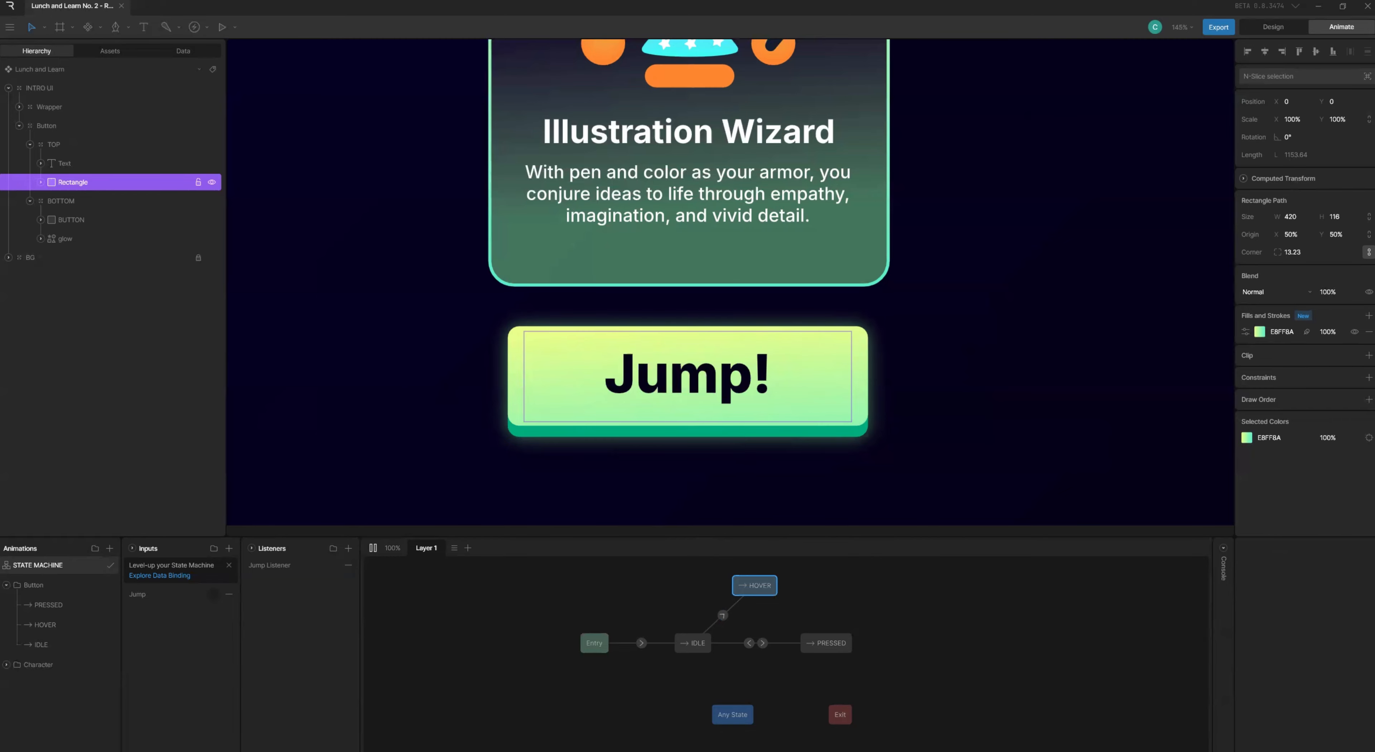
- Add a boolean input named Hover to the state machine
left_click(229, 549)
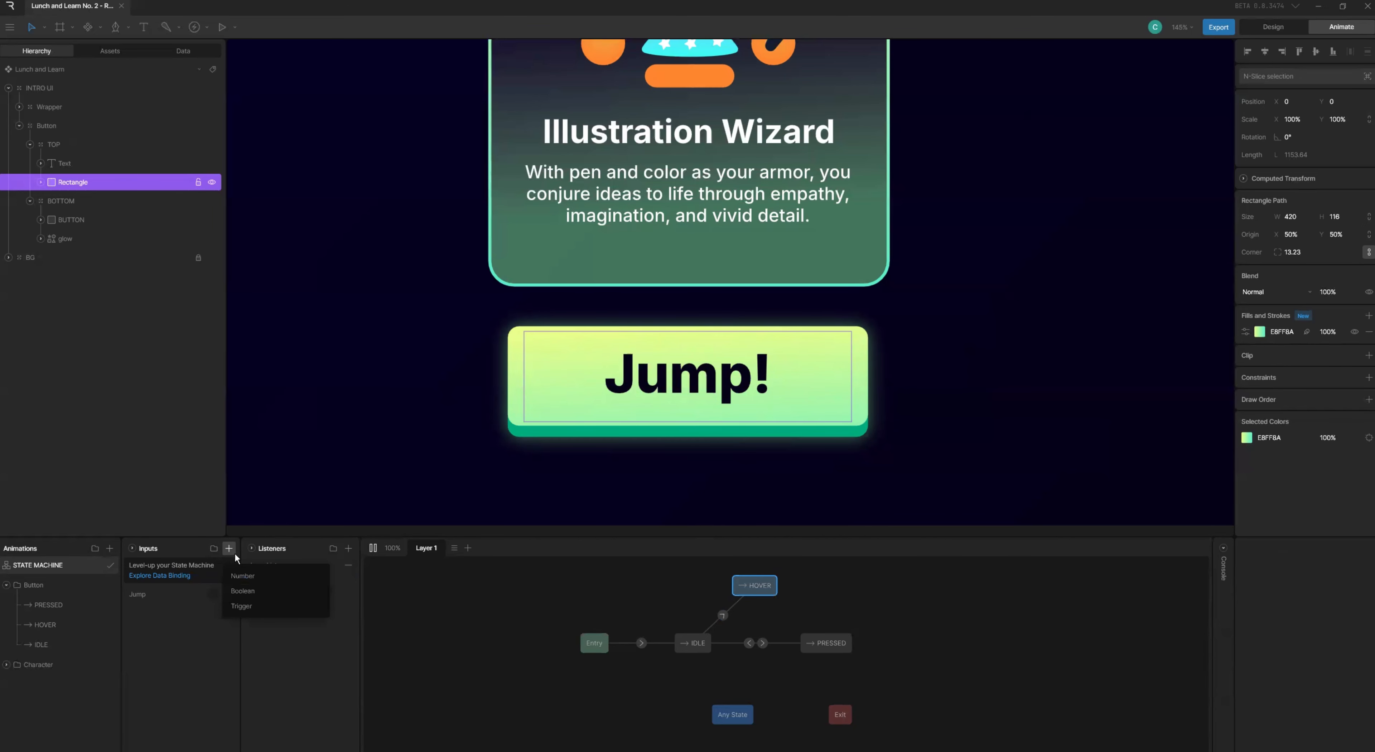
left_click(251, 591)
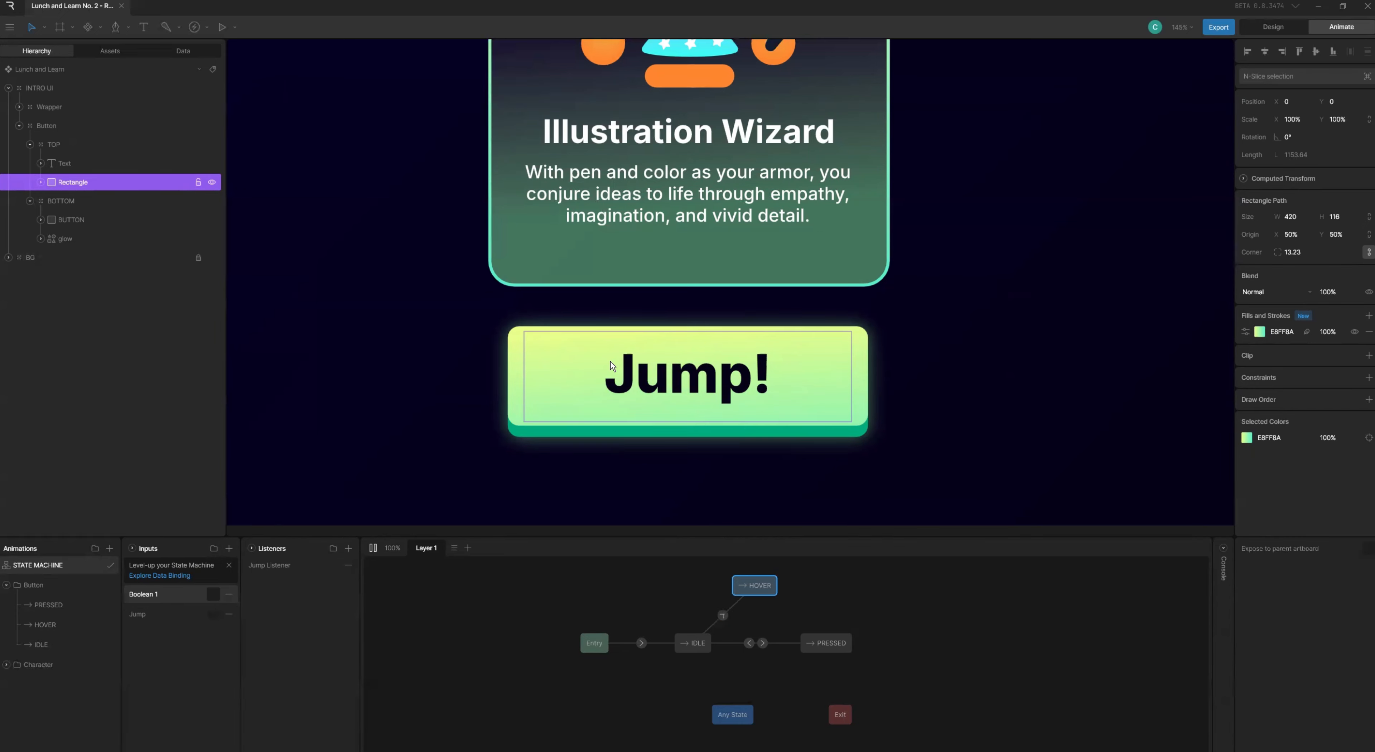
double_click(157, 591)
type("Hover")
- Create a Pointer Enter listener and set its target to the Button group
left_click(347, 548)
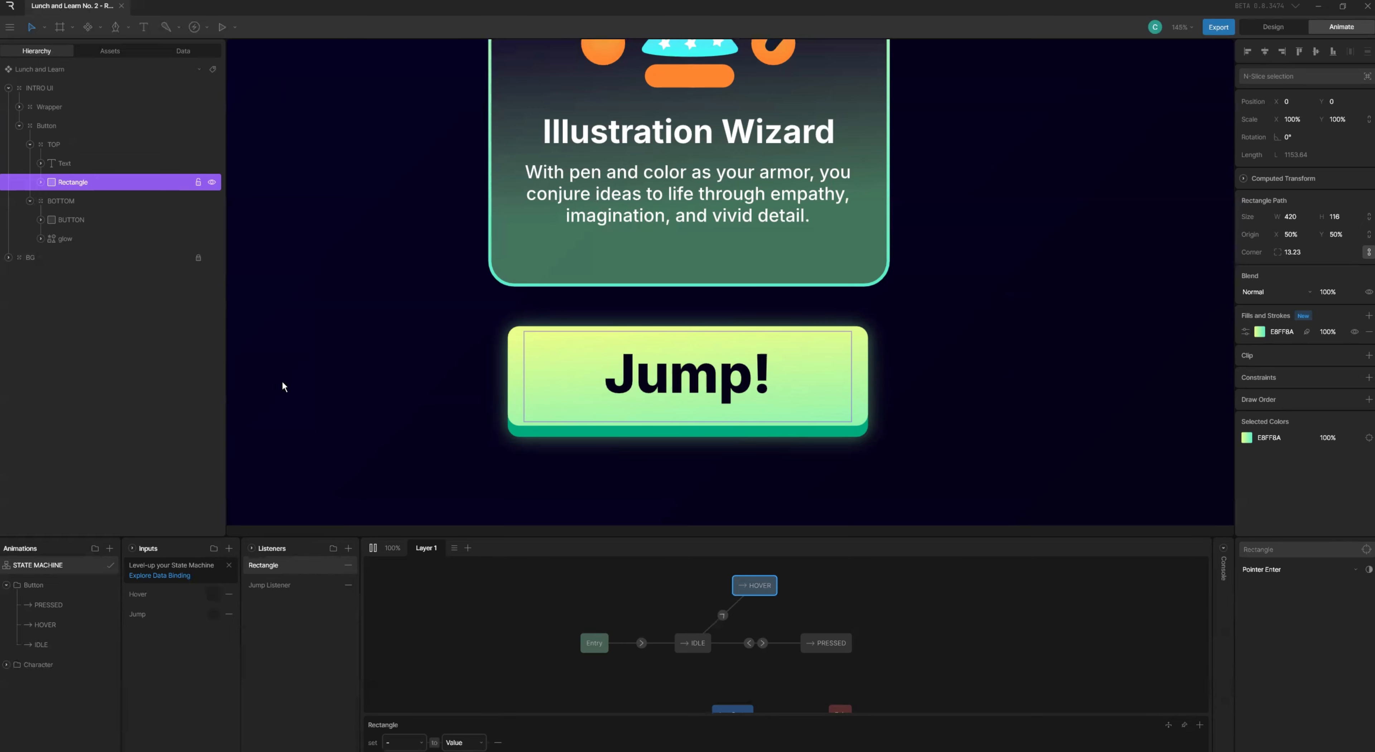
left_click(66, 183)
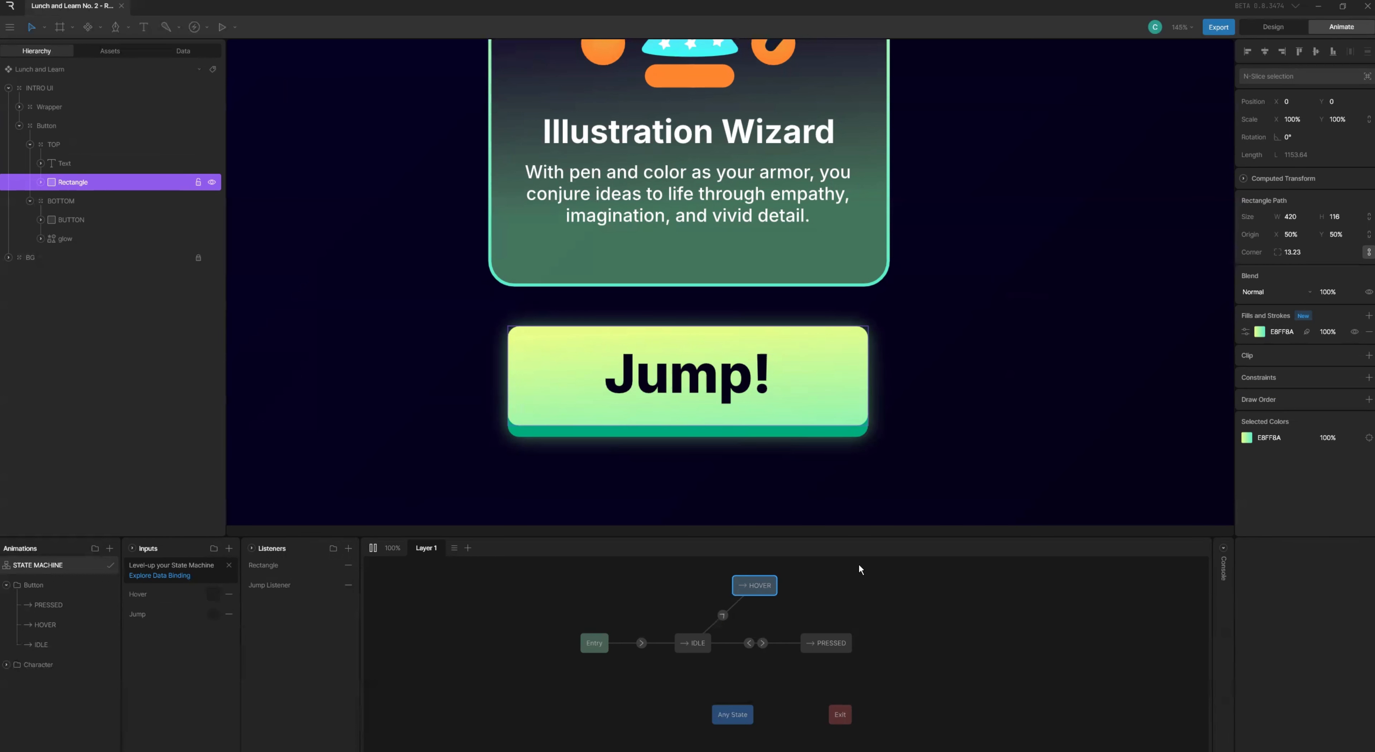
left_click(300, 568)
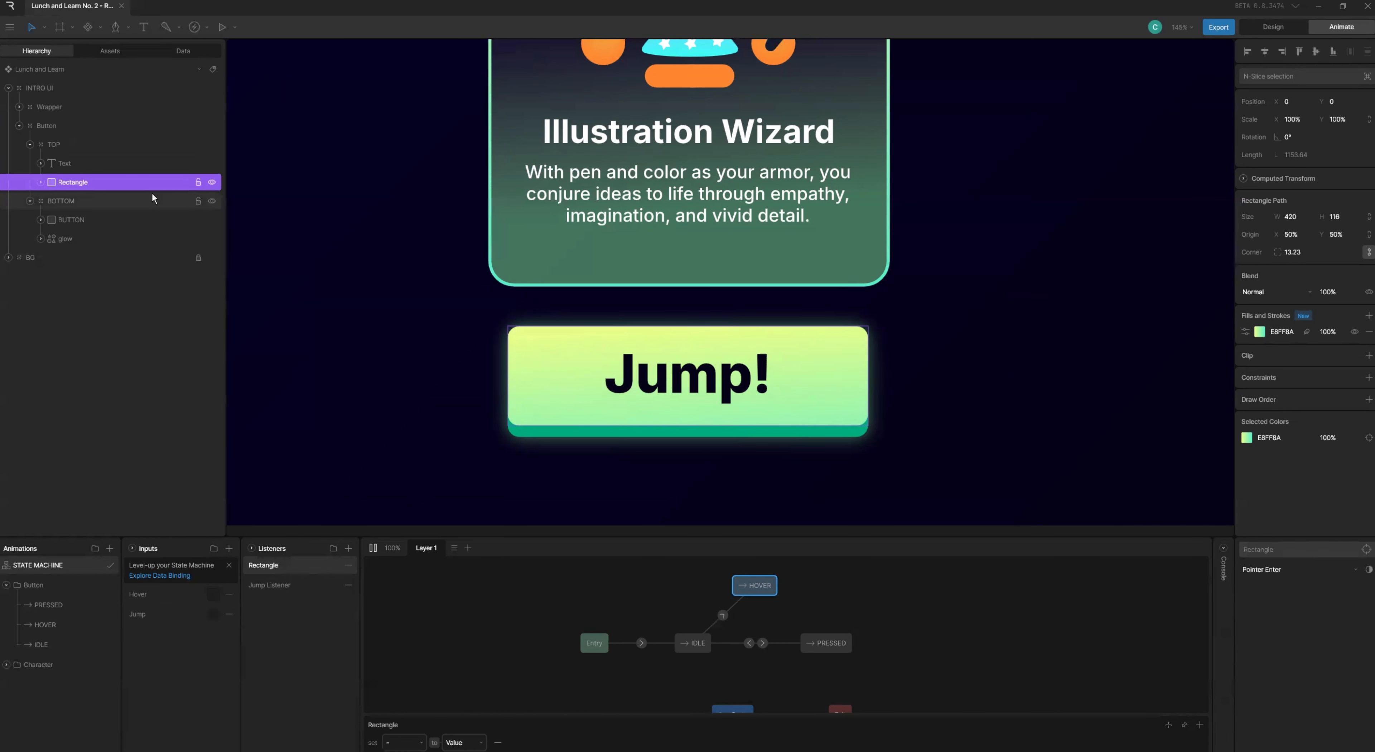
left_click(1307, 549)
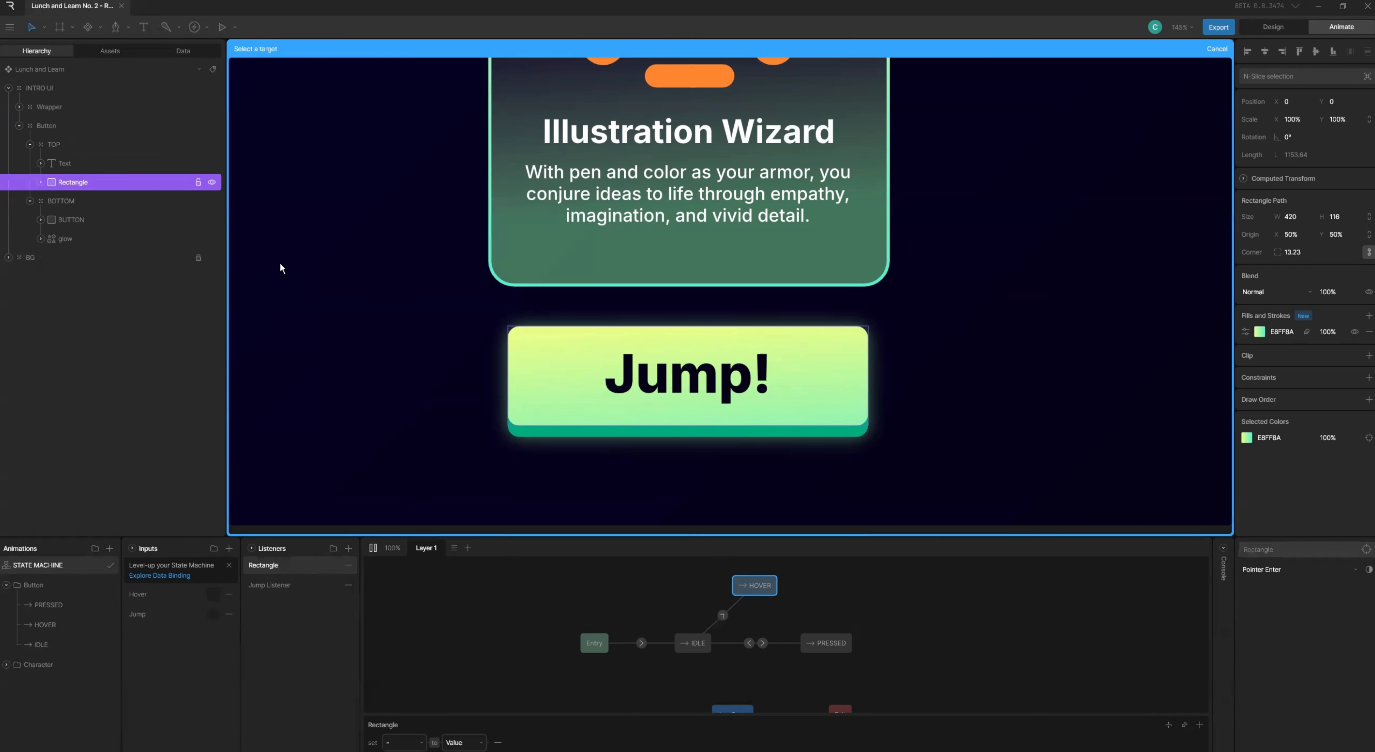
left_click(80, 126)
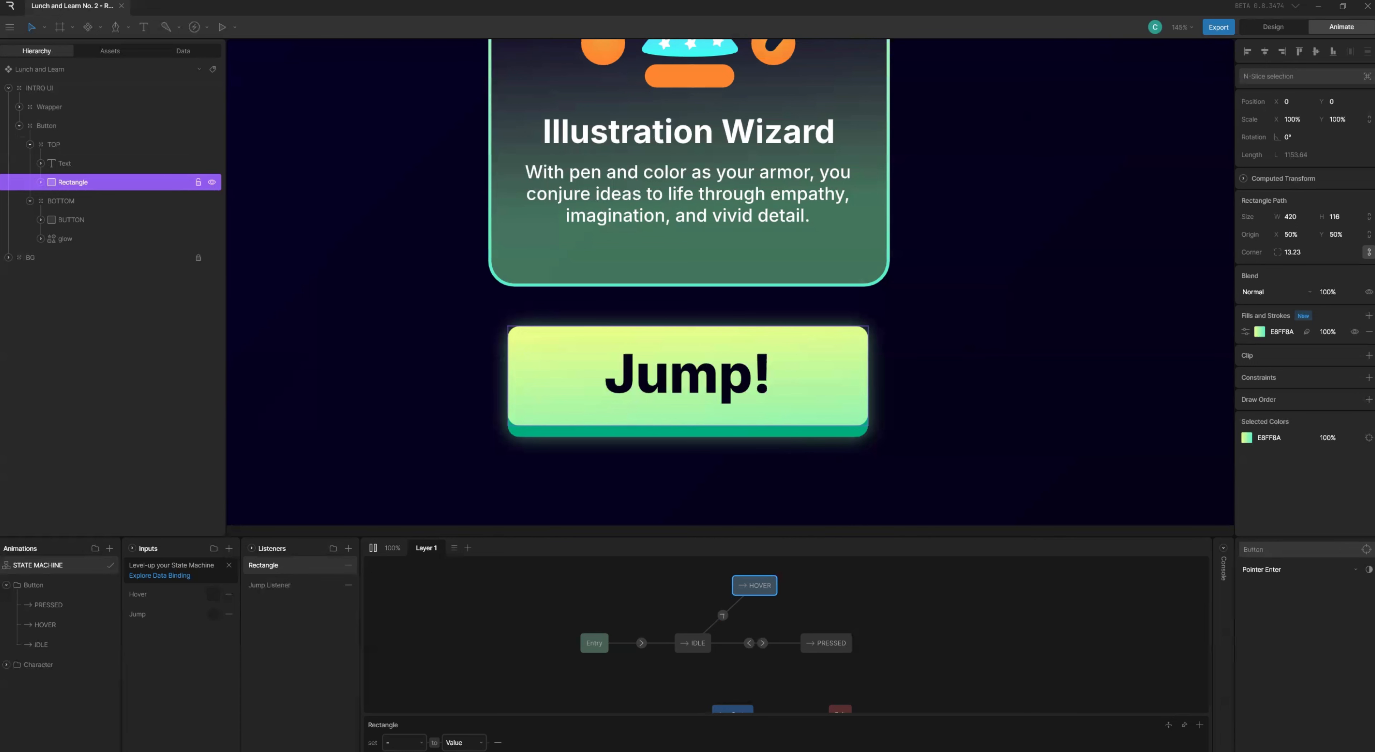
- Add an input change action to the pointer enter listener that sets Hover to true
left_click(1199, 744)
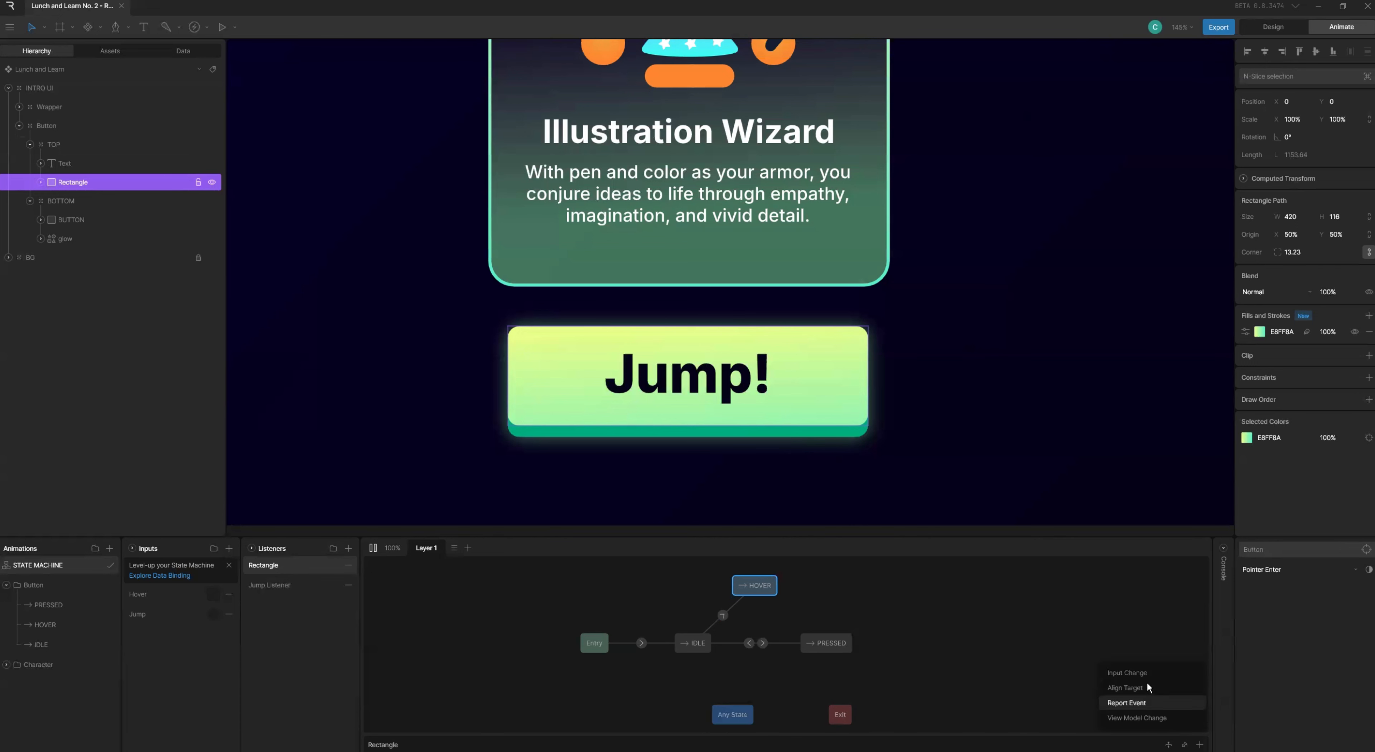
left_click(1138, 674)
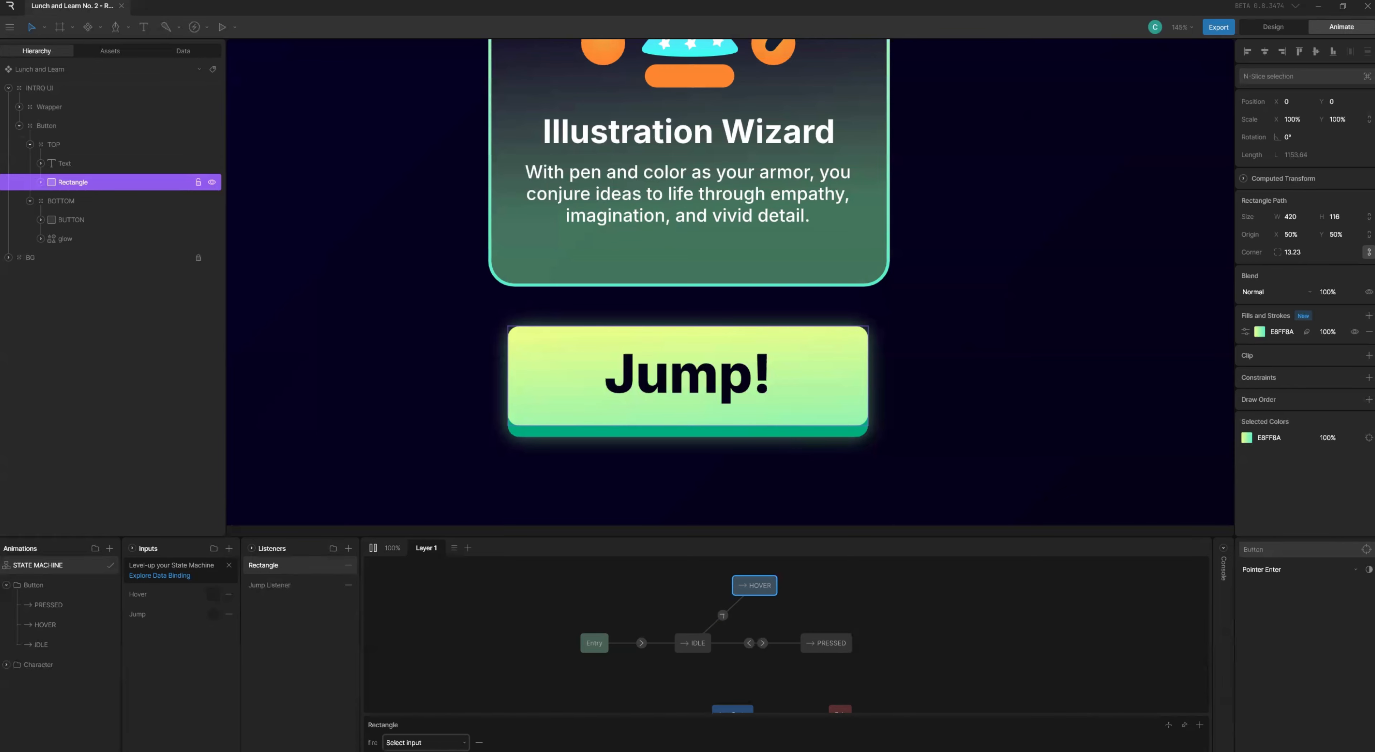
left_click(454, 742)
left_click(459, 706)
- Add a condition based on the Hover input to the IDLE to HOVER transition
left_click(722, 615)
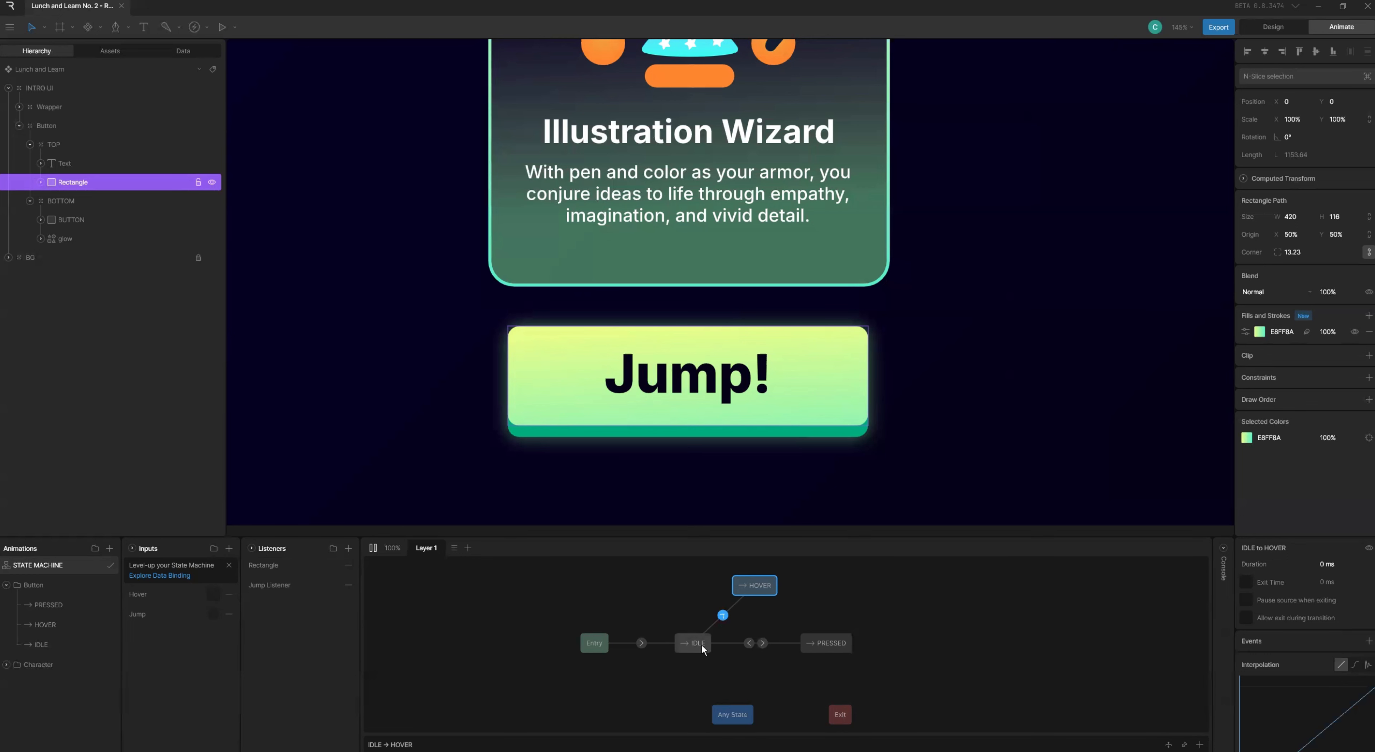
left_click(1200, 743)
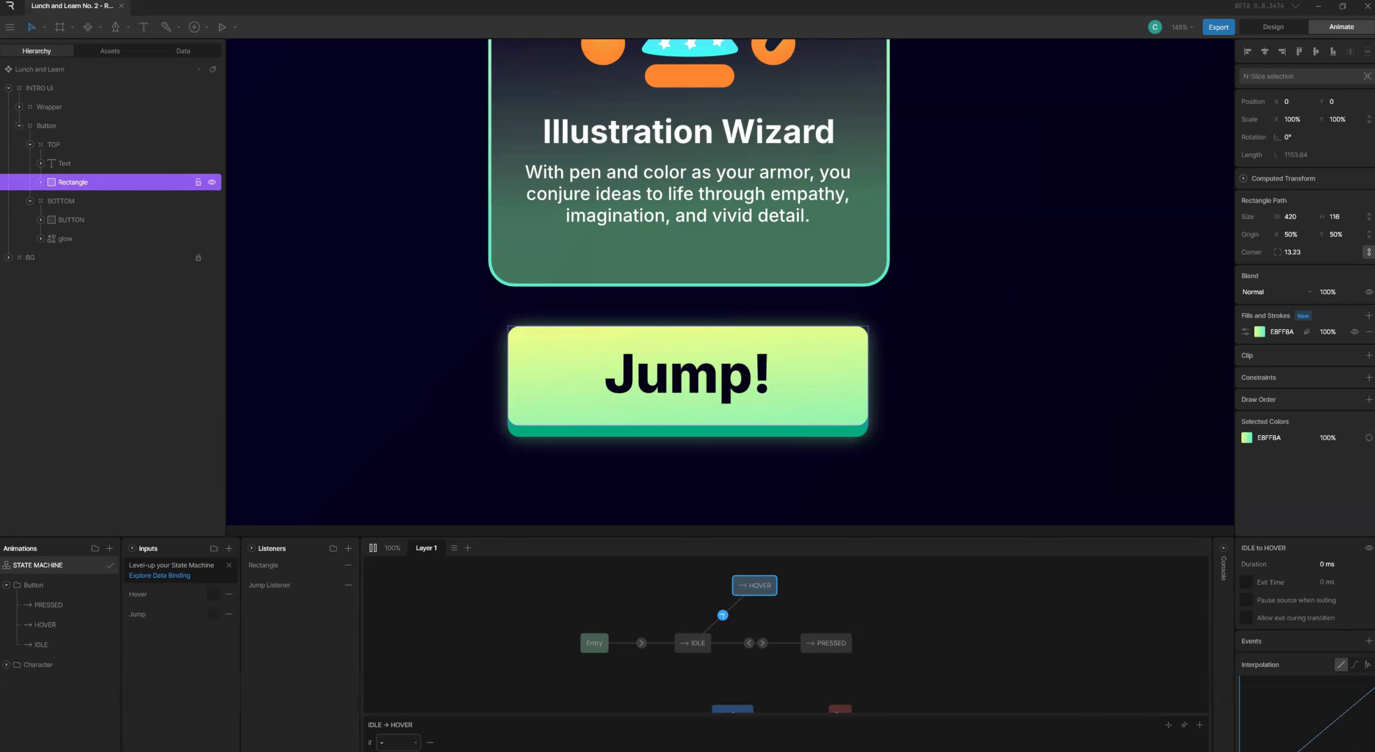
left_click(398, 742)
left_click(407, 644)
left_click(490, 640)
- Restart the state machine preview and test how the Jump! button reacts to the pointer entering and leaving it
key("space")
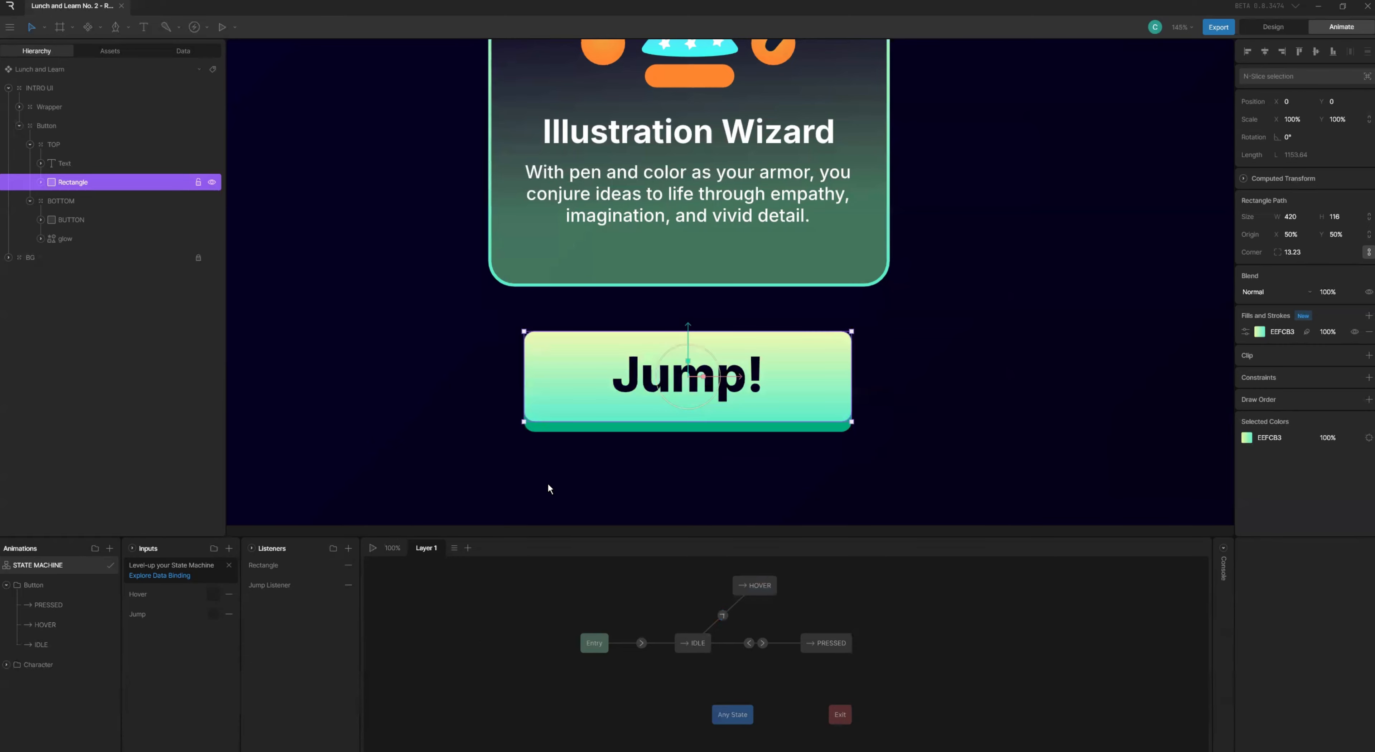
key("space")
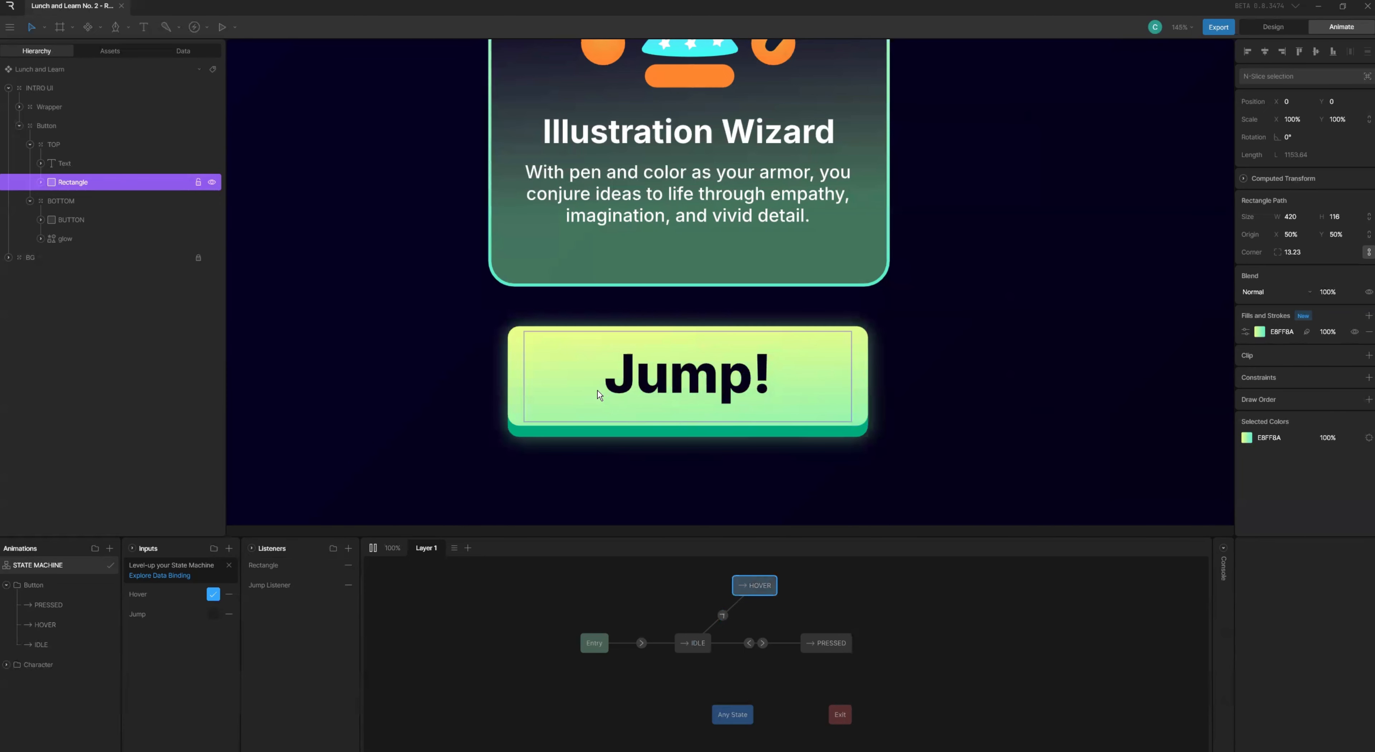
scroll(670, 383, "up", 3)
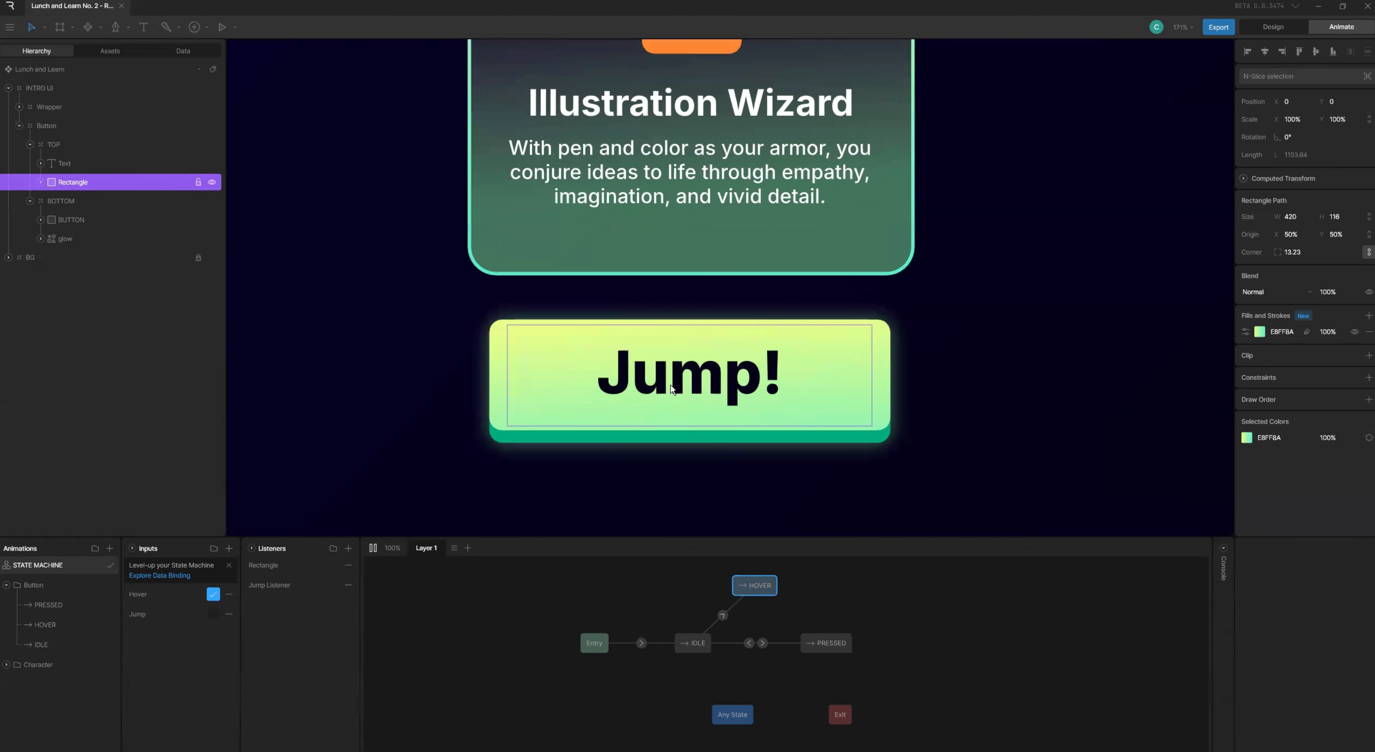
scroll(689, 371, "down", 2)
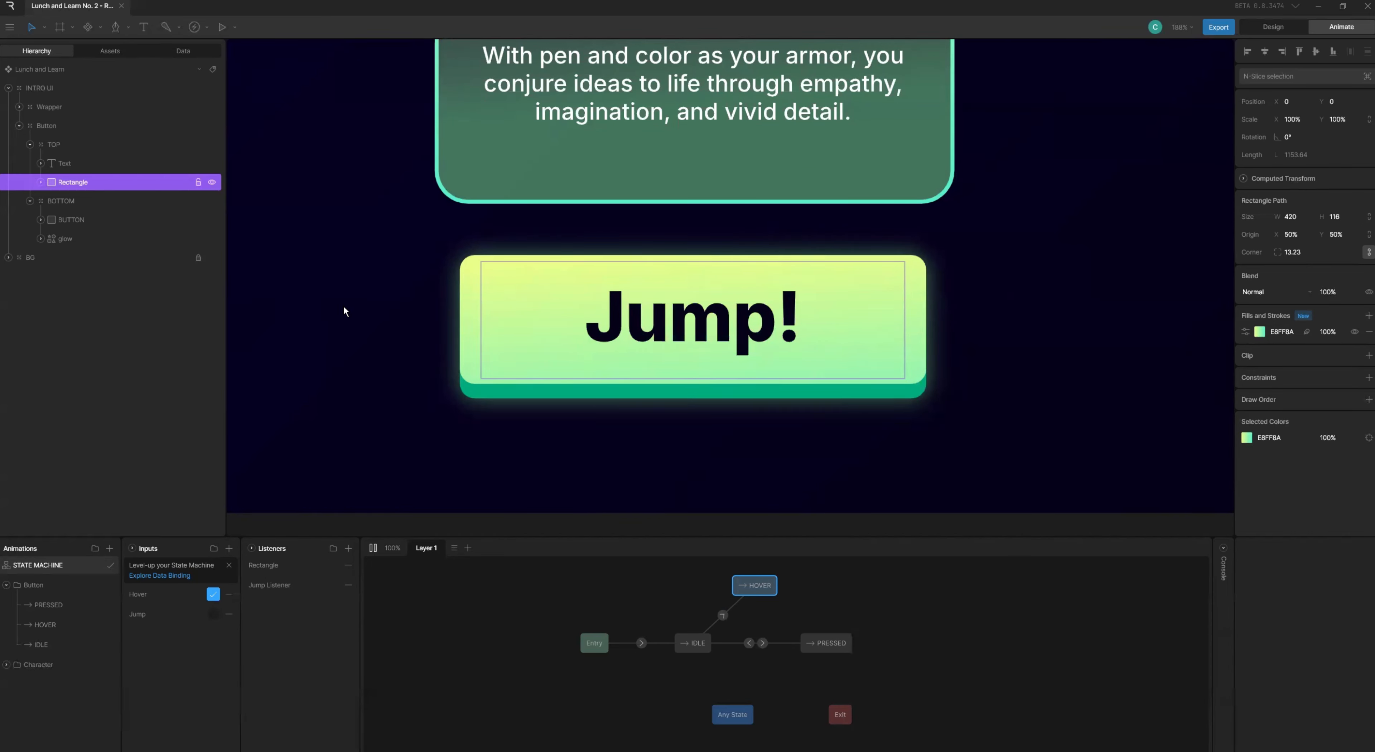
key("space")
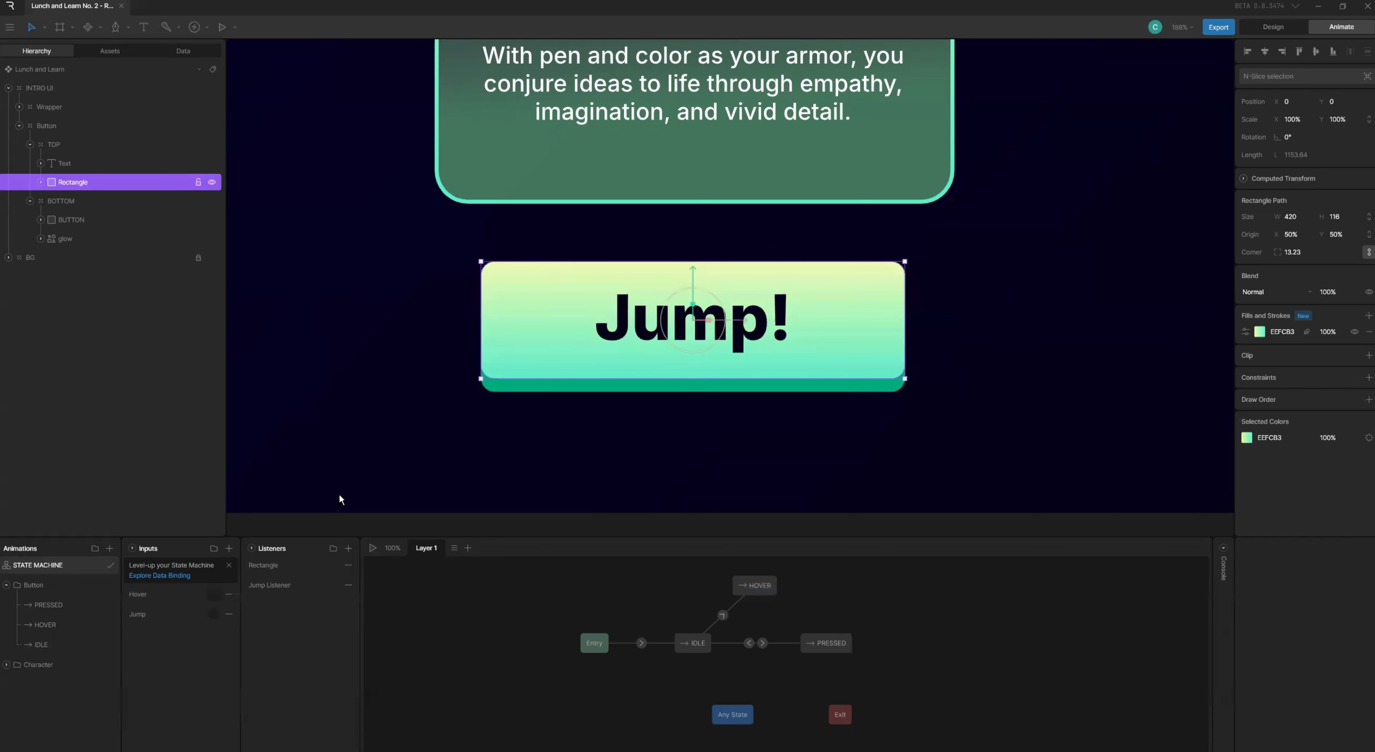
- Rename the Rectangle listener as "Hover true"
left_click(176, 594)
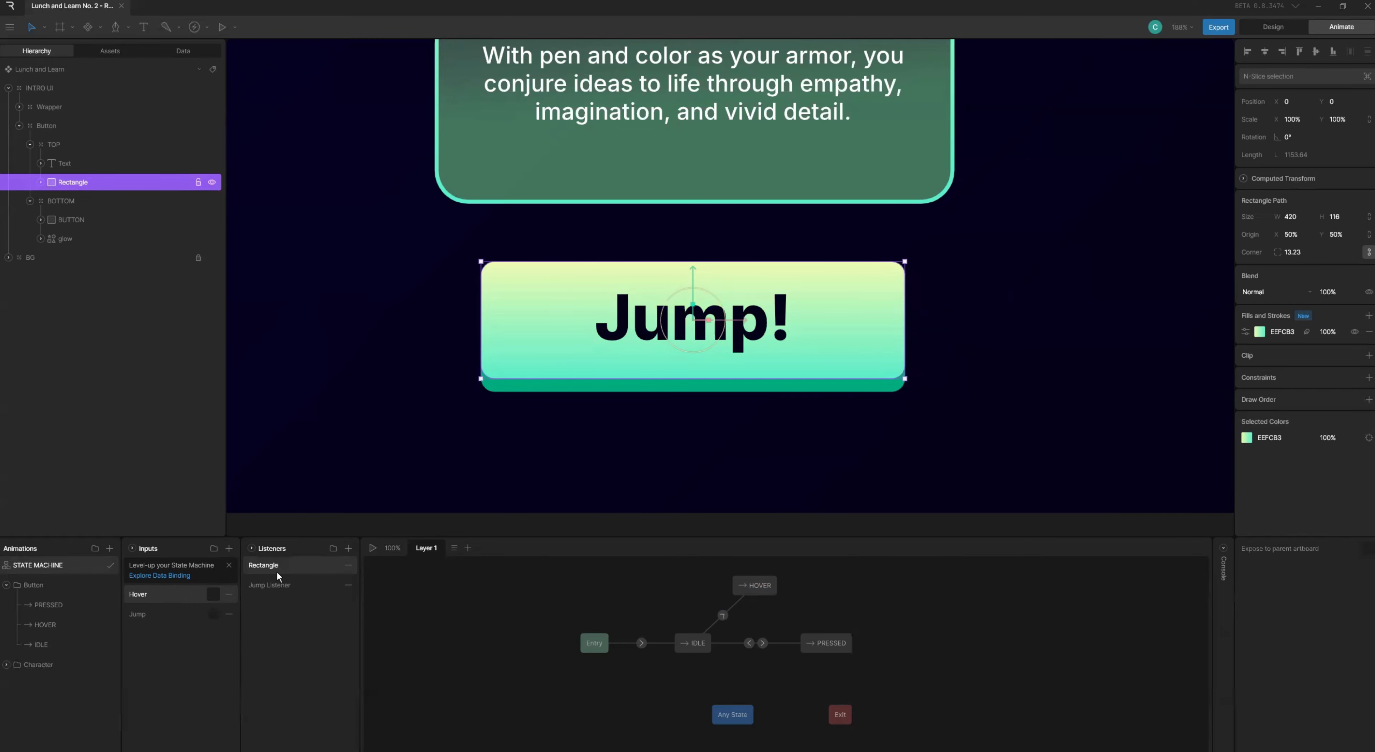
left_click(286, 588)
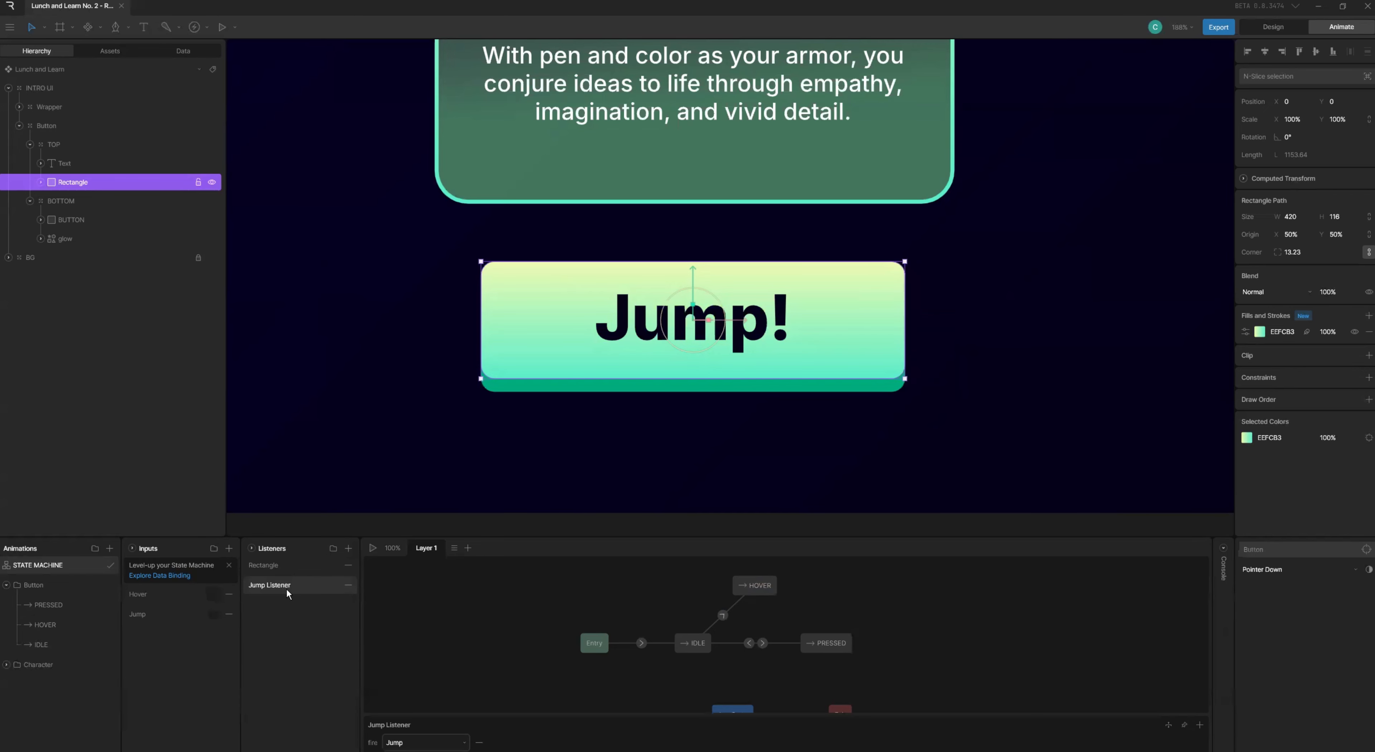
left_click(290, 566)
double_click(268, 566)
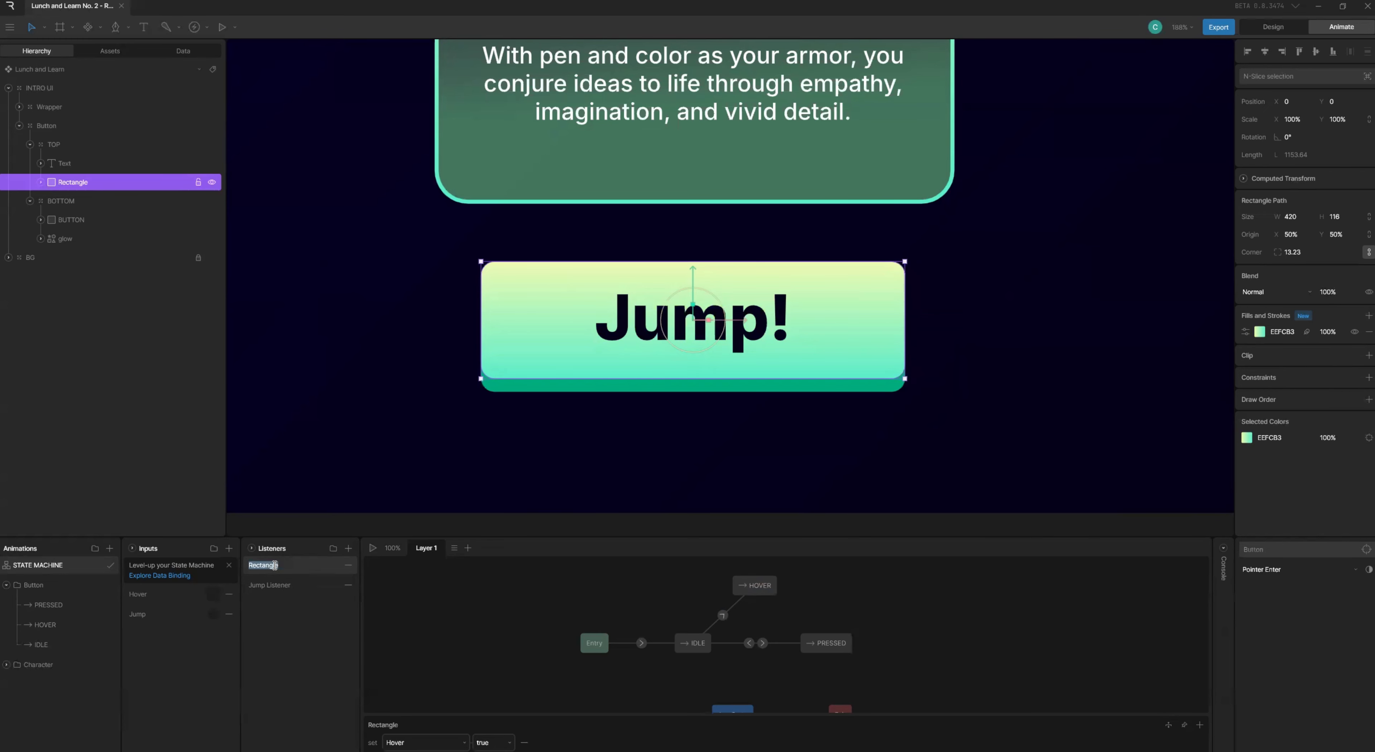
type("Hover true")
- Create a listener named "Hover False" that targets the Button group and responds to Pointer Exit
left_click(347, 548)
type("Hover False")
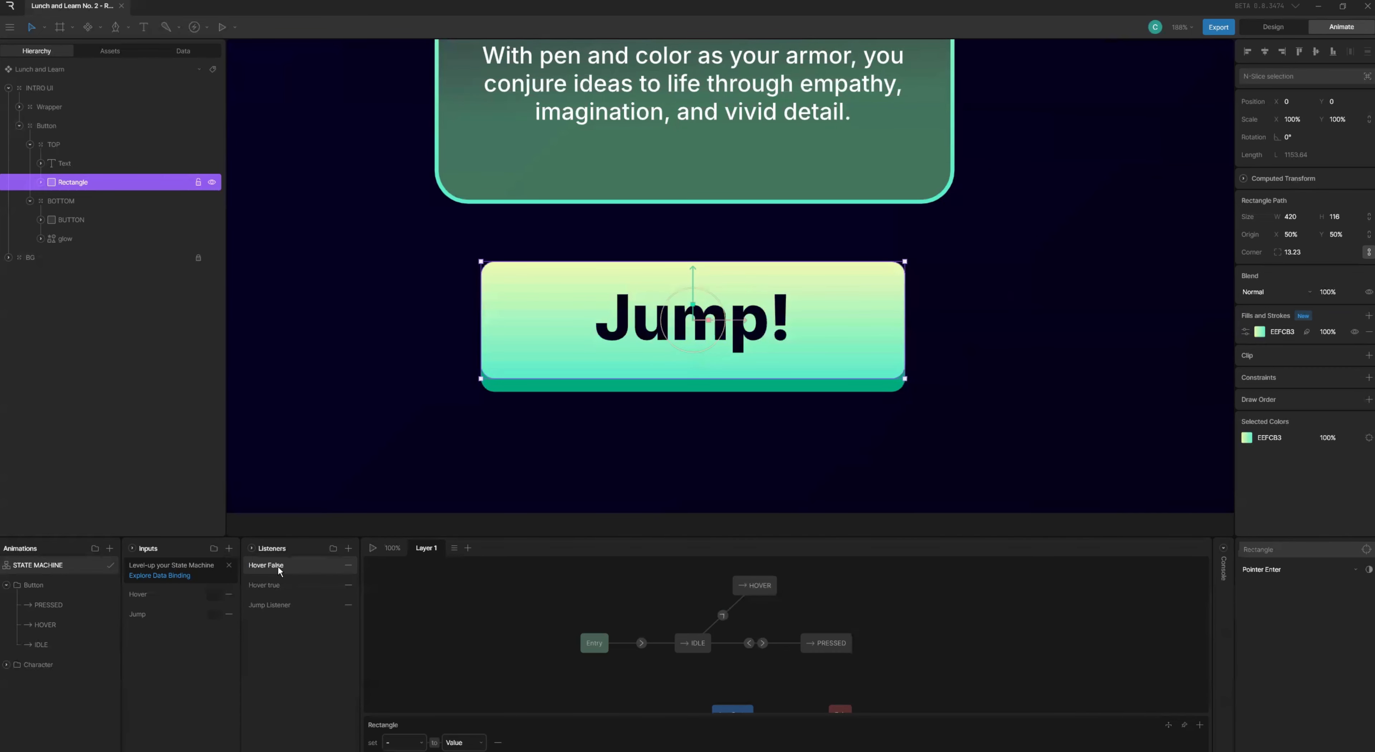
left_click(1284, 549)
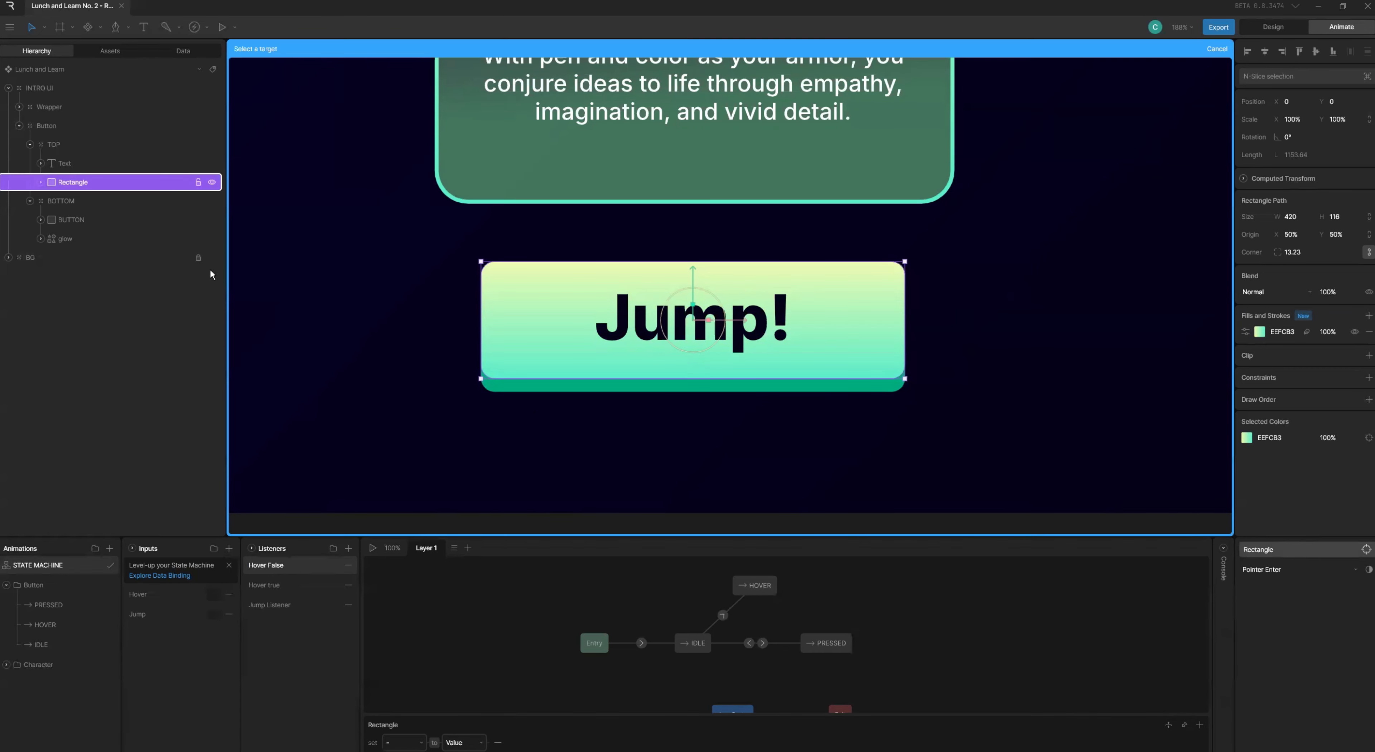
left_click(79, 127)
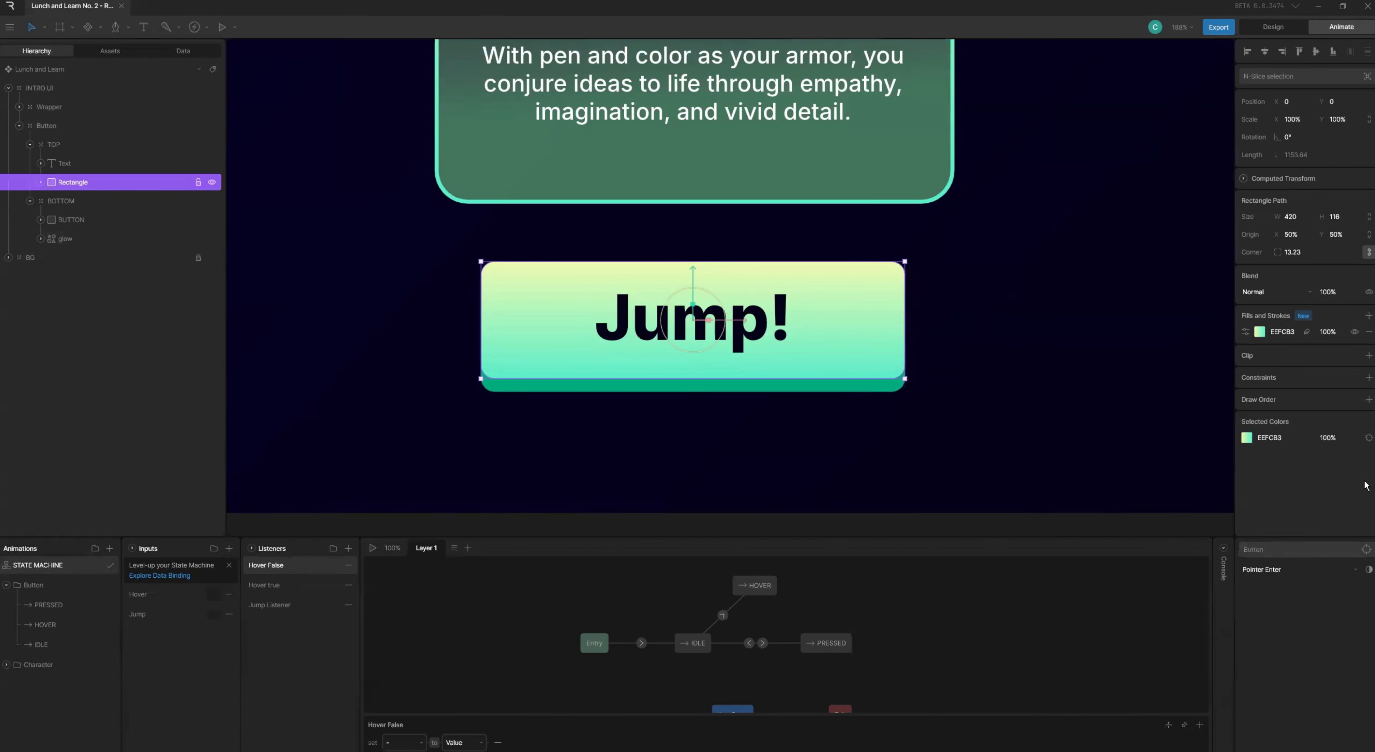
left_click(1267, 569)
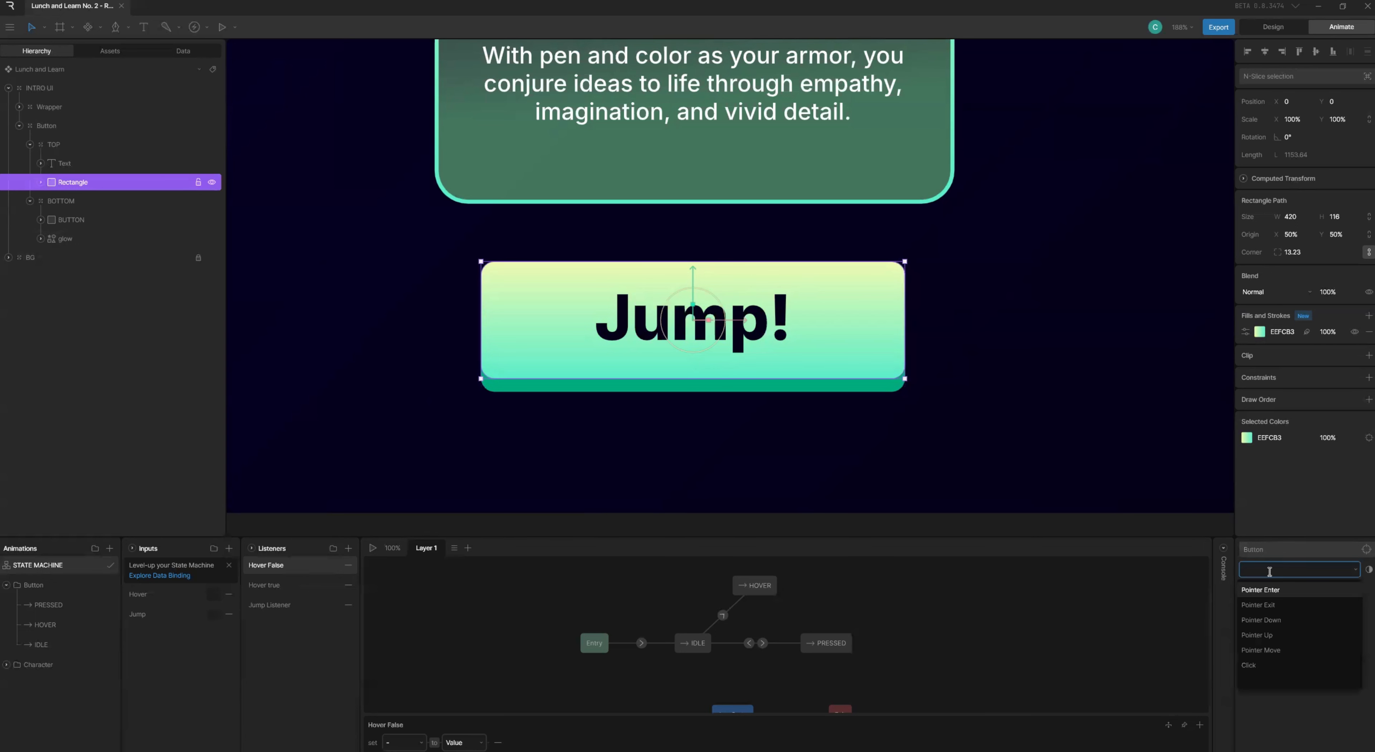
left_click(1272, 605)
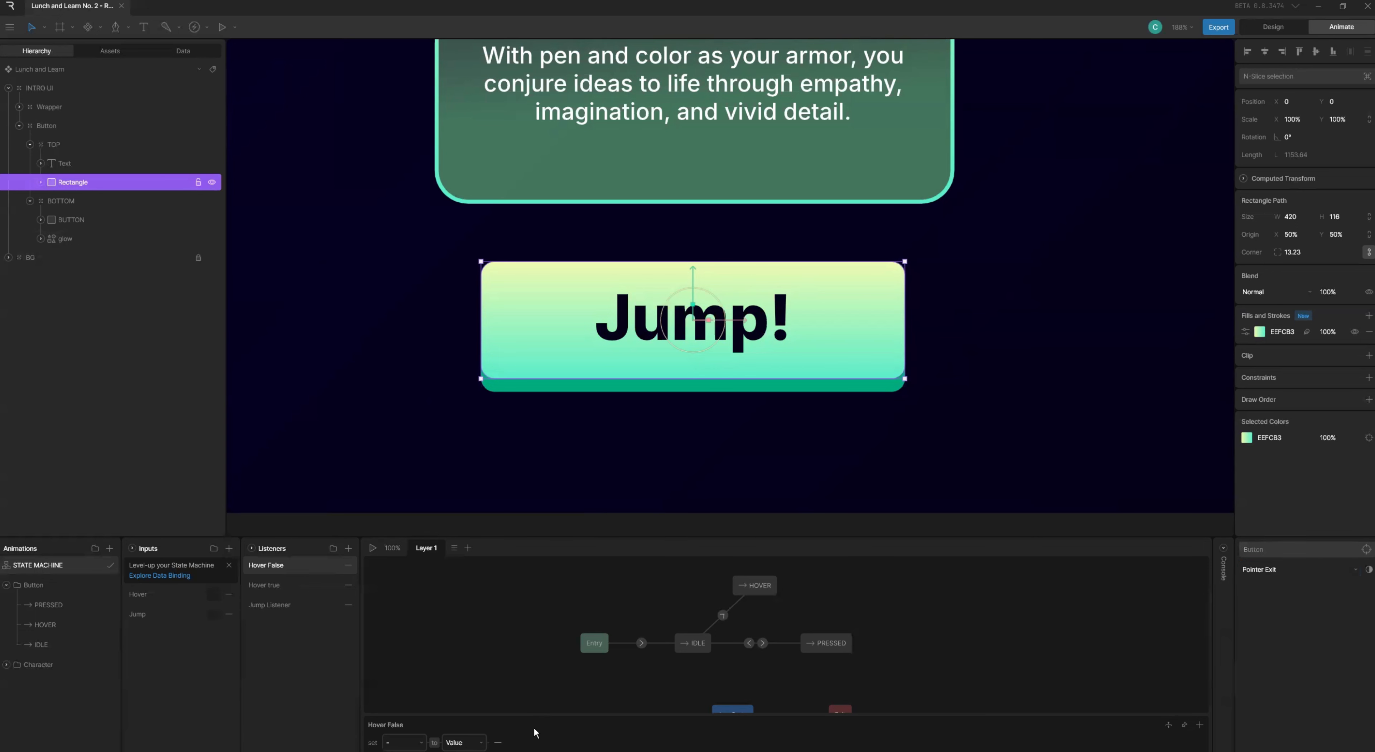
- Add an input change action to the Hover False listener that sets Hover to false
left_click(1200, 745)
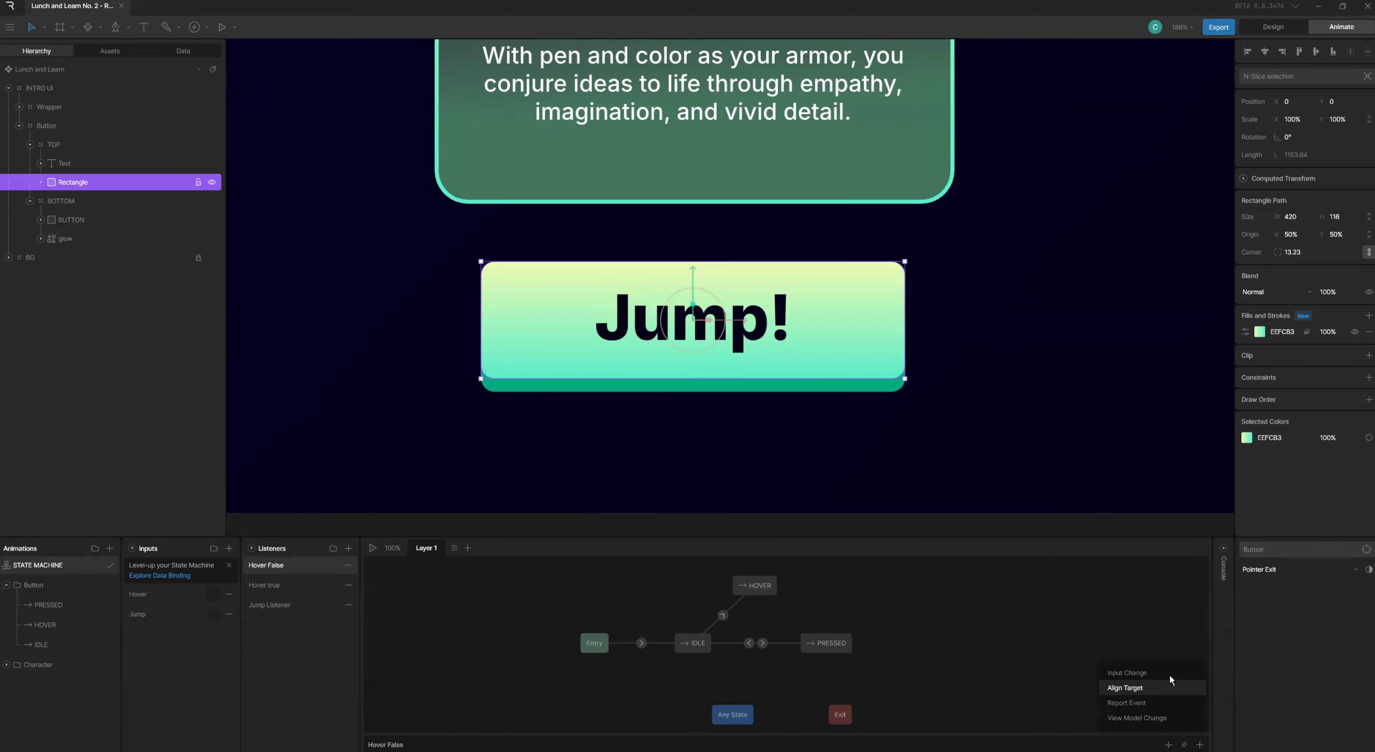
left_click(1104, 683)
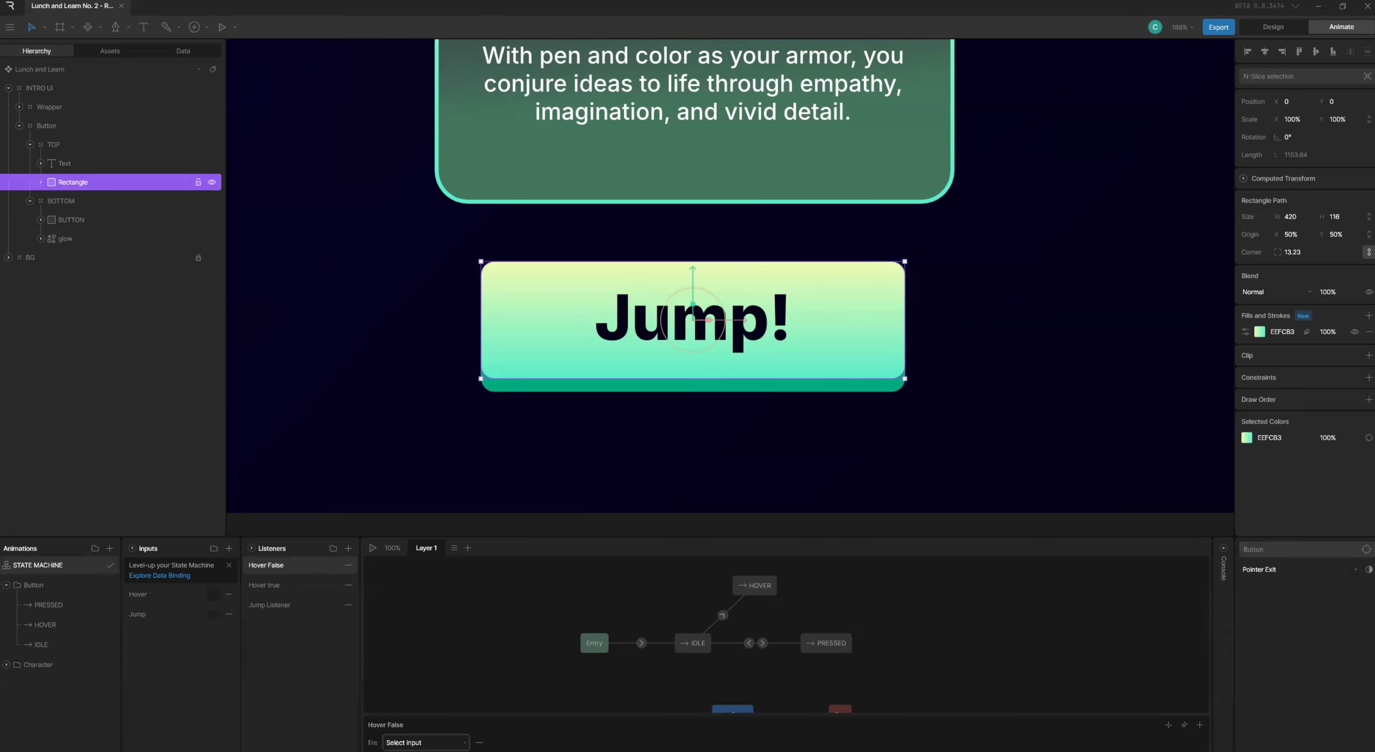
left_click(419, 742)
left_click(418, 702)
left_click(494, 742)
left_click(371, 465)
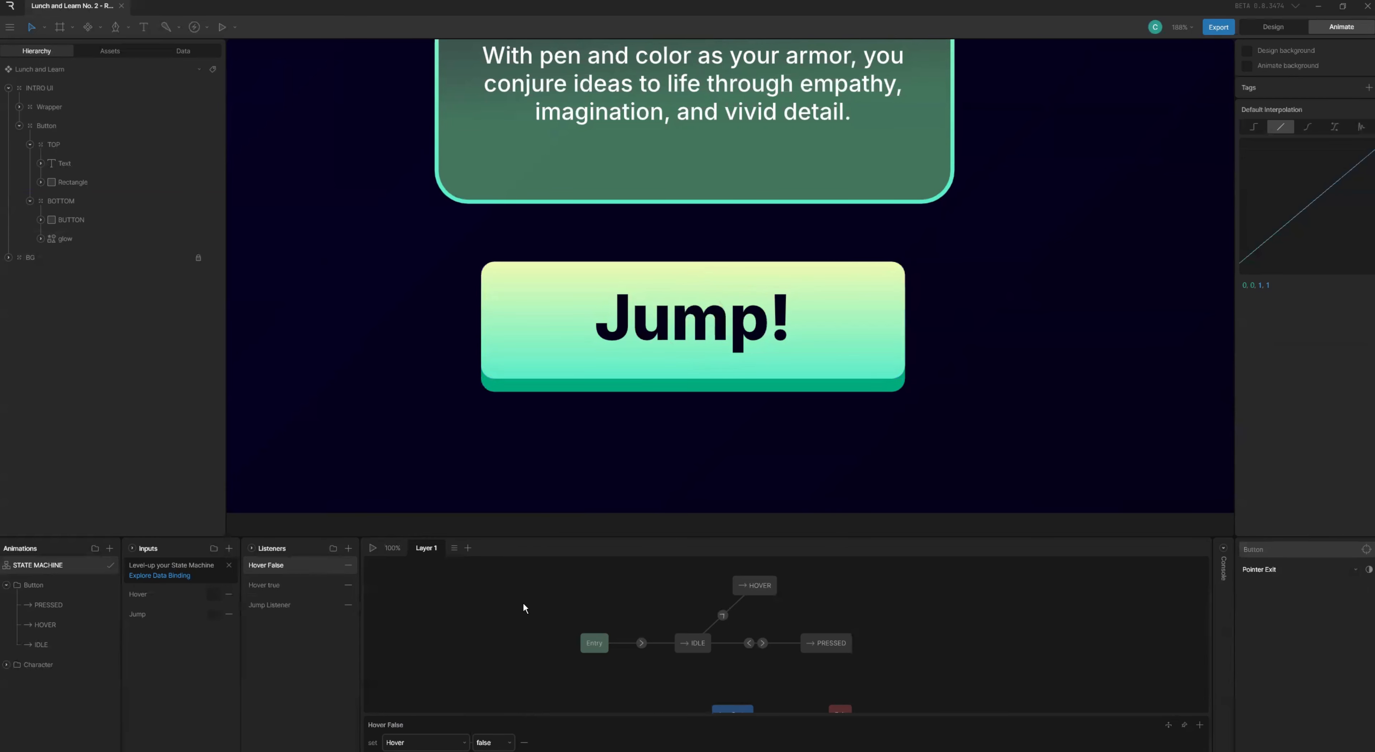
- Preview the state machine and test how the Jump! button responds when the pointer enters and leaves it
key("space")
mouse_move(627, 369)
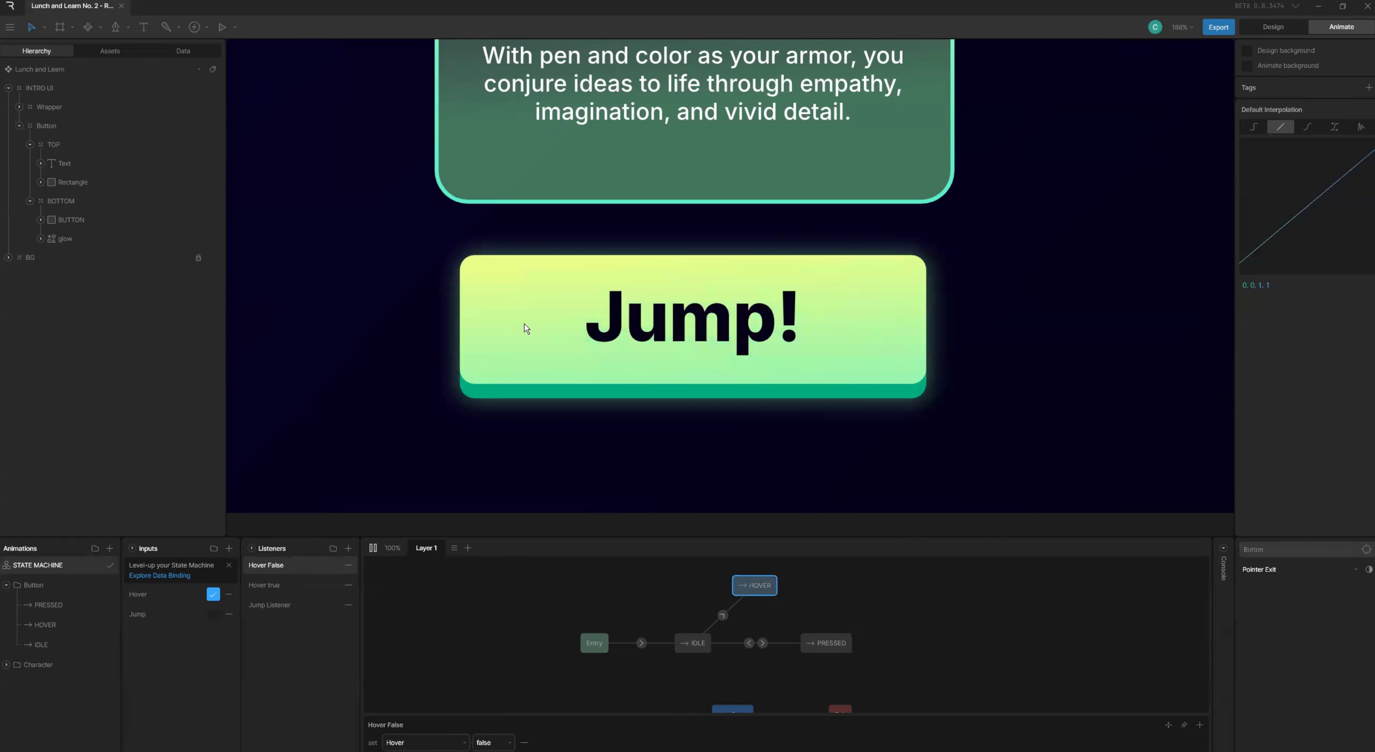
key("space")
left_click(723, 616)
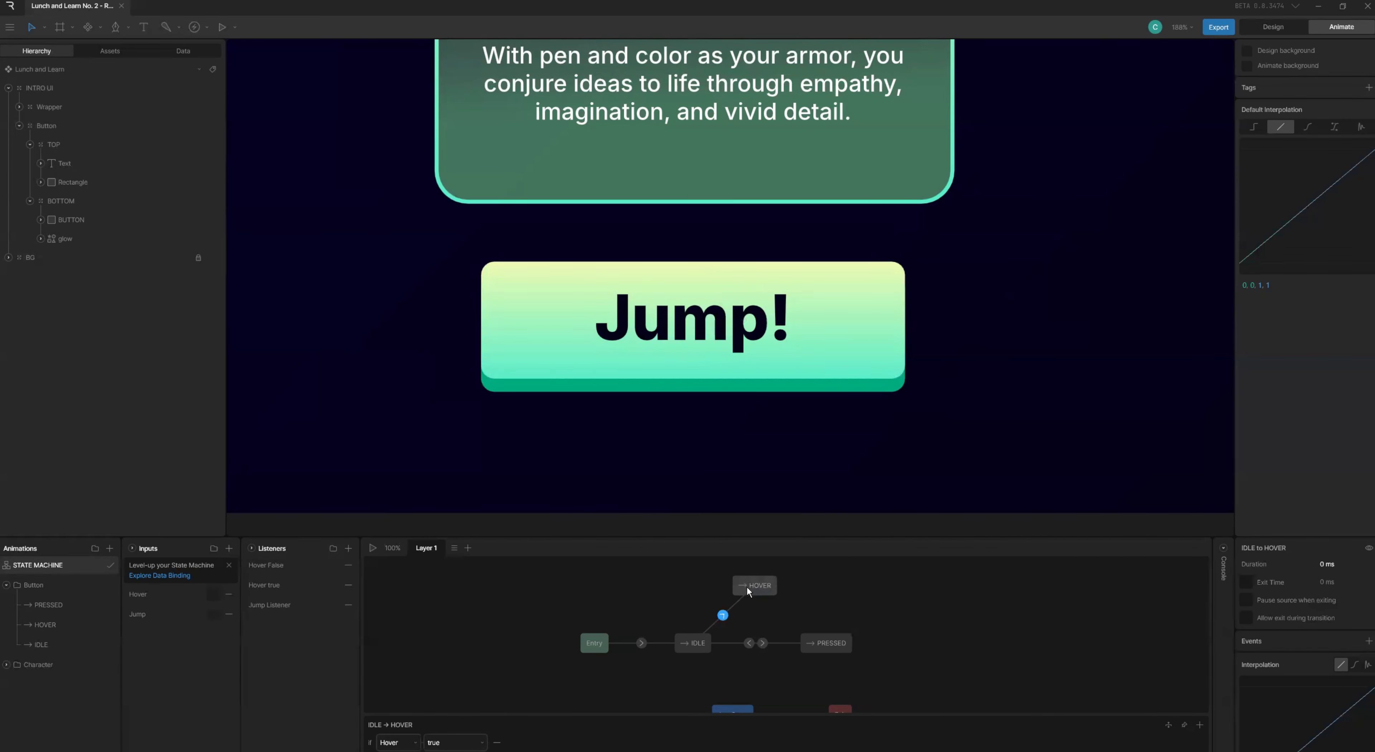
left_click(747, 590)
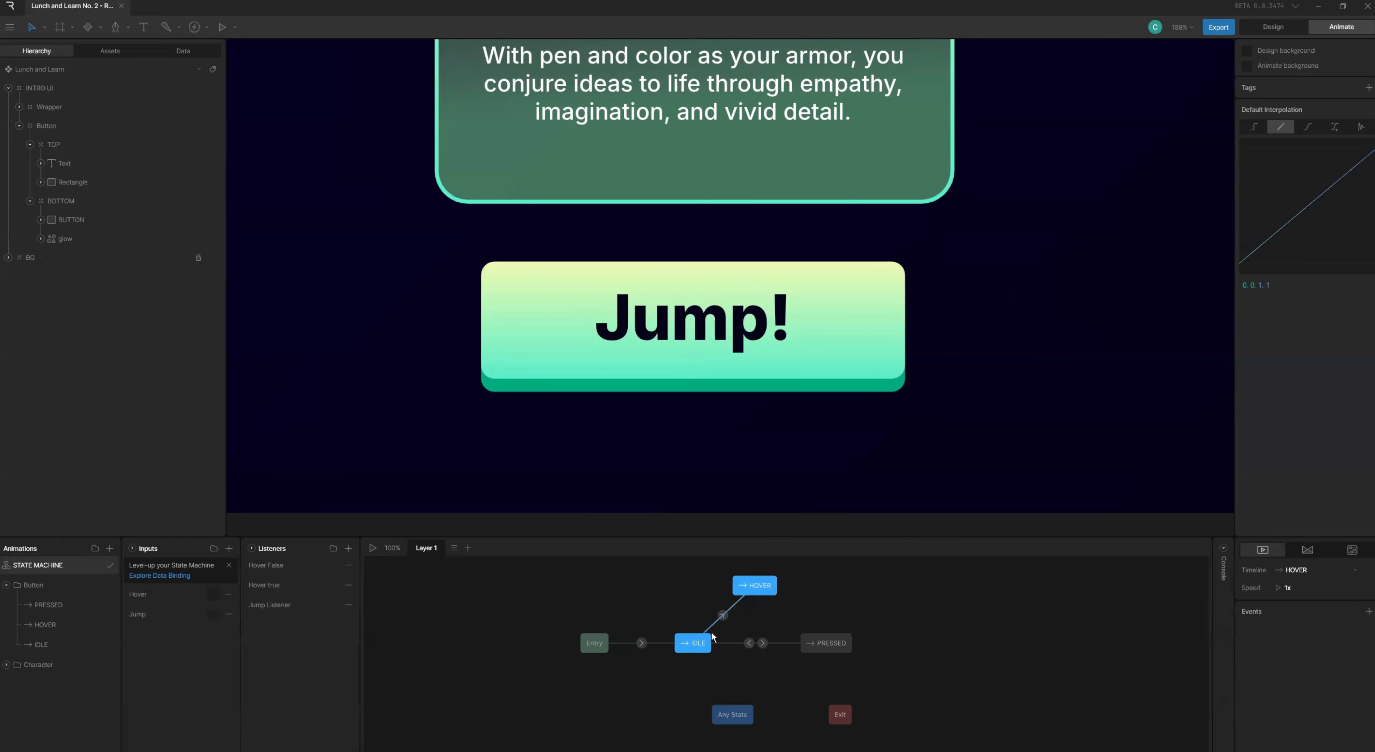
left_click_drag(753, 589, 758, 583)
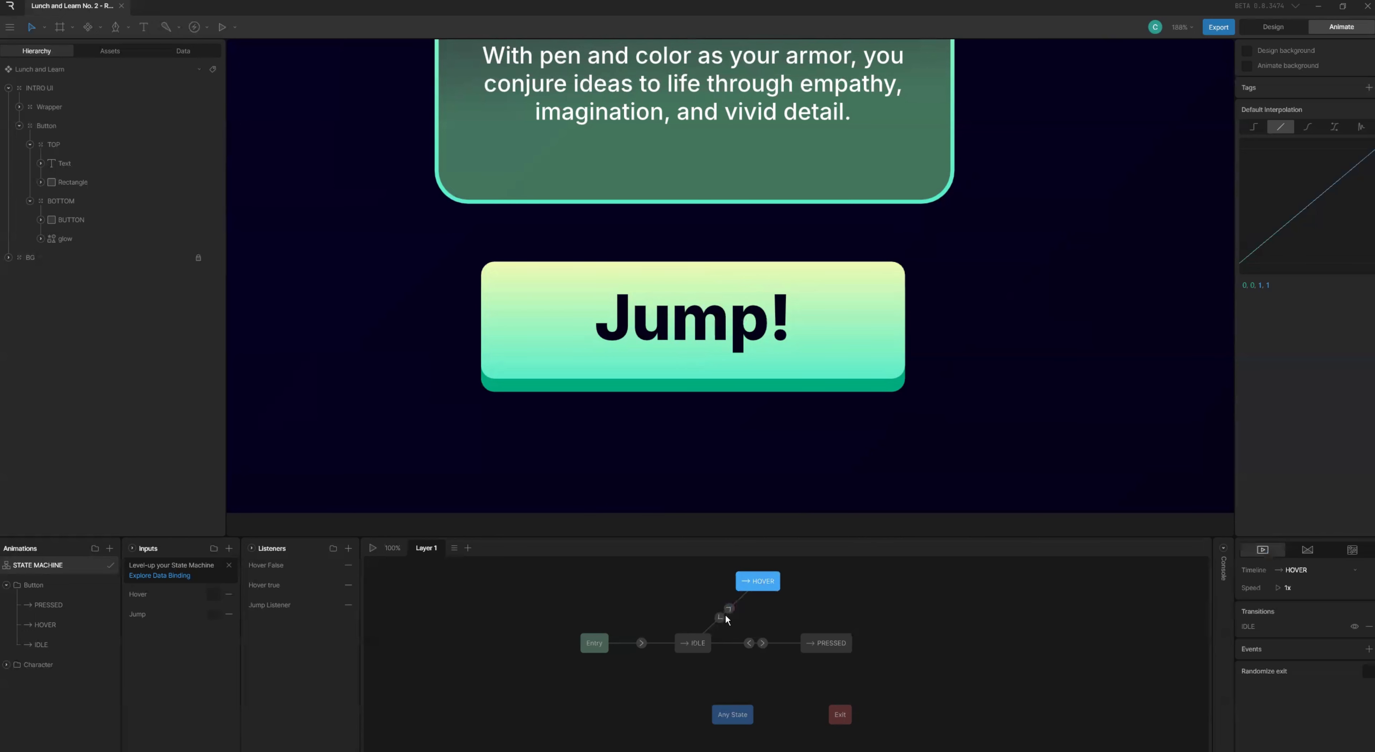
key("ctrl+z")
key("ctrl+z")
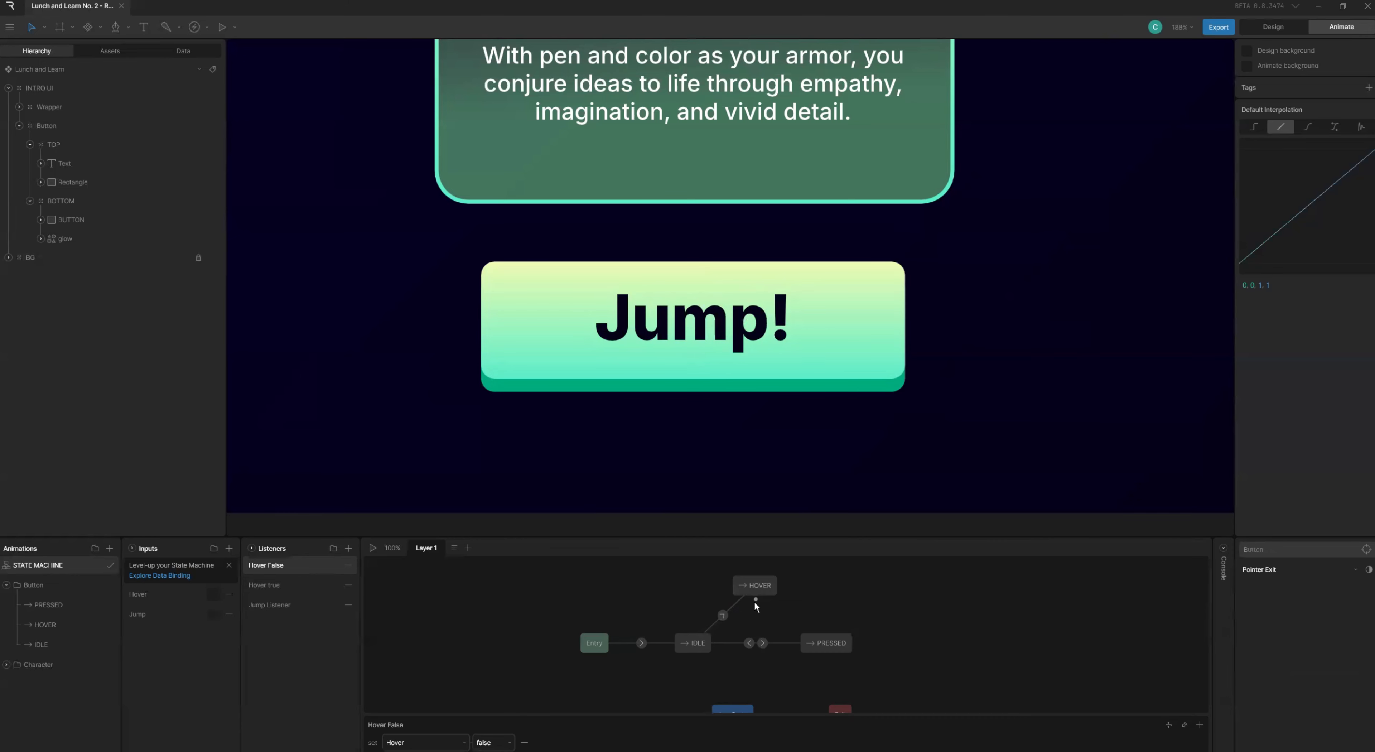
- Add a transition from HOVER back to IDLE with the condition that Hover is false
left_click_drag(754, 603, 715, 626)
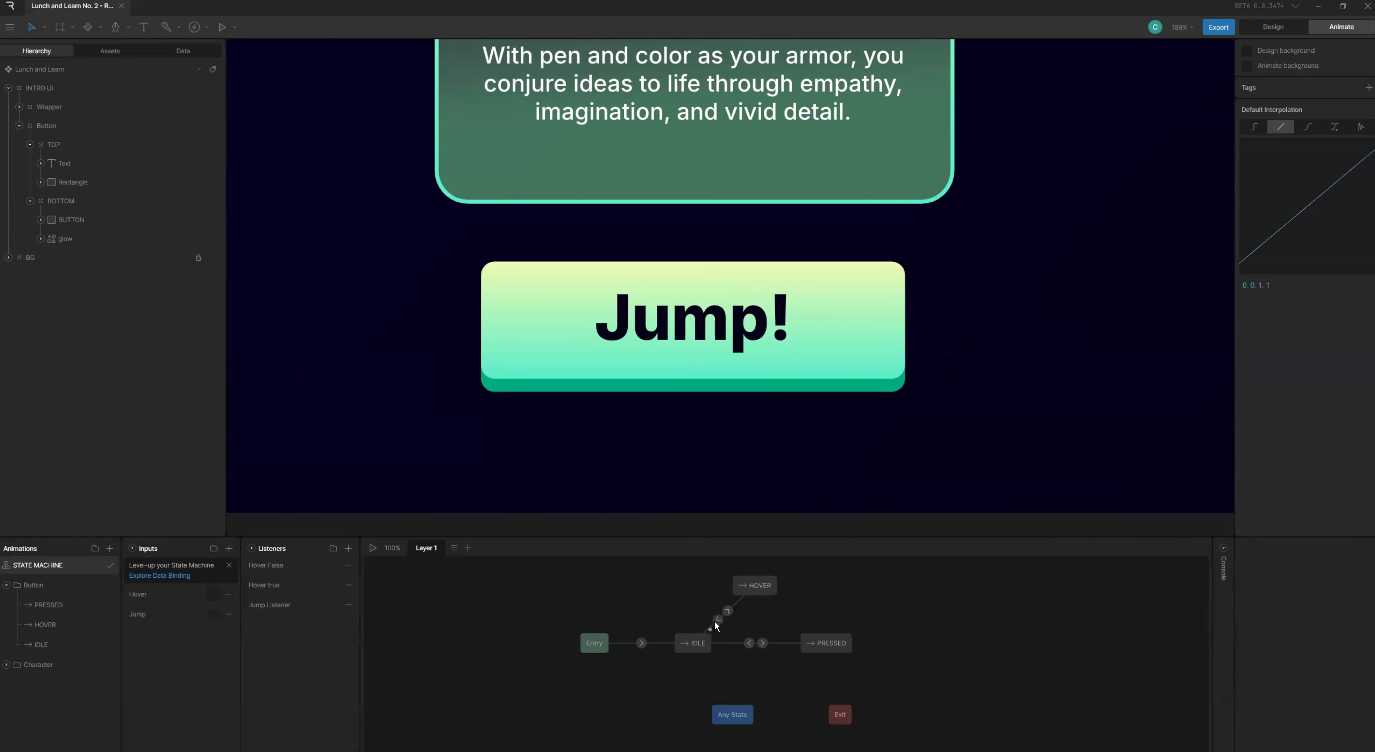
left_click(717, 621)
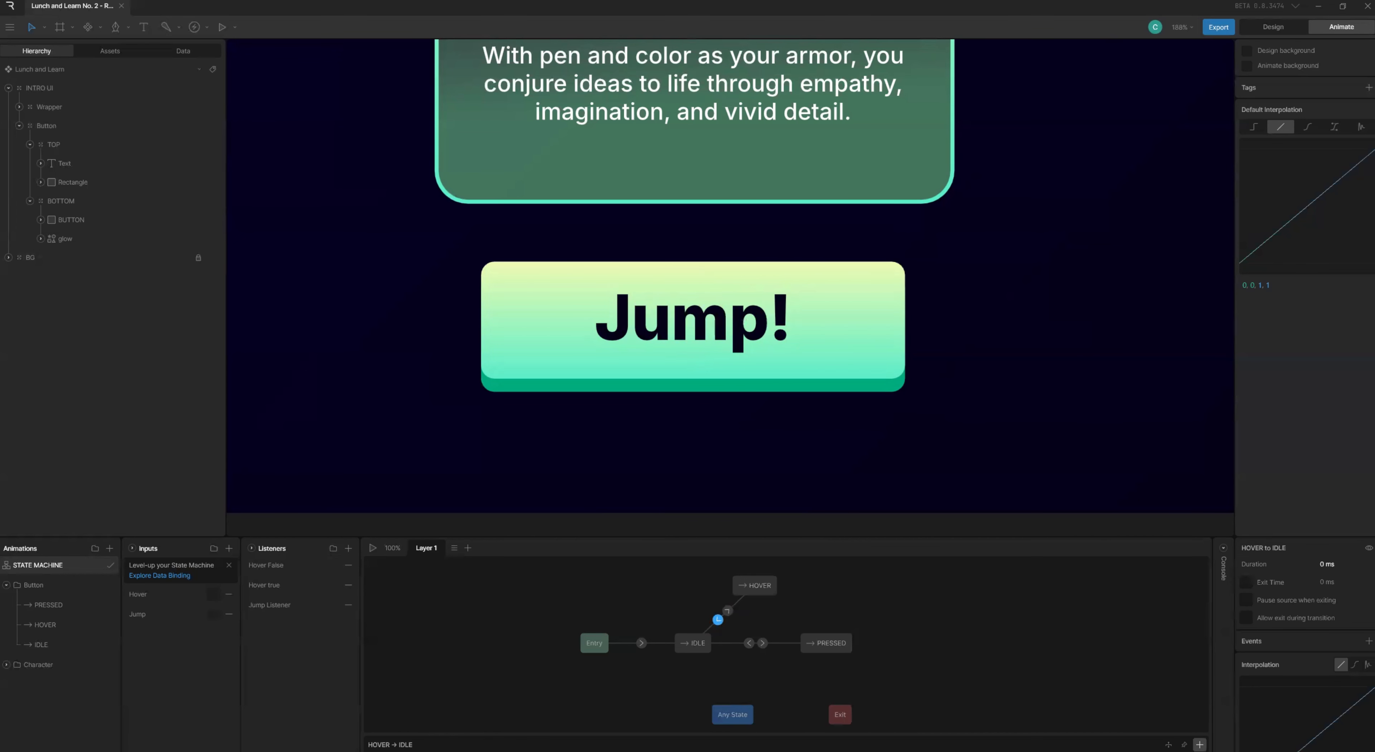
left_click(1199, 744)
left_click(398, 742)
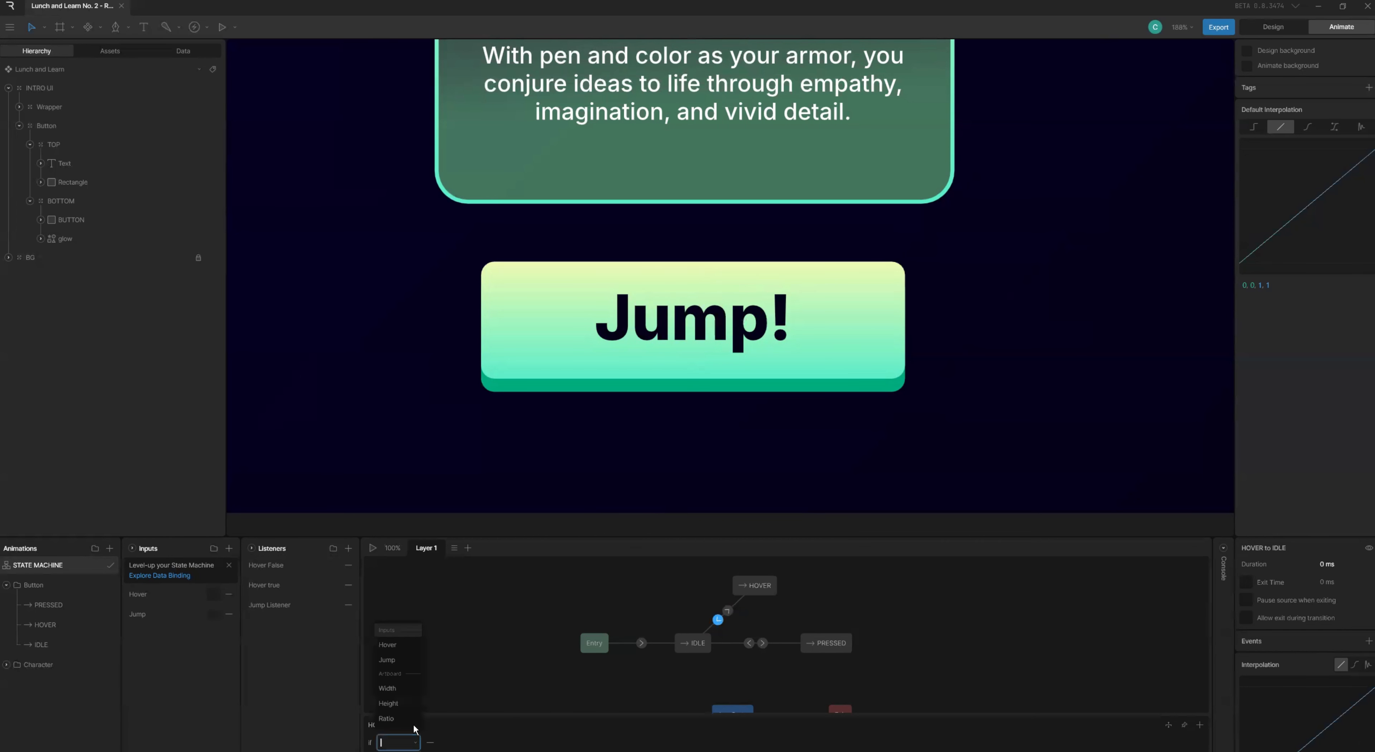
left_click(419, 649)
left_click(470, 741)
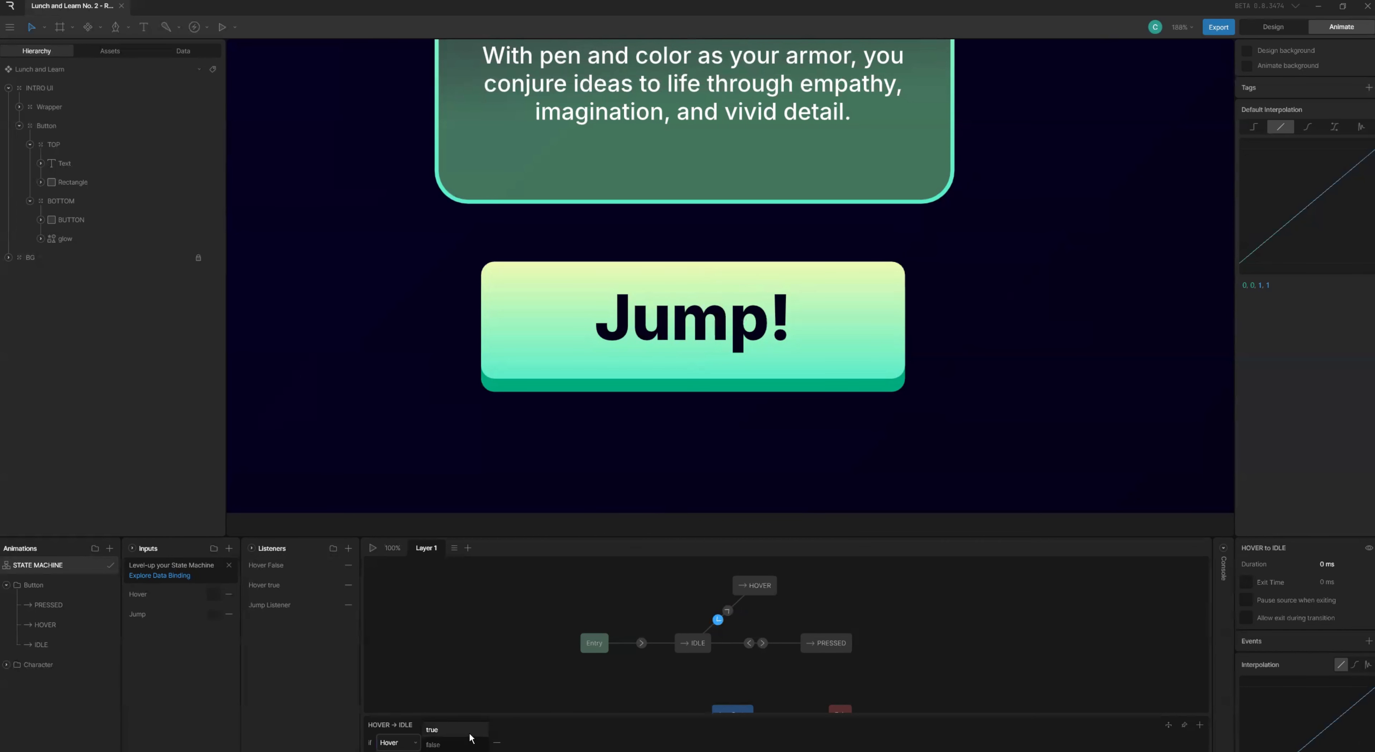
left_click(434, 744)
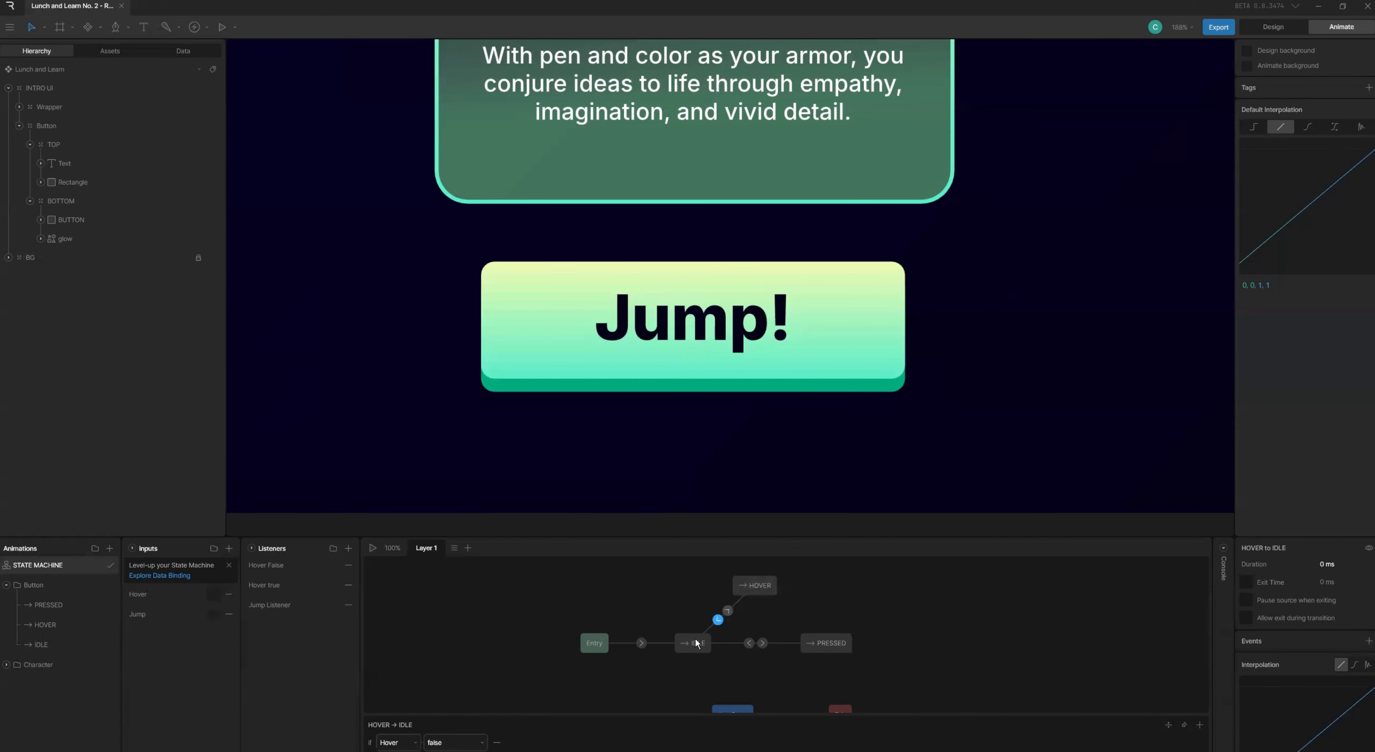
left_click(667, 612)
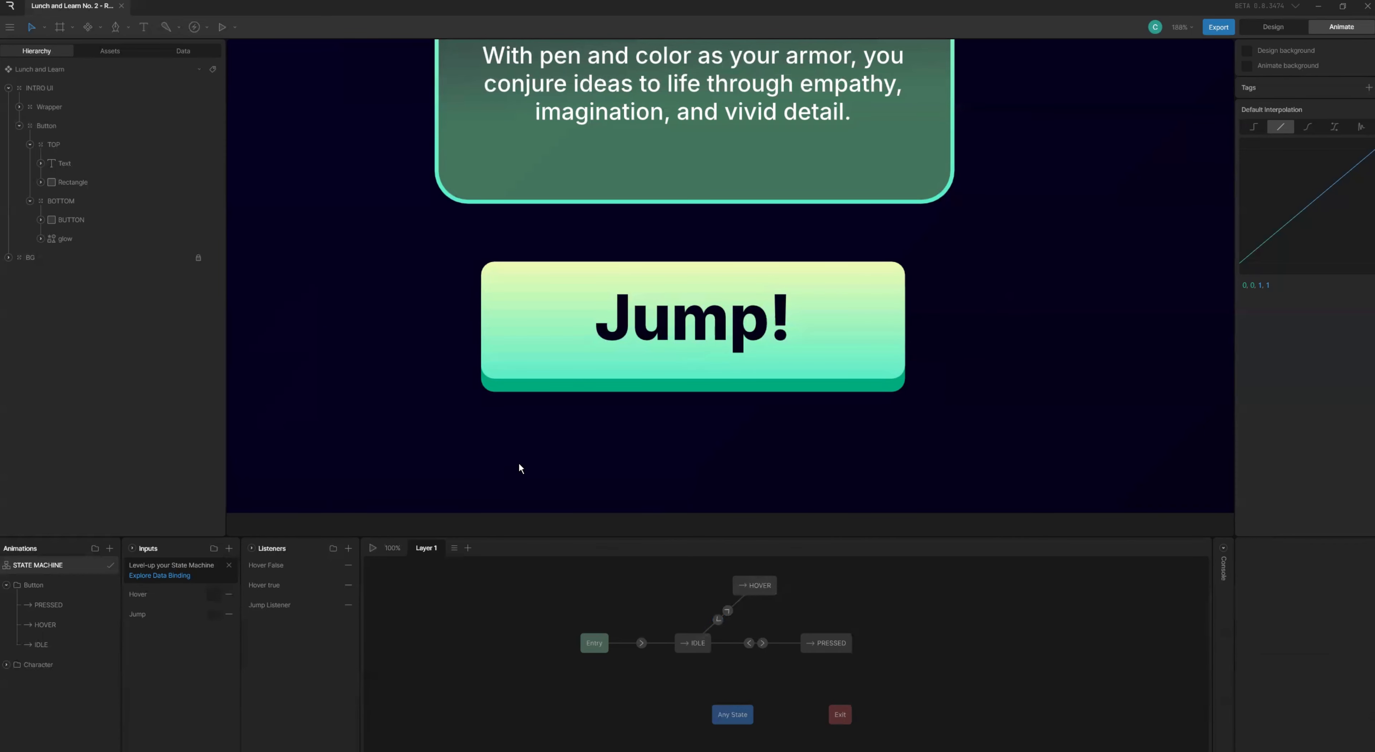
- Run the preview and test the Jump! button's hover in both directions between IDLE and HOVER
key("space")
mouse_move(594, 333)
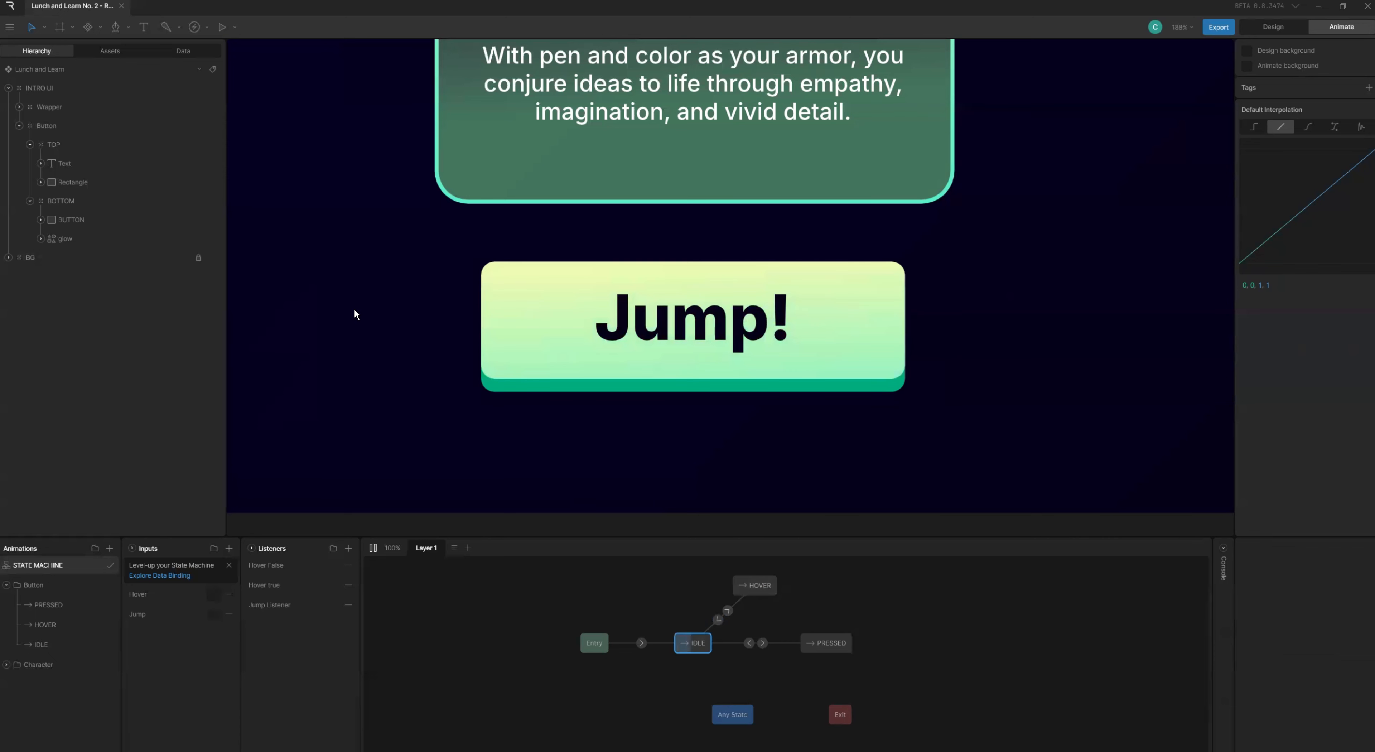
mouse_move(556, 309)
- Move the HOVER state slightly up and set both transitions between IDLE and HOVER to a duration of 100 ms
left_click_drag(759, 583, 761, 568)
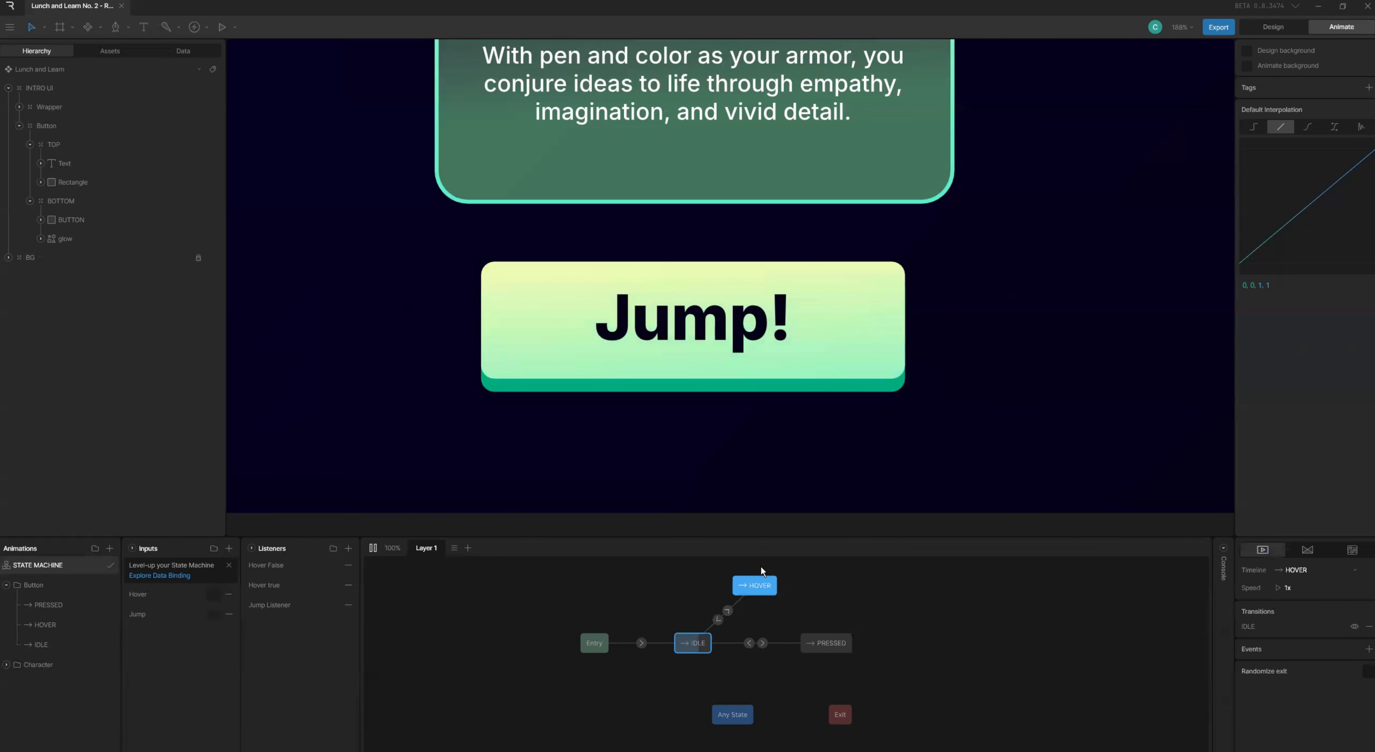
left_click(726, 605)
left_click(1335, 565)
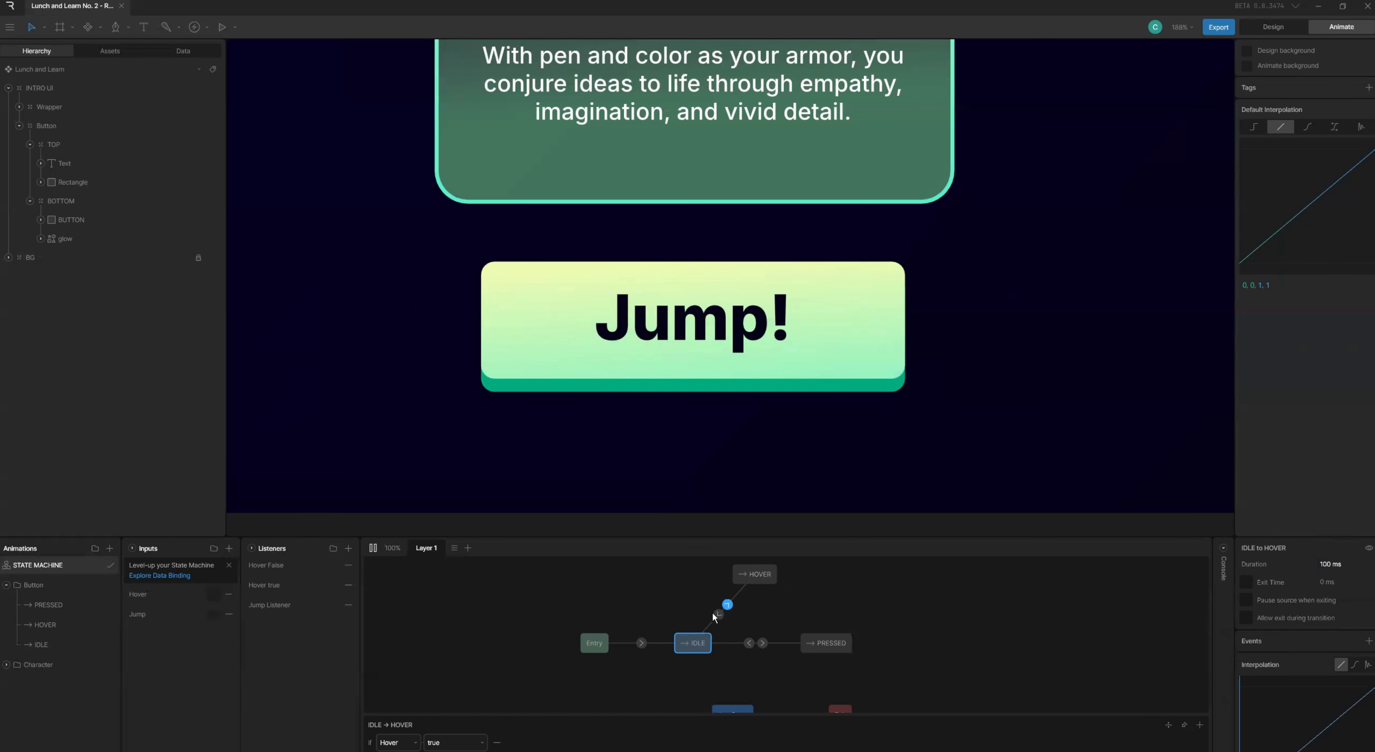
left_click(716, 614)
left_click(1326, 564)
type("100")
key("Return")
- Shift the Entry, IDLE and PRESSED states slightly down and add a transition from HOVER to PRESSED
left_click(550, 633)
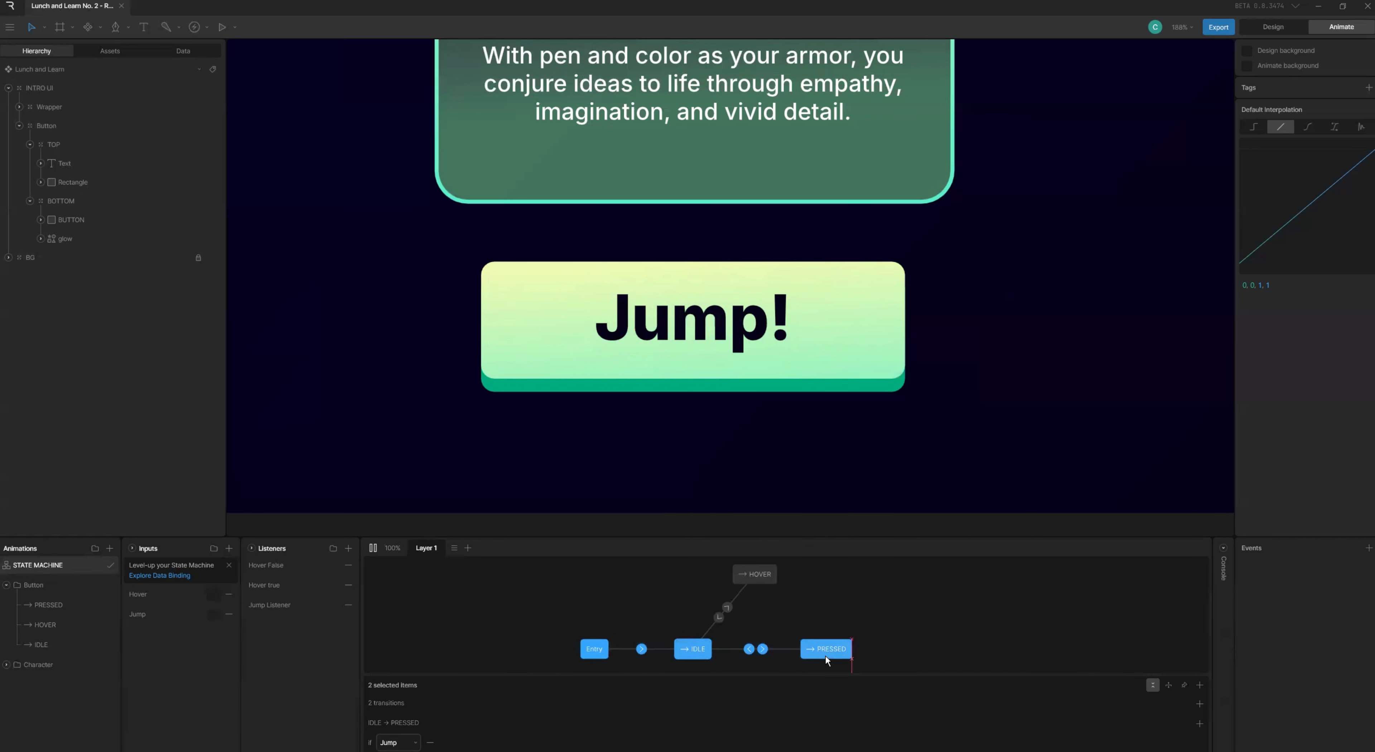
left_click(825, 657)
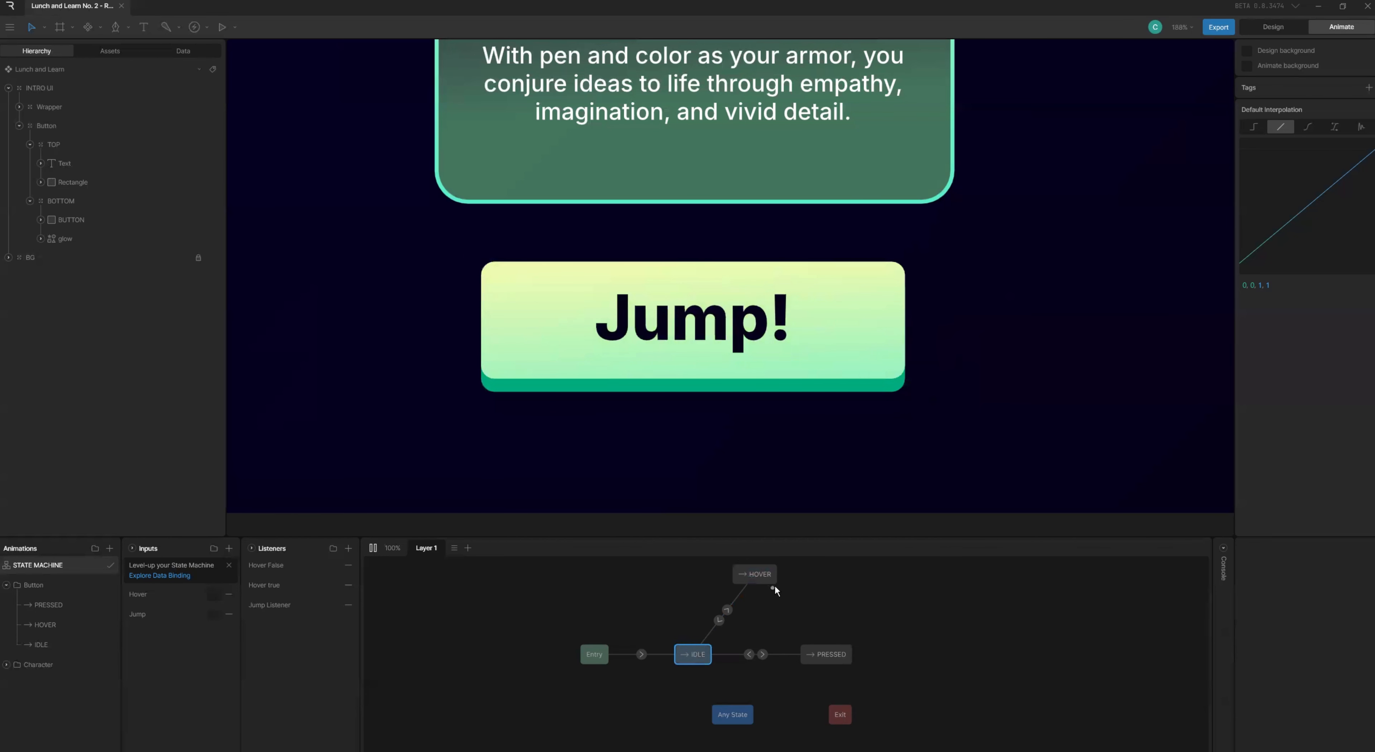
left_click_drag(773, 588, 817, 652)
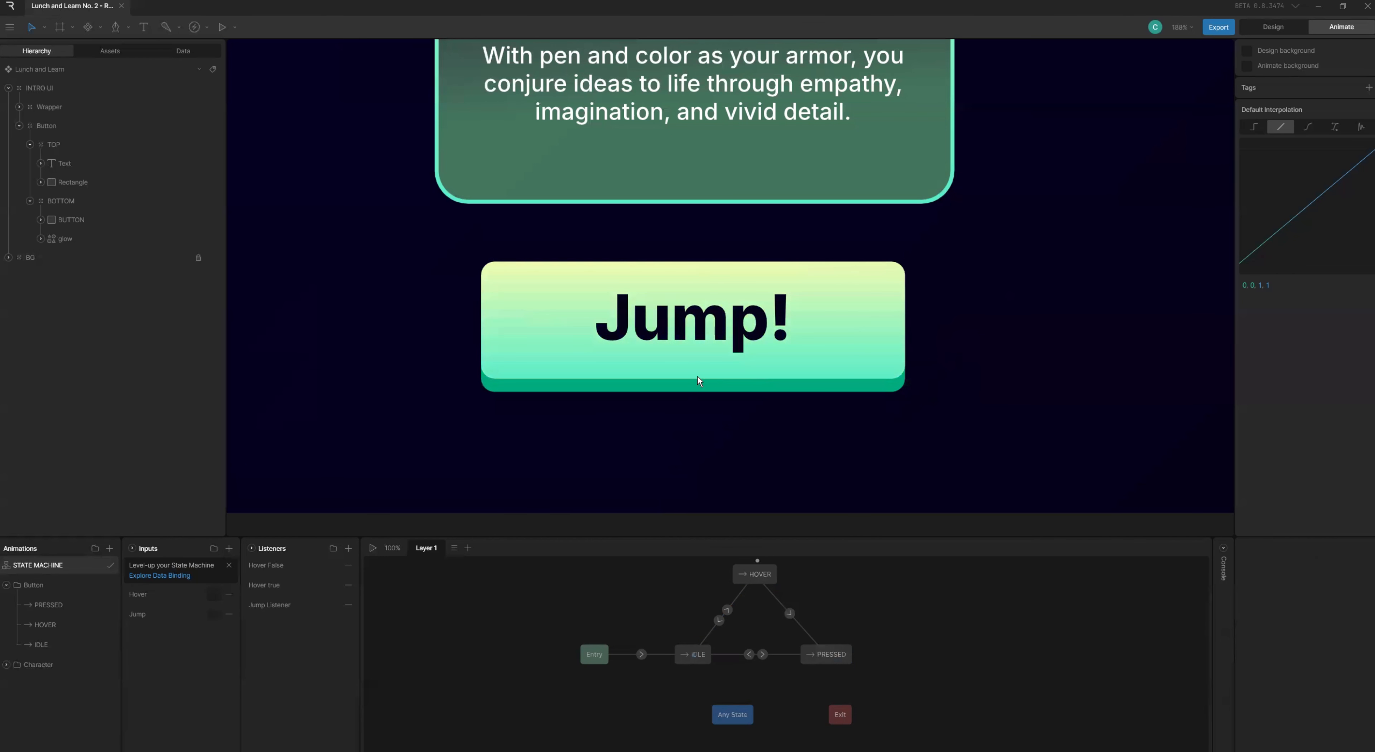
- Test repeated presses on the hovered Jump! button in the running preview, and stop playback
left_click(699, 352)
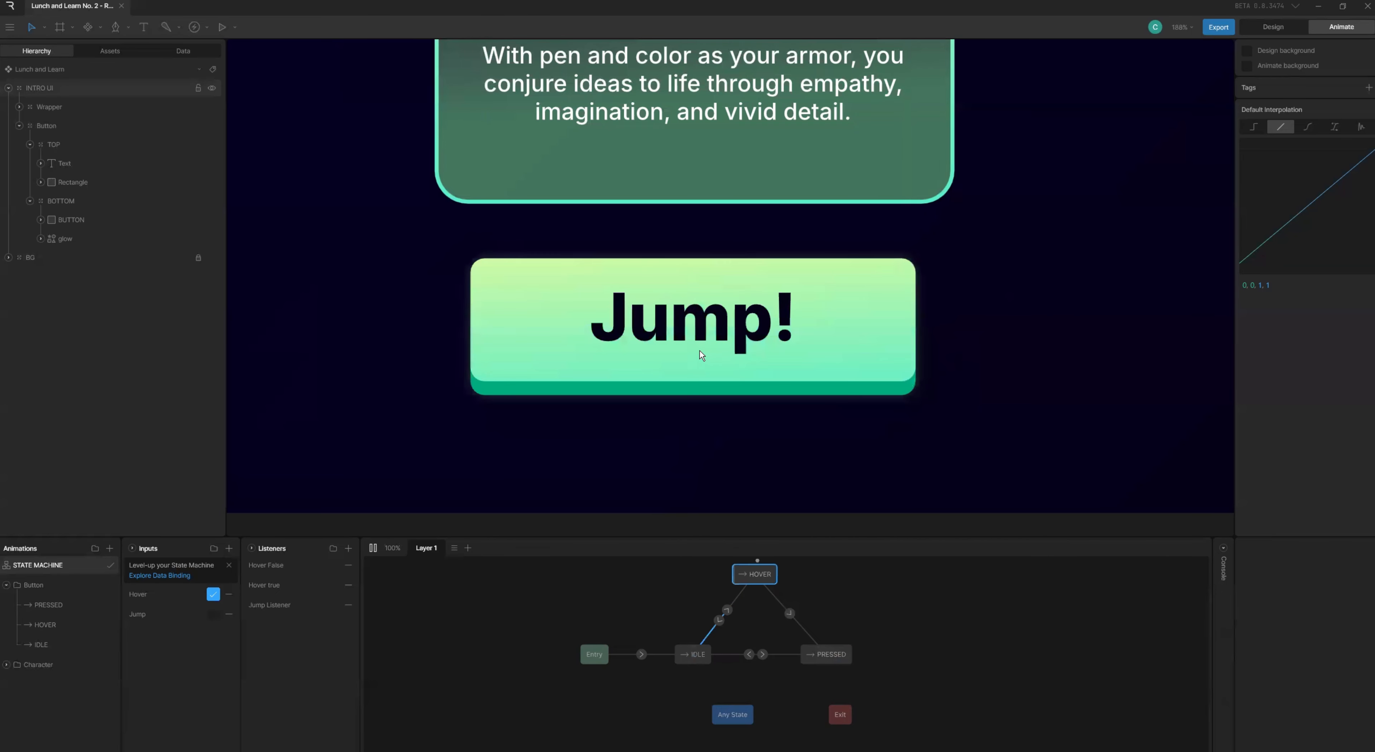
left_click(699, 350)
left_click(700, 345)
left_click(701, 345)
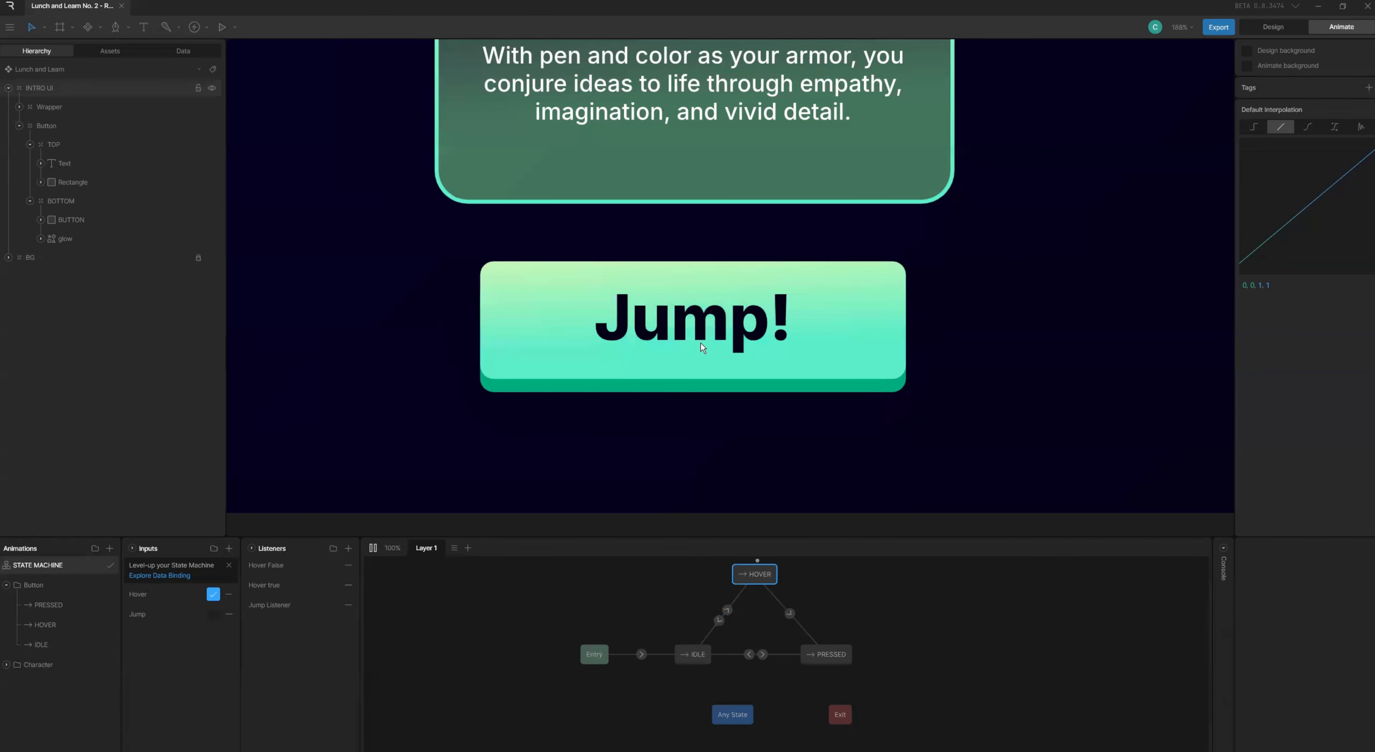
left_click(701, 343)
left_click(700, 343)
left_click(700, 343)
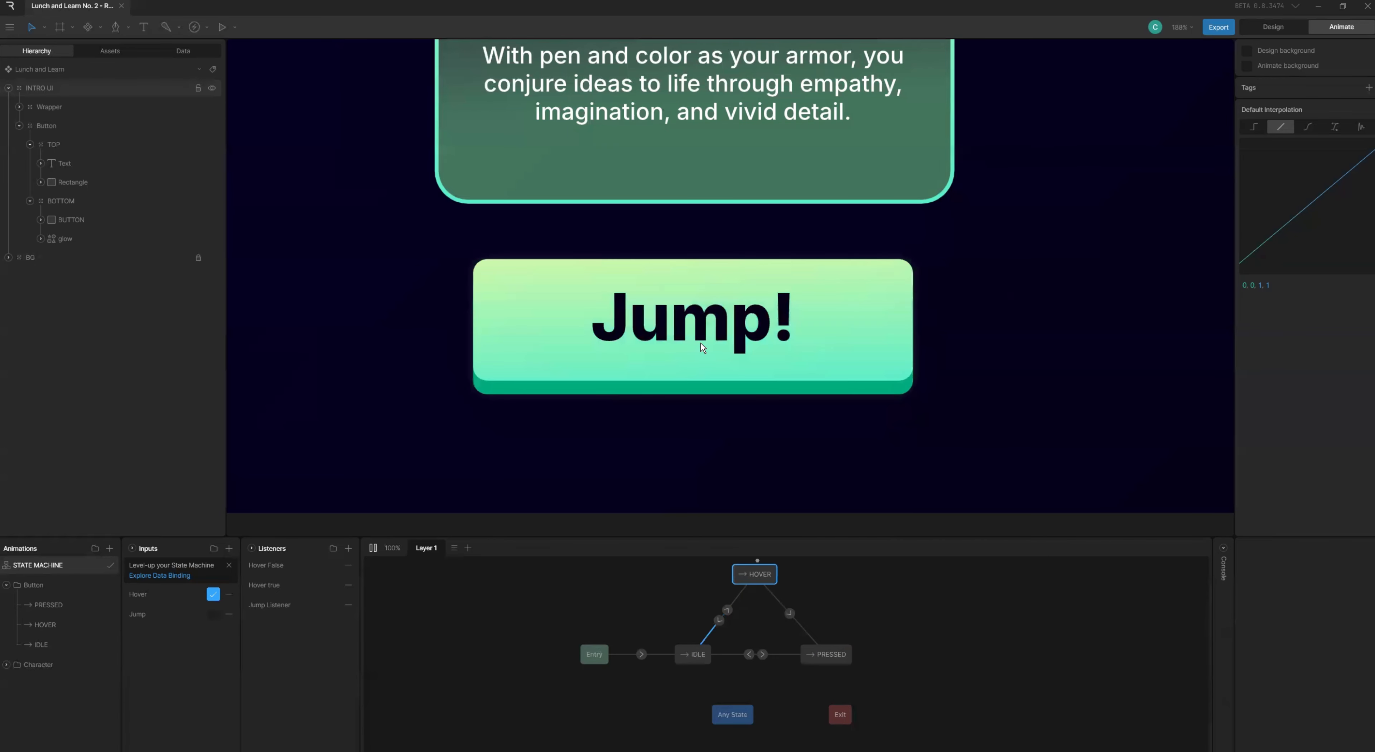
left_click(700, 343)
left_click(700, 343)
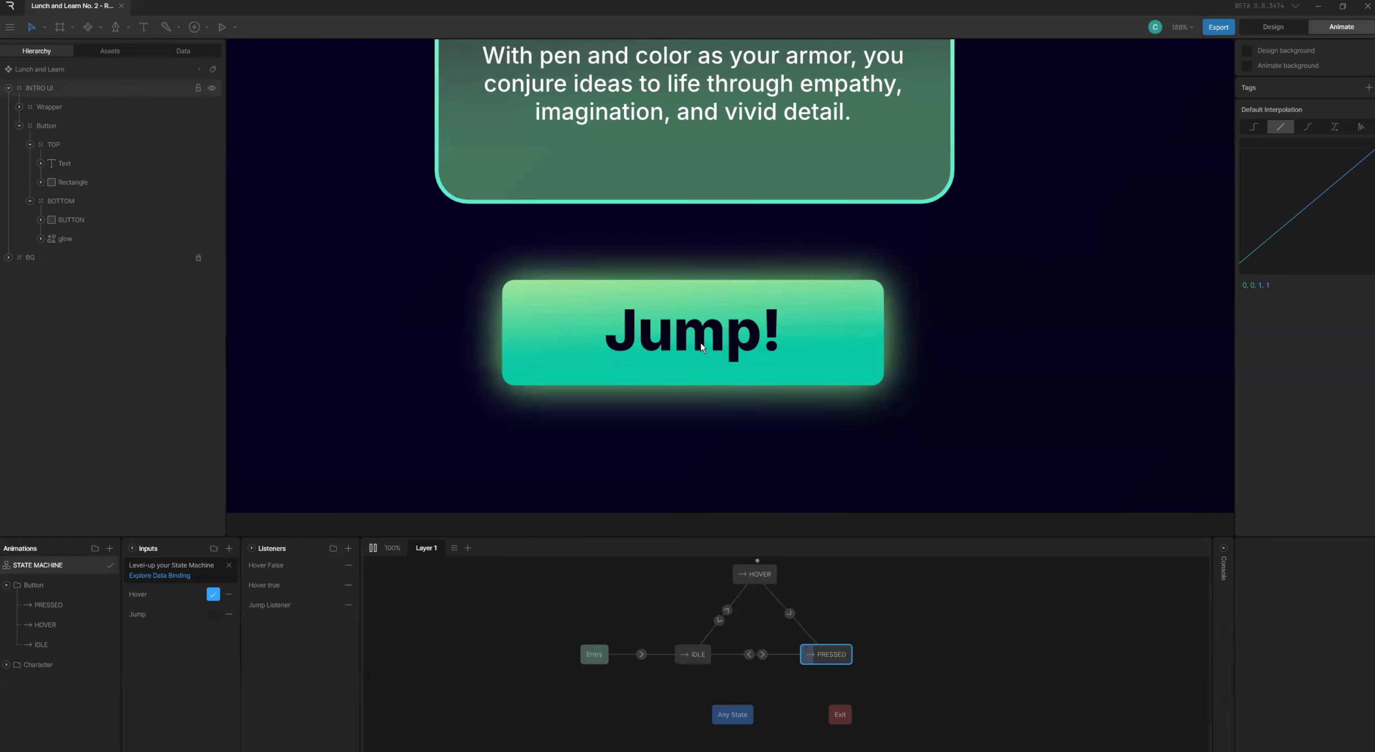
left_click(700, 343)
left_click(700, 343)
left_click(700, 343)
key("space")
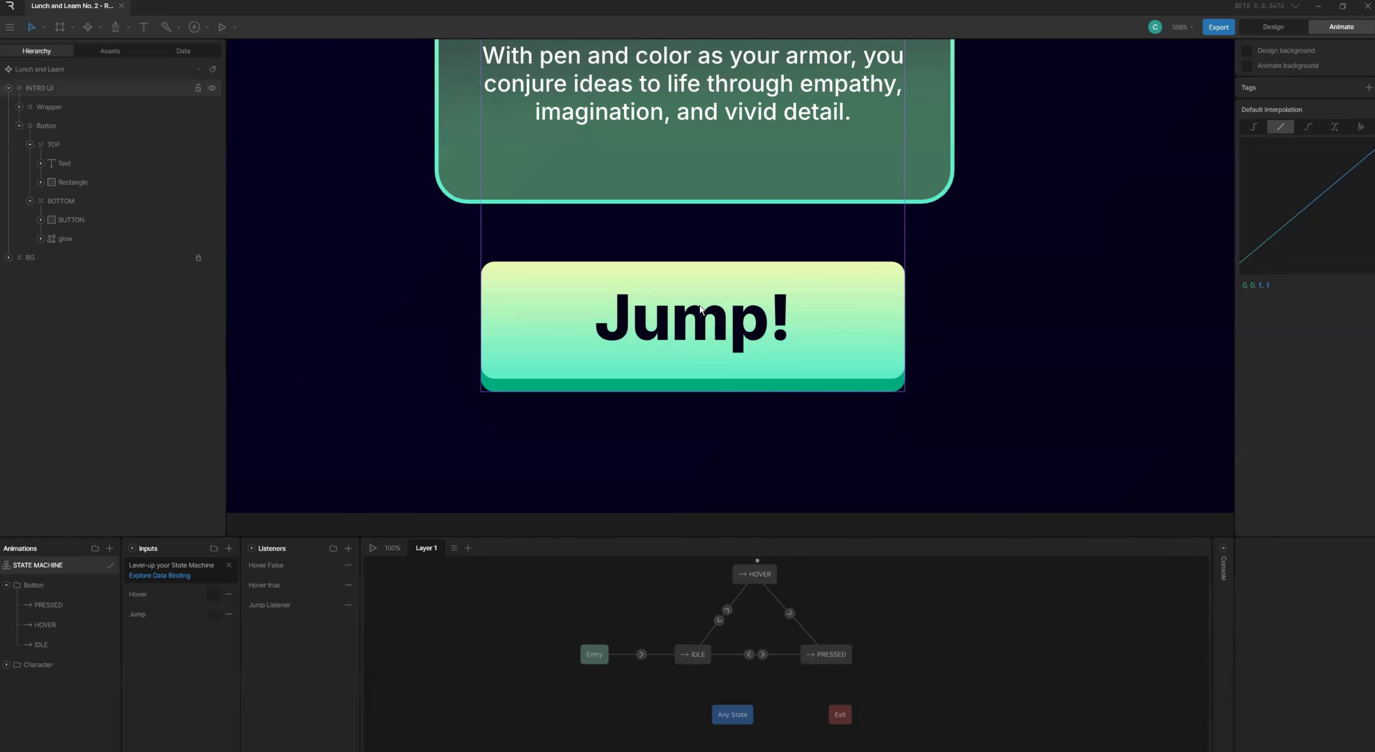
- Add the Jump input as condition of the HOVER to PRESSED transition and set its duration to 150 ms
left_click(790, 613)
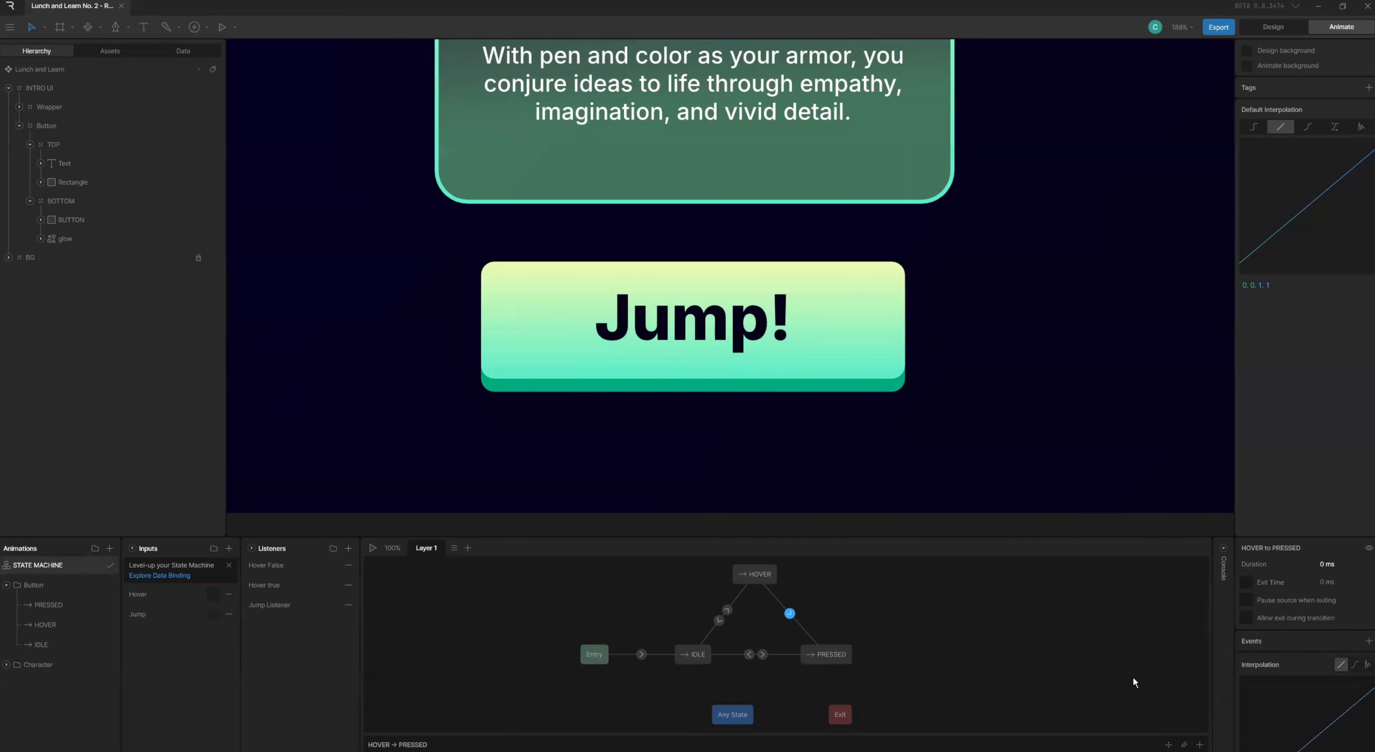
left_click(1199, 744)
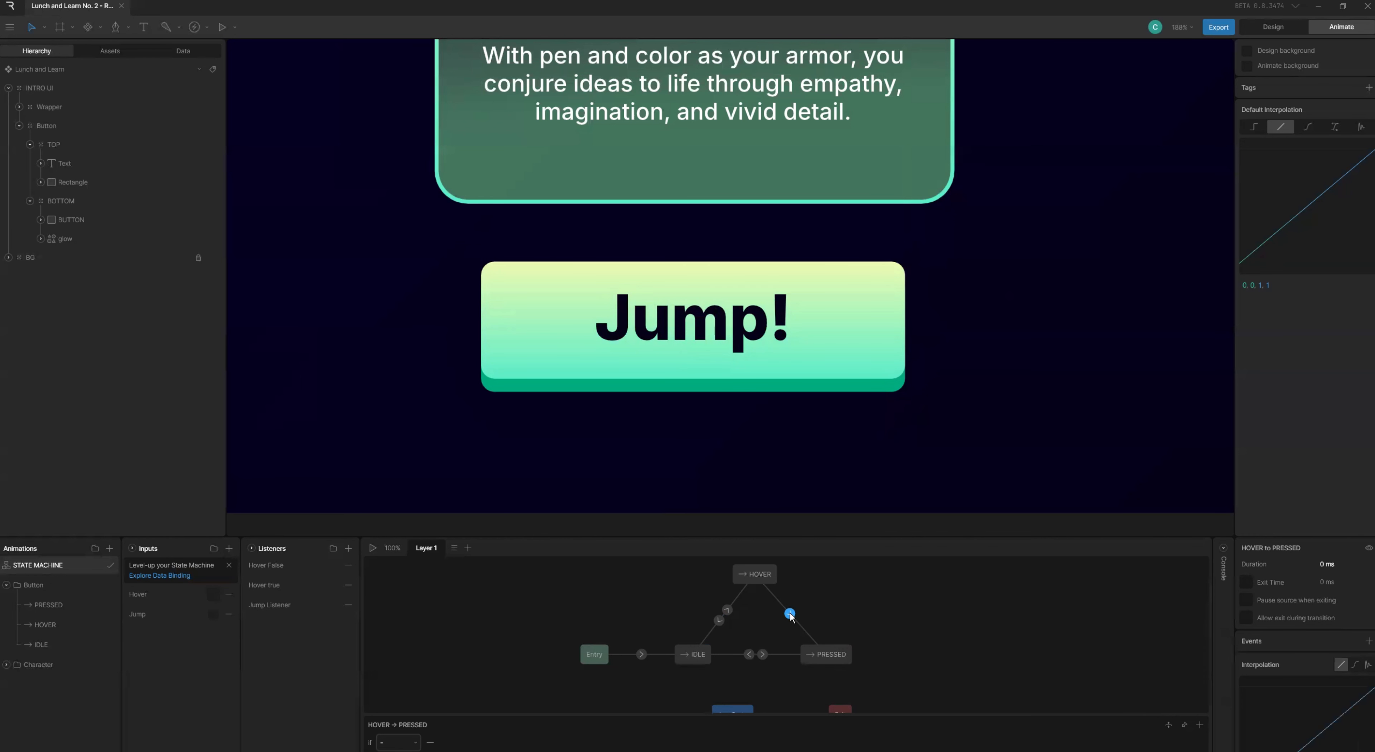
left_click(398, 742)
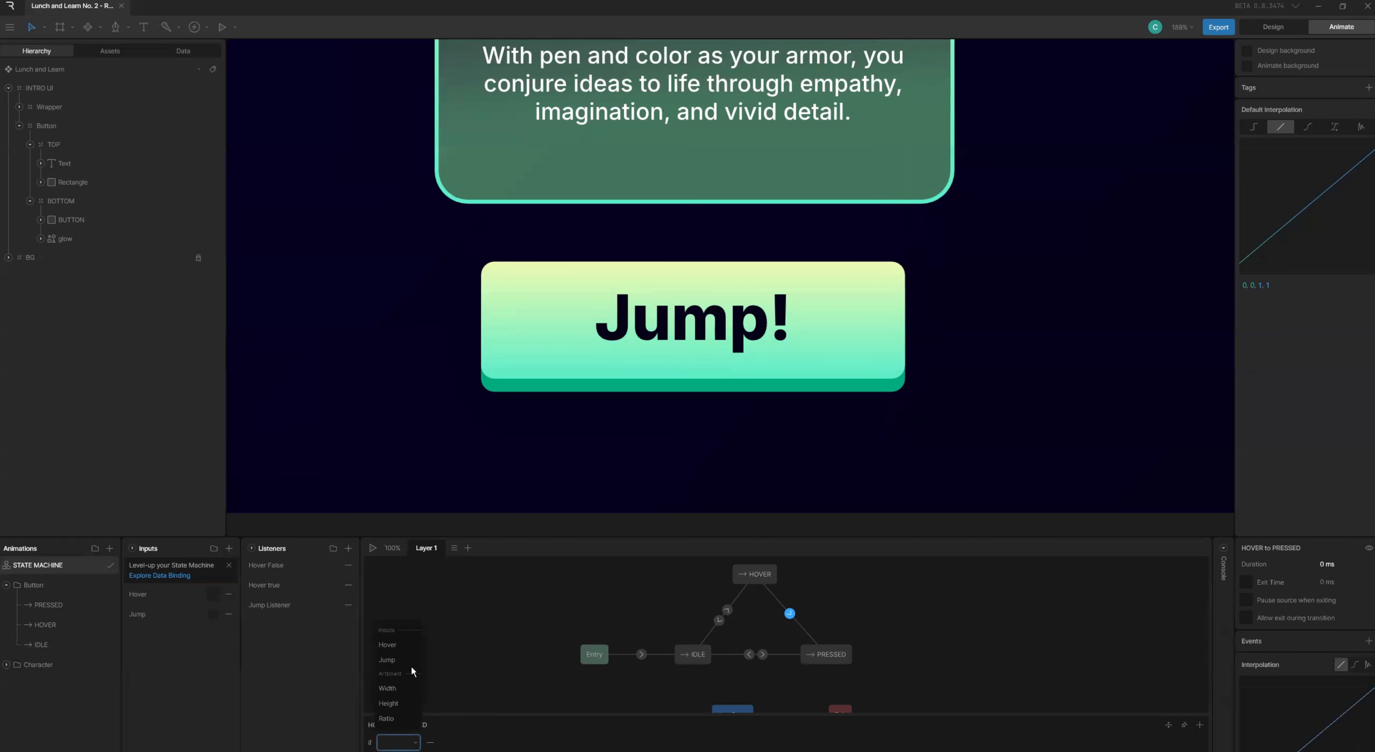
left_click(411, 660)
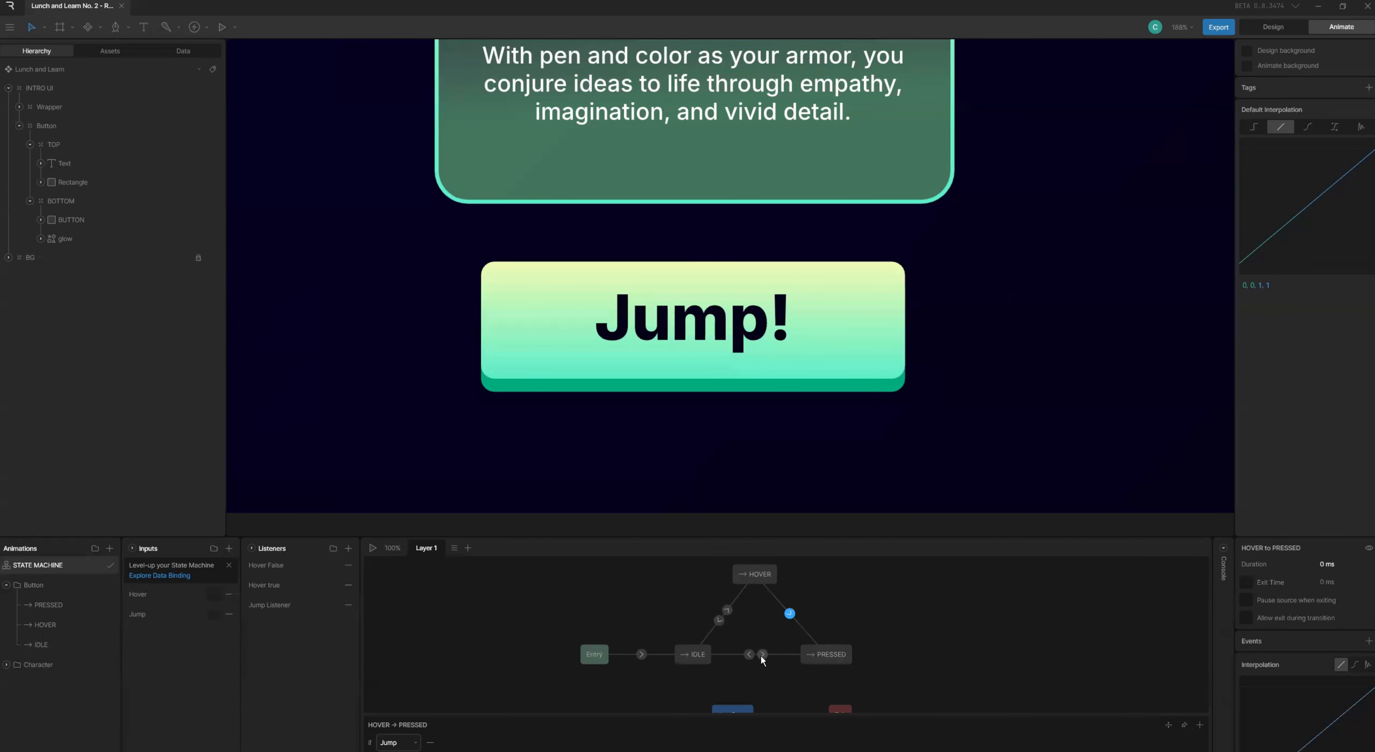
left_click(1342, 565)
type("150")
key("Return")
- Play the state machine and test pressing the Jump! button while it is hovered
key("space")
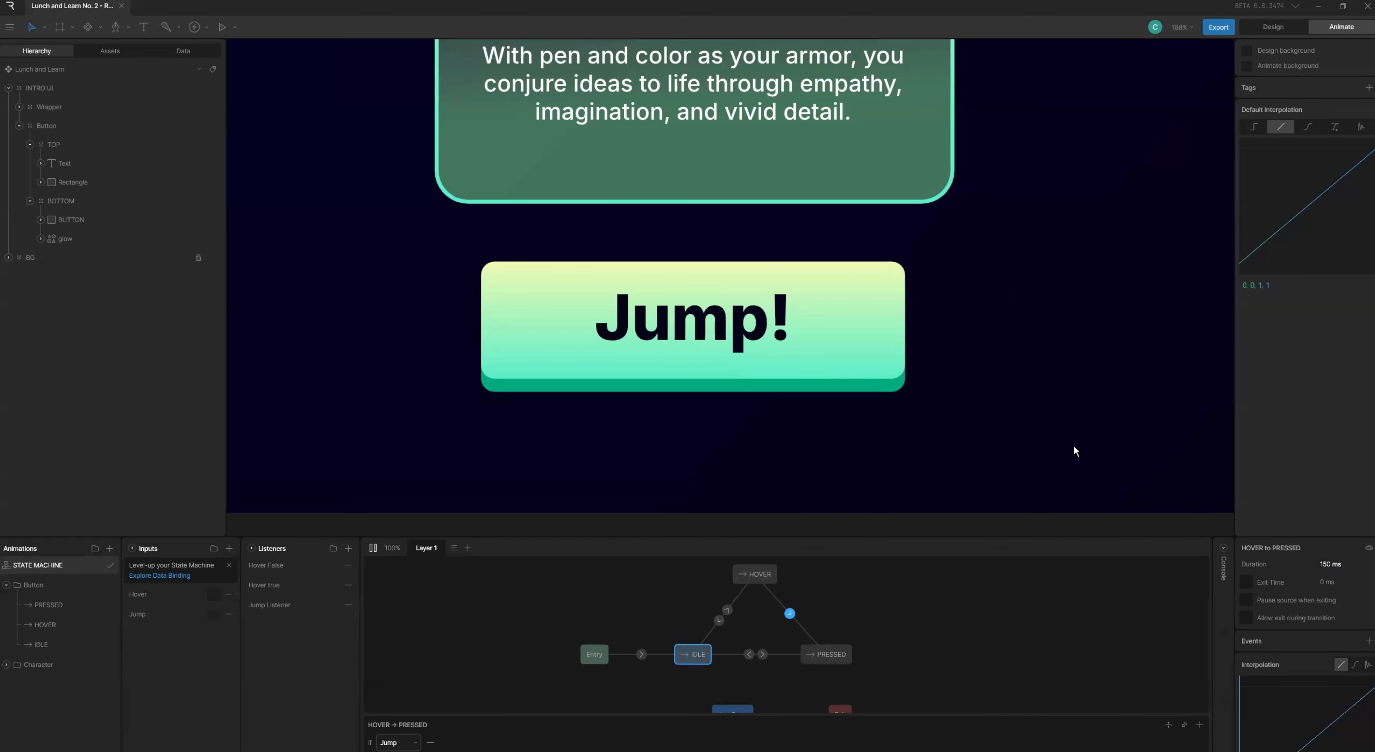
mouse_move(822, 344)
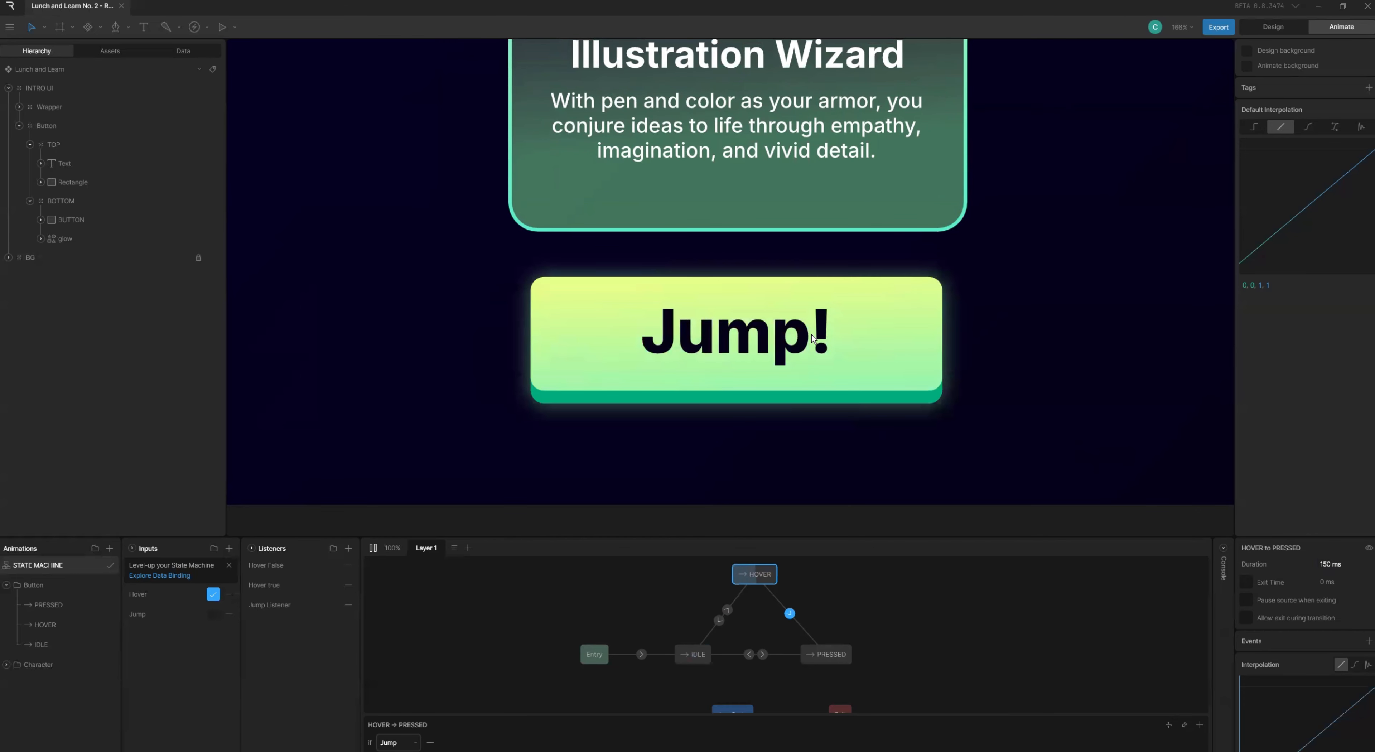
left_click(813, 340)
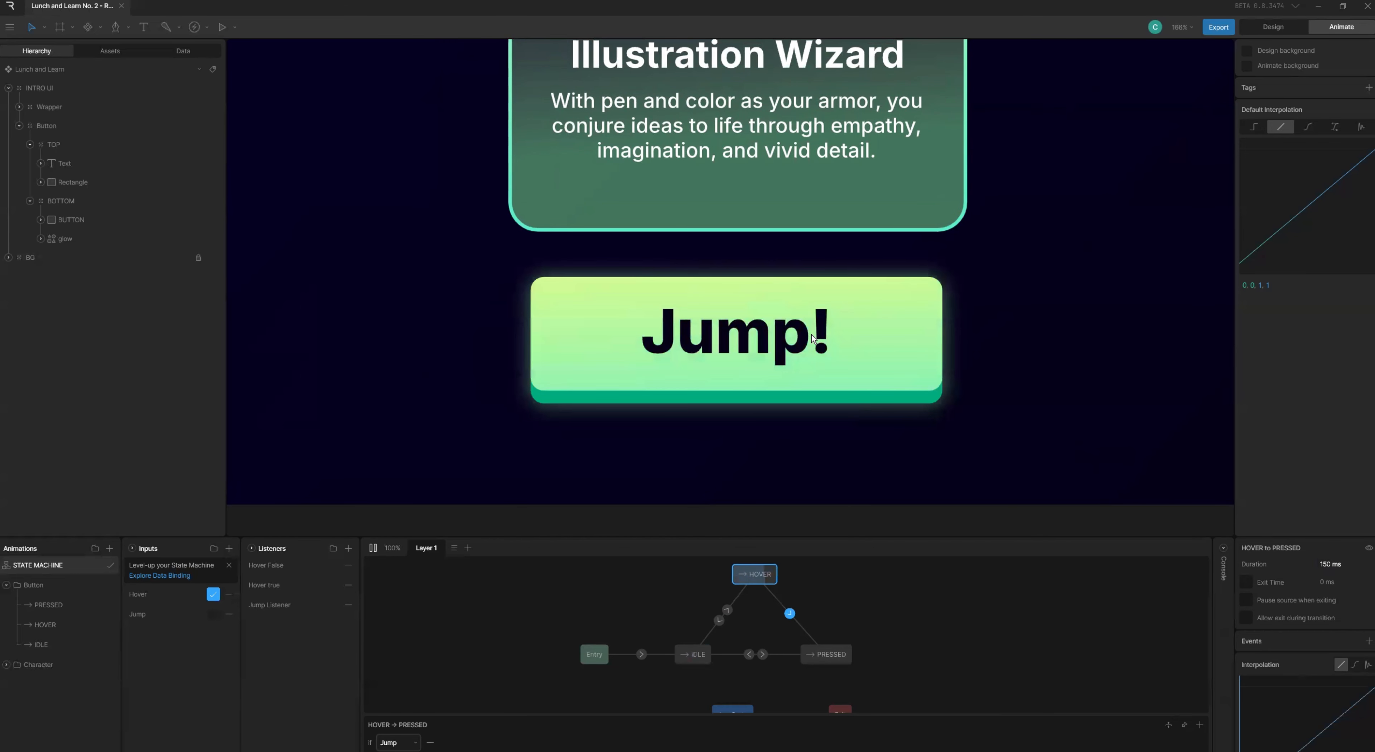
left_click(813, 340)
left_click(812, 335)
left_click(821, 331)
- Set the exit time of the PRESSED to IDLE transition to 100%
left_click(748, 654)
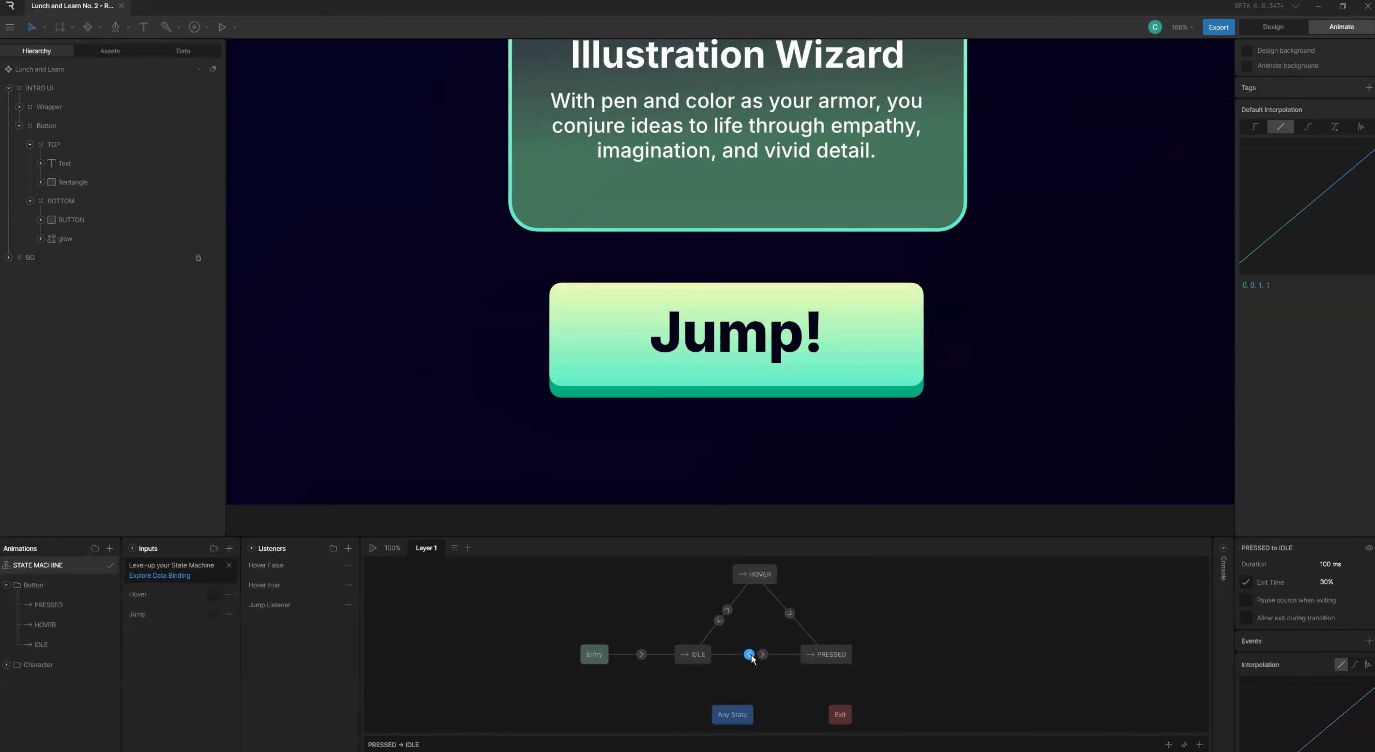
left_click(1326, 582)
type("100")
key("Return")
- Replay the state machine and test the hover and press on the Jump! button with the new exit time
key("space")
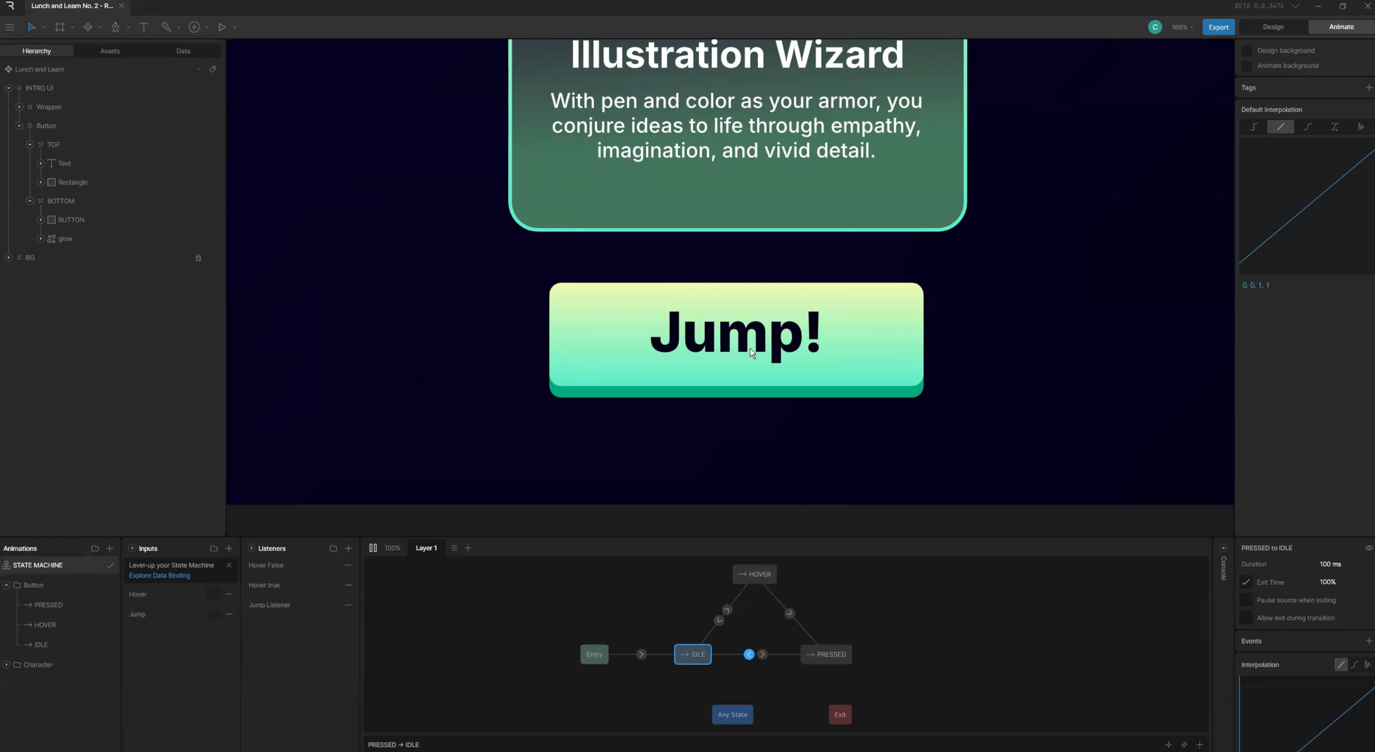
mouse_move(751, 344)
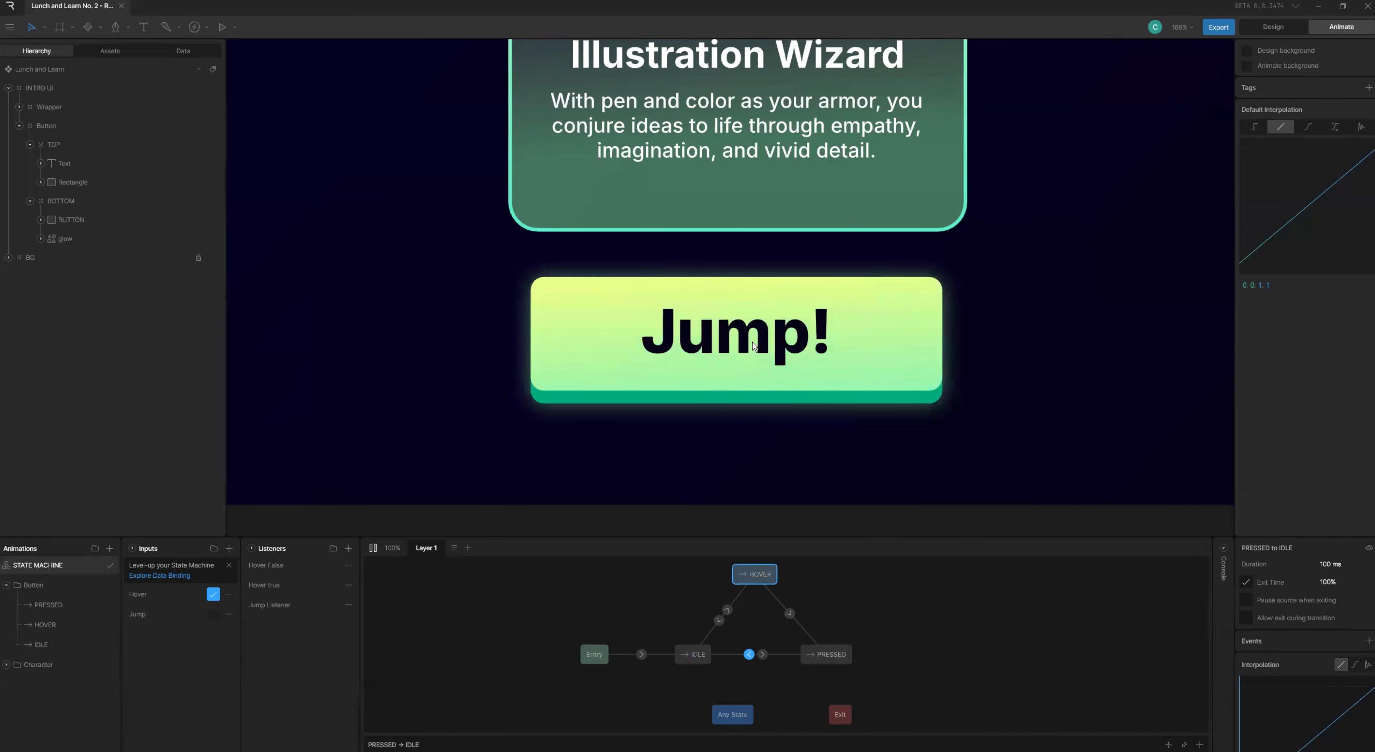
left_click(753, 345)
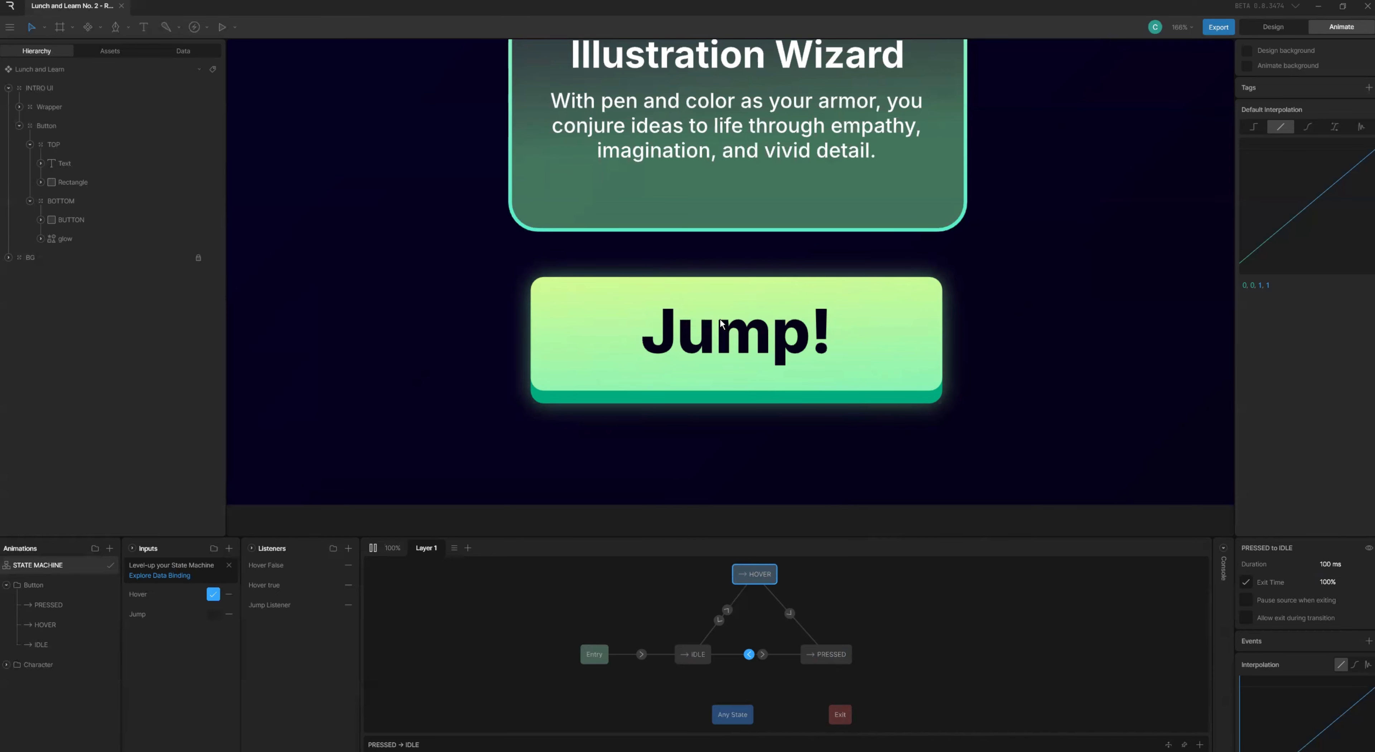
left_click(609, 346)
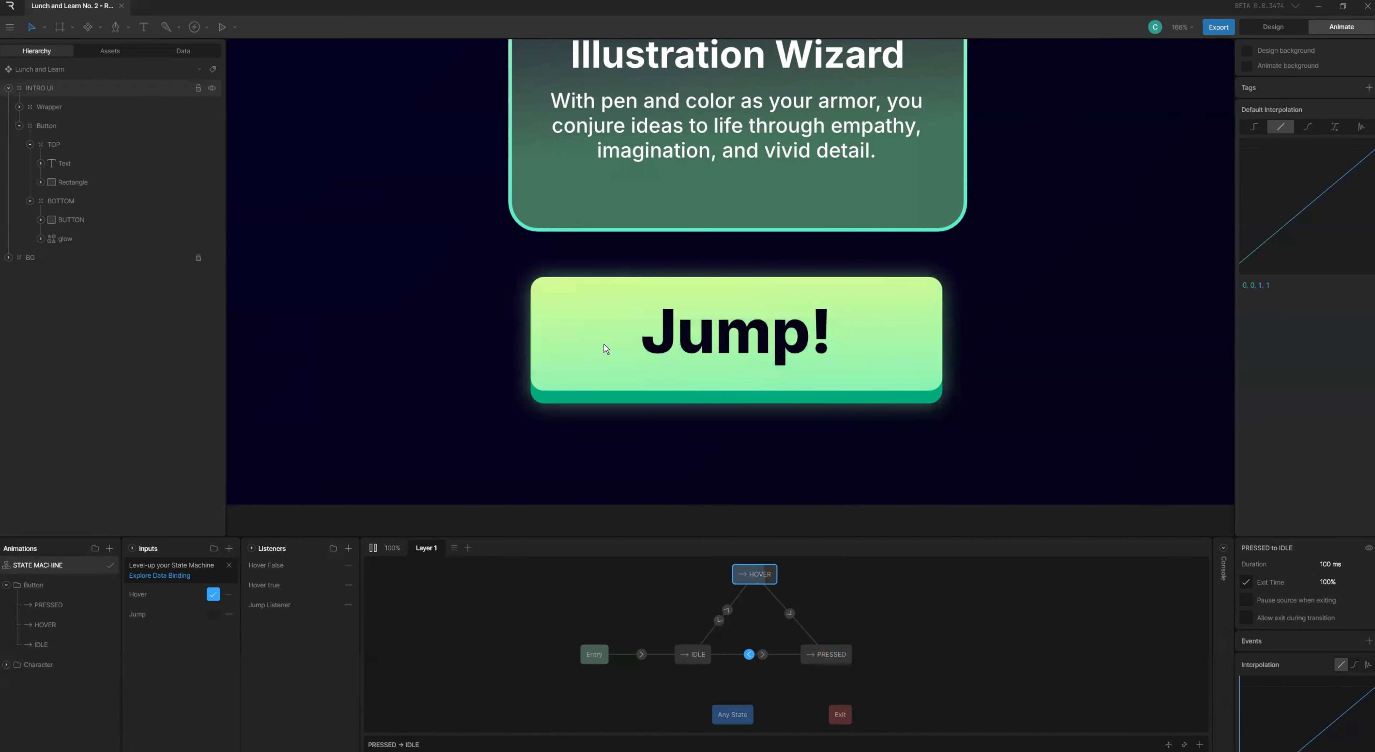
left_click(604, 348)
left_click(634, 318)
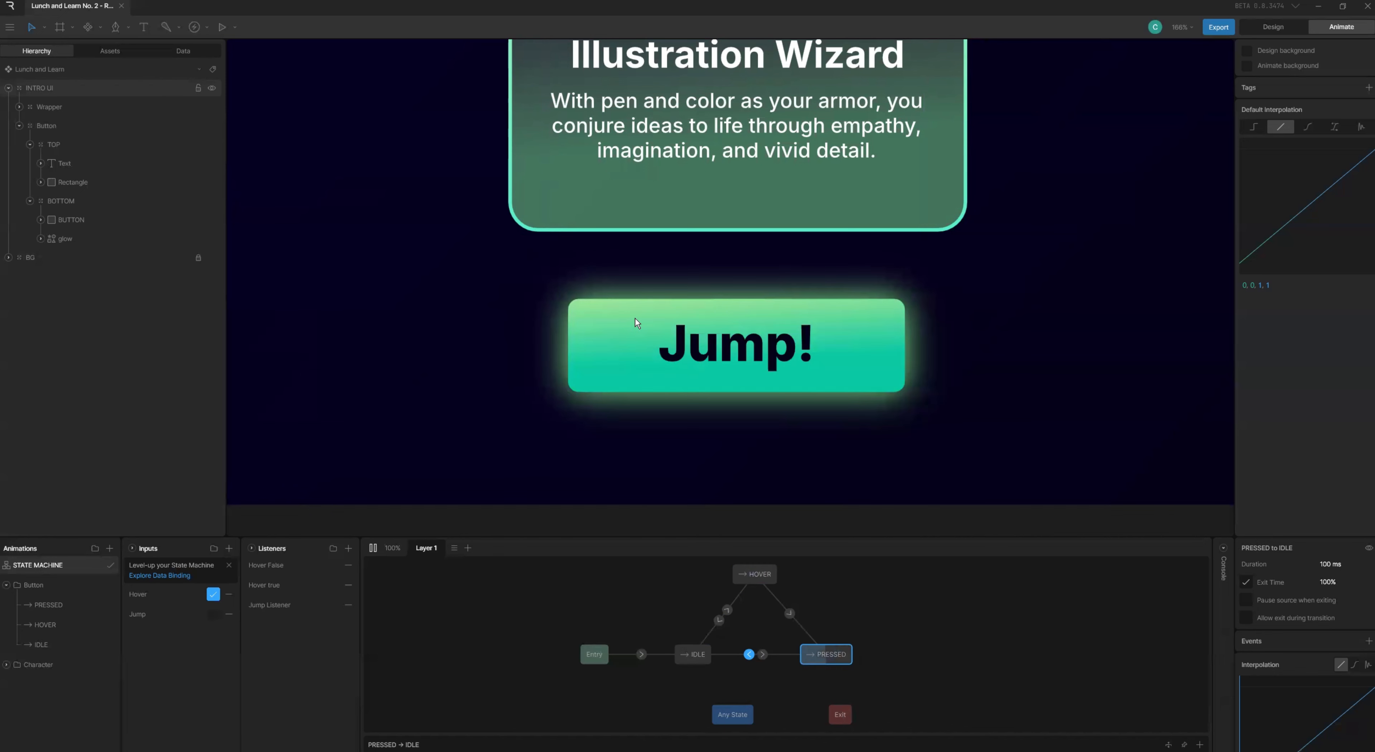
- Test hovering and repeatedly pressing the Jump! button with the whole Illustration Wizard card in view
scroll(640, 323, "down", 5)
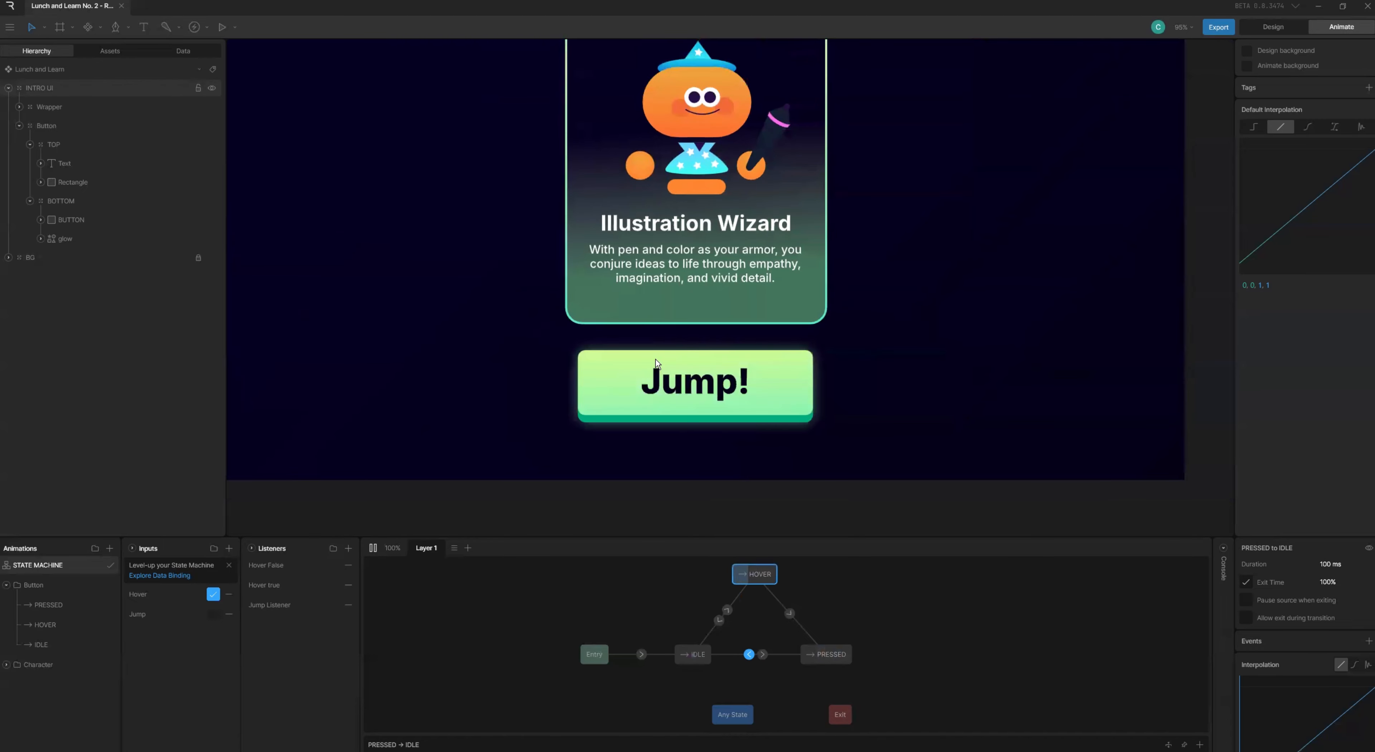
scroll(686, 233, "up", 2)
scroll(723, 286, "up", 2)
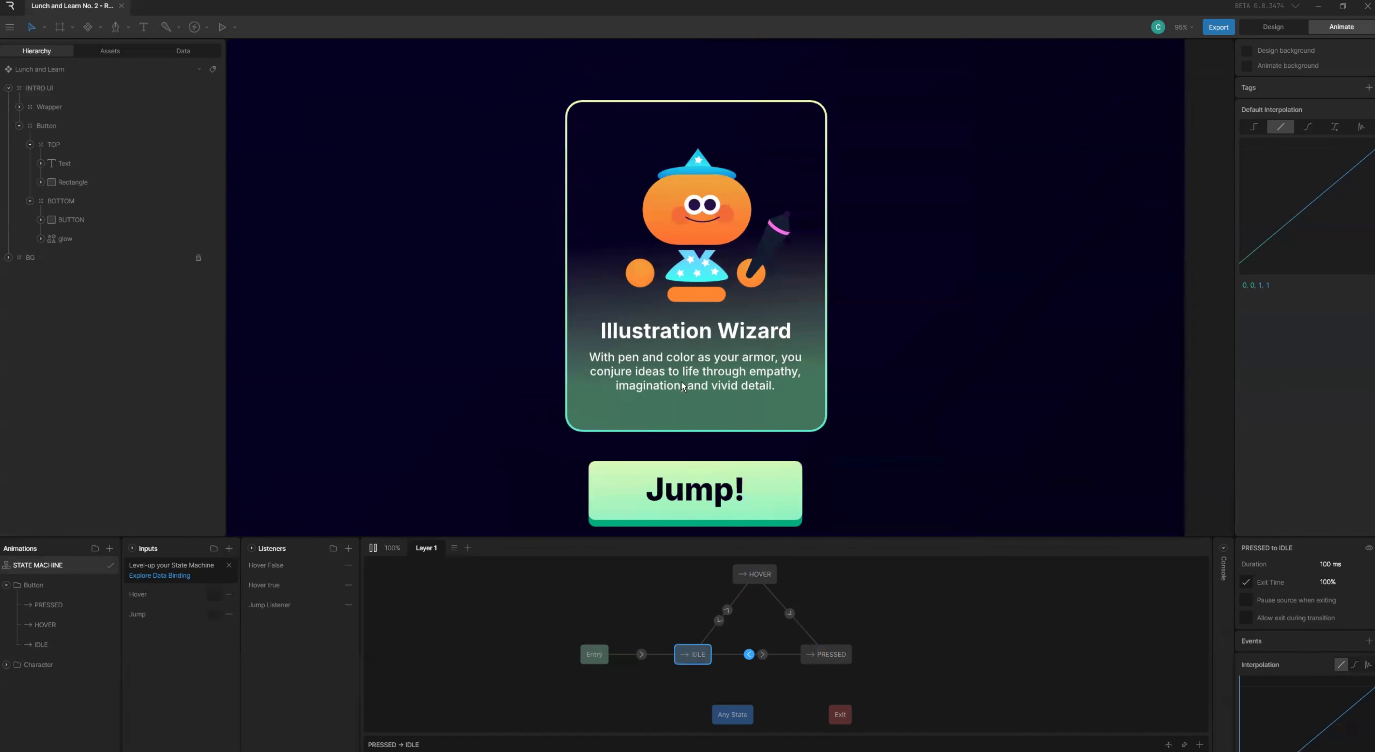
scroll(704, 446, "down", 2)
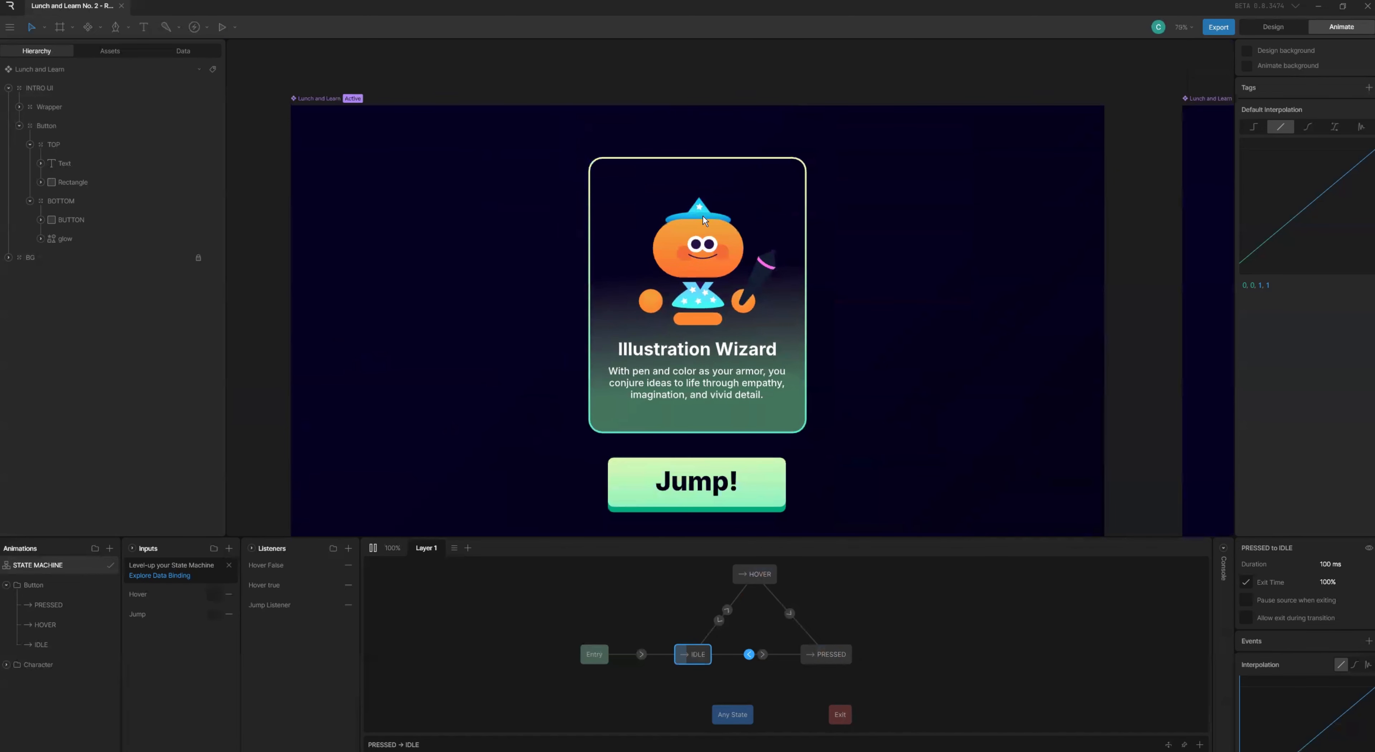
left_click(688, 490)
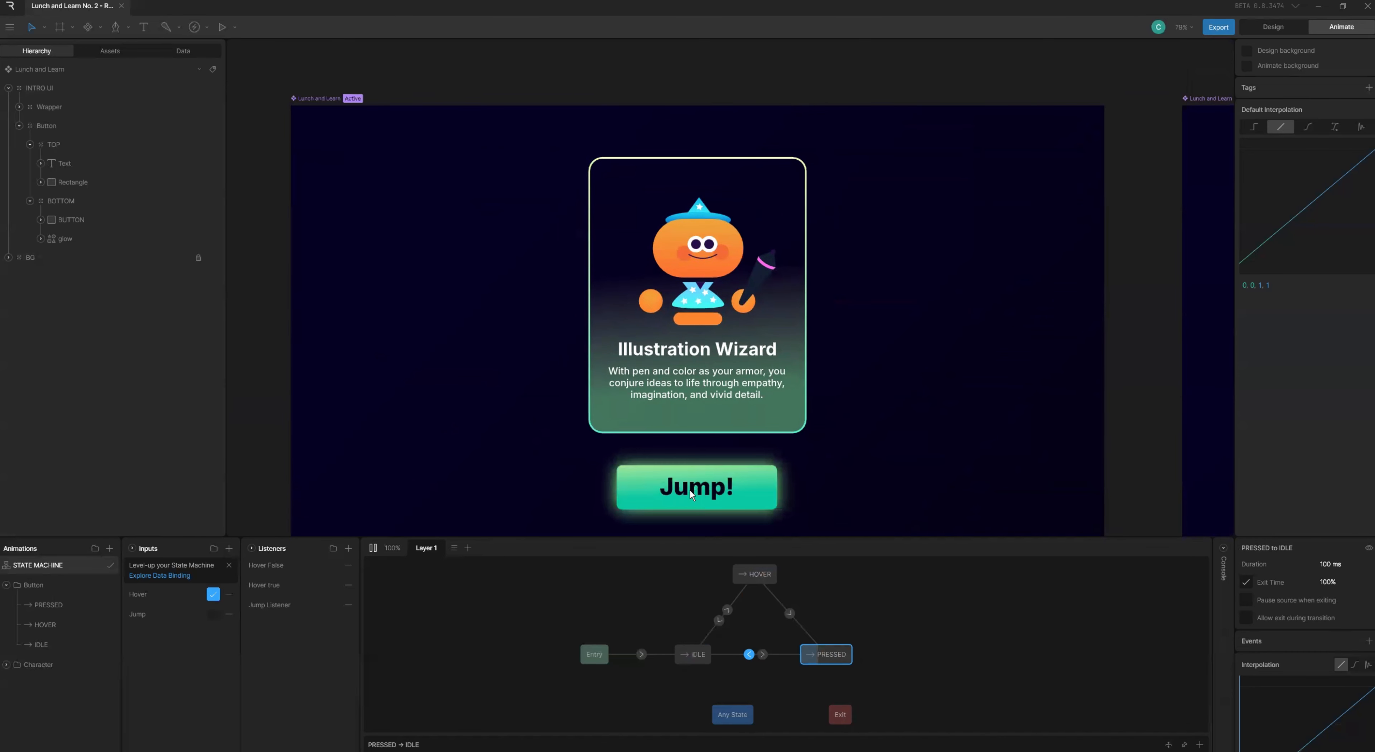
left_click(704, 490)
left_click(706, 468)
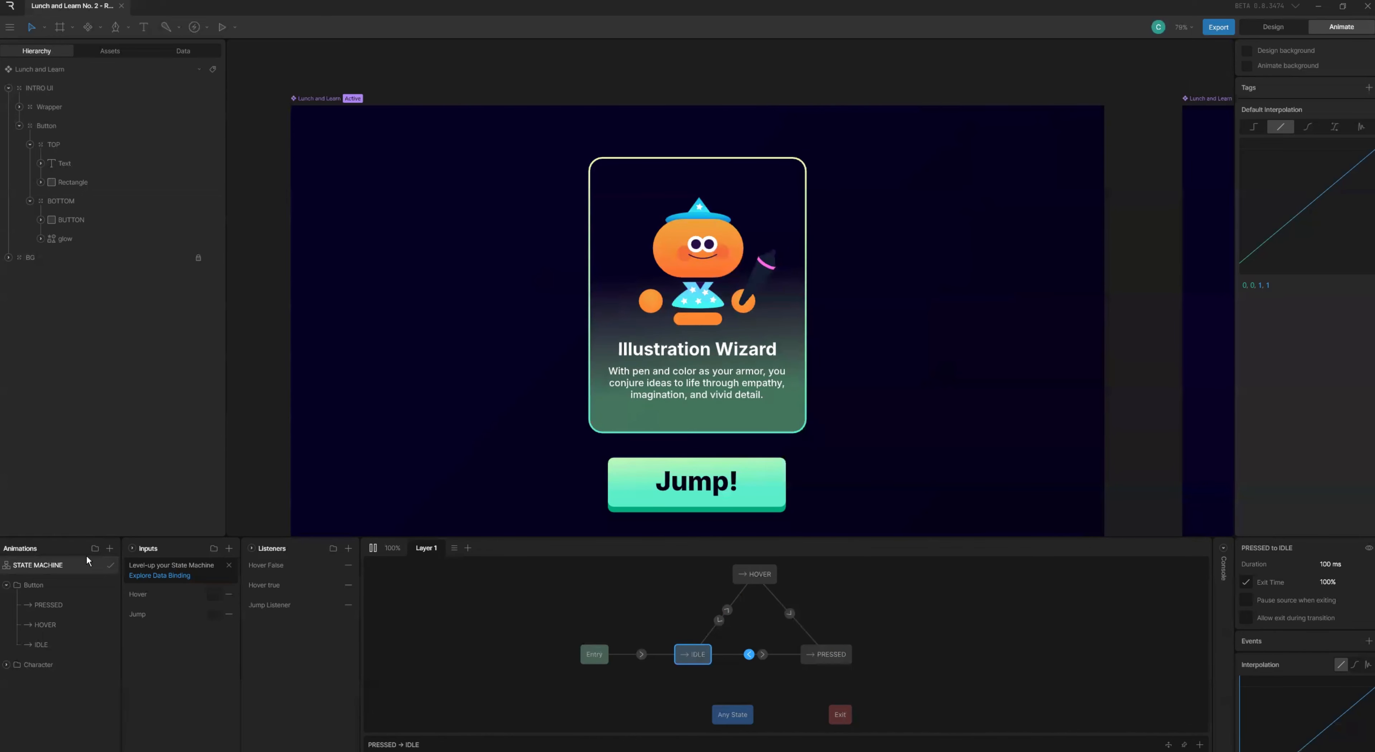
- Collapse the Button group and expand the Wrapper and ALL groups to show the character's parts
left_click(25, 126)
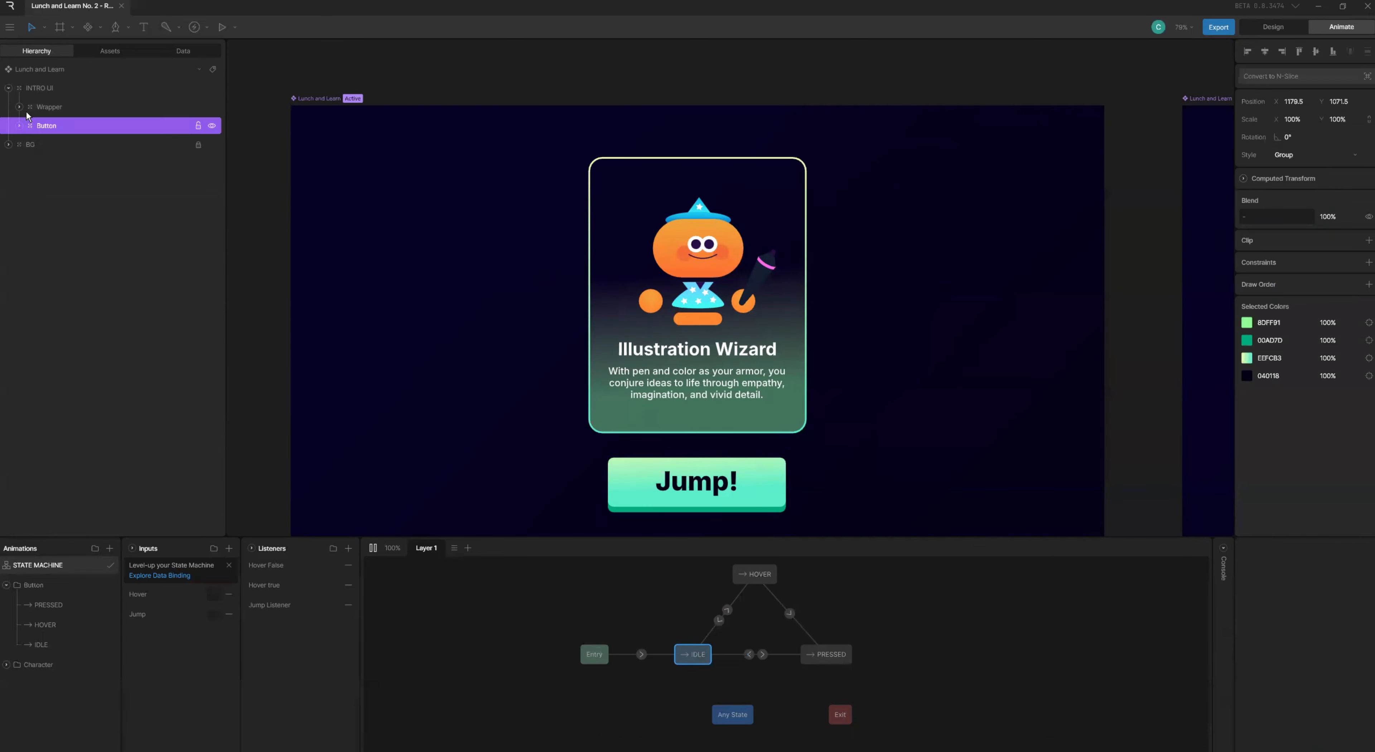
left_click(26, 111)
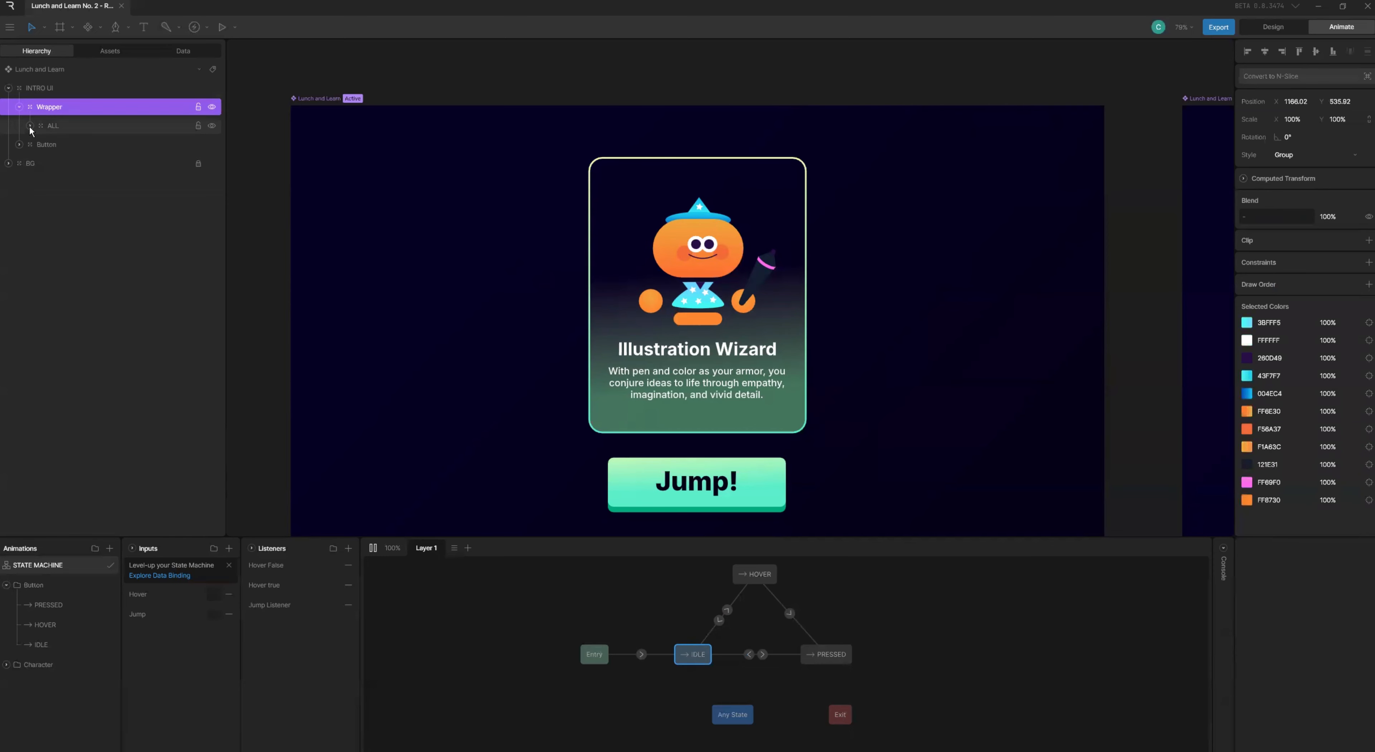
left_click(31, 127)
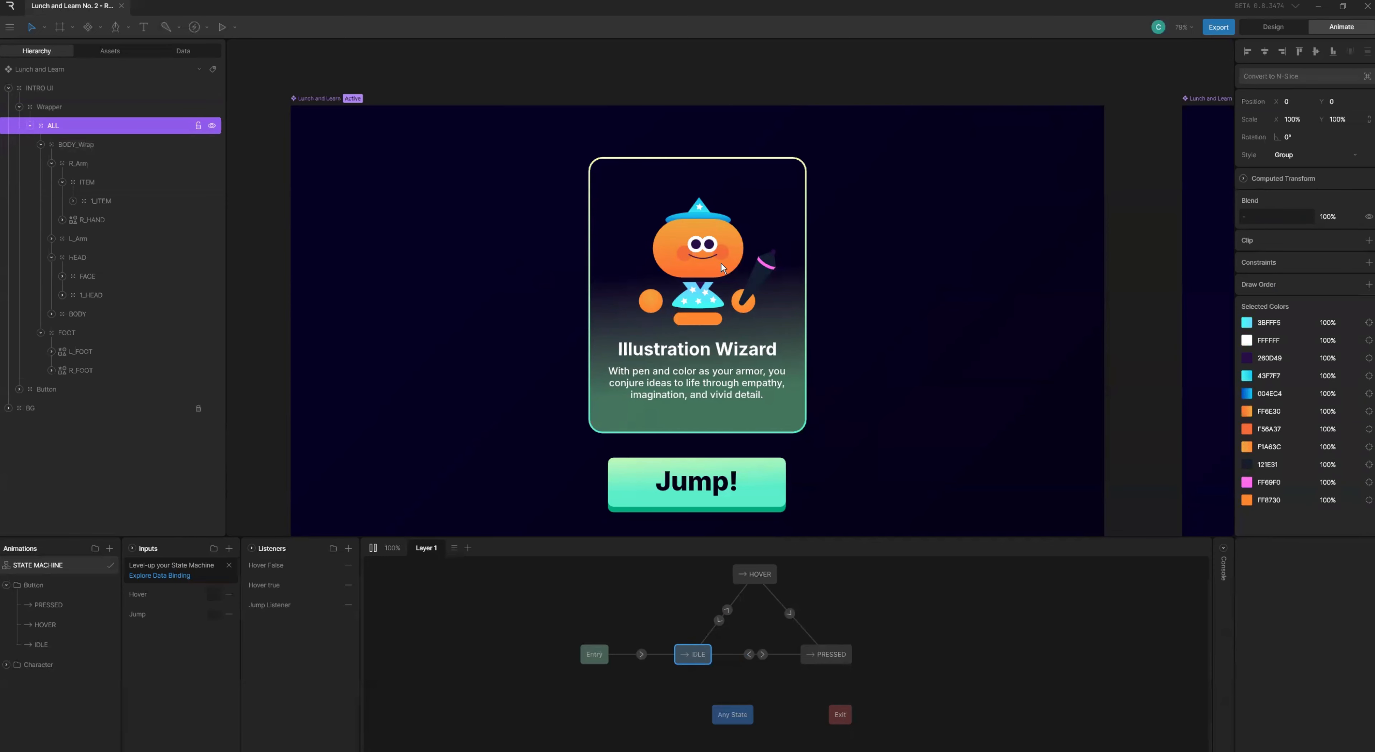
scroll(711, 246, "up", 5)
scroll(711, 246, "up", 1)
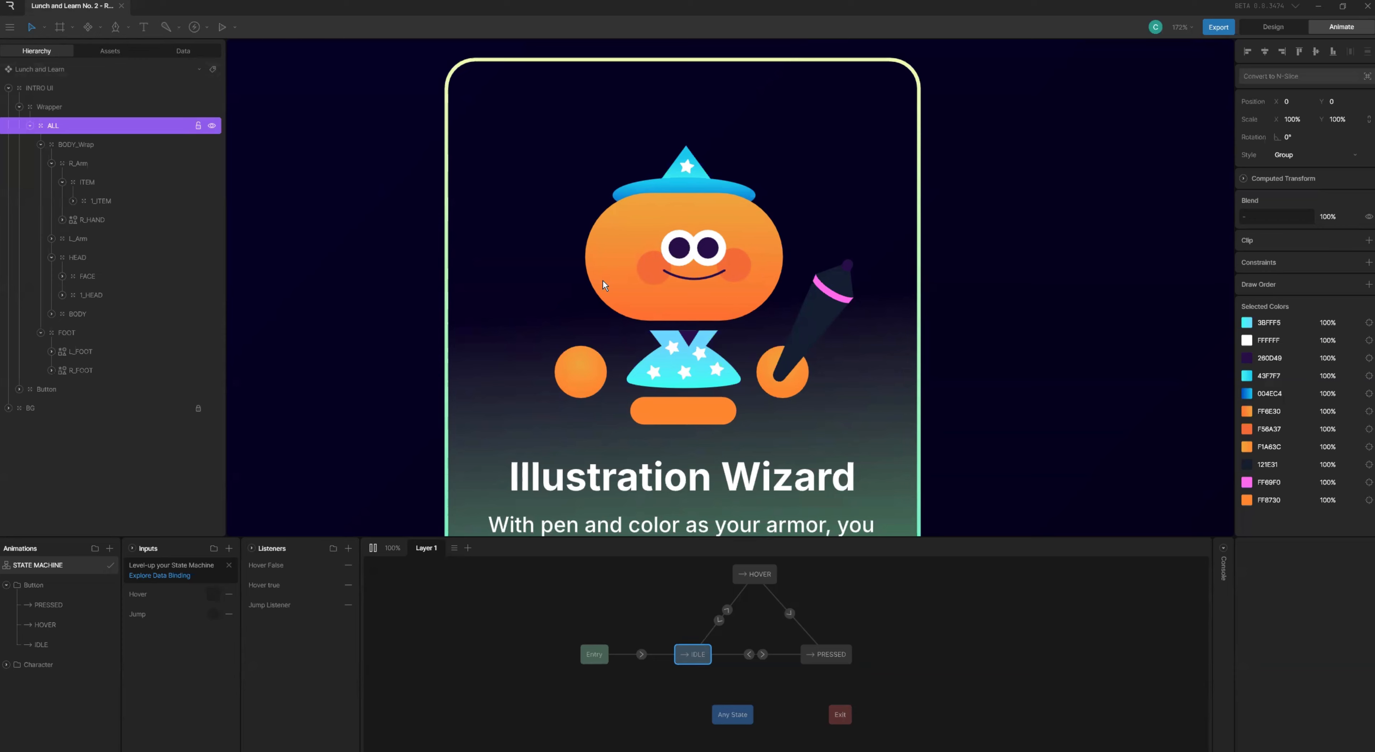
- Collapse the character's FOOT, R_Arm and HEAD groups while keeping BODY_Wrap expanded
left_click(41, 144)
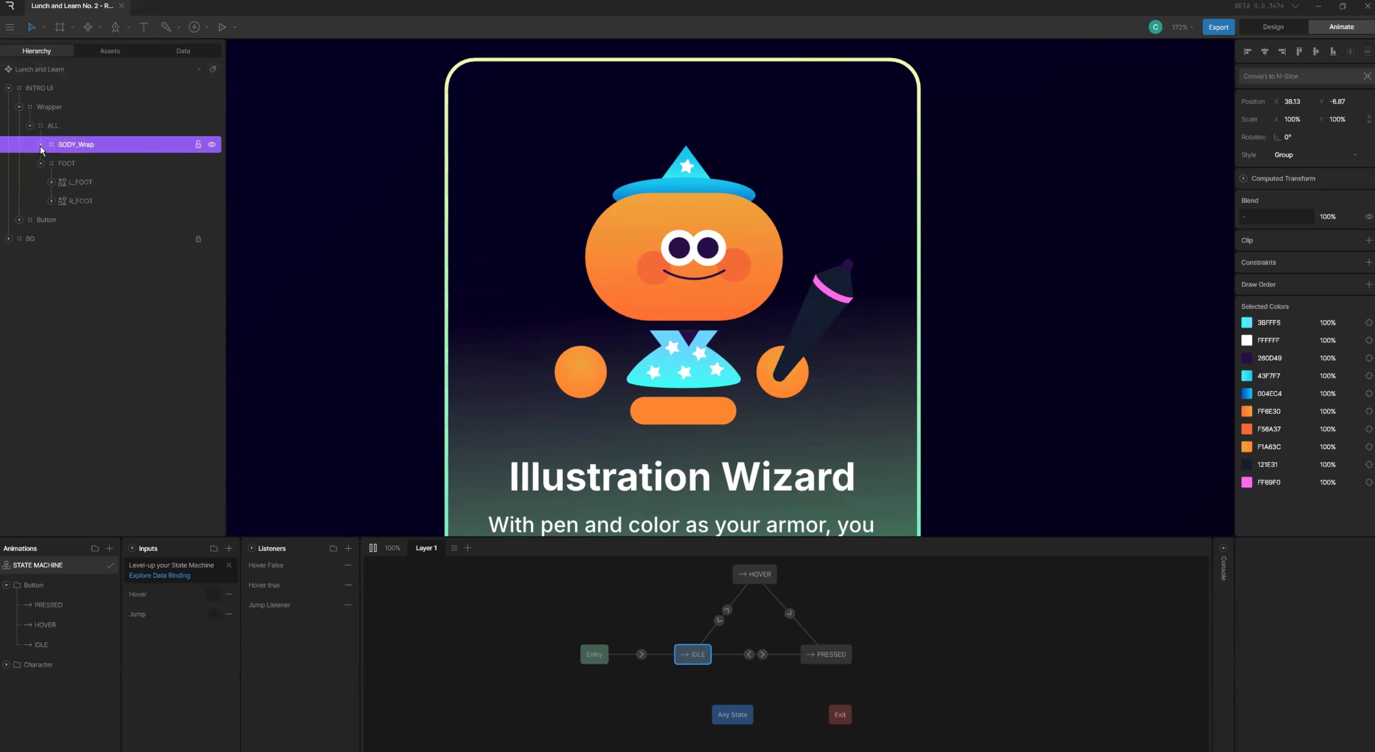
left_click(41, 161)
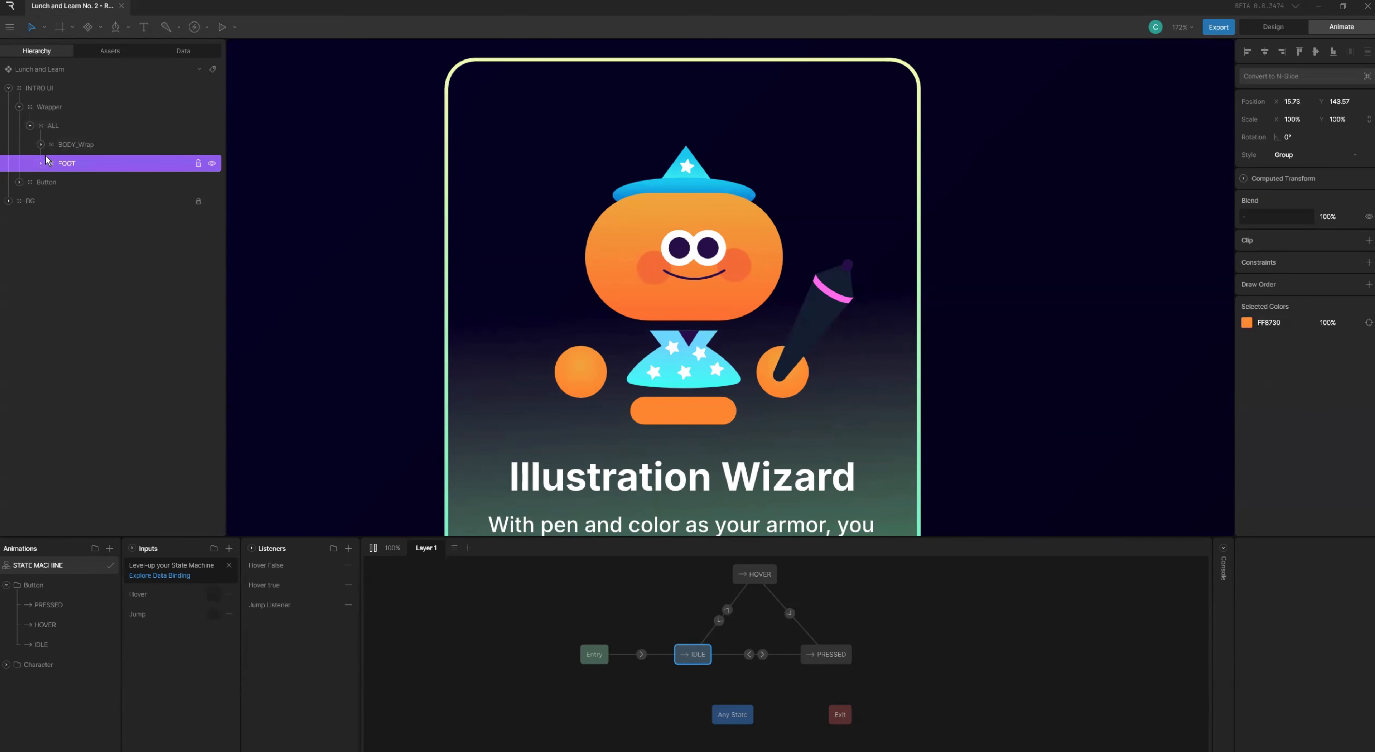
left_click(38, 144)
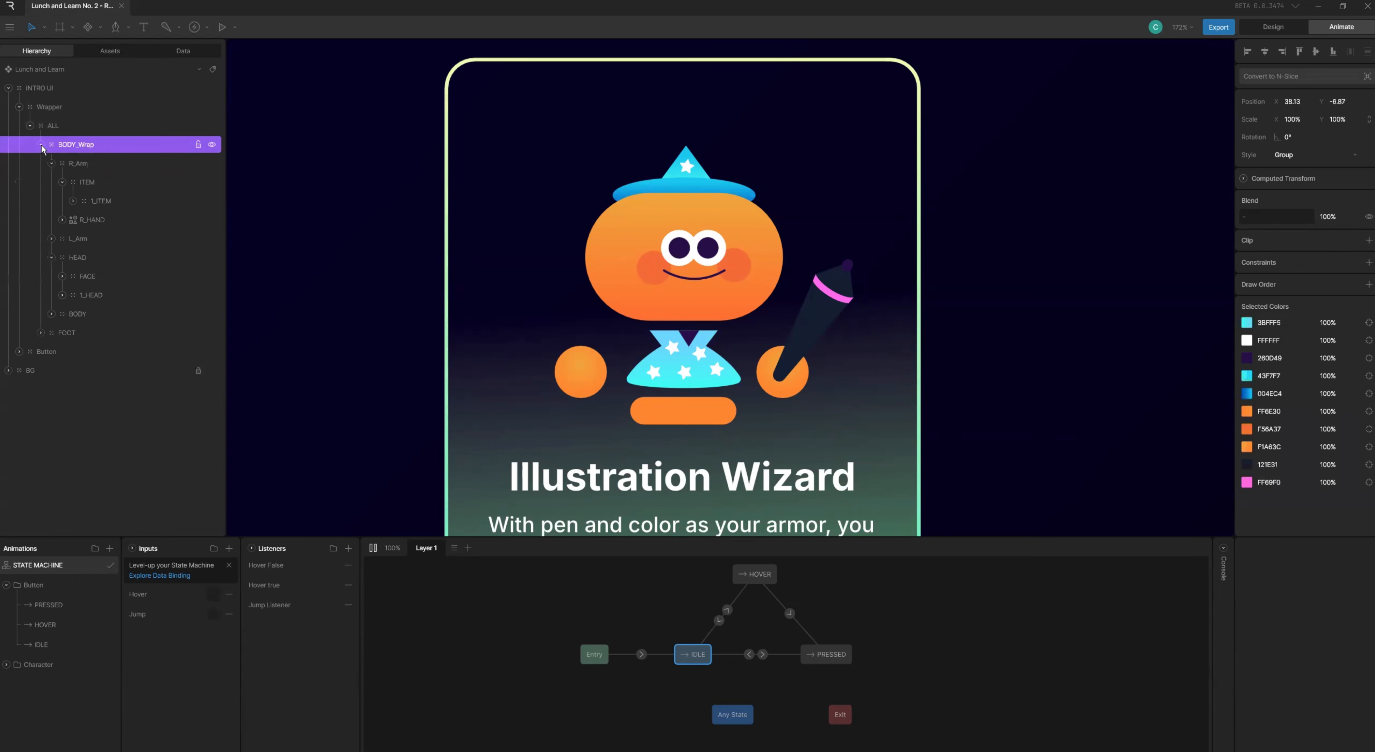
left_click(51, 162)
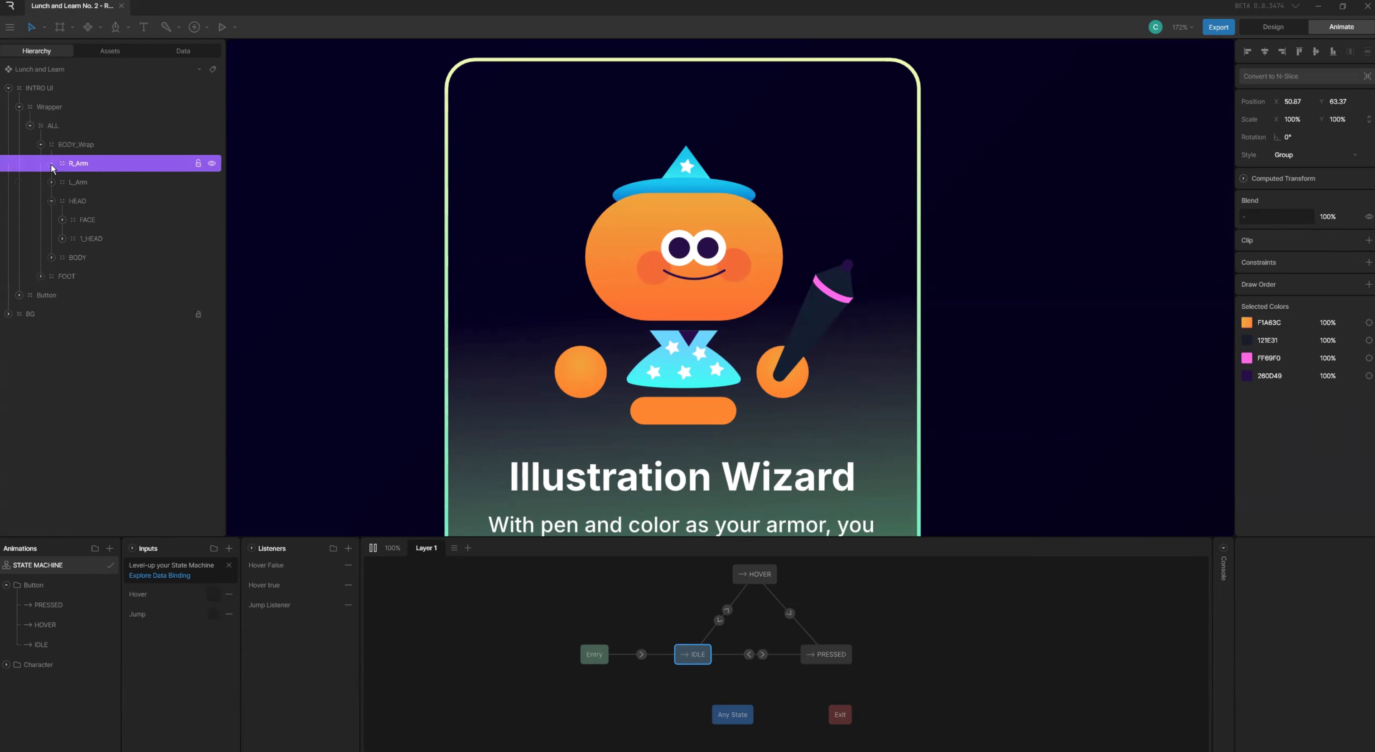
left_click(55, 200)
- Hide and show the HEAD, L_Arm, R_Arm, BODY and FOOT groups in turn to check which character part each holds
left_click(212, 201)
left_click(212, 200)
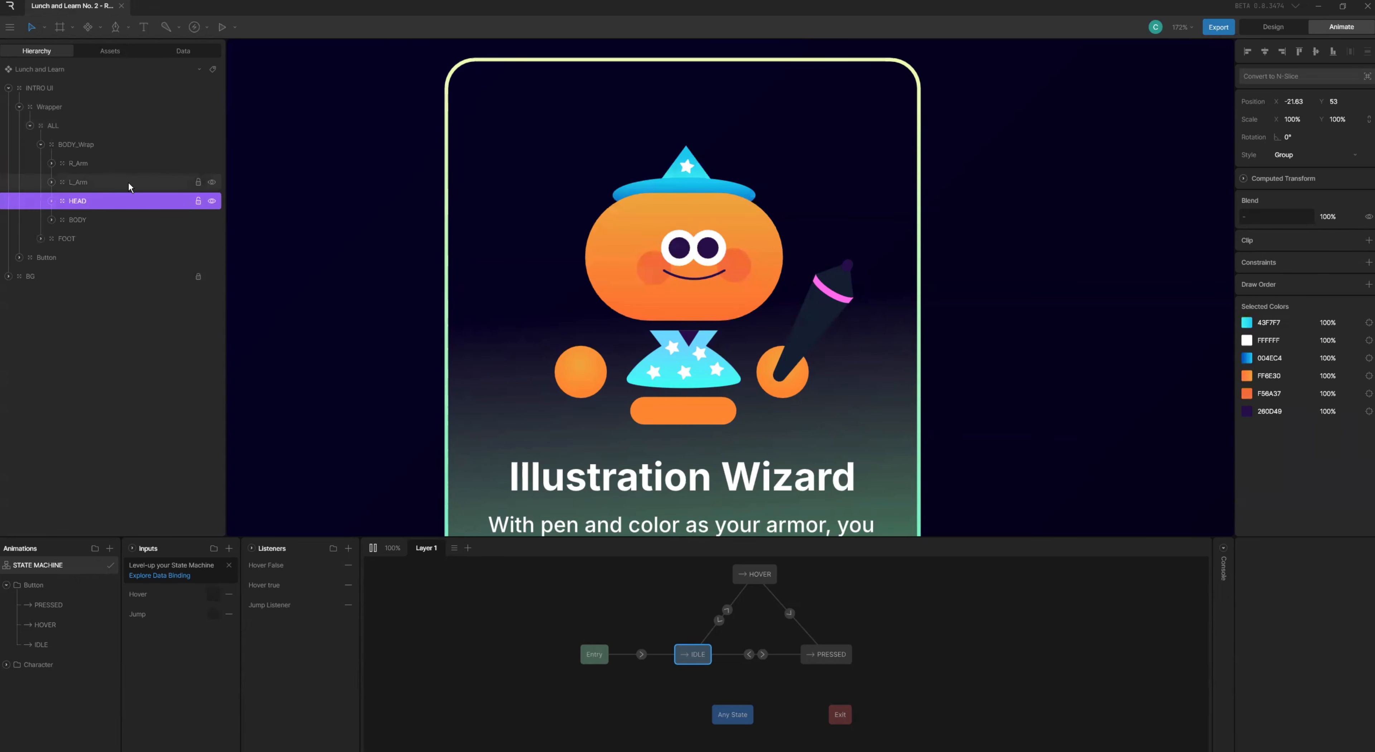
left_click(127, 183)
left_click(212, 182)
left_click(211, 182)
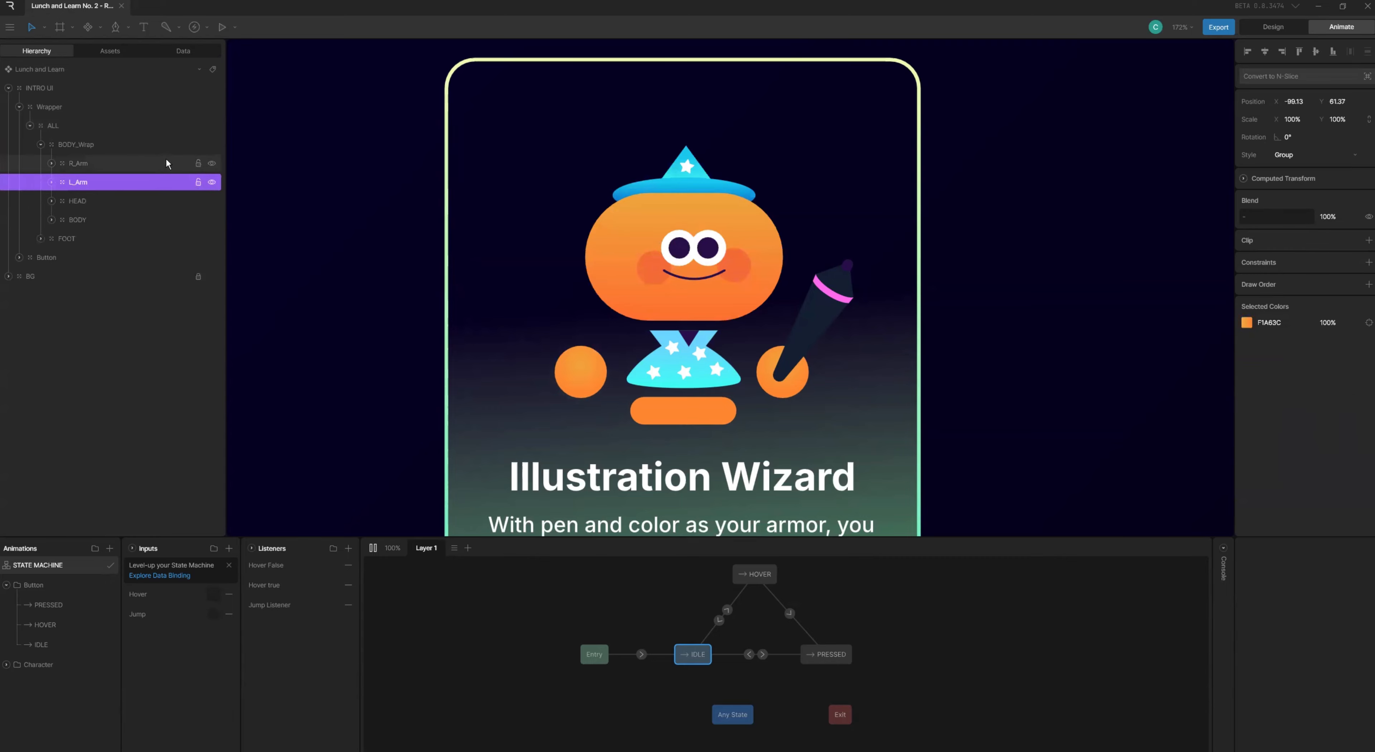
left_click(166, 163)
left_click(212, 164)
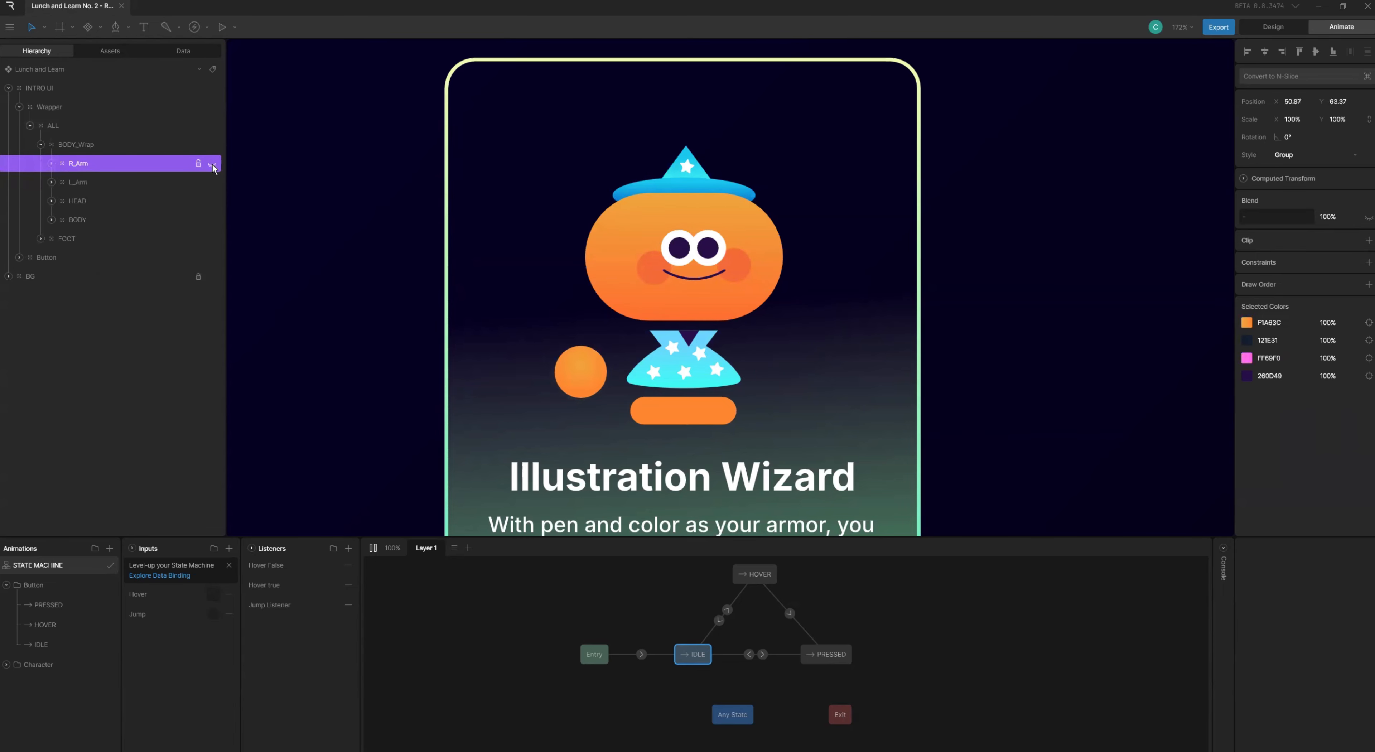
left_click(212, 165)
left_click(86, 219)
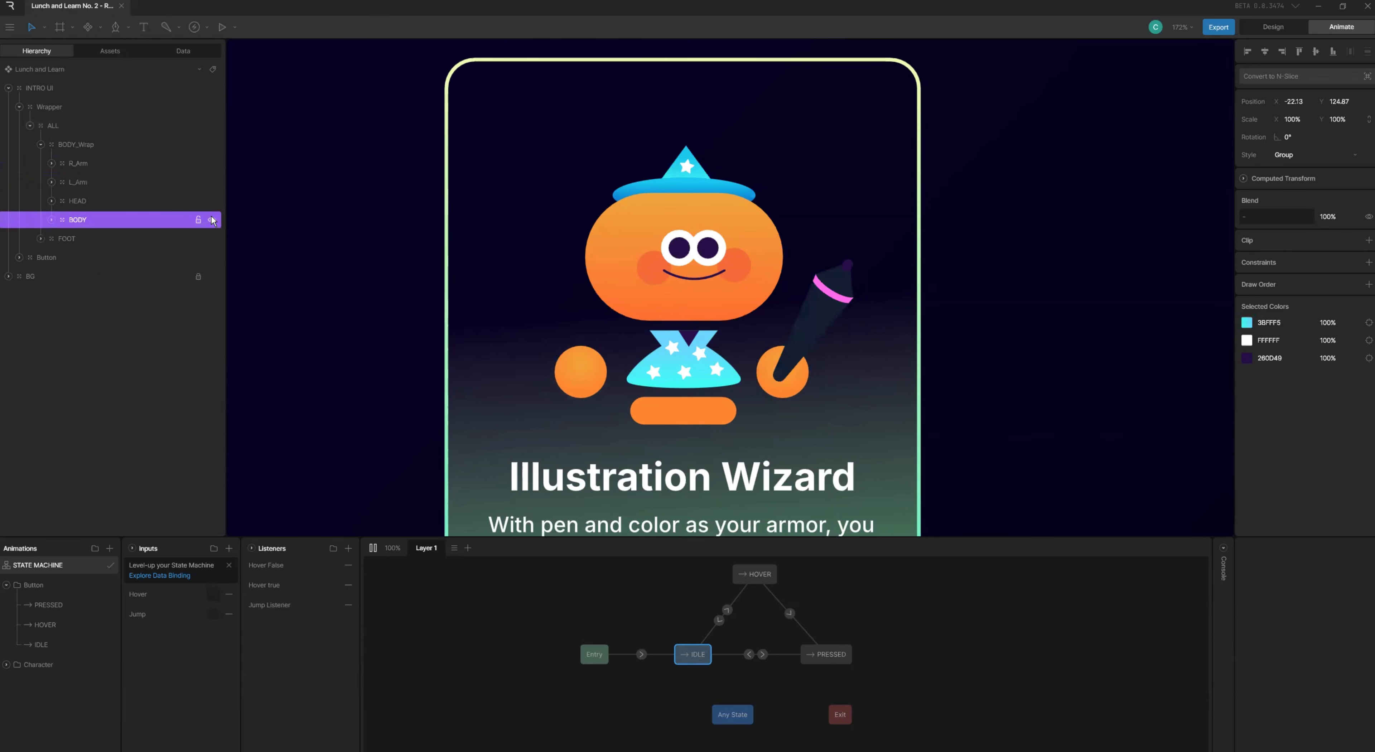
left_click(212, 219)
left_click(212, 219)
left_click(181, 238)
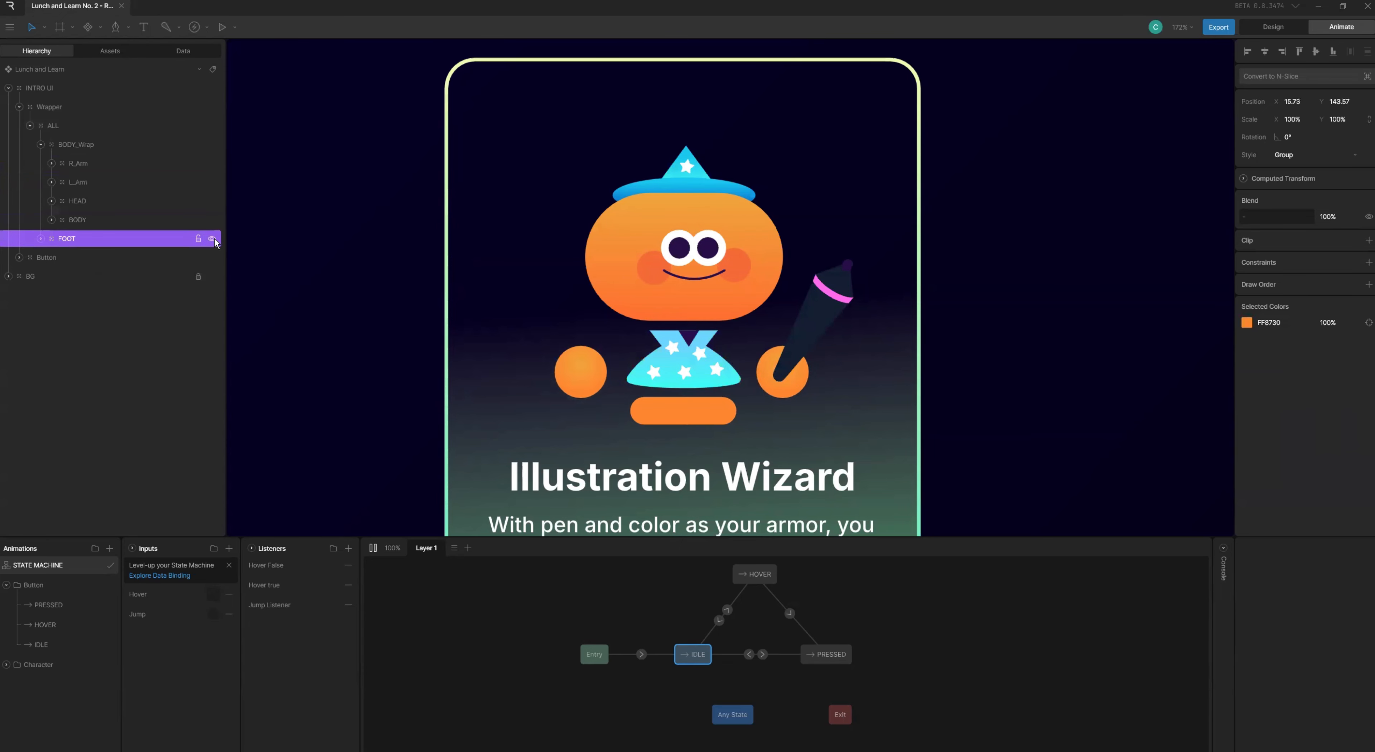
left_click(212, 238)
left_click(212, 238)
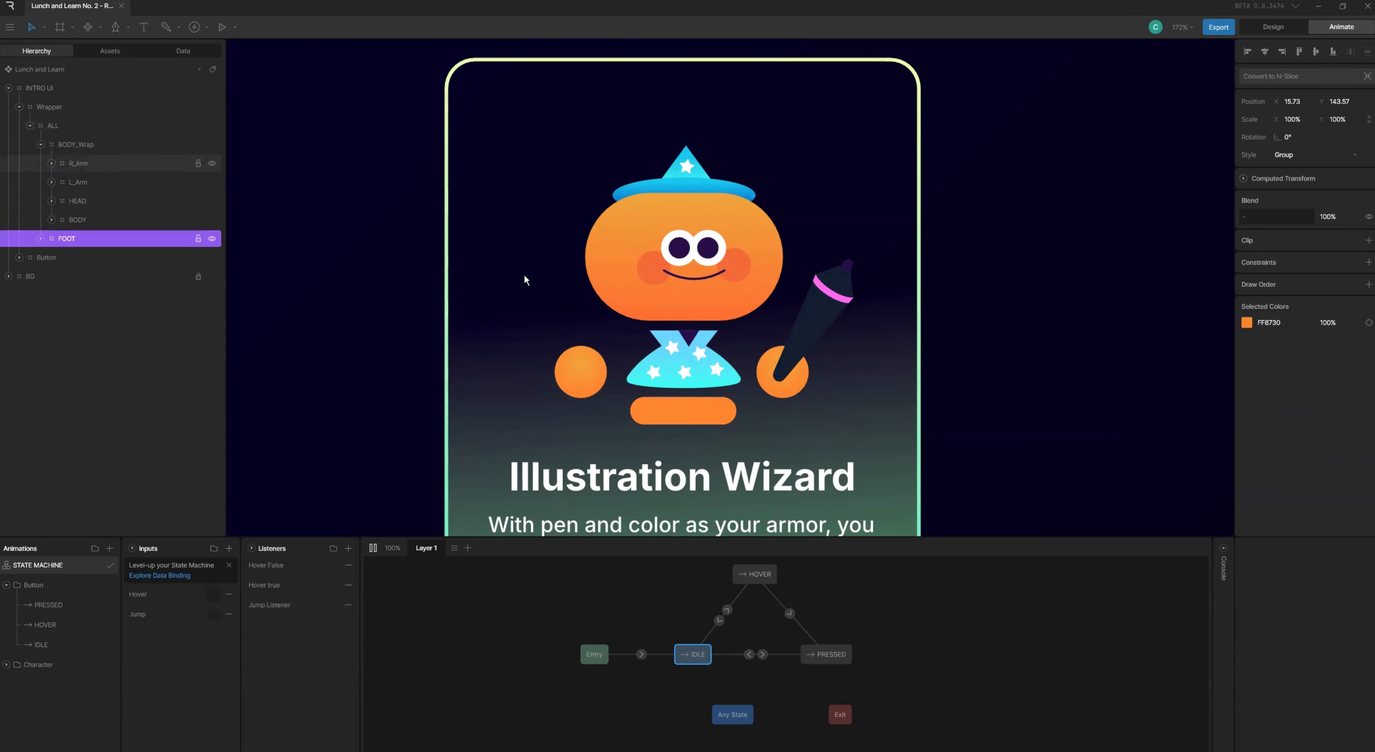
- Activate the Control artboard with the Pick a Character screen and go to the avatar's body groups in its hierarchy
scroll(527, 275, "down", 6)
scroll(527, 274, "down", 8)
scroll(527, 275, "up", 1)
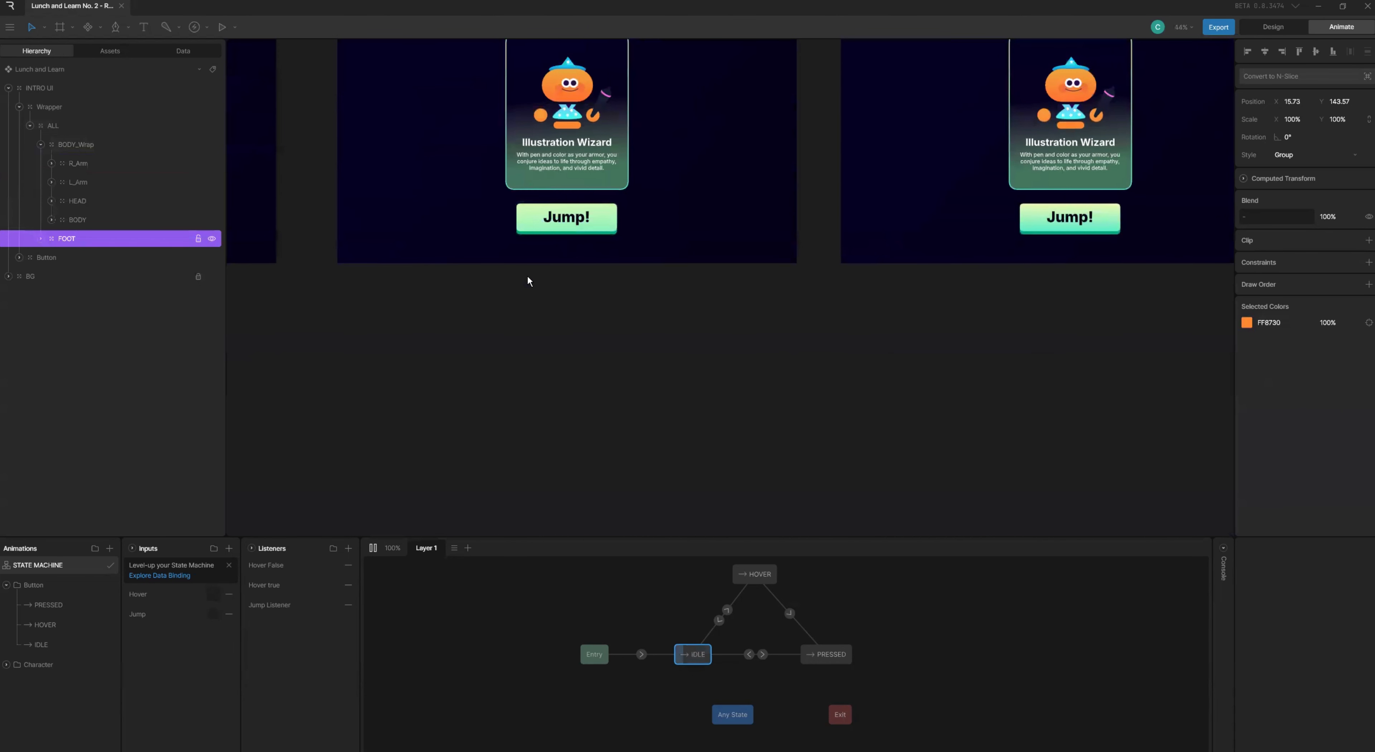
scroll(527, 275, "down", 7)
scroll(527, 275, "down", 8)
scroll(494, 362, "up", 7)
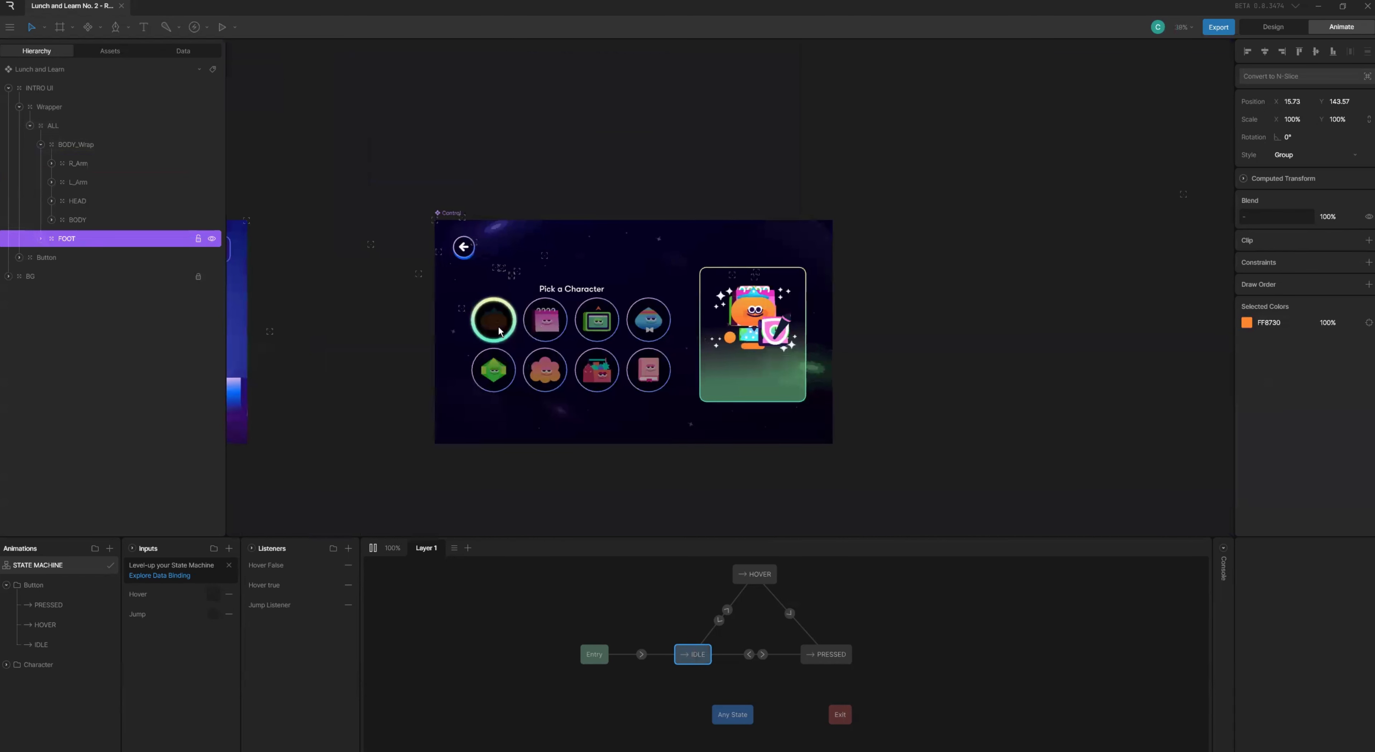
left_click(450, 213)
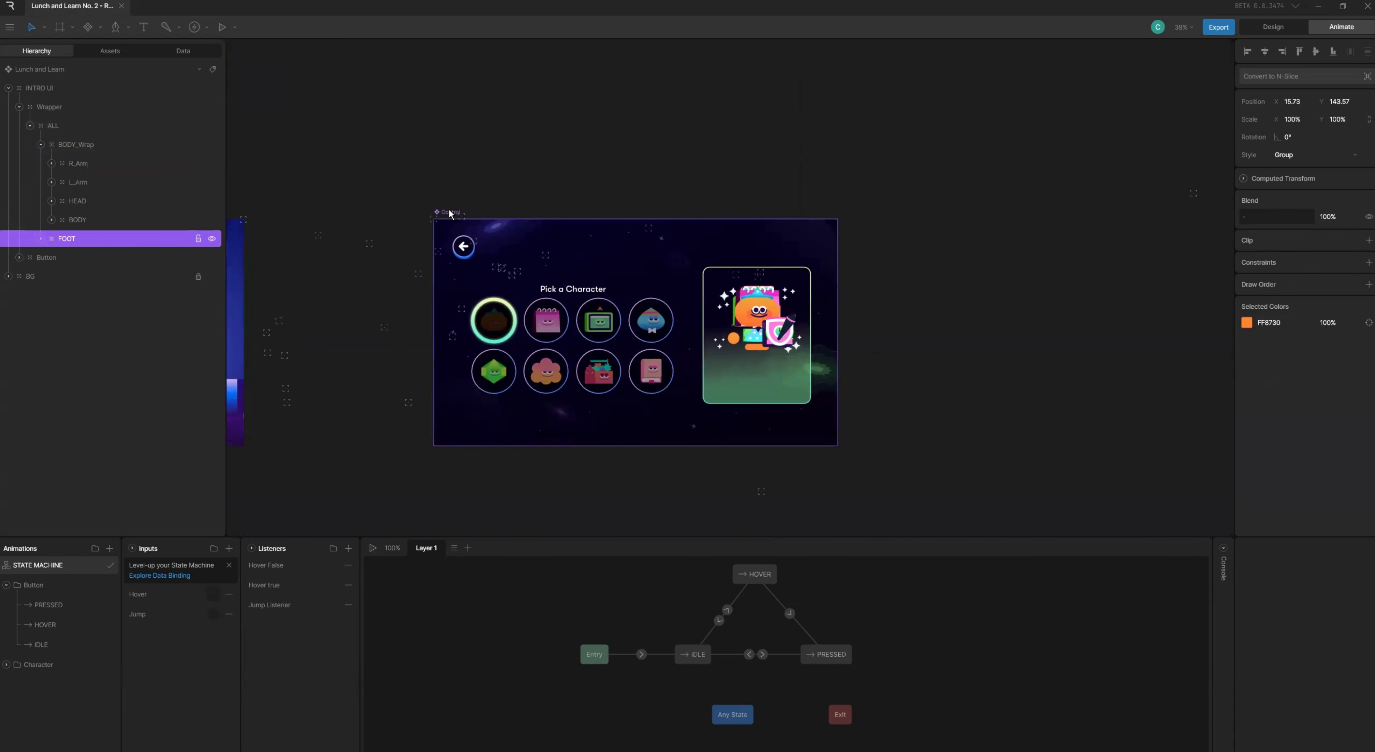
scroll(86, 275, "down", 8)
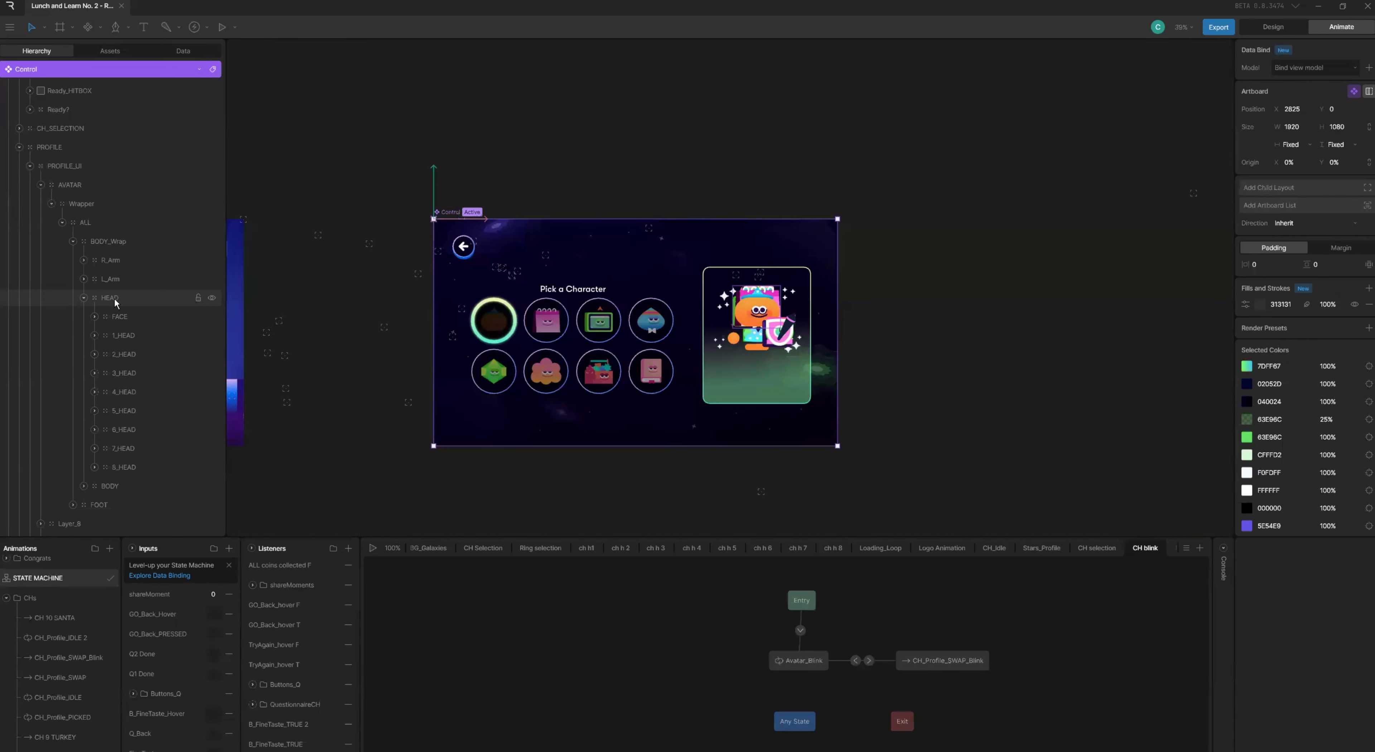
- Examine the avatar's HEAD group and its numbered head variants, such as 1_HEAD and 2_HEAD
left_click(112, 297)
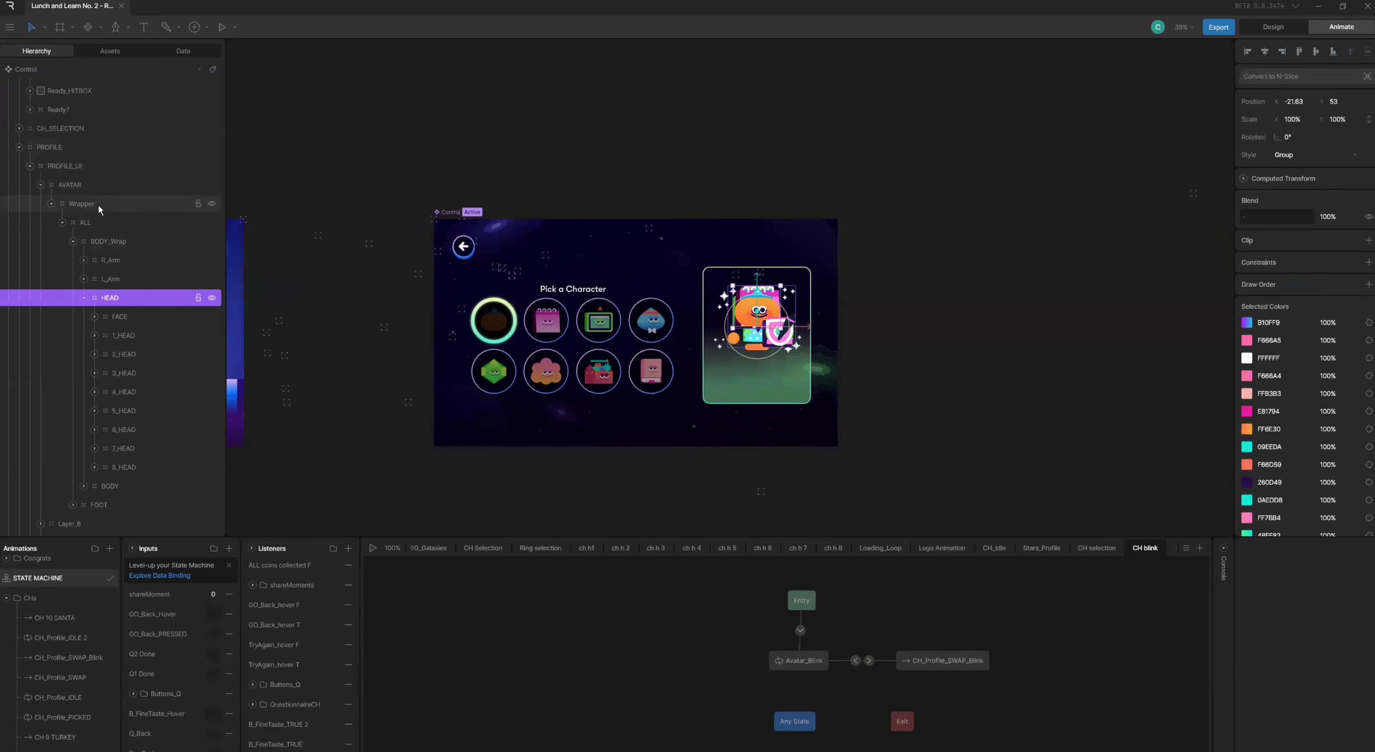
left_click(83, 298)
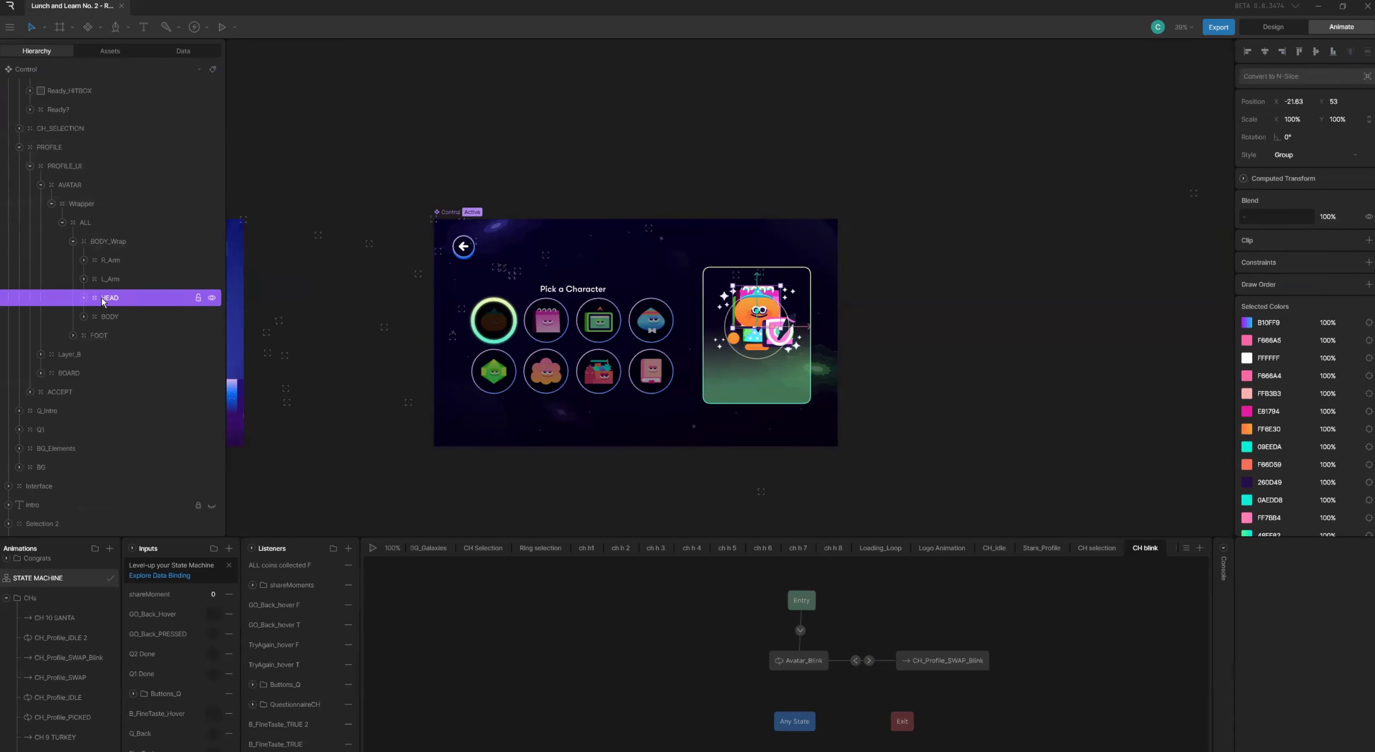
left_click(83, 298)
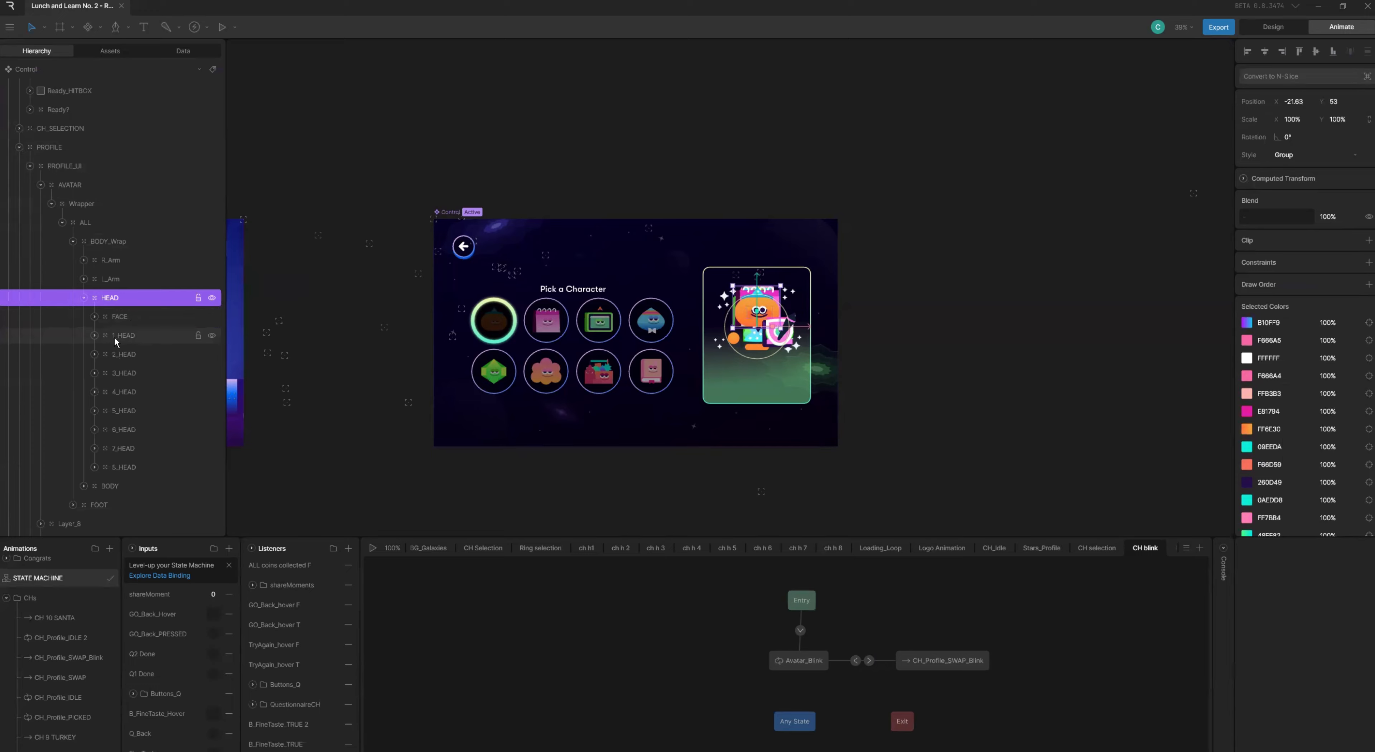
left_click(124, 349)
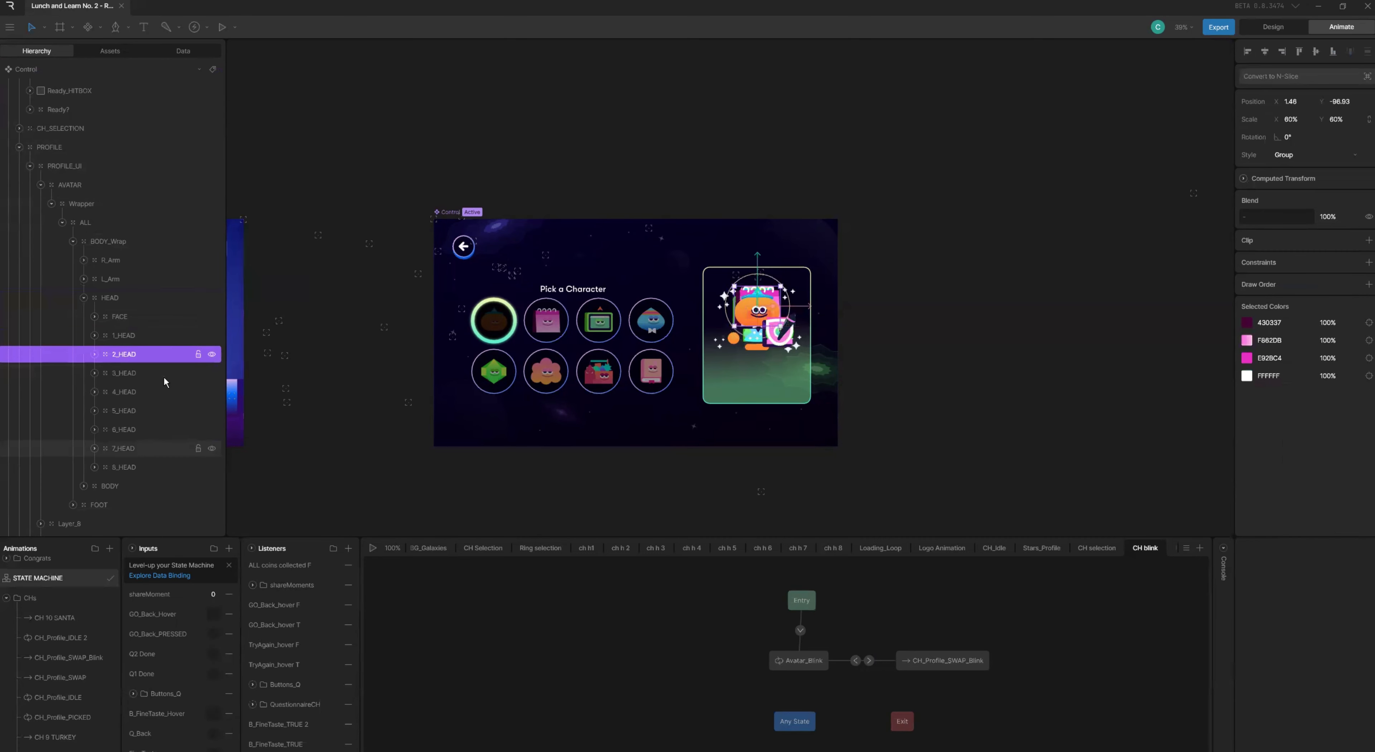
left_click(150, 311)
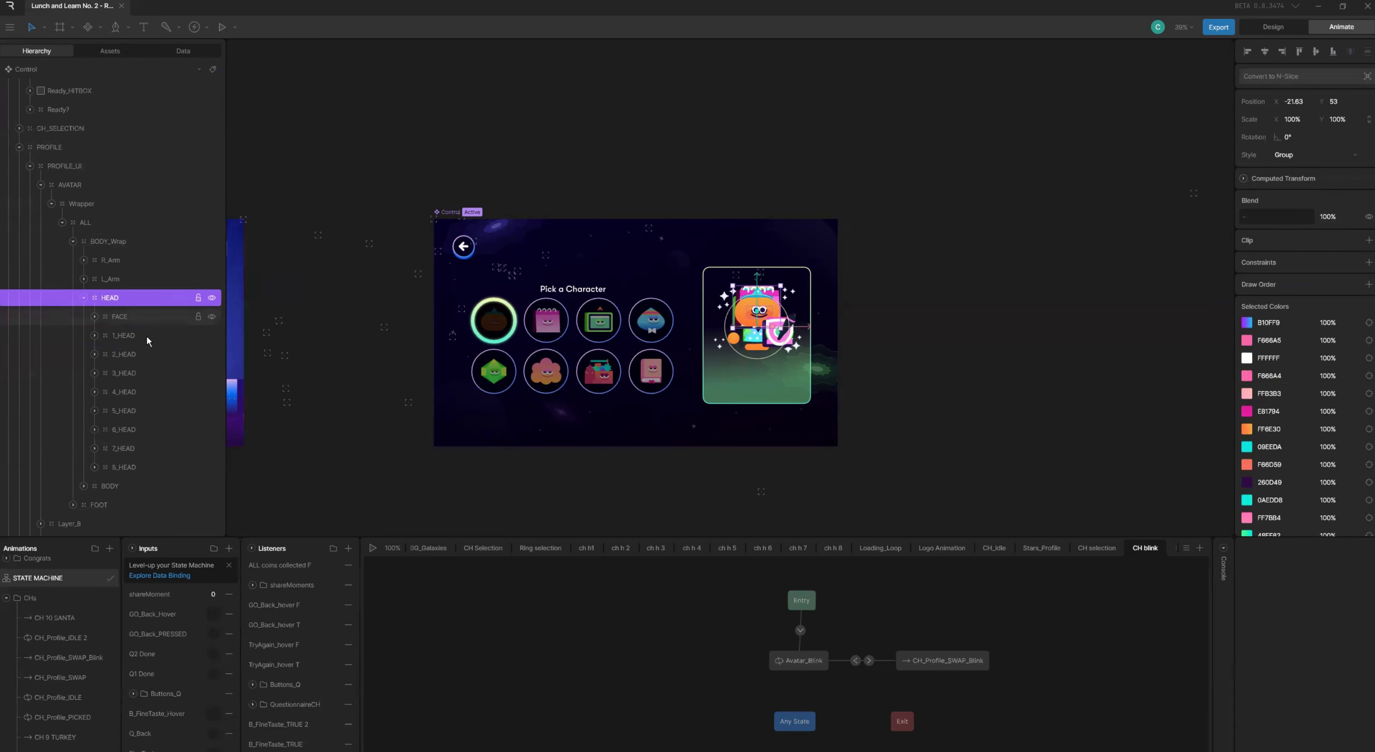
left_click(131, 338)
left_click(145, 355)
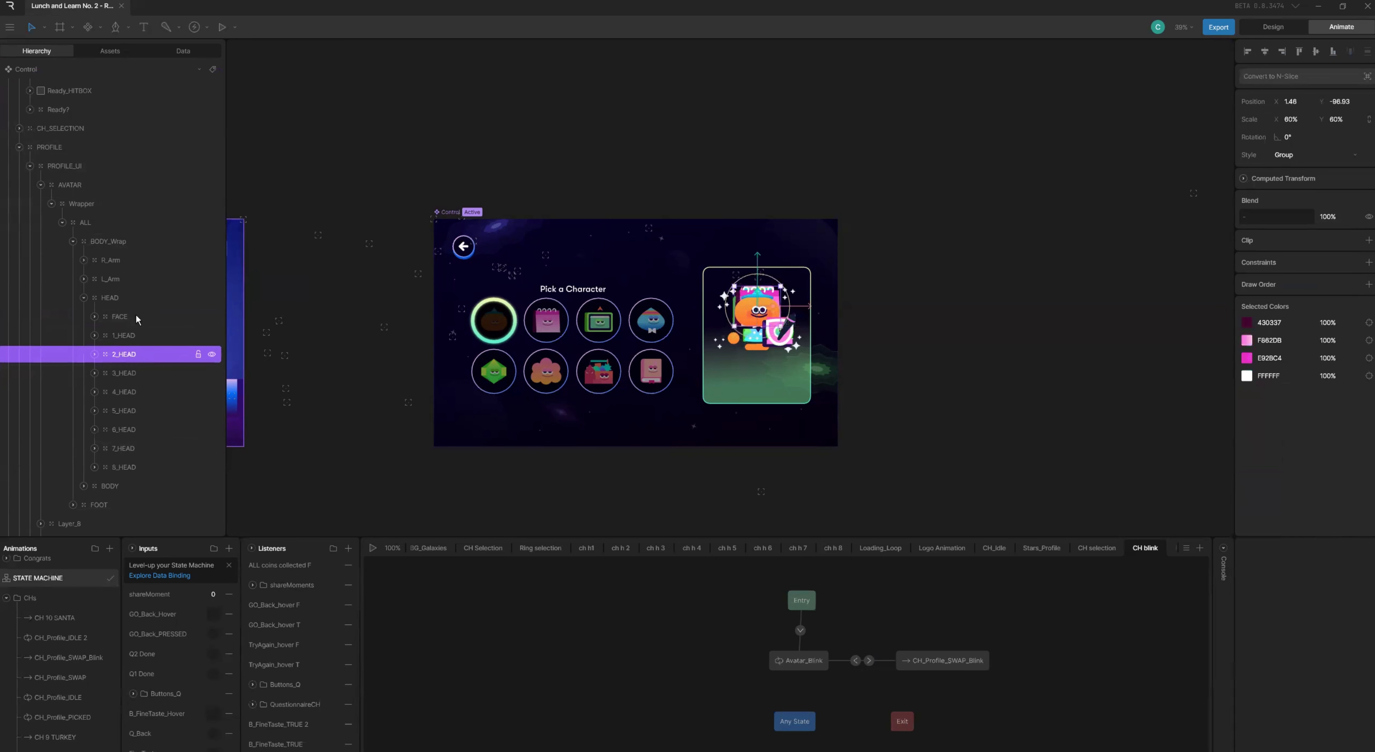
left_click(89, 300)
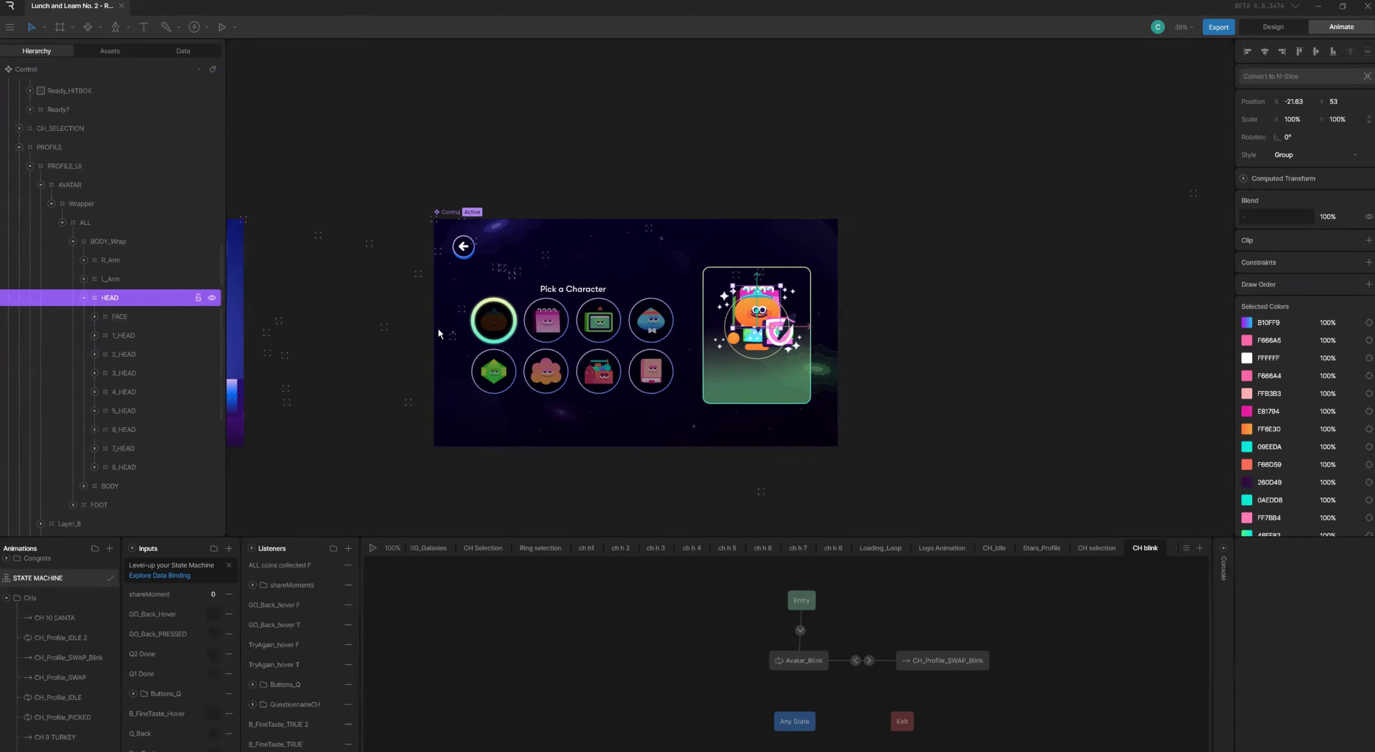
- Return to the Lunch and Learn artboard and make it active with the character card in view
scroll(438, 328, "up", 10)
scroll(582, 307, "up", 3)
left_click(582, 304)
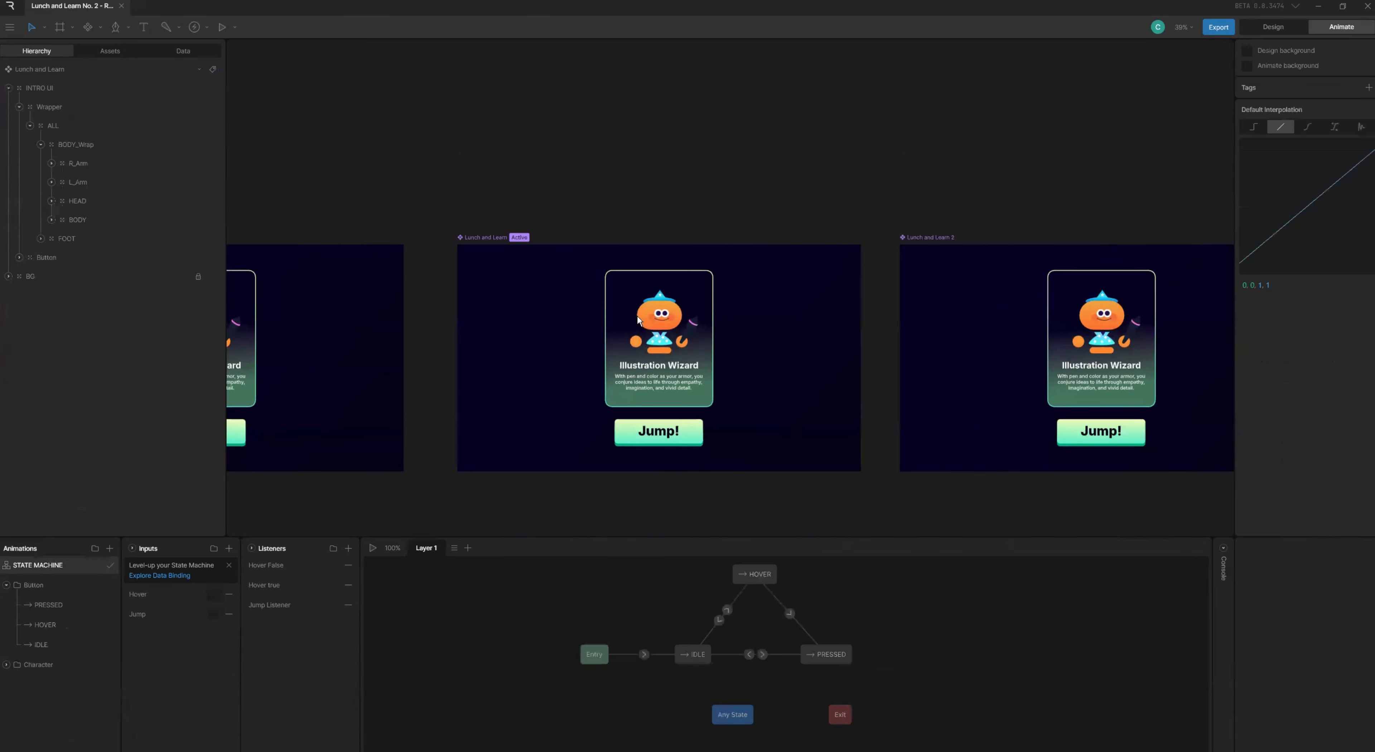
scroll(660, 340, "up", 3)
left_click(658, 316)
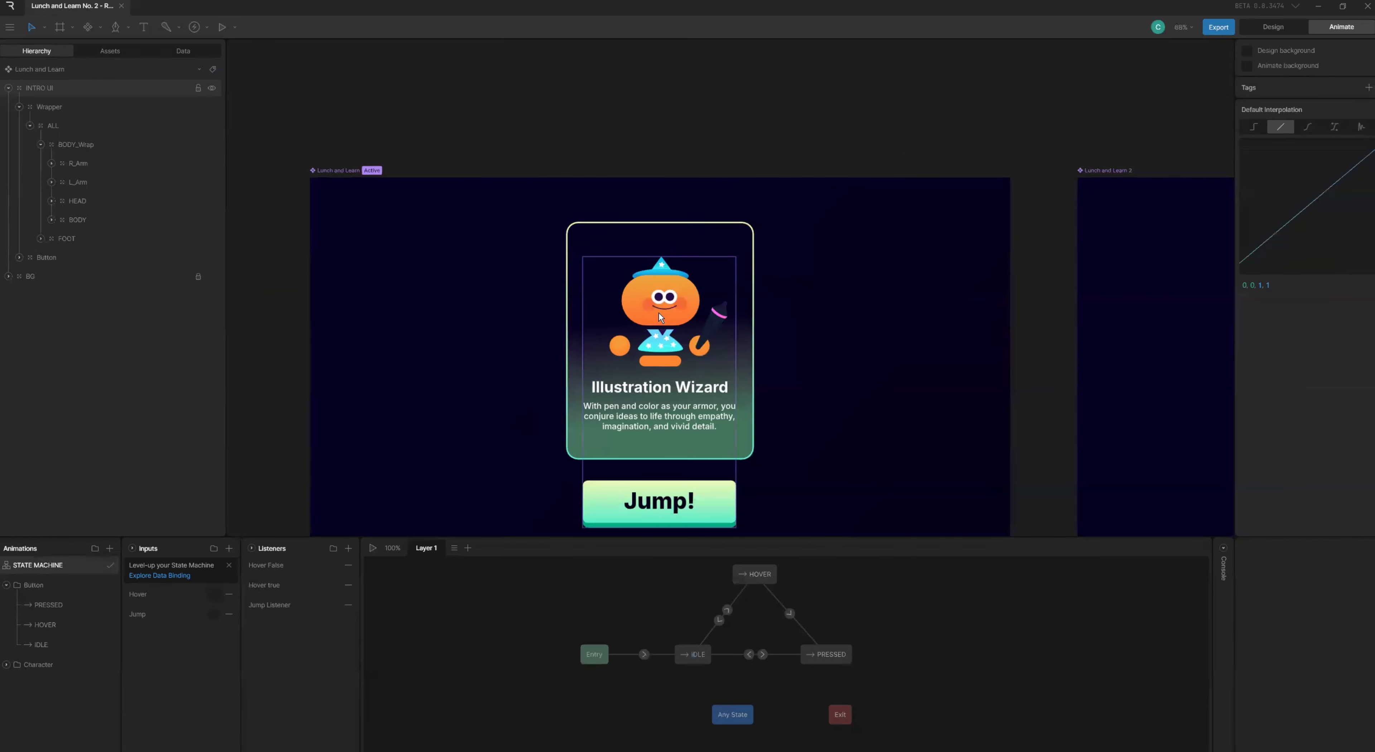
- Select the character's R_Arm group and open the Jump animation from the Character animation folder
left_click(118, 163)
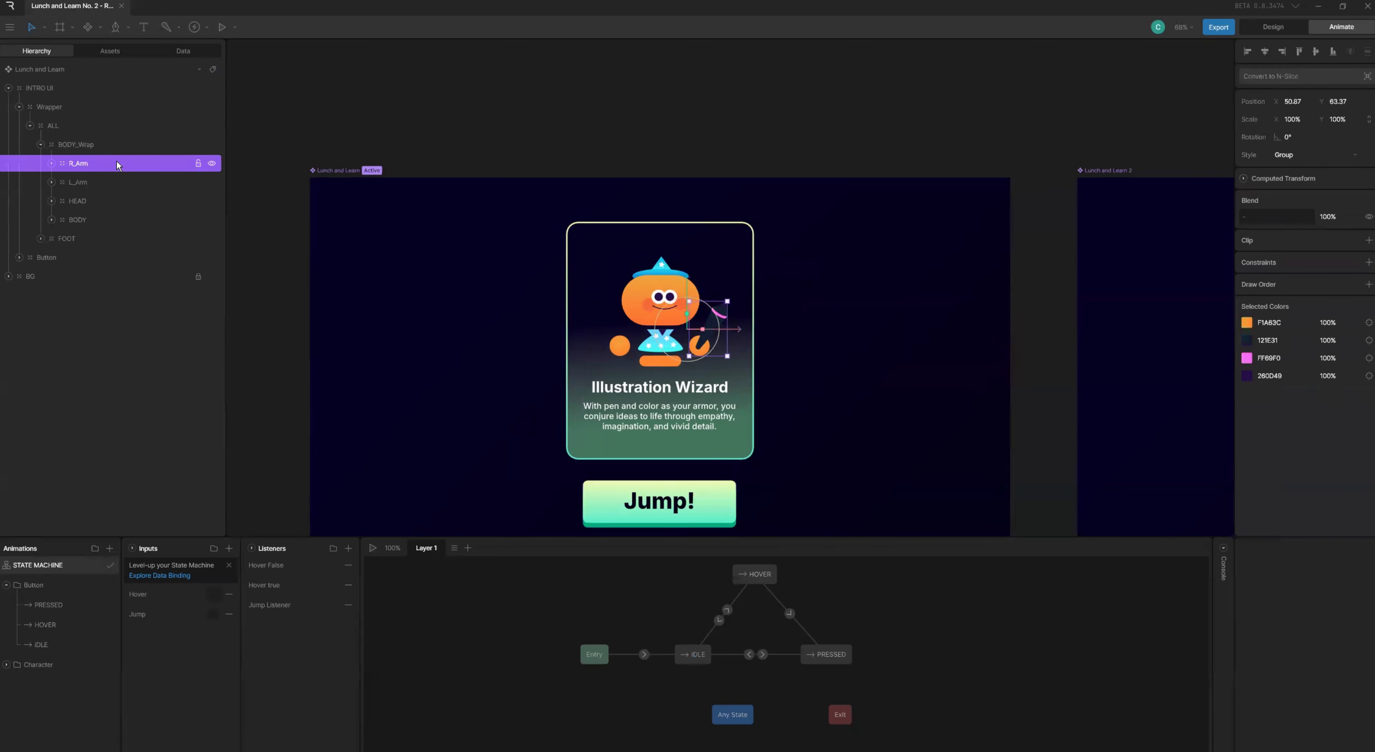
left_click(7, 664)
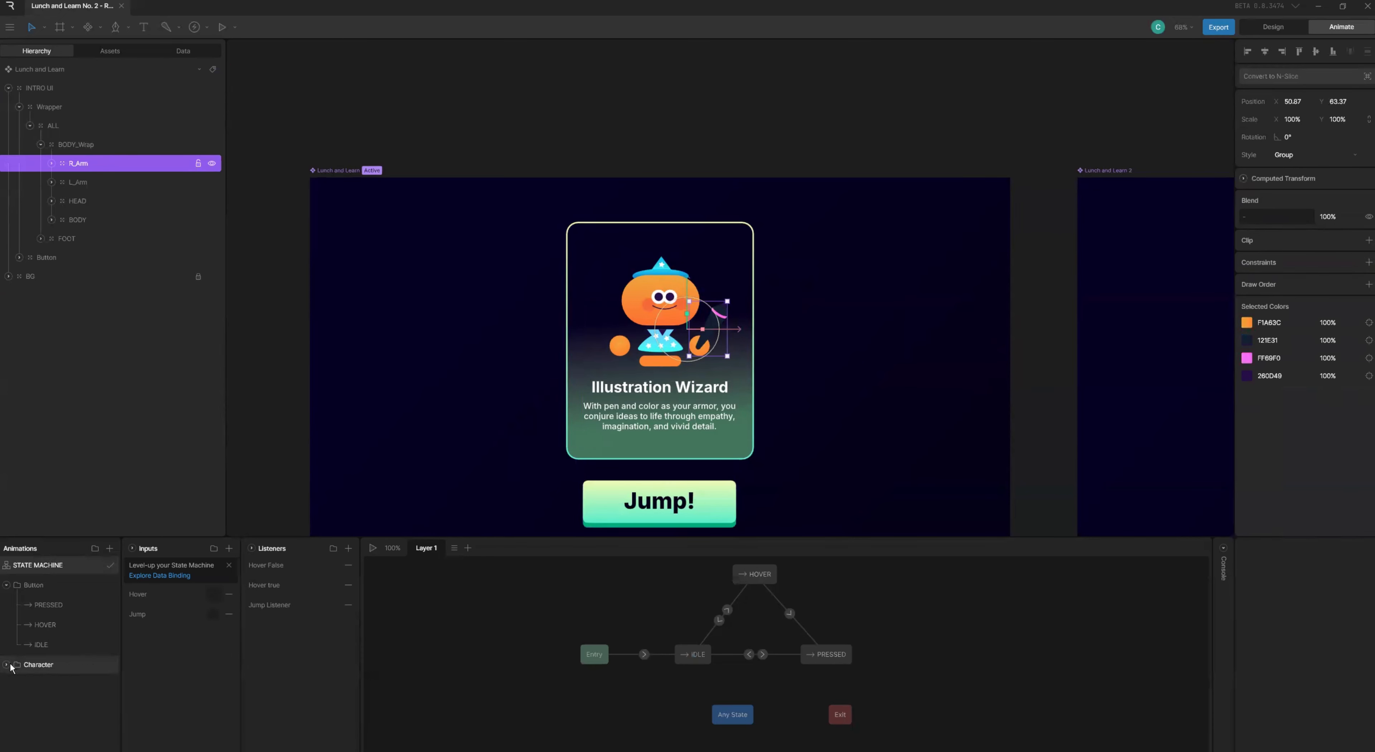
left_click(43, 704)
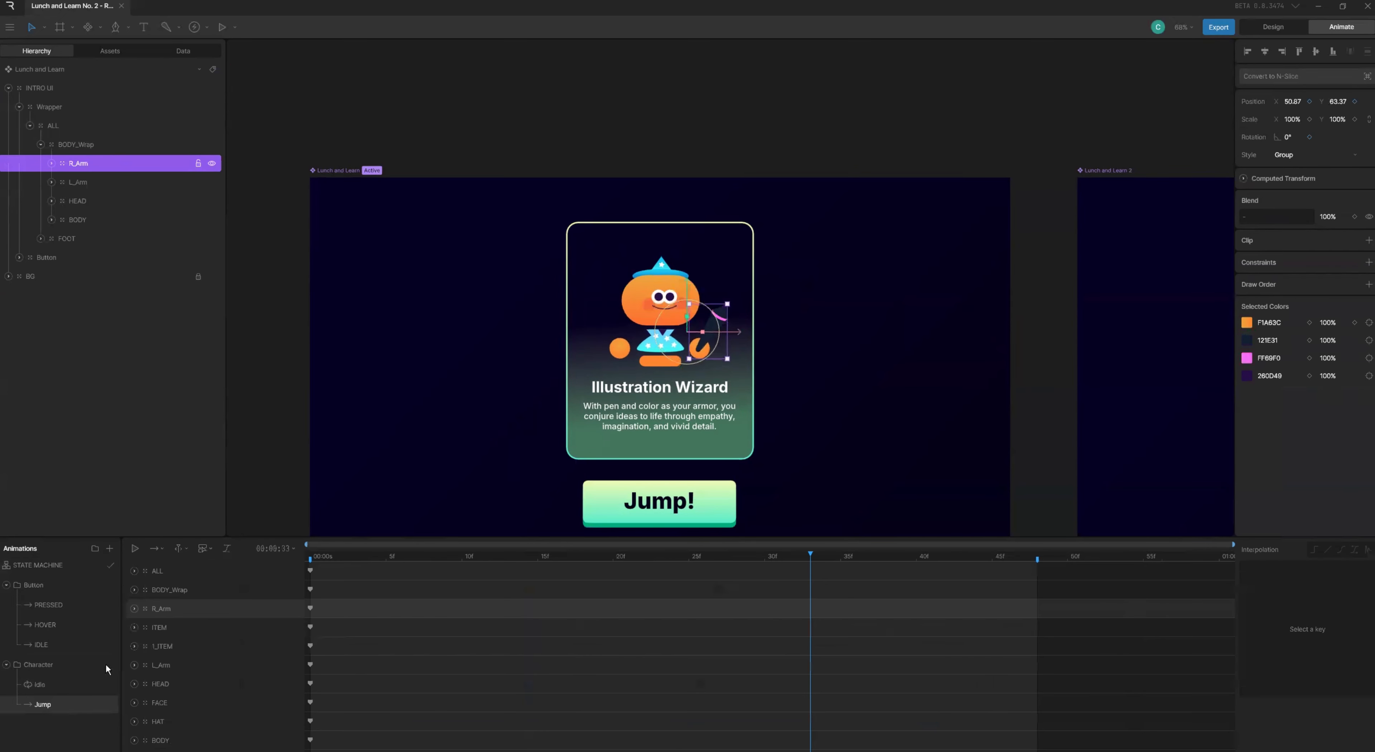
- Reset the Jump timeline to its start and review the Button folder's HOVER, PRESSED and IDLE animations
left_click(310, 557)
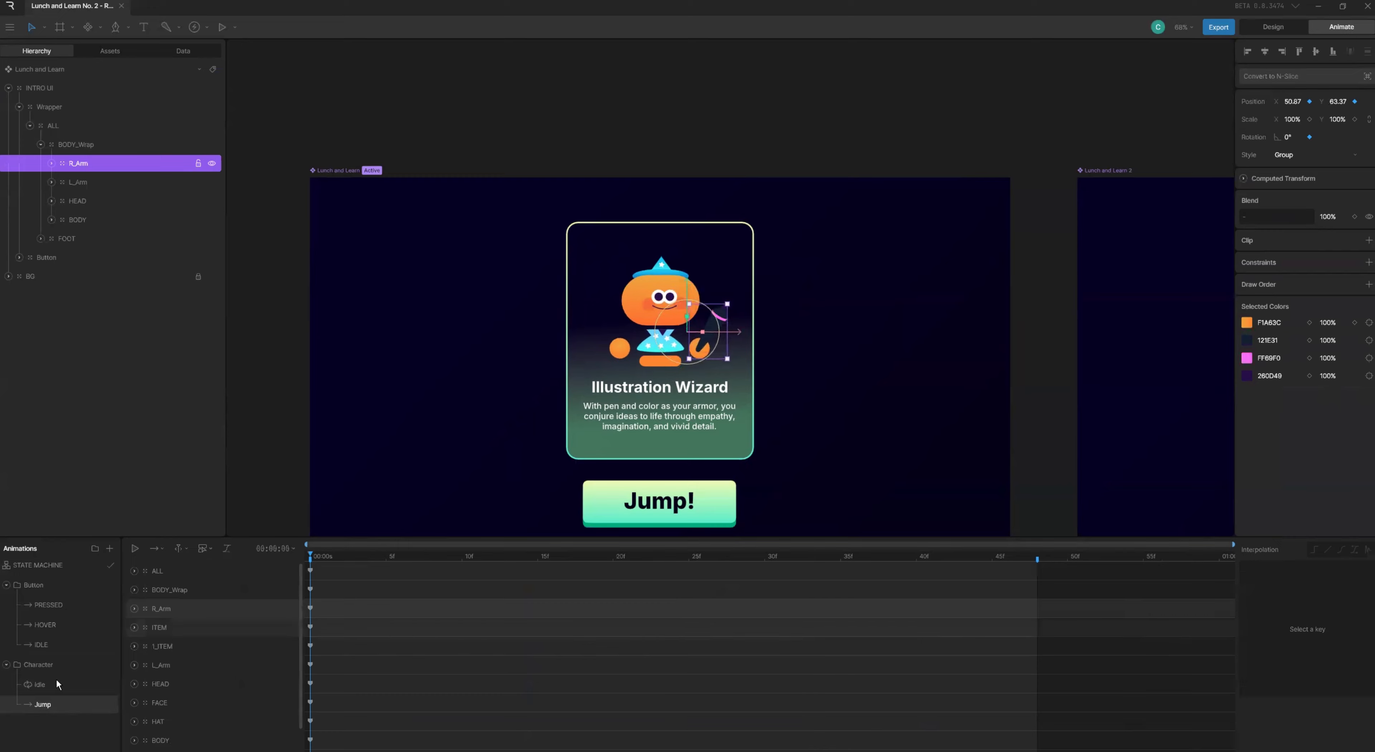
scroll(609, 358, "down", 2)
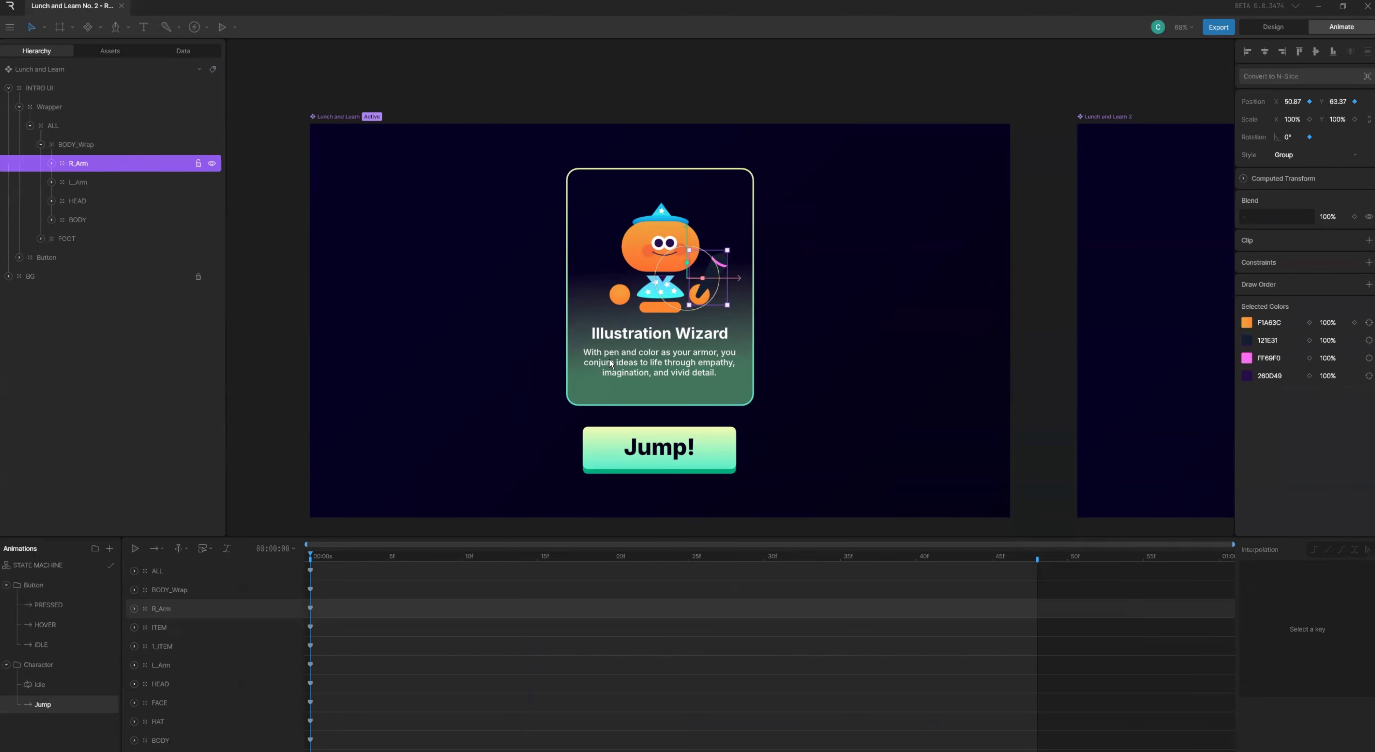
left_click(60, 628)
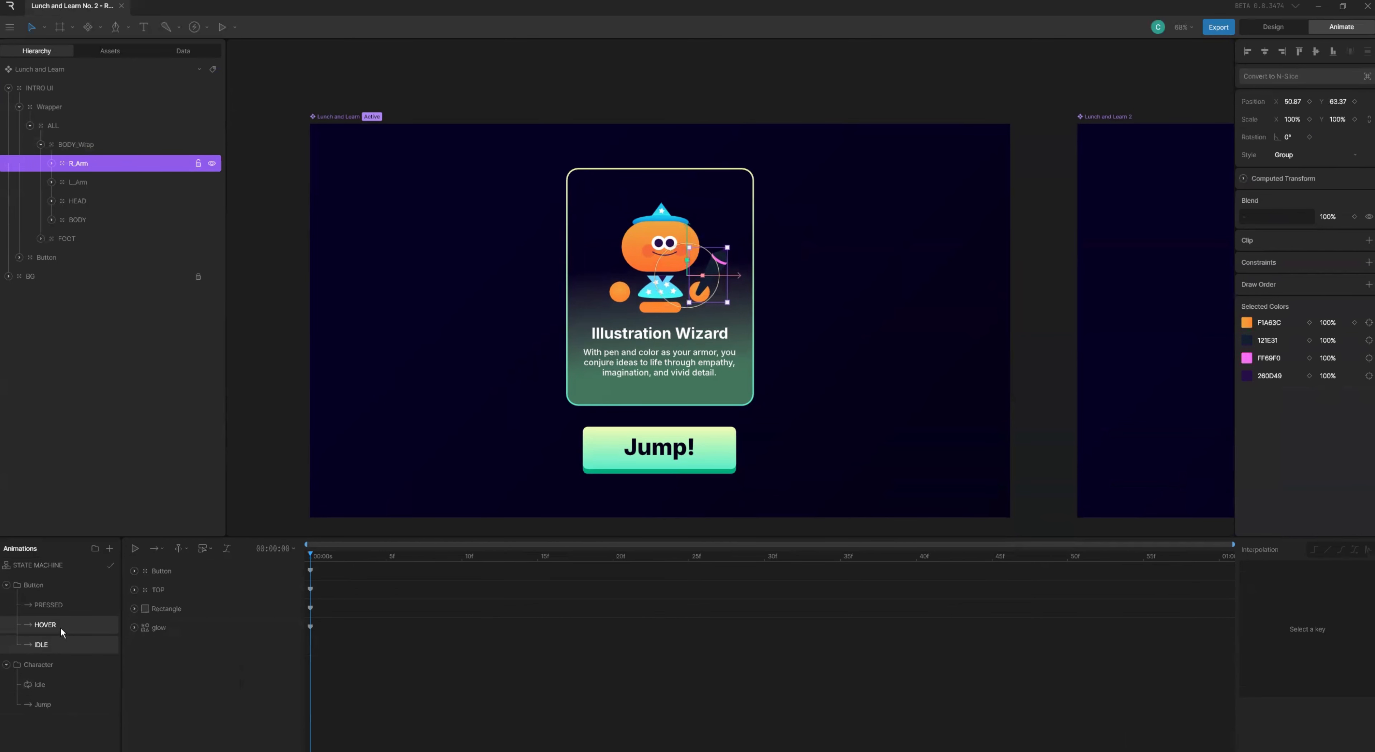
left_click(64, 606)
left_click(70, 644)
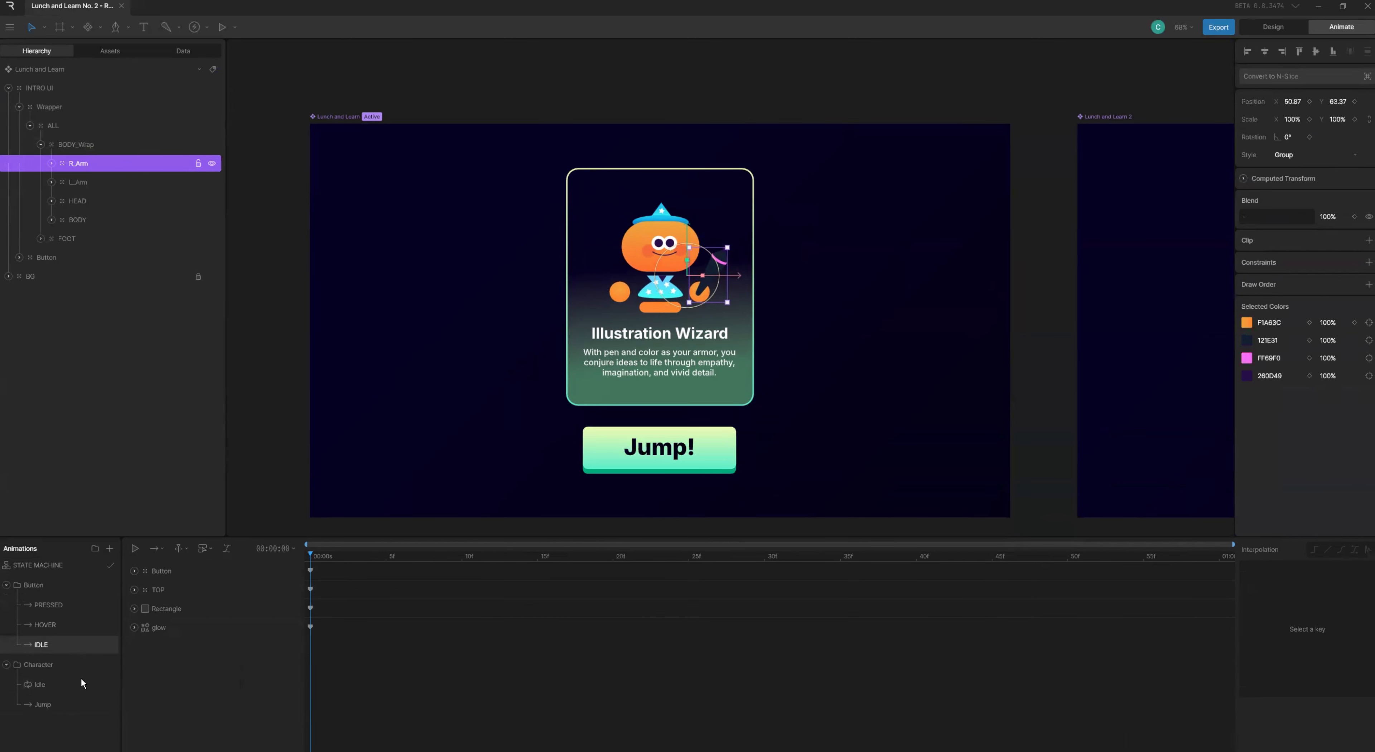
- Open the character's Idle animation and play it to preview the looping motion
left_click(39, 684)
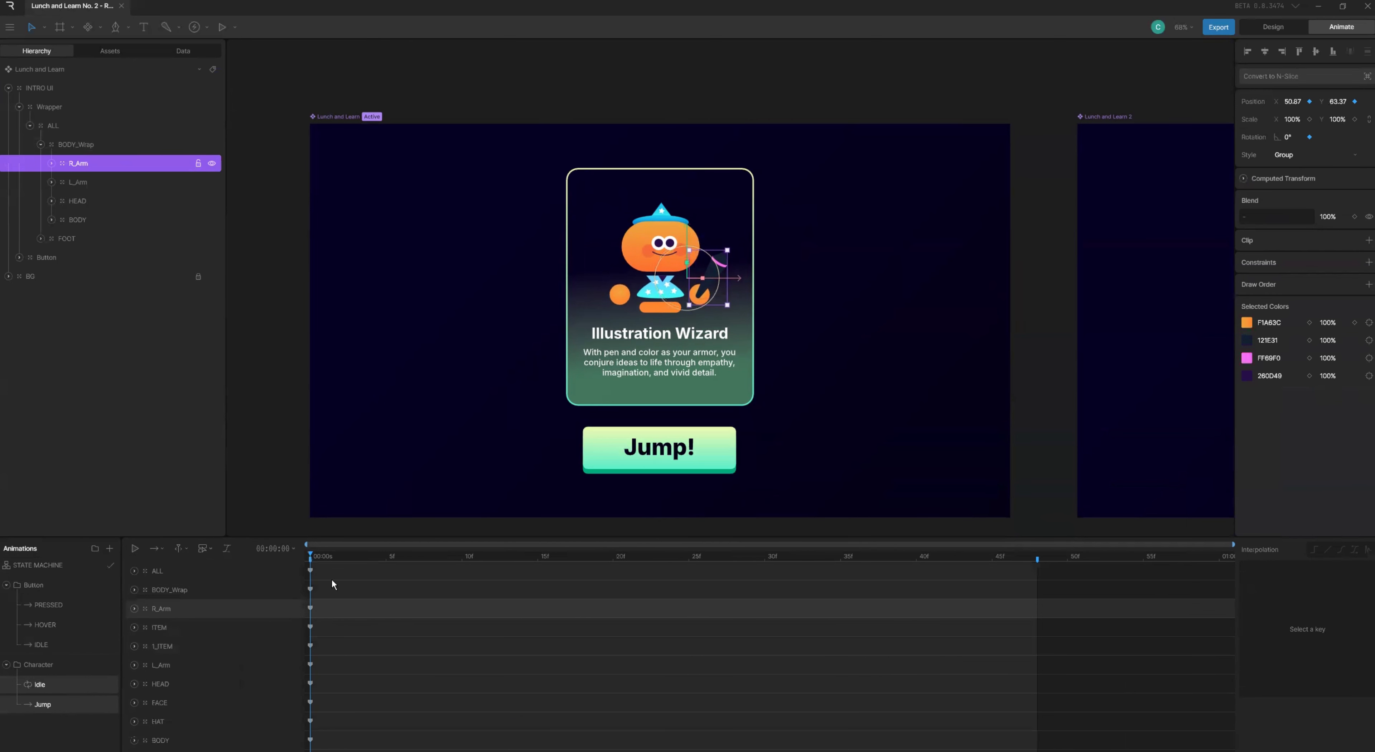
left_click(135, 702)
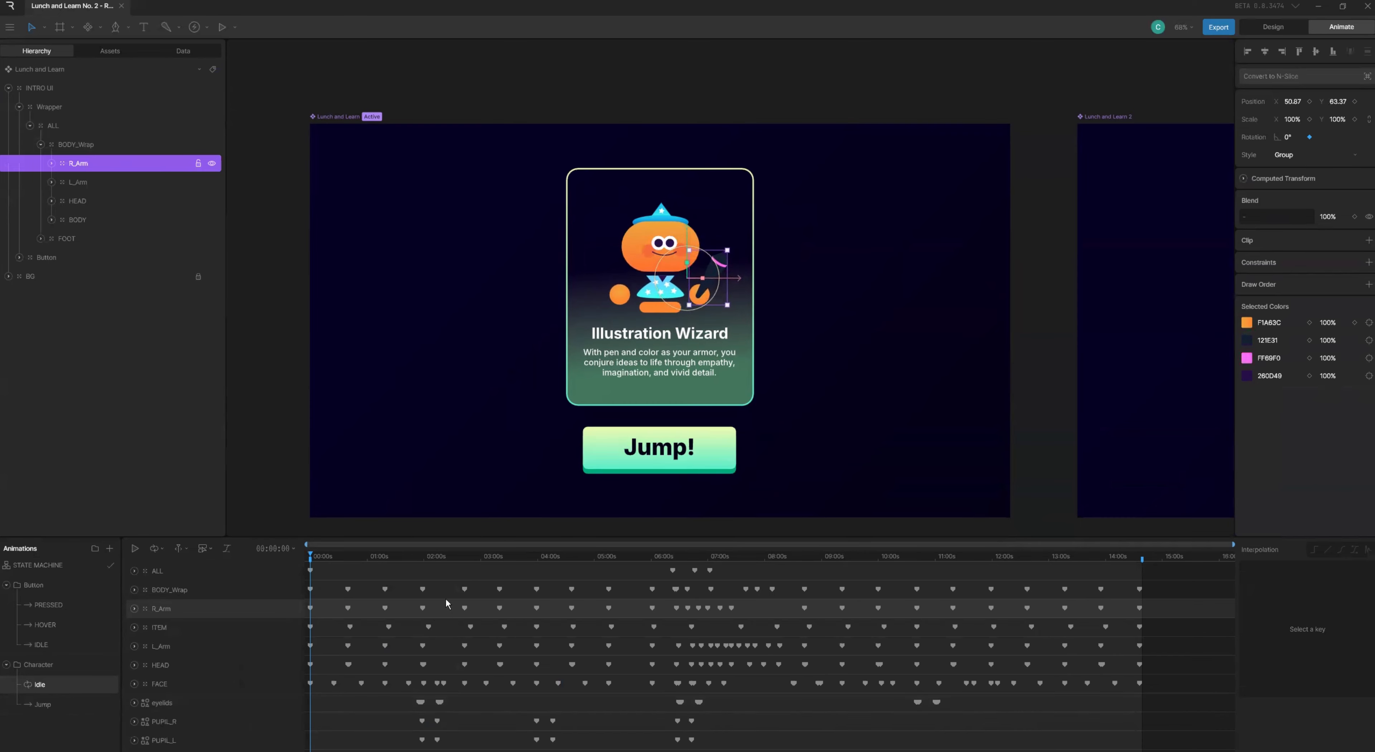
key("space")
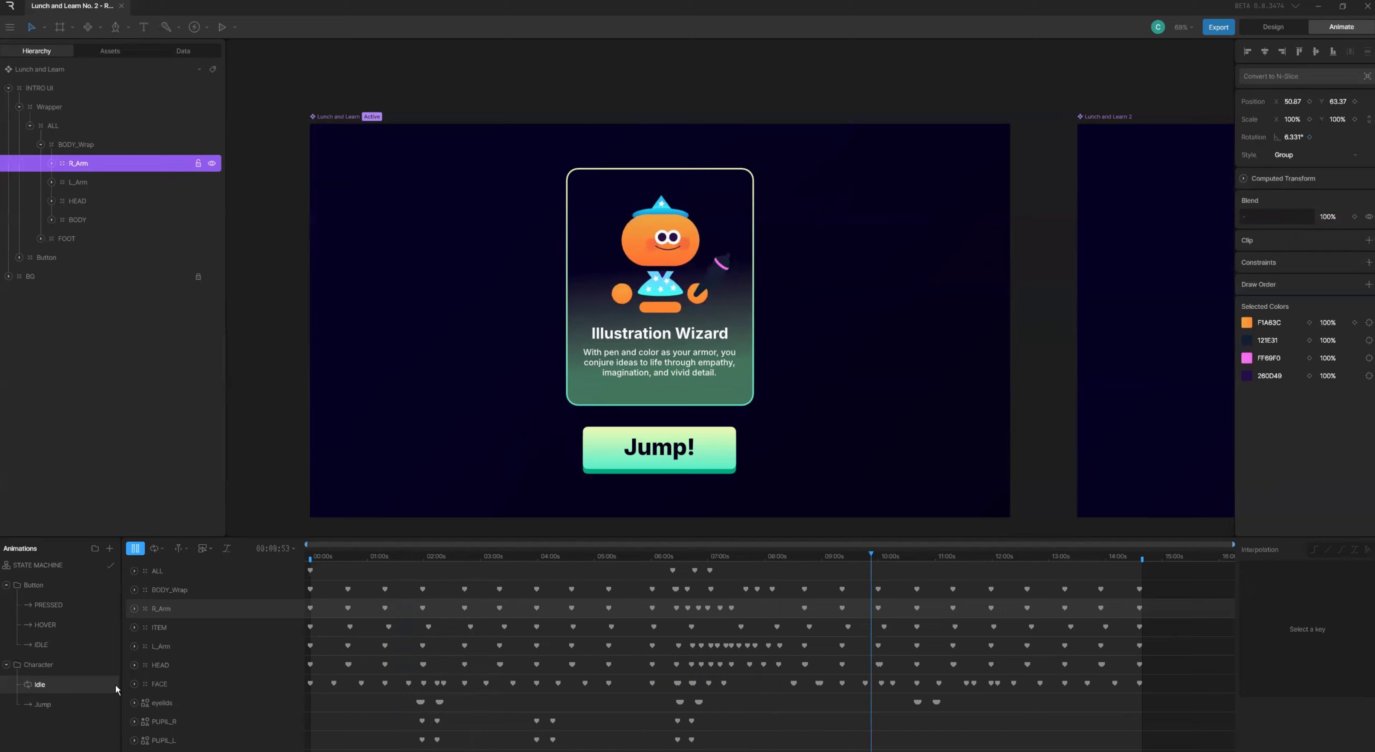
- Open the character's Jump animation, select the BODY group and place the playhead at frame 5
left_click(70, 699)
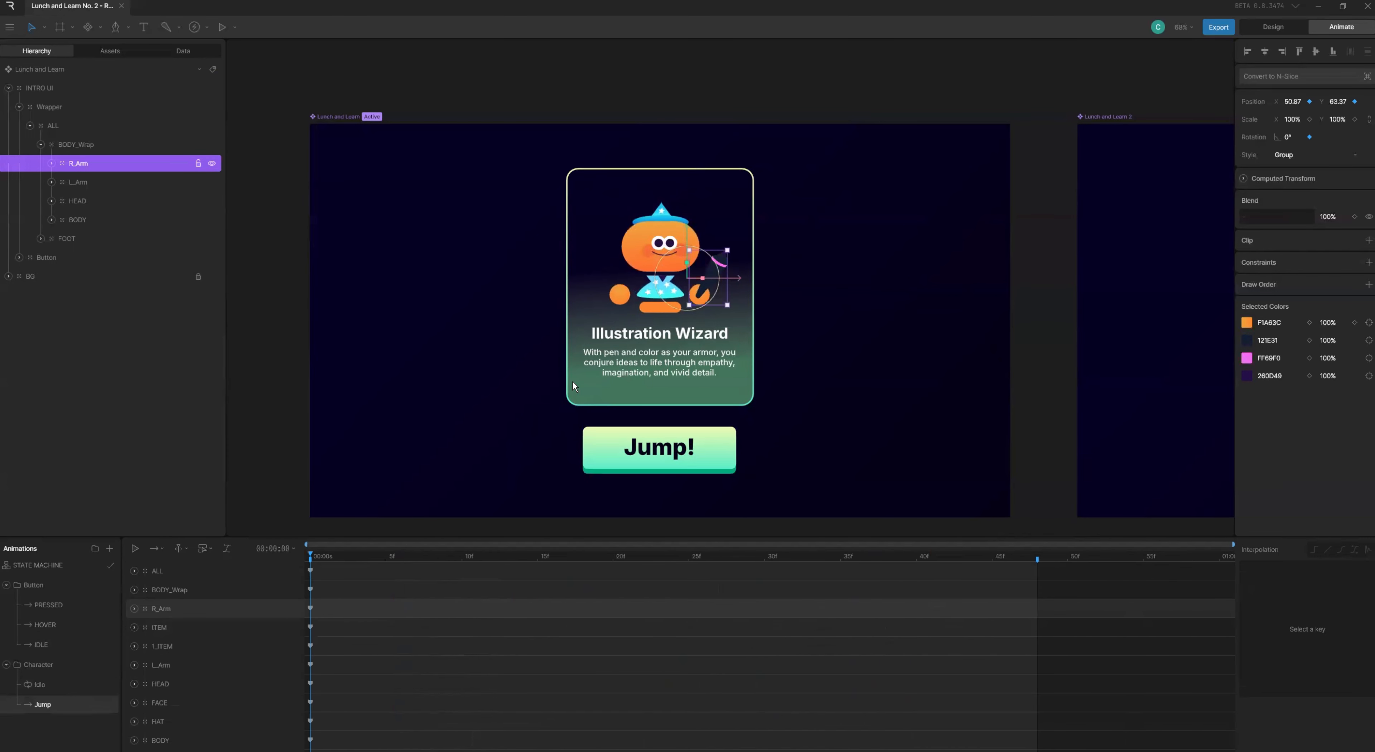
scroll(665, 247, "up", 4)
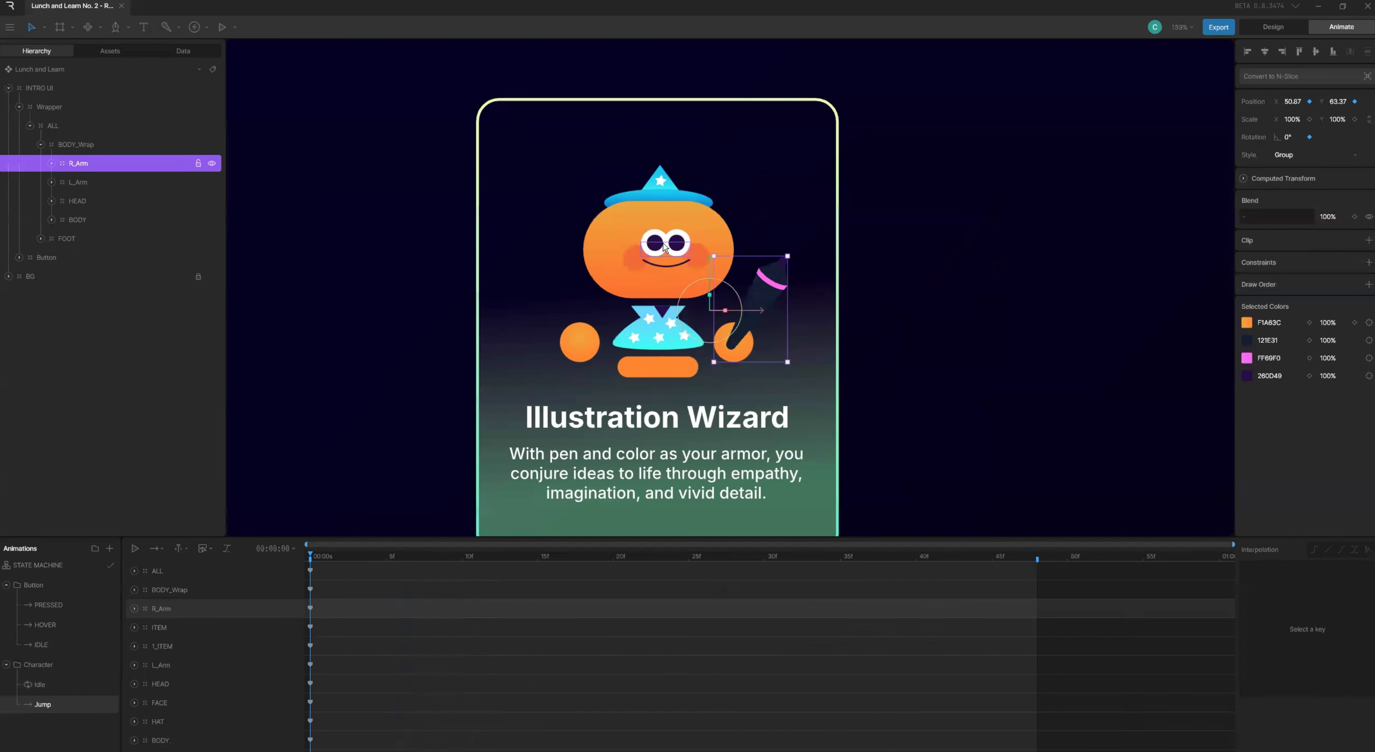
left_click(660, 216)
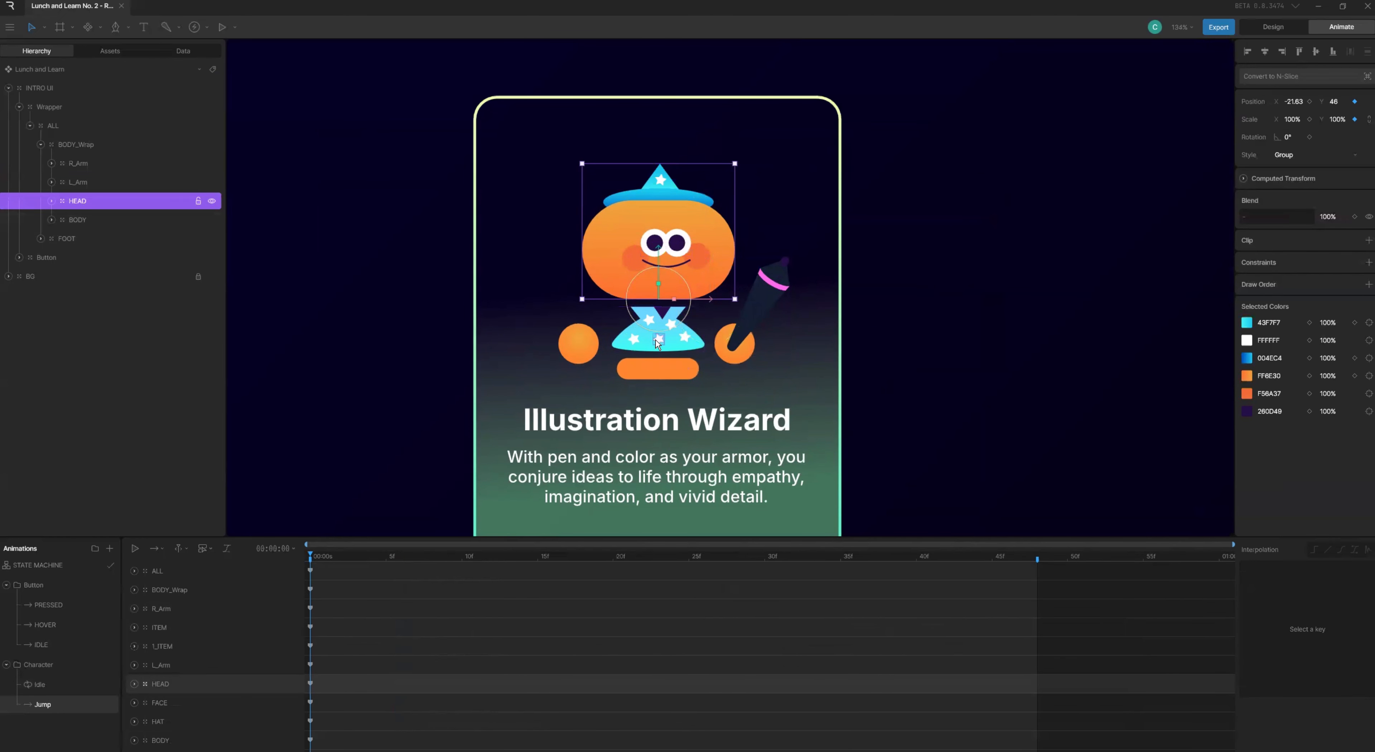
scroll(656, 340, "up", 2)
left_click(646, 344)
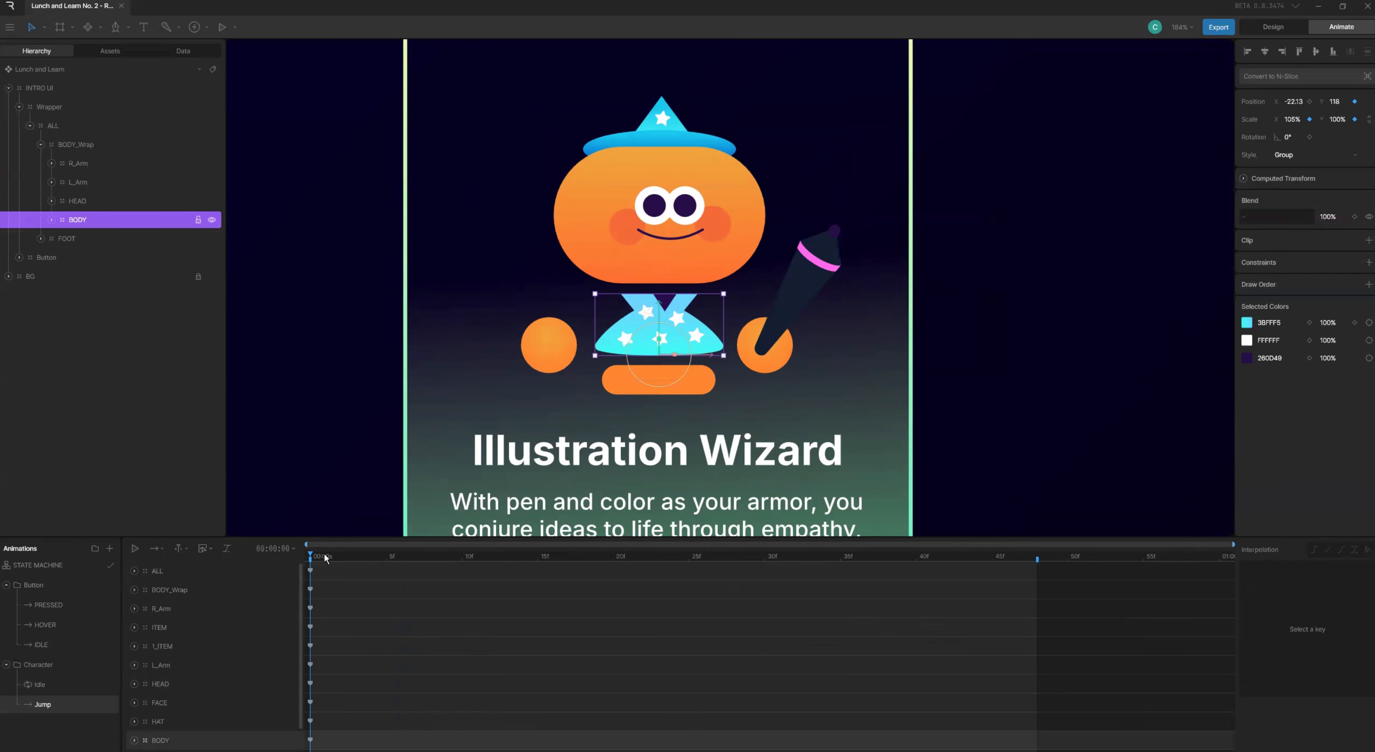
left_click_drag(347, 559, 386, 557)
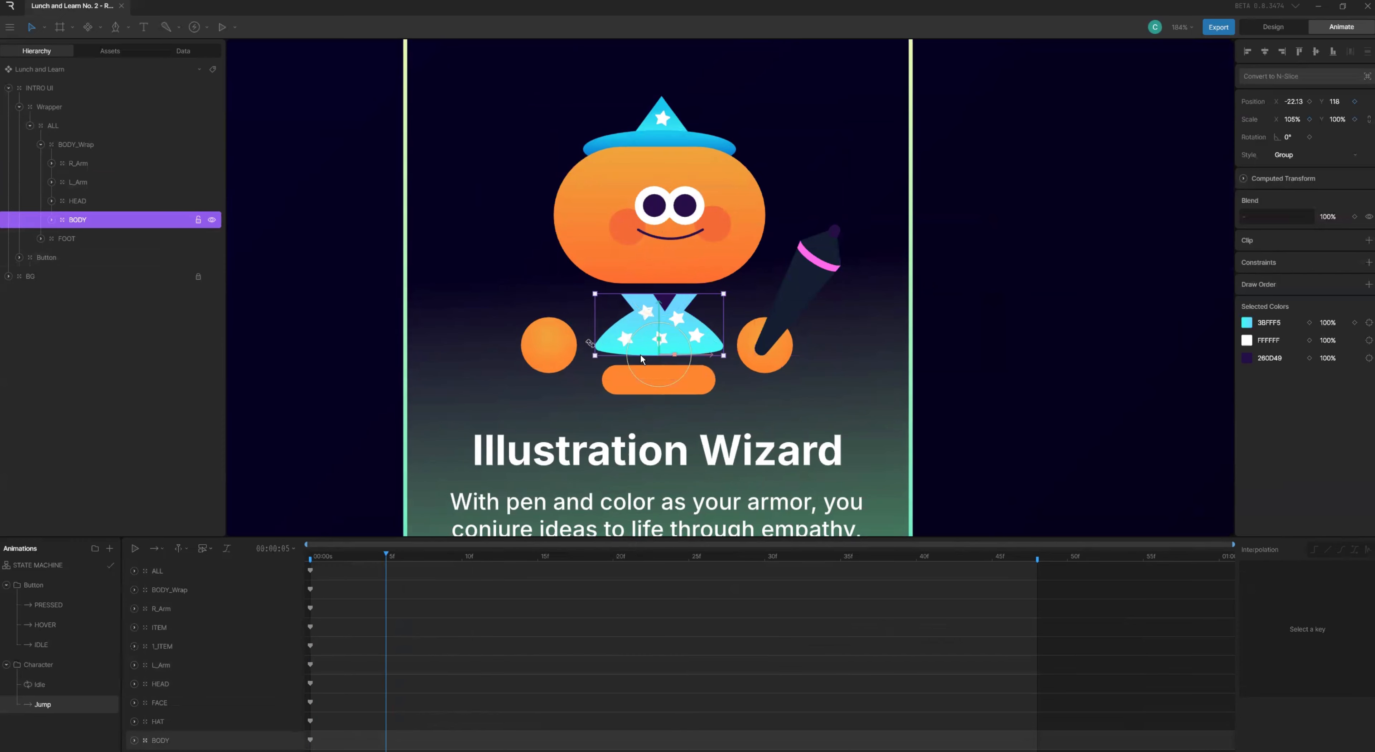
- Lower the BODY_Wrap group to X 38, Y 7 at frame 5 of the Jump animation
scroll(641, 359, "up", 3)
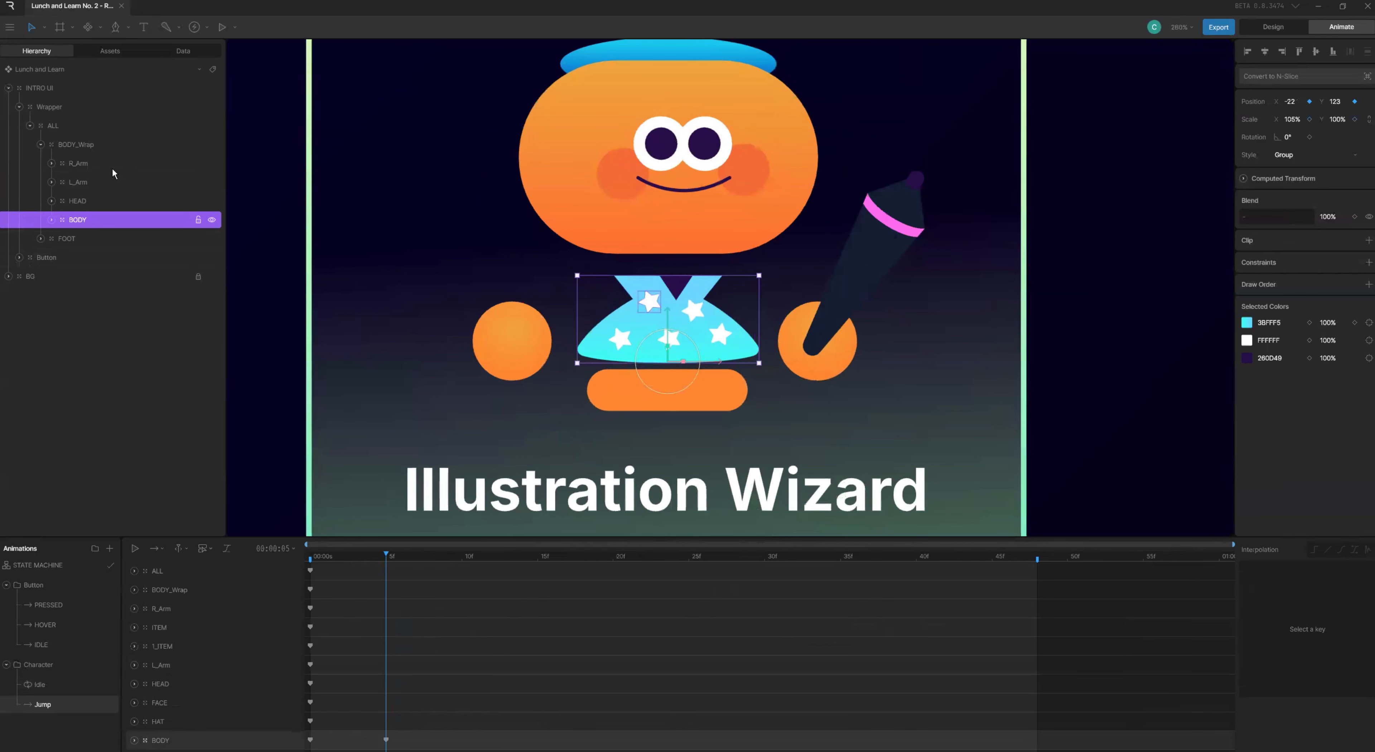
left_click(38, 149)
left_click(40, 145)
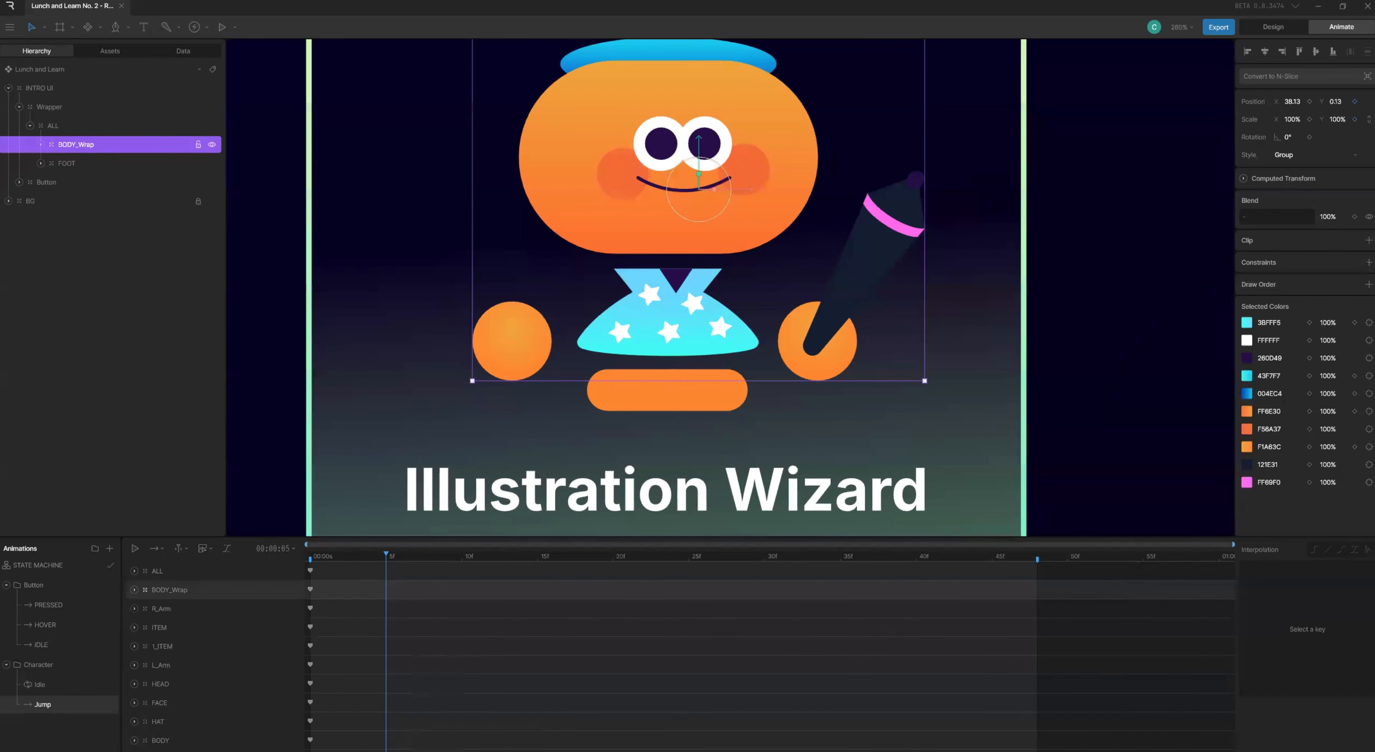
left_click_drag(698, 153, 699, 163)
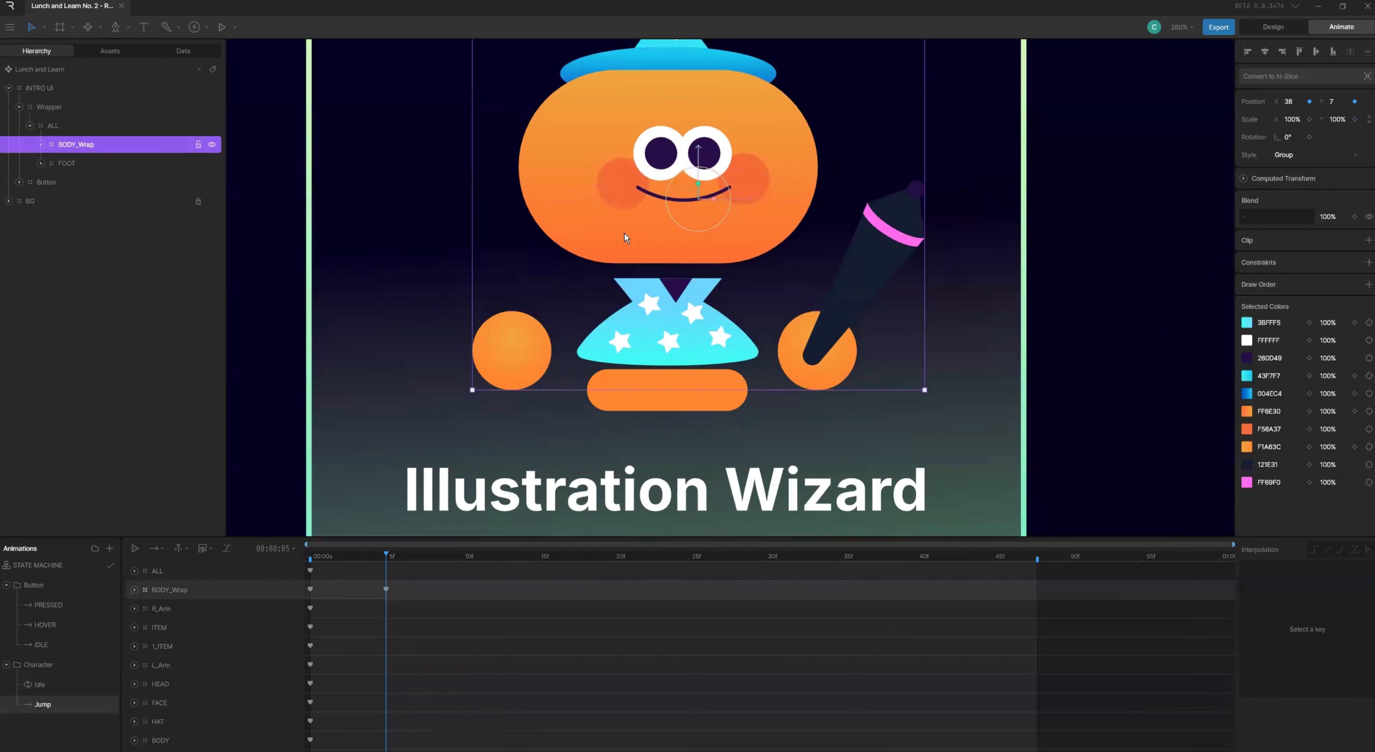
- At frame 5, rotate the R_Arm group clockwise toward the body and set the L_Arm group's rotation to -12°
left_click(40, 145)
left_click(85, 165)
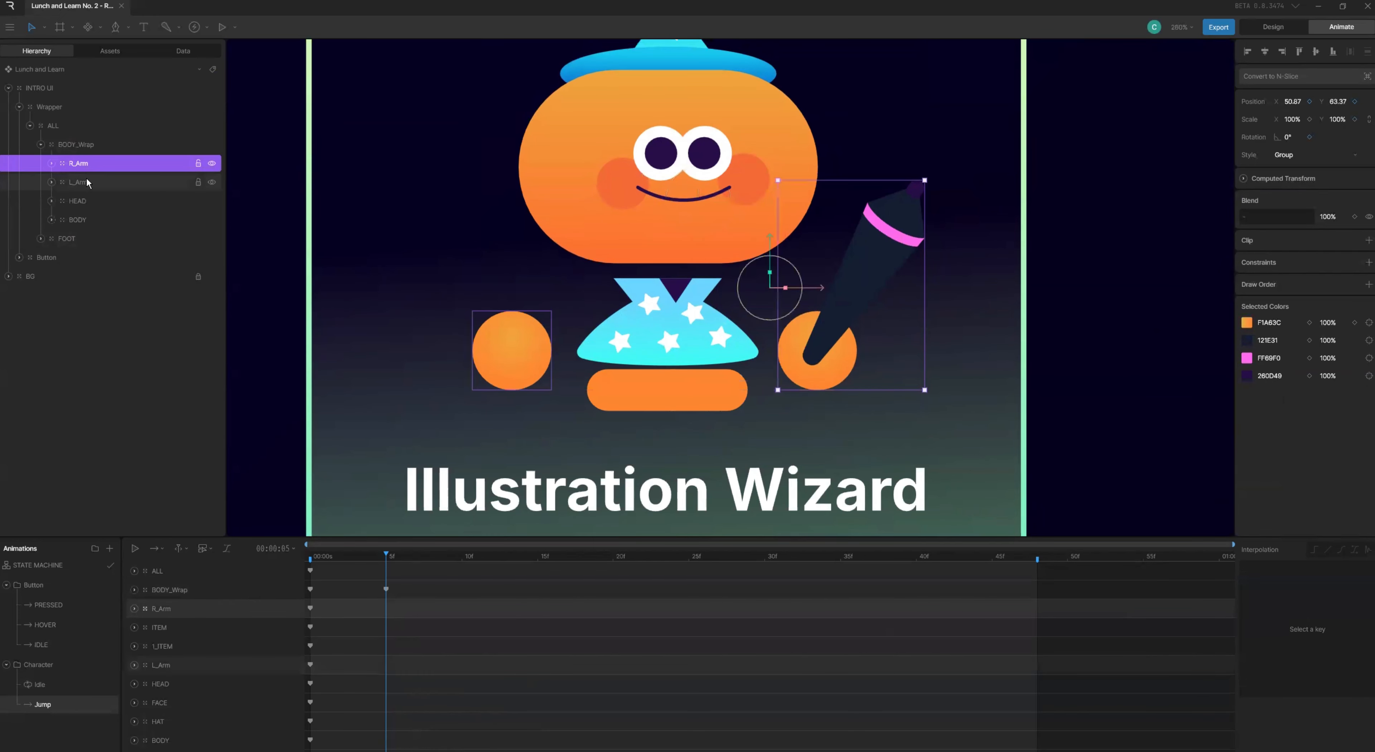
left_click(87, 181)
left_click(86, 164)
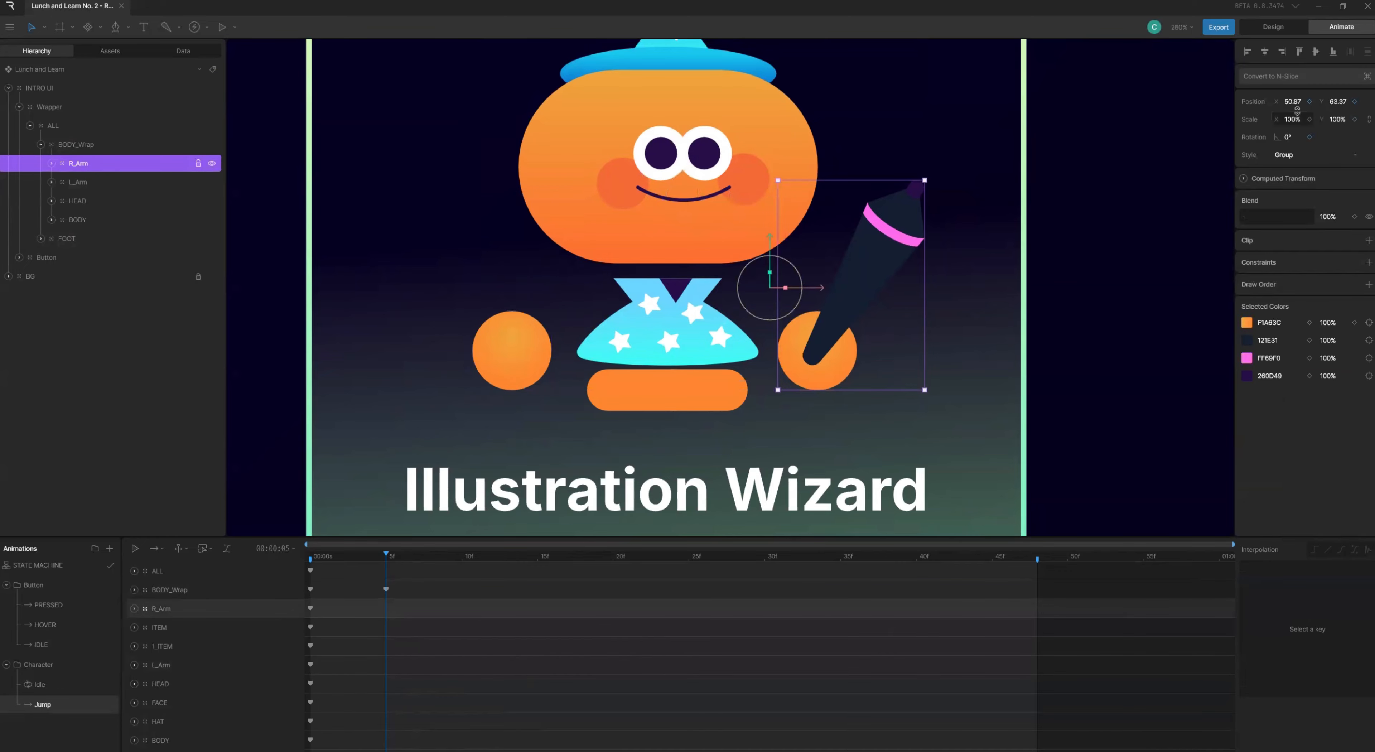
left_click_drag(1296, 136, 1313, 136)
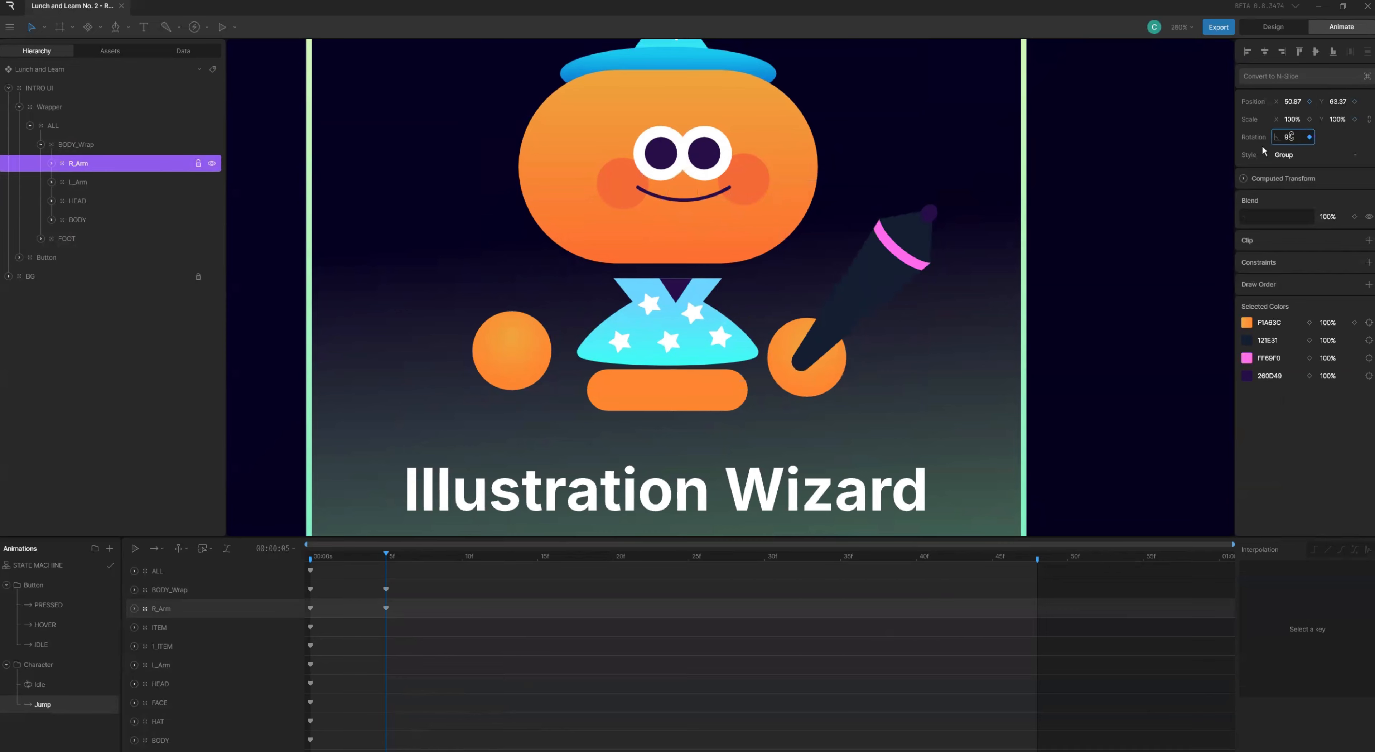
left_click(127, 186)
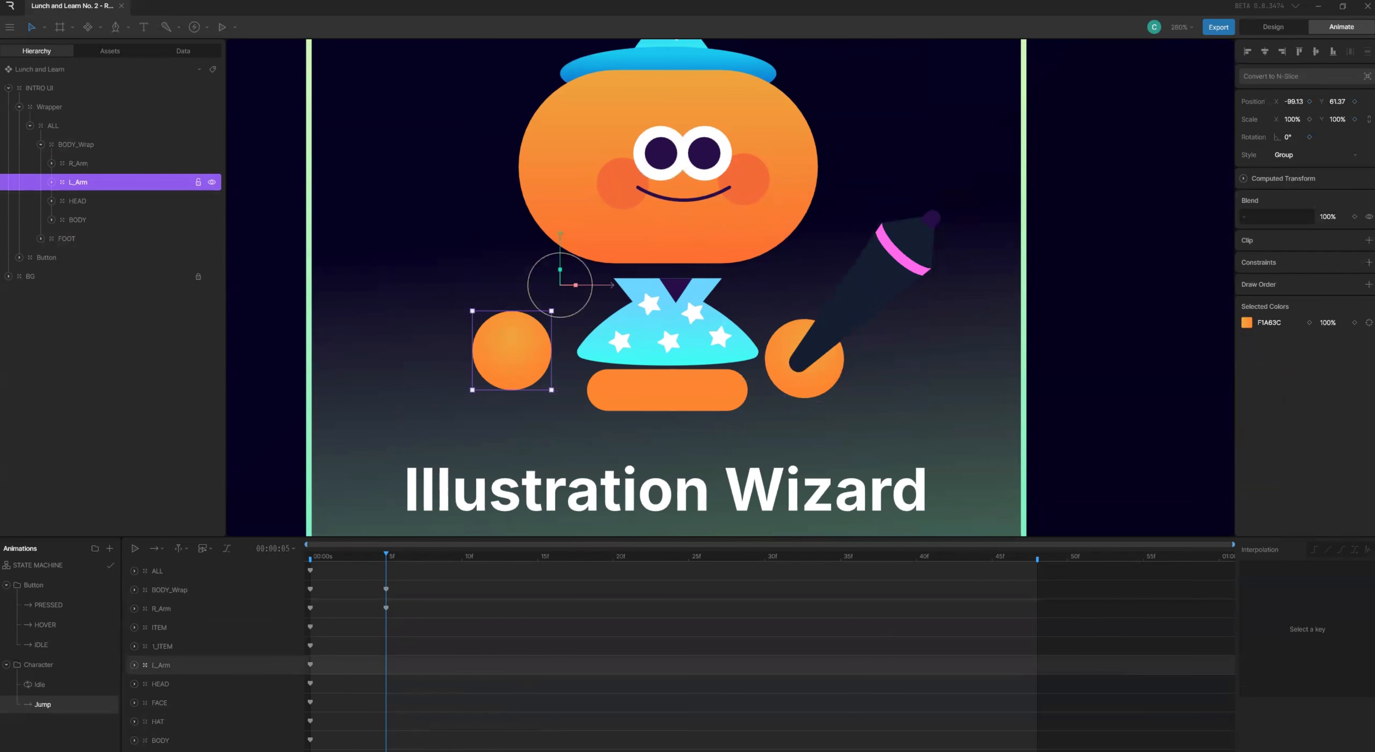
mouse_move(1295, 137)
left_mouse_down()
mouse_move(1314, 139)
mouse_move(1282, 154)
left_mouse_up()
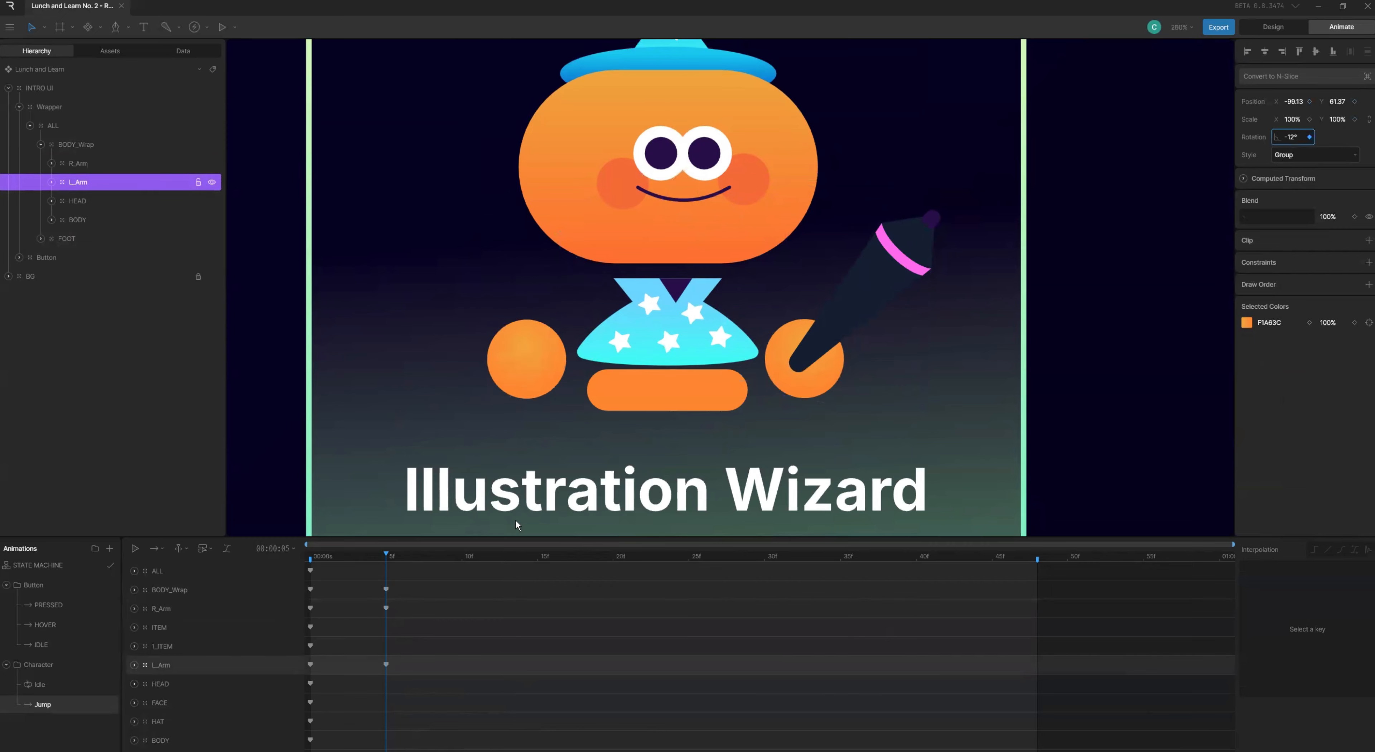
- Select the whole ALL group and key its position at frame 5 as the start of the jump
left_click_drag(388, 555, 553, 556)
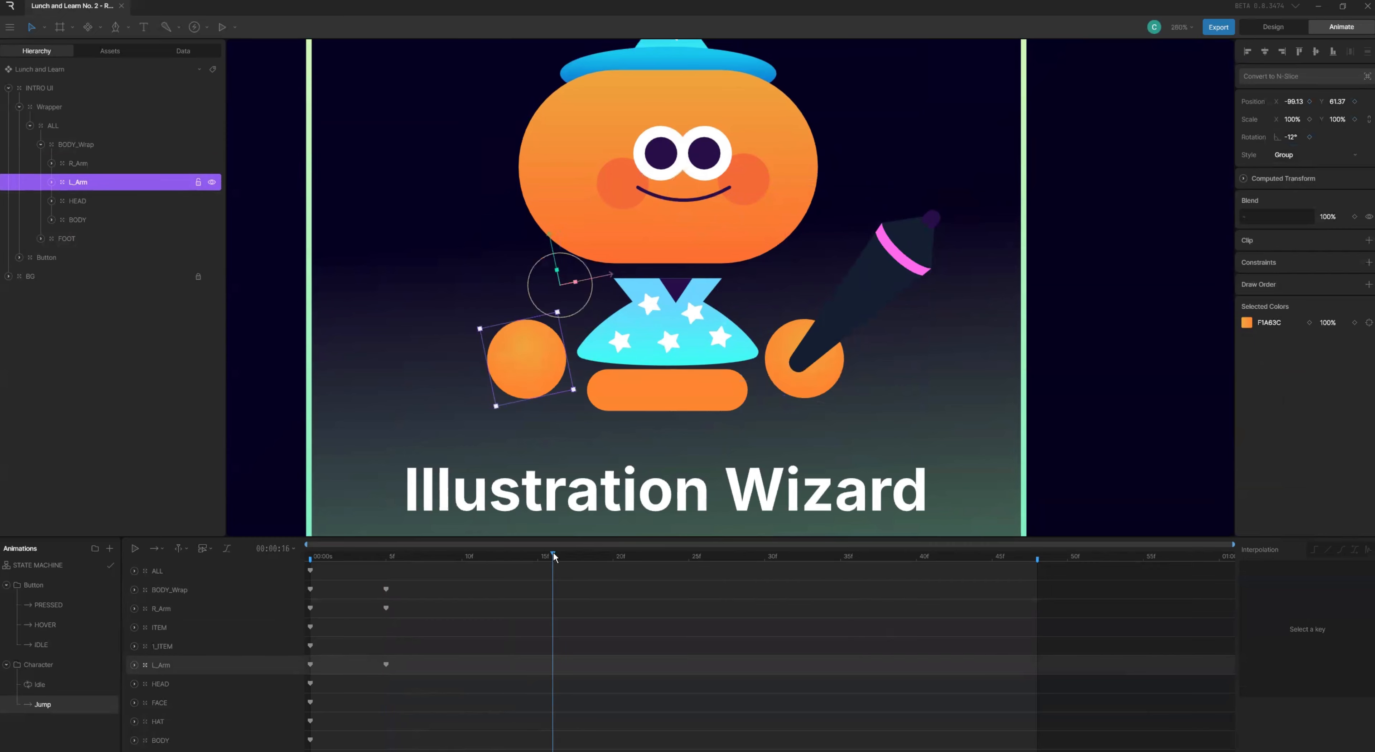
left_click(83, 126)
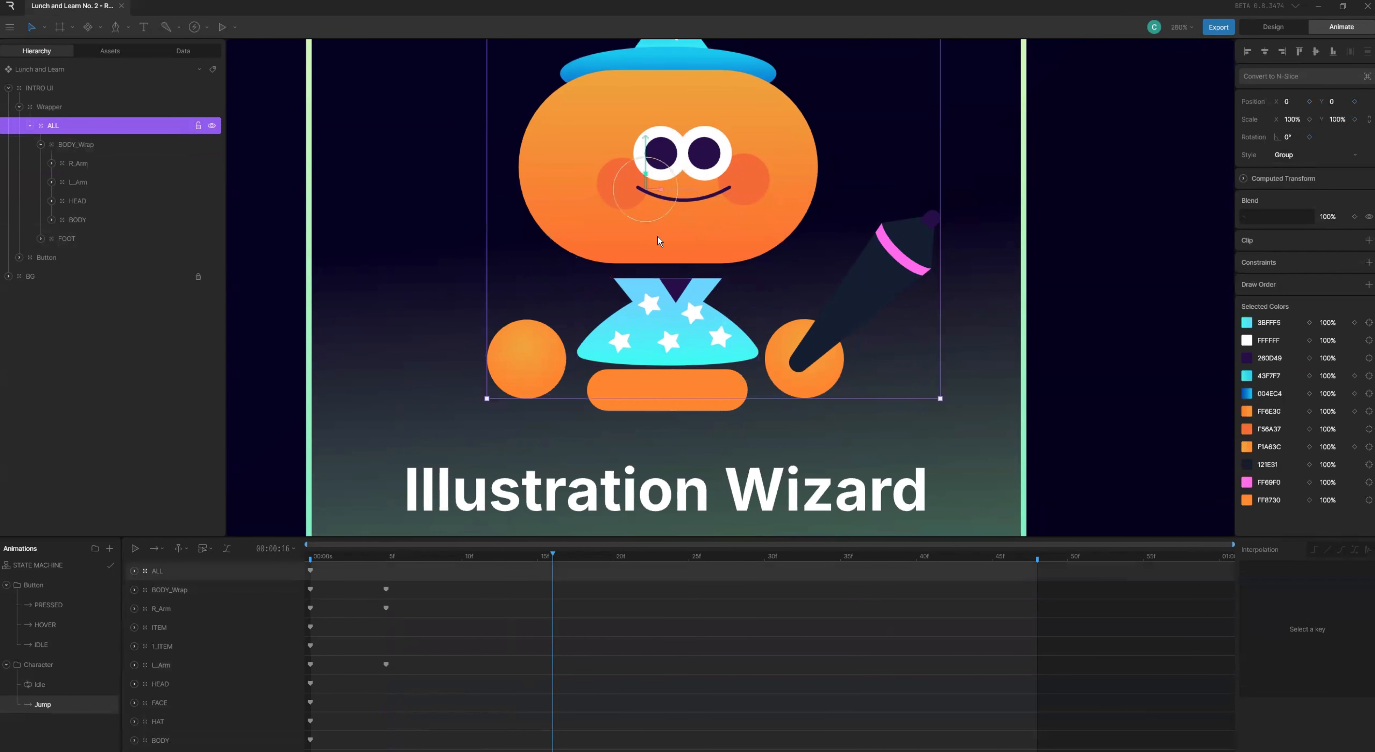
scroll(660, 241, "down", 2)
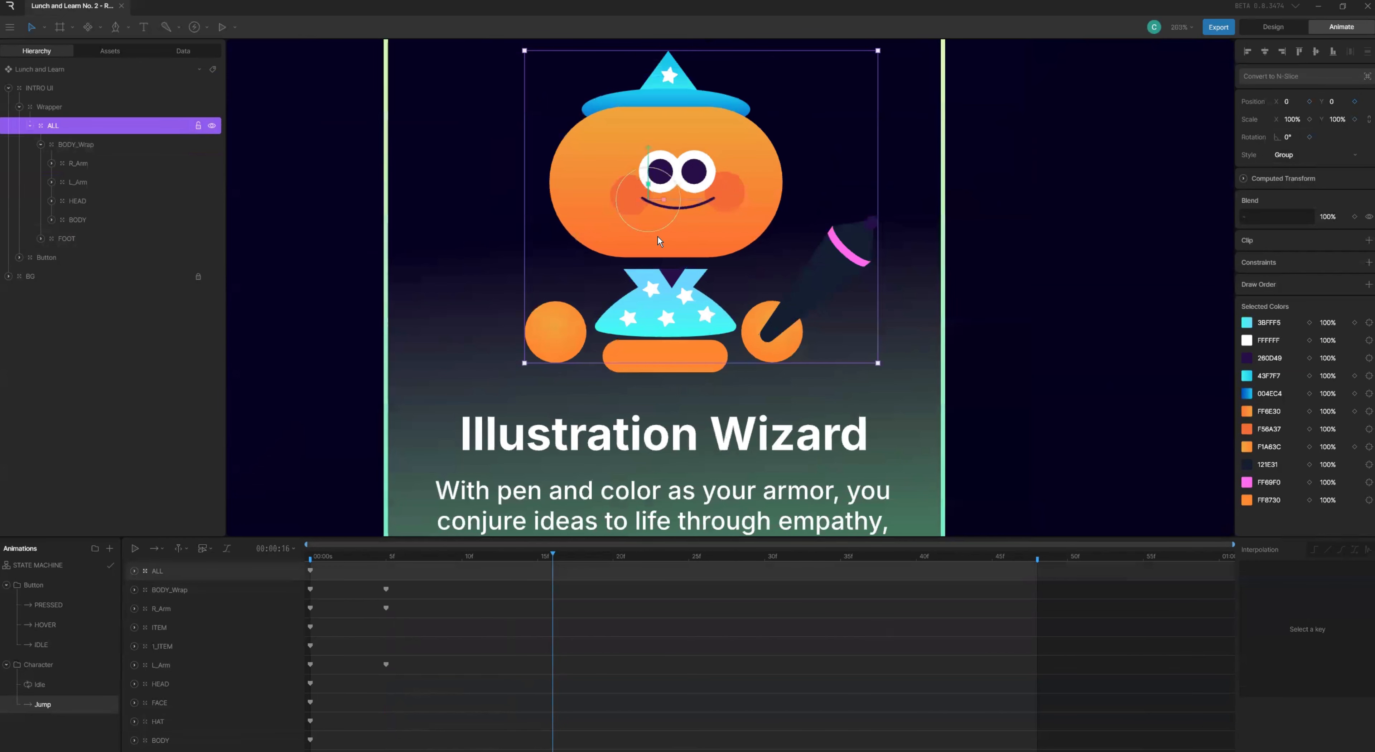
left_click(385, 557)
- Raise the ALL group to a Y position of -108 at frame 20 for the peak of the jump
left_click_drag(569, 556, 613, 556)
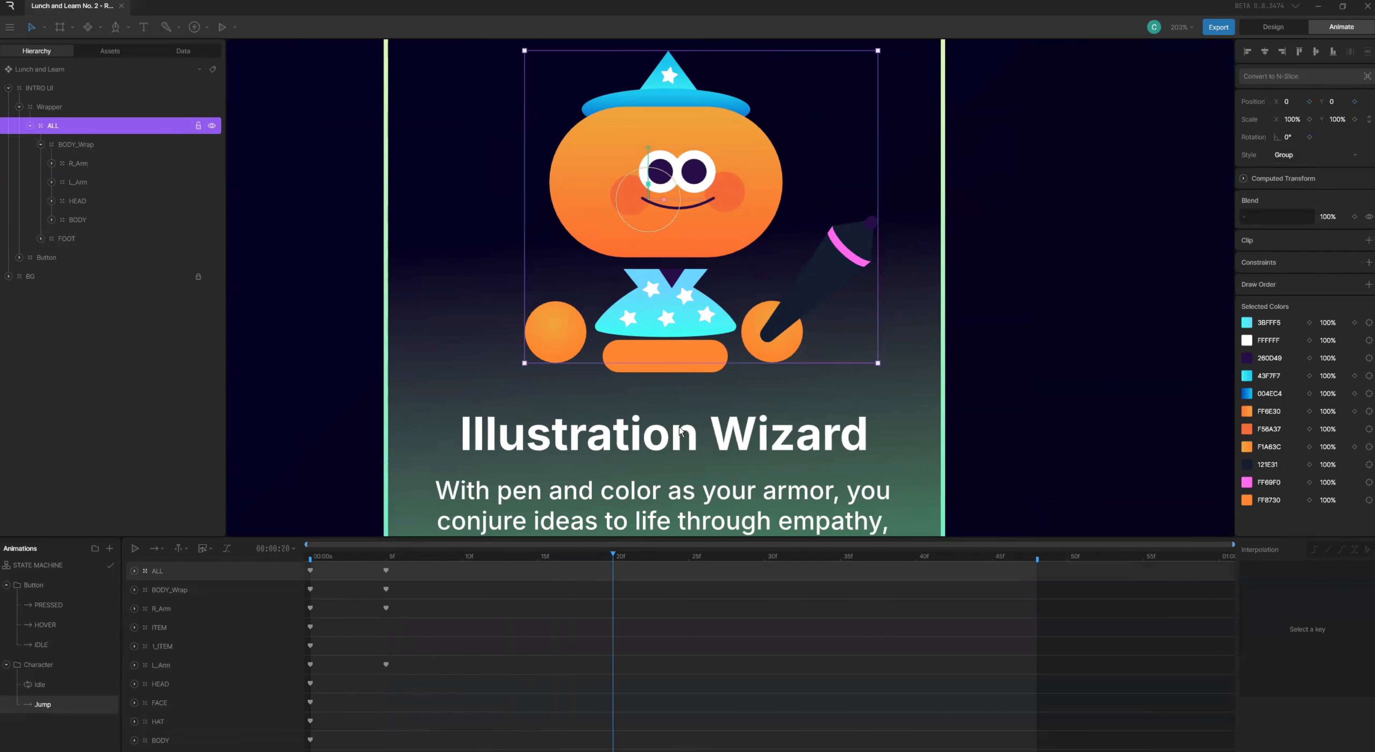
scroll(679, 430, "up", 2)
left_click_drag(646, 207, 642, 89)
left_click_drag(615, 175, 584, 326)
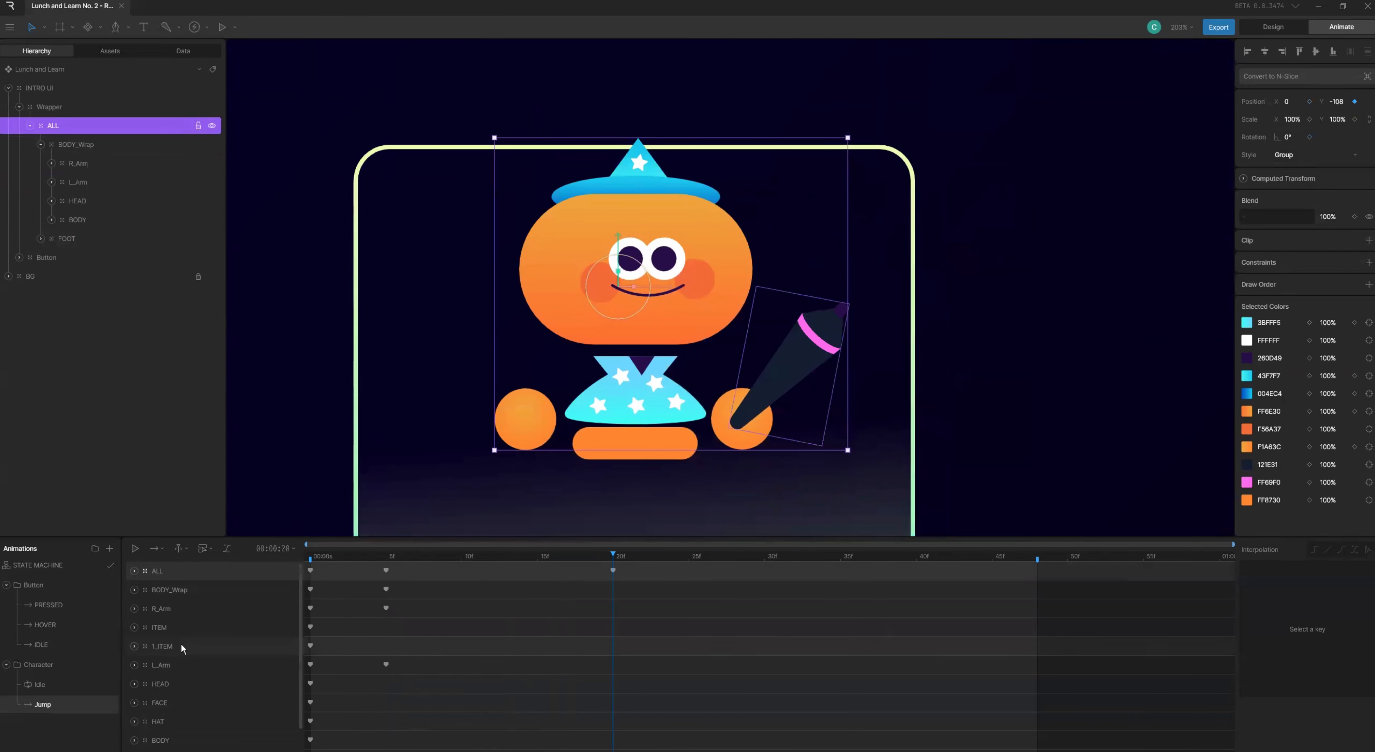
scroll(740, 308, "down", 2)
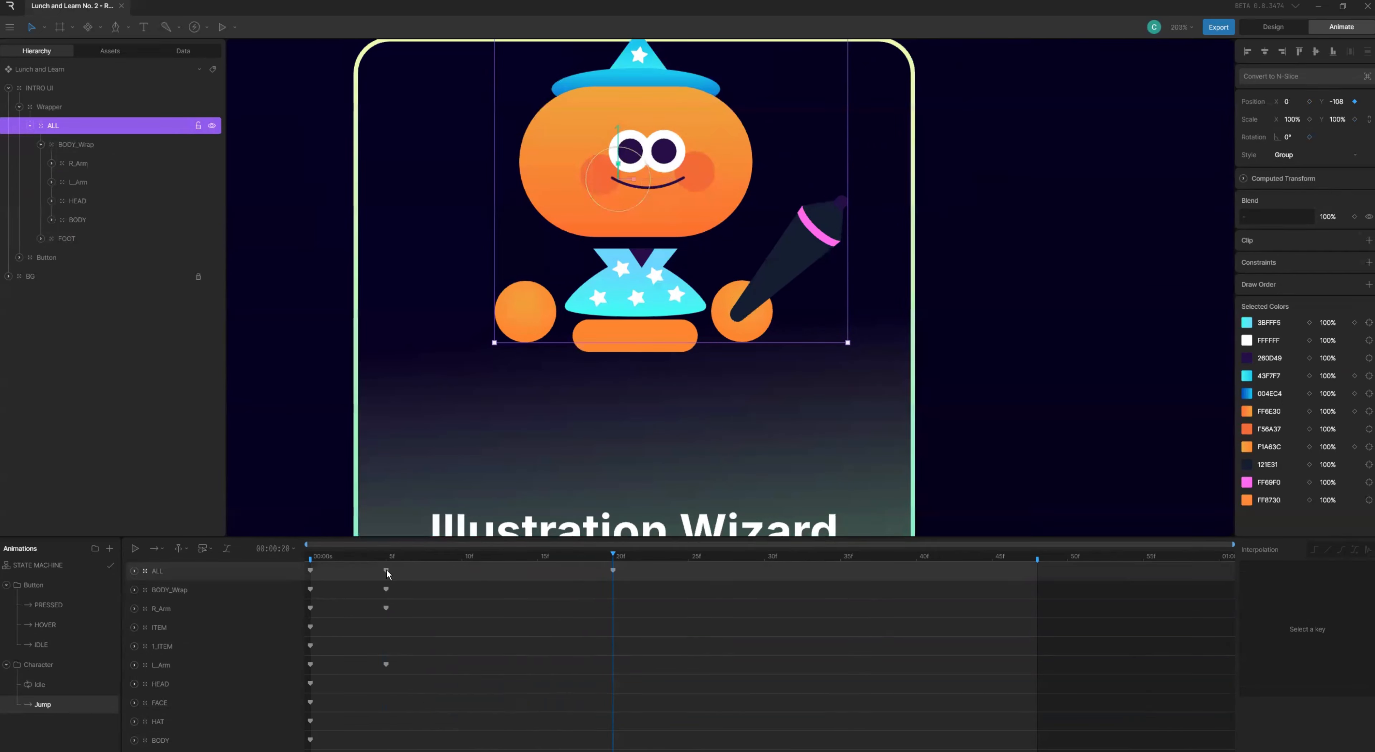
- Try to rotate the HEAD group slightly clockwise at frame 5
left_click(94, 203)
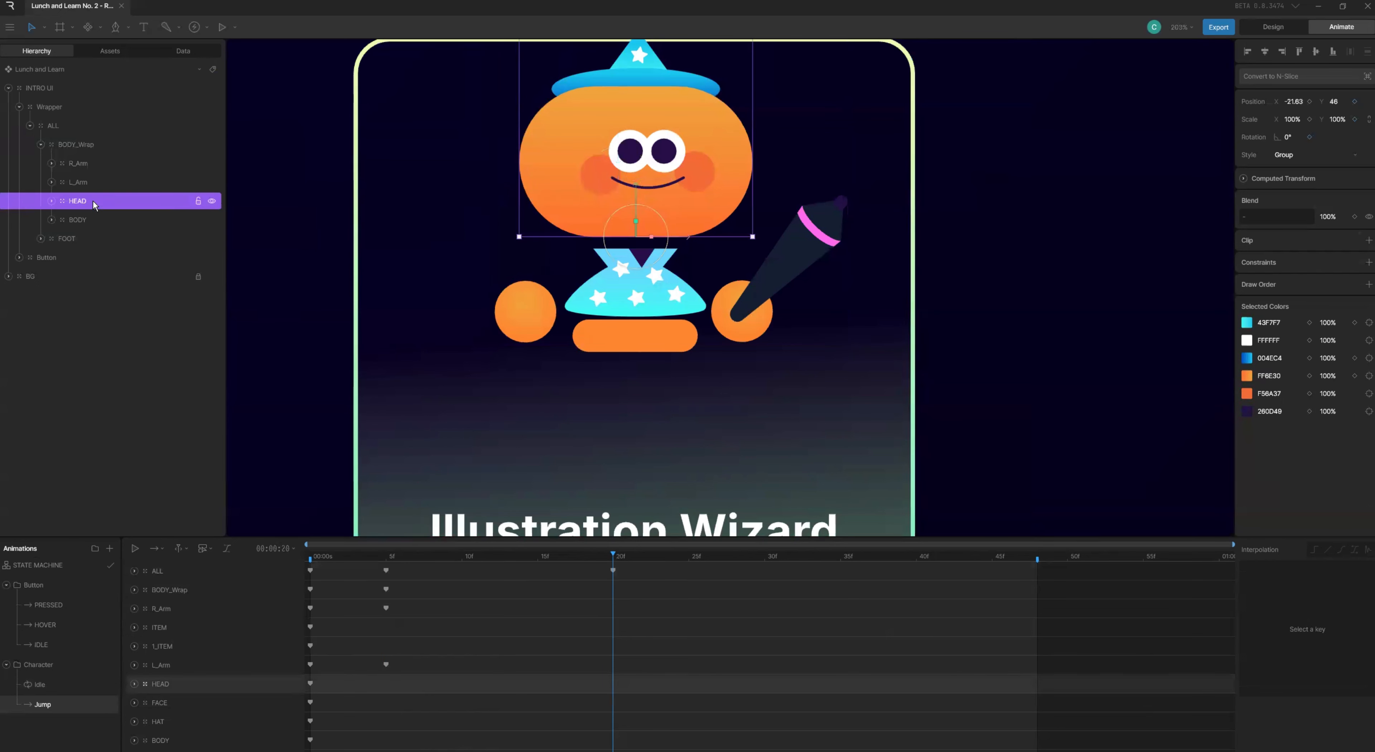
left_click(386, 557)
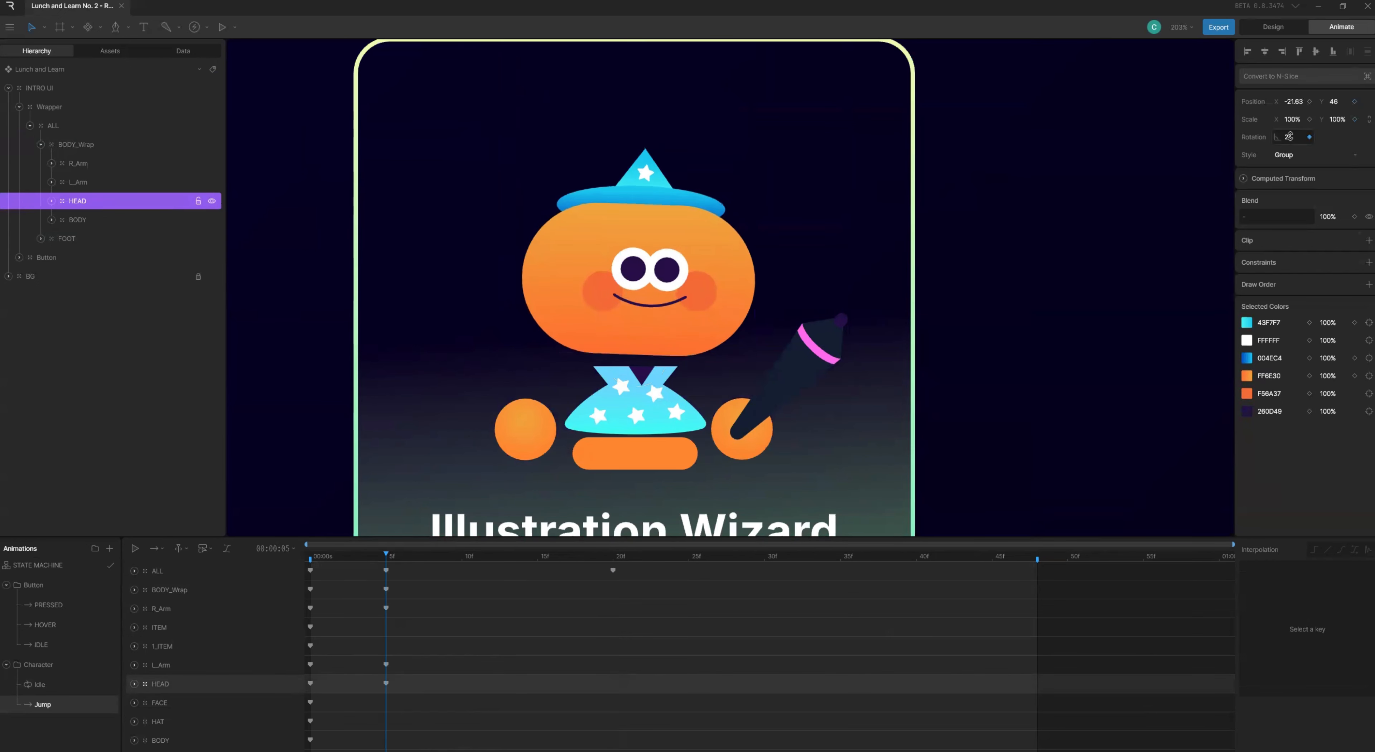
left_click(448, 570)
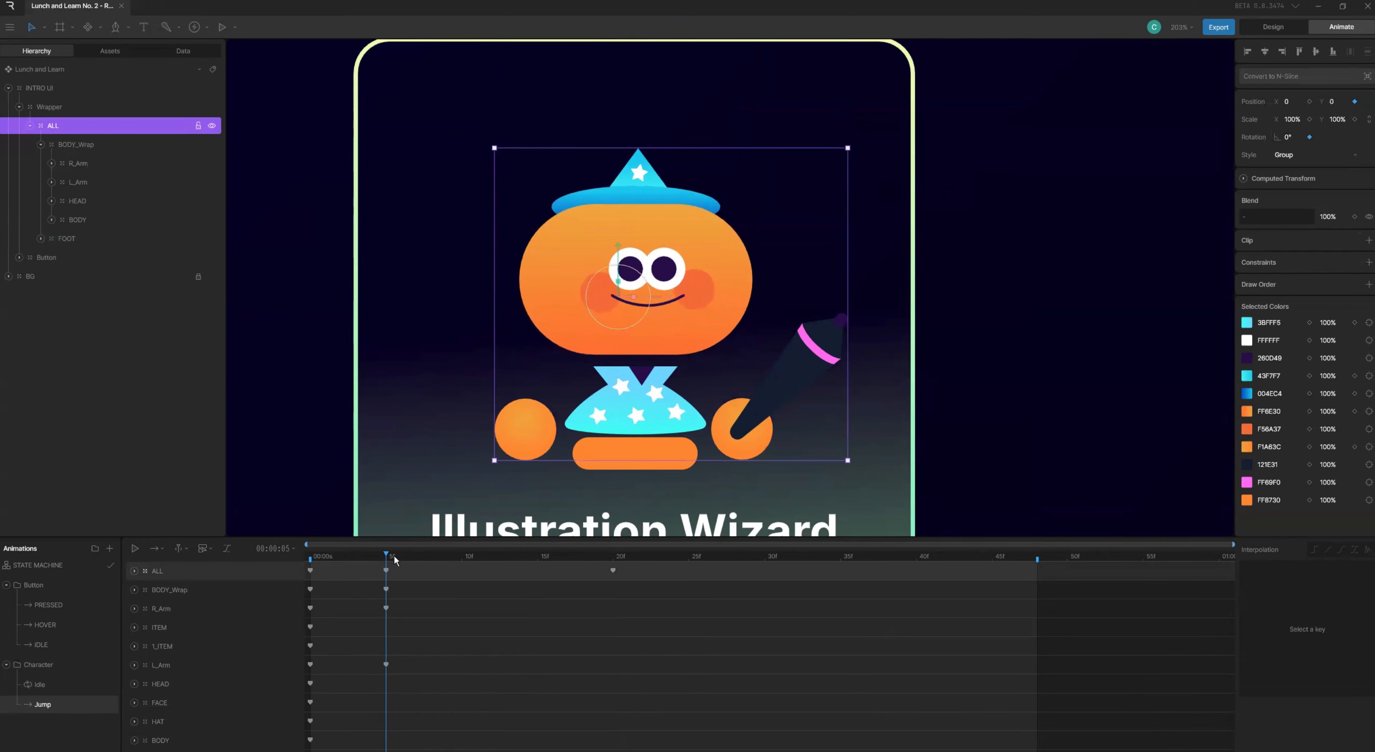
- Key the HEAD group's rotation at 0° on frame 5 and set its rotation to -8° on frame 20
left_click(612, 553)
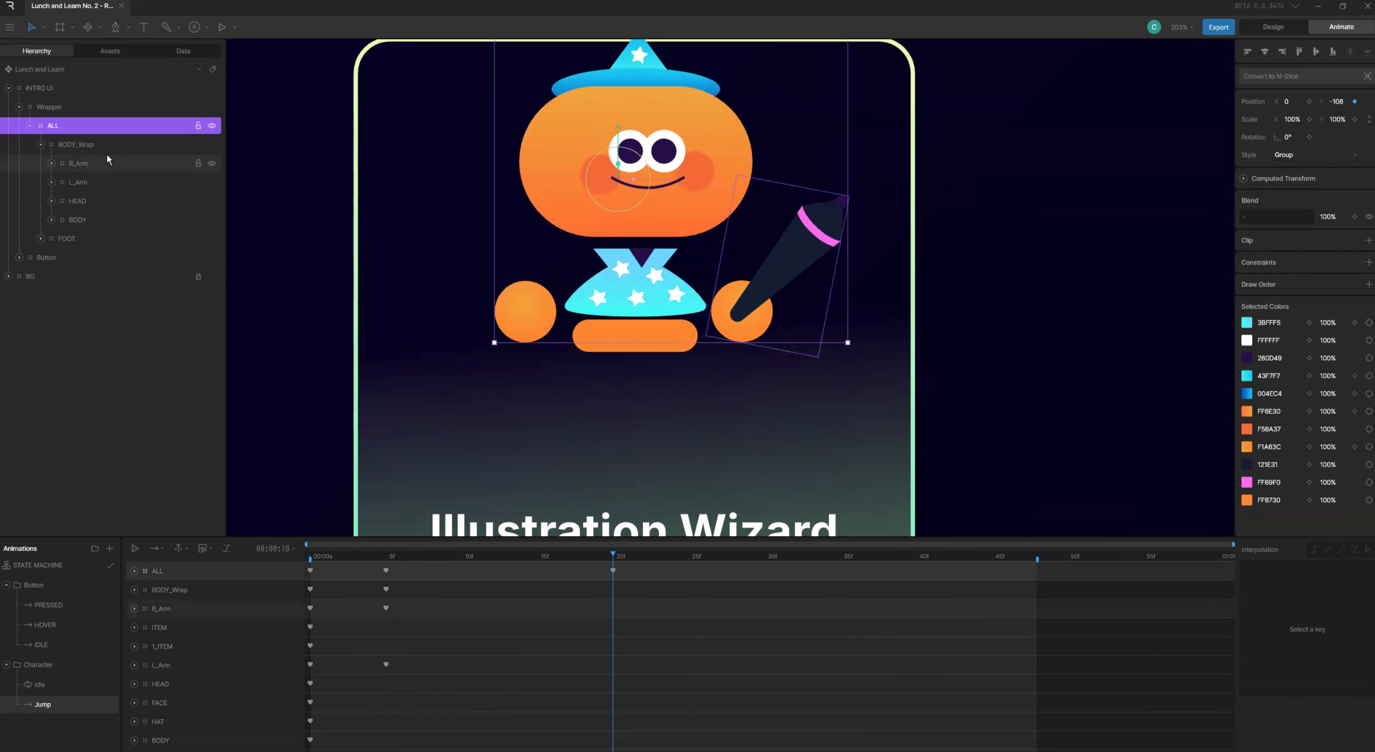
left_click(113, 202)
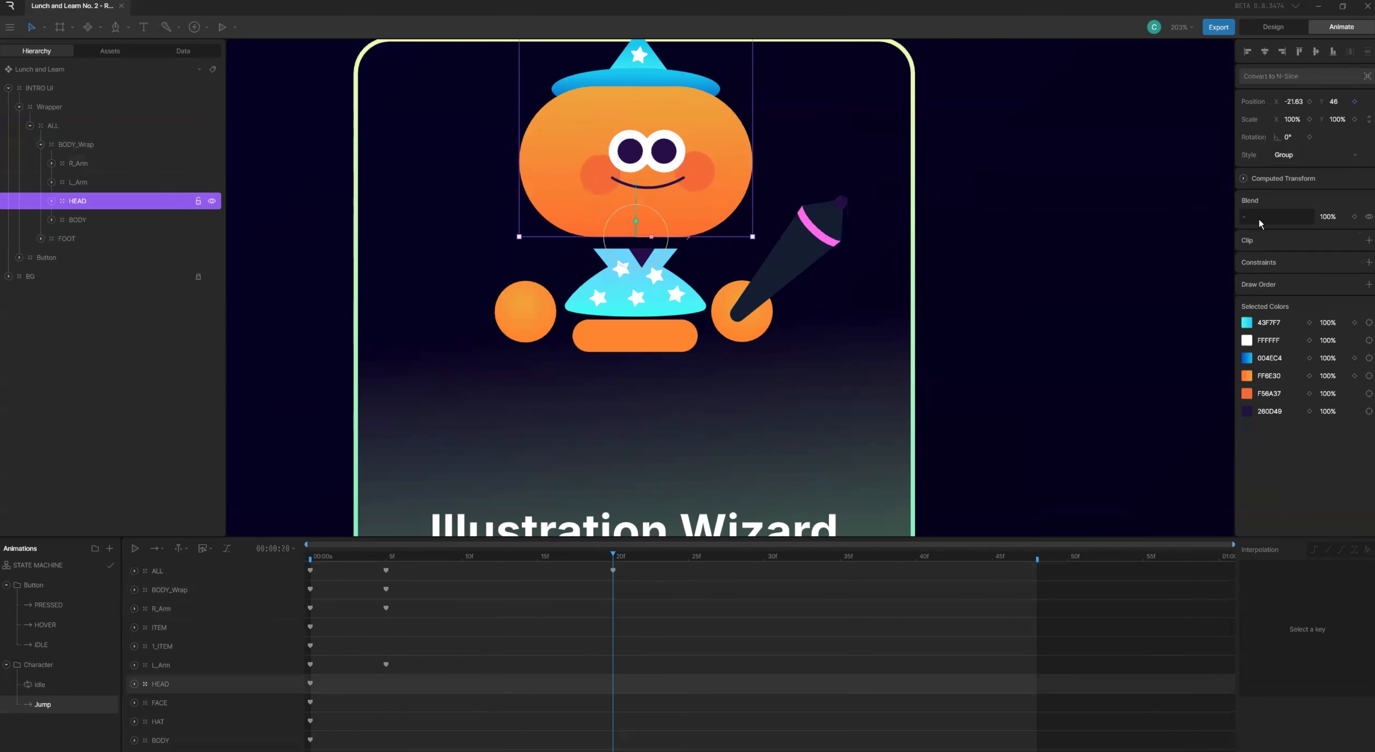
left_click(387, 558)
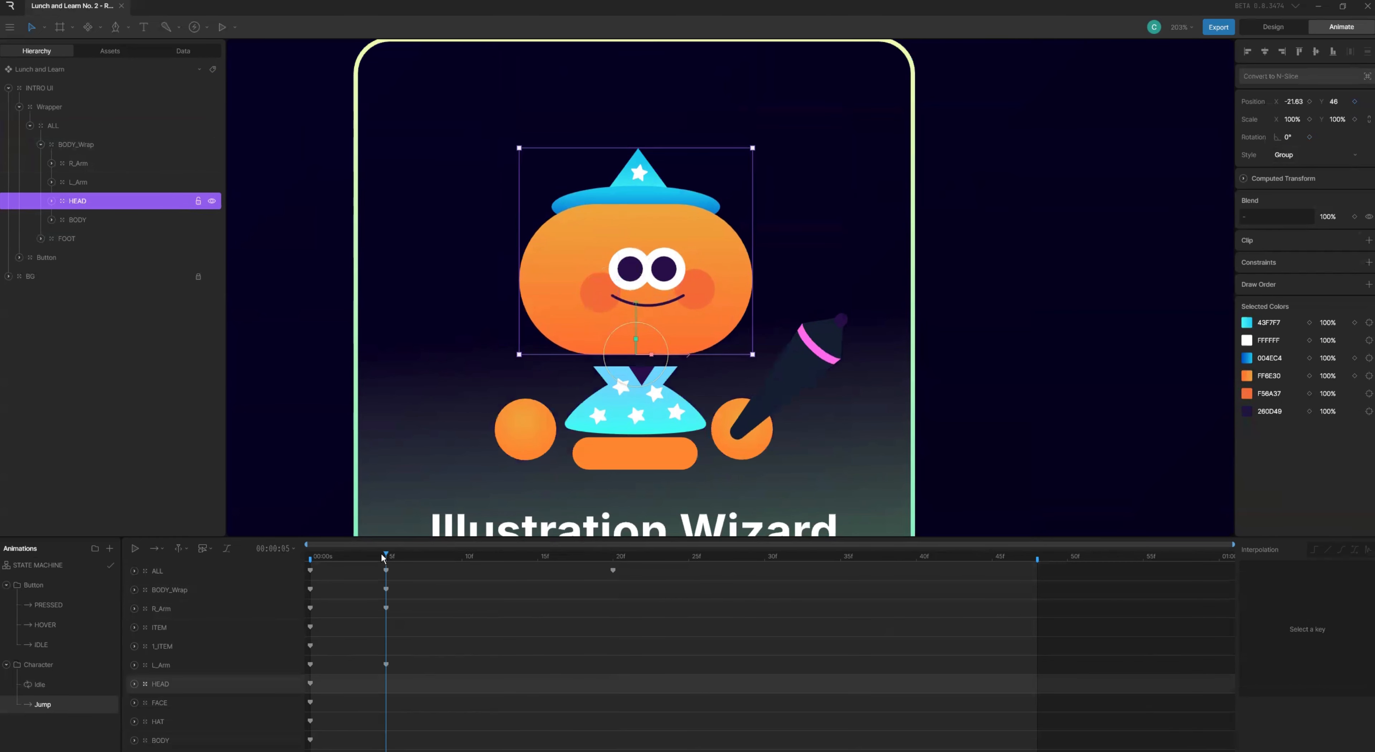
left_click(1309, 137)
left_click(613, 557)
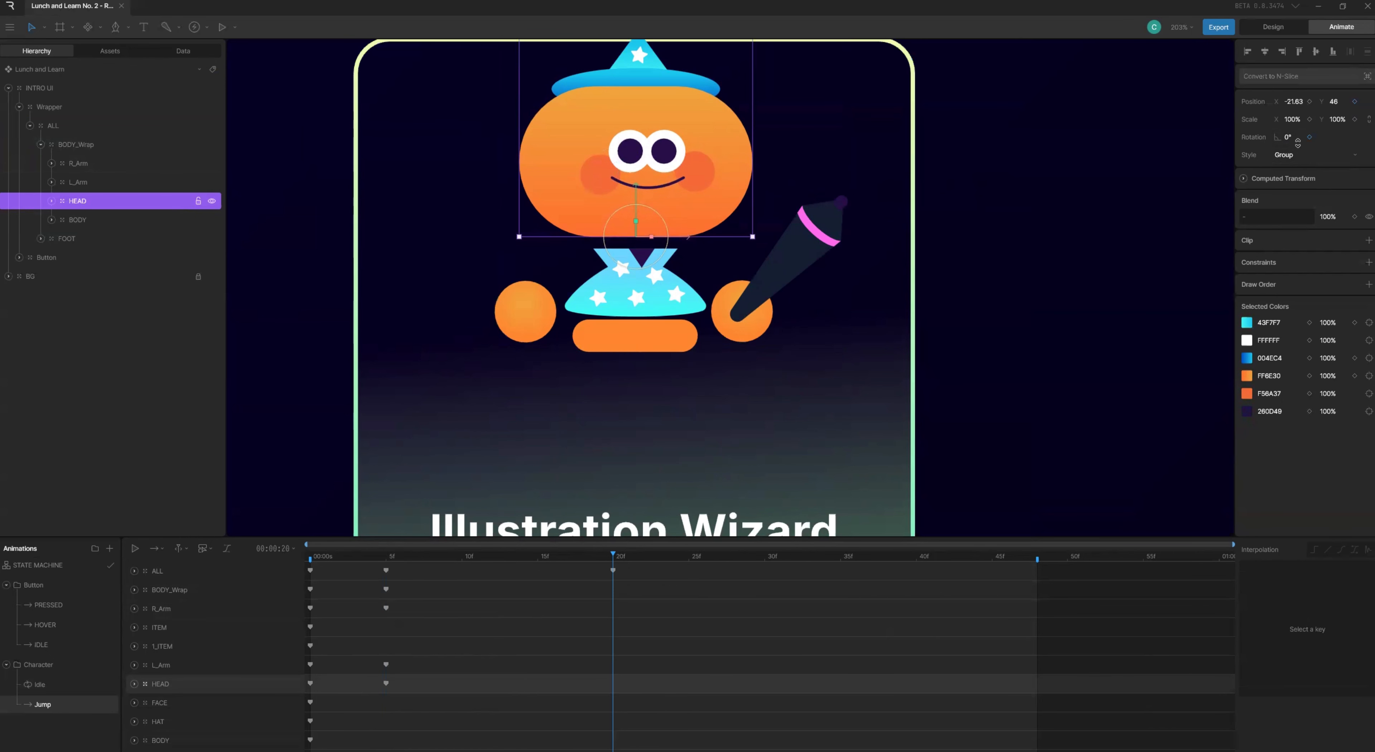
left_click_drag(1288, 136, 1276, 137)
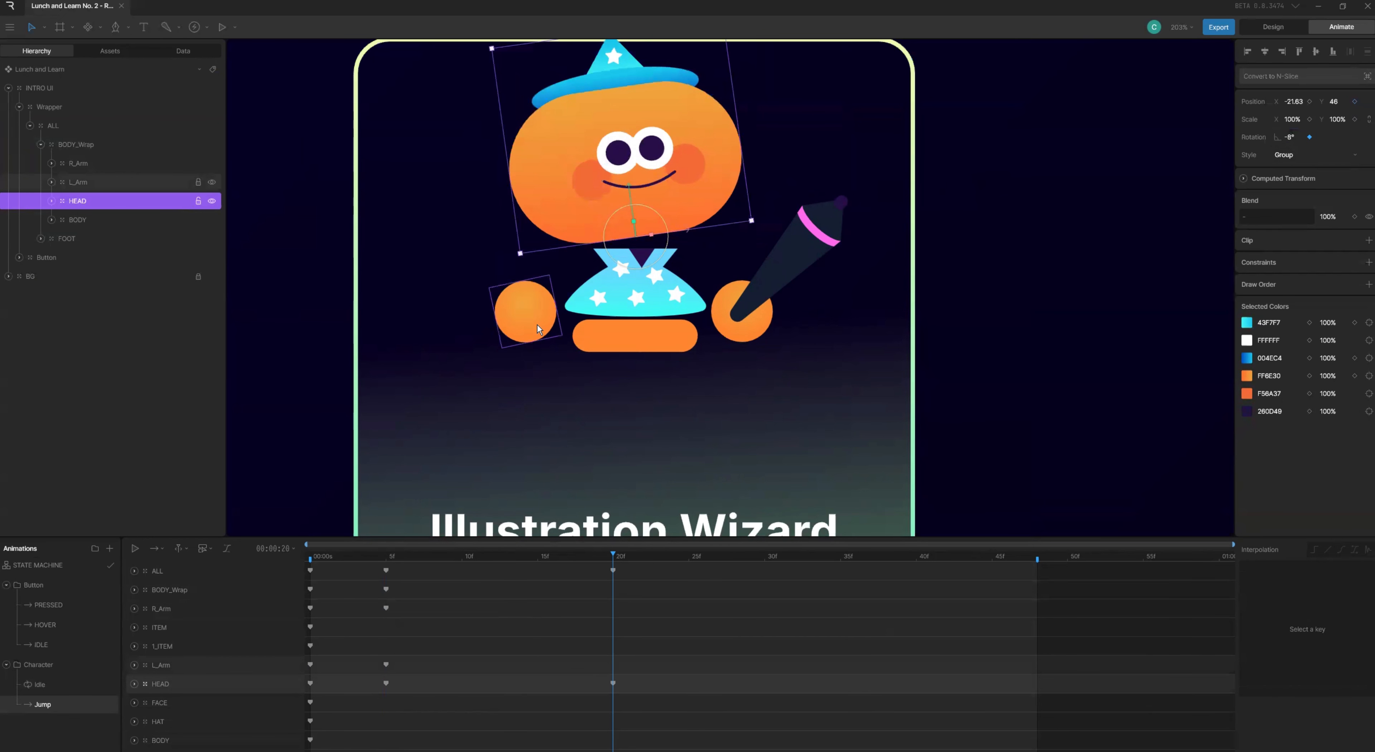
- Raise both arms at frame 20 by rotating the L_Arm group to 74° and the R_Arm group to -88°
left_click(548, 337)
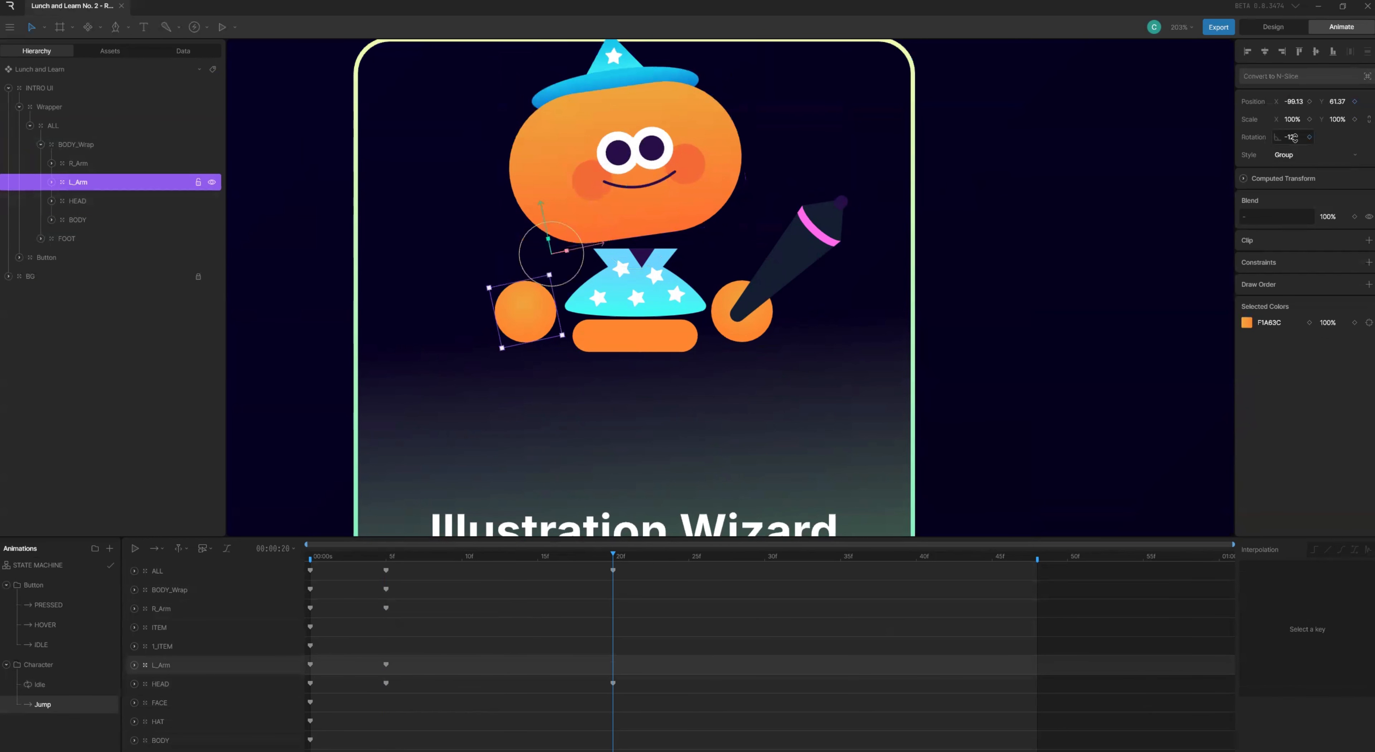
left_click_drag(1291, 137, 1292, 93)
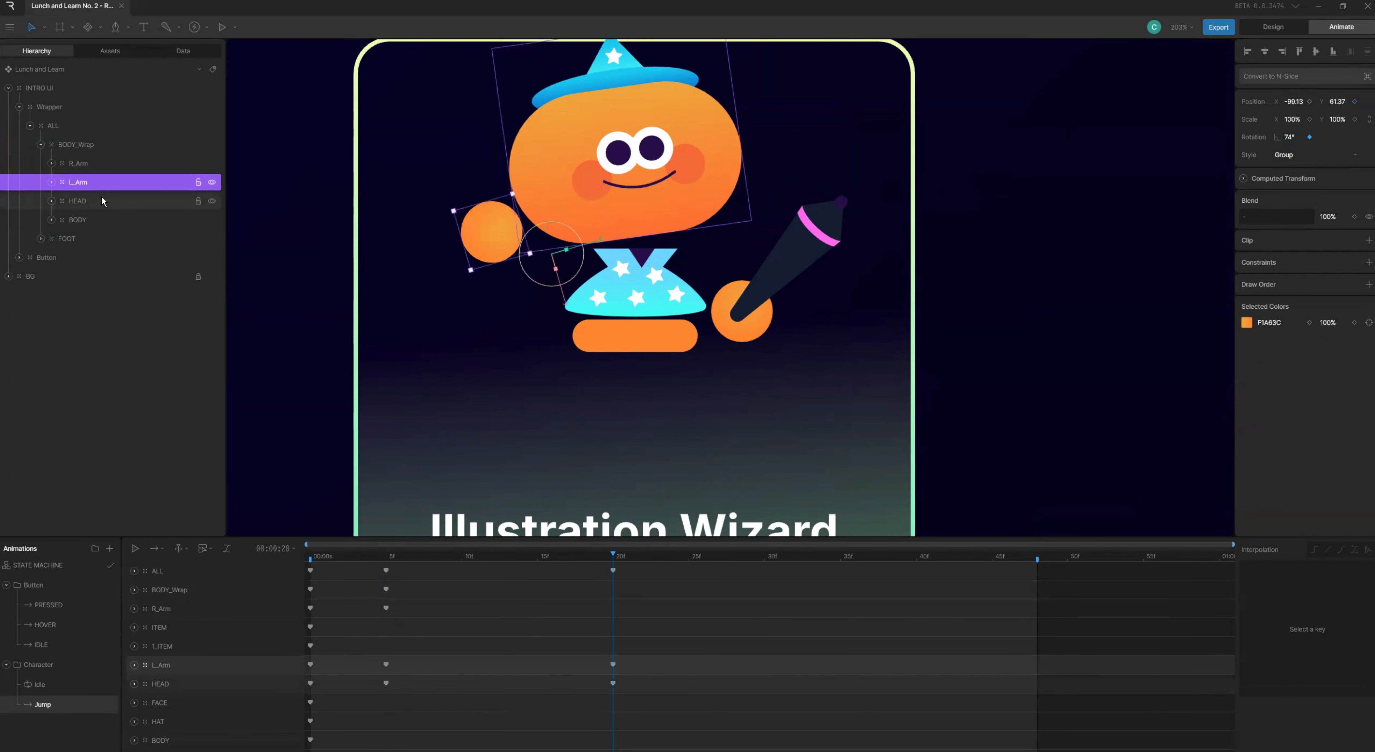
left_click(106, 163)
left_click_drag(1289, 137, 1276, 197)
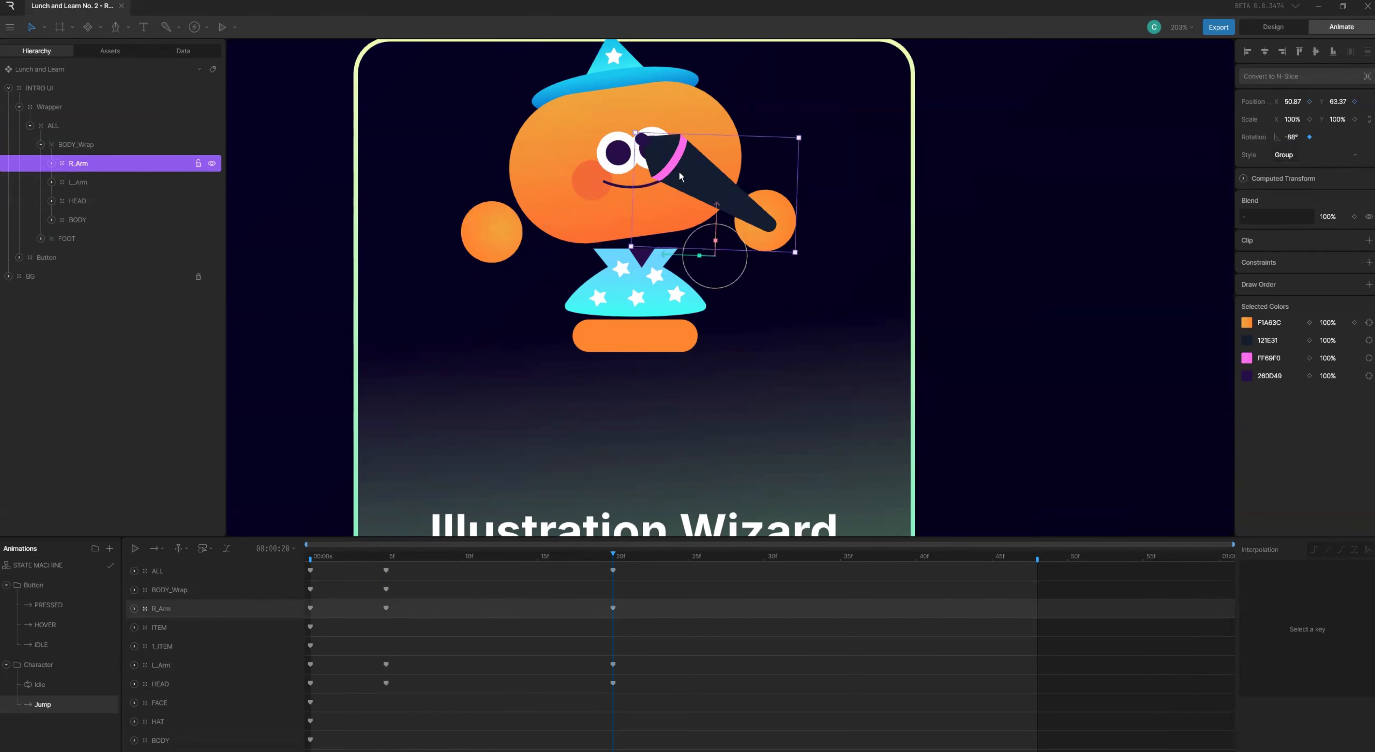
- Key the 1_ITEM group's rotation at 0° on frame 5 and set its rotation to 58° on frame 20
left_click(51, 163)
left_click(106, 201)
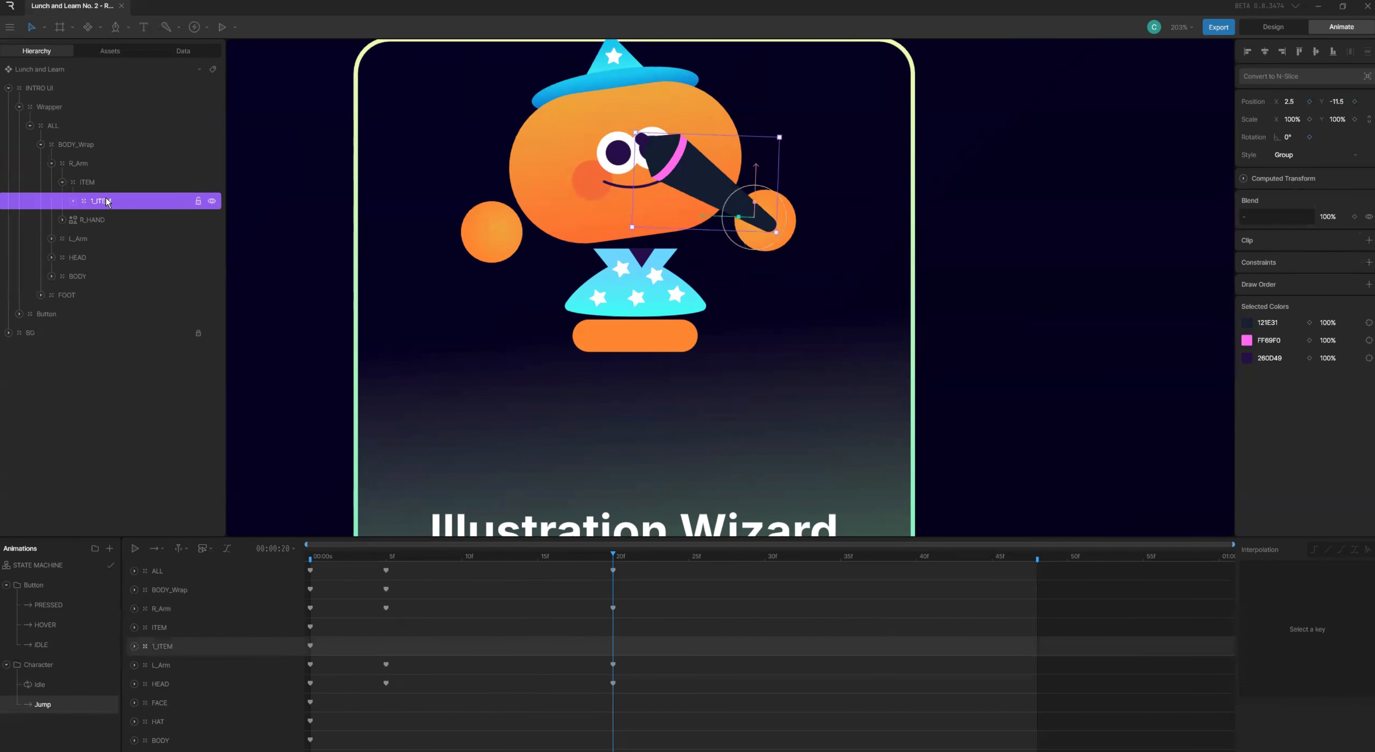
left_click(389, 557)
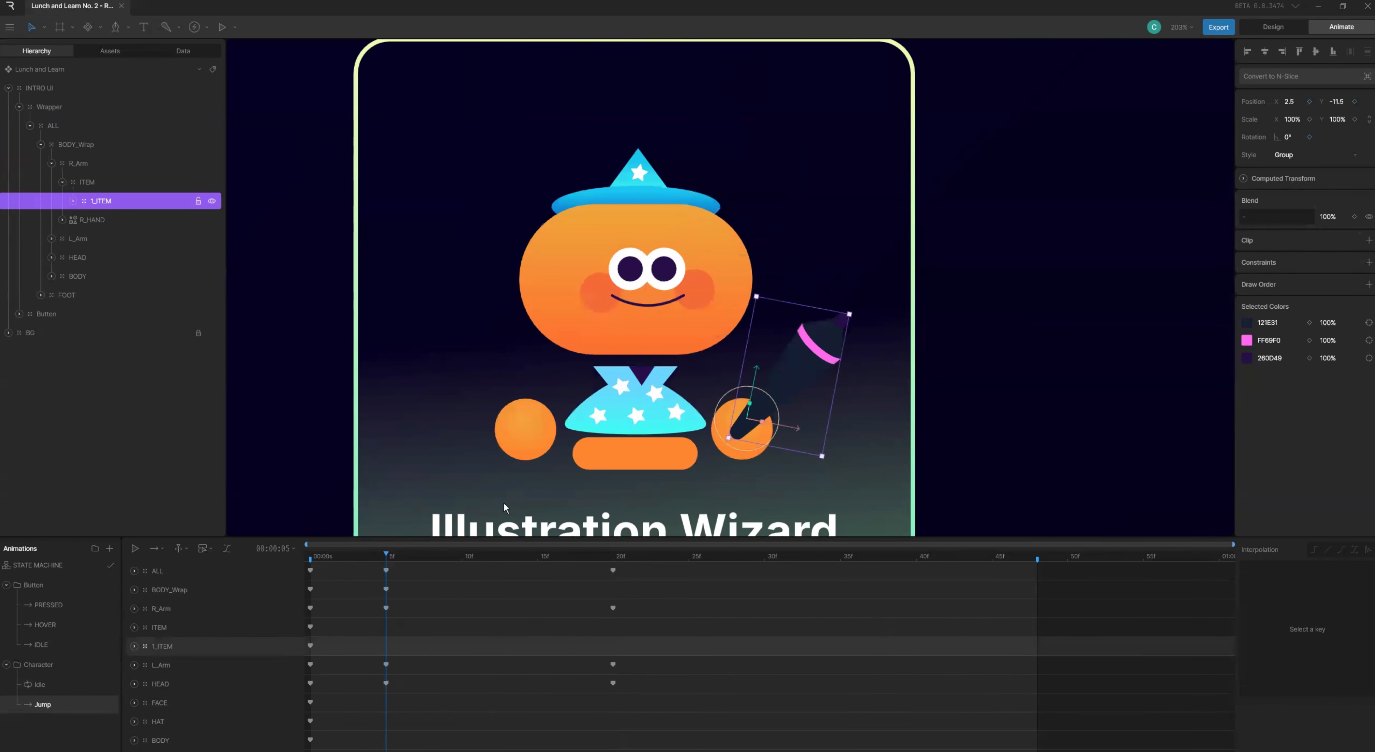
left_click(1309, 137)
left_click(611, 558)
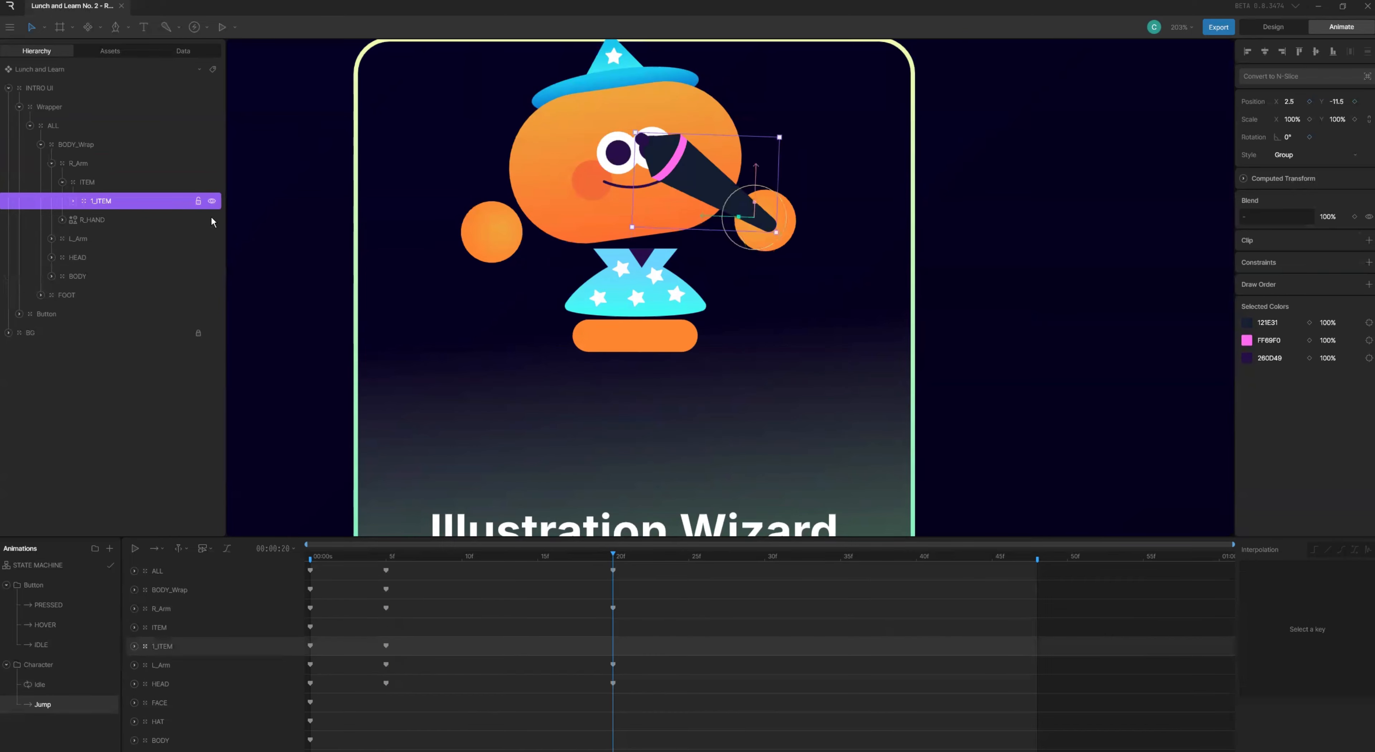
left_click_drag(1289, 137, 1303, 106)
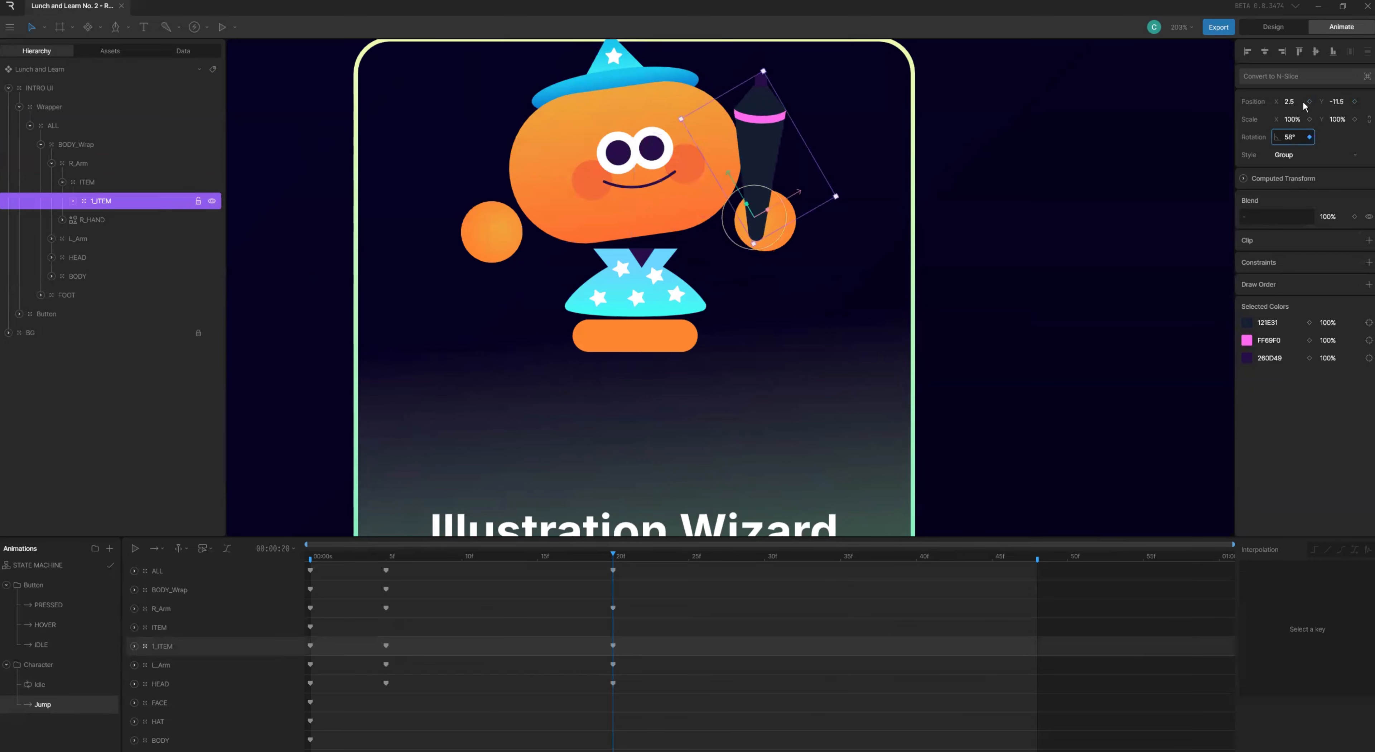
- Scrub the jump from the start, and copy the ALL group's frame 5 key to frames 33 and 41 for the landing
left_click_drag(258, 570, 248, 573)
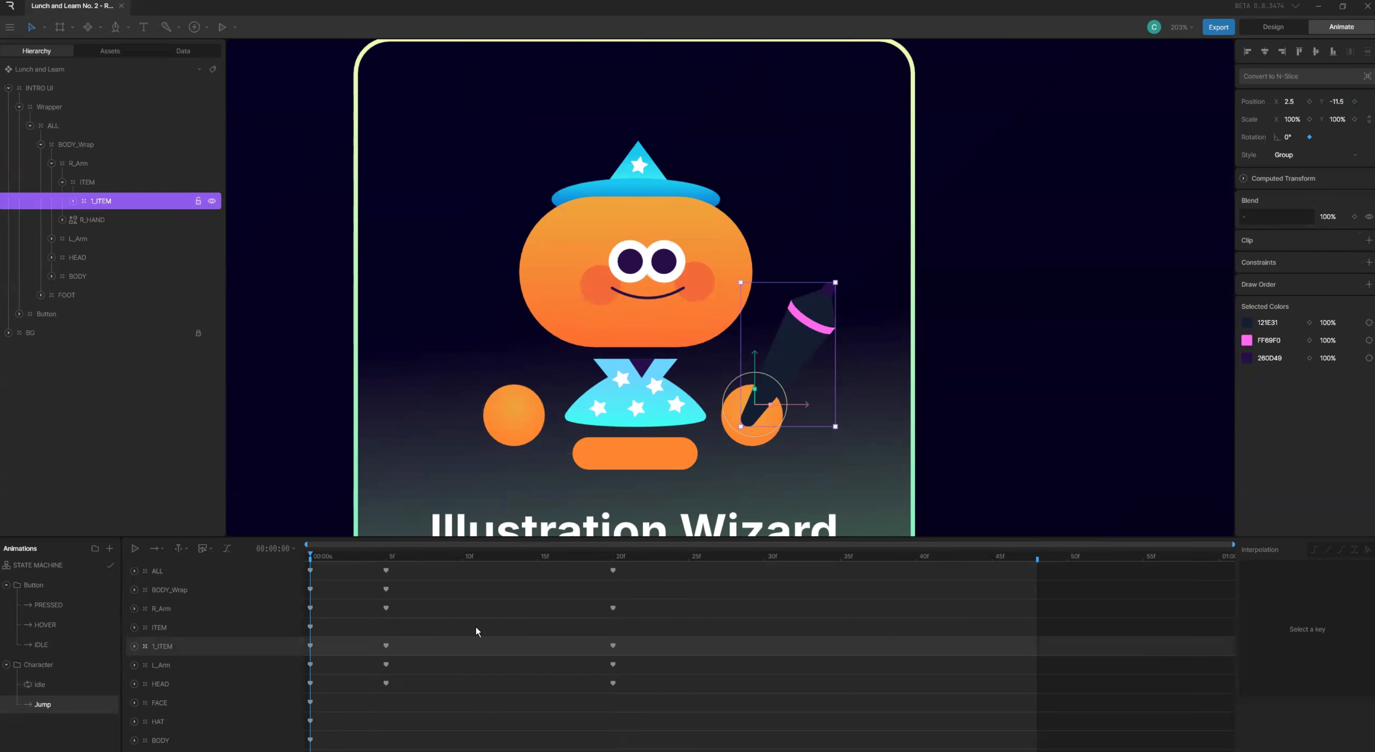
left_click_drag(619, 564, 811, 556)
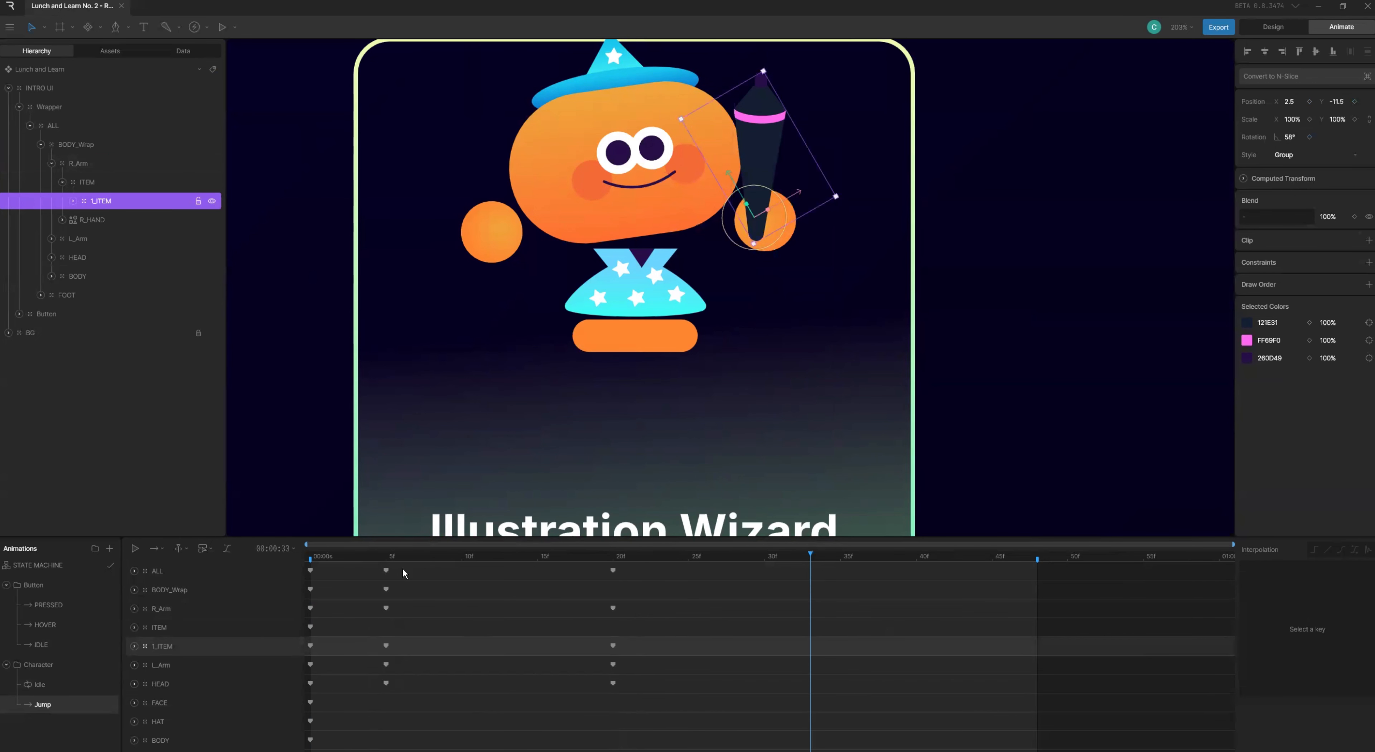
left_click(386, 570)
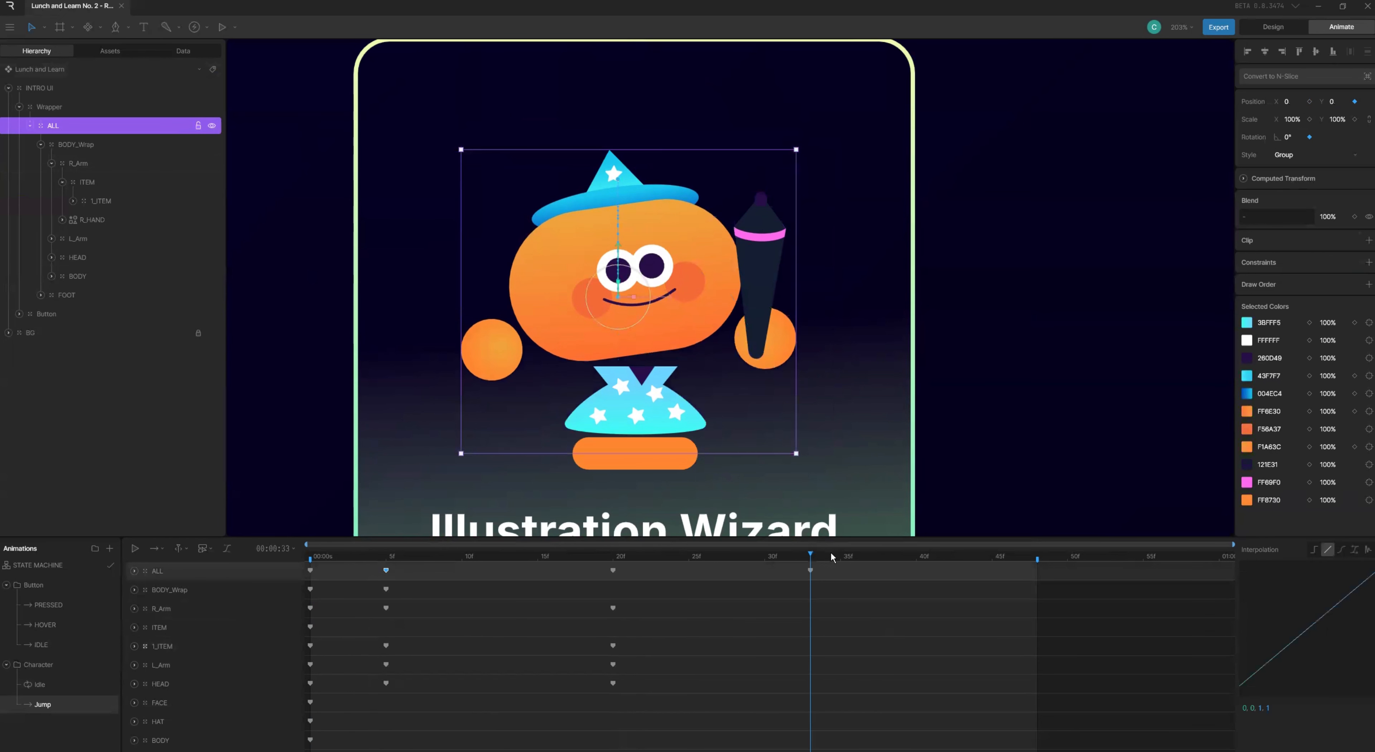
left_click_drag(831, 557, 931, 559)
- Key the BODY_Wrap group's position at frame 33
left_click(808, 557)
left_click(95, 276)
left_click(40, 144)
left_click(77, 147)
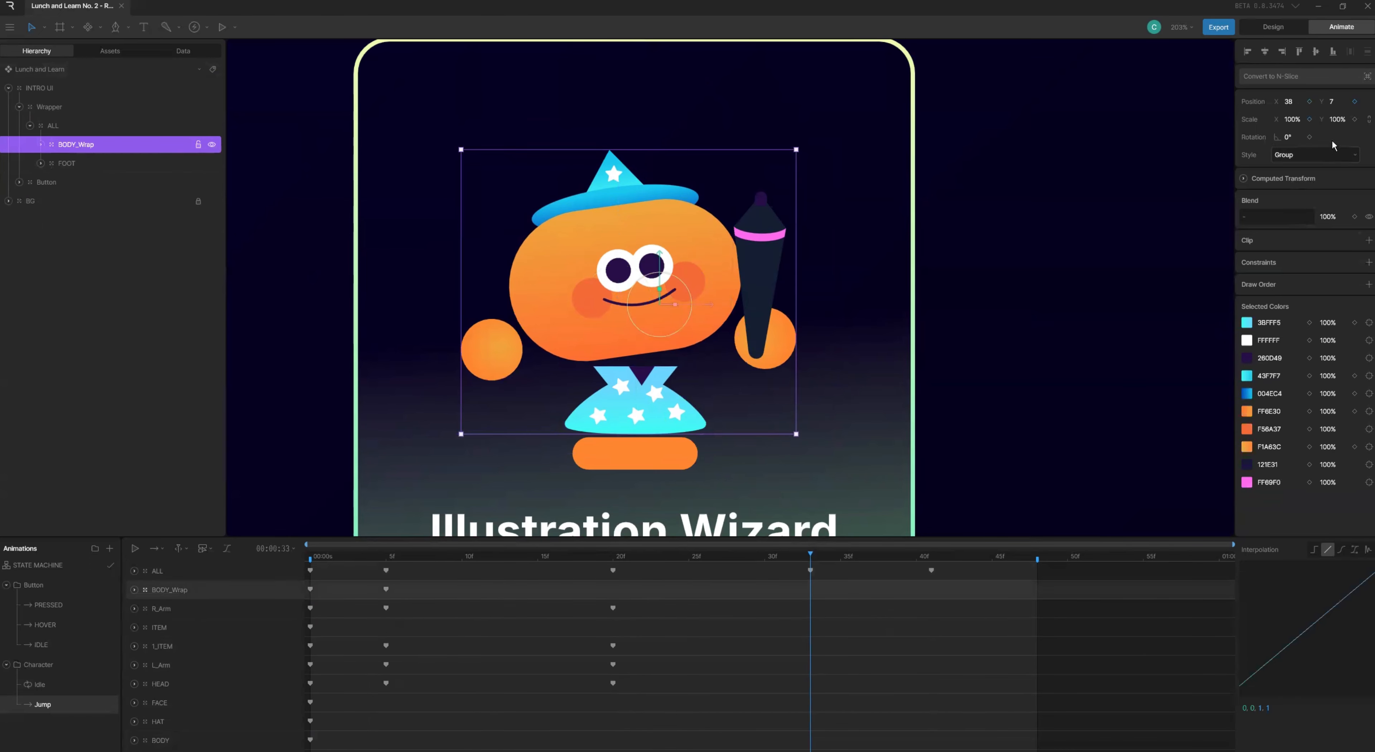
left_click(1355, 120)
left_click(1354, 102)
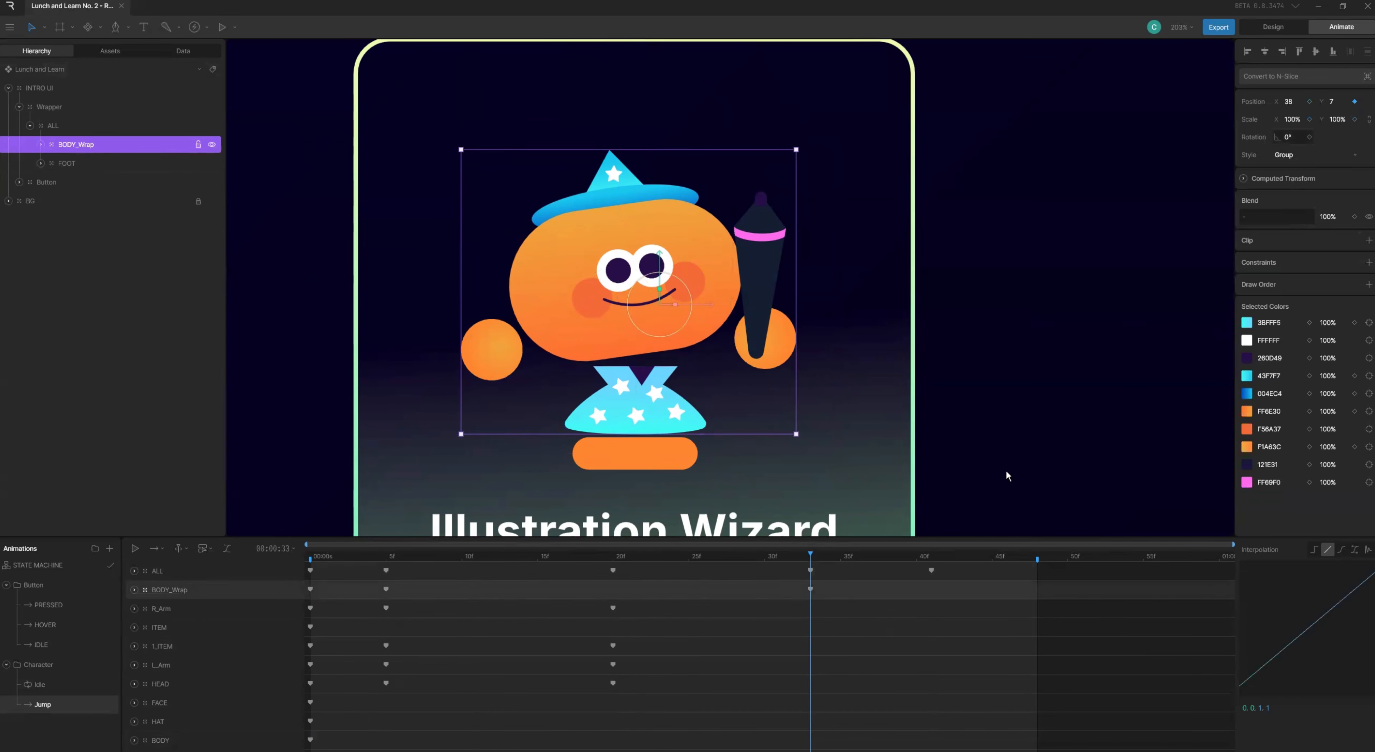
- Copy the BODY_Wrap key from frame 33 to frame 20, and lower the group to Y 12.5 at frame 33
left_click_drag(815, 556, 931, 556)
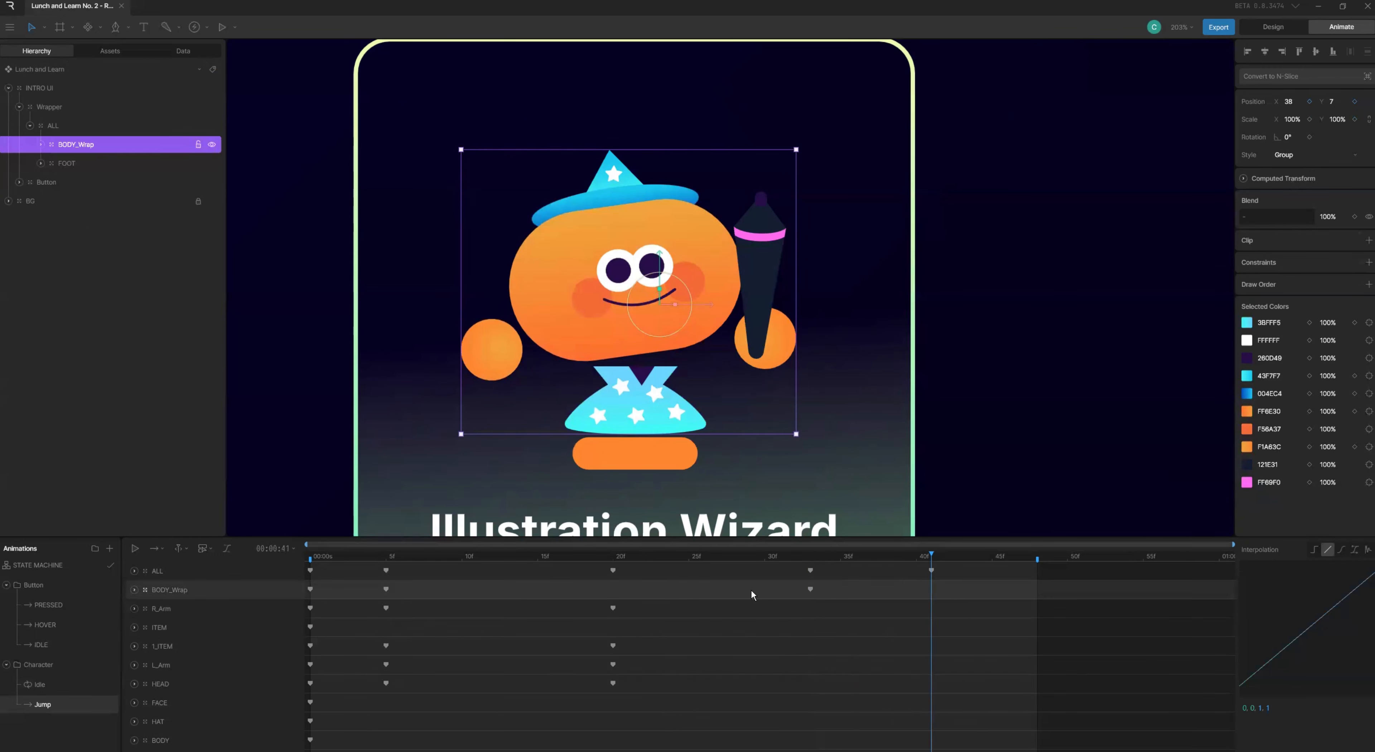
left_click(810, 589)
left_click(613, 556)
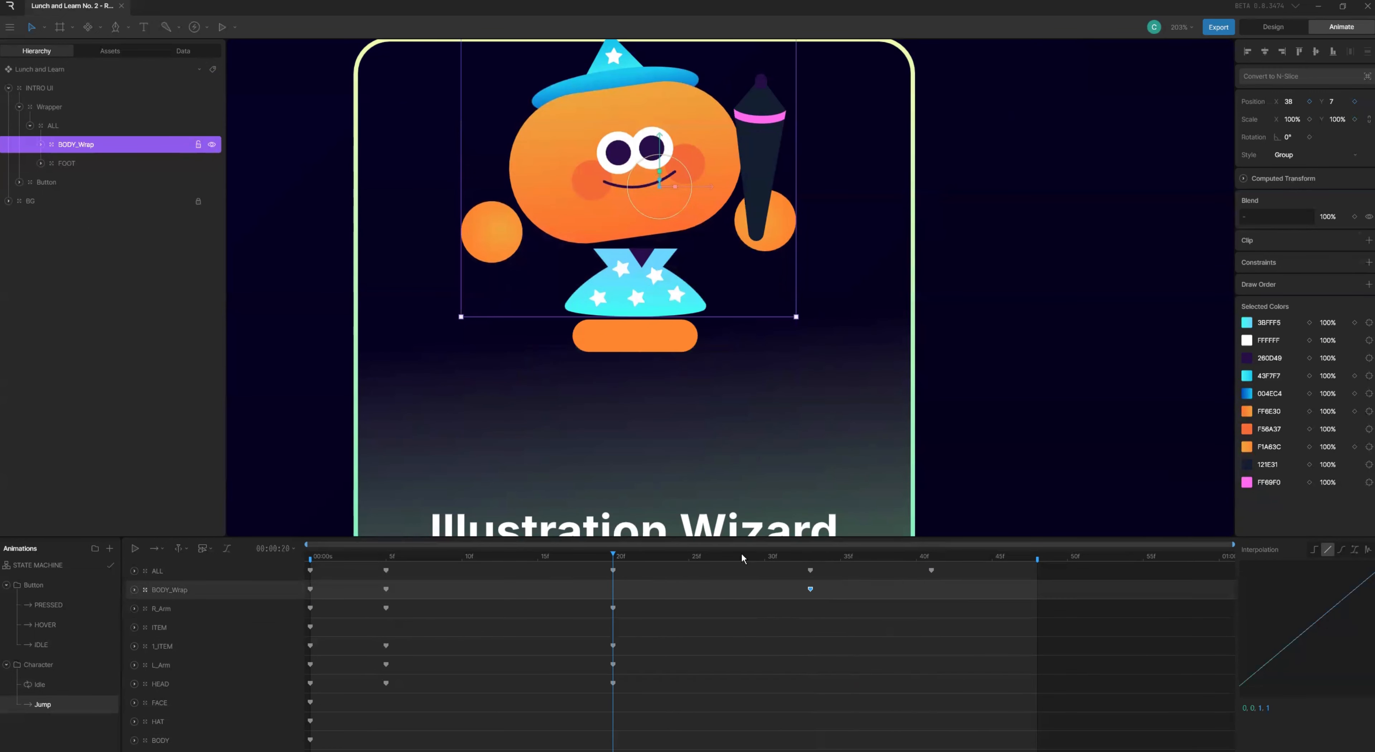
left_click(810, 556)
left_click_drag(662, 278, 668, 284)
- Copy the BODY_Wrap group's frame 0 key to frame 41
left_click(931, 558)
left_click(310, 589)
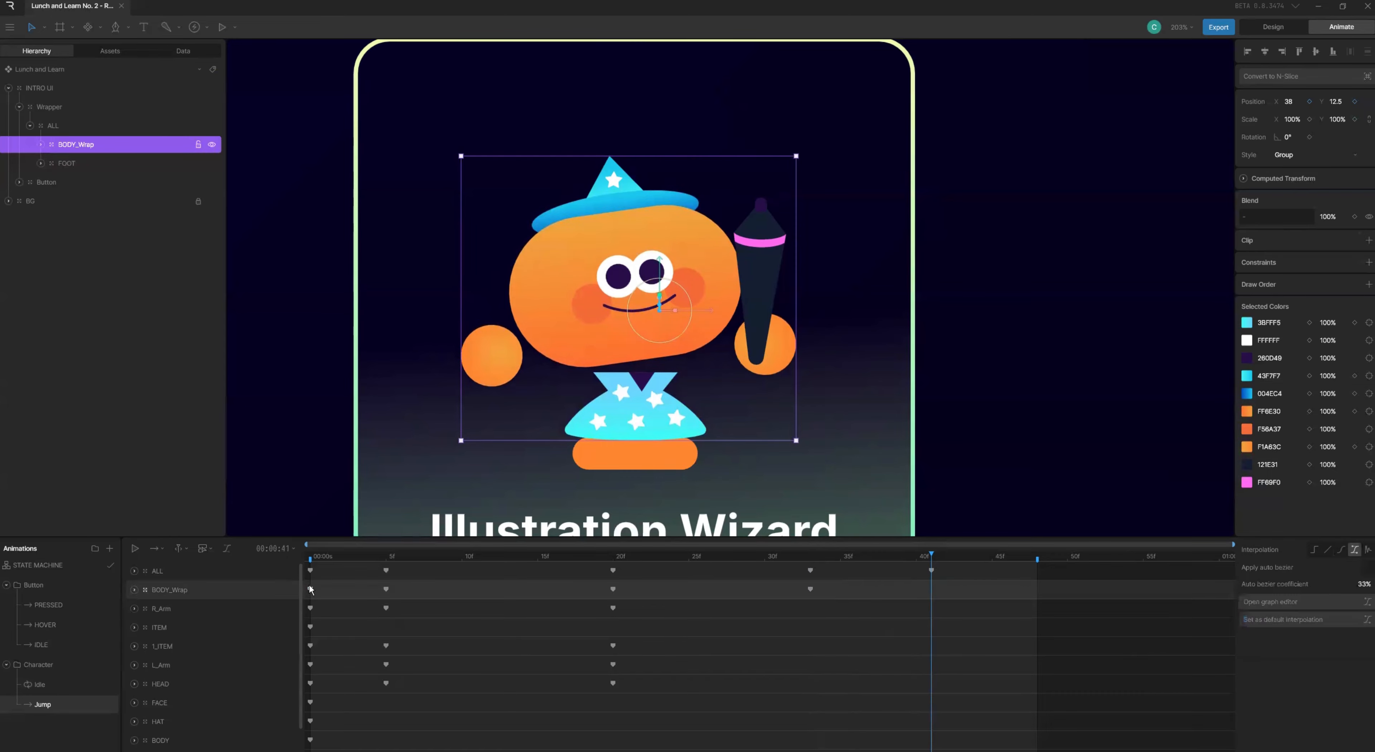
key("ctrl+c")
key("ctrl+v")
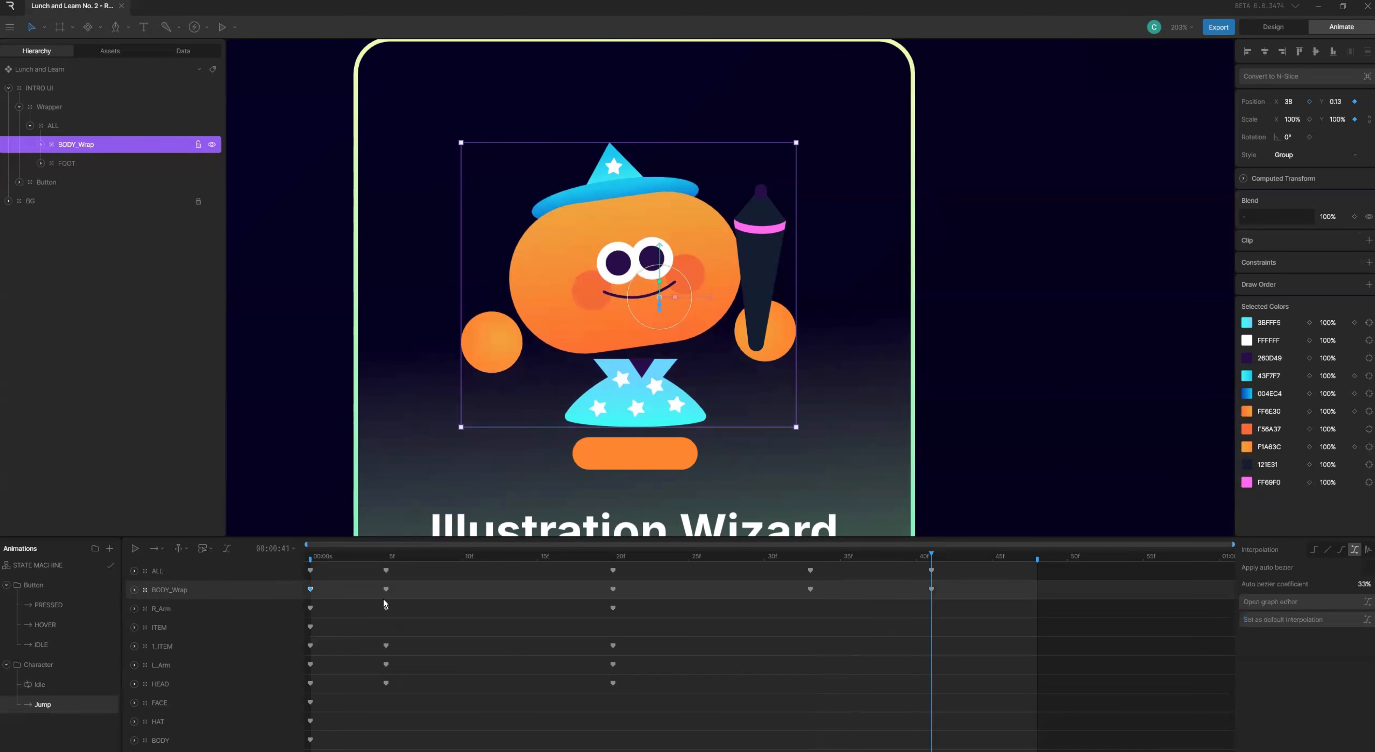
- Set all position and rotation keys of the ALL group to Cubic Value interpolation
left_click(160, 572)
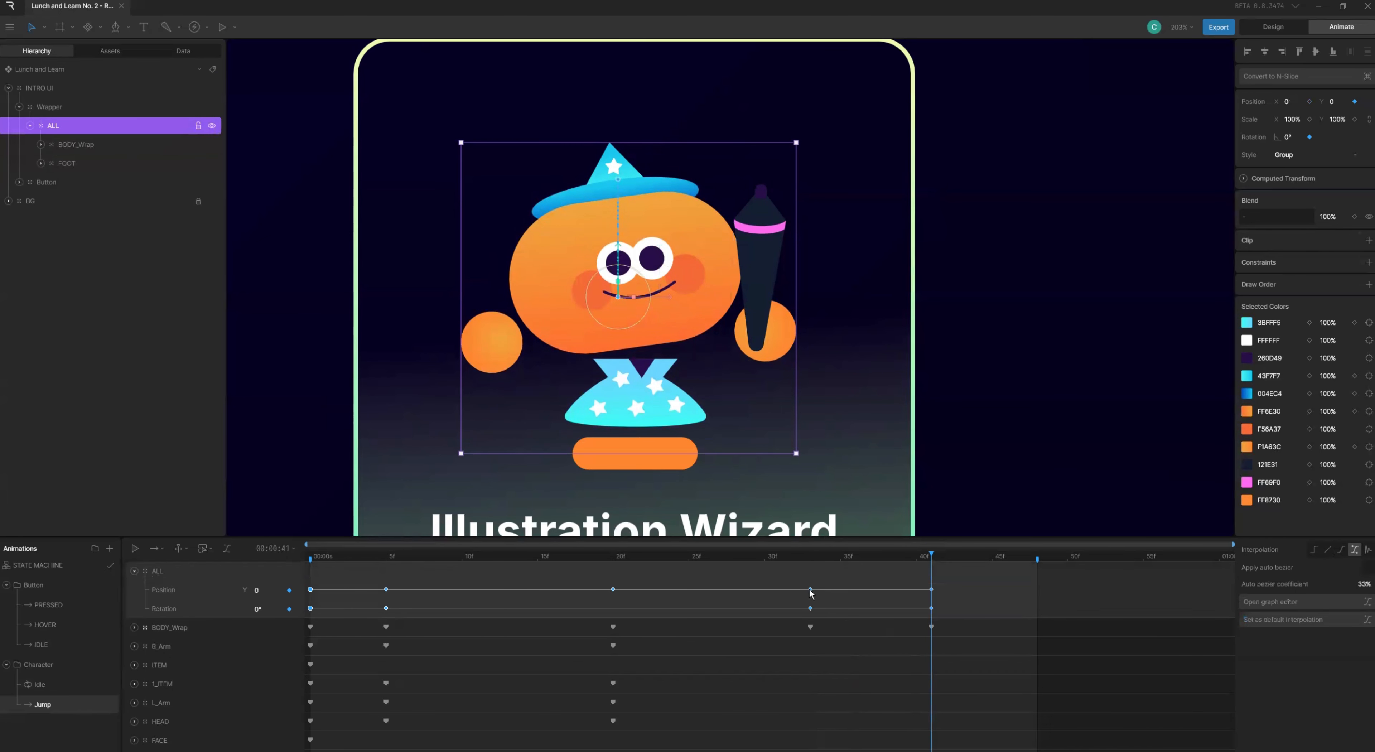
left_click_drag(948, 597, 289, 622)
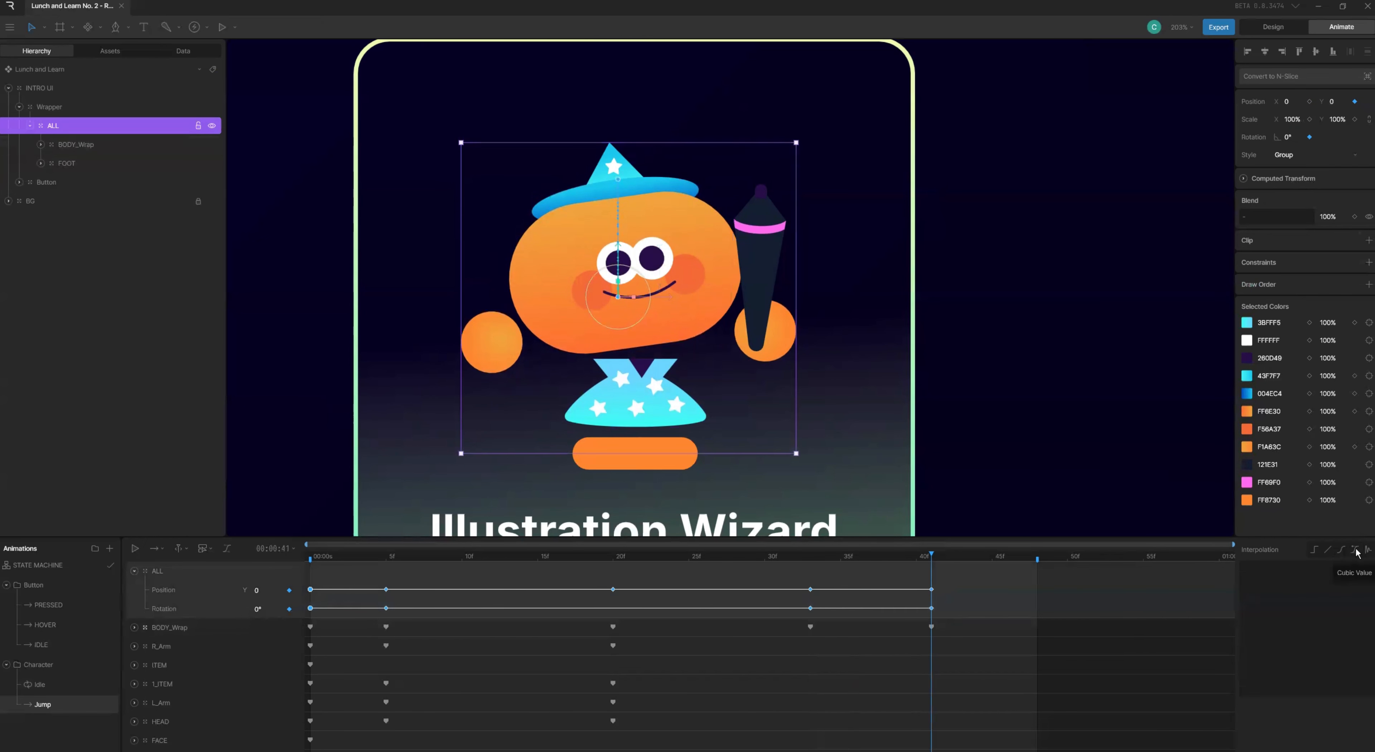
left_click(1355, 550)
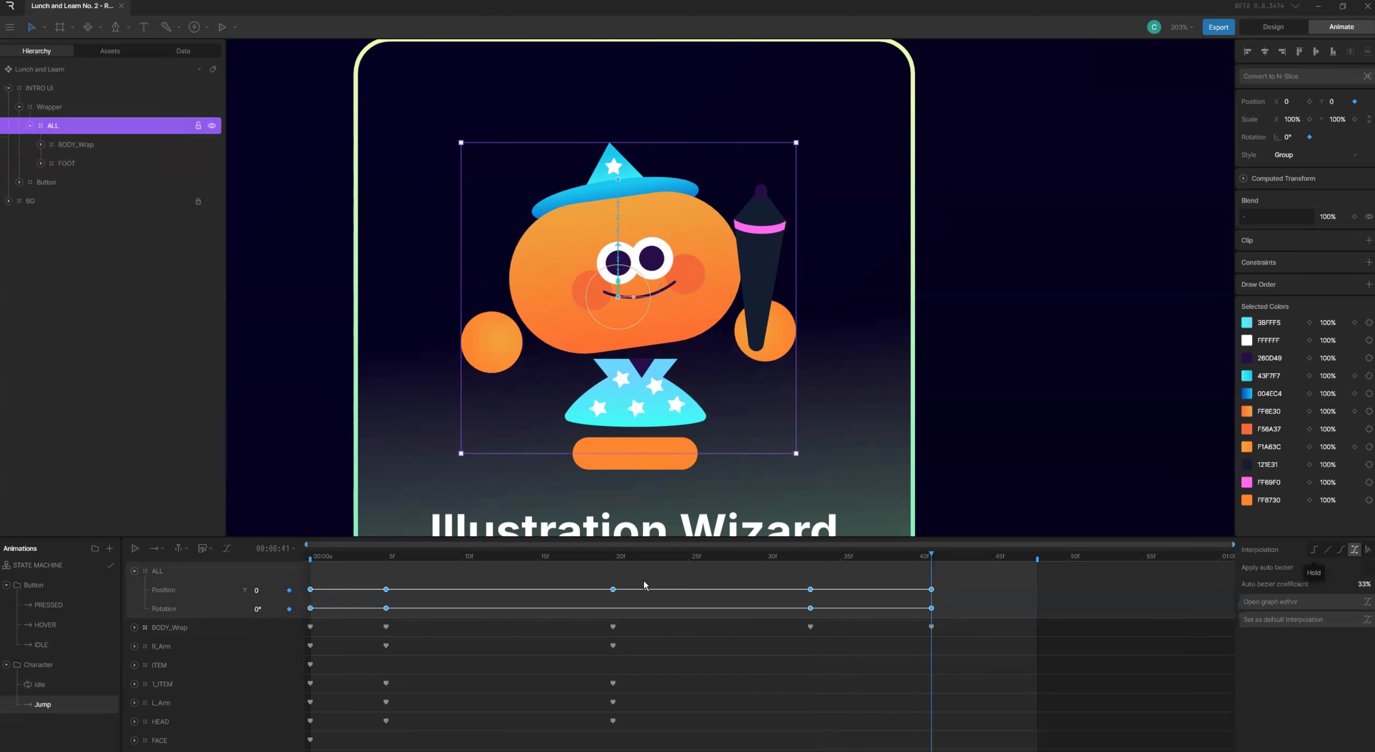
- Inspect the ALL group's position curve in the graph editor and play back the jump from the start
left_click(227, 548)
key("space")
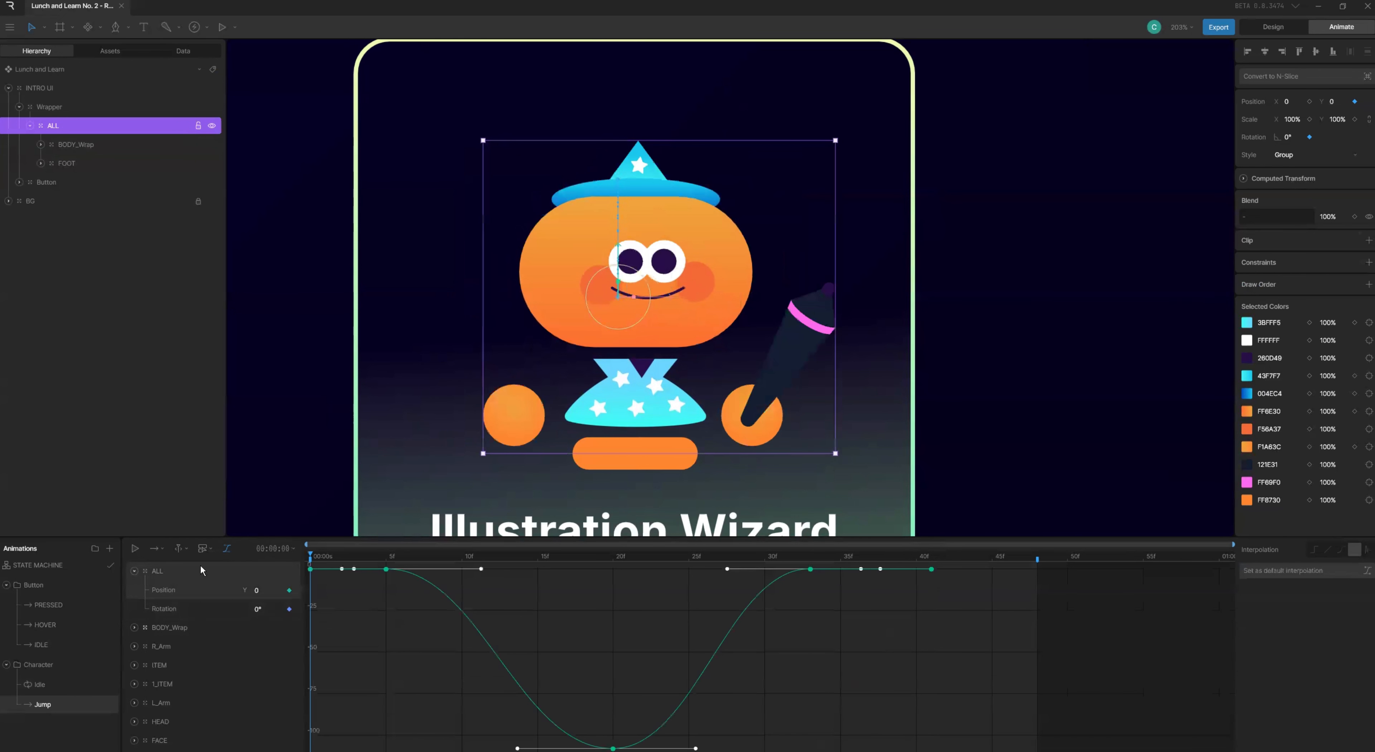
key("space")
scroll(609, 317, "down", 1)
scroll(609, 318, "down", 5)
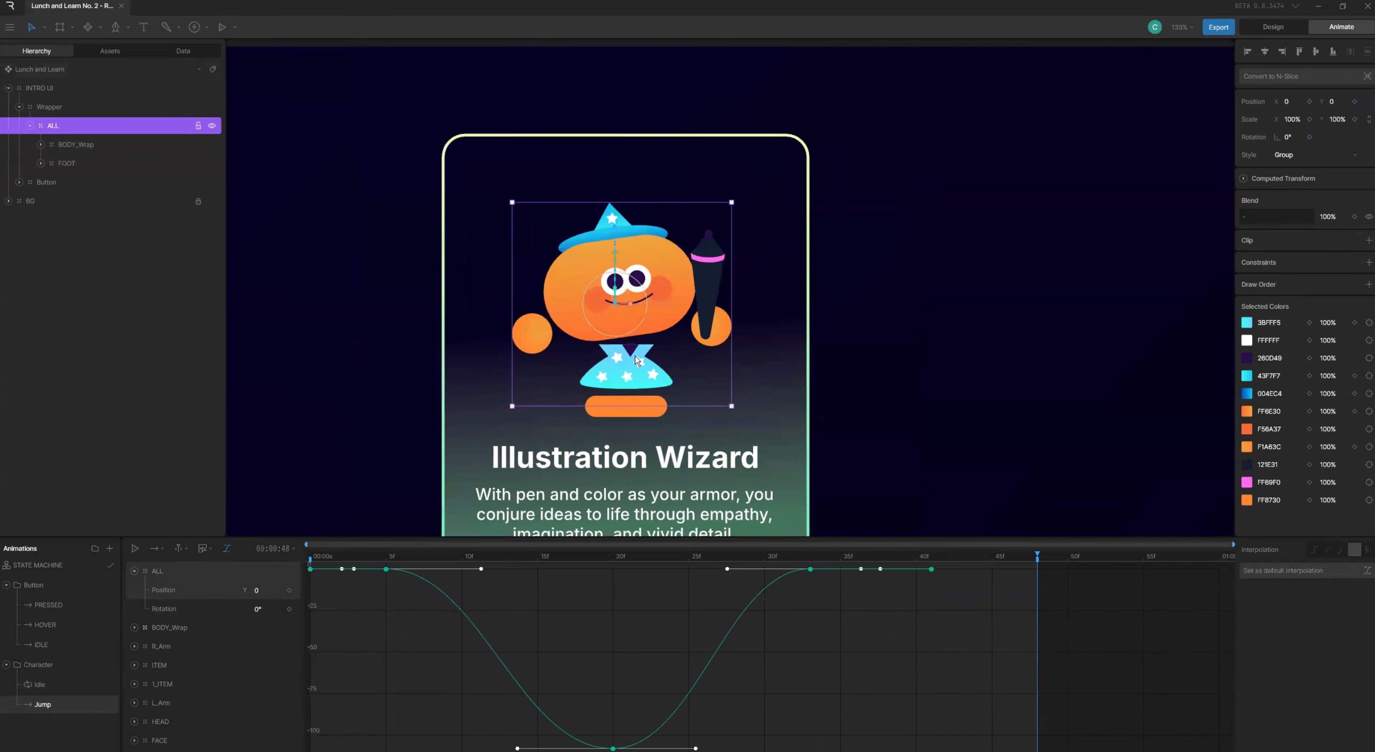
left_click_drag(467, 555, 268, 566)
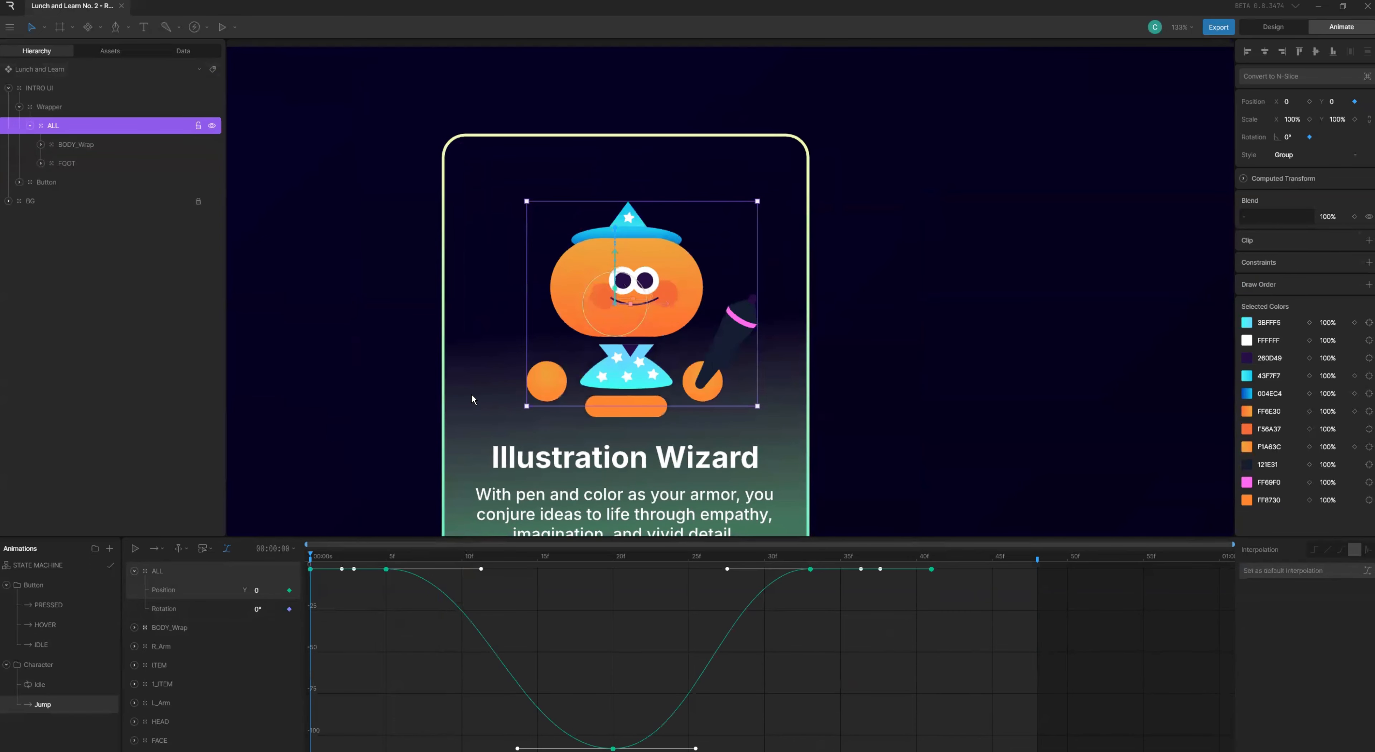
key("space")
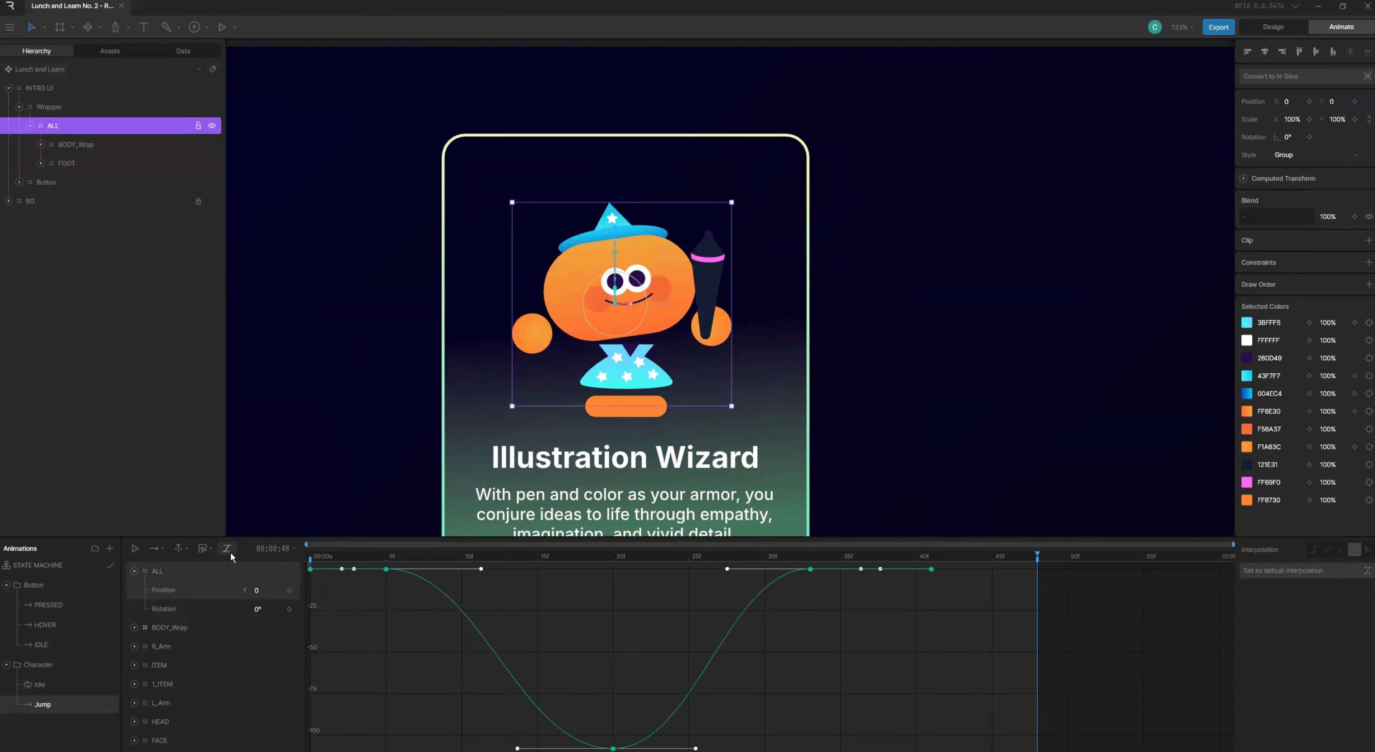
left_click(228, 550)
- Copy the L_Arm group's frame 0 key to frame 33 to bring the arm back down
left_click_drag(614, 558, 629, 557)
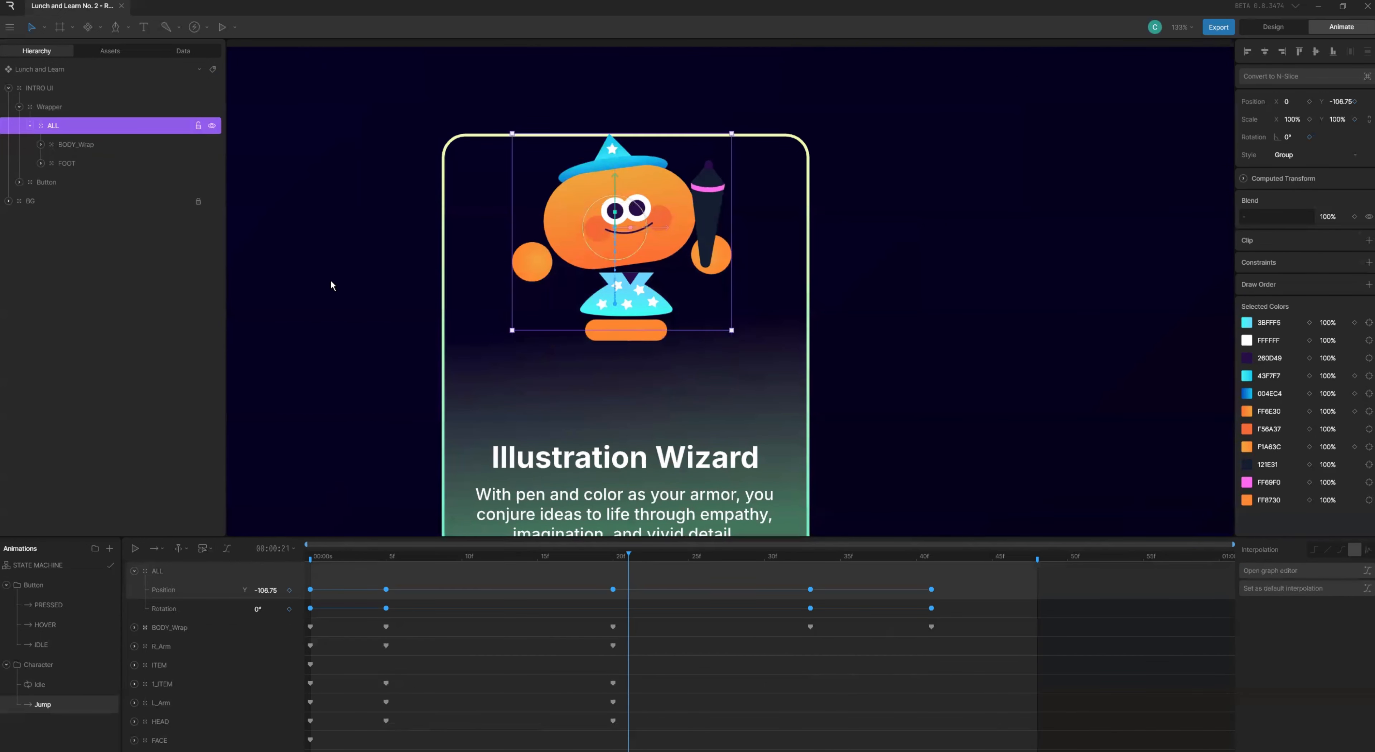
left_click(64, 147)
left_click(40, 145)
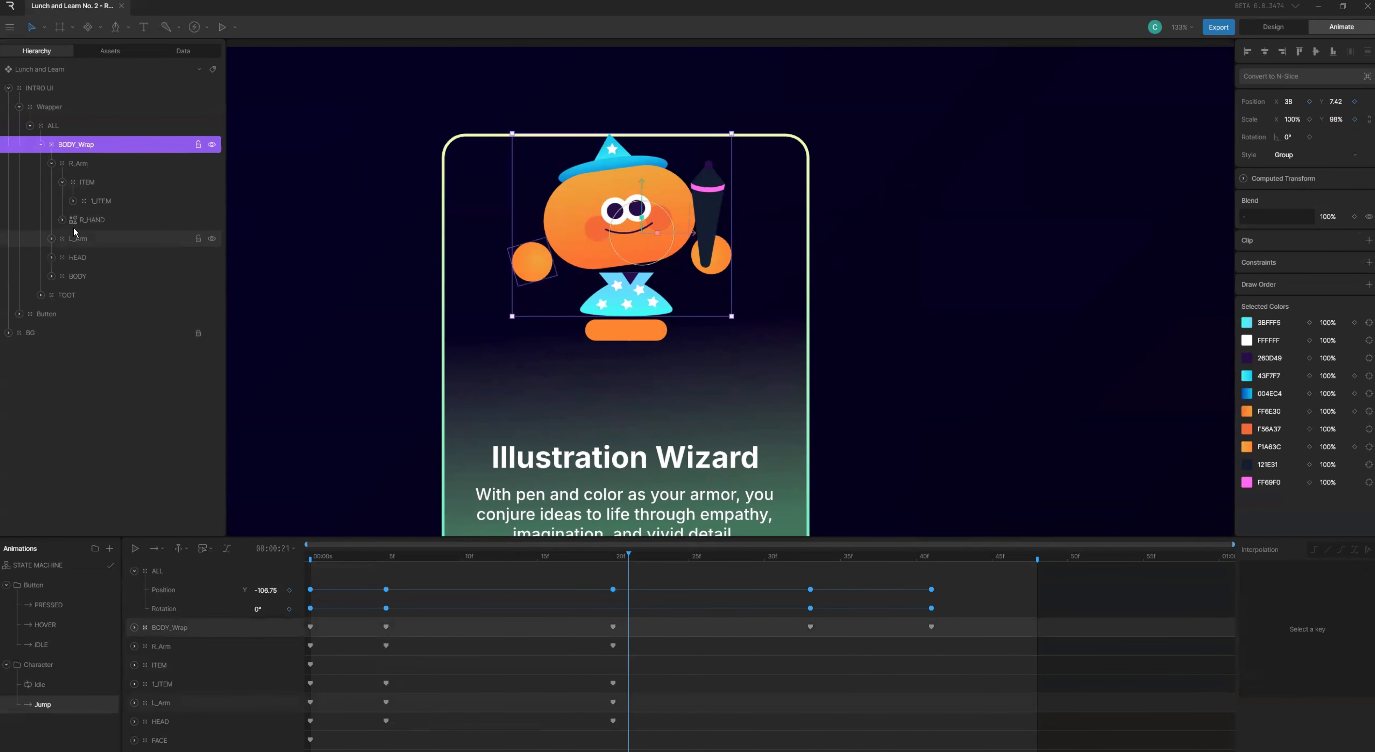
left_click(79, 240)
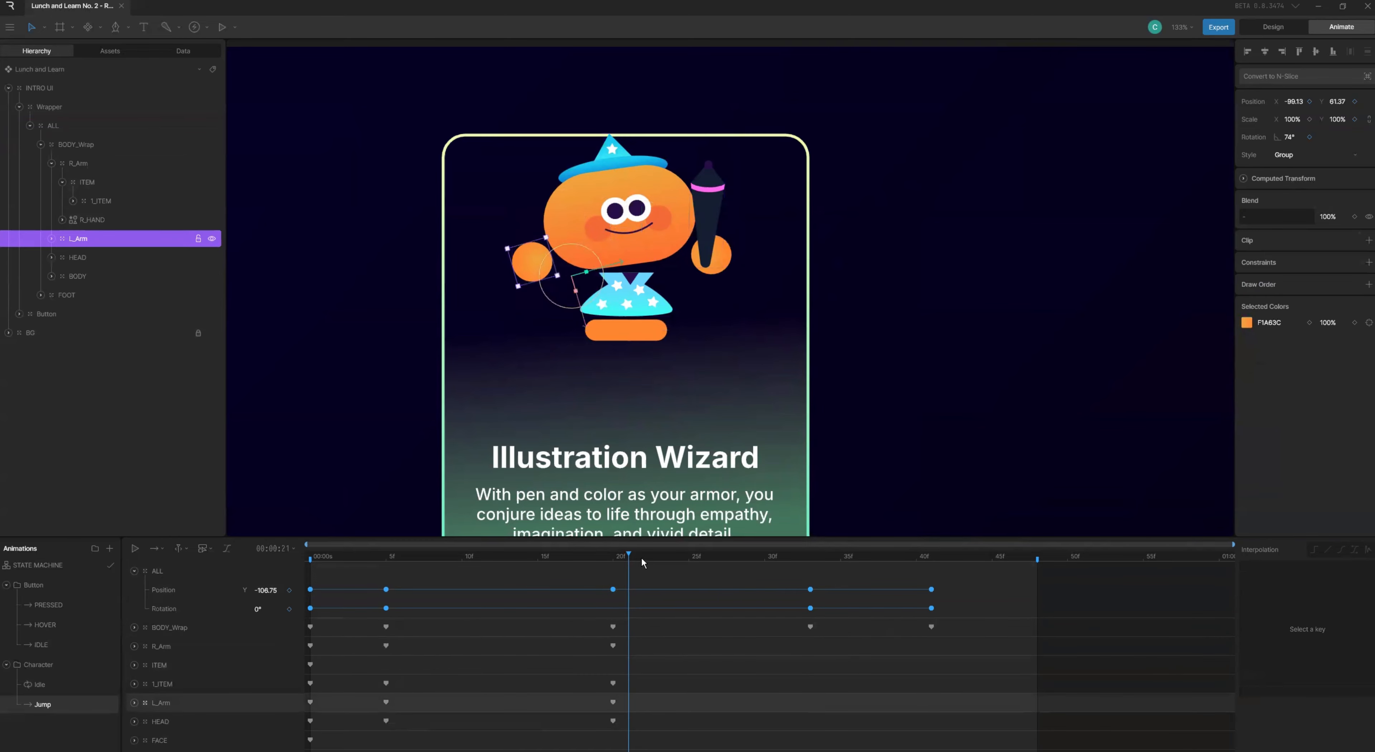
left_click_drag(629, 556, 811, 556)
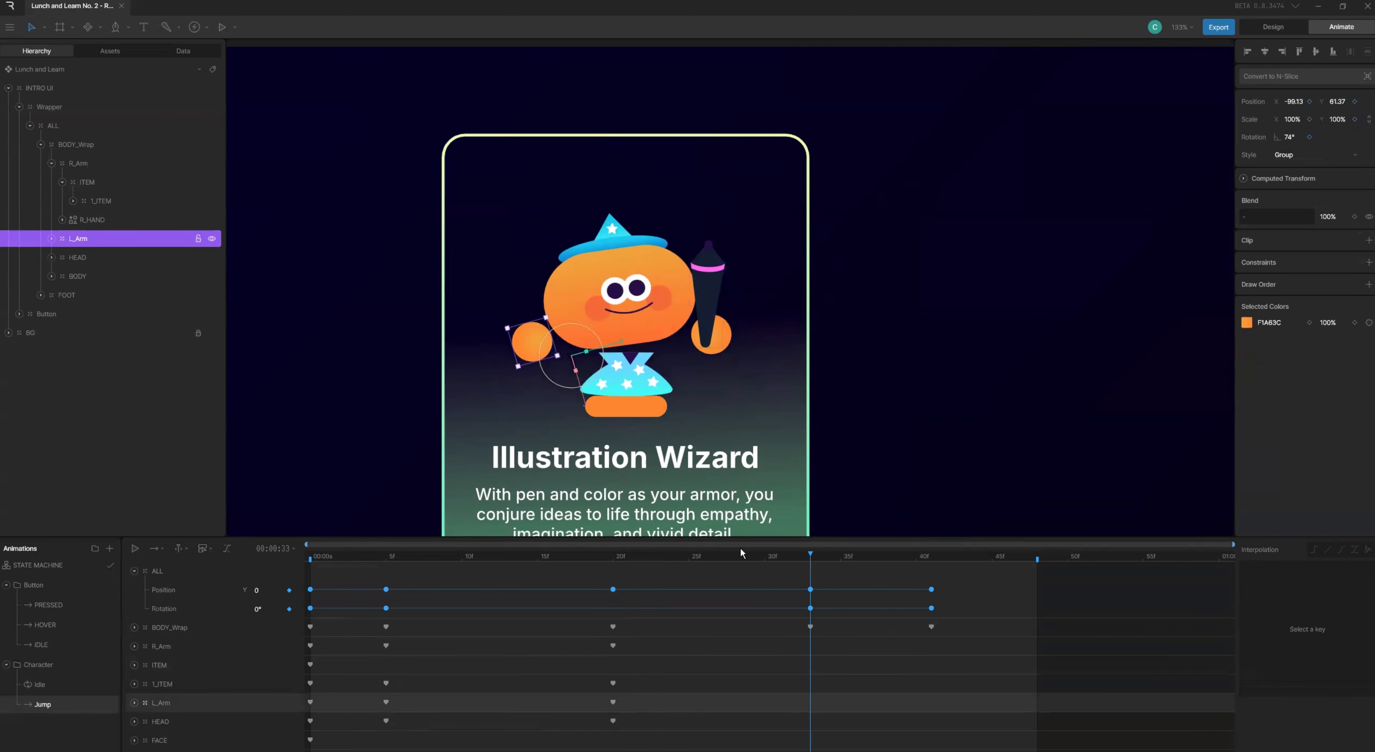
left_click(311, 702)
key("ctrl+c")
key("ctrl+v")
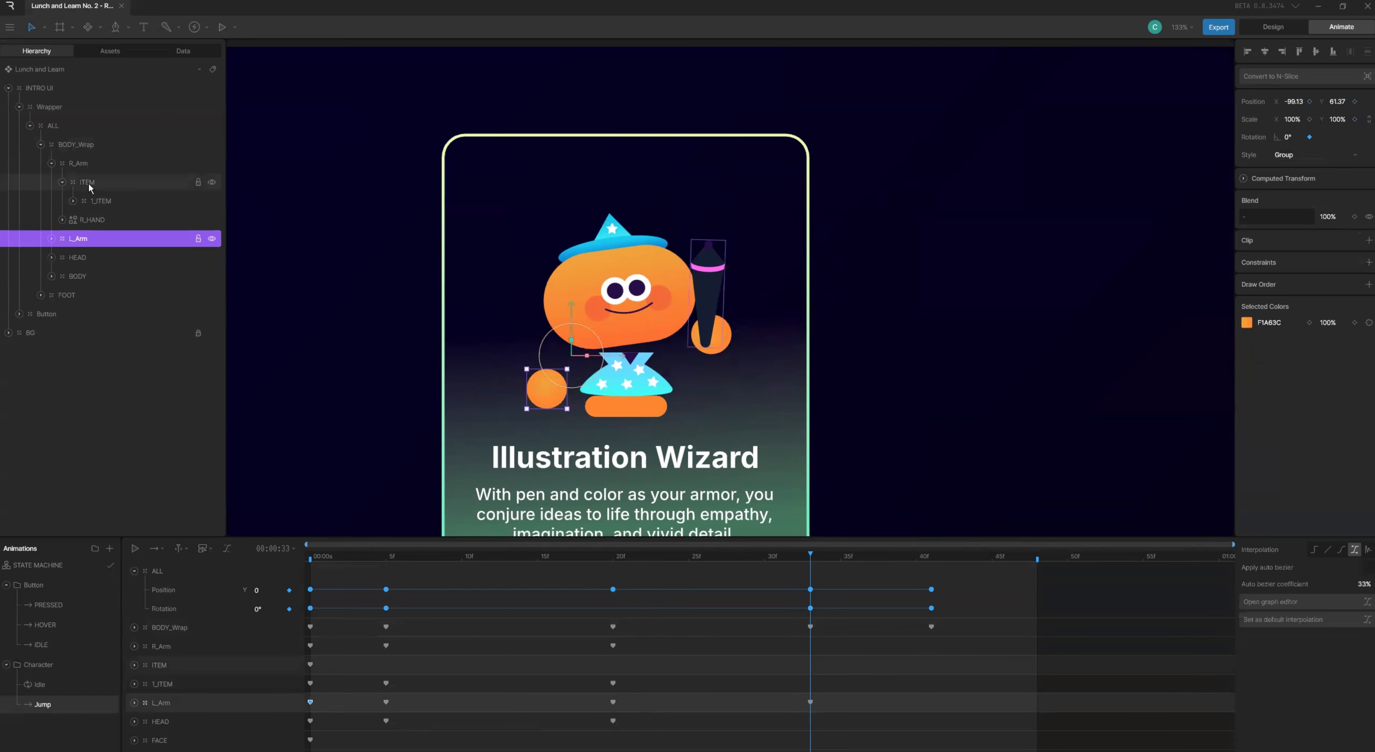
- Copy the R_Arm group's frame 0 key to frame 33
left_click(103, 168)
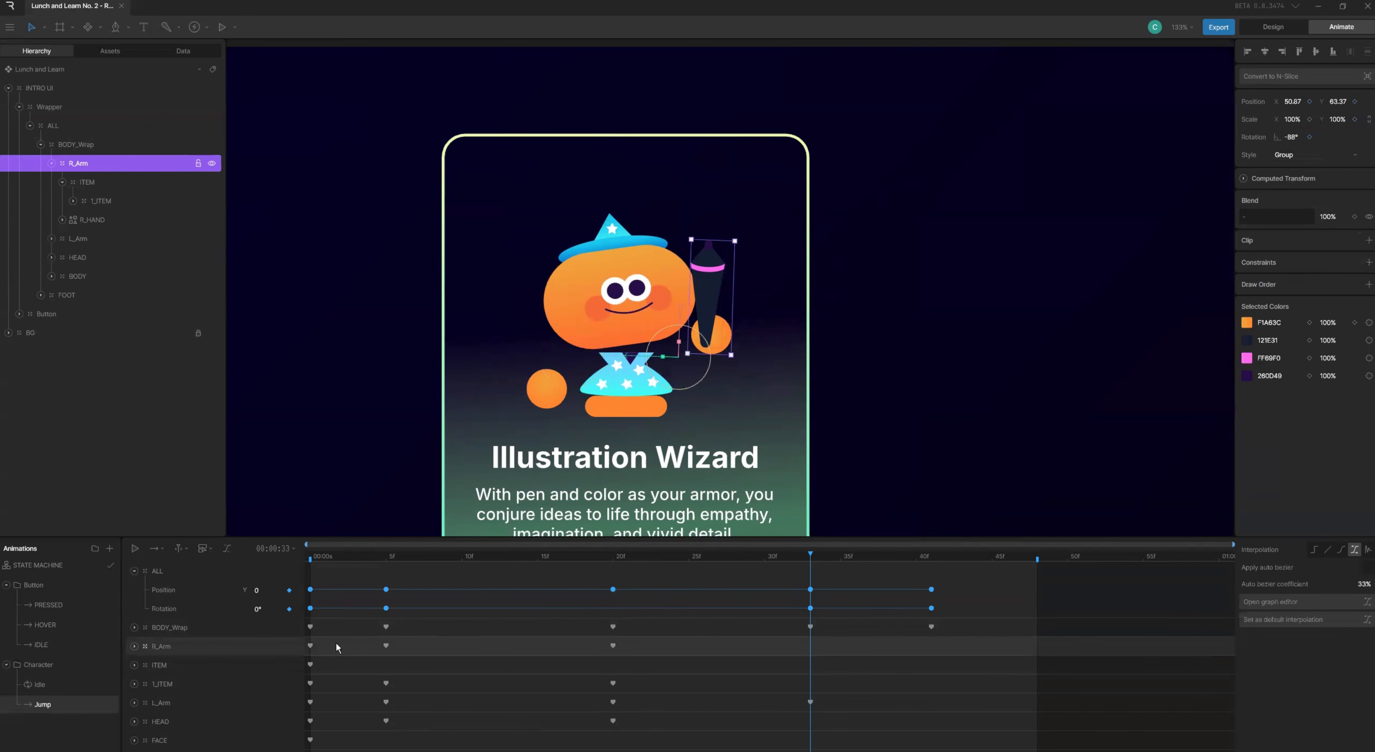
left_click(310, 646)
key("ctrl+c")
key("ctrl+v")
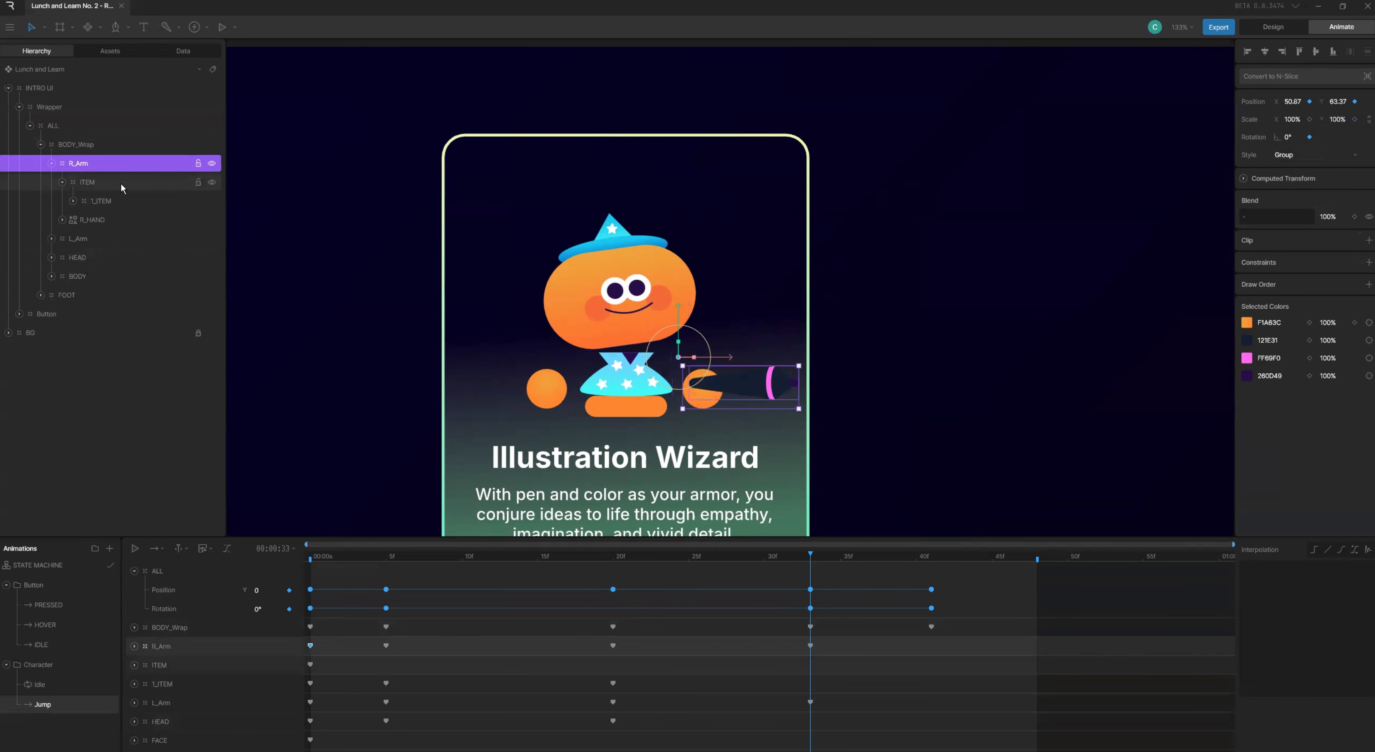
- Select the HAT group inside the character's head and key its Y position at frame 5
left_click(99, 220)
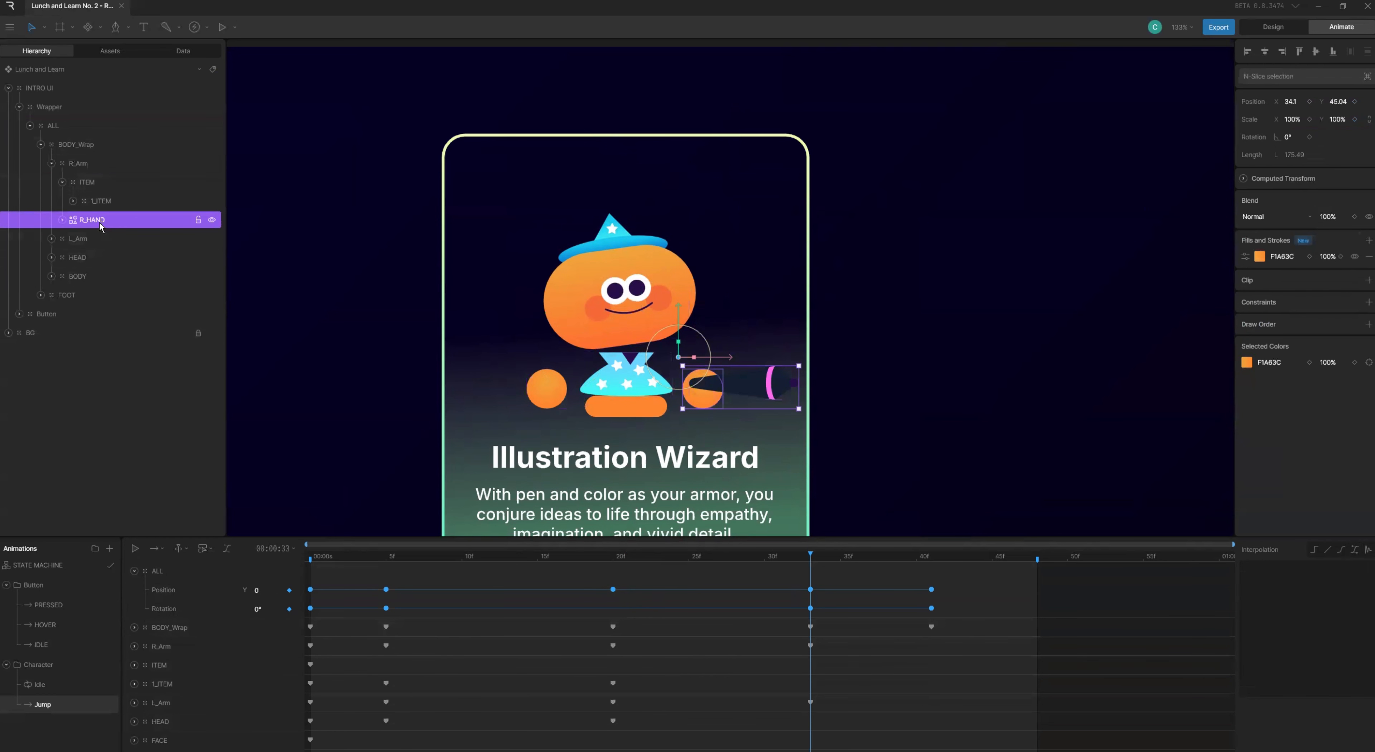
left_click(52, 164)
left_click(75, 201)
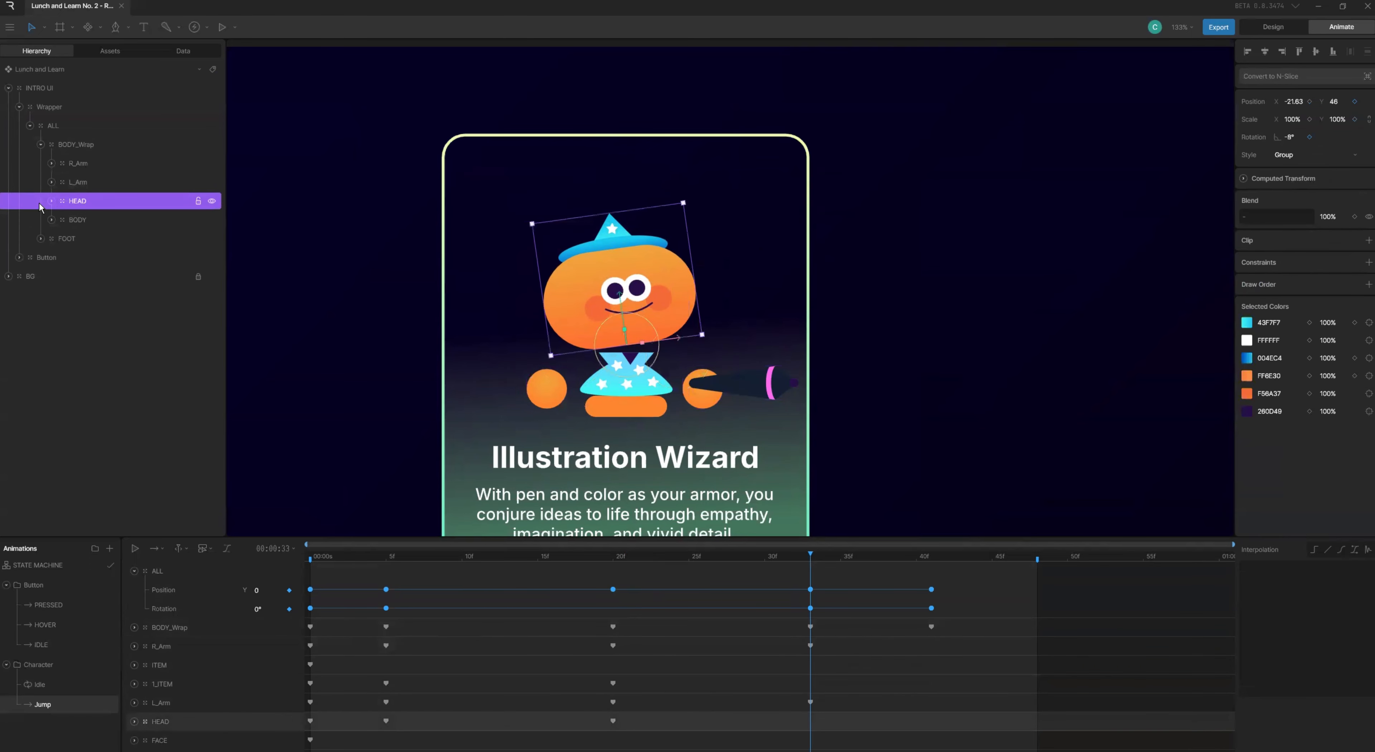
left_click(51, 201)
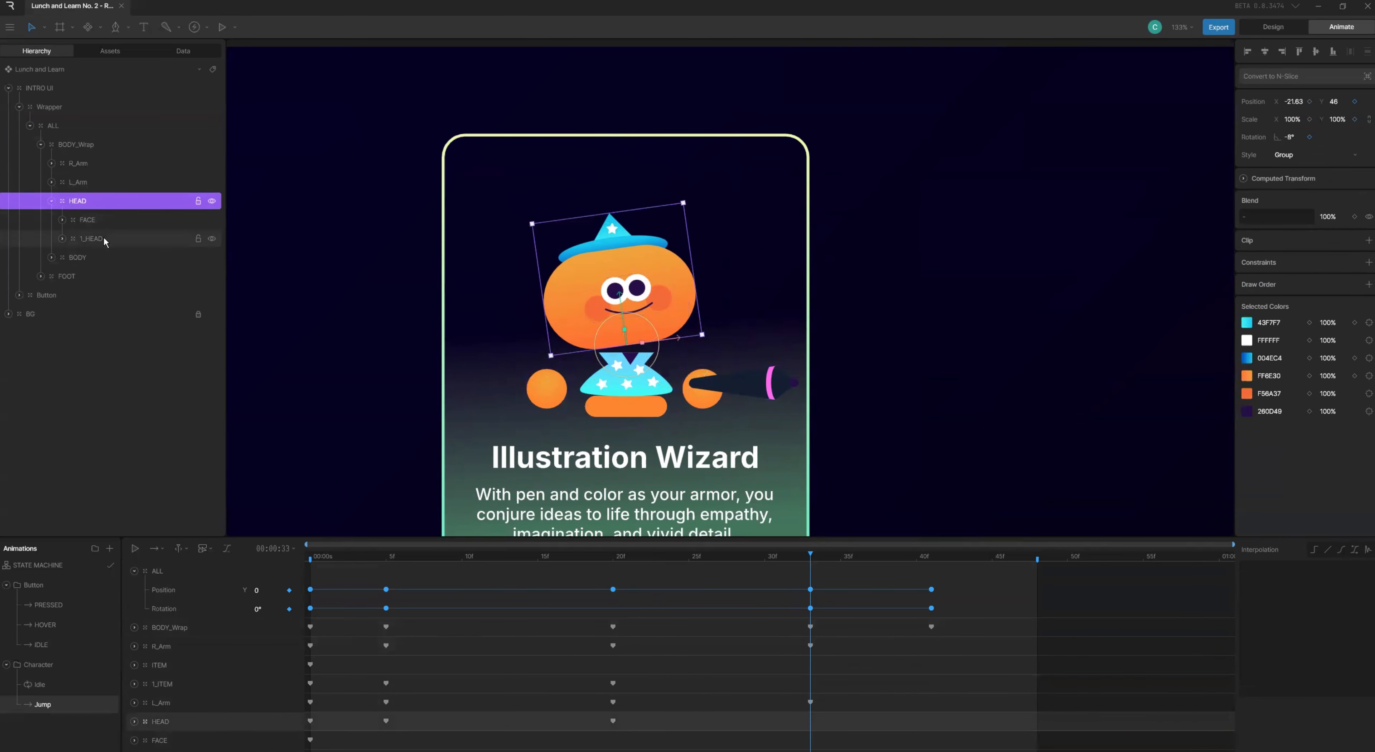
left_click(60, 239)
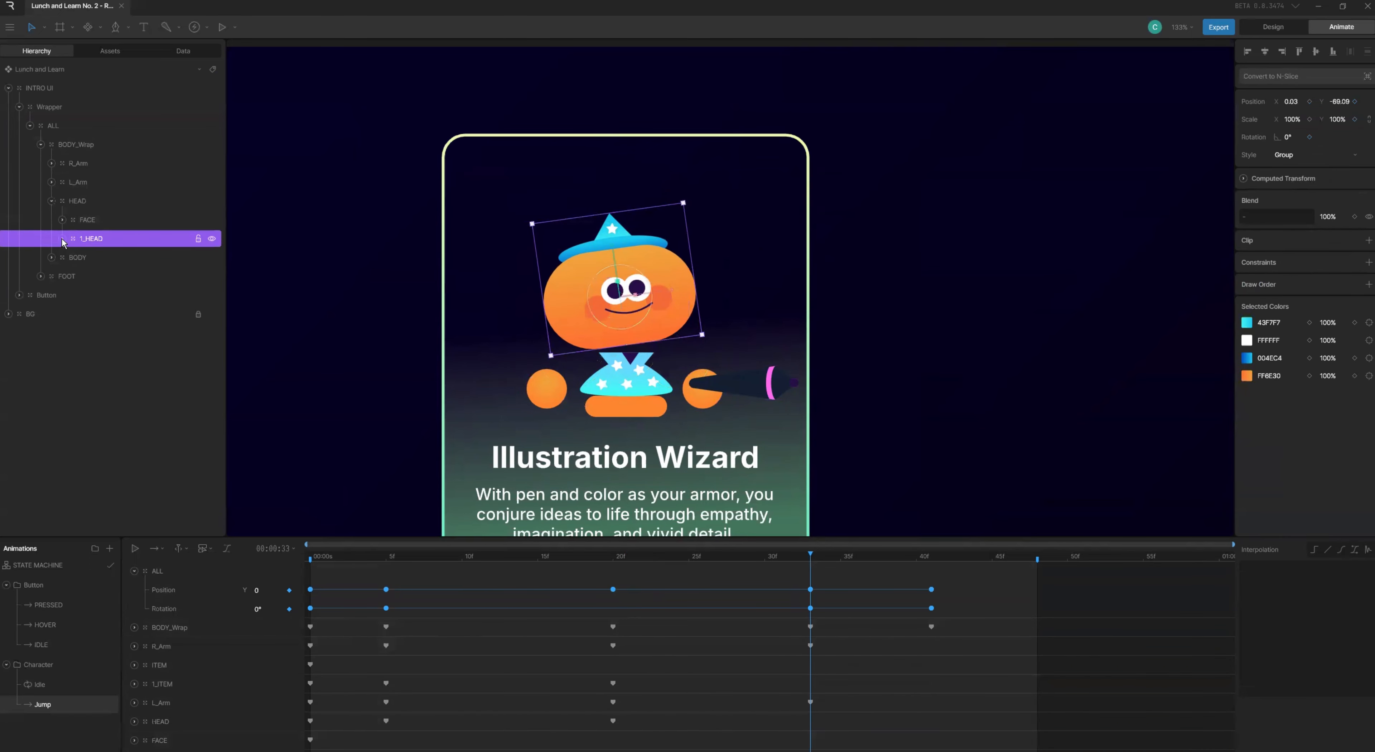
left_click(62, 239)
left_click(93, 276)
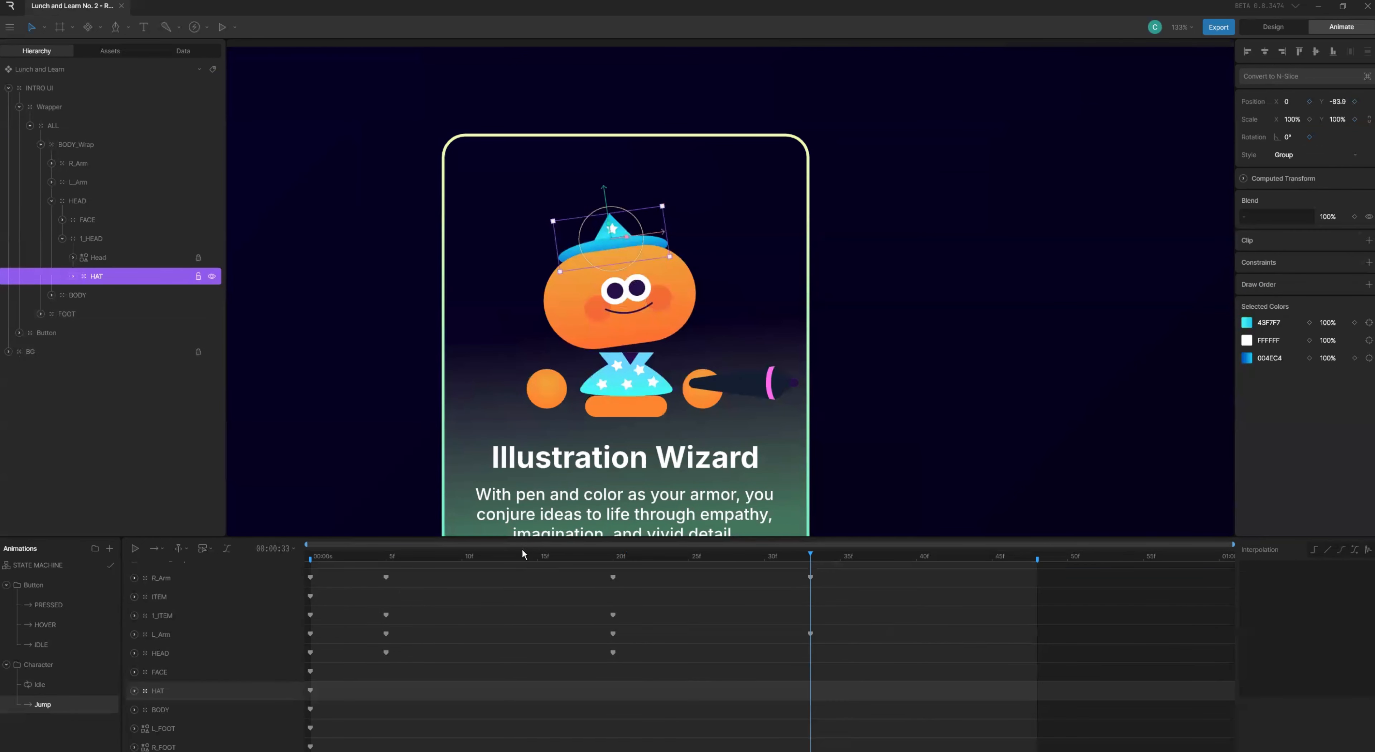
left_click(394, 558)
left_click(1355, 101)
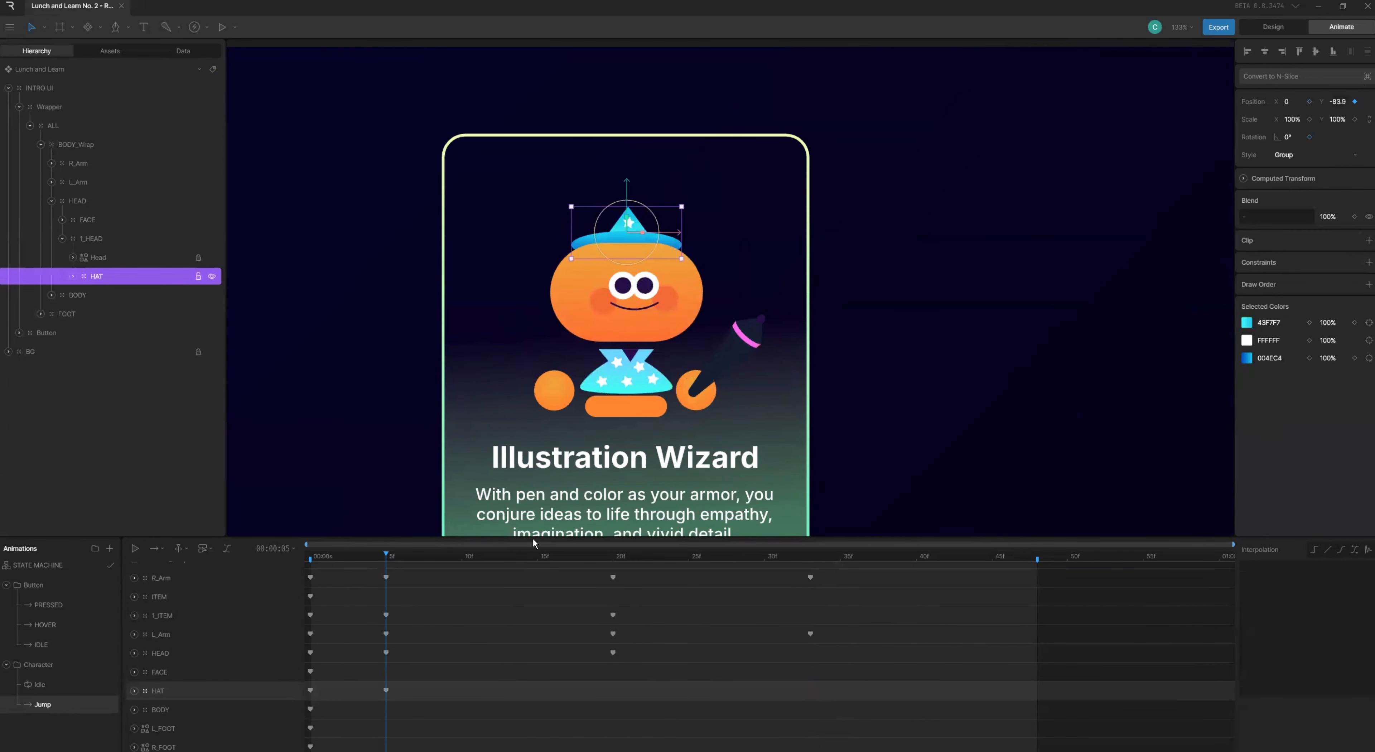
- At frame 20, lift the hat off the head to about Y -134
left_click(598, 556)
key("period")
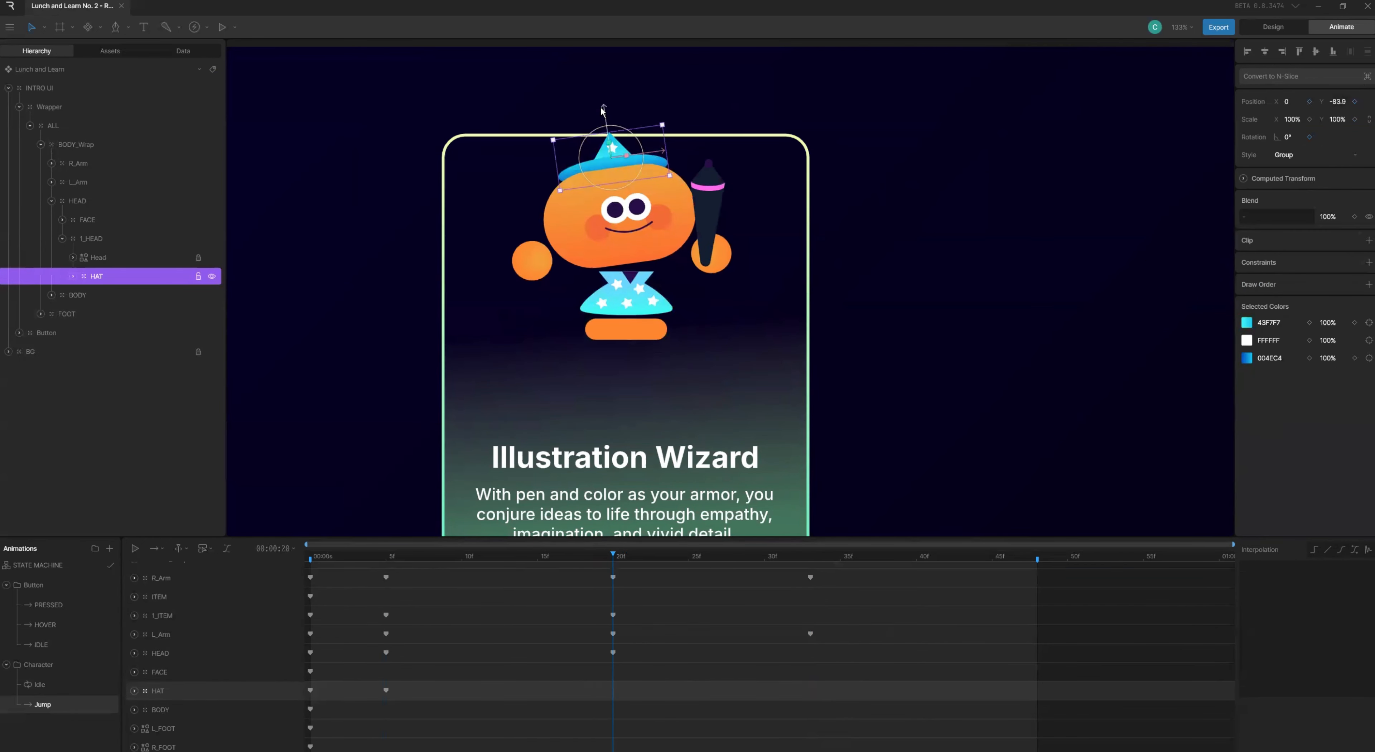
left_click_drag(604, 95, 600, 59)
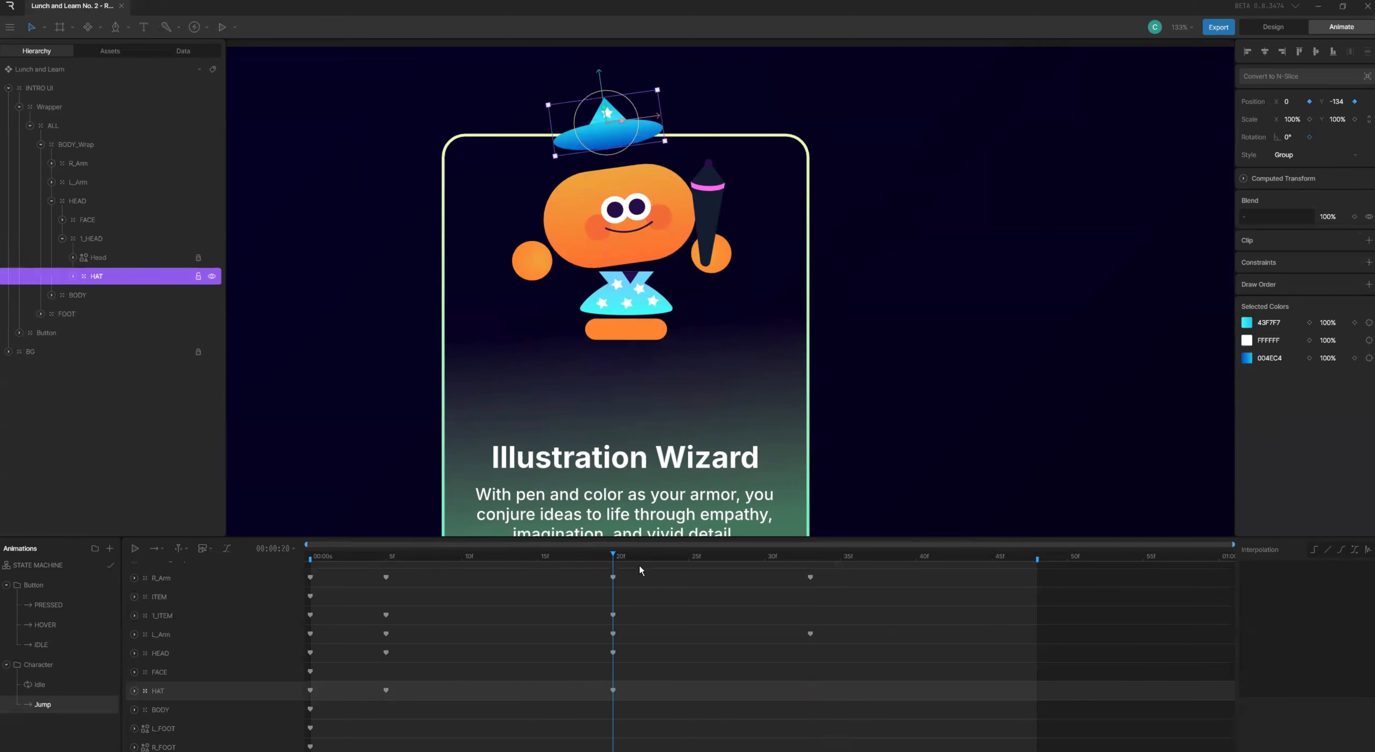
- Copy the HAT group's frame 5 key to frame 33 to bring the hat back onto the head
left_click(811, 557)
left_click(386, 690)
key("ctrl+c")
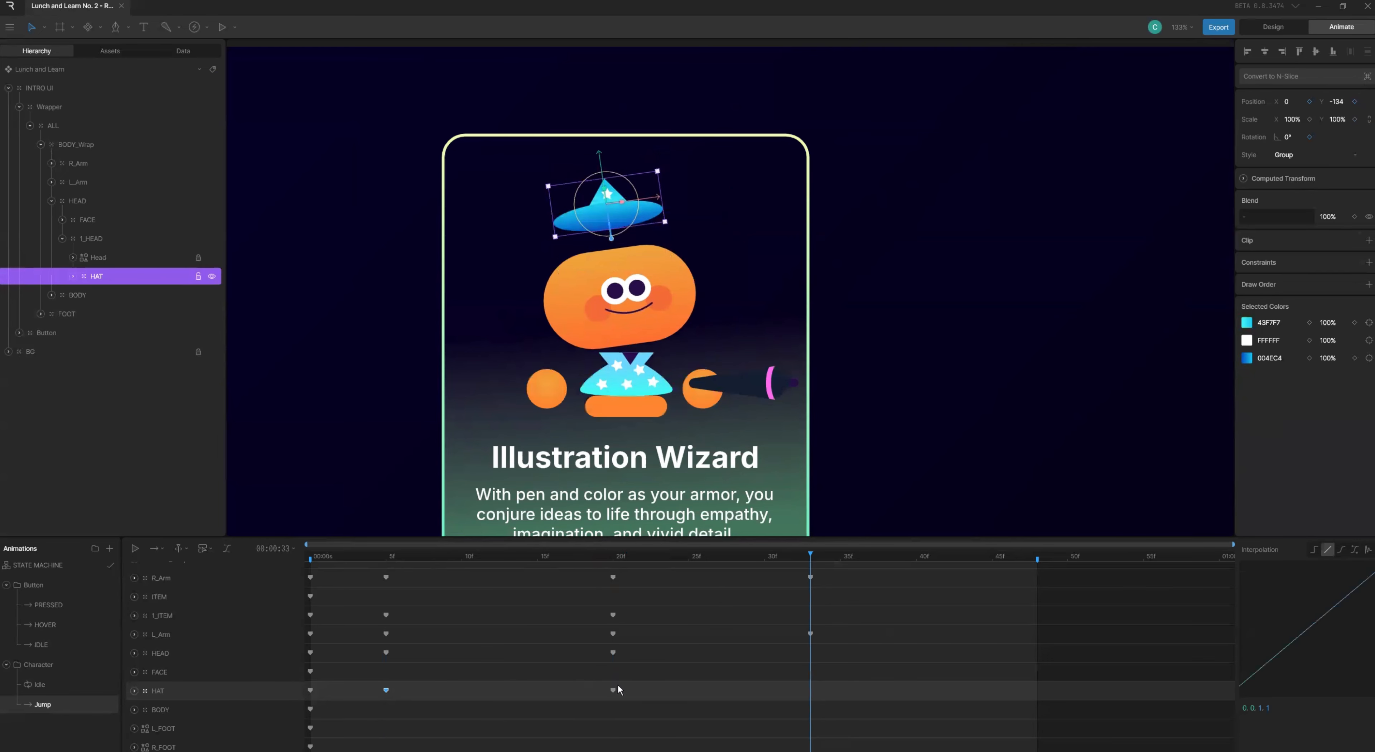
key("ctrl+v")
- Set the hat's Y position keys at frames 5, 20 and 33 to Cubic interpolation
left_click(134, 692)
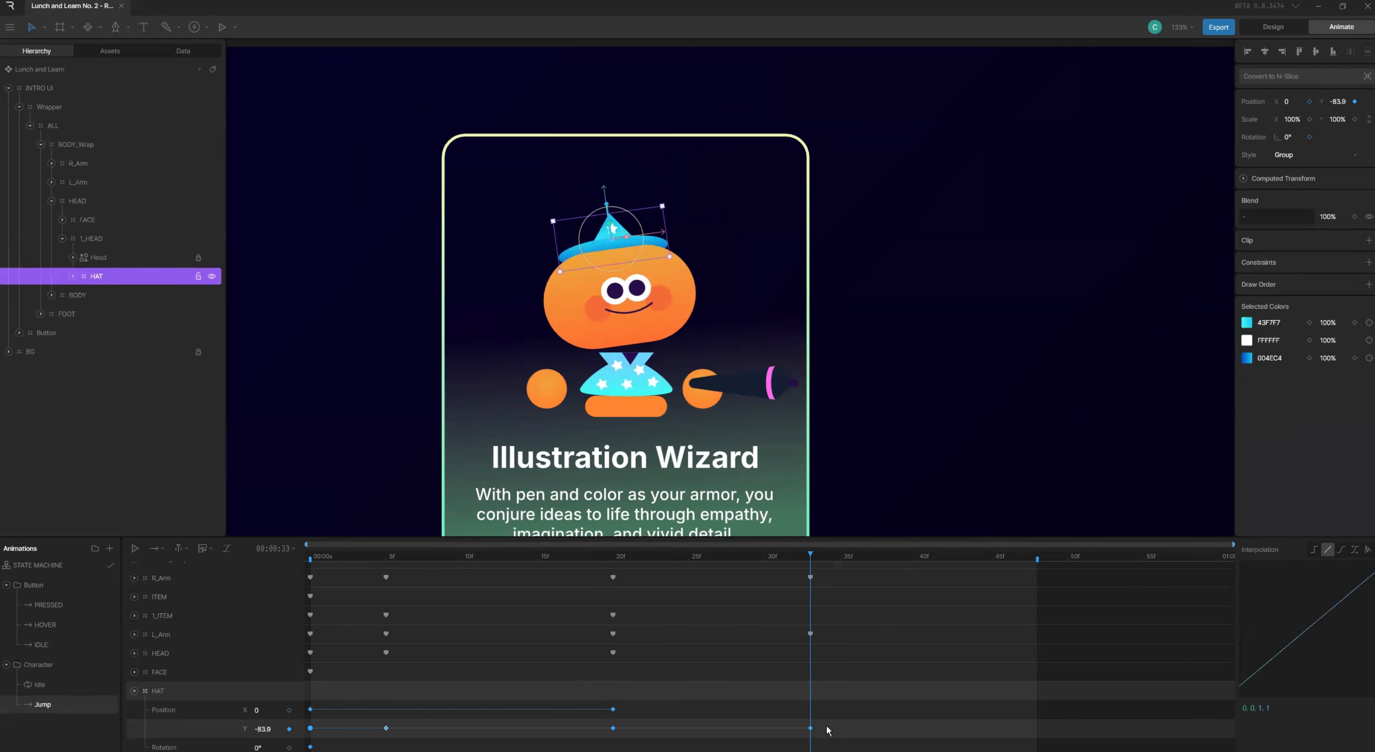
left_click_drag(828, 730, 382, 723)
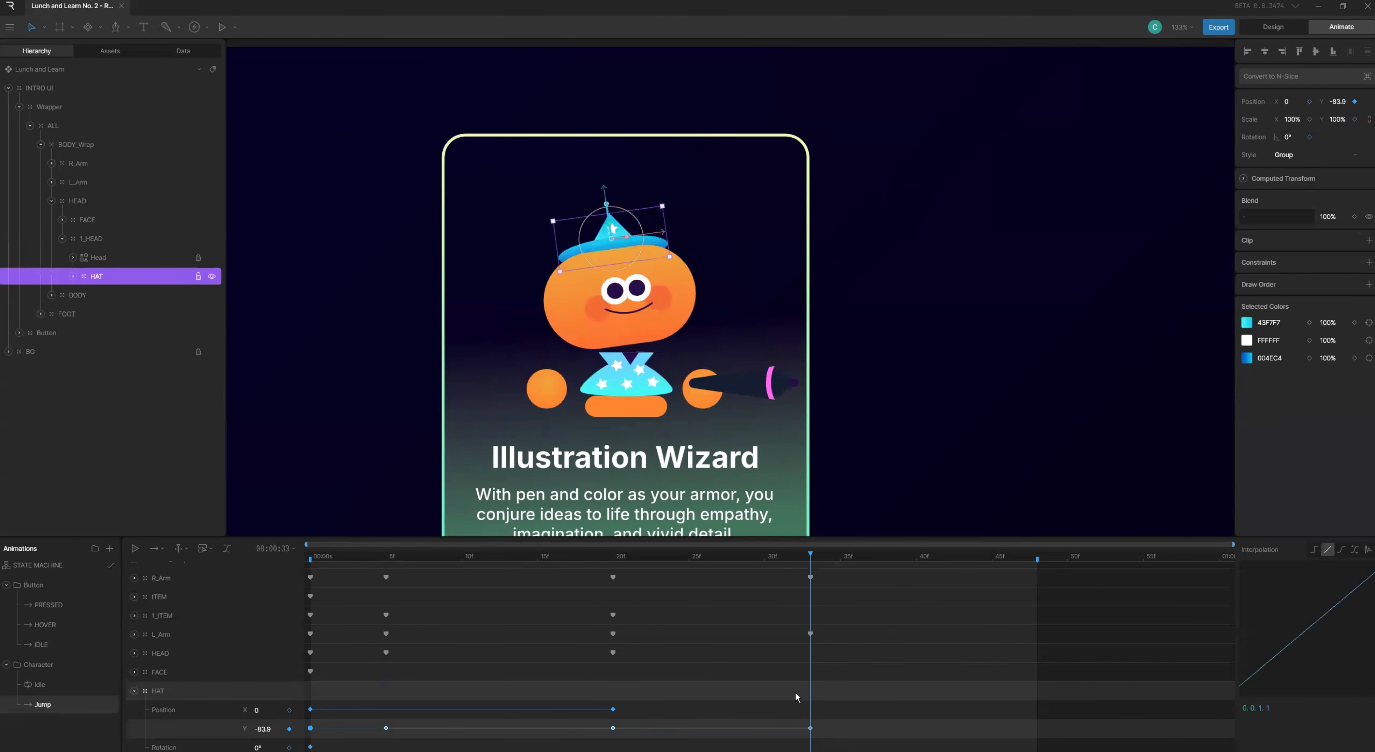
left_click(1354, 549)
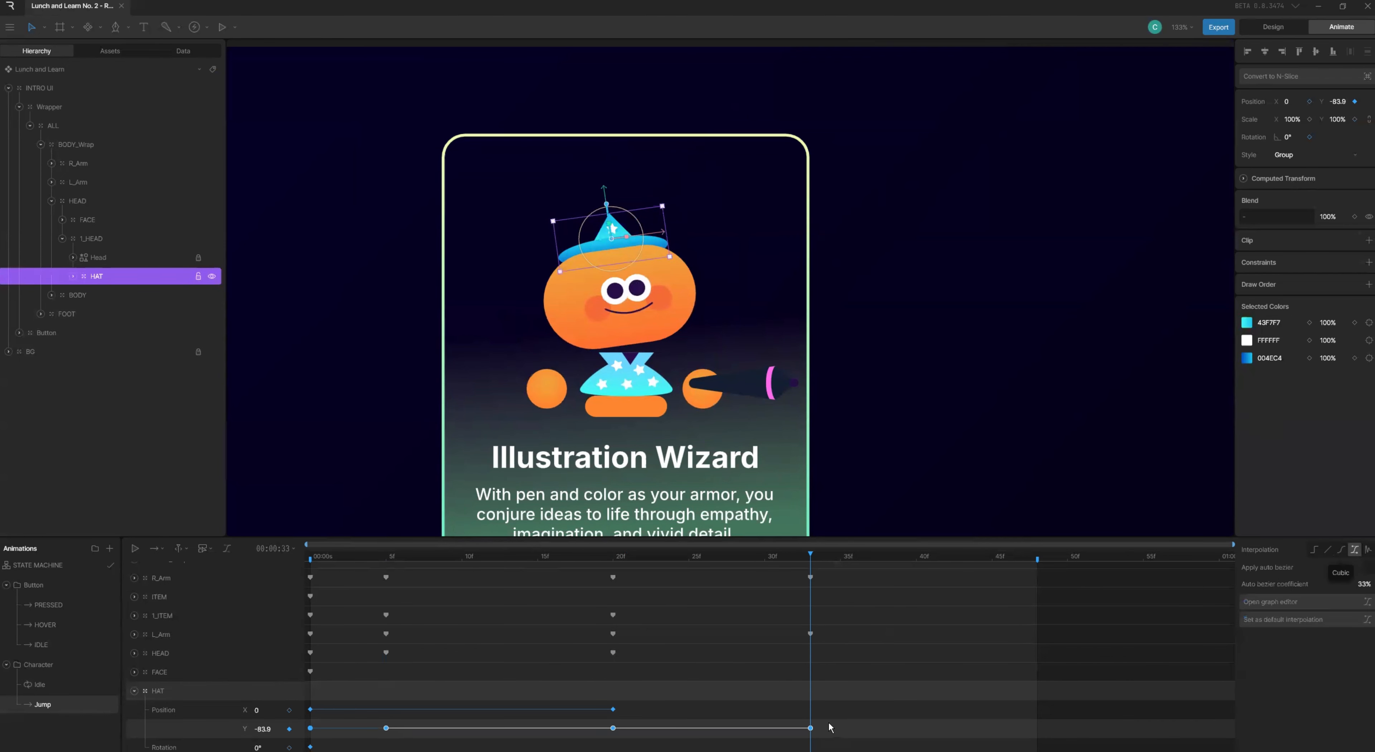
- In the graph editor, flatten the incoming handle of the hat's Y curve at frame 5
left_click_drag(830, 725, 369, 748)
left_click(228, 549)
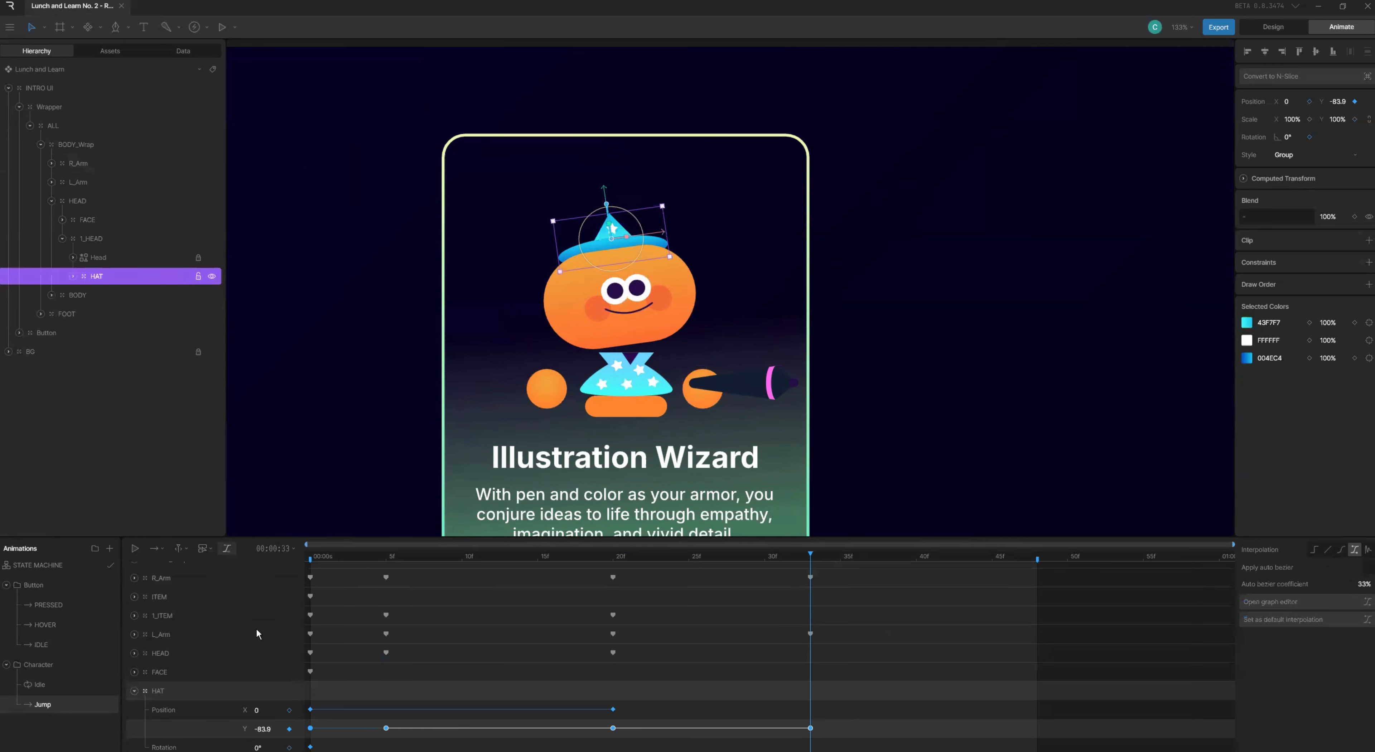
left_click(221, 729)
left_click(389, 605)
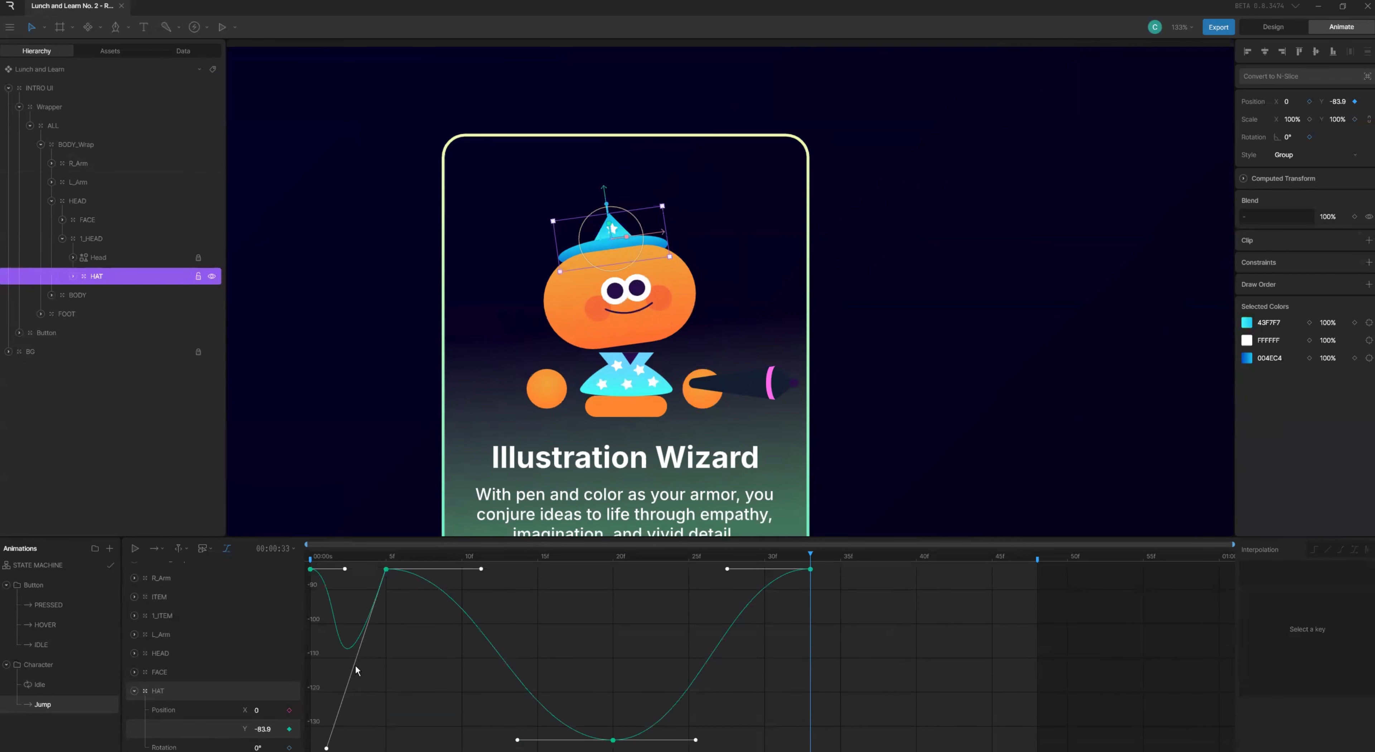
left_click_drag(326, 749, 271, 560)
- Play back the Jump animation to check the hat's motion and close the graph editor
key("space")
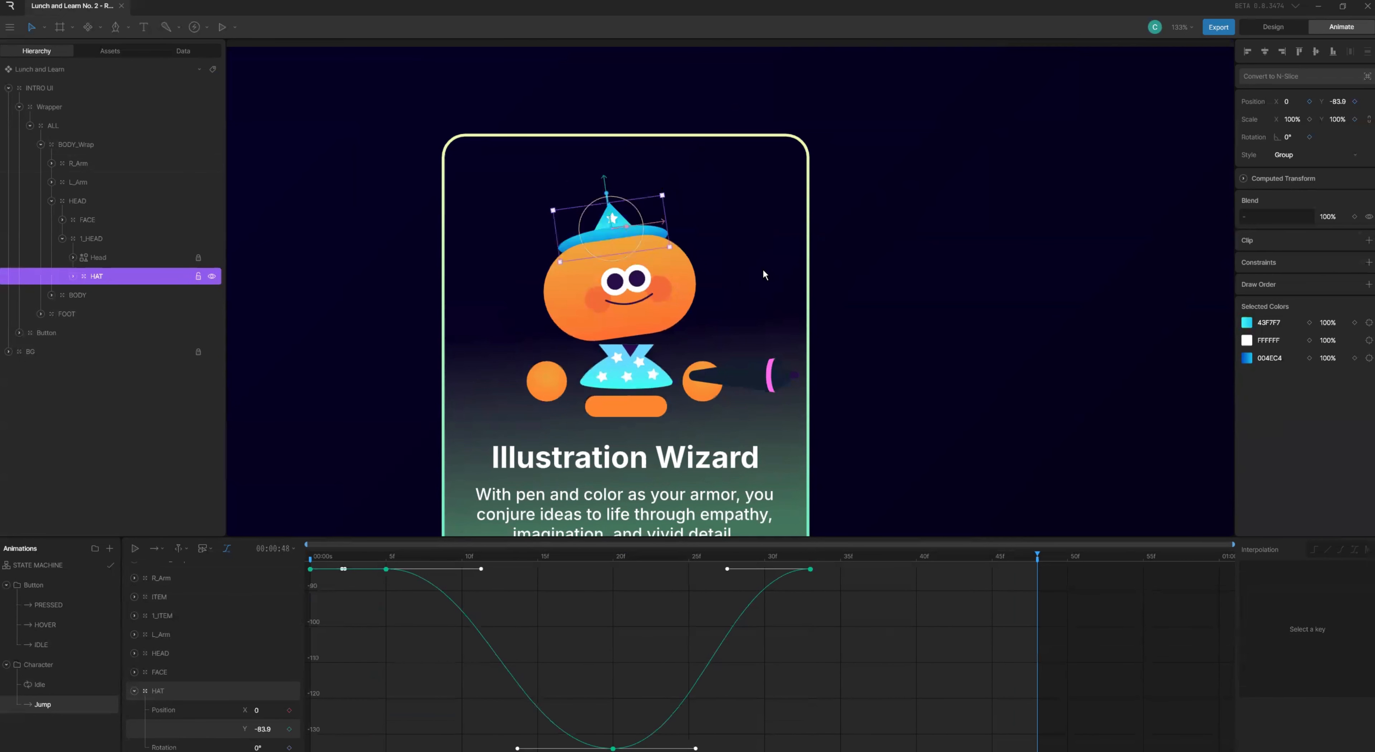
scroll(761, 272, "down", 2)
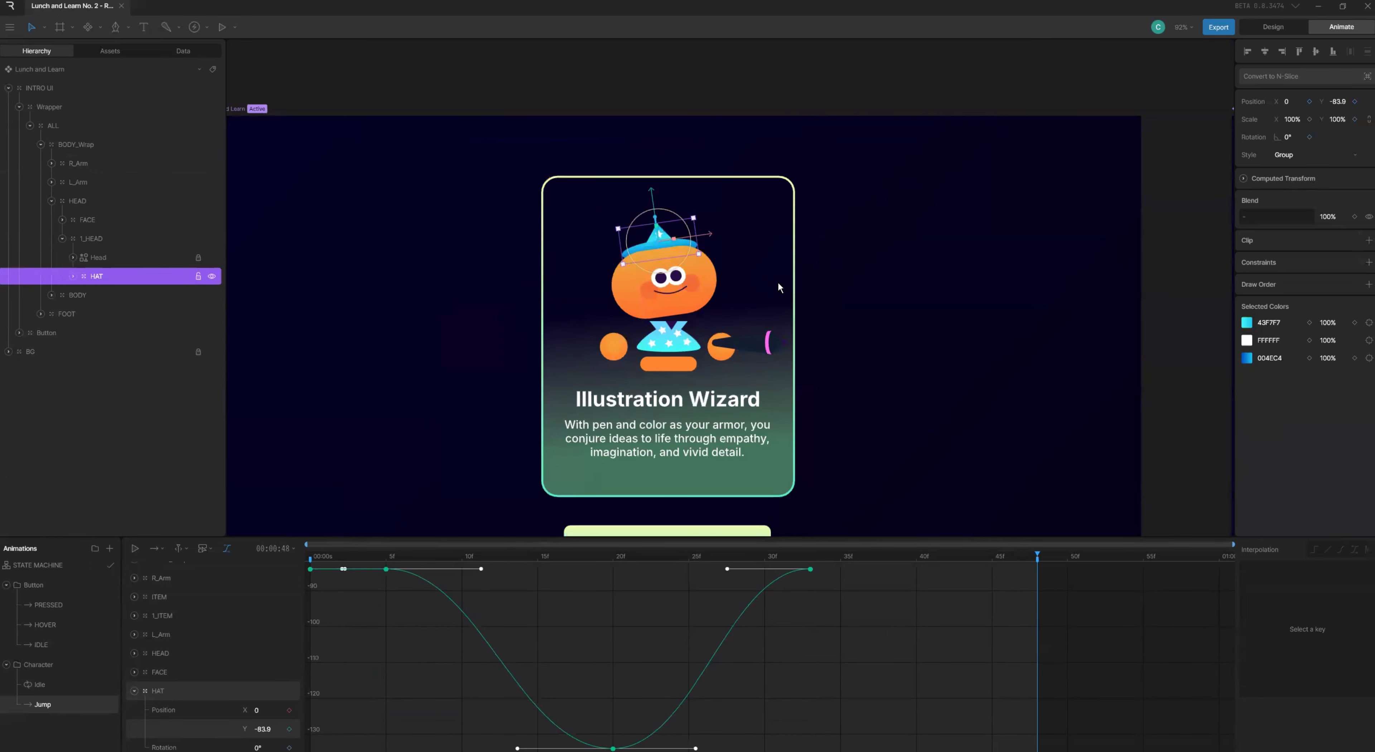
scroll(777, 282, "down", 1)
scroll(778, 282, "right", 10)
scroll(777, 283, "right", 3)
key("space")
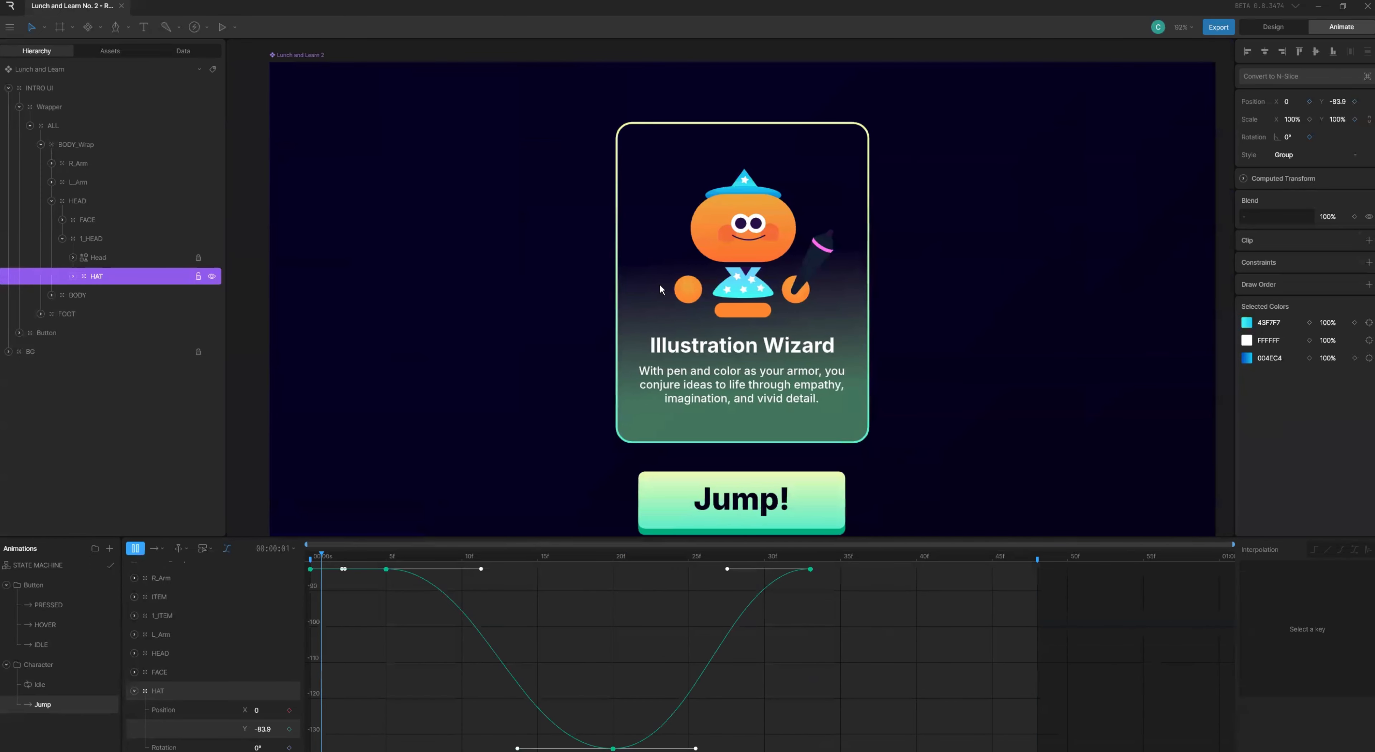
key("space")
left_click(228, 549)
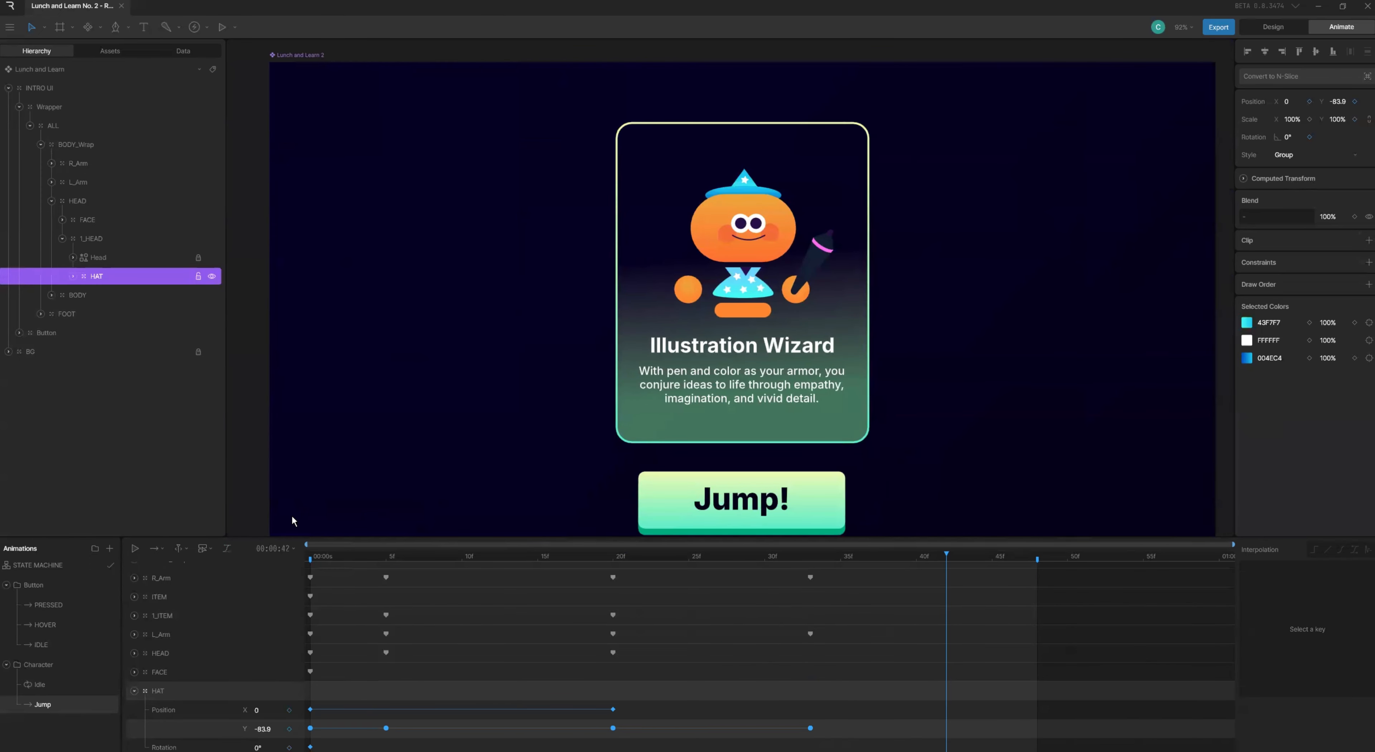
- Collapse the Button animation folder, replay the Jump from near the start and inspect the Idle animation's keys
left_click(7, 585)
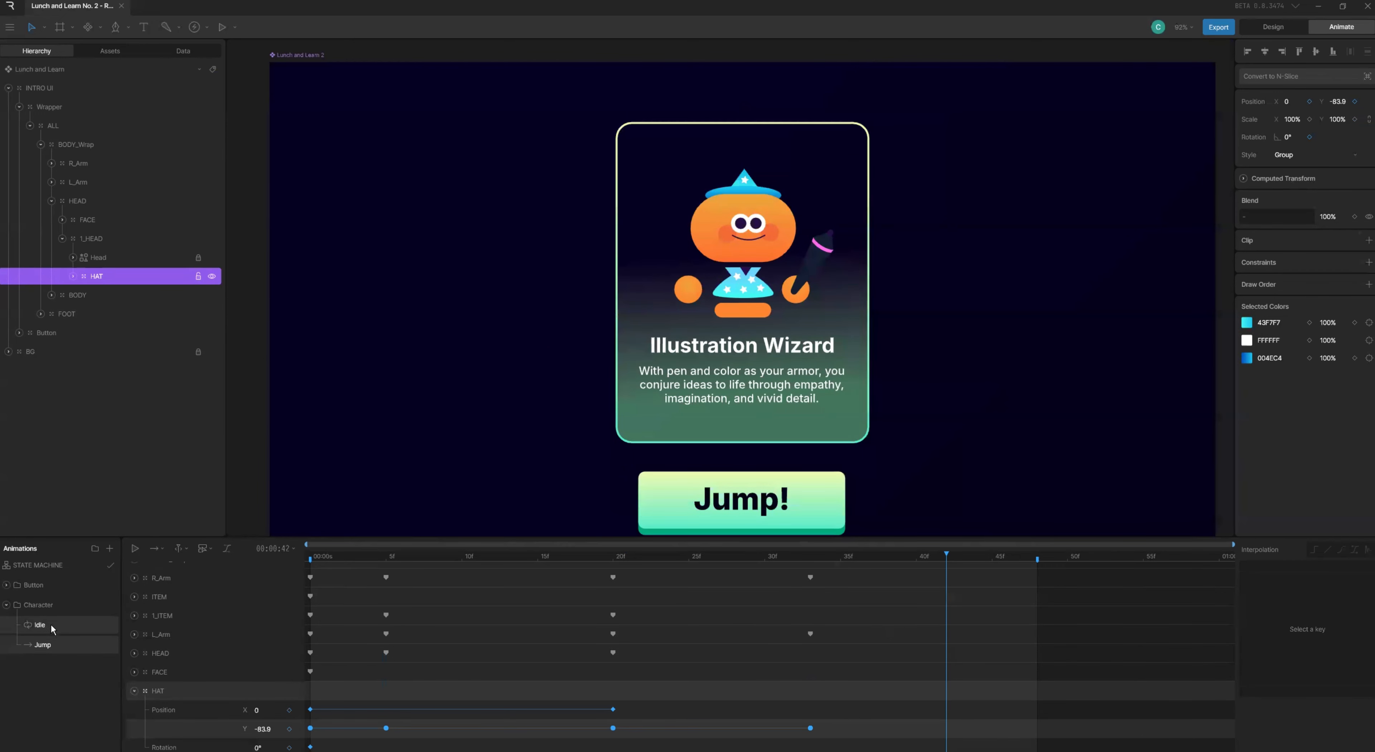
left_click_drag(356, 556, 324, 556)
scroll(801, 286, "down", 1)
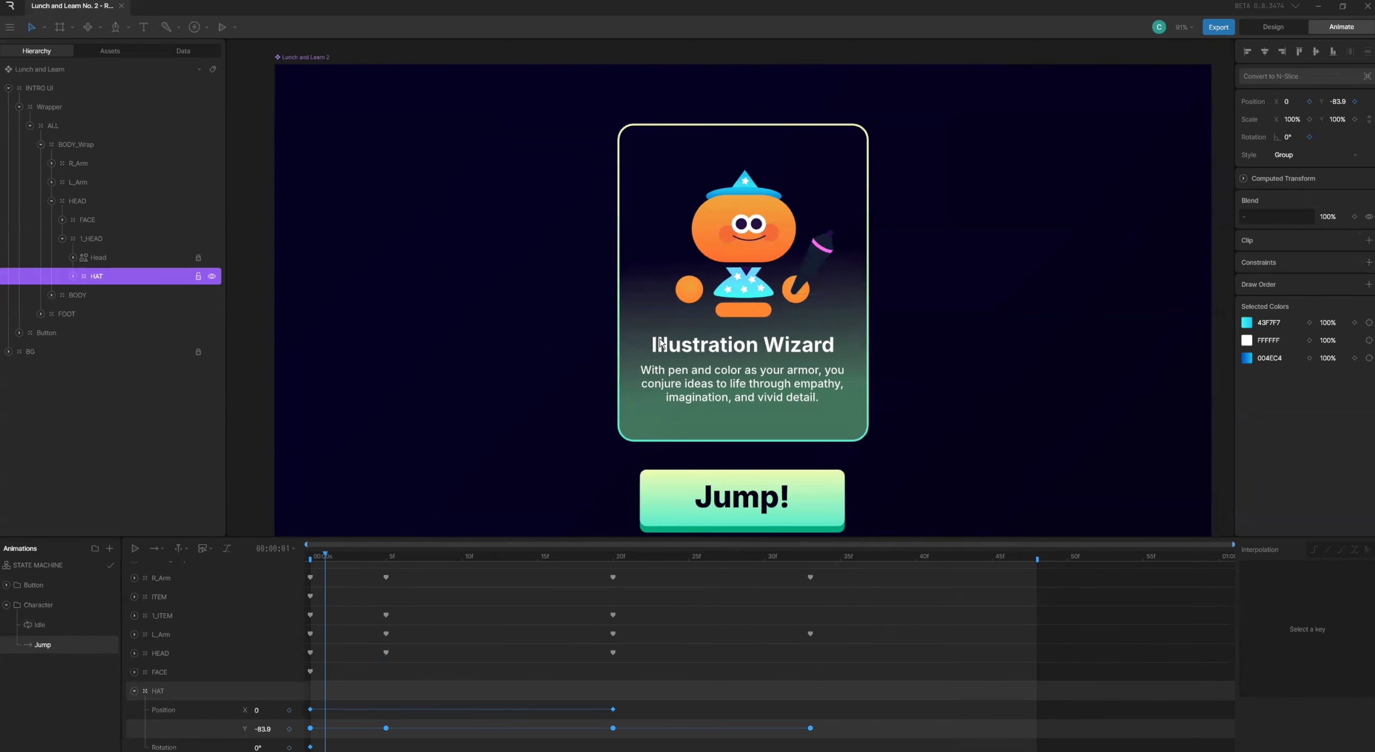
key("space")
key("space")
left_click(60, 645)
left_click(64, 625)
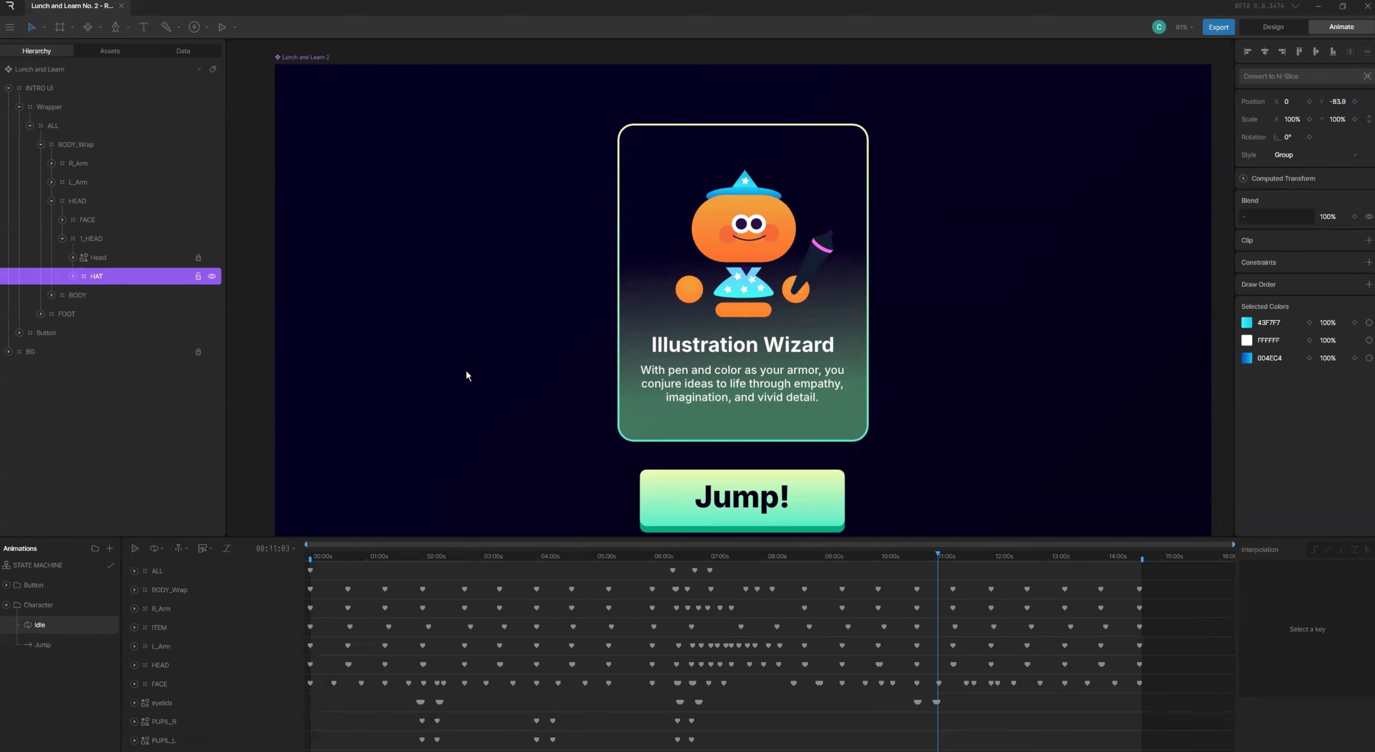
scroll(464, 370, "down", 3)
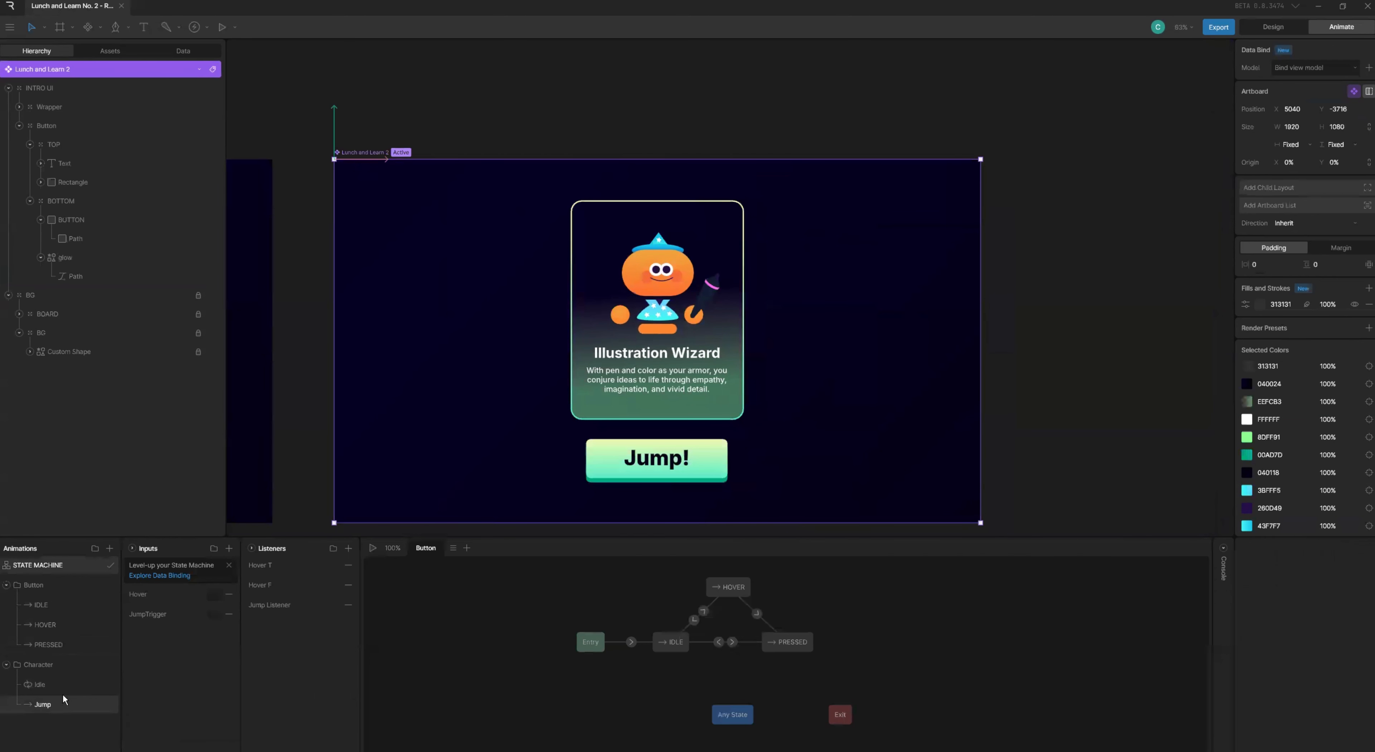
- Open the Jump animation of the Lunch and Learn 2 artboard and play it from frame 0
left_click(53, 703)
key("space")
scroll(646, 311, "up", 1)
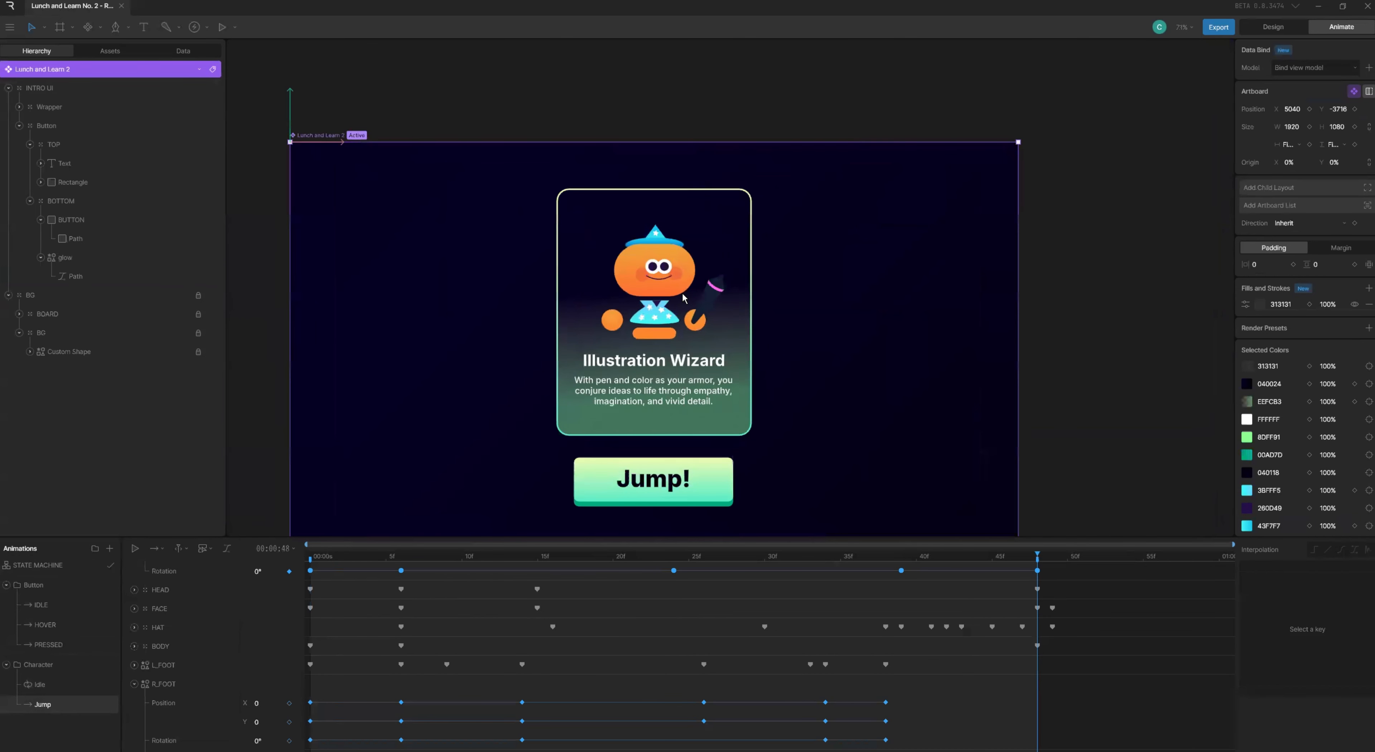
scroll(644, 310, "down", 2)
left_click_drag(485, 556, 263, 565)
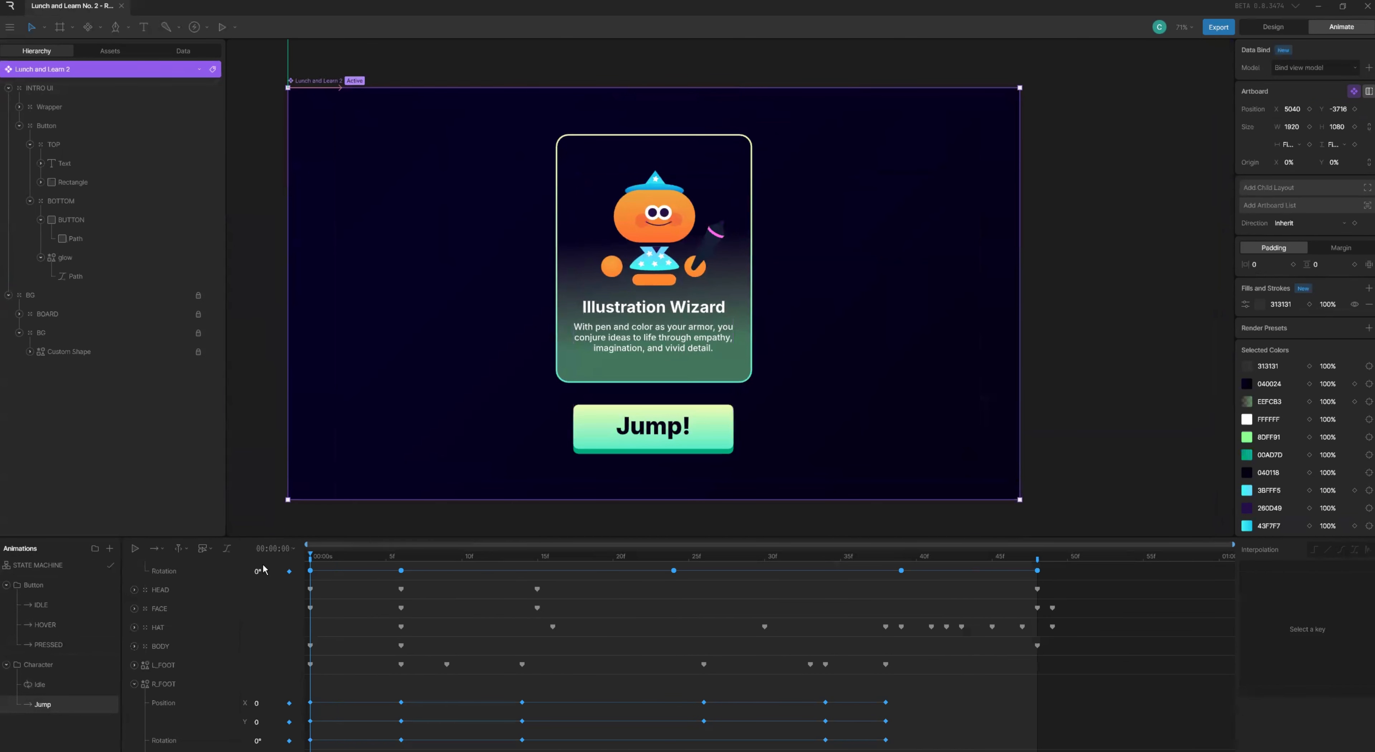
key("space")
key("space")
- Preview the Idle animation from its beginning and compare it with the Jump animation
left_click(39, 684)
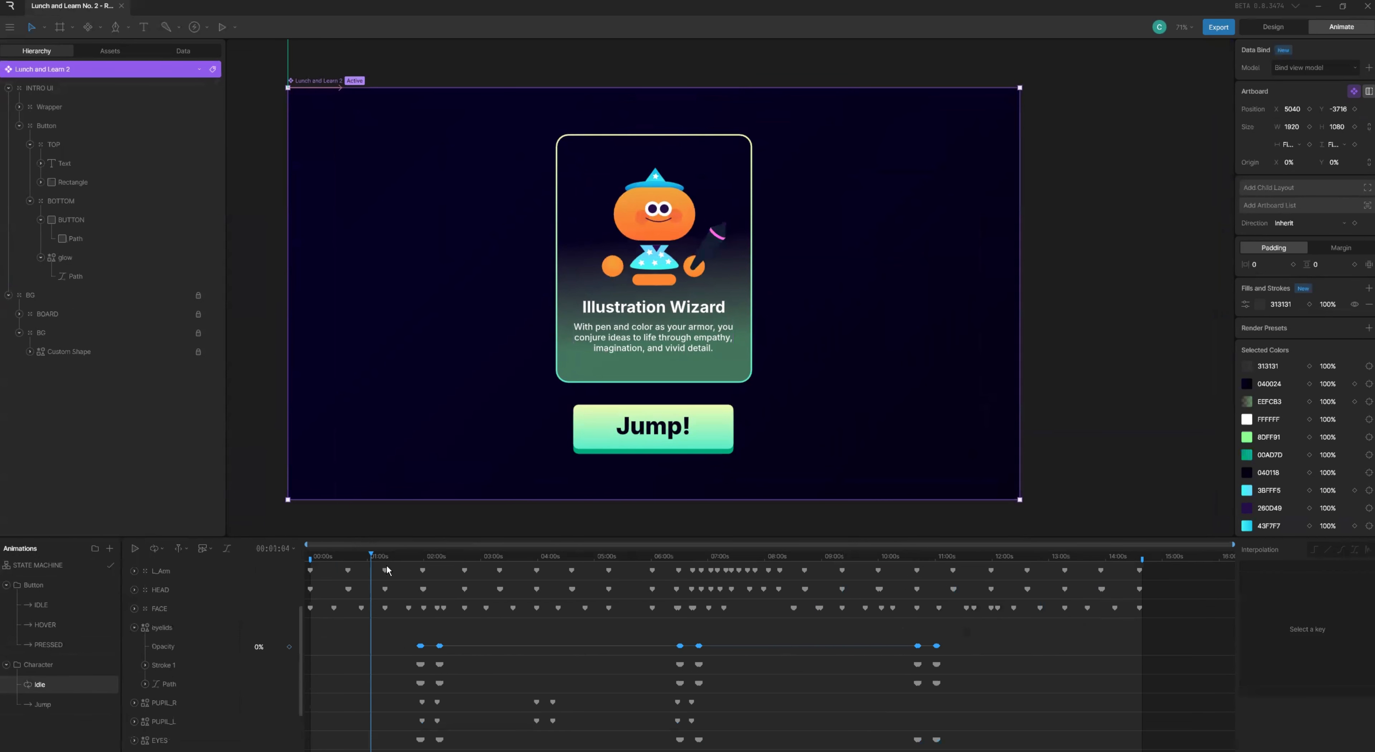
left_click_drag(389, 560, 286, 570)
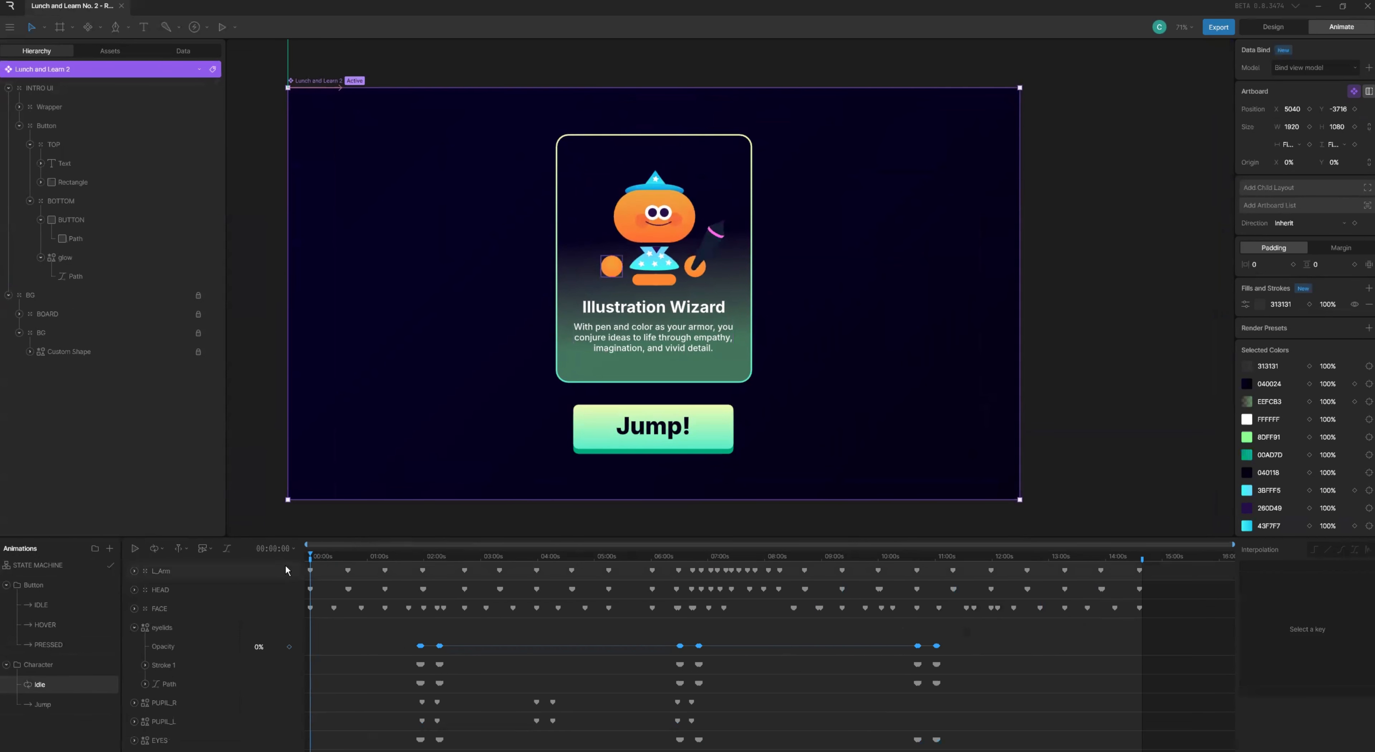
key("space")
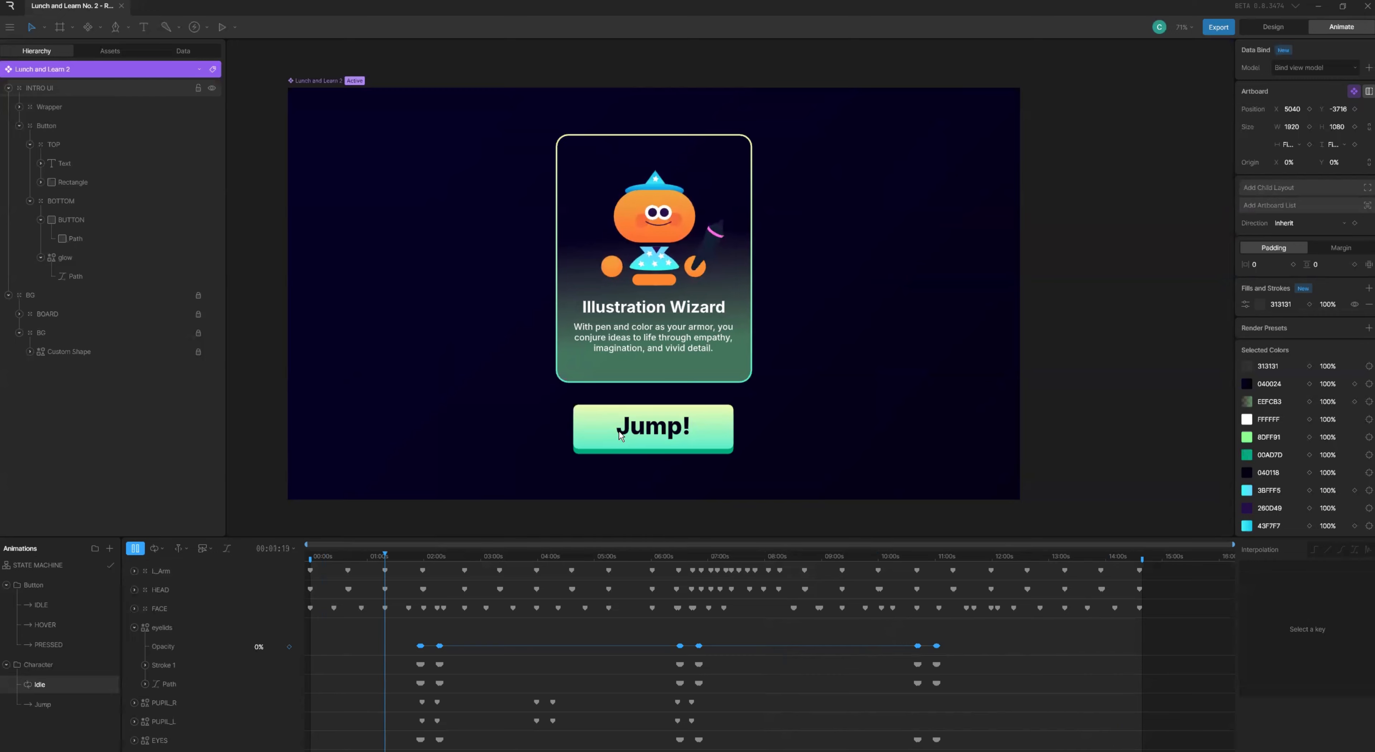
key("space")
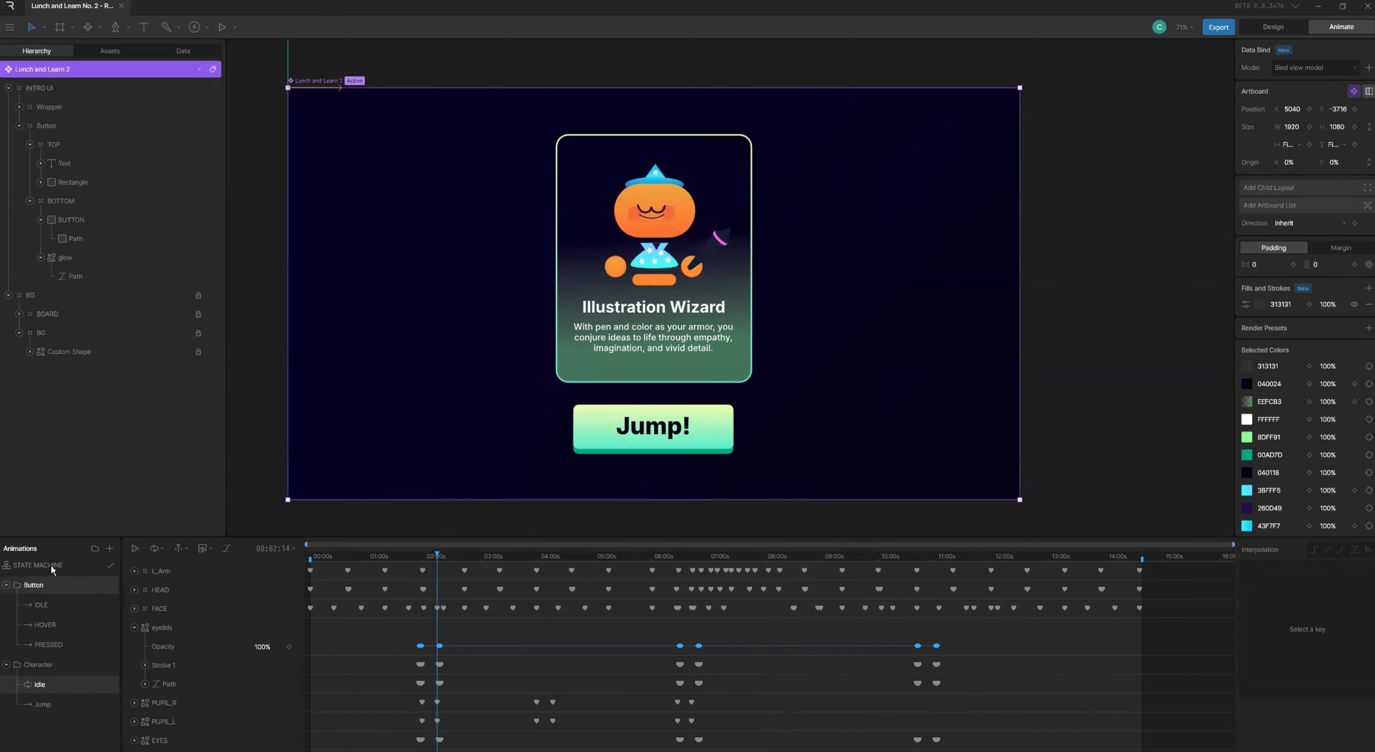
mouse_move(322, 557)
left_mouse_down()
mouse_move(992, 554)
mouse_move(320, 557)
left_mouse_up()
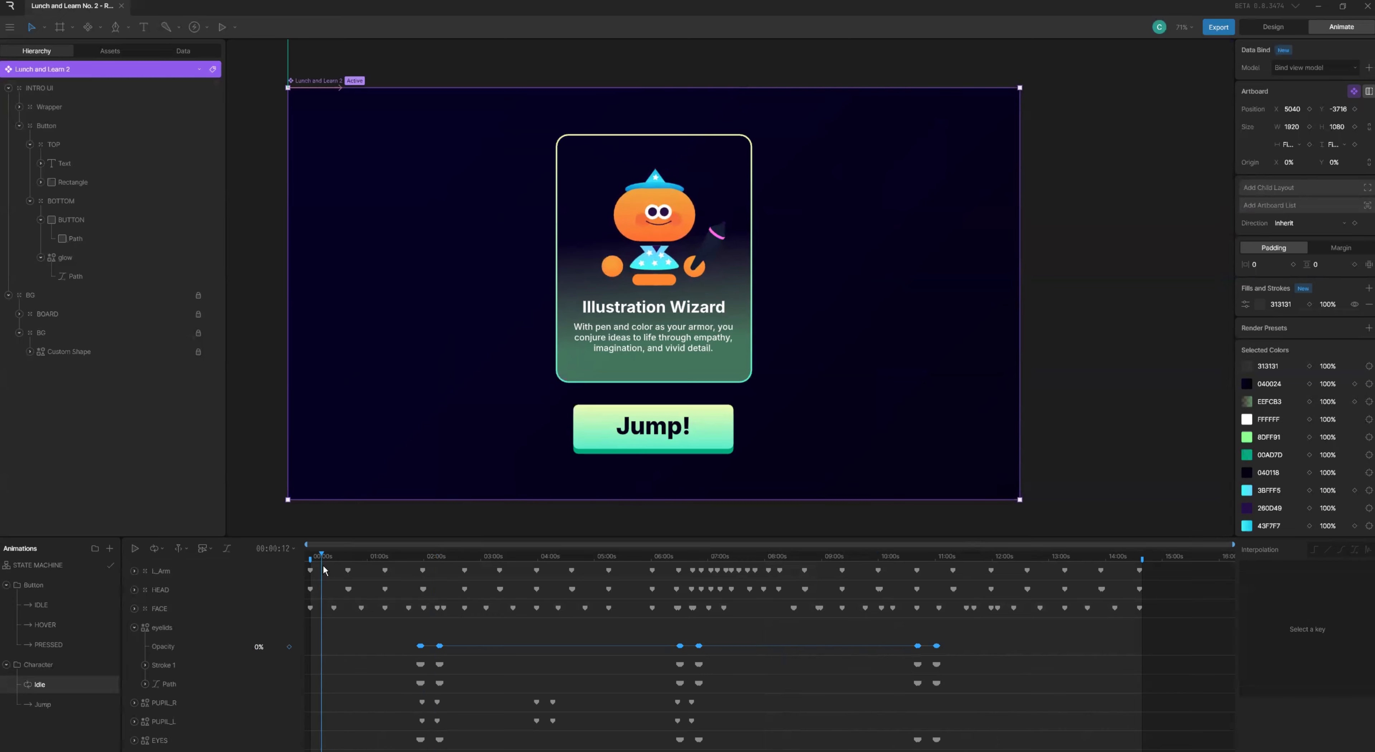
key("space")
left_click(68, 708)
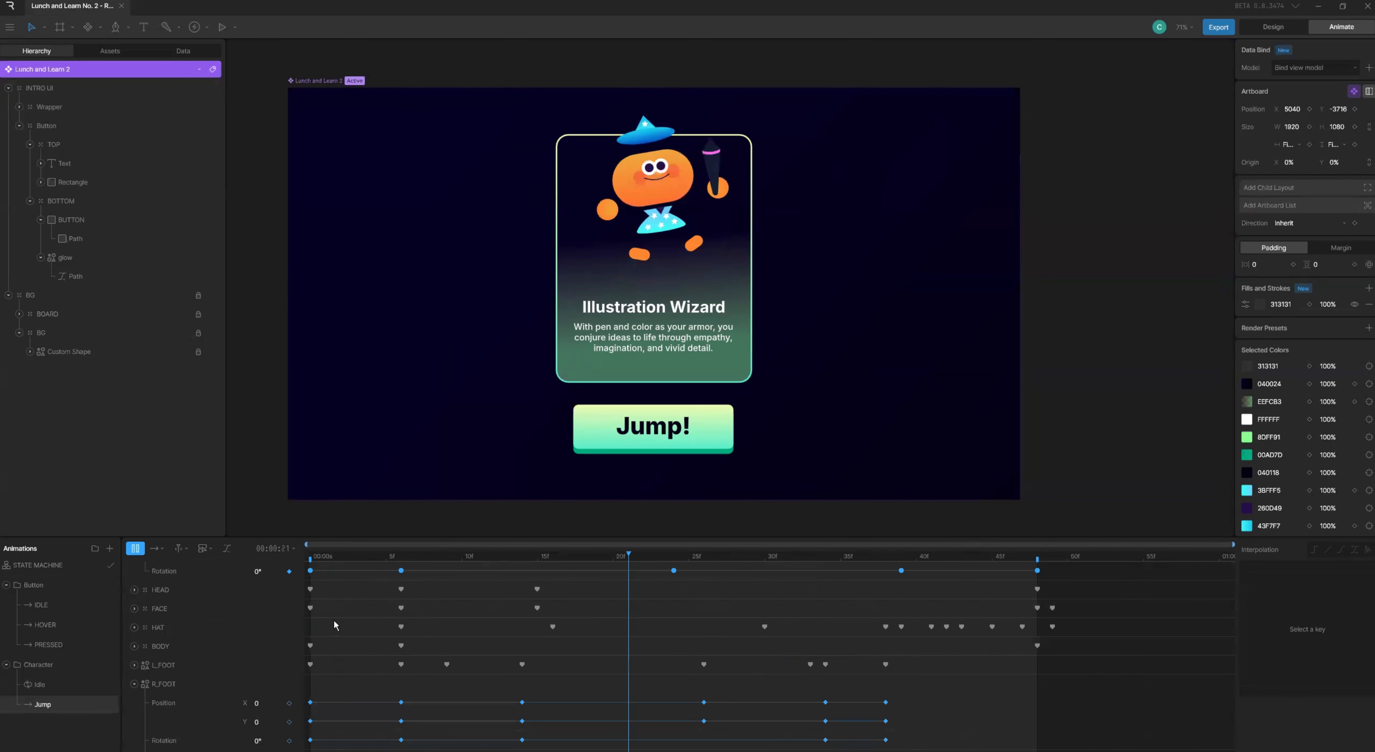
- Open the state machine and run its Button layer, testing the Jump! button's hover and pressed states
left_click(61, 566)
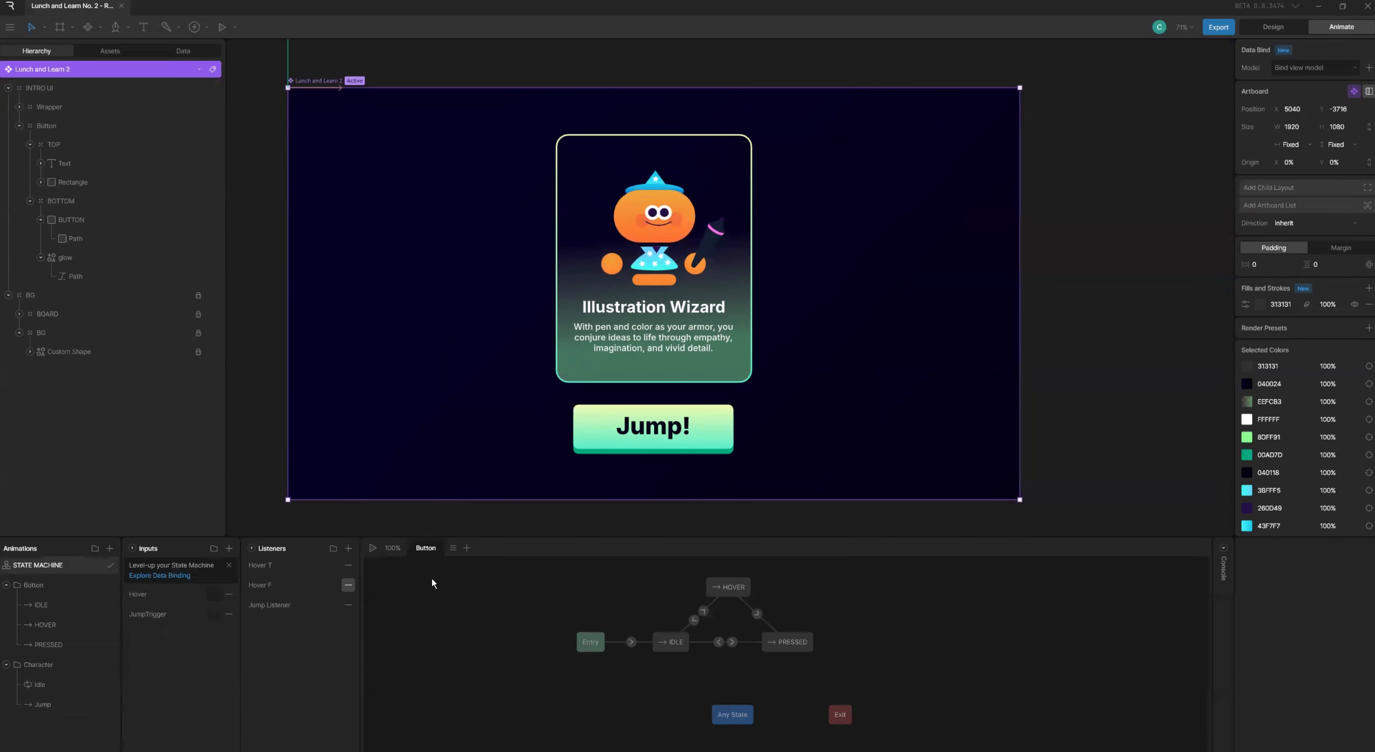
scroll(654, 603, "right", 1)
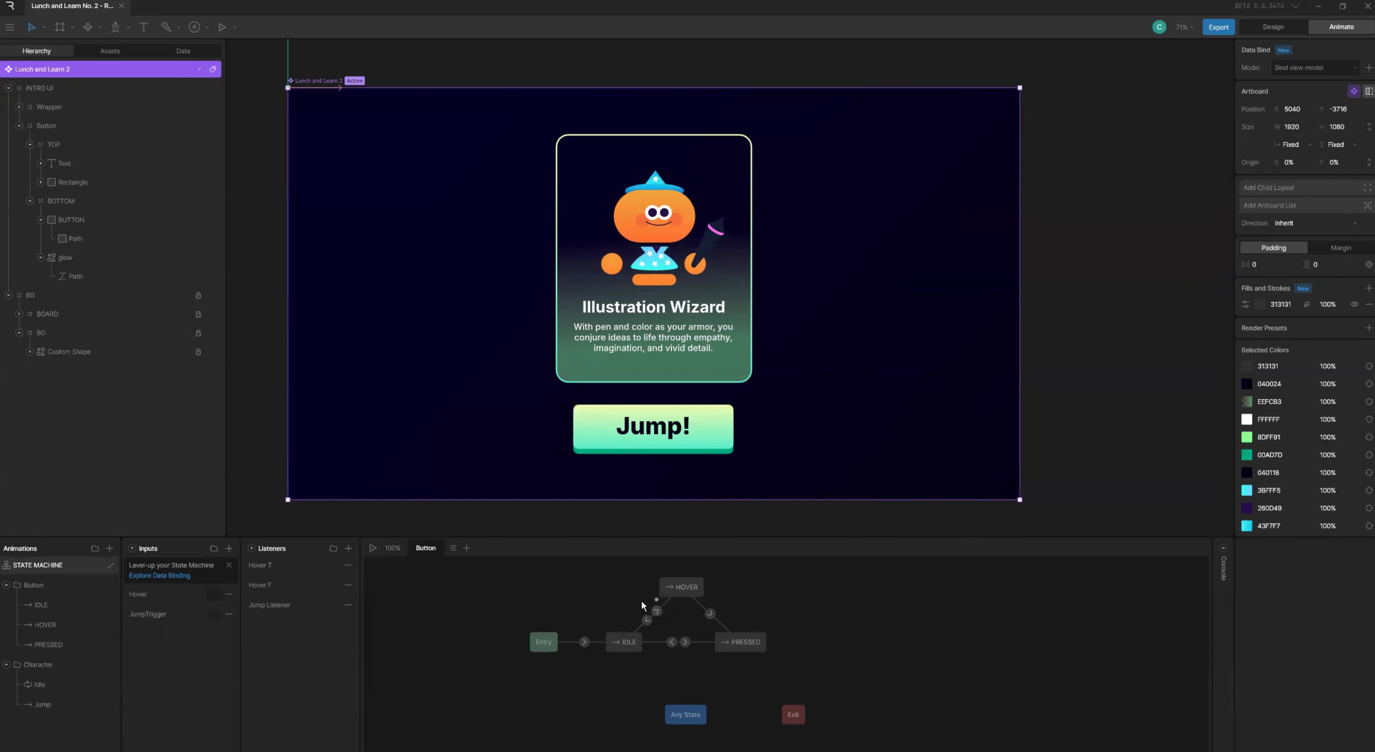
key("space")
left_click(656, 435)
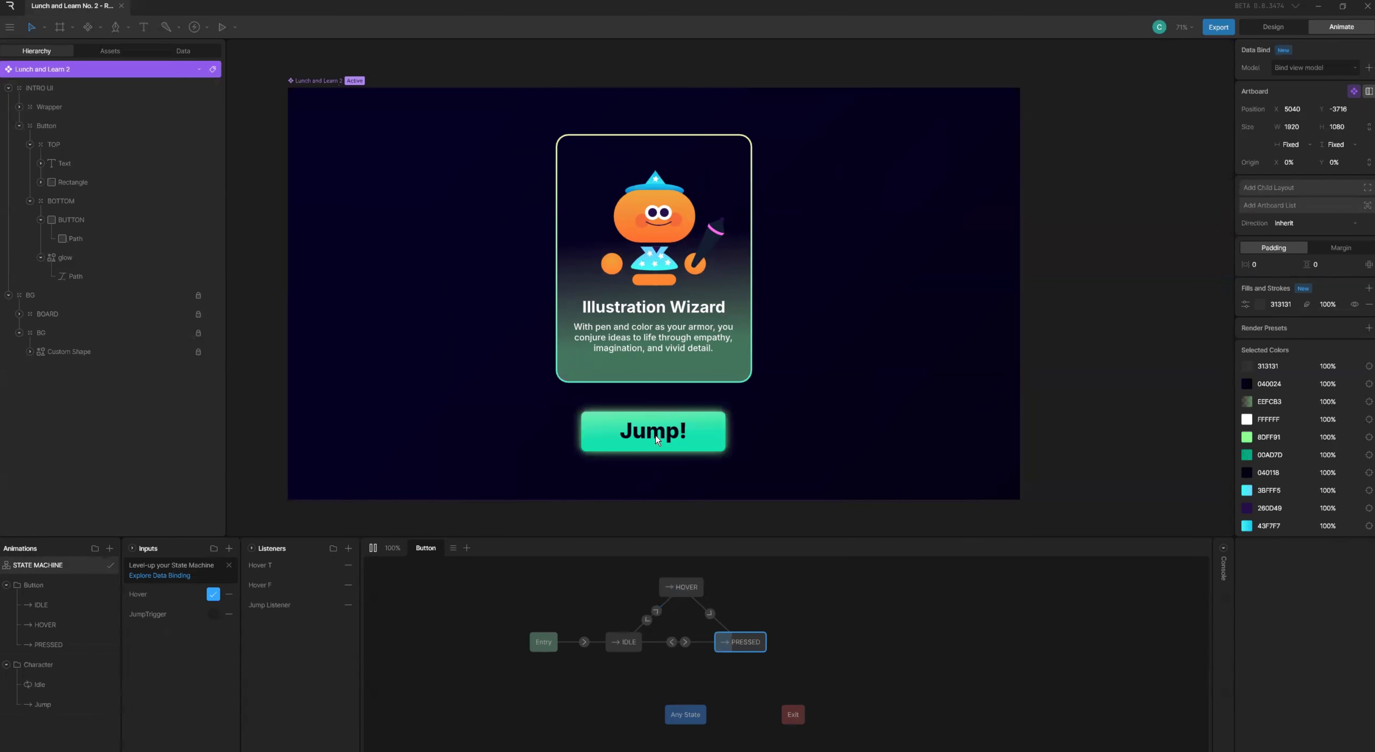
left_click(655, 435)
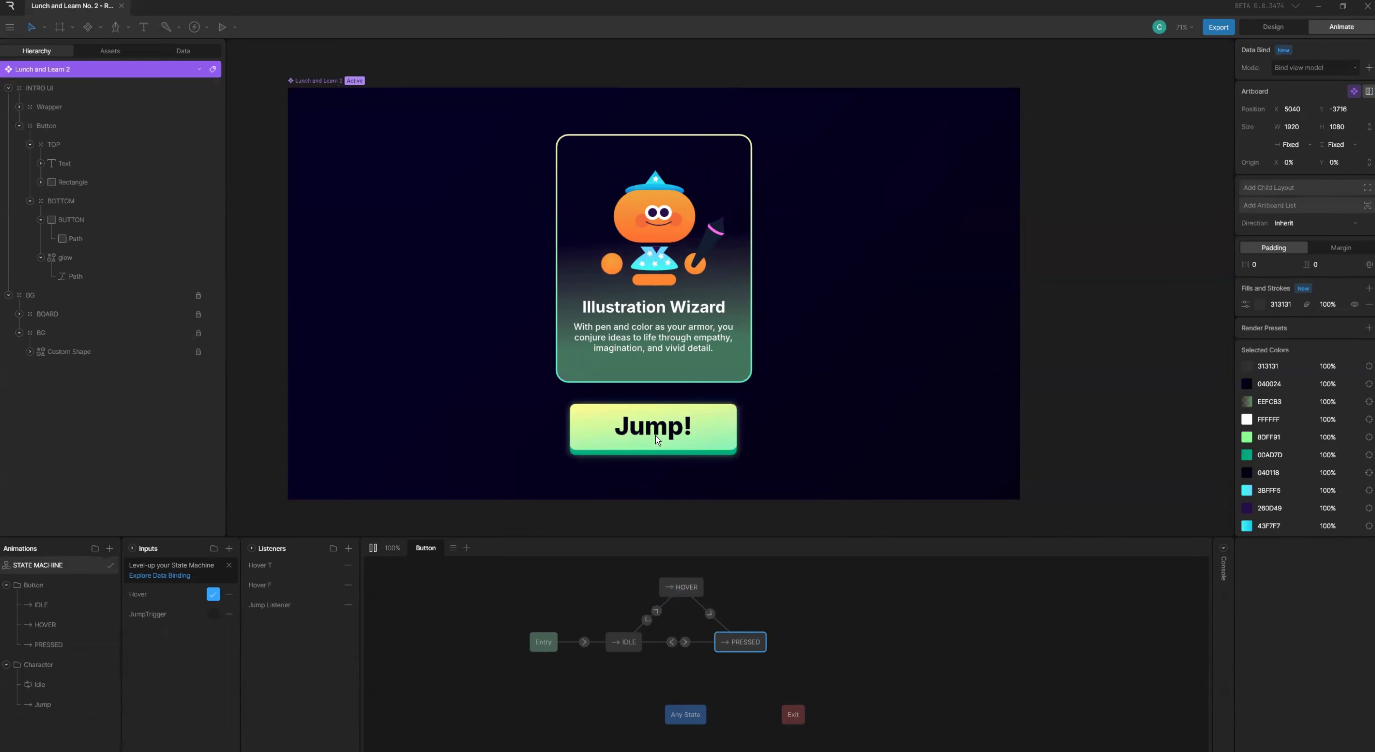
left_click(610, 432)
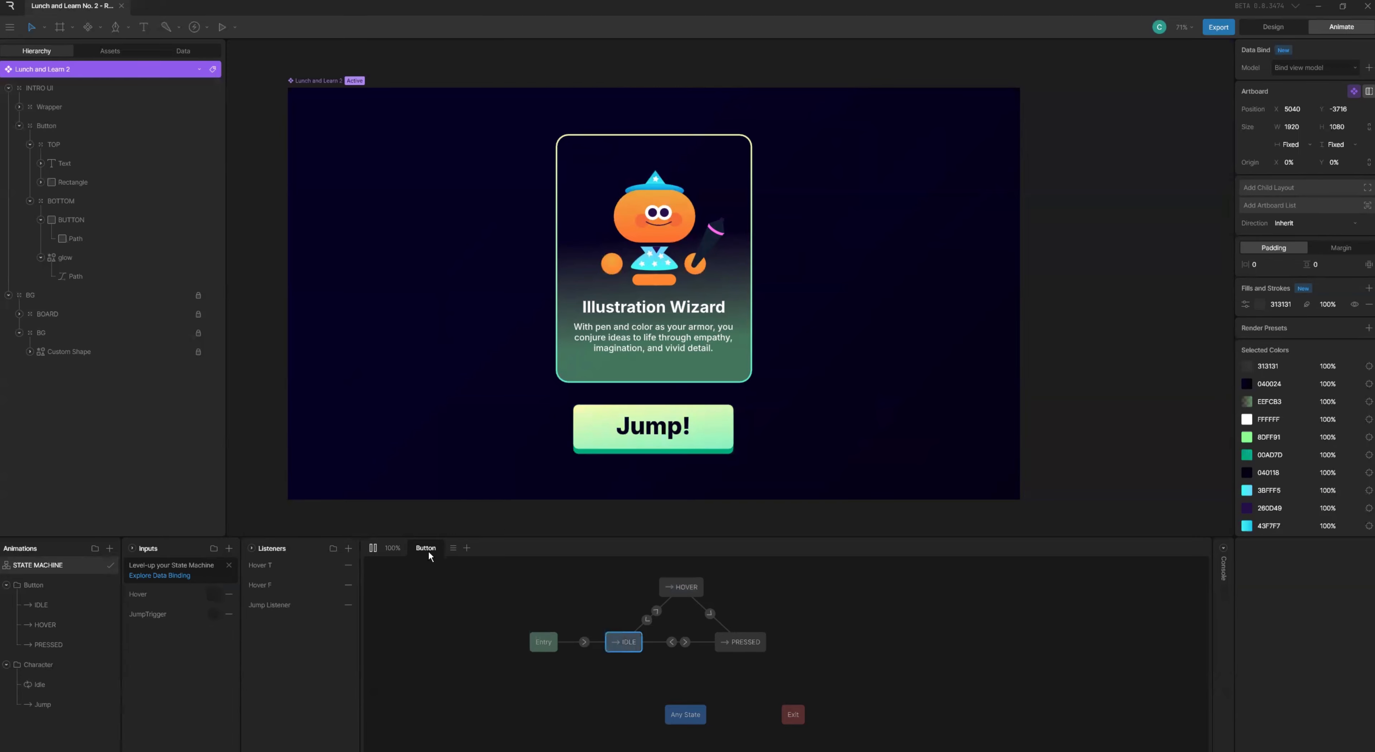
- Add a second layer beside the state machine's Button layer and rename it CH Jump
left_click(467, 549)
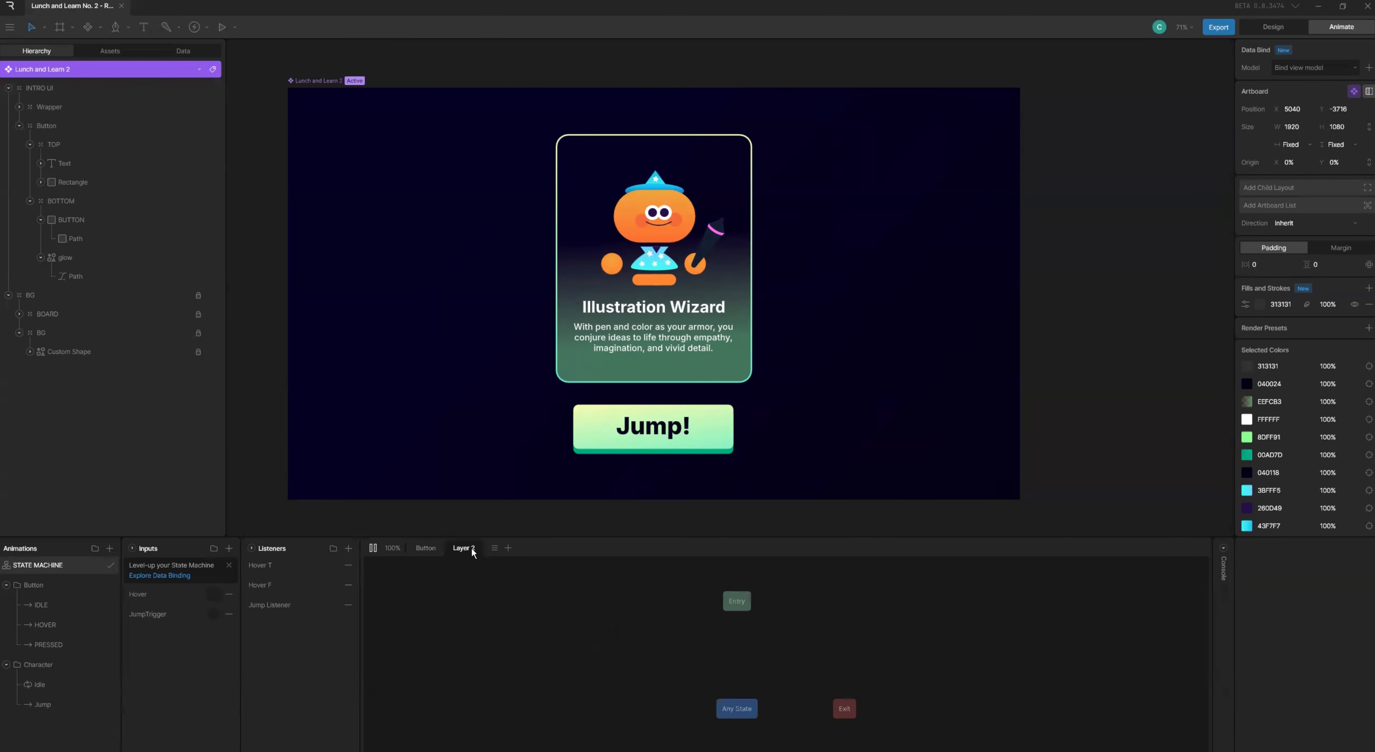
left_click(441, 551)
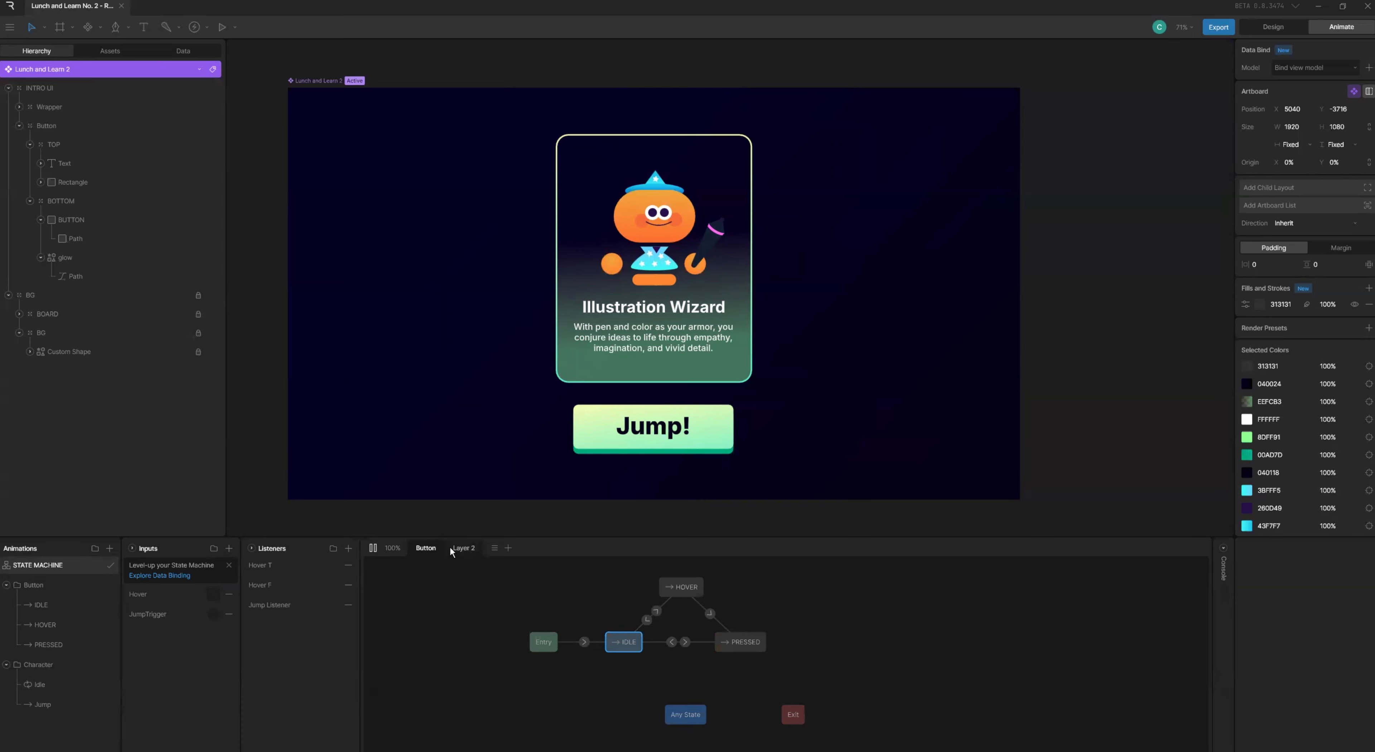
left_click(465, 553)
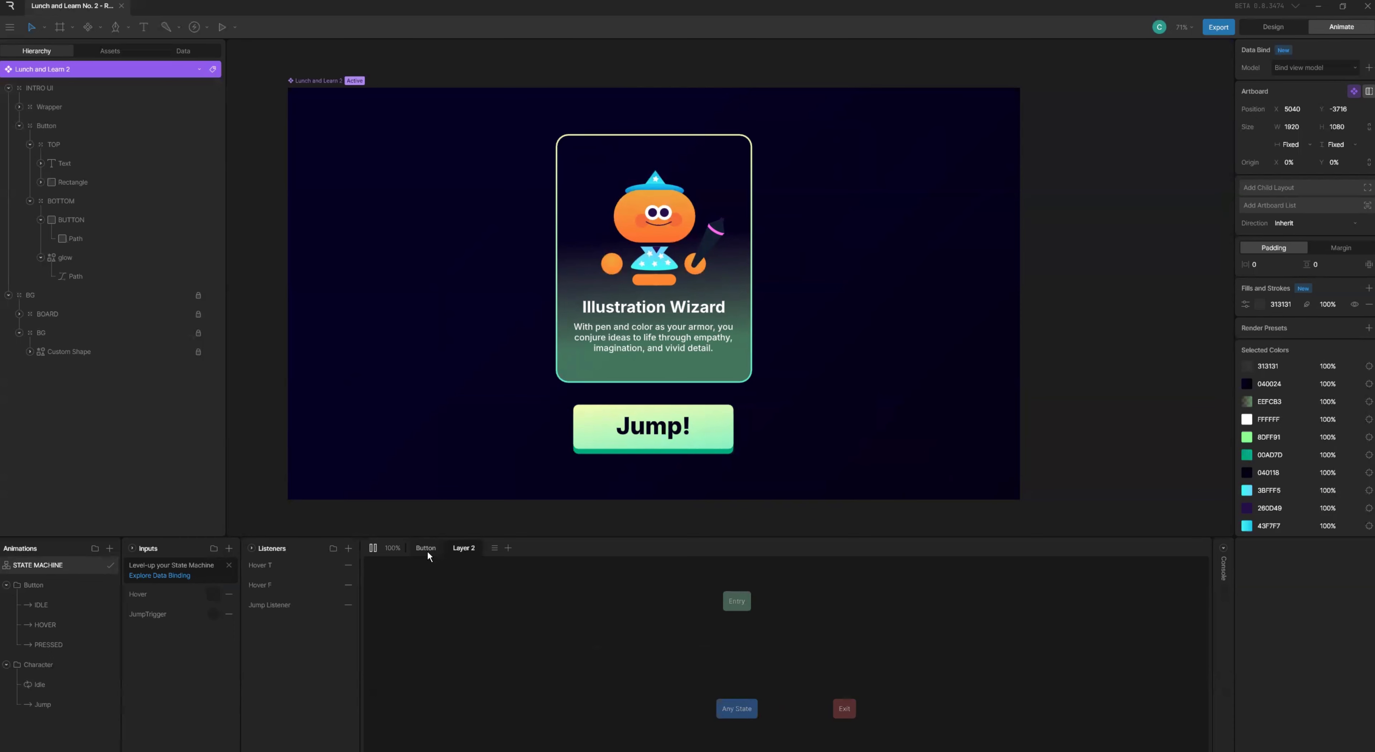
left_click(428, 554)
left_click(460, 553)
left_click(430, 554)
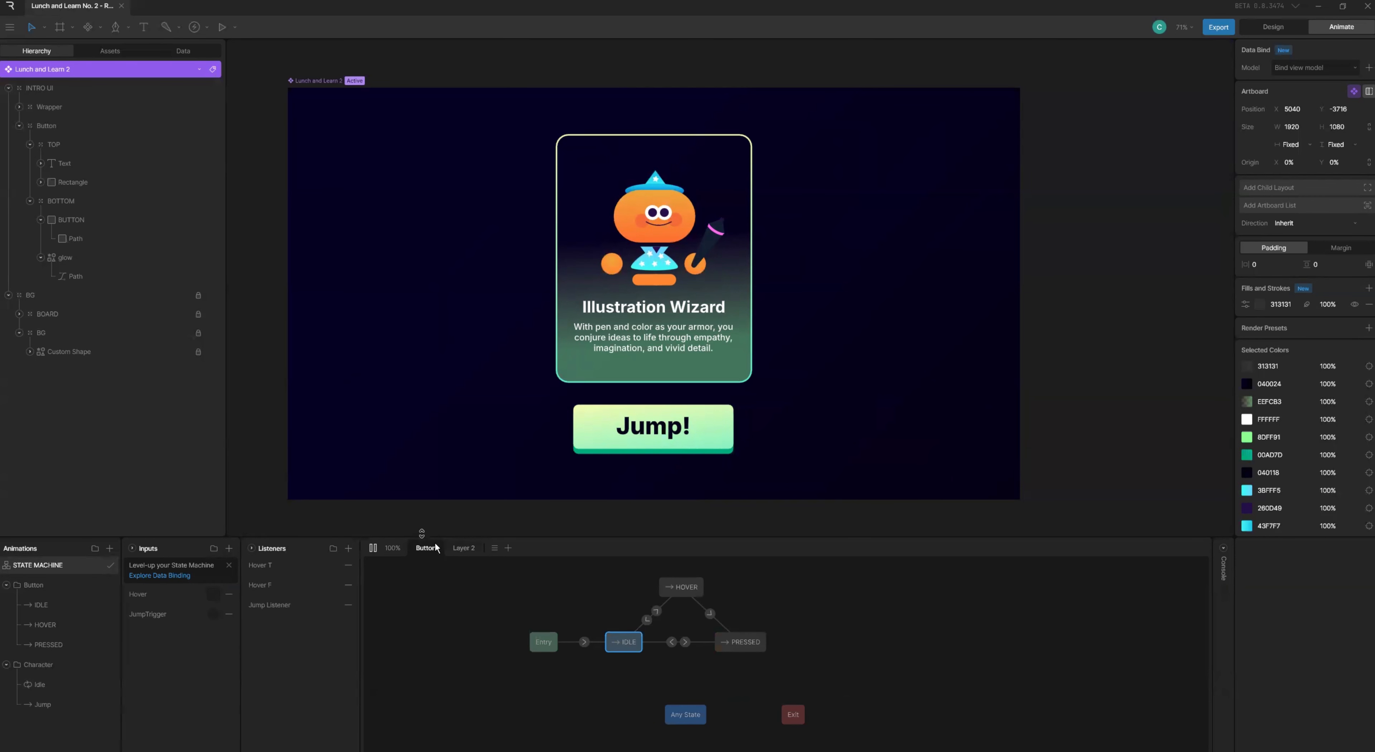
left_click(464, 549)
double_click(474, 547)
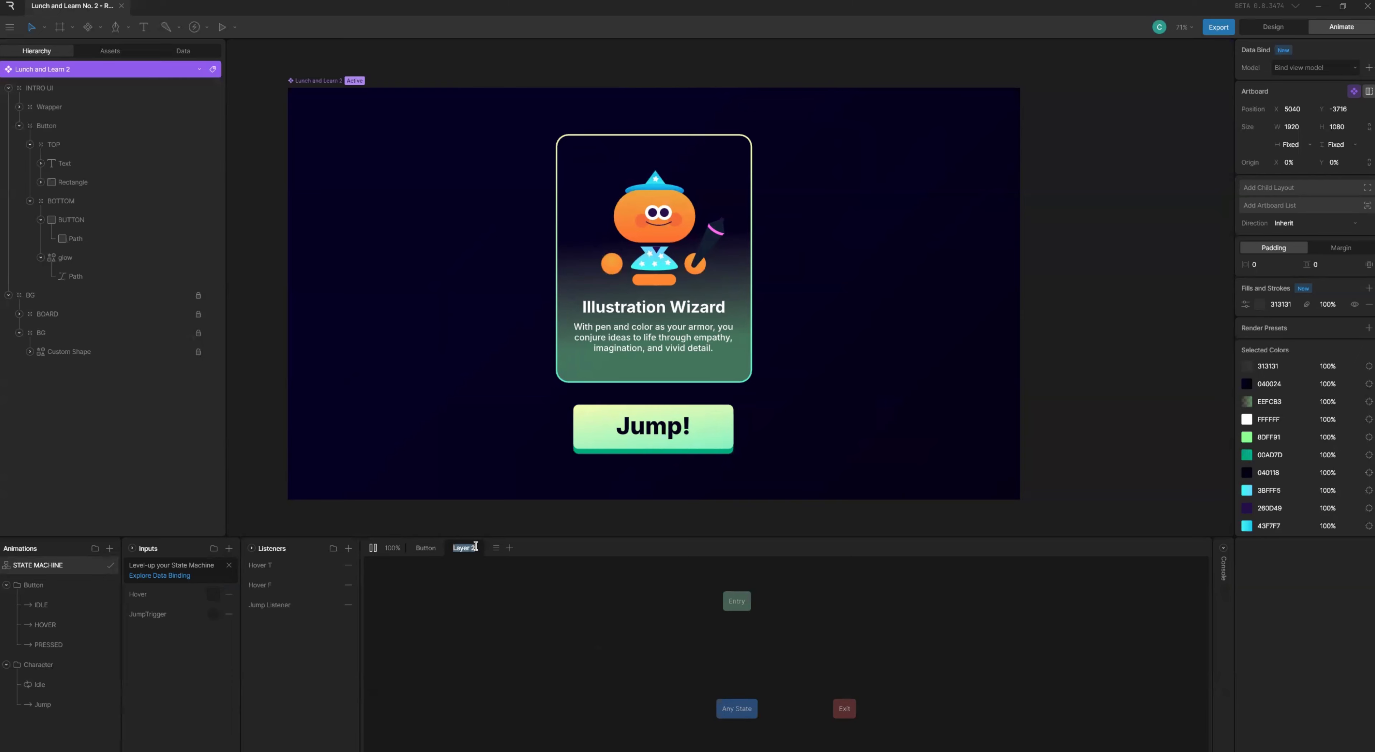
type("Jump")
- Add the character's Idle animation to the CH Jump layer, connect Entry to it, and preview the state machine
left_click_drag(744, 602, 619, 624)
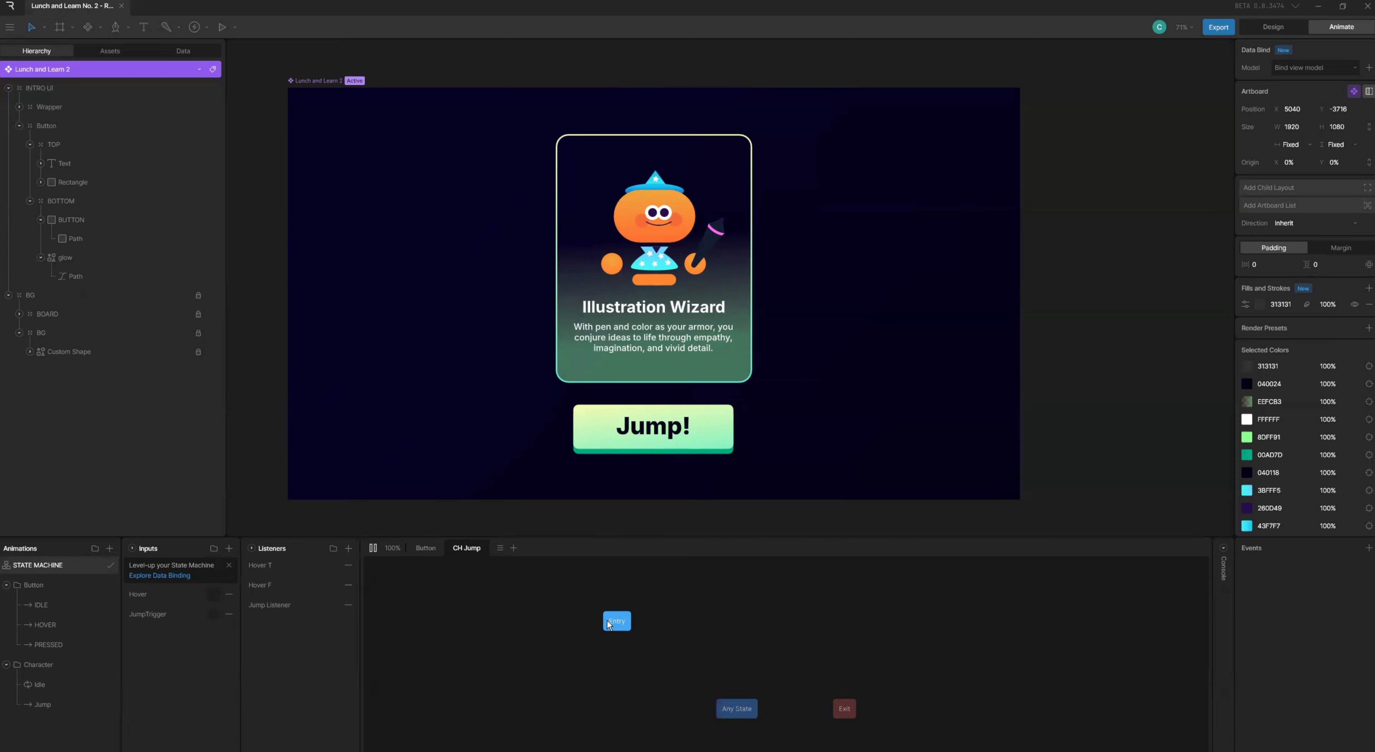
left_click_drag(40, 684, 699, 623)
mouse_move(637, 623)
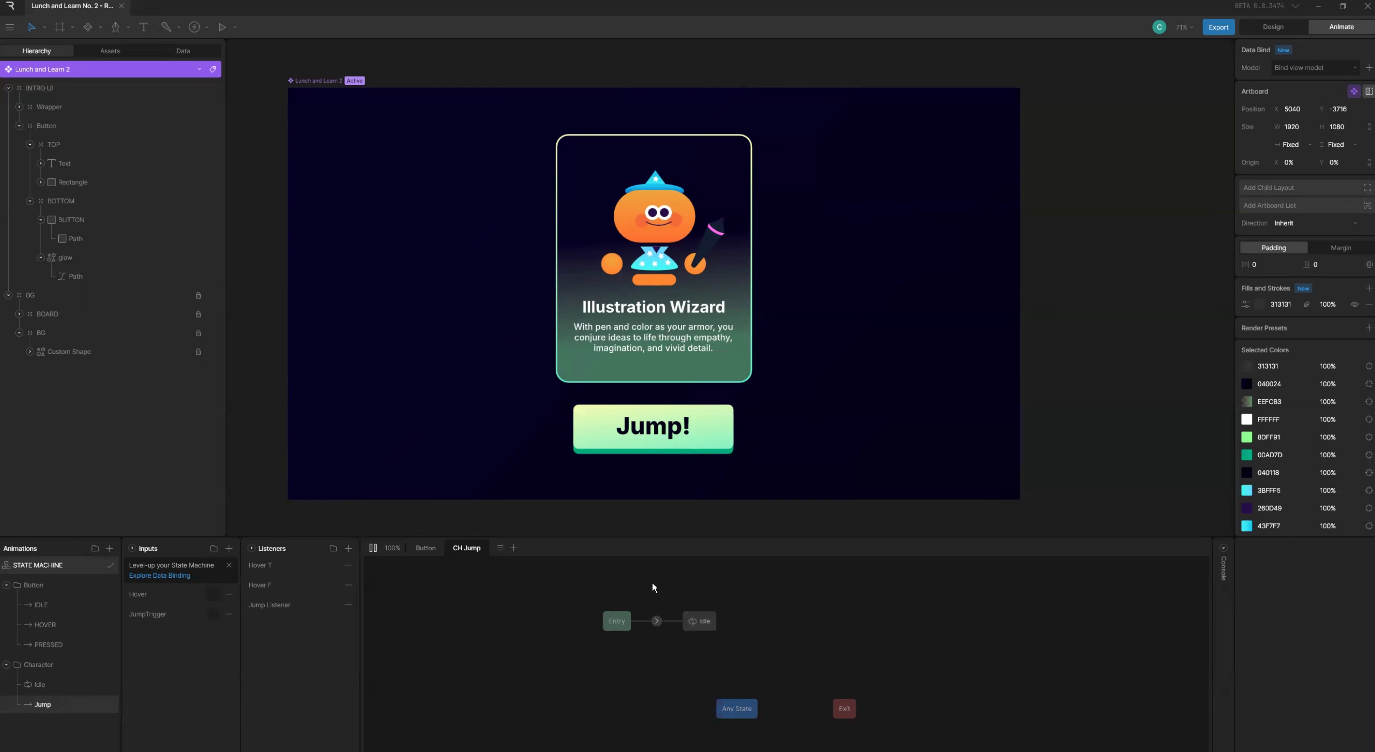
key("space")
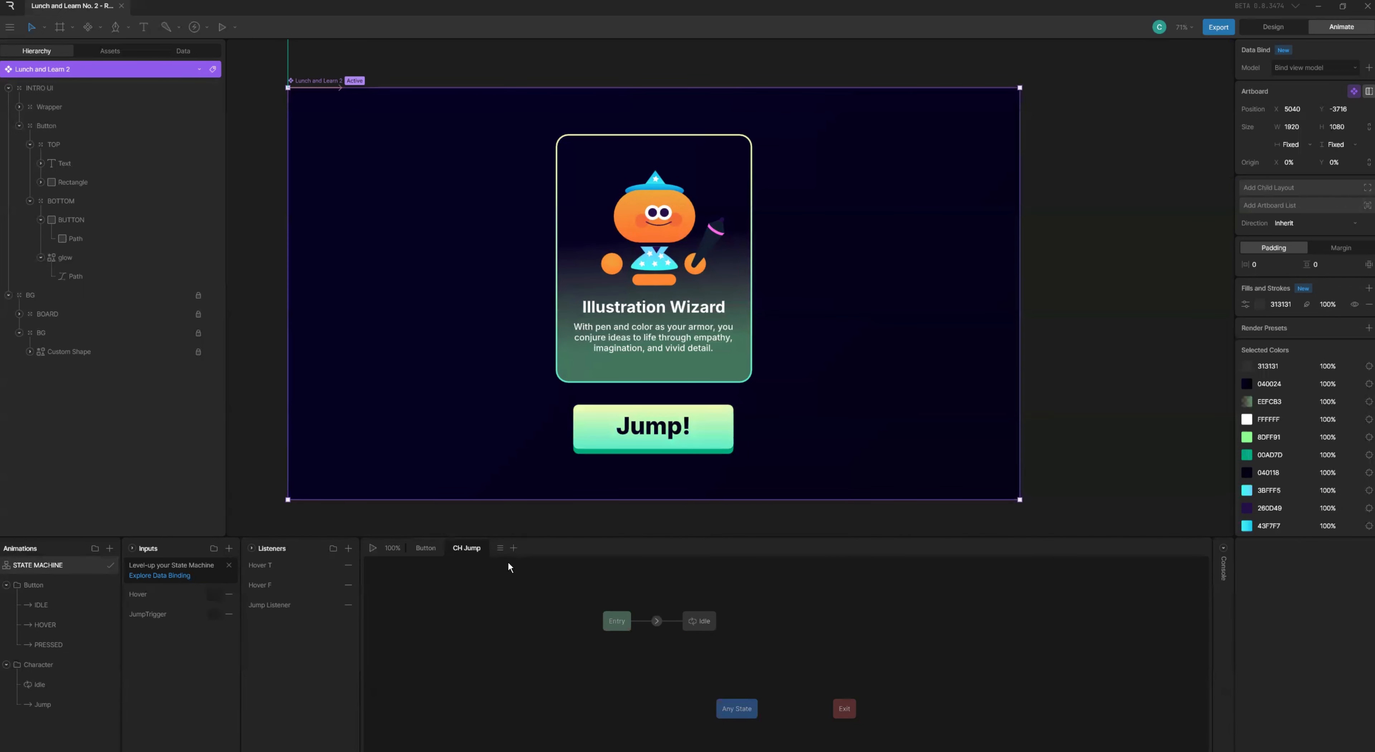
key("space")
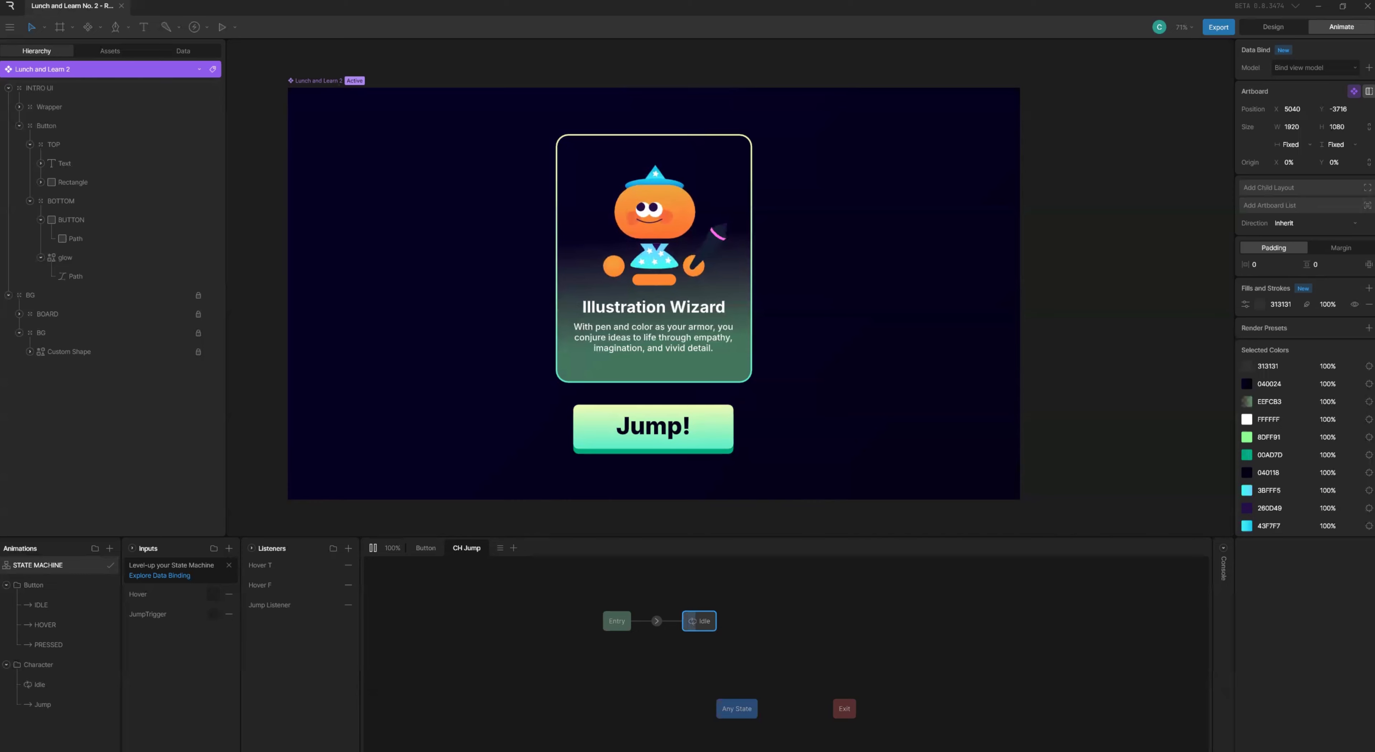
key("space")
- Add the Jump animation beside Idle, connect Idle to Jump with a transition, and play the state machine
left_click_drag(67, 703, 785, 620)
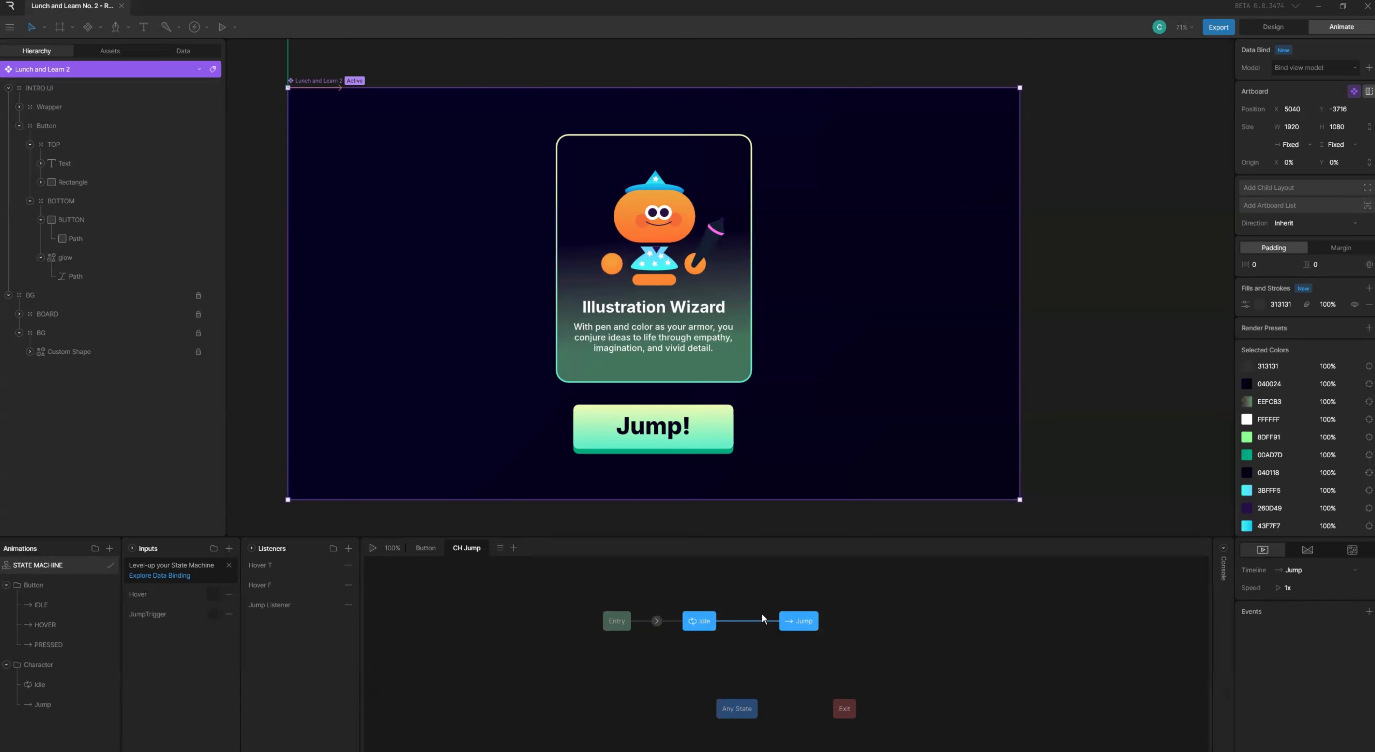
left_click(692, 580)
left_click(669, 508)
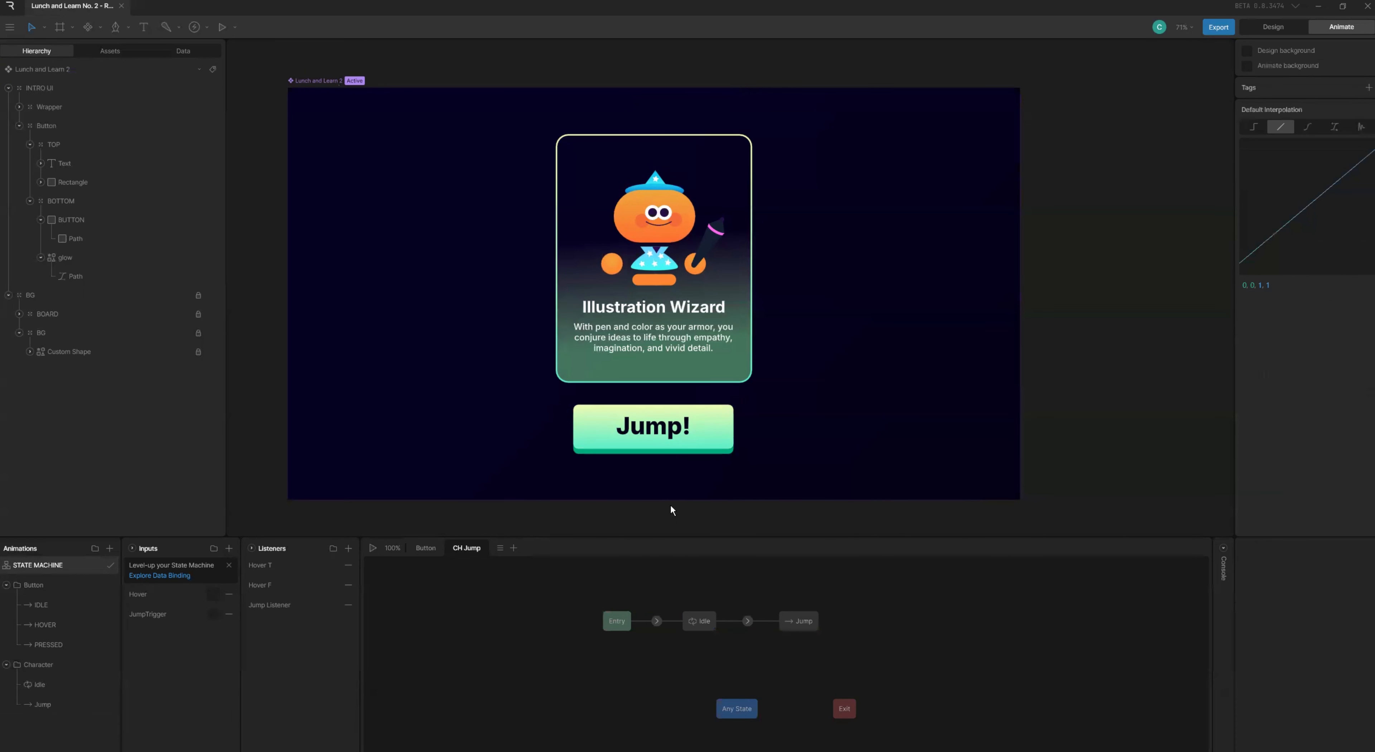
key("space")
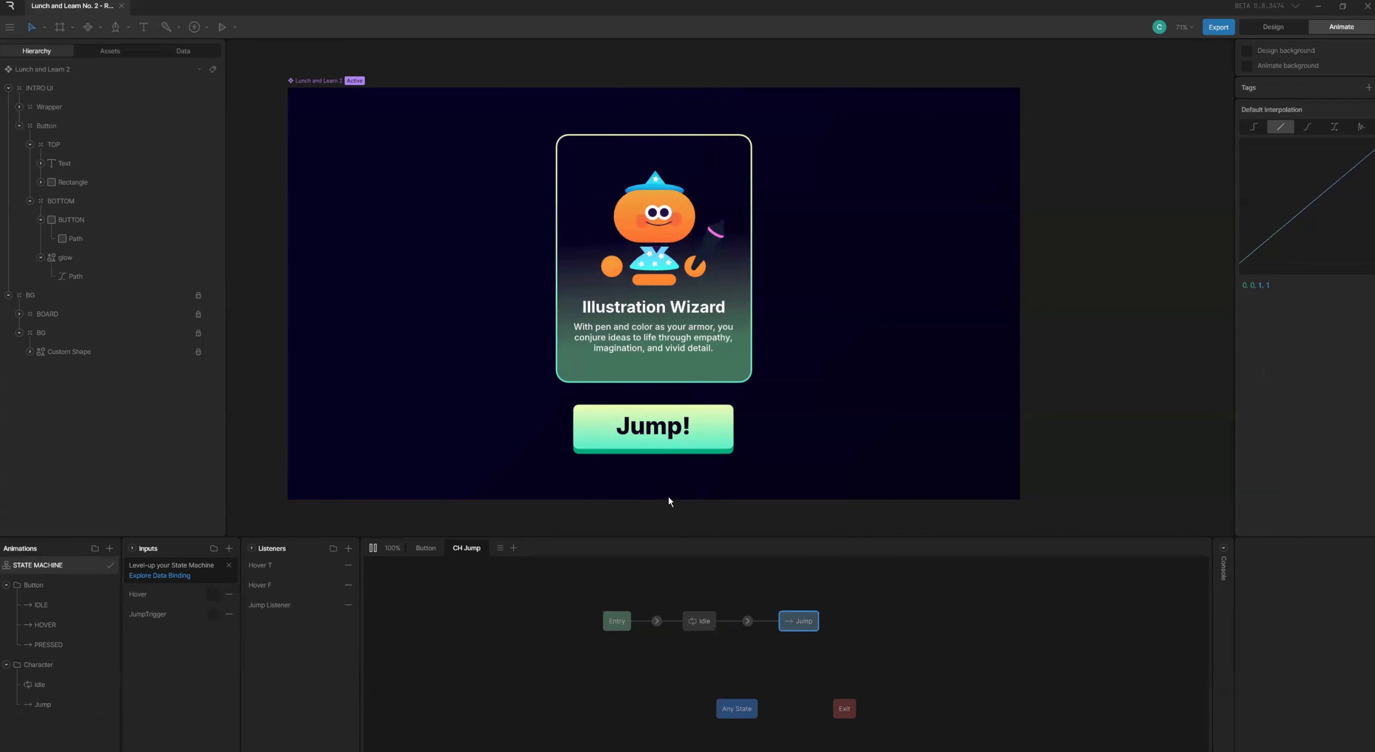
- Add a JumpTrigger condition to the Idle to Jump transition and test it with the Jump! button
left_click(748, 621)
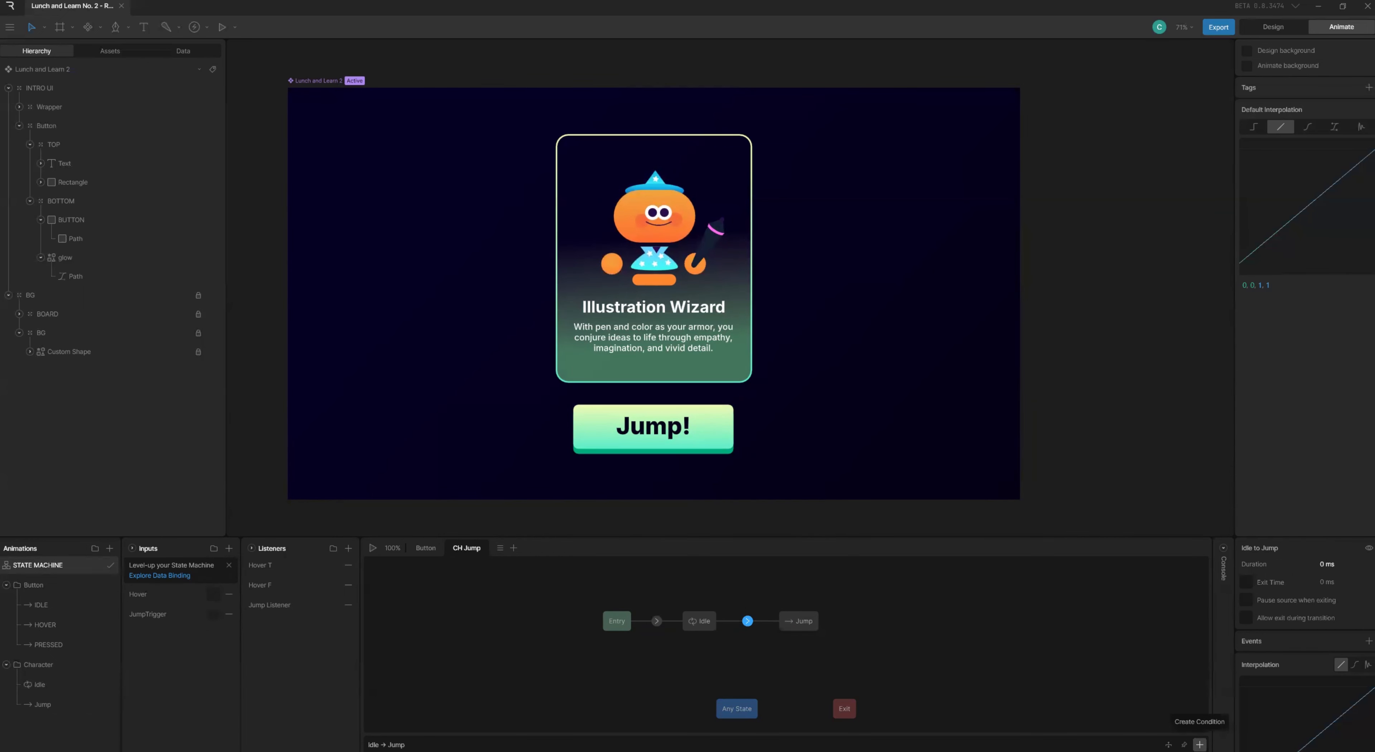
left_click(1200, 745)
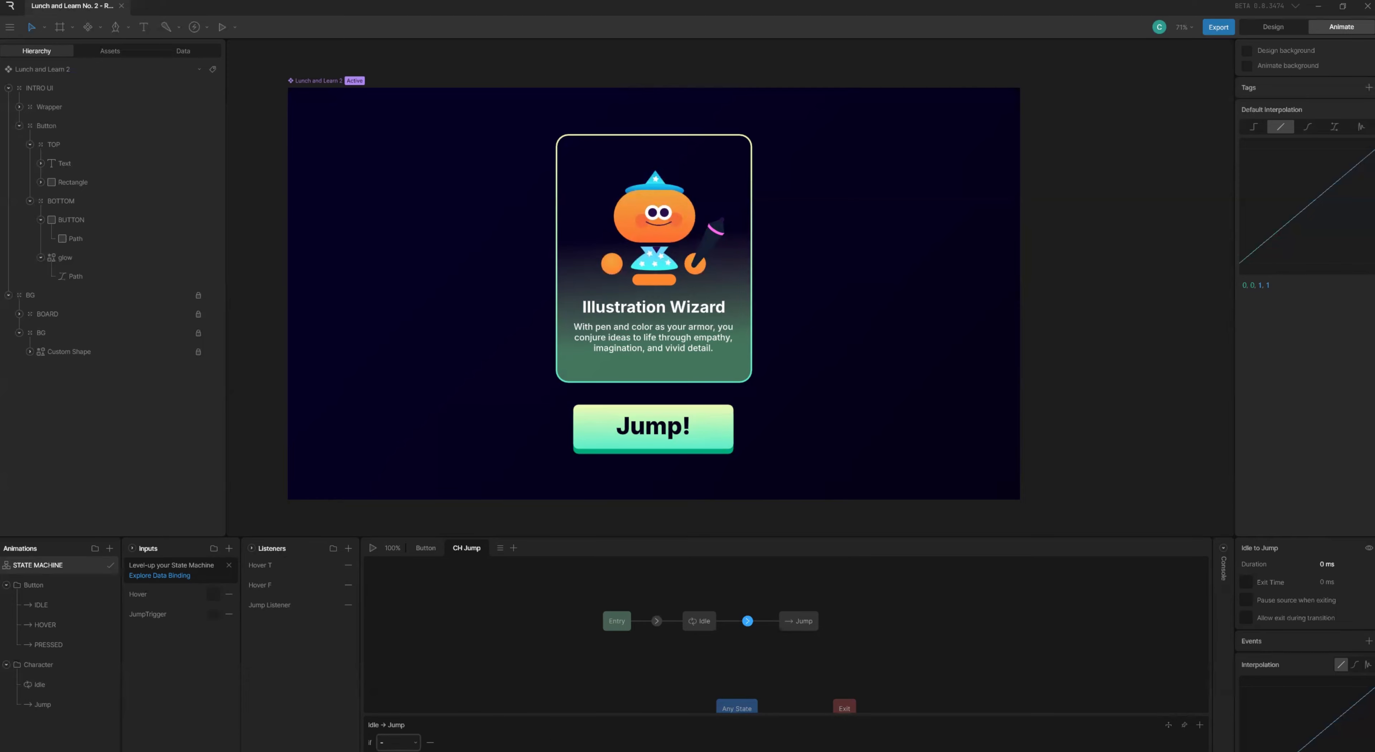
left_click(397, 742)
left_click(406, 660)
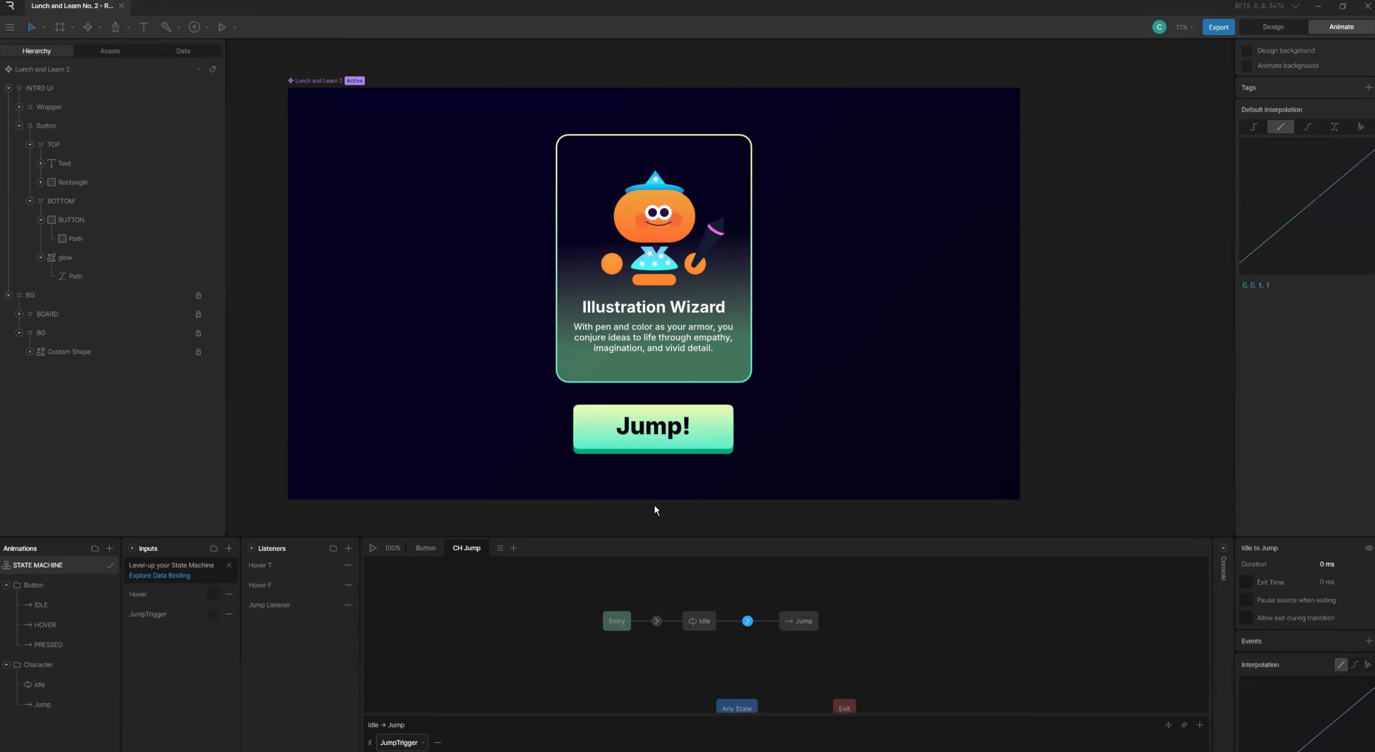
key("space")
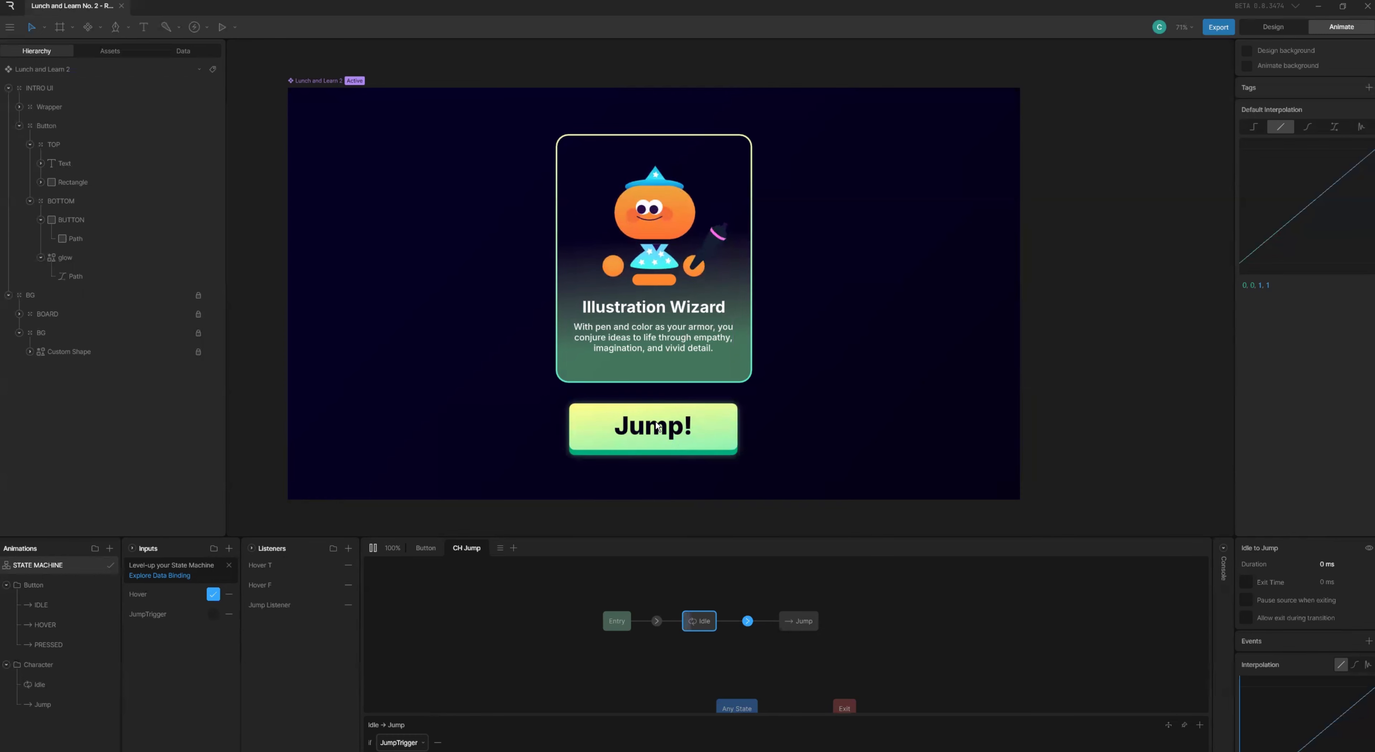
left_click(657, 423)
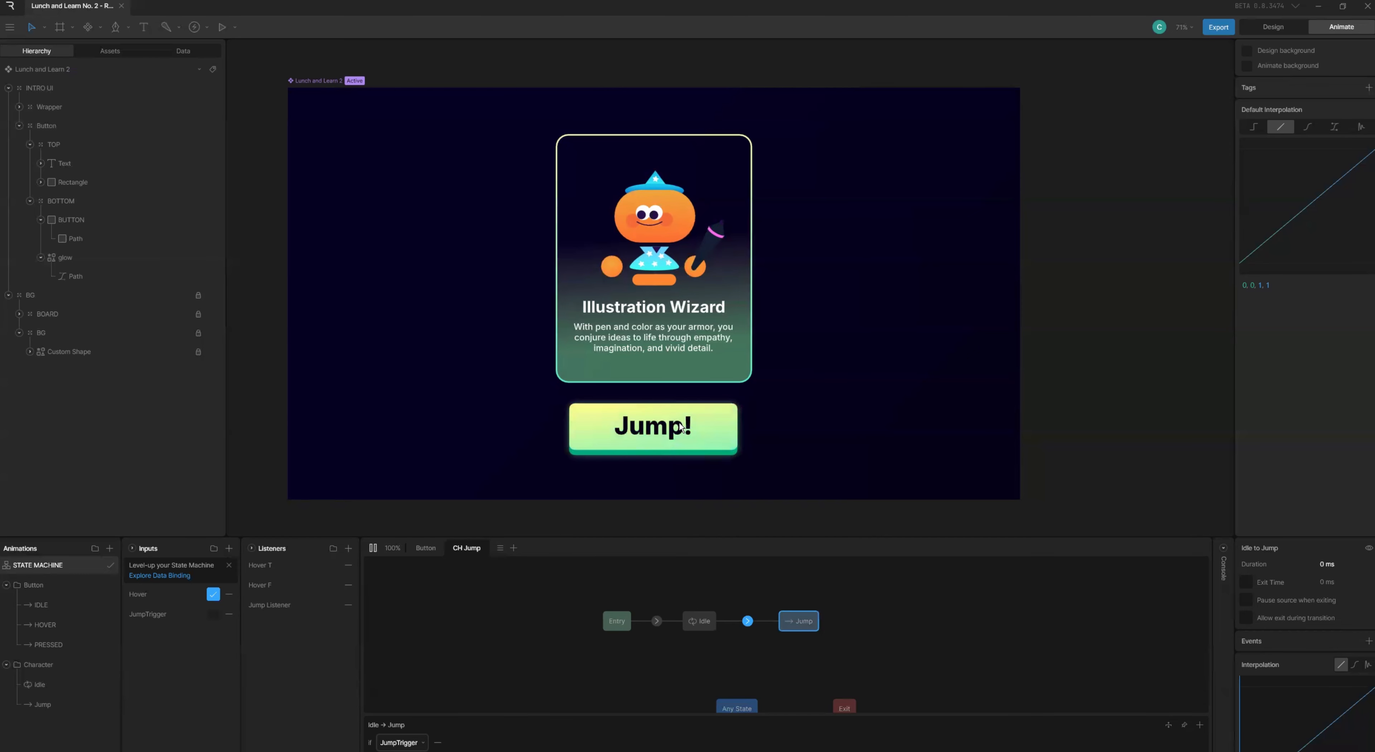
key("space")
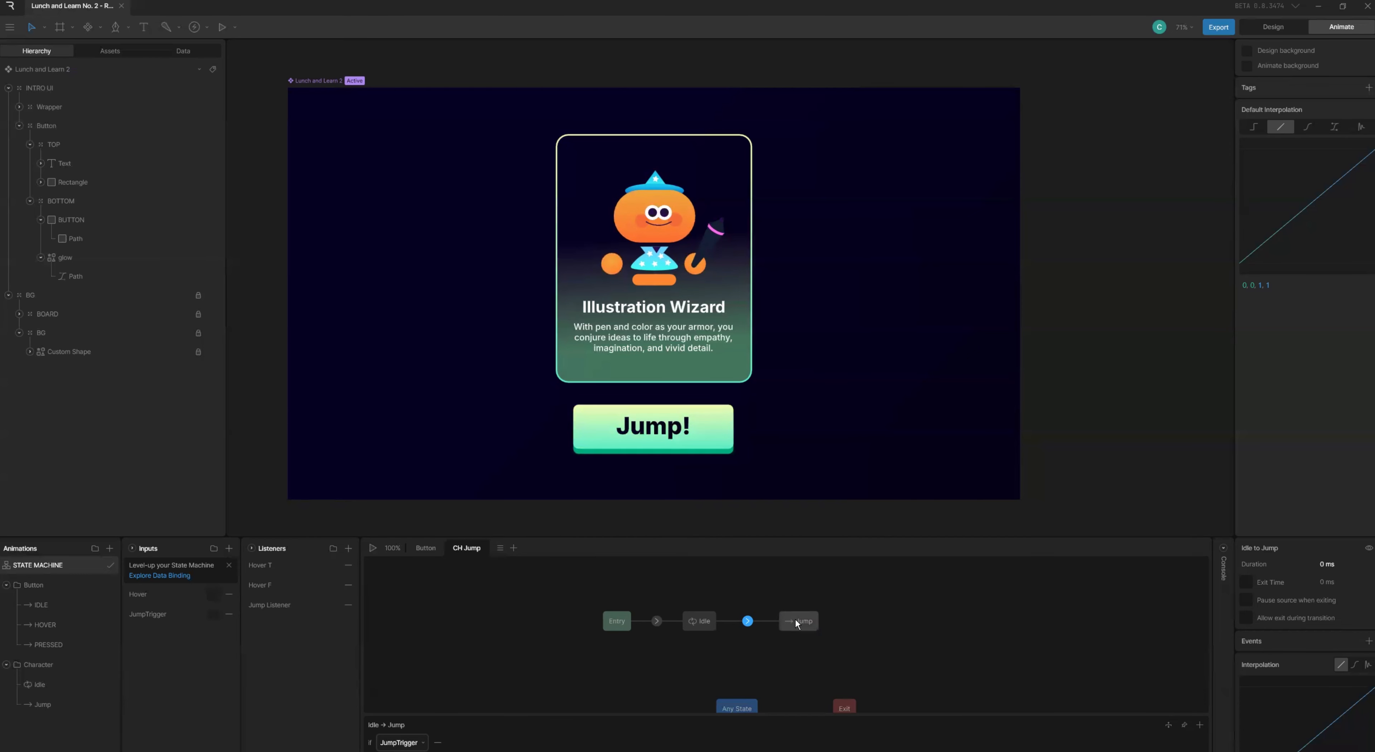
- Draw a transition from Jump back to Idle, undo it, and replay the jump with the Jump! button
left_click_drag(776, 627, 735, 629)
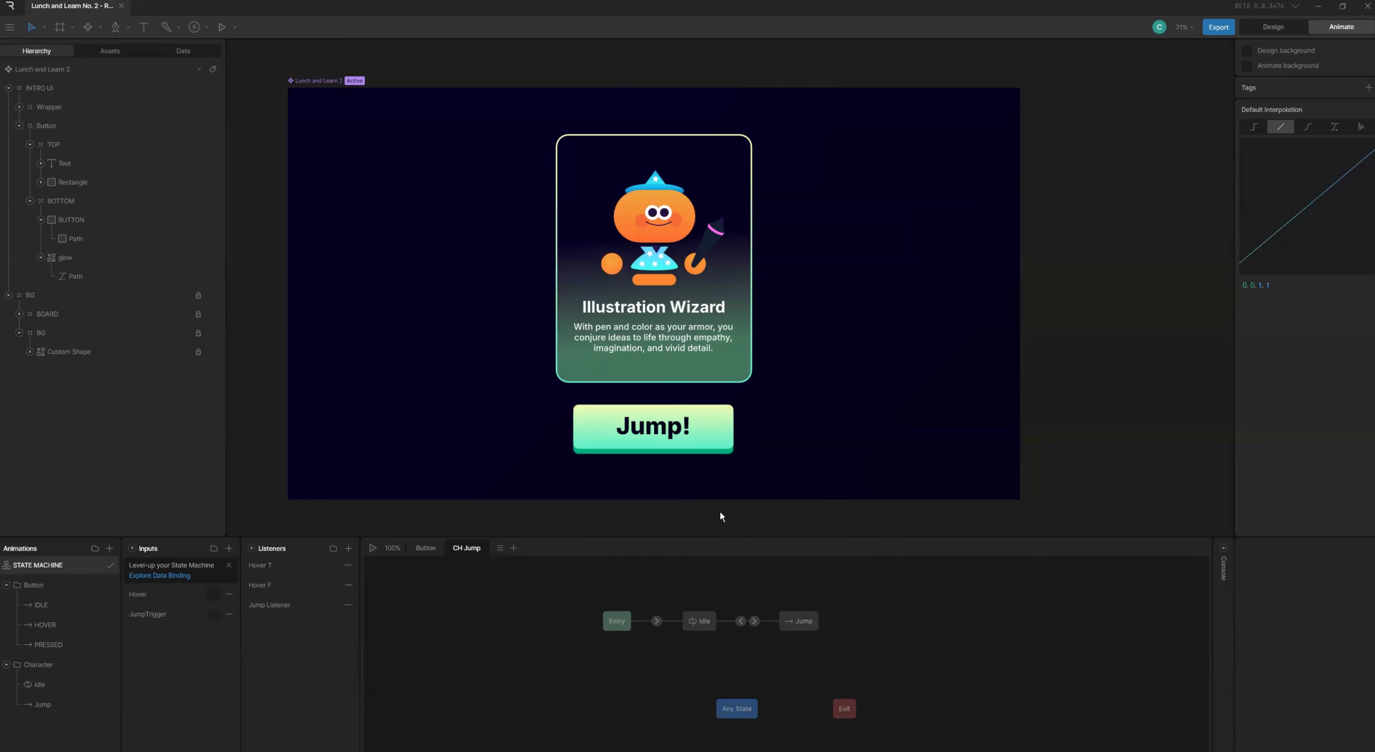
key("ctrl+z")
left_click(797, 617)
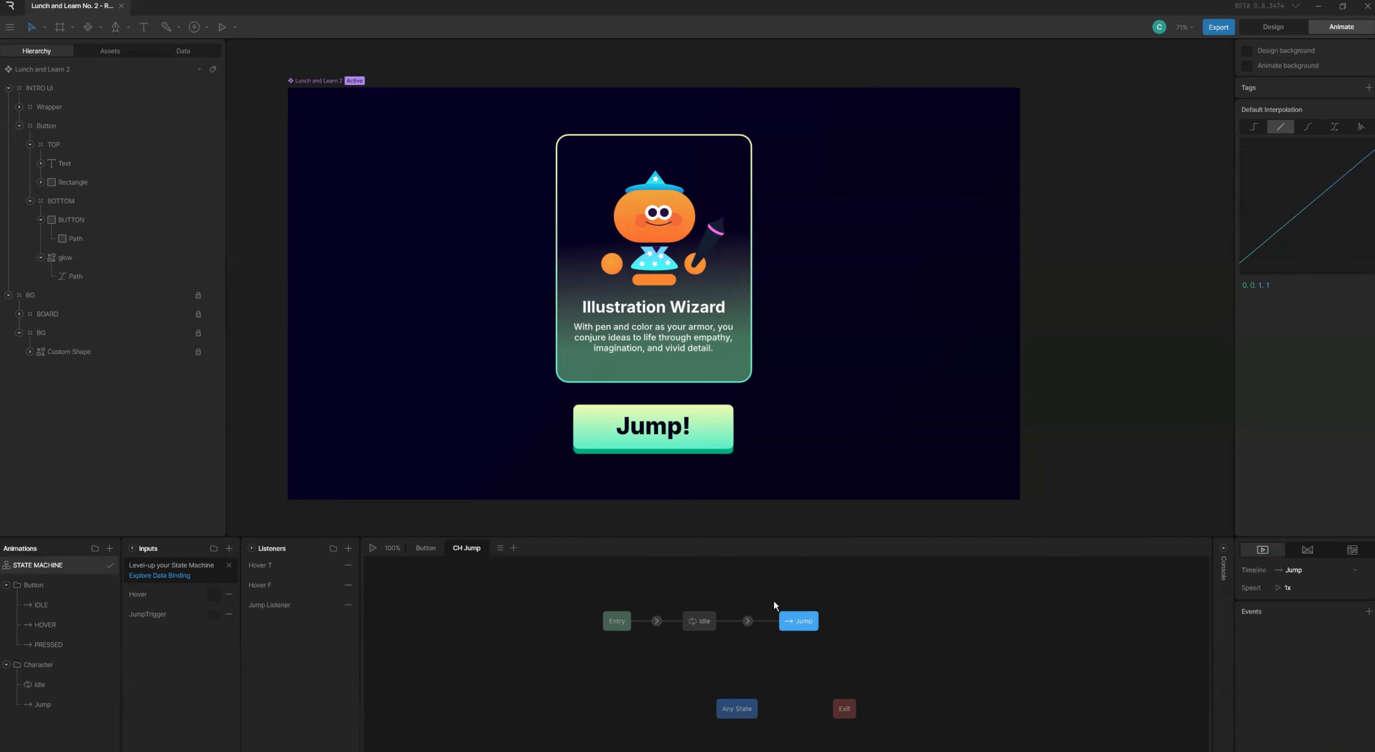
key("space")
left_click(672, 437)
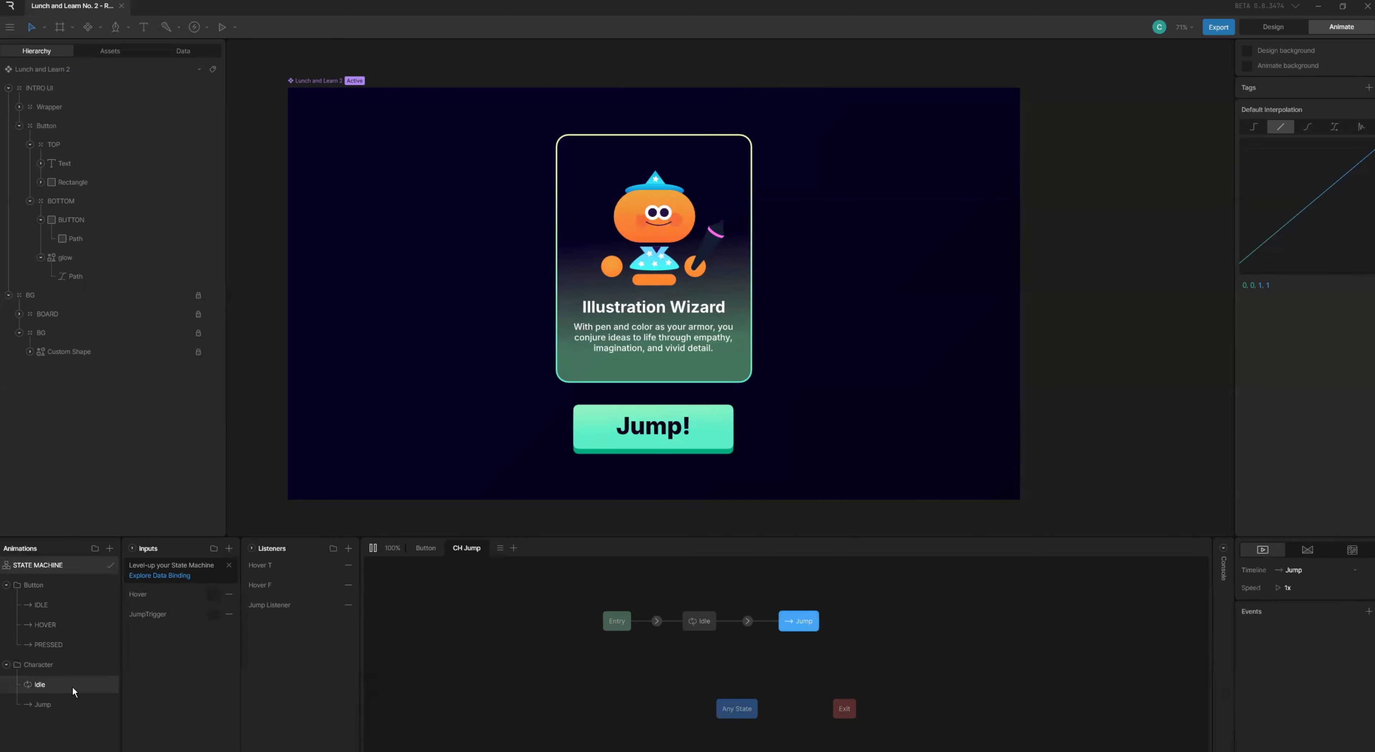
- Preview the Jump animation in Loop mode from frame 0, and restore its playback to One Shot
left_click(74, 704)
left_click(155, 549)
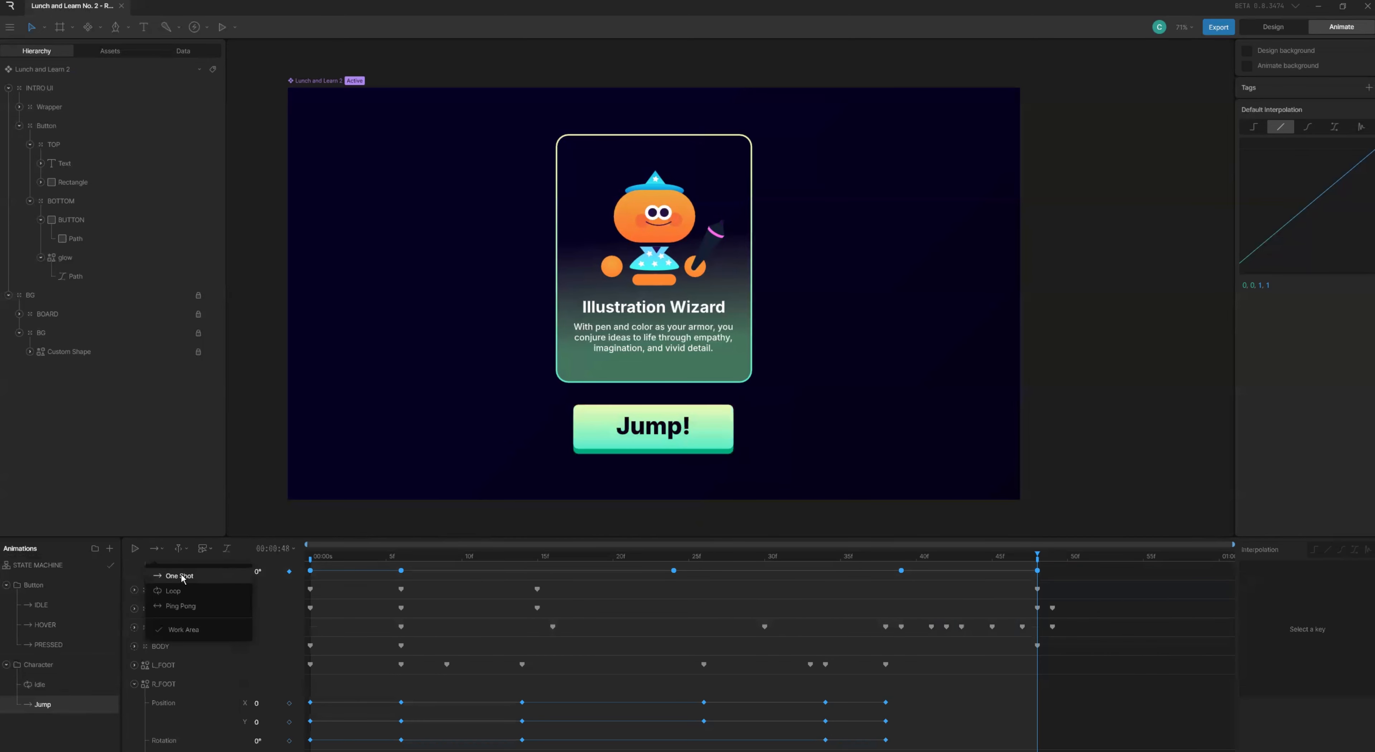
left_click(184, 593)
left_click_drag(349, 558, 303, 560)
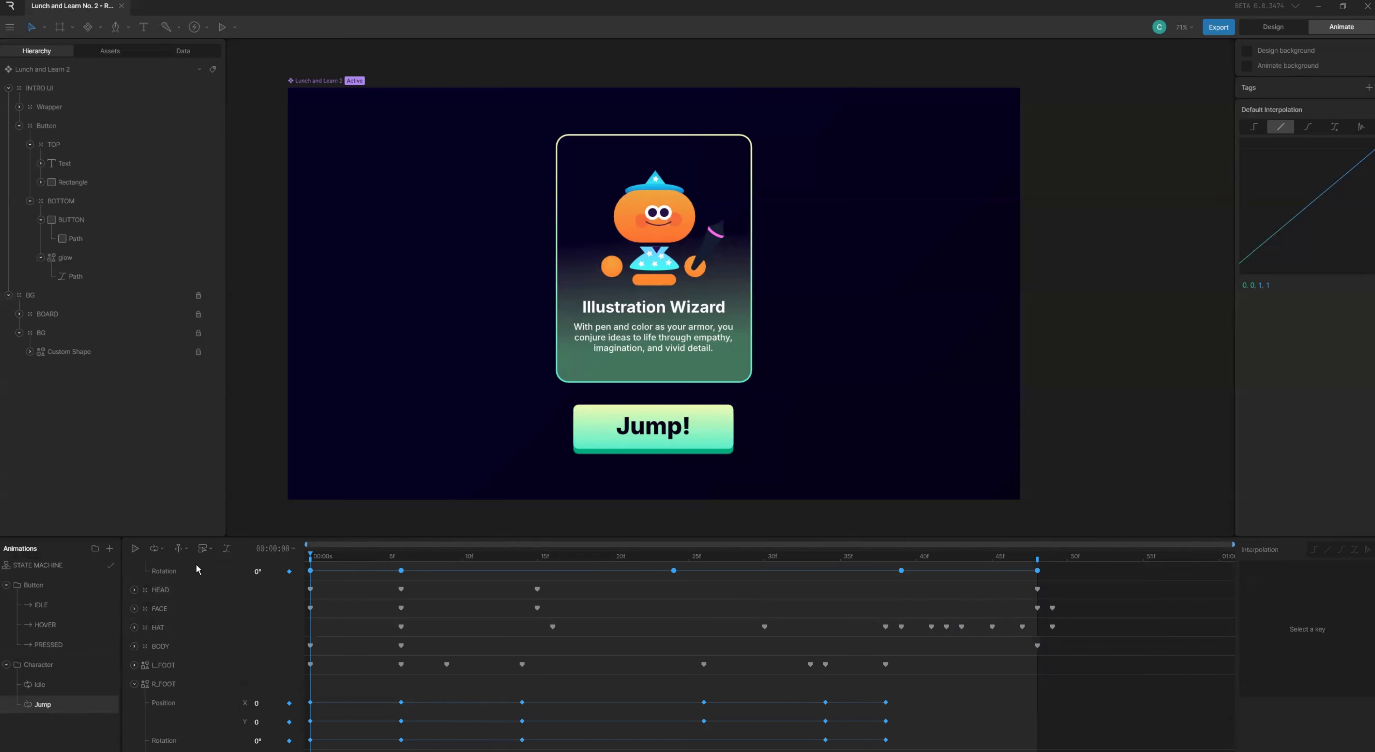
left_click(153, 550)
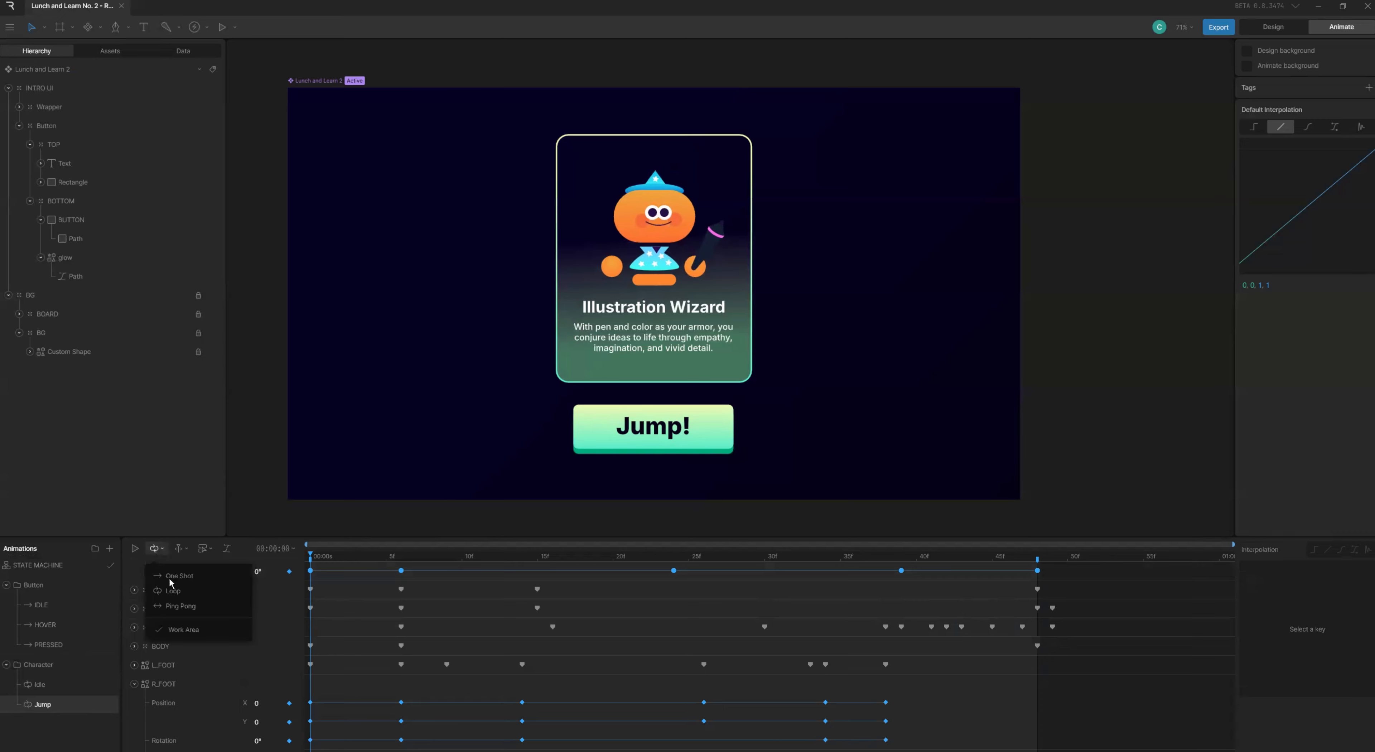
left_click(324, 561)
key("space")
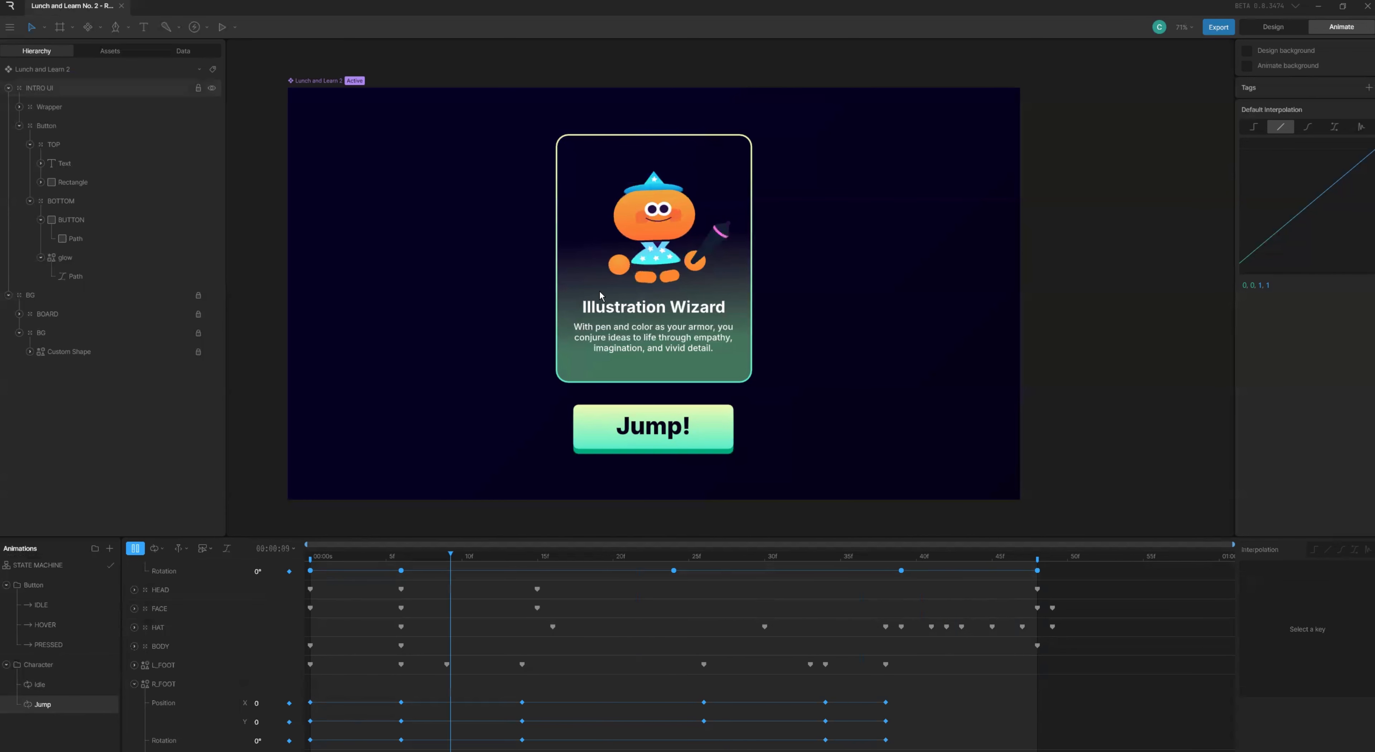
left_click(157, 554)
left_click(238, 581)
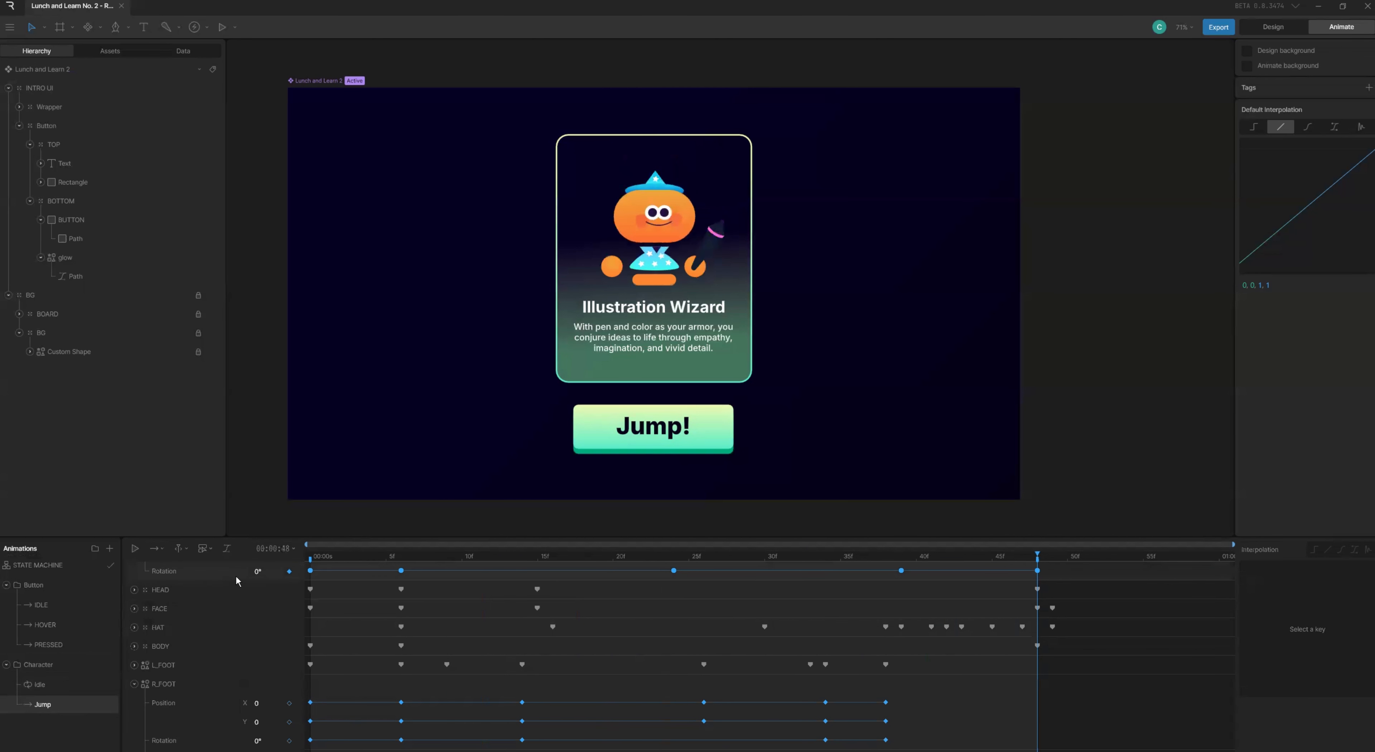
- Return to the state machine's CH Jump layer and draw a transition from Jump back to Idle
left_click(74, 566)
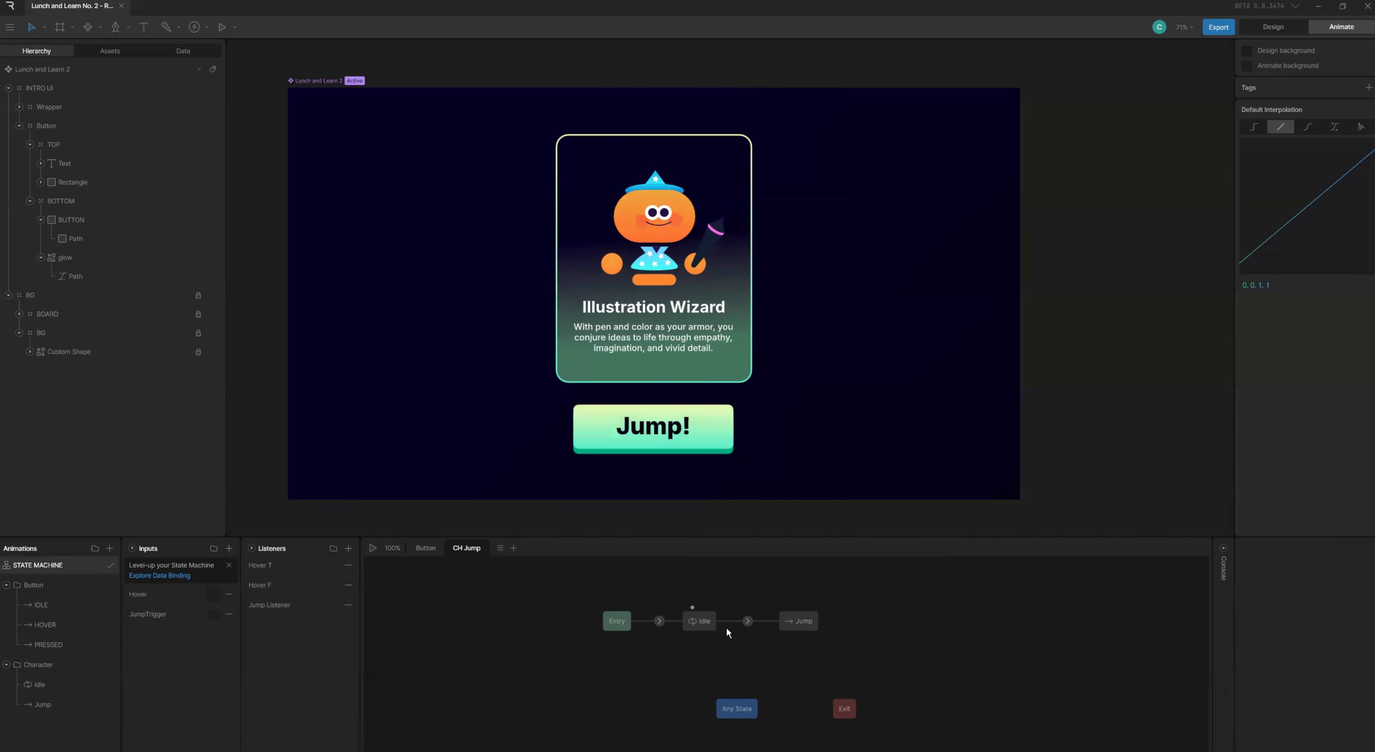
key("space")
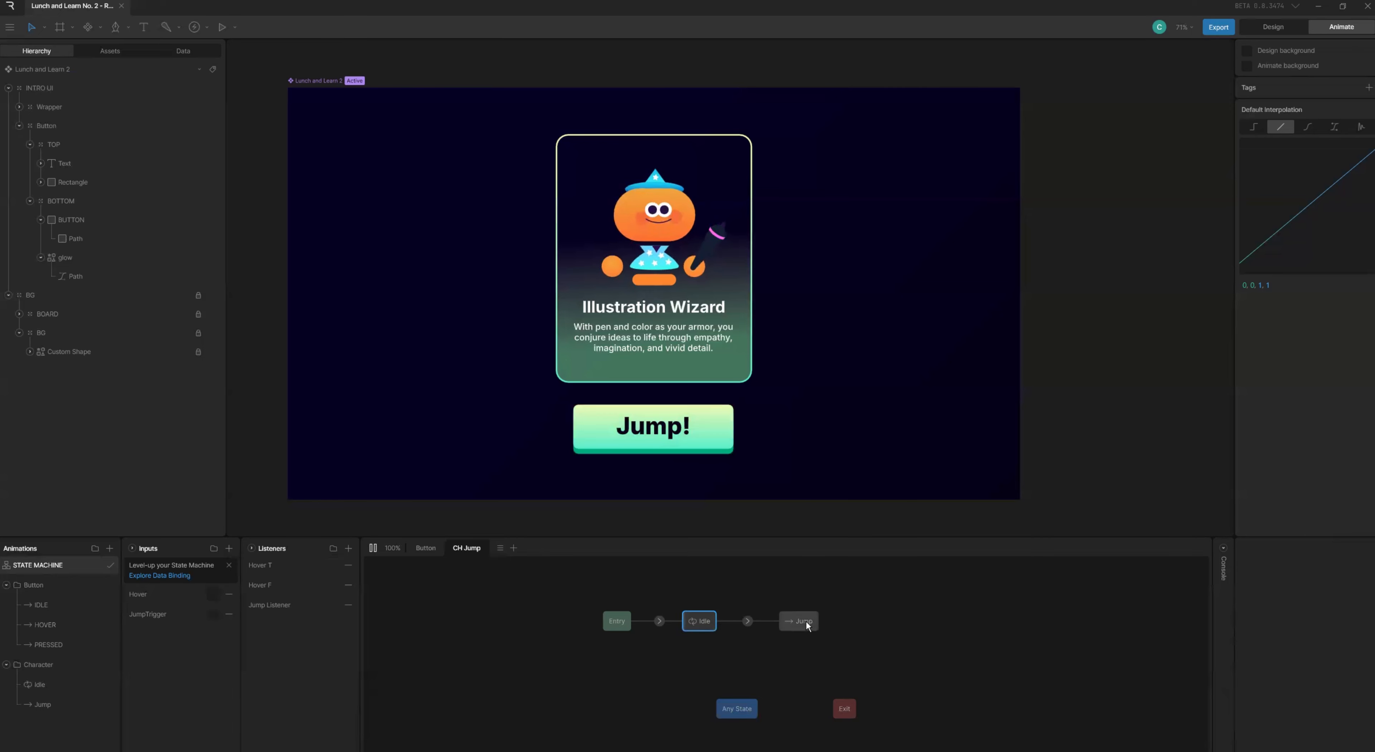
left_click_drag(795, 619, 712, 625)
- Enable Exit Time at 100% on the Jump to Idle transition and set its duration to 100 ms
left_click(744, 621)
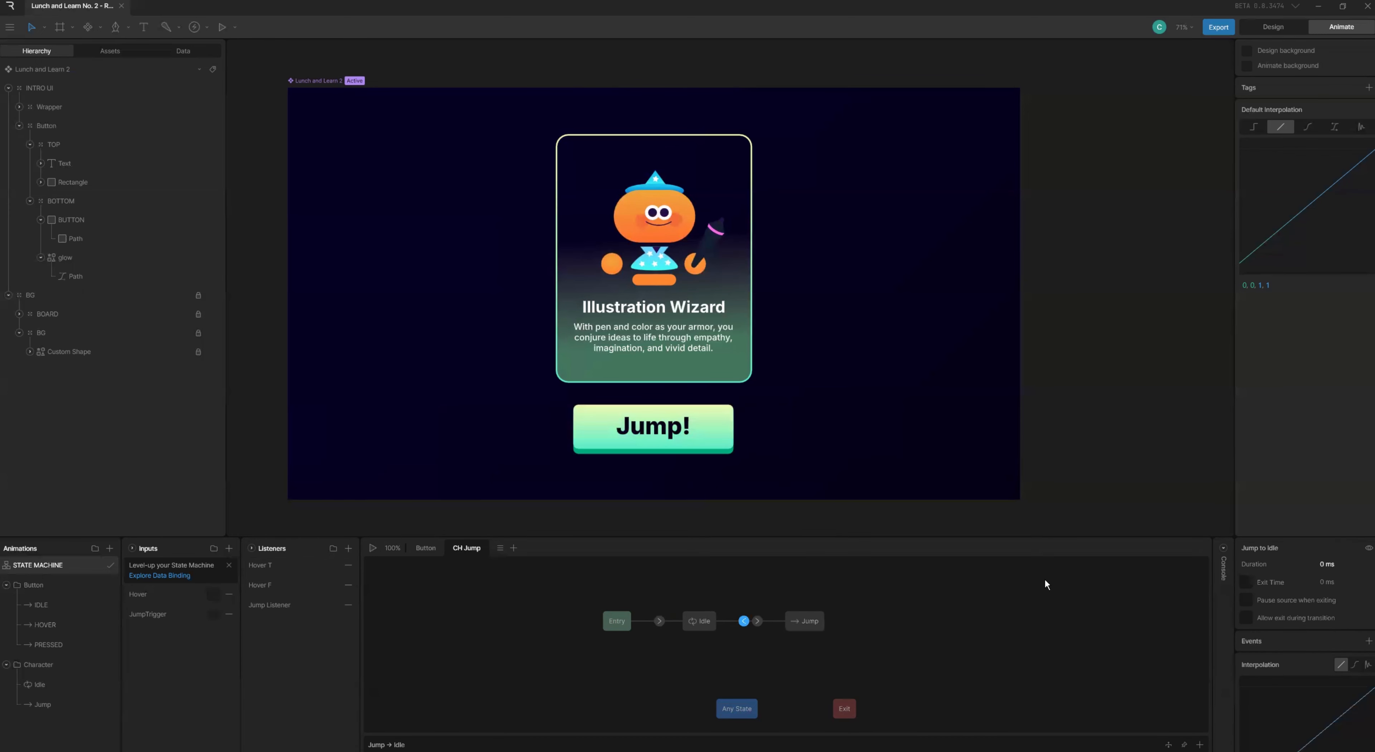
left_click(1244, 582)
left_click(1329, 579)
type("100")
key("Return")
left_click(1335, 564)
type("100ms")
key("Return")
- Run the state machine, trigger the character's jump several times with the Jump! button, and view the Button layer
key("space")
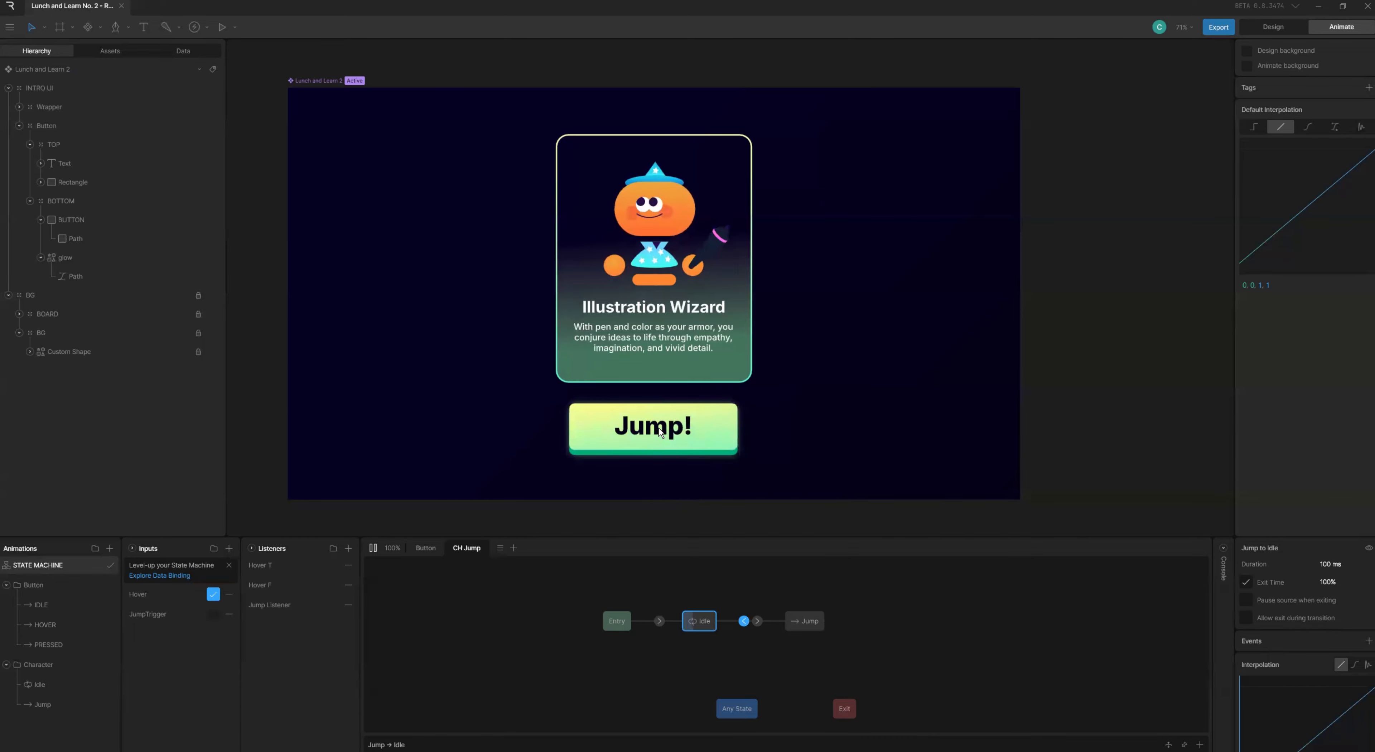
left_click(616, 426)
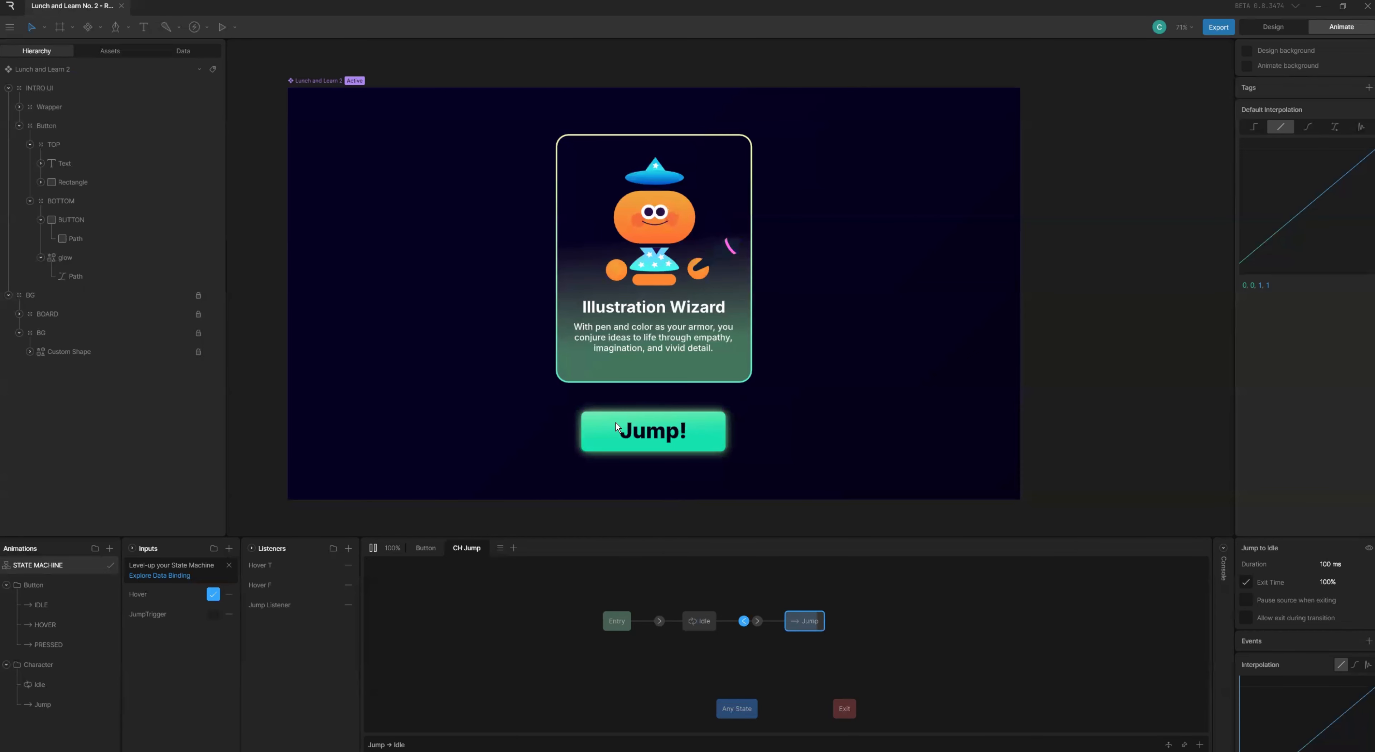
left_click(615, 423)
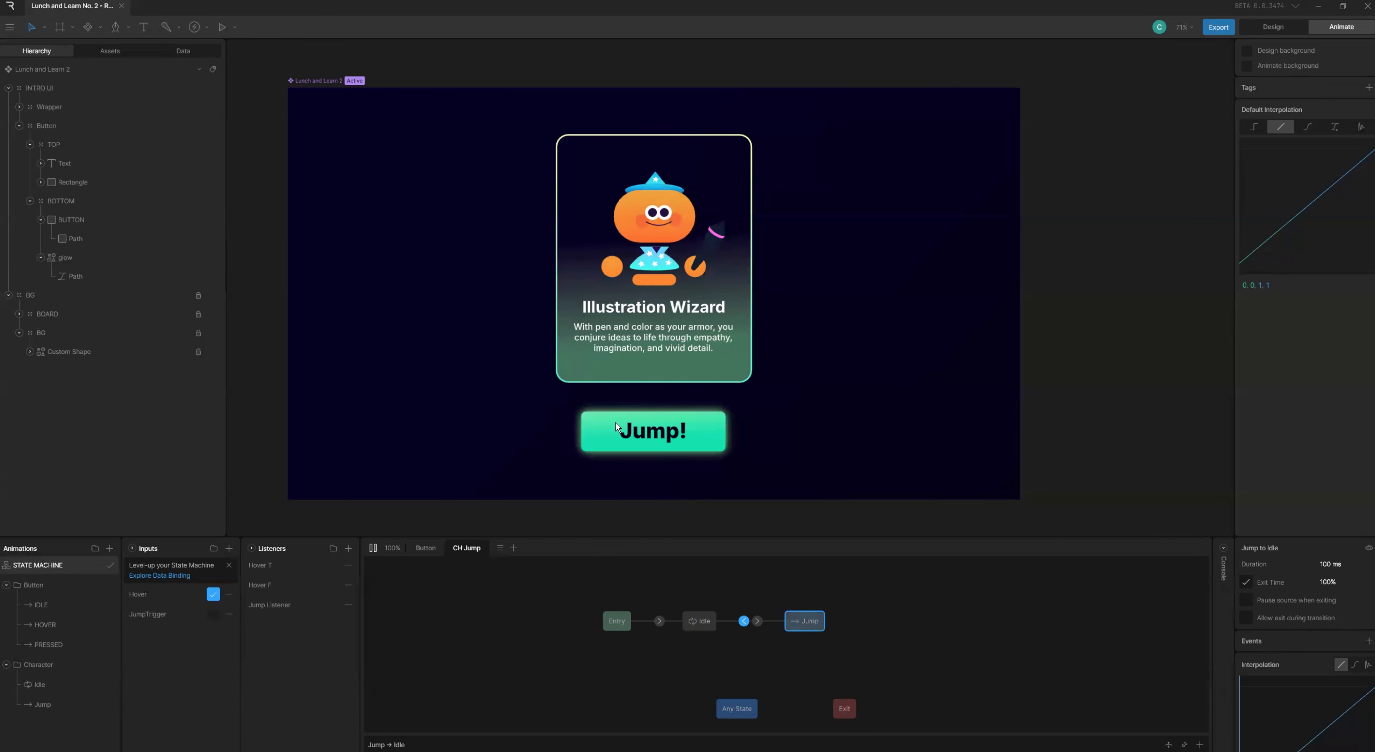
left_click(708, 427)
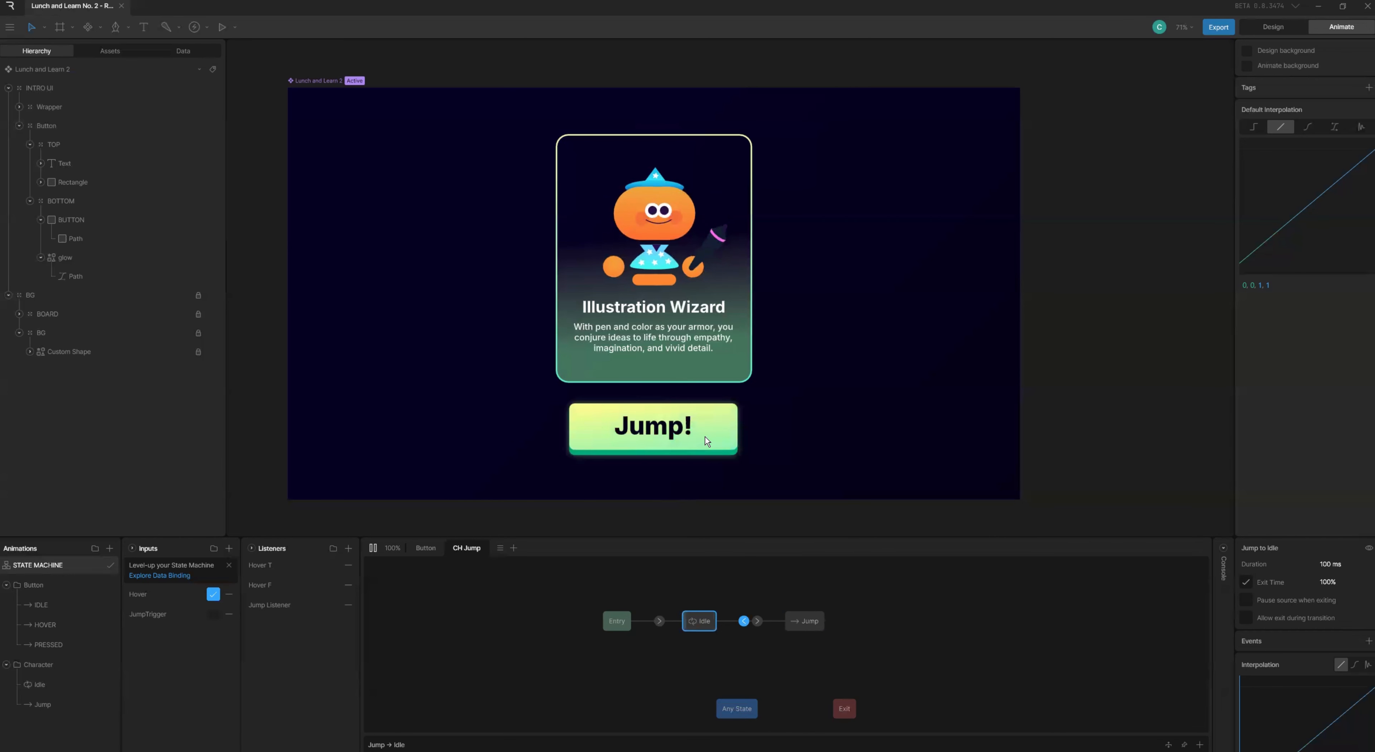
left_click(705, 438)
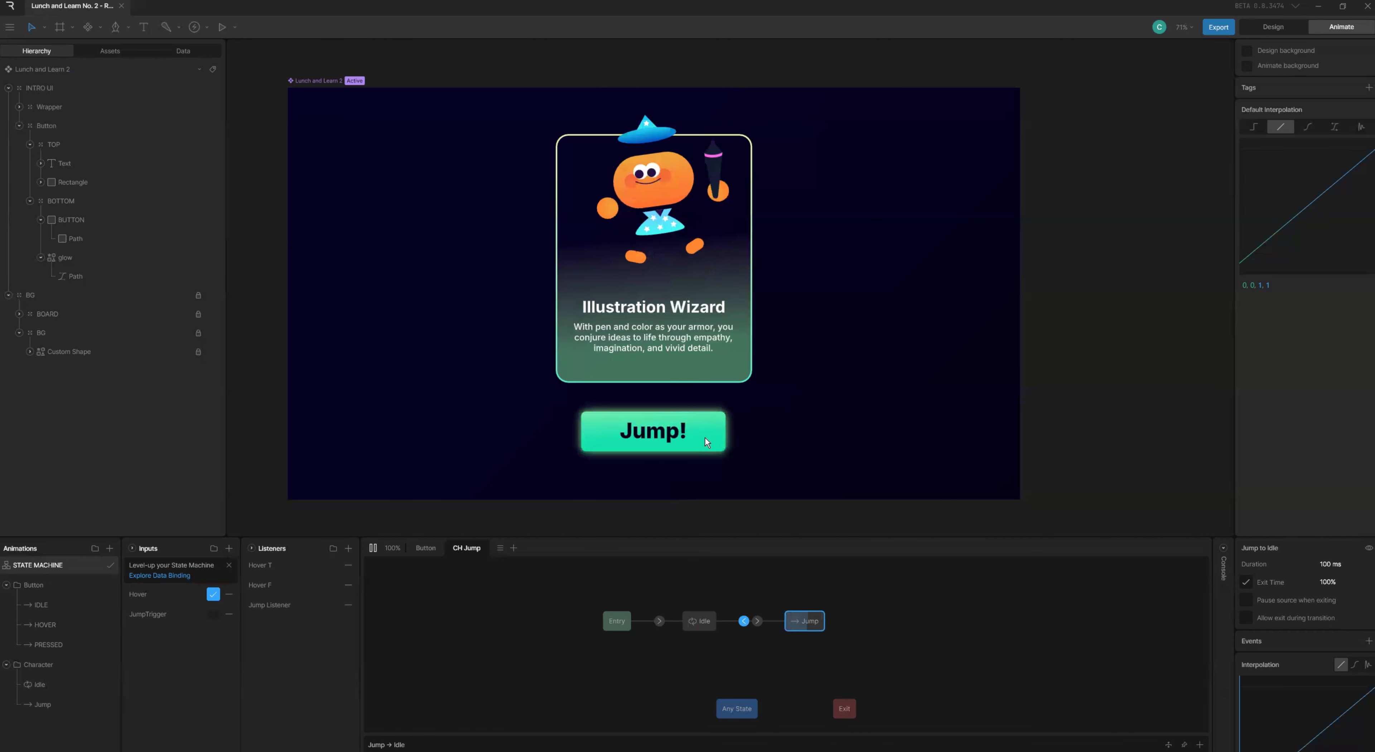
left_click(459, 547)
left_click(431, 548)
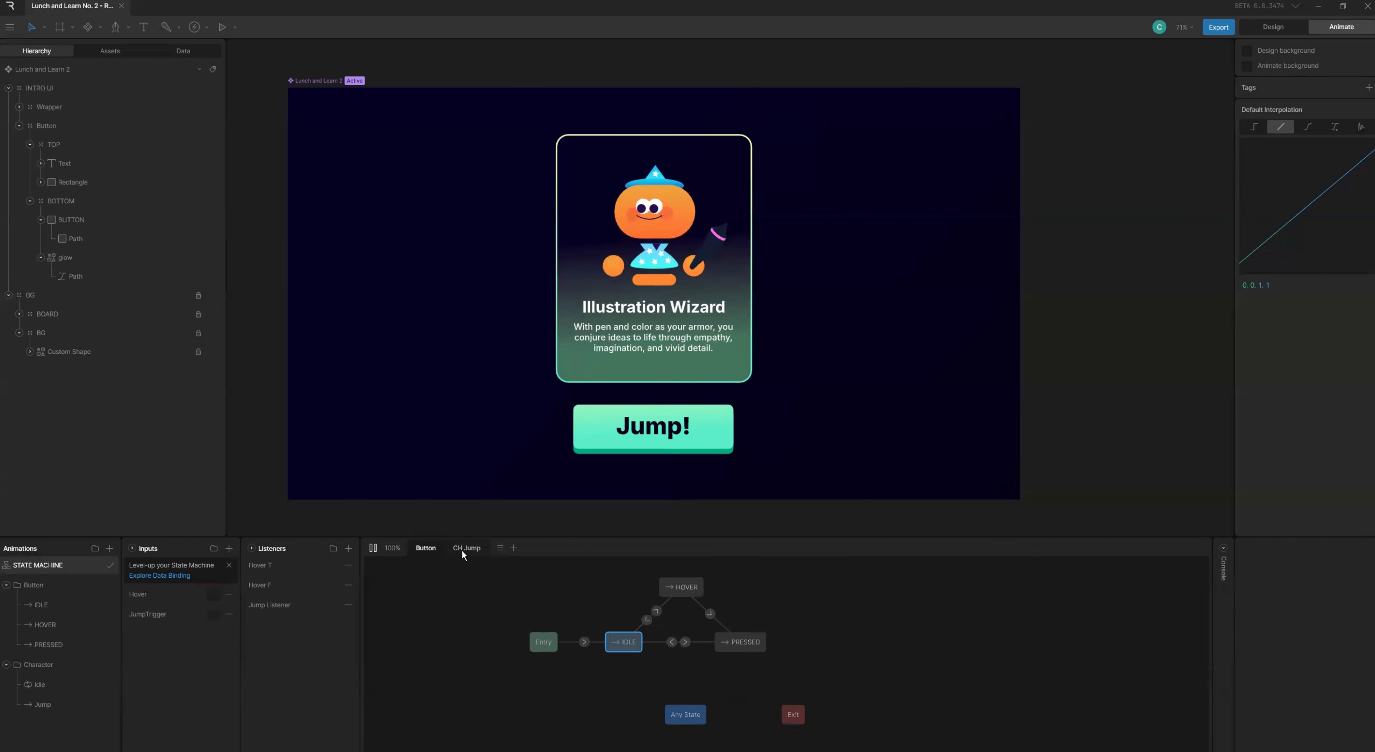
- Compare the state machine's Button and CH Jump layers, ending on the CH Jump layer
left_click(461, 549)
left_click(427, 547)
left_click(464, 547)
left_click(429, 548)
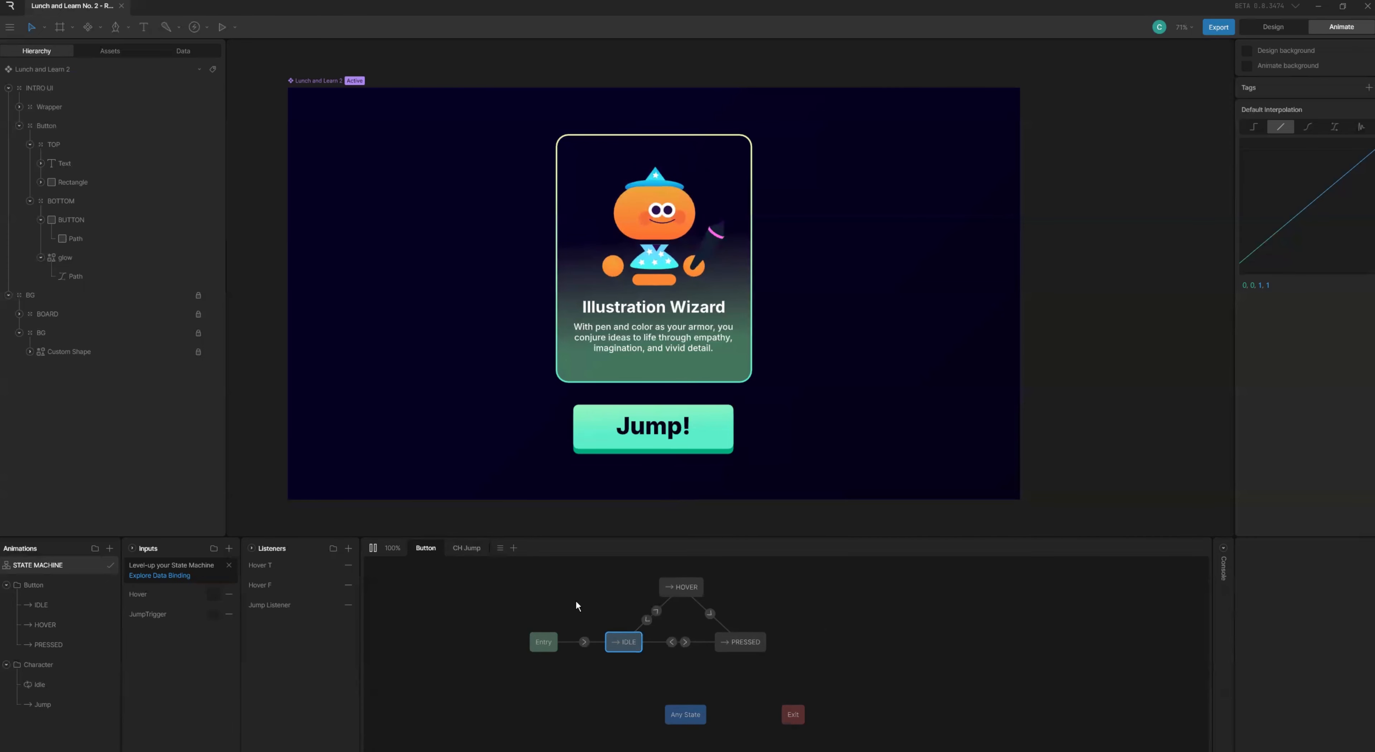
left_click(464, 548)
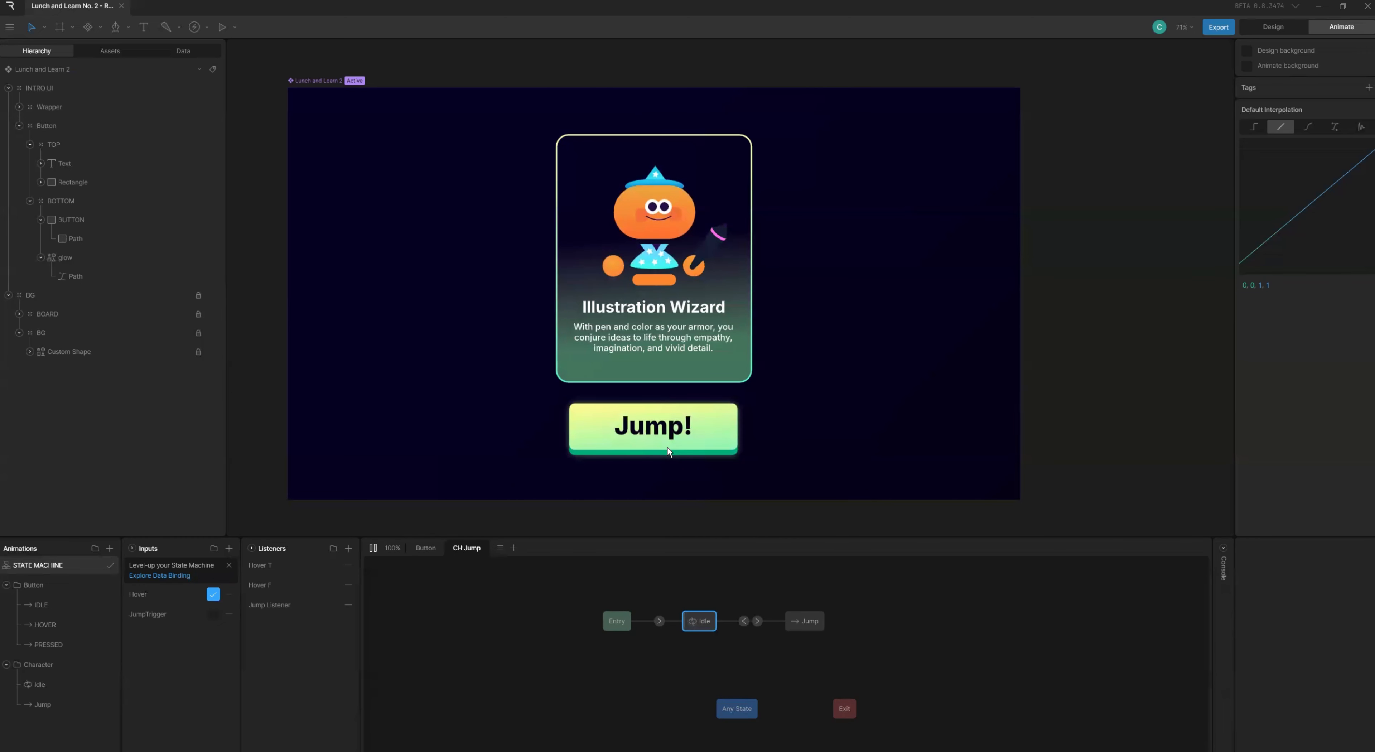
- Restart the state machine and test the character's jump with the Jump! button at a closer view of the artboard
key("space")
key("space")
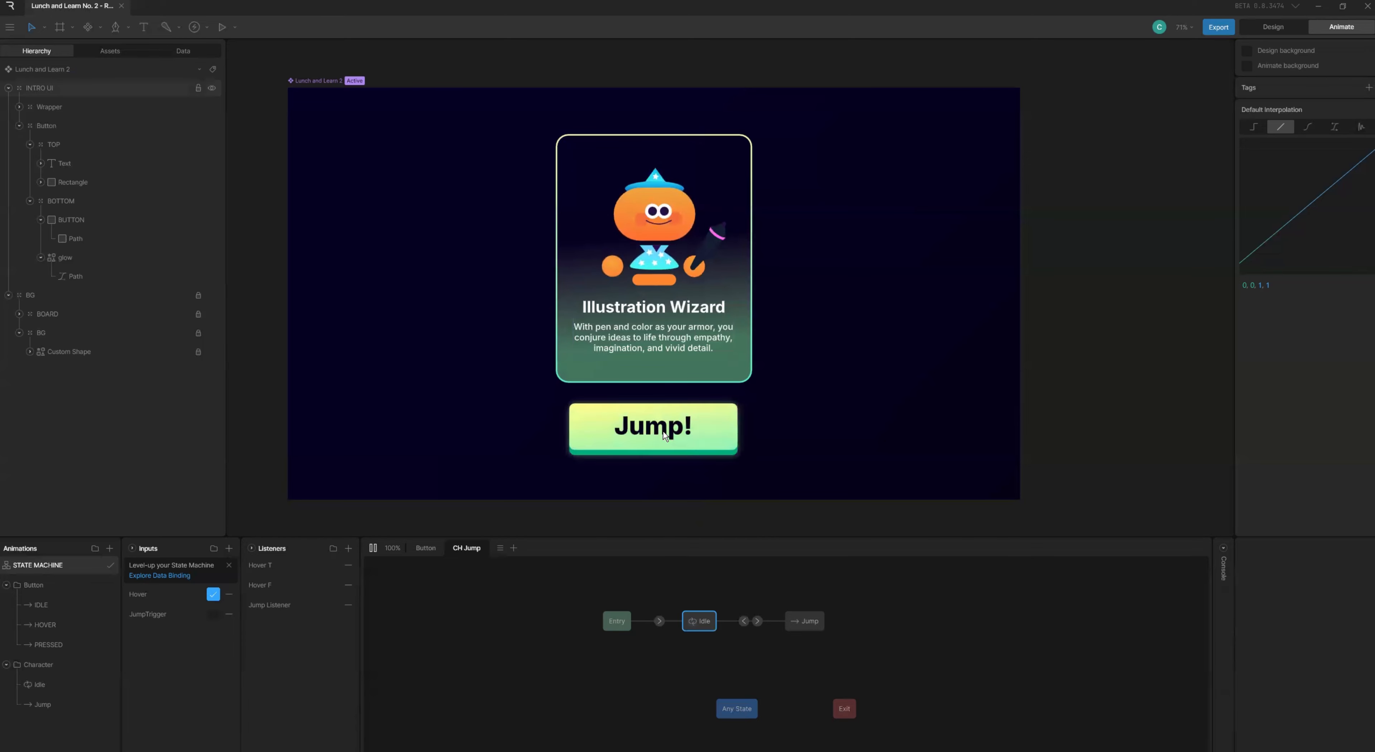
left_click(664, 432)
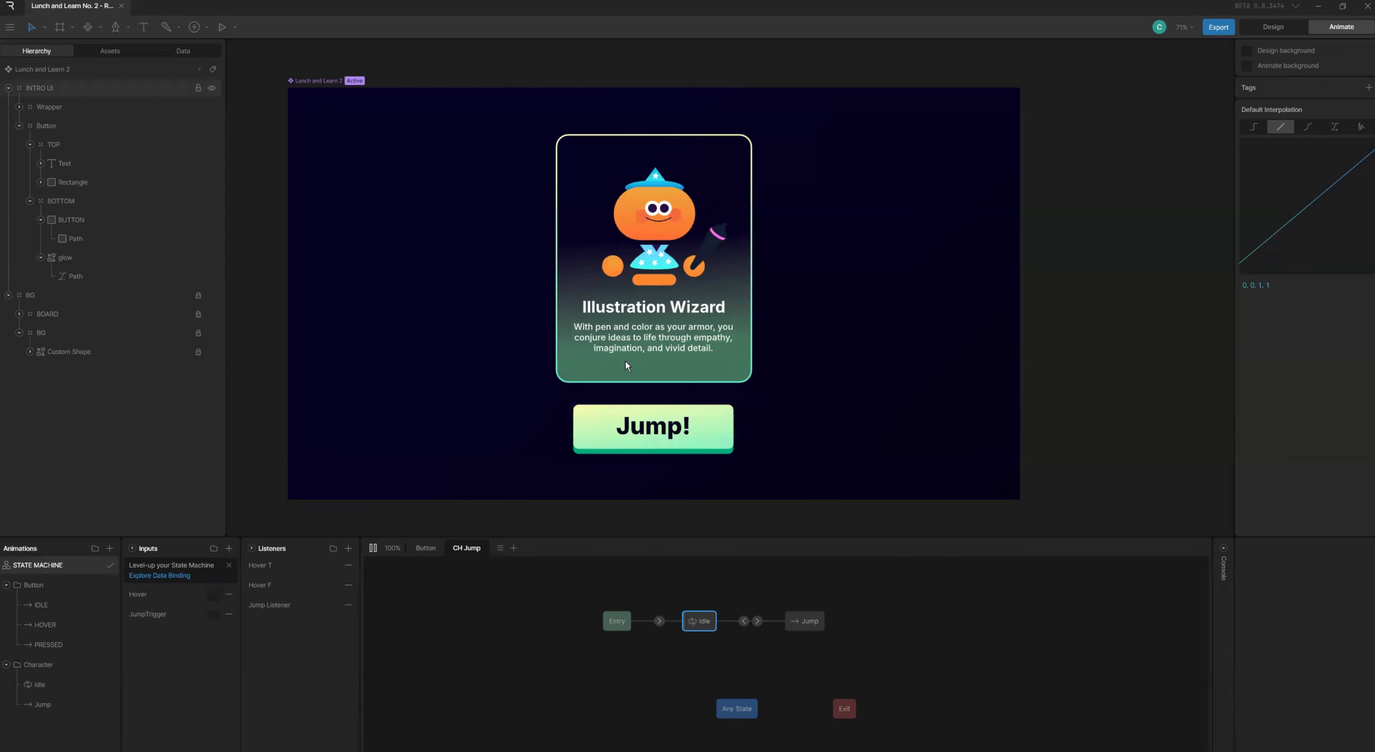
scroll(625, 361, "up", 4)
scroll(662, 427, "down", 1)
left_click(667, 437)
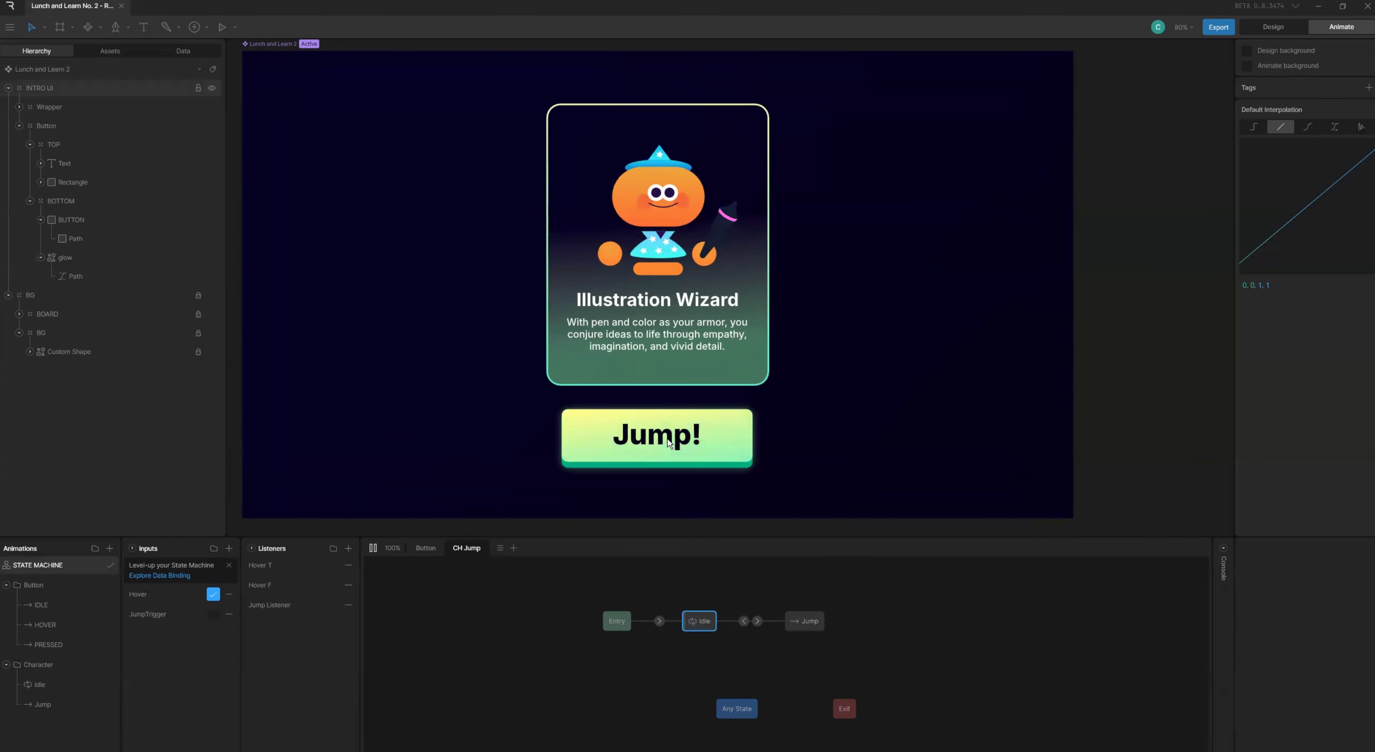
scroll(667, 438, "left", 2)
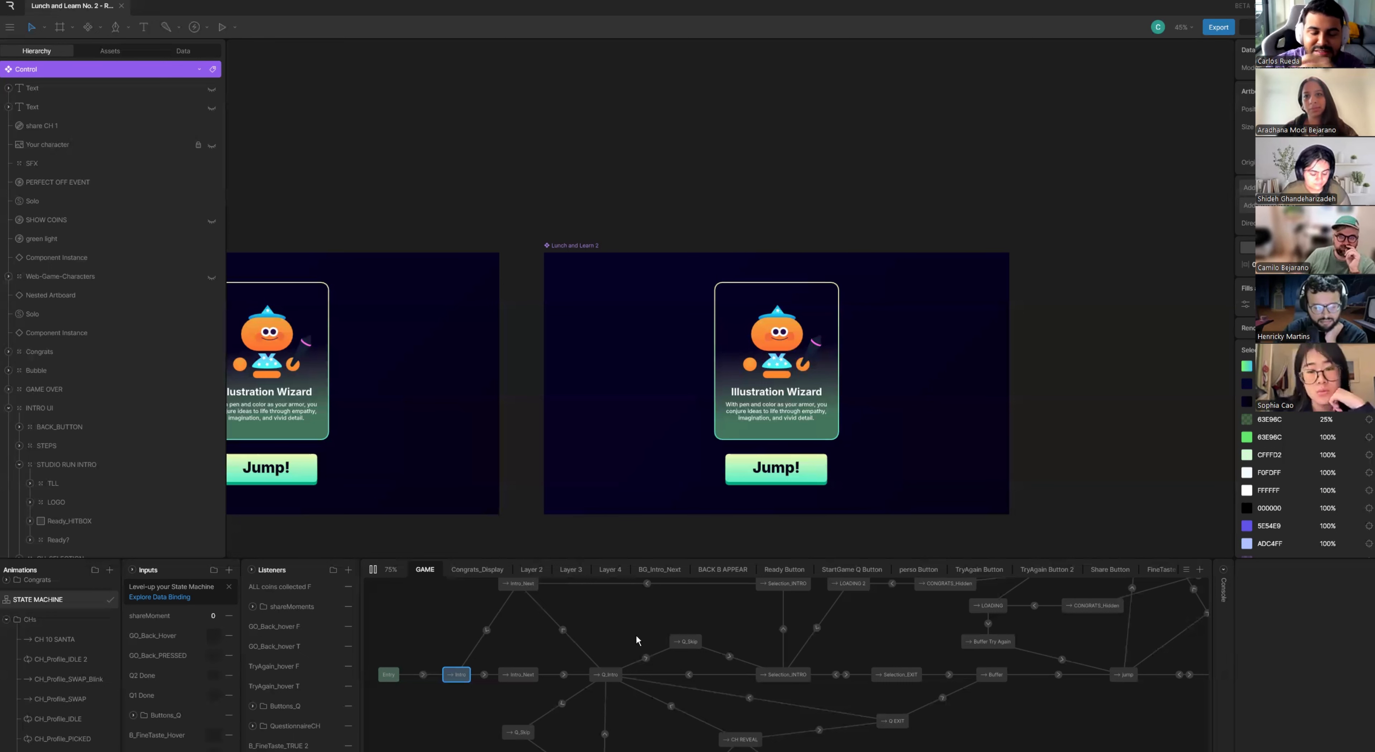
- Restart the Control artboard's state machine to preview the Studio Run intro, and return to the Lunch and Learn 2 artboard
left_click(723, 483)
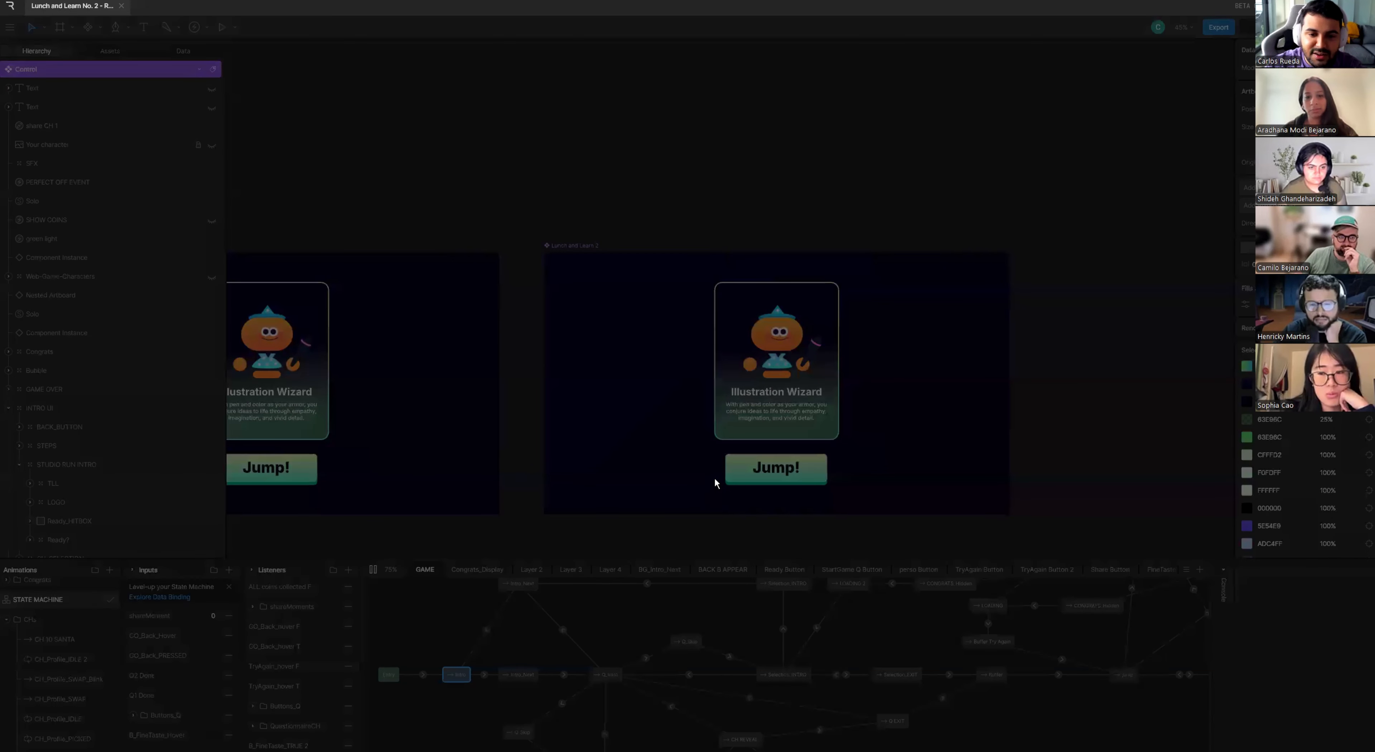
key("space")
scroll(711, 479, "down", 15)
scroll(705, 477, "left", 10)
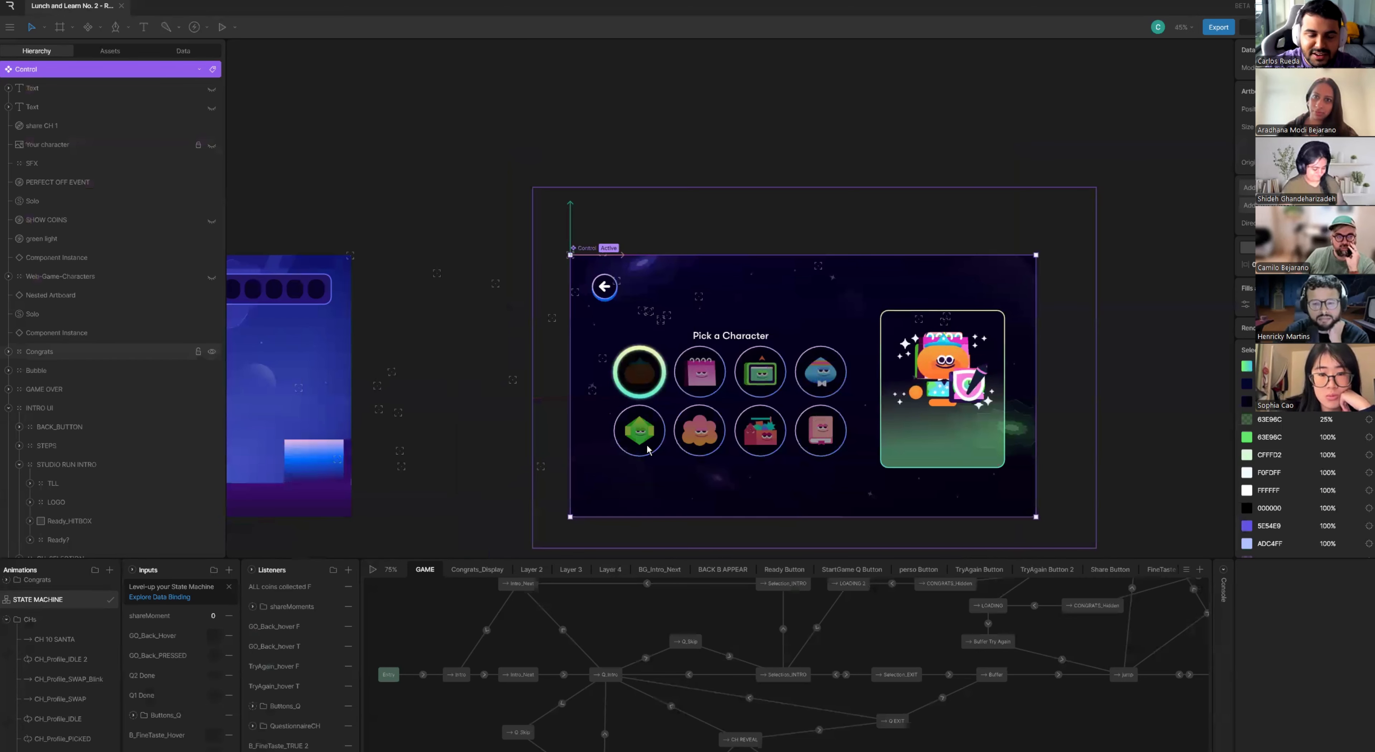
scroll(647, 449, "down", 1)
key("space")
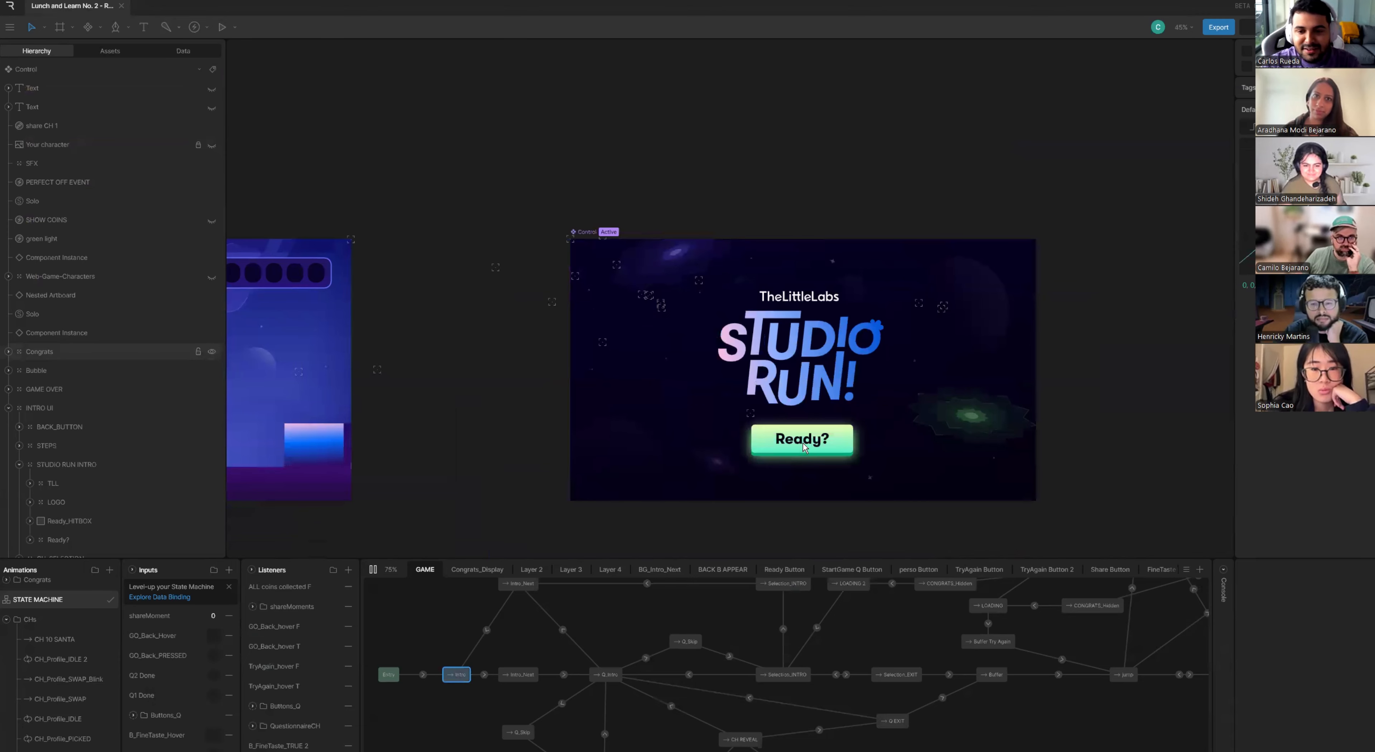
scroll(773, 369, "up", 5)
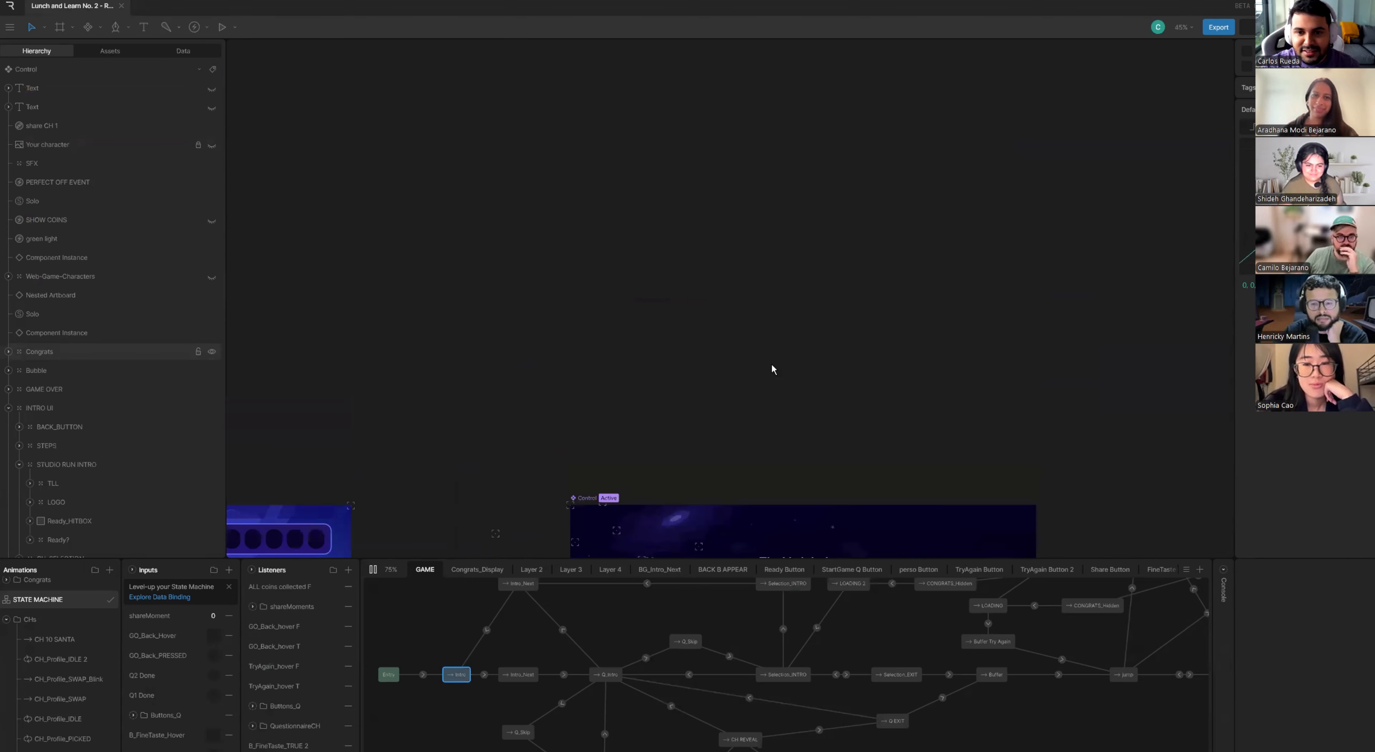
scroll(771, 369, "up", 10)
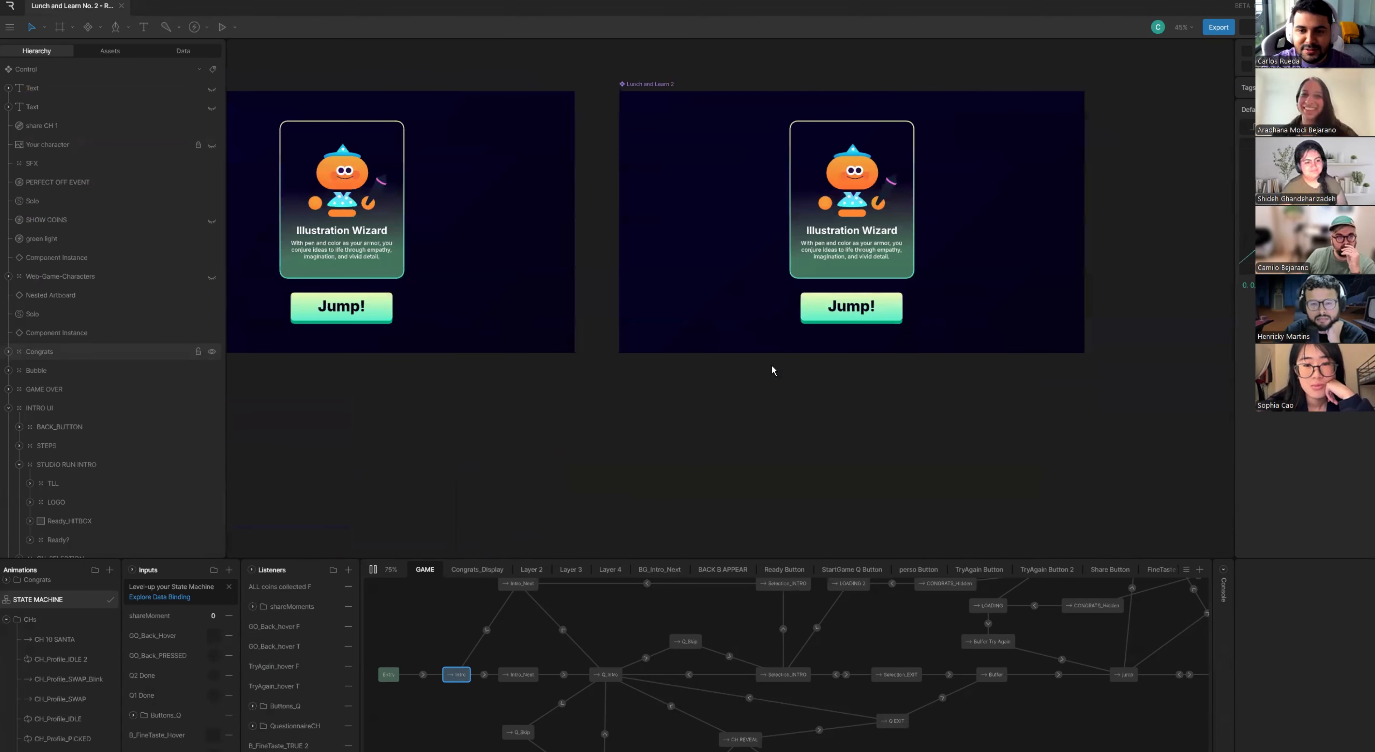
scroll(771, 367, "up", 2)
scroll(771, 367, "right", 6)
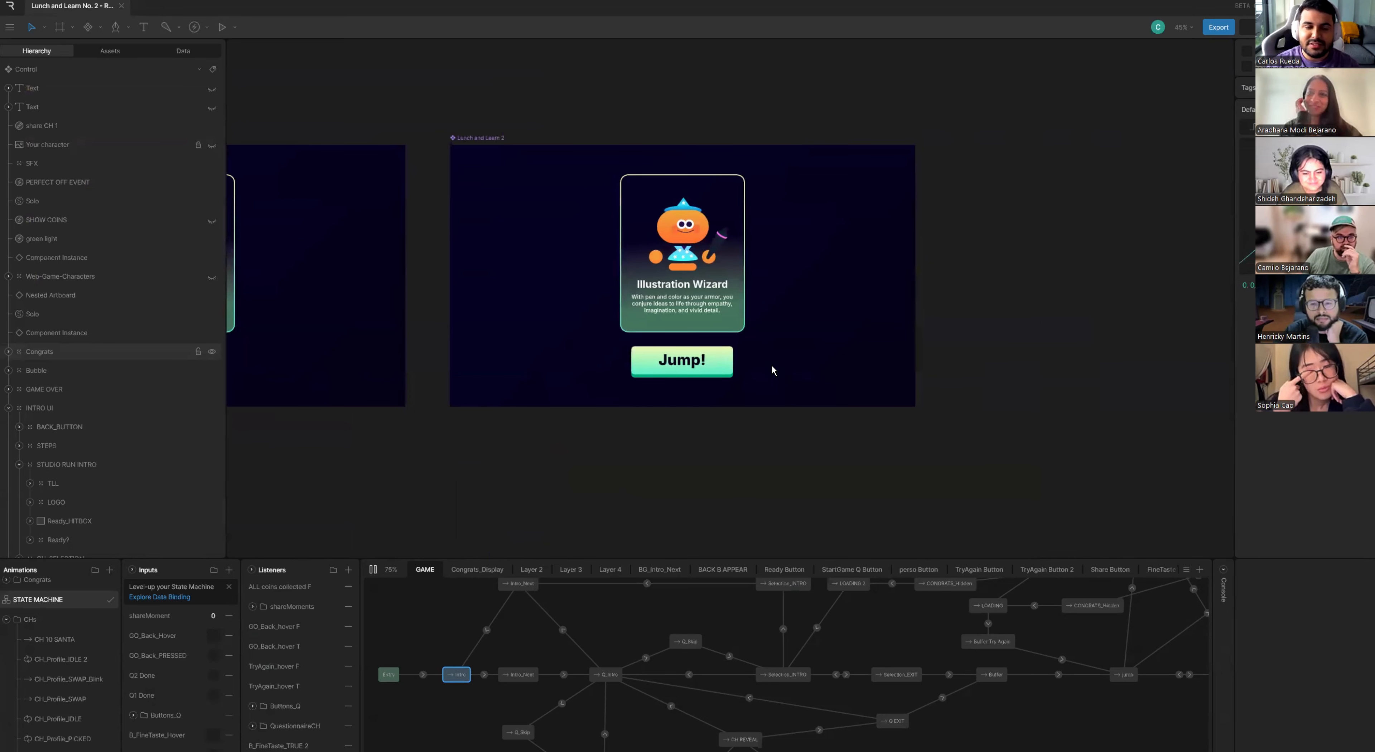